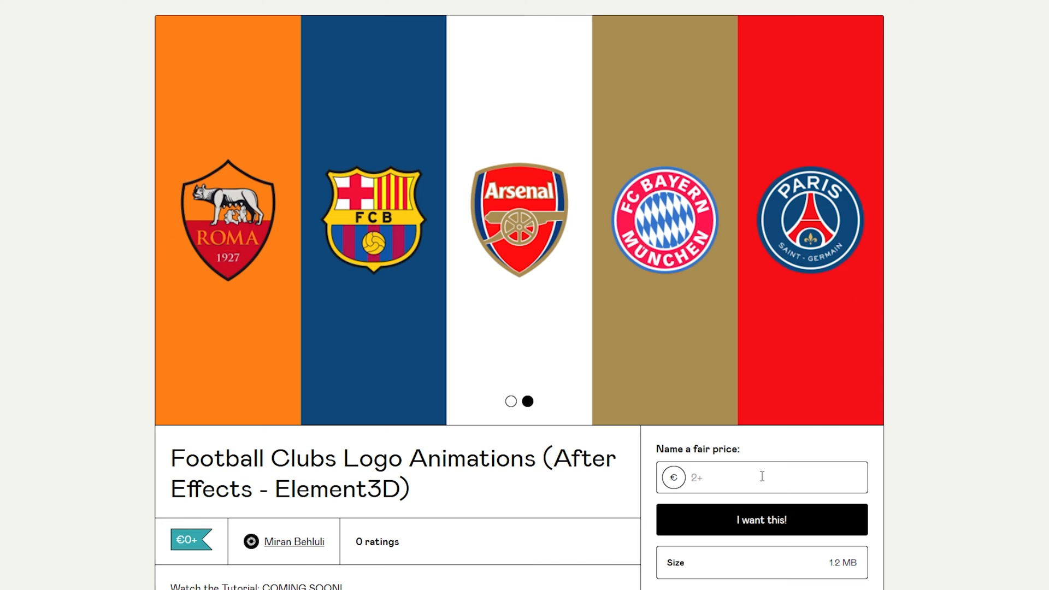
Enter a price of 0 for the Football Clubs Logo Animations product and browse the creator's other After Effects templates.
left_click(759, 478)
type("0")
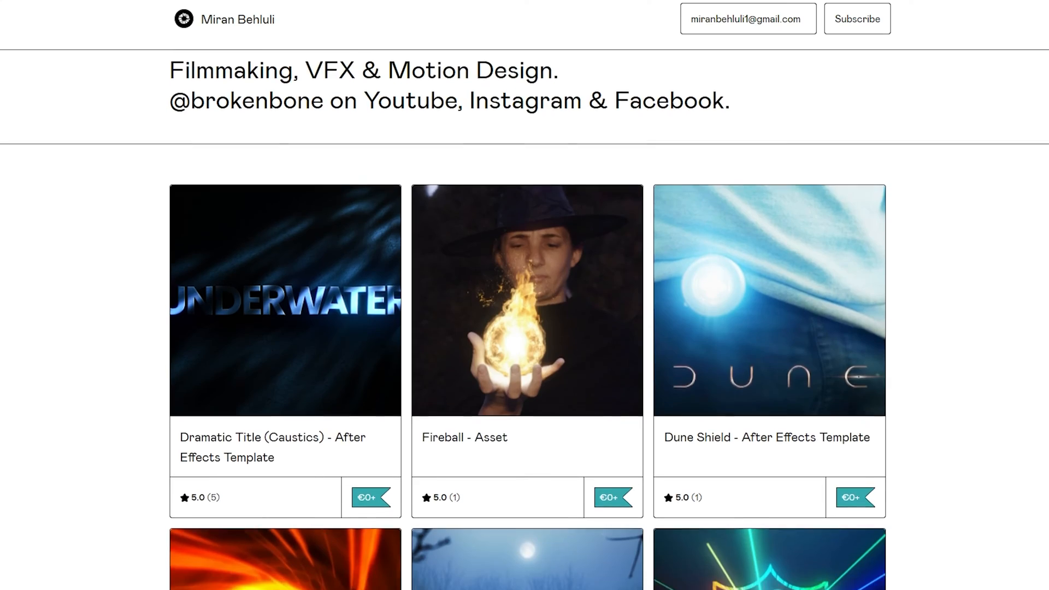
scroll(524, 320, "down", 5)
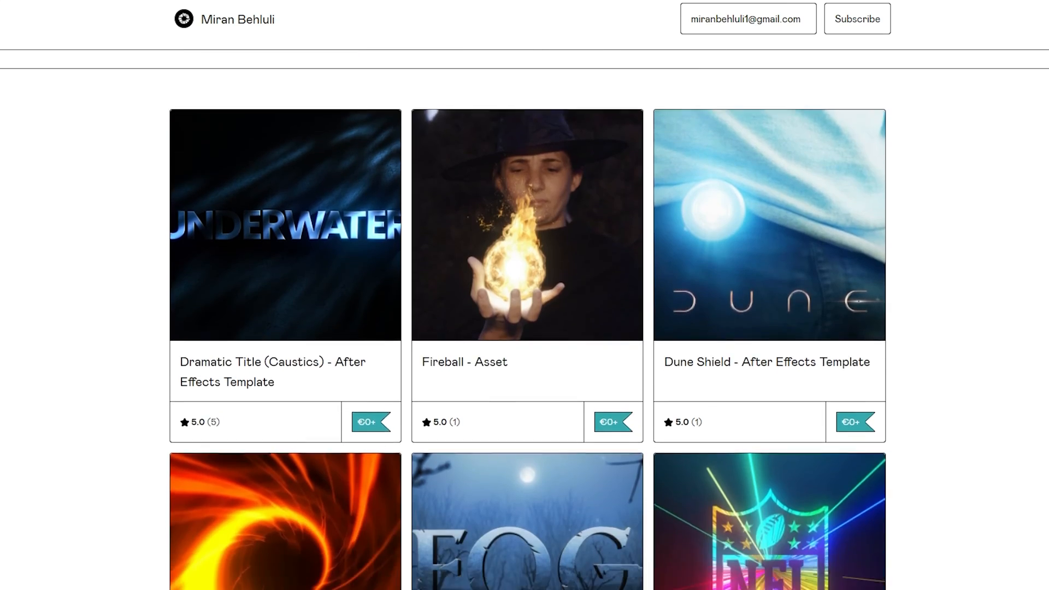
scroll(524, 319, "down", 5)
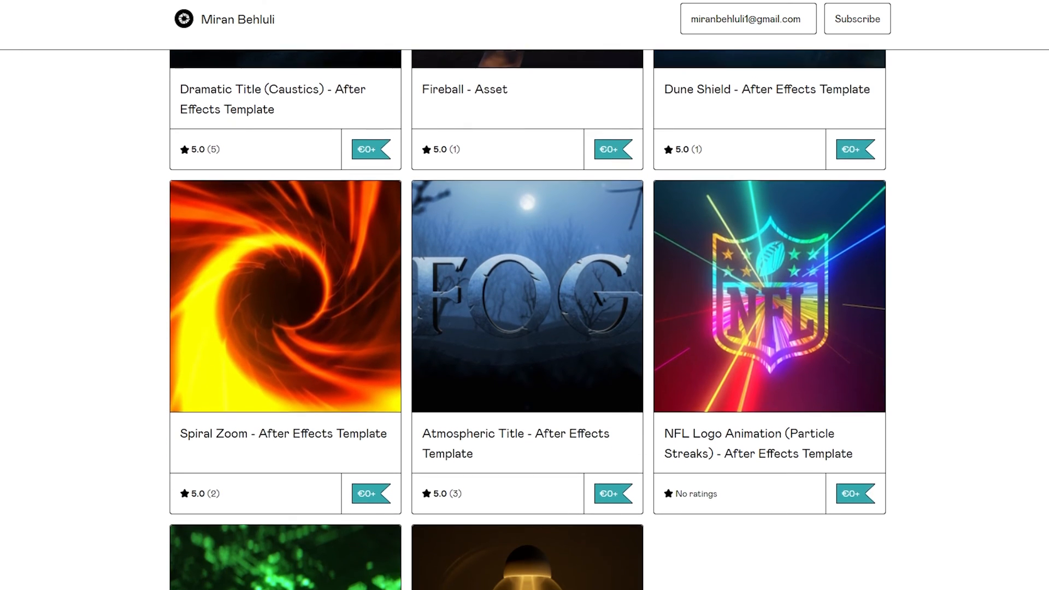
scroll(524, 320, "down", 4)
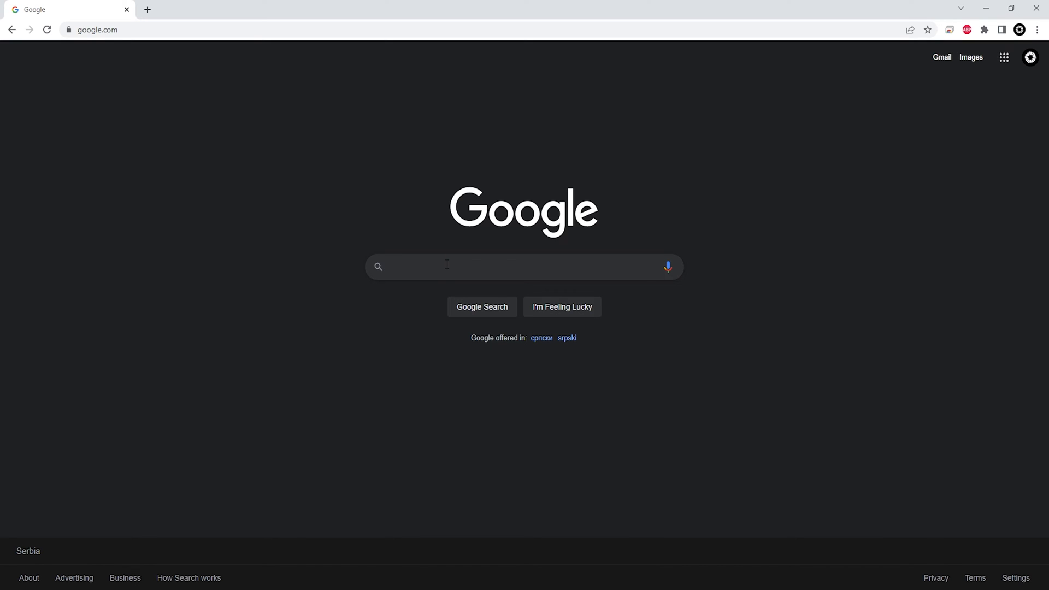
Search Google for "roma svg" and open the original AS Roma logo SVG file from the Wikinews result.
type("roma svg")
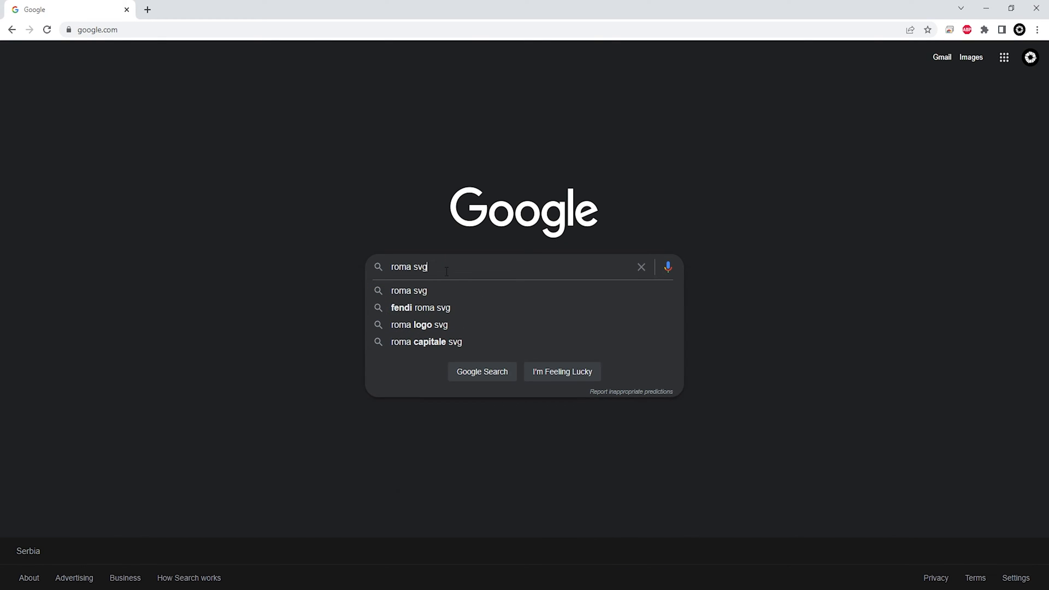
left_click(478, 371)
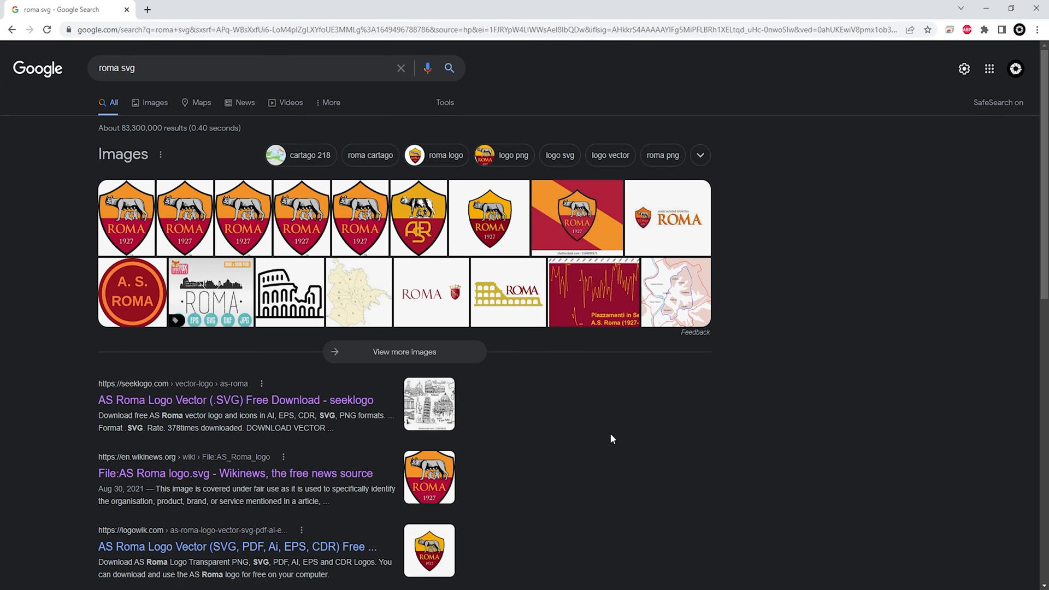
left_click(272, 474)
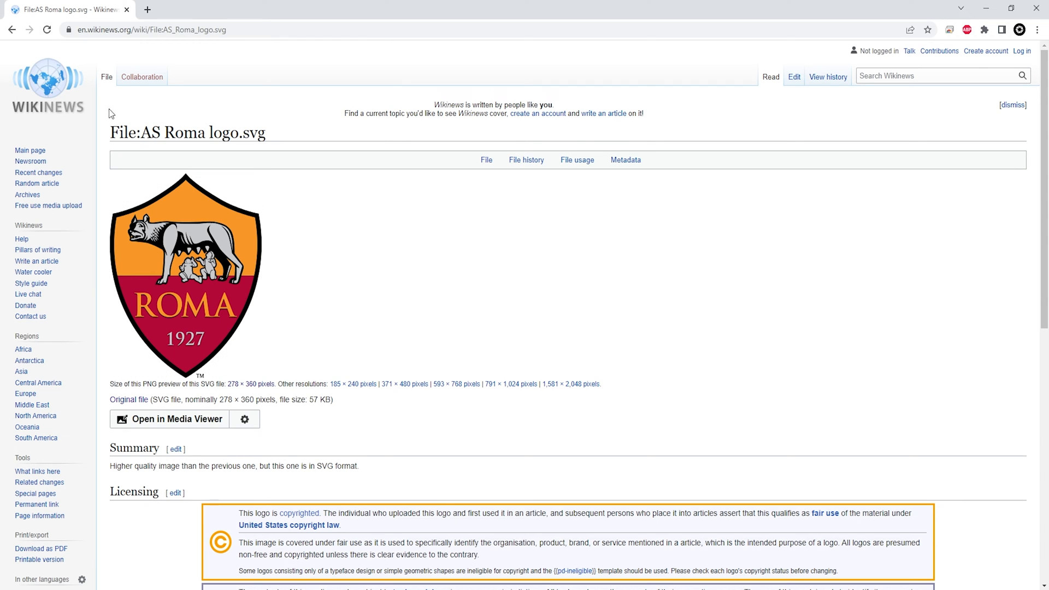
left_click(199, 289)
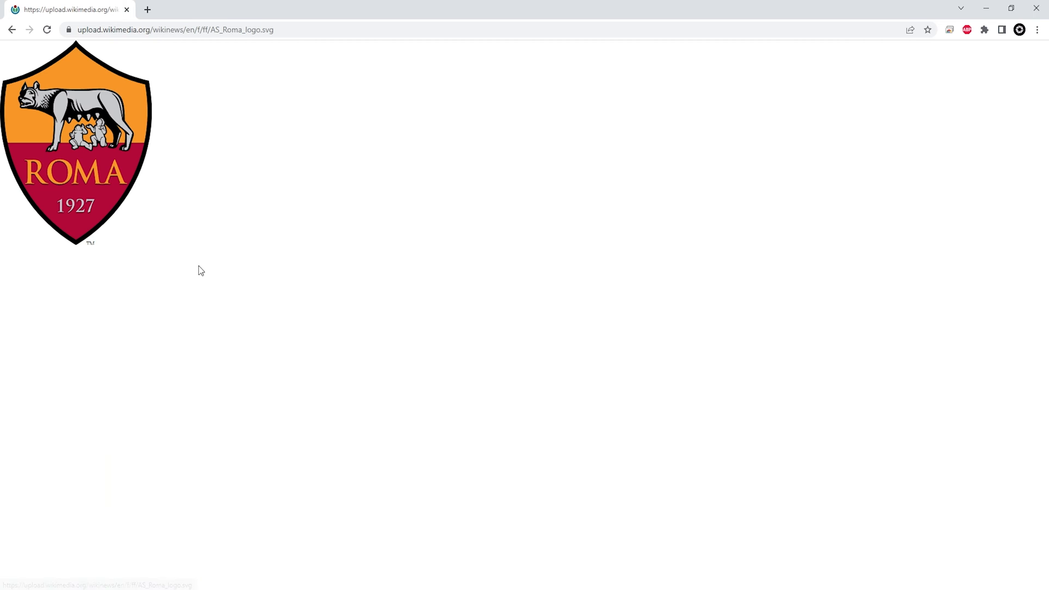
Save the AS Roma logo as an SVG document named ROMA TUT in the Roma TUT folder.
right_click(85, 109)
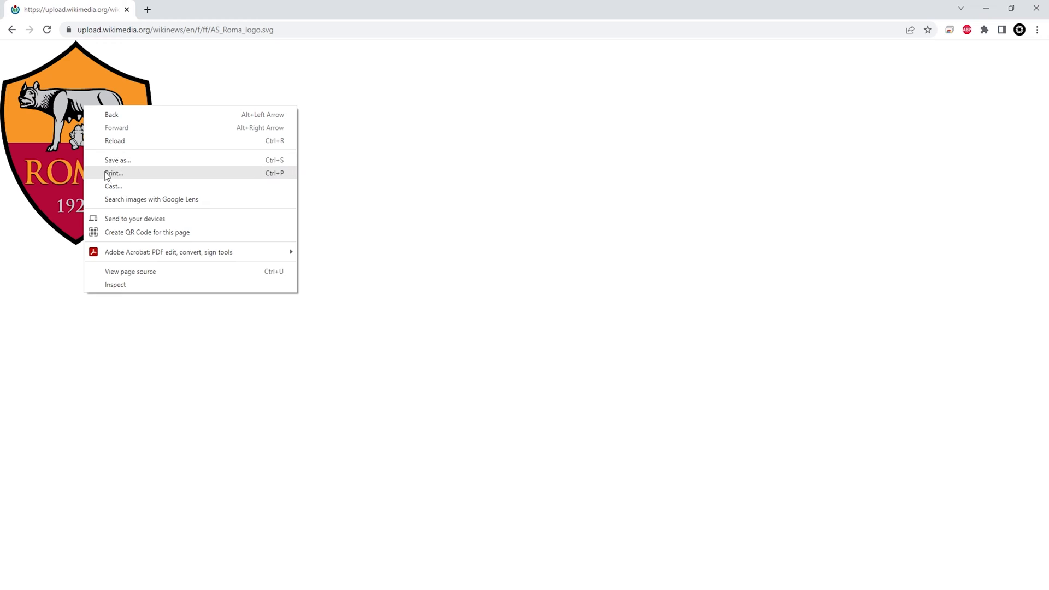
left_click(109, 159)
type("Rom")
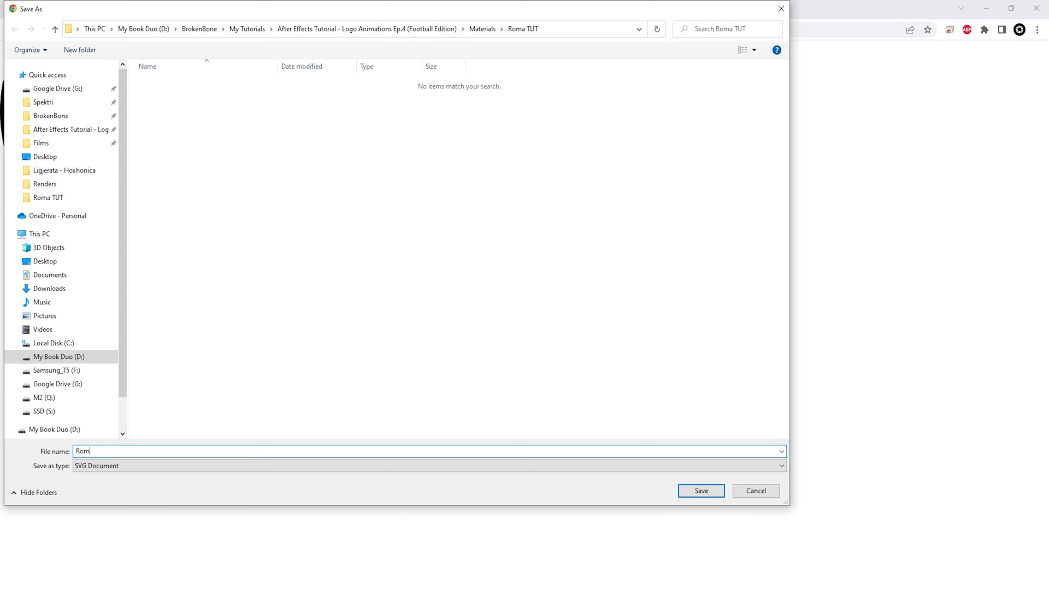
type("a TUT")
key("Return")
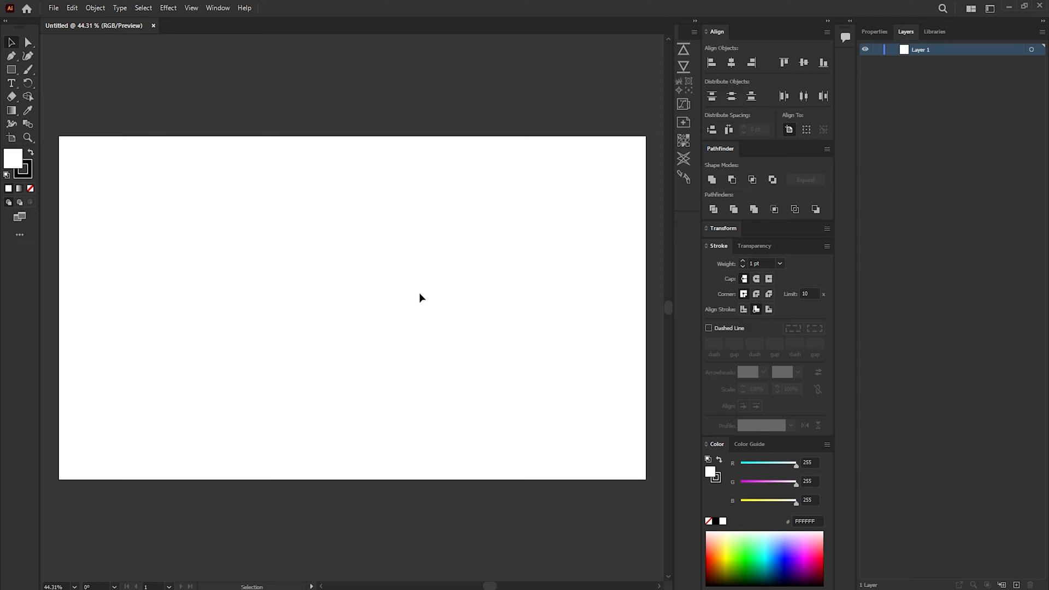
Switch to Illustrator and open the ROMA TUT SVG file for a closer look at the logo.
left_click(53, 8)
left_click(84, 44)
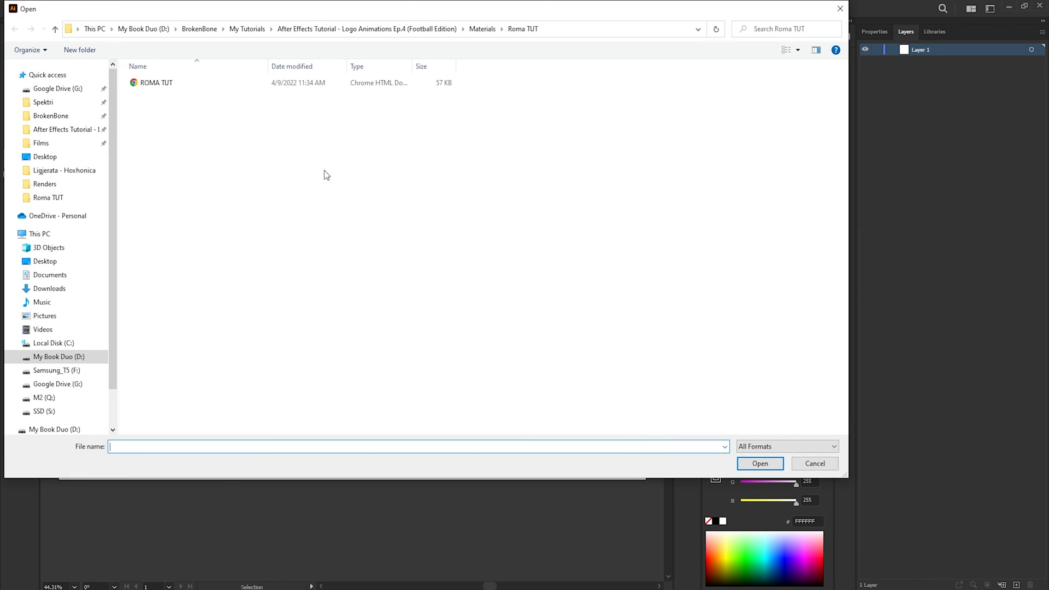
double_click(175, 83)
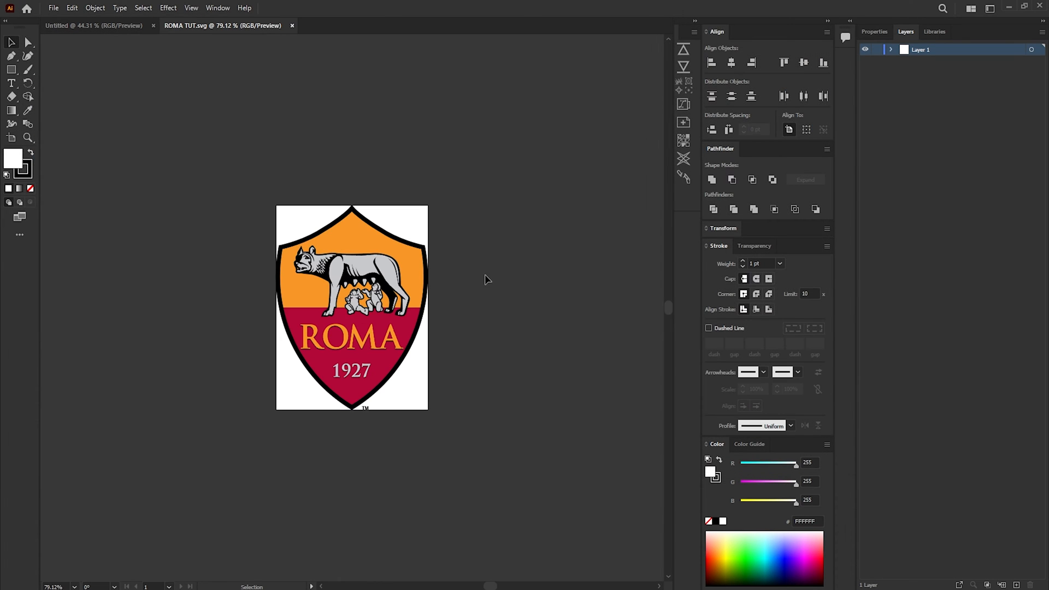
key("z")
left_click(351, 336)
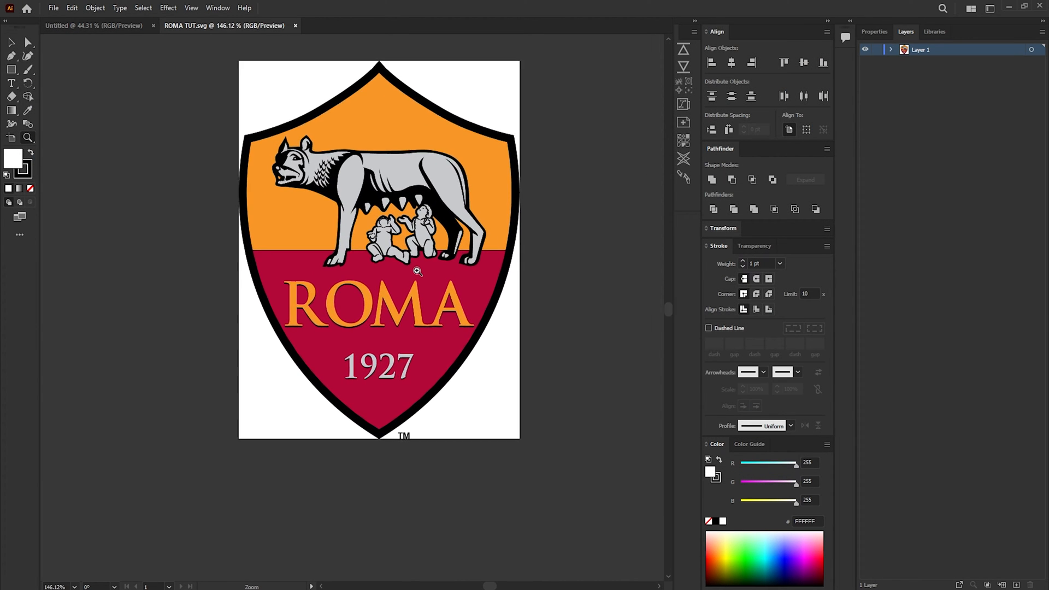
left_click_drag(501, 195, 490, 243)
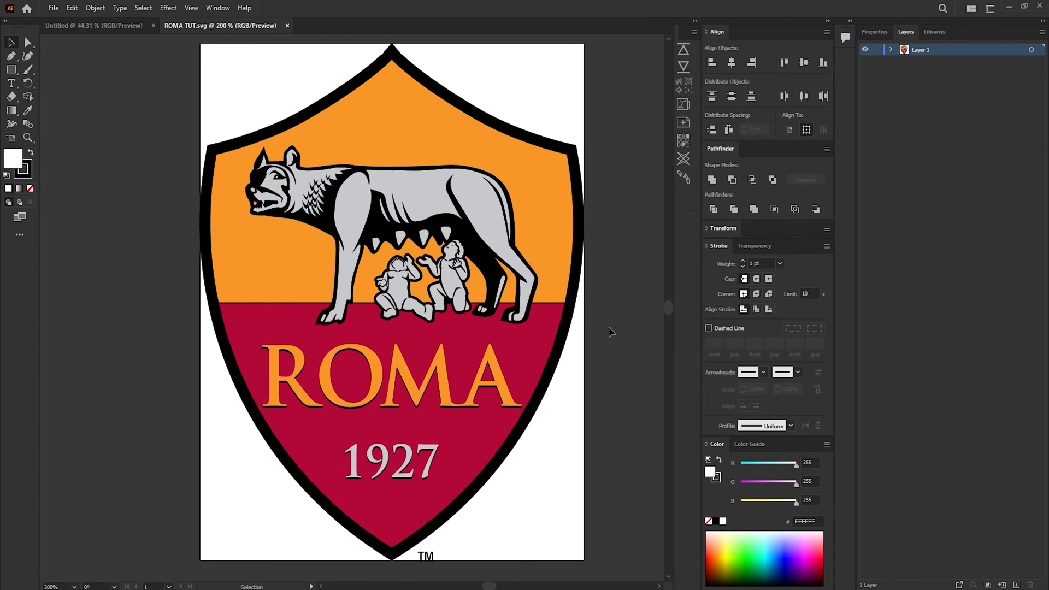
Save the logo as an Adobe Illustrator (.AI) file named ROMA TUT ILL, accepting the Illustrator 2020 options.
left_click(53, 7)
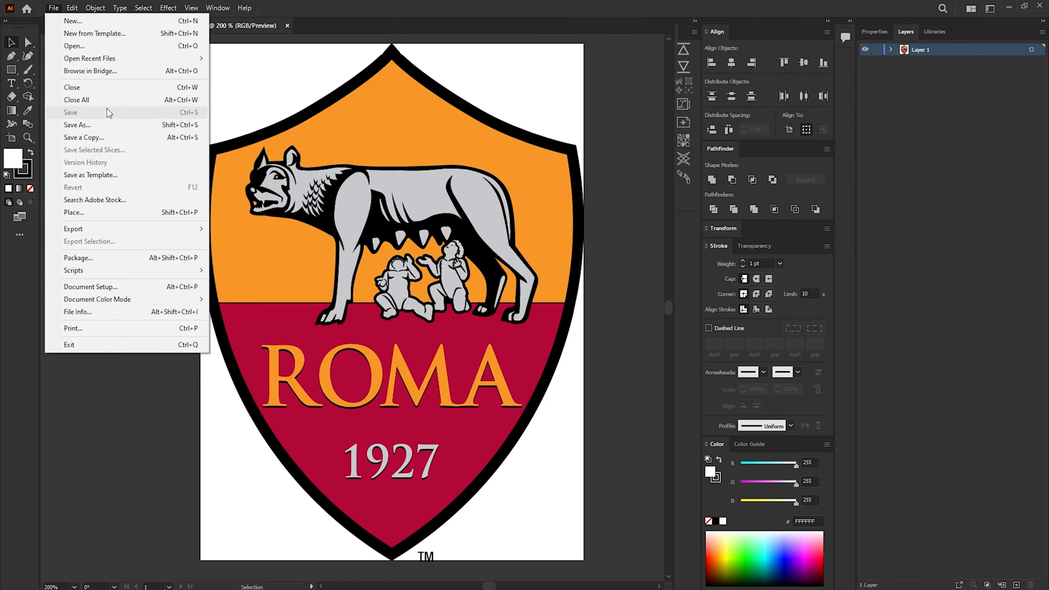
left_click(106, 126)
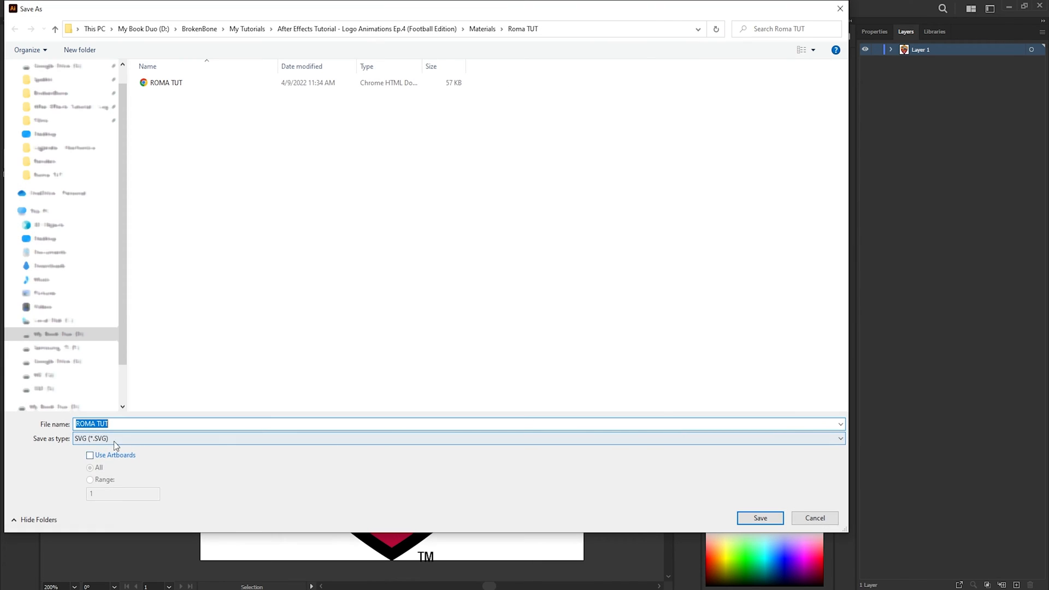
left_click(137, 438)
left_click(110, 449)
left_click(129, 424)
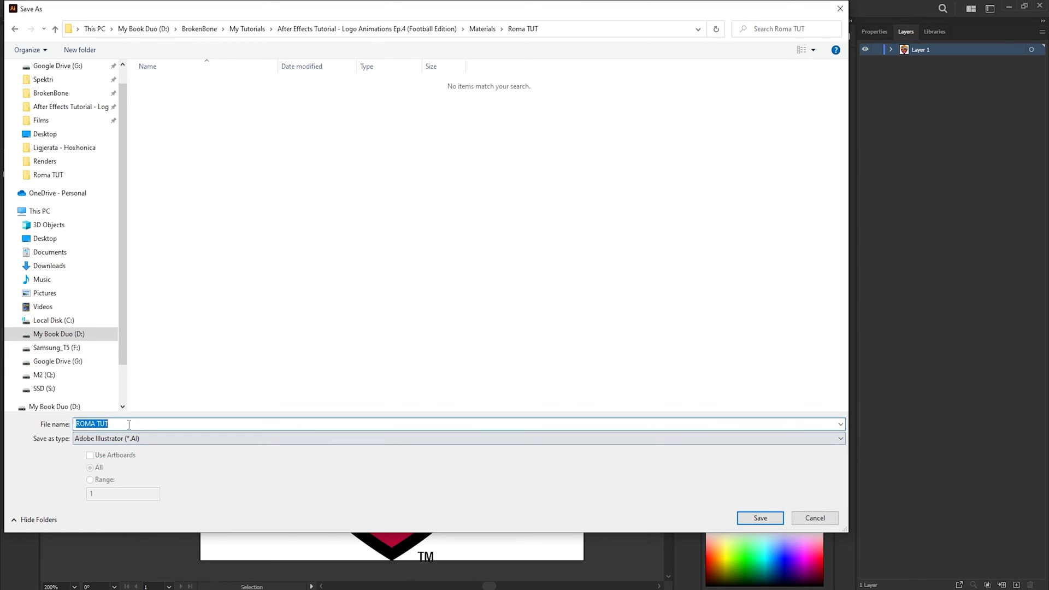
left_click(128, 425)
left_click(760, 518)
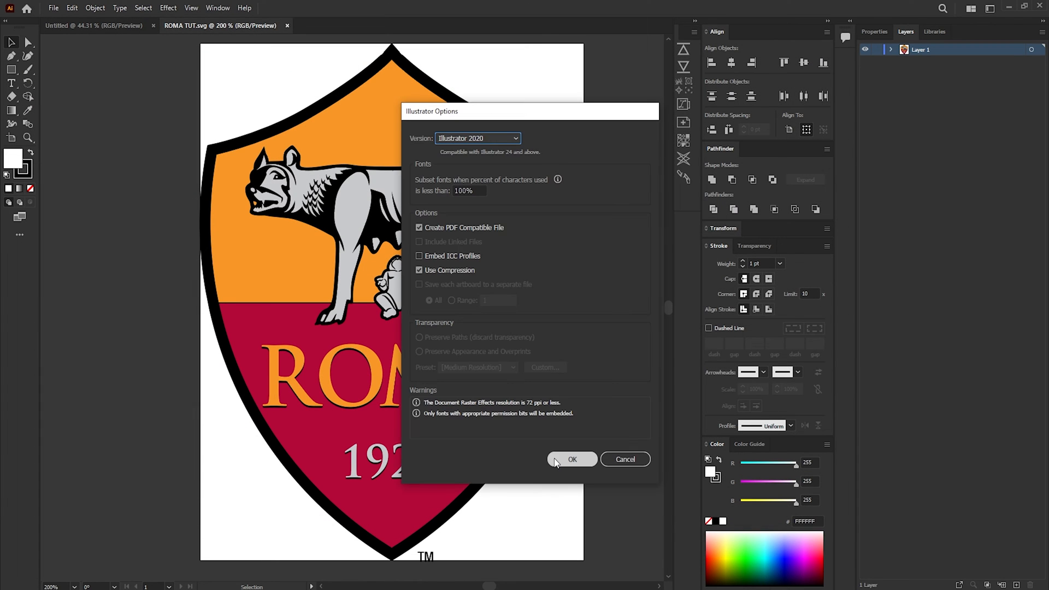
left_click(555, 463)
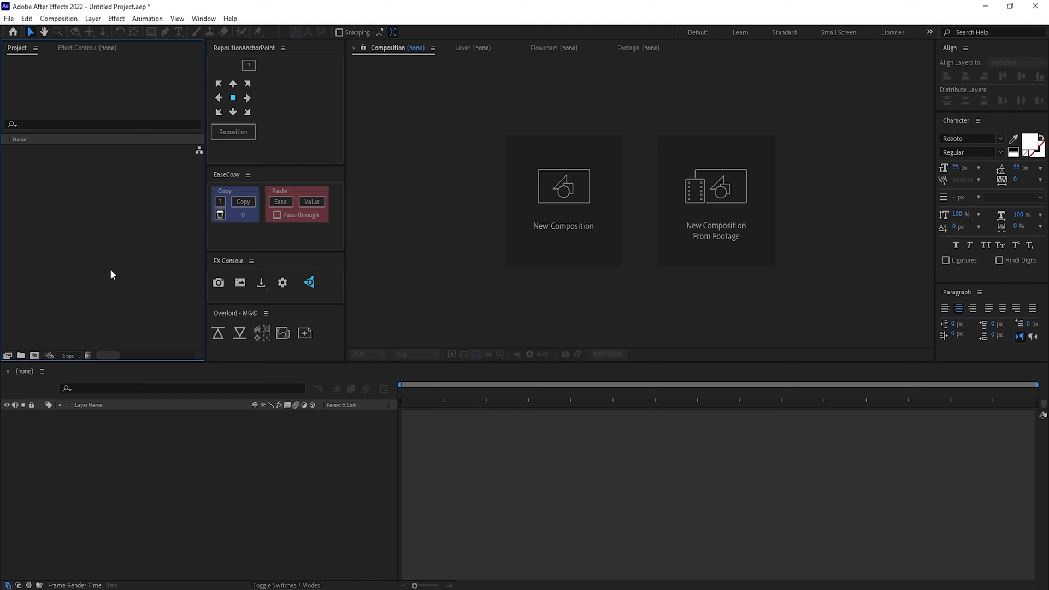
Switch to After Effects, import ROMA TUT ILL as a composition with layer-size footage dimensions, and open that composition.
double_click(102, 219)
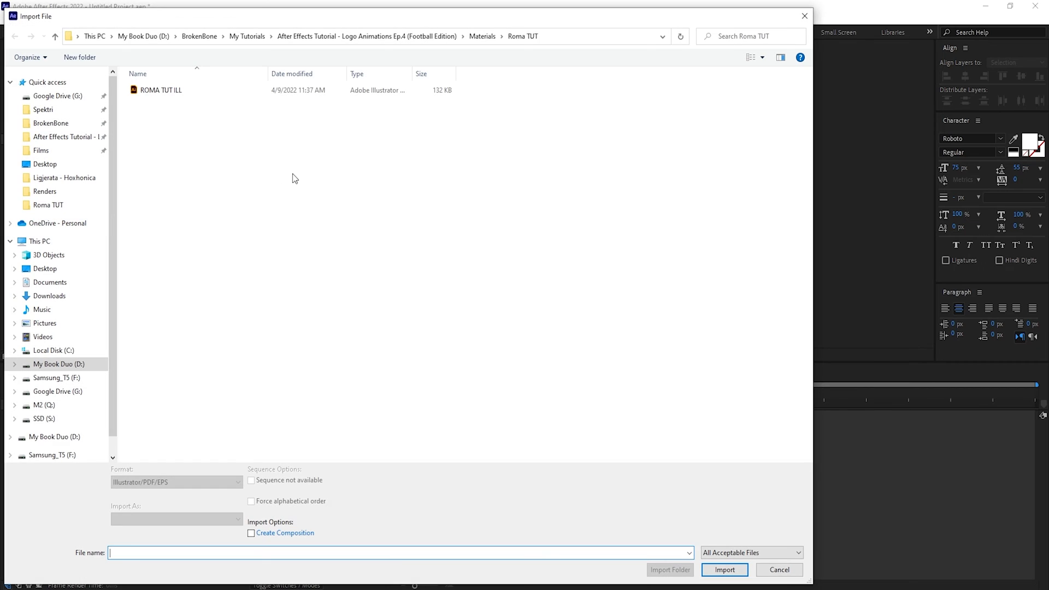
double_click(156, 90)
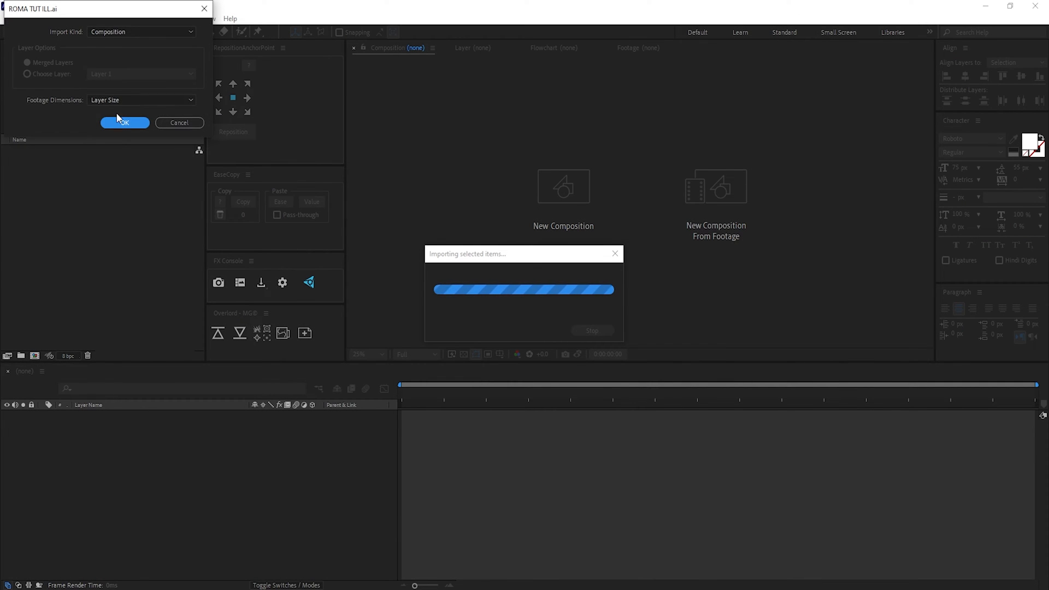
left_click(126, 122)
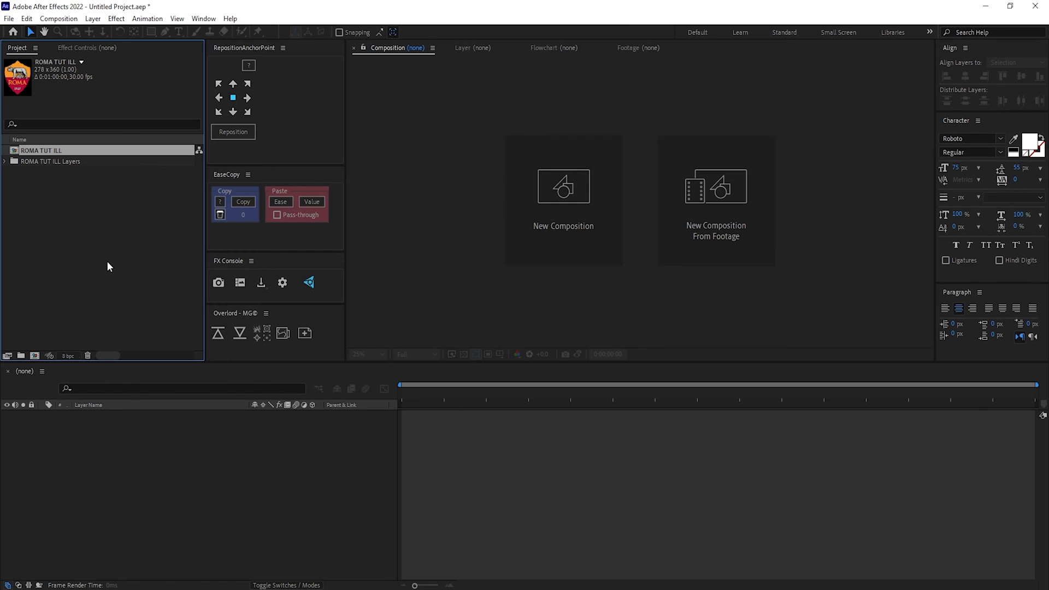
double_click(50, 149)
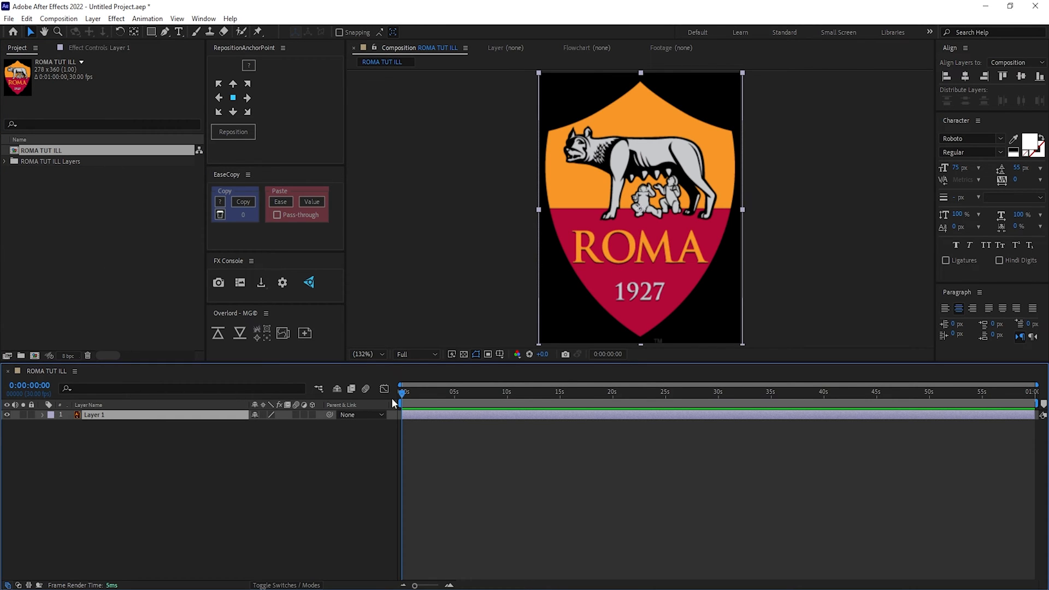
Create shapes from the Layer 1 vector layer.
left_click(52, 425)
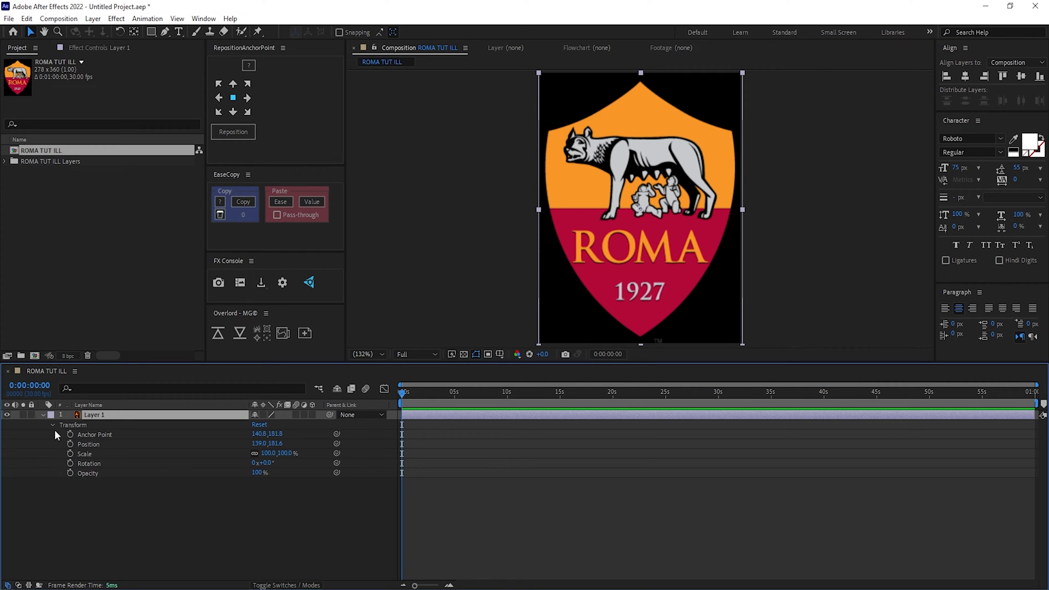
right_click(106, 417)
mouse_move(150, 326)
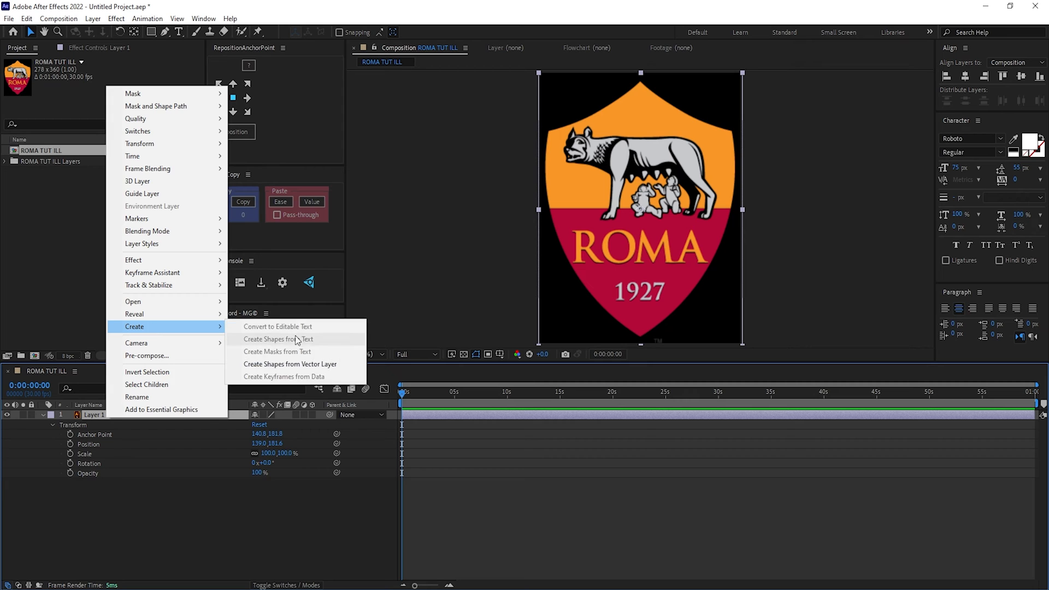
left_click(290, 365)
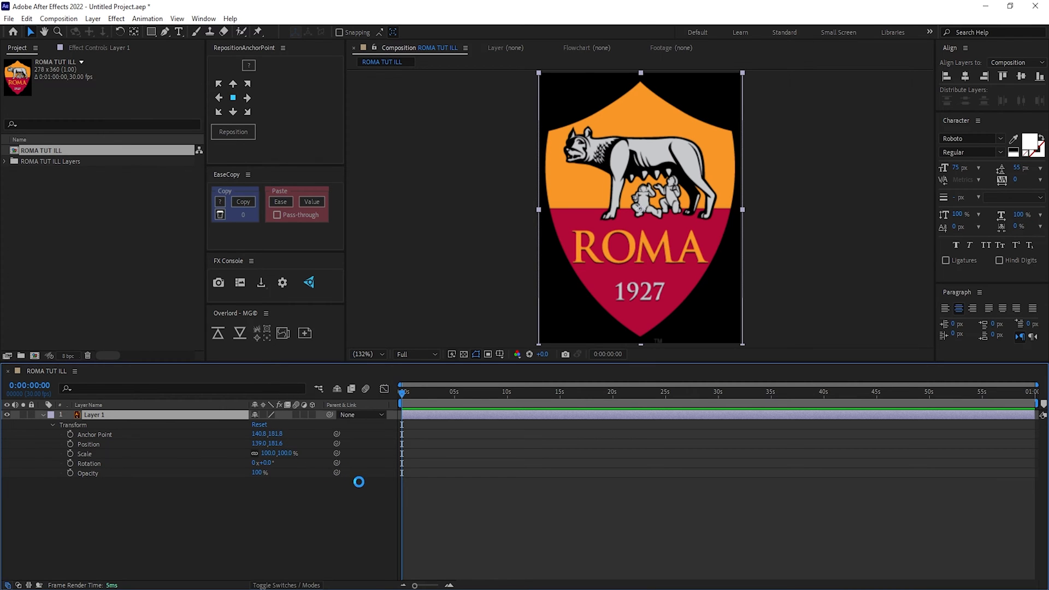
Expand Group 2 and Path 1 in the Layer 1 Outlines contents, select the Path, and examine which part of the logo it outlines.
left_click(100, 416)
left_click(41, 416)
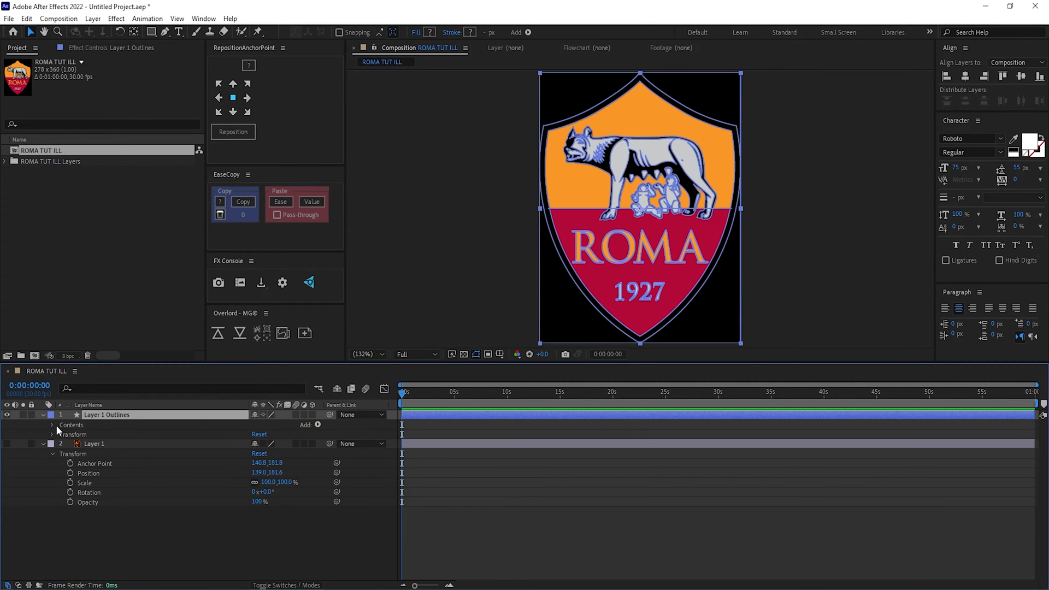
right_click(56, 425)
left_click(98, 417)
left_click(93, 434)
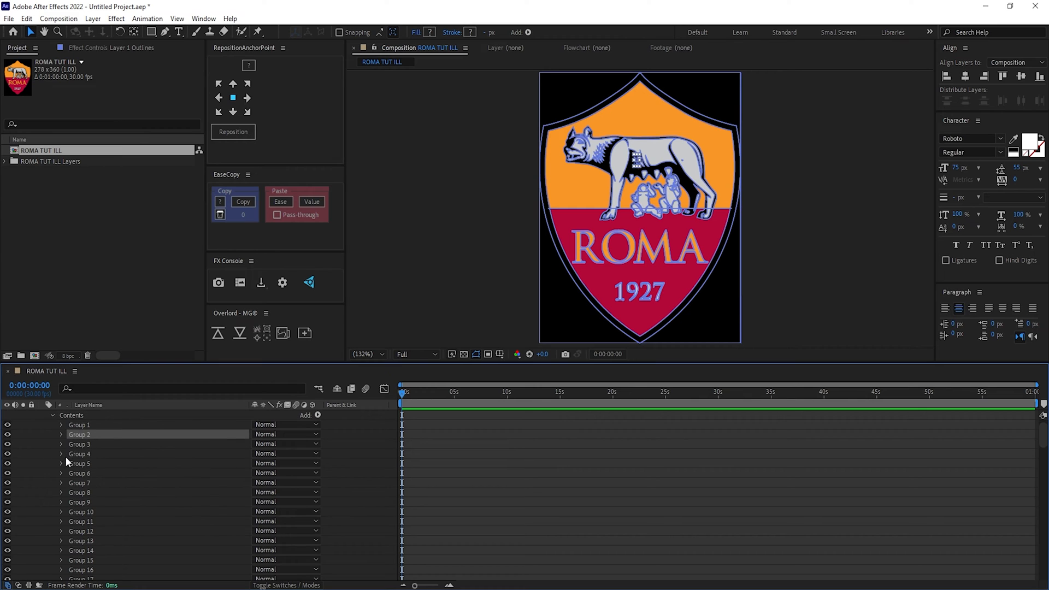
left_click(61, 434)
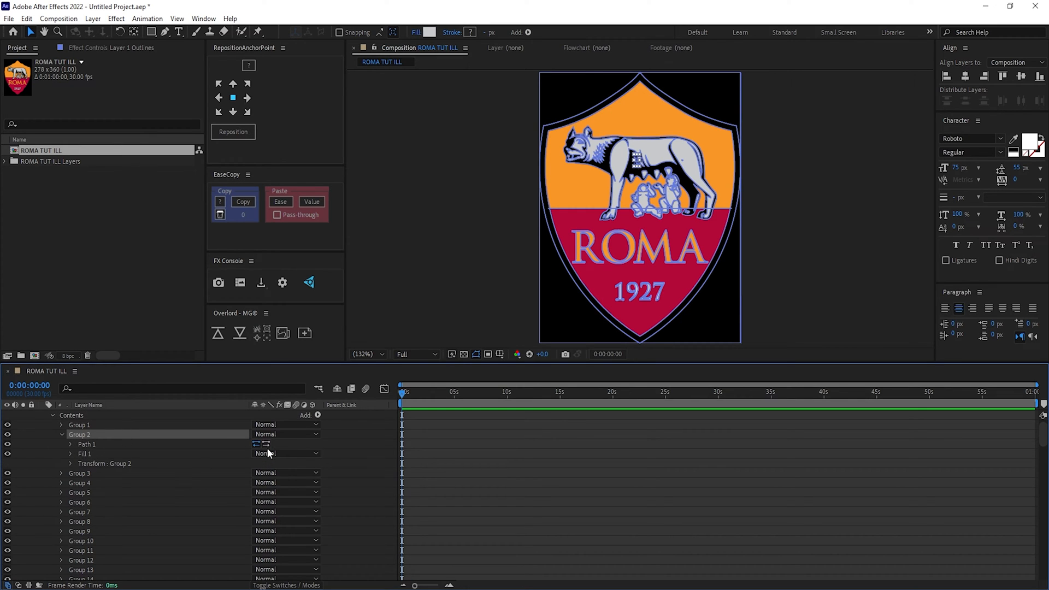
scroll(183, 457, "up", 1)
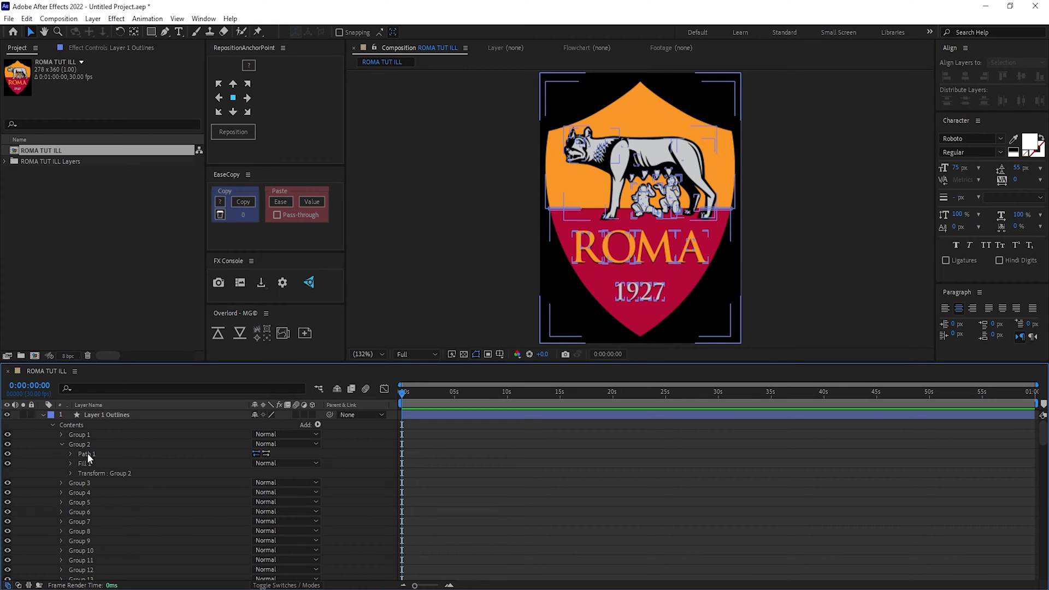
left_click(70, 454)
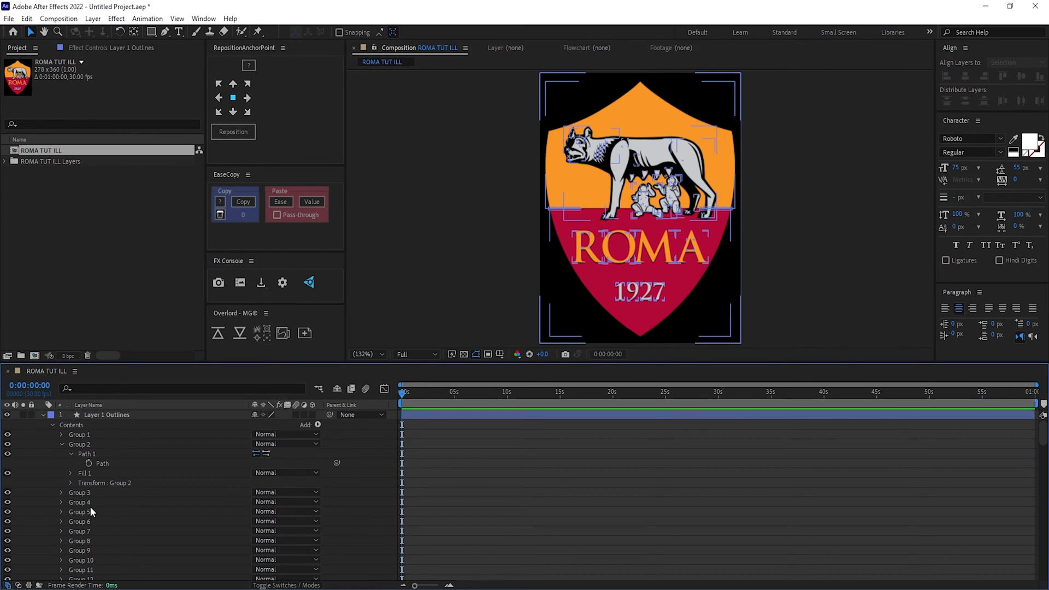
left_click(104, 462)
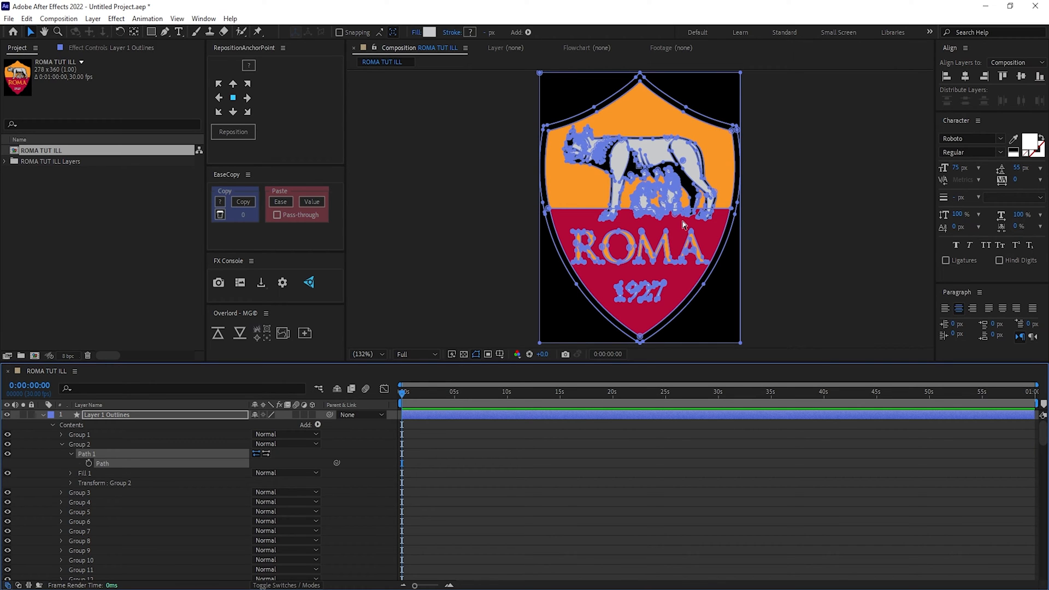
scroll(623, 262, "up", 5)
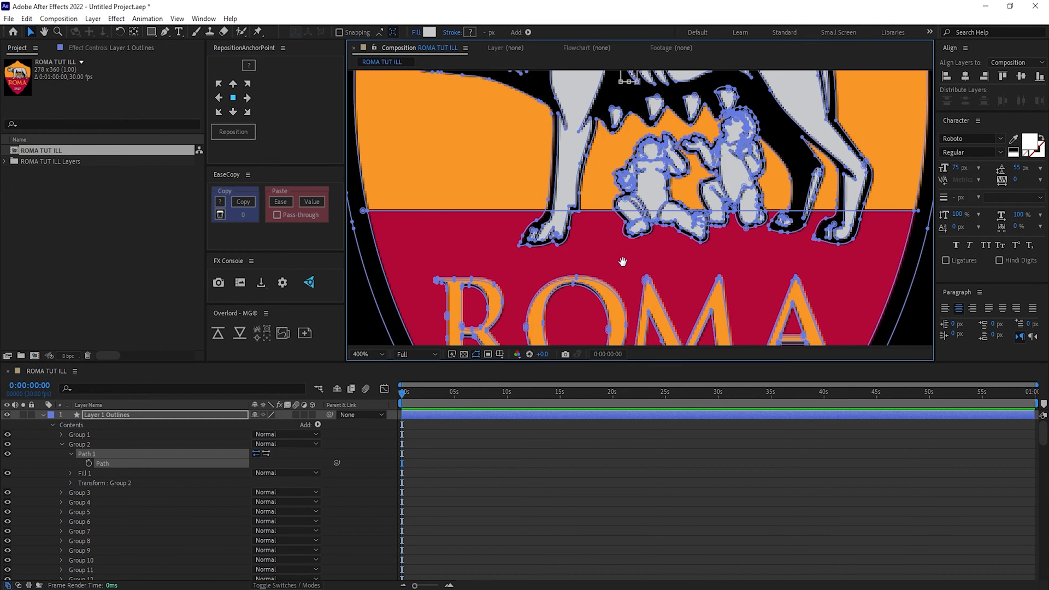
scroll(623, 262, "up", 5)
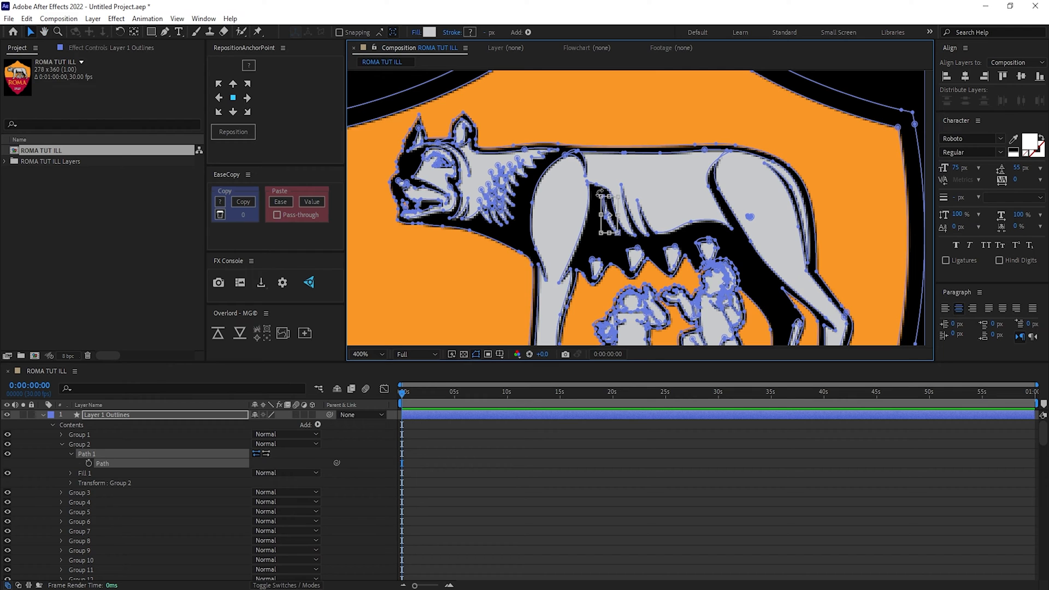
Deselect the path and look over the logo's shape outlines and the numbered groups of Layer 1 Outlines.
left_click(602, 434)
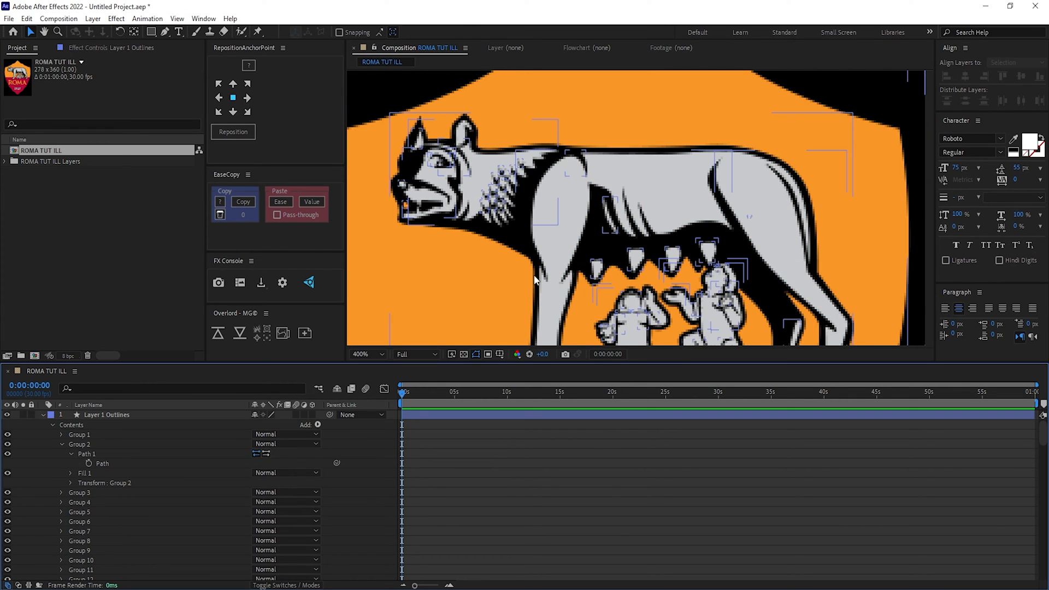
scroll(603, 273, "down", 1)
left_click_drag(647, 289, 625, 257)
key("v")
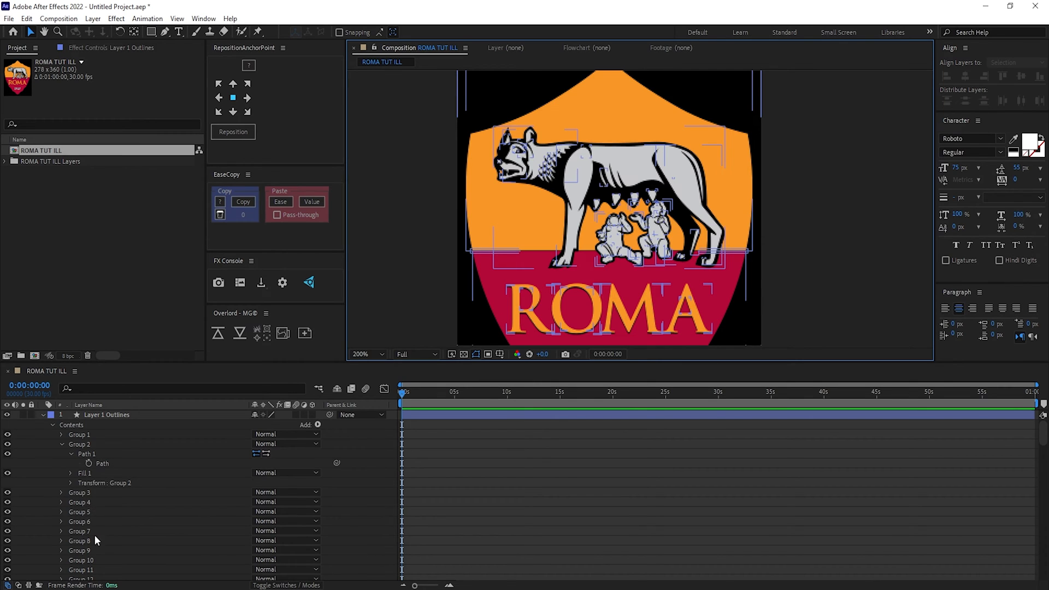
scroll(84, 467, "down", 6)
scroll(93, 492, "up", 6)
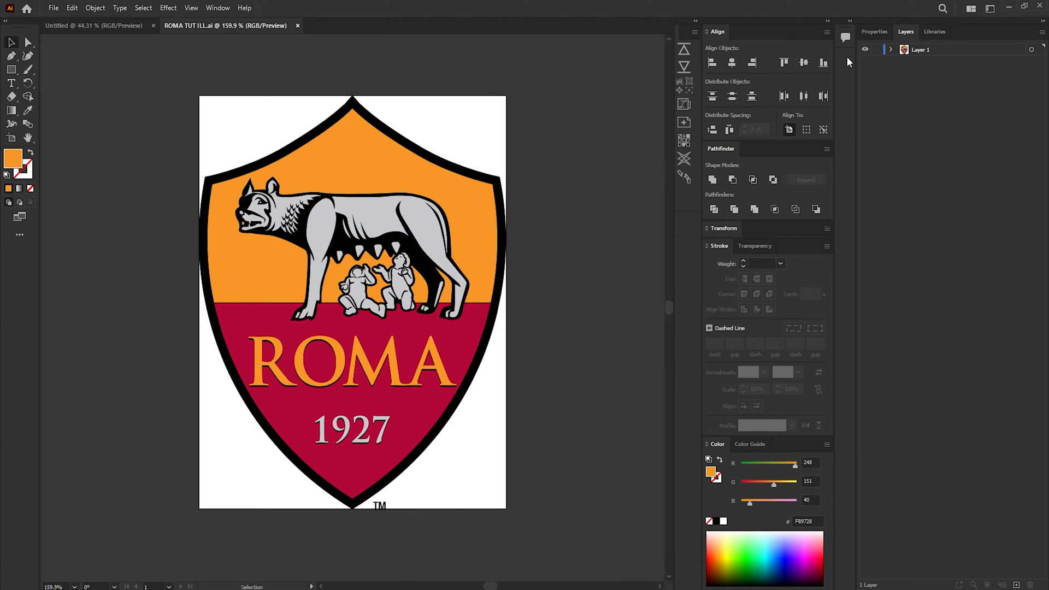
In Illustrator, expand Layer 1, select the black path of the digit 9 and copy it.
left_click(892, 50)
scroll(960, 382, "down", 5)
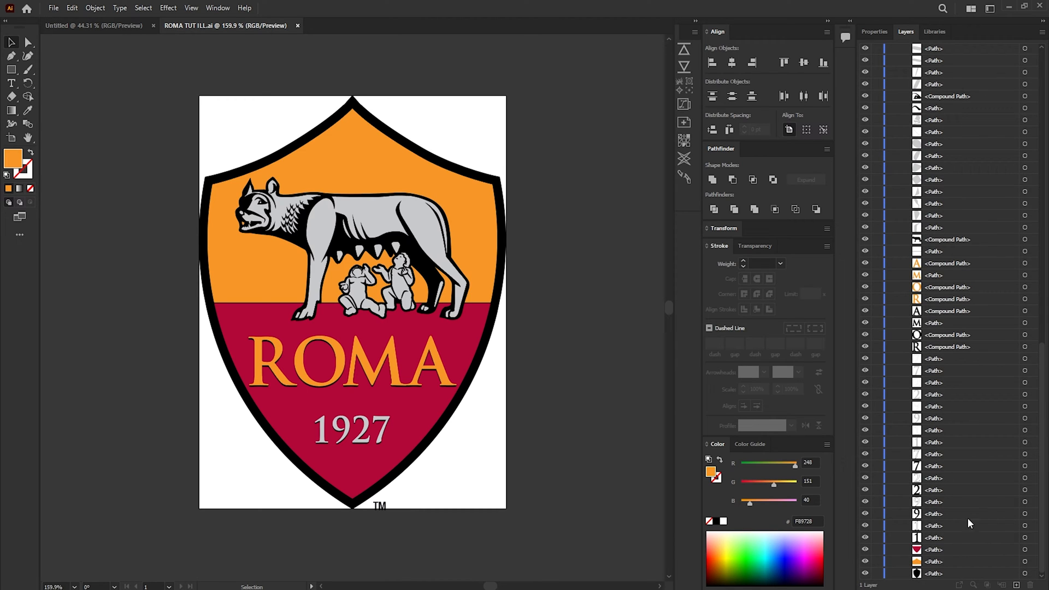
left_click(1024, 515)
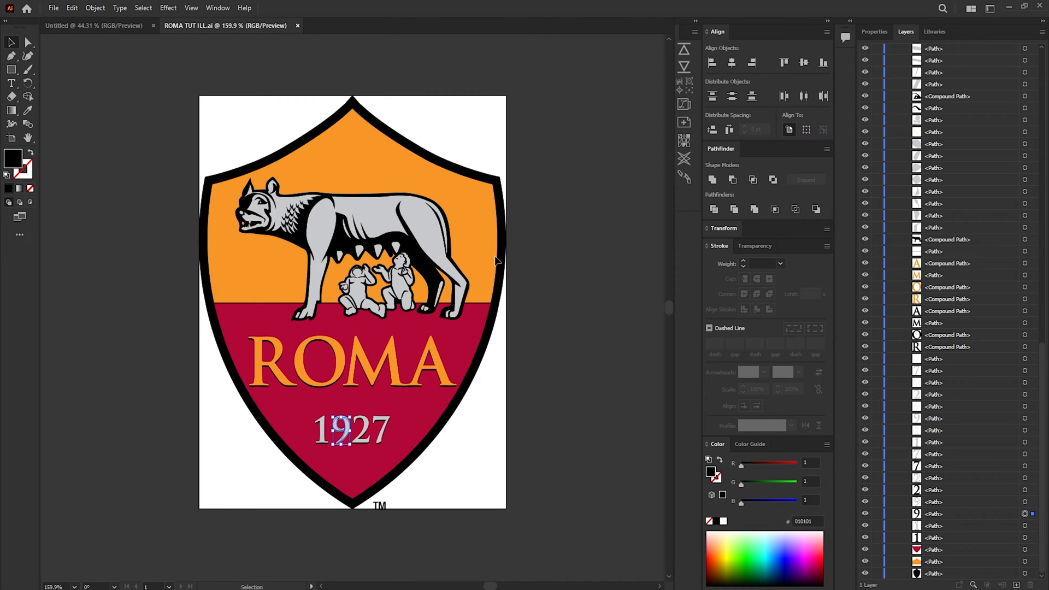
left_click(72, 8)
left_click(137, 62)
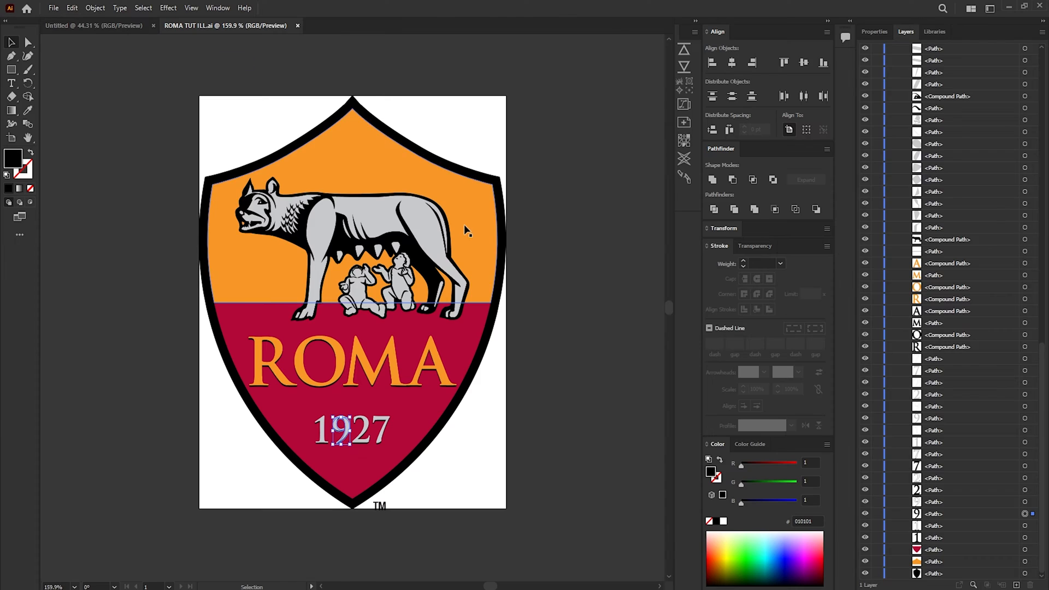
Switch to After Effects, paste the copied 9 as a mask on a new red solid, and reveal its mask path.
key("alt+Tab")
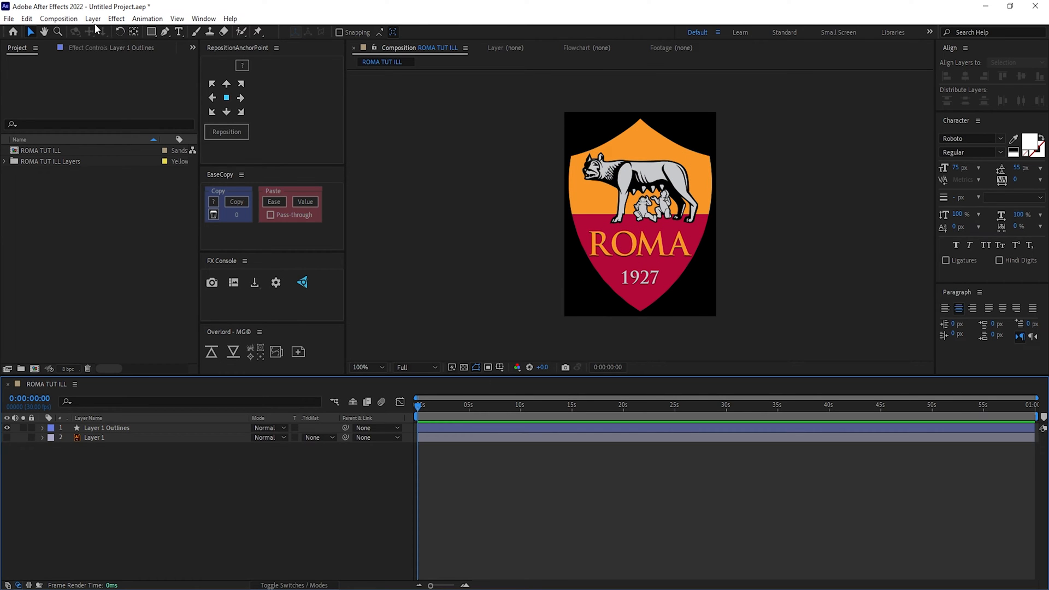
left_click(94, 21)
mouse_move(172, 32)
left_click(282, 45)
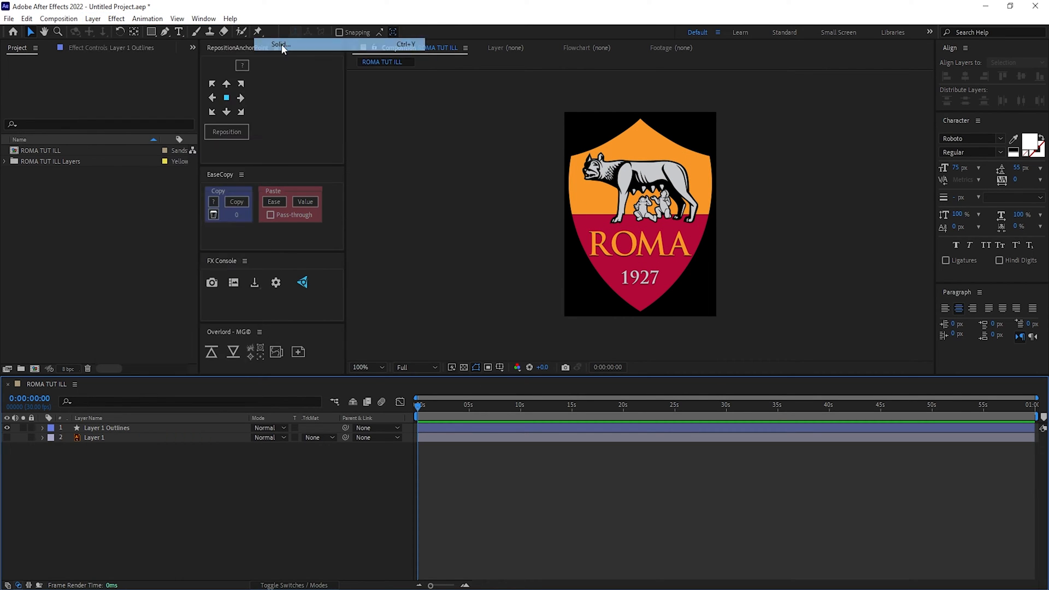
left_click(268, 412)
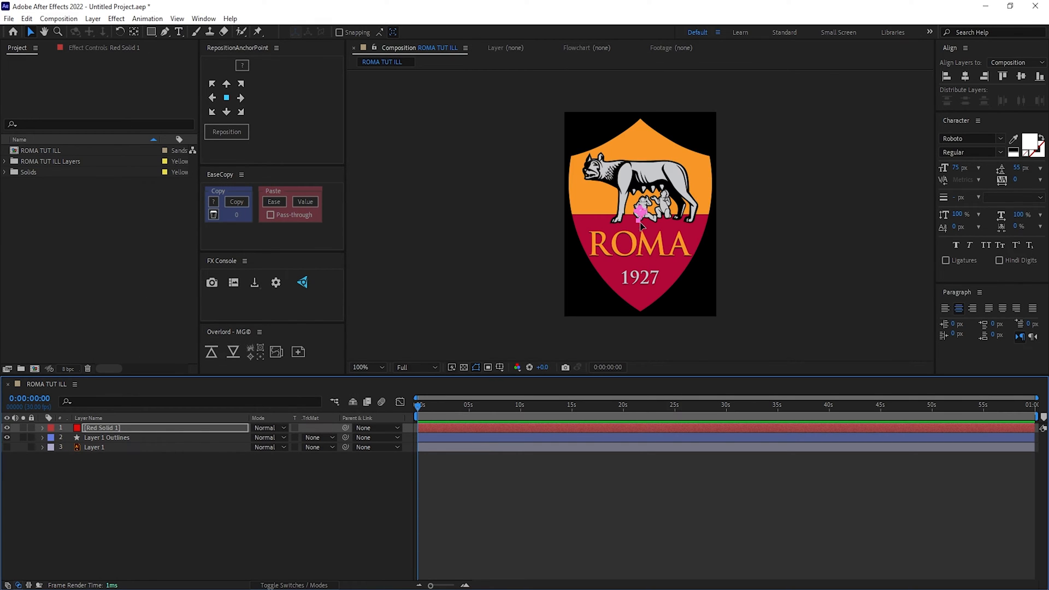
scroll(646, 231, "up", 4)
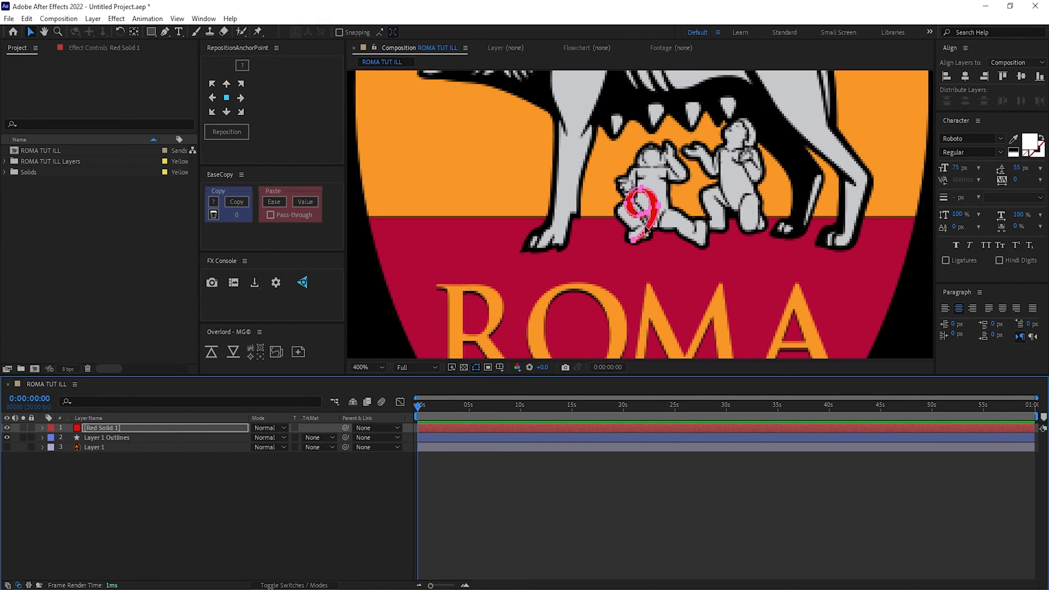
left_click(114, 430)
key("m")
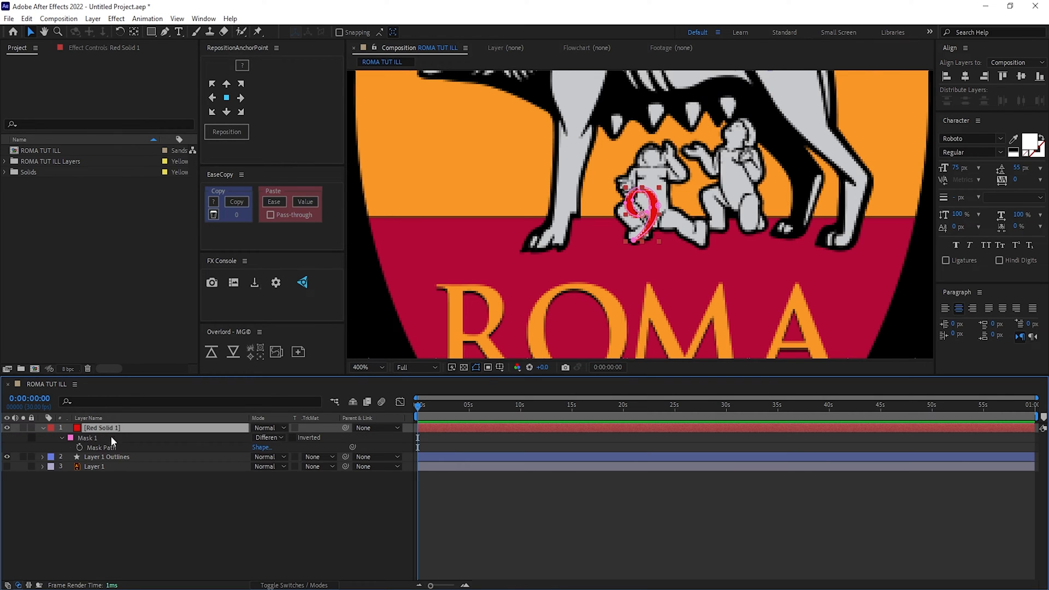
Copy the orange R, O, M and A paths from Illustrator and paste them as masks on the red solid in After Effects.
key("alt+Tab")
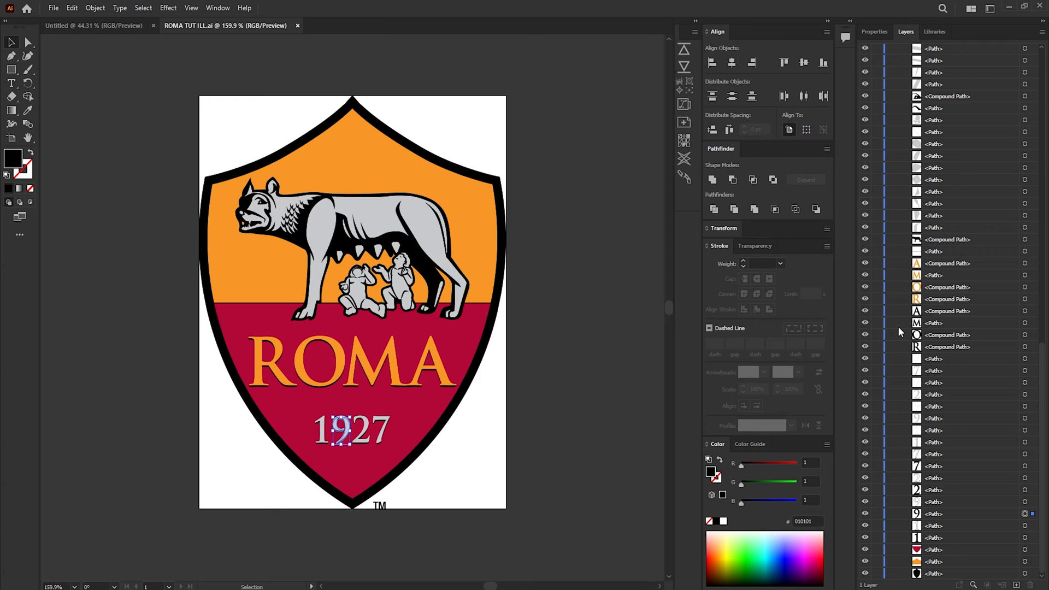
left_click(1025, 264)
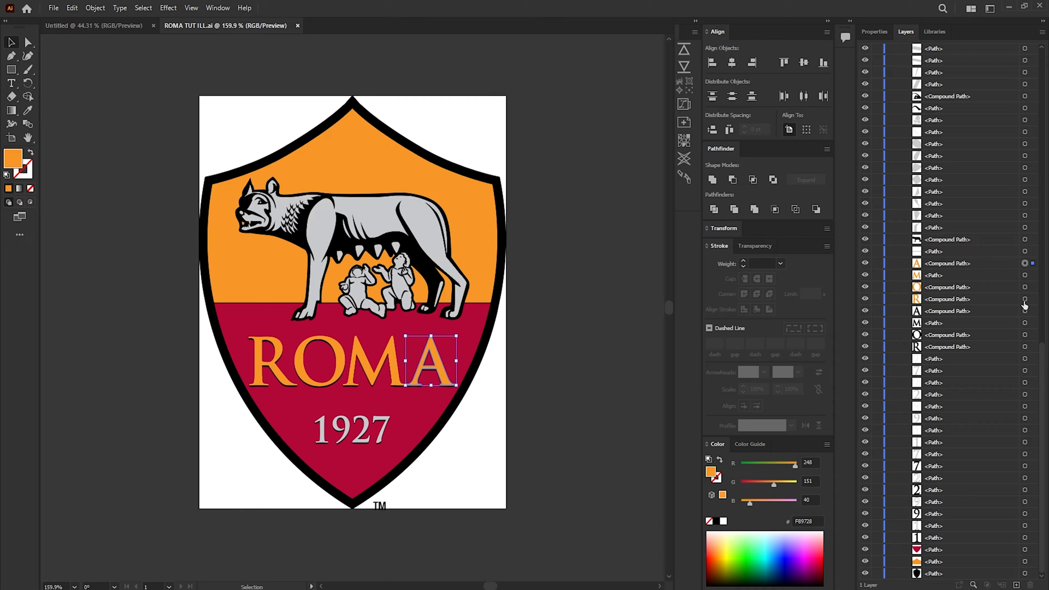
left_click(1025, 300, "shift")
key("ctrl+c")
key("alt+Tab")
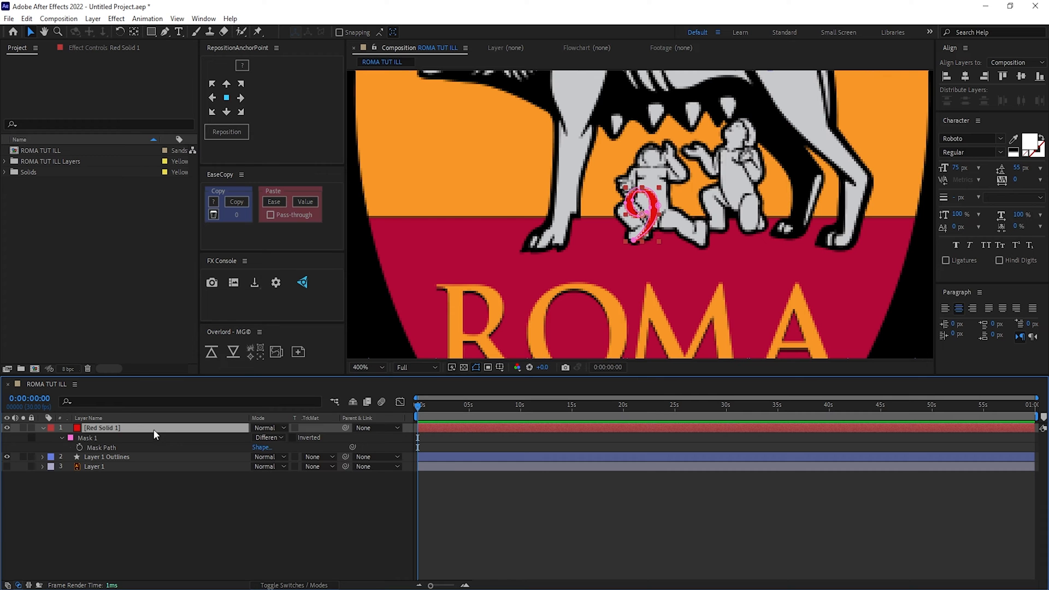
key("ctrl+v")
scroll(763, 219, "down", 1)
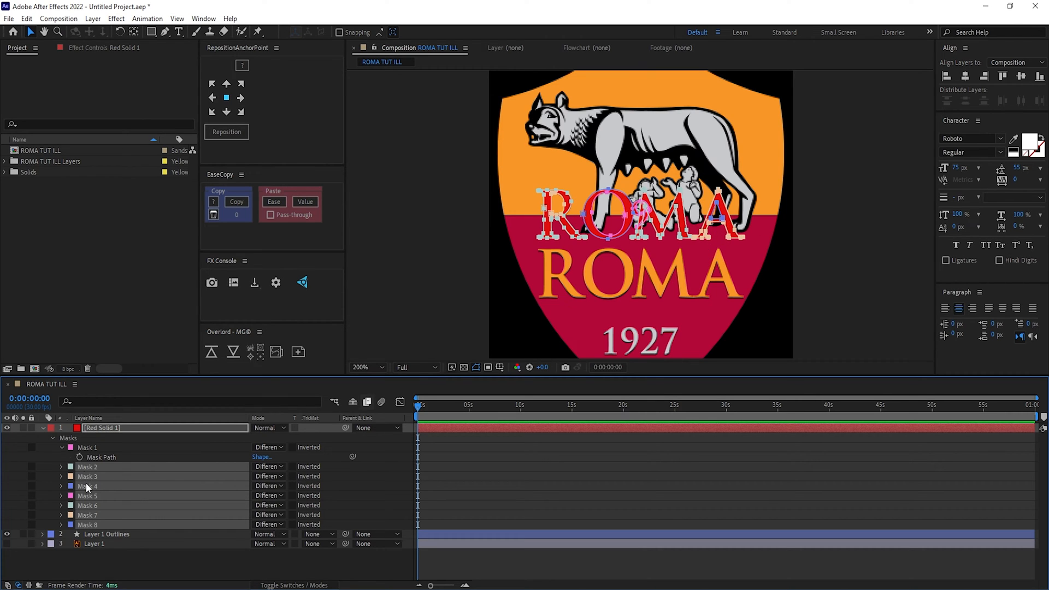
Set Mask 2 through Mask 8 to Add, and change the mode of the mask forming the A's inner triangle.
left_click(116, 468)
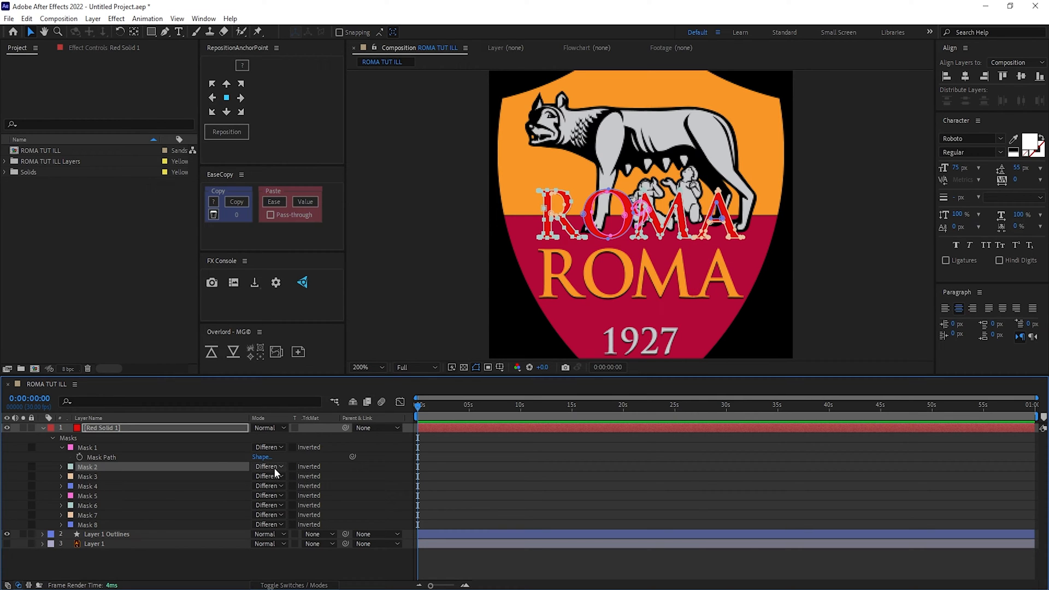
left_click(97, 526, "shift")
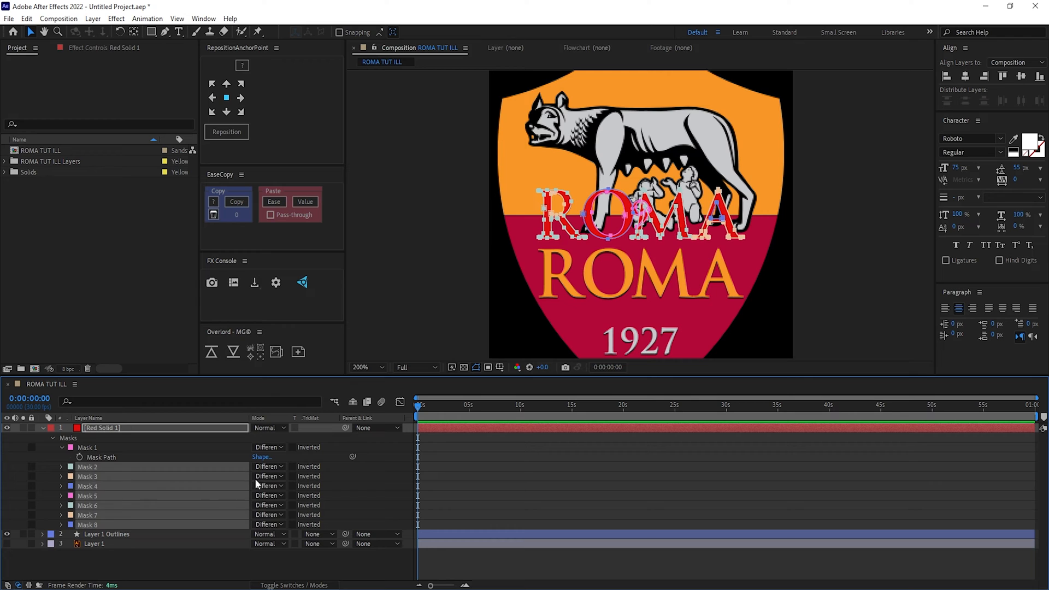
left_click(268, 476)
left_click(268, 488)
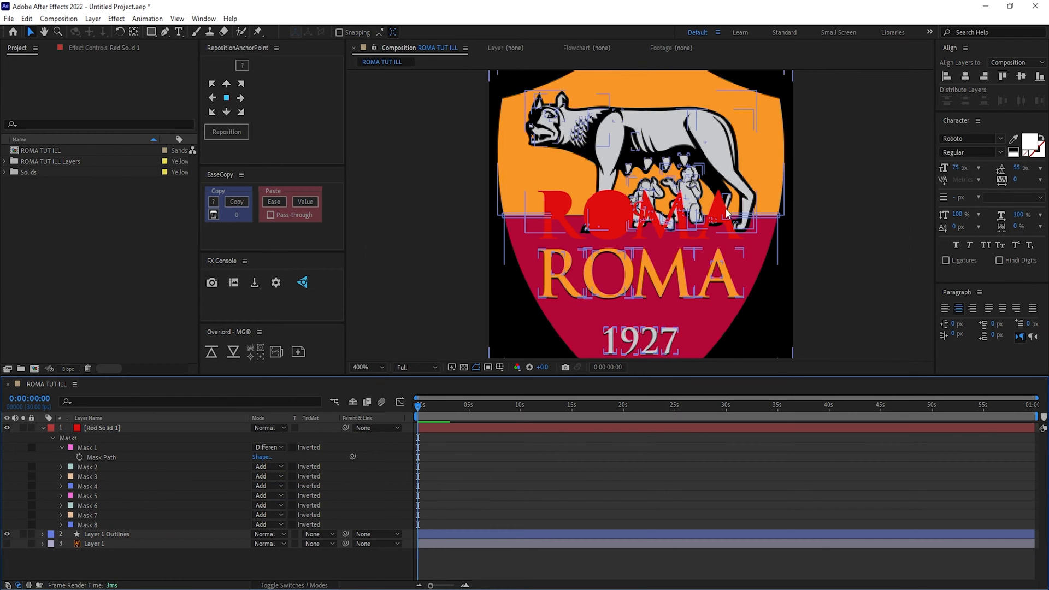
left_click(706, 207)
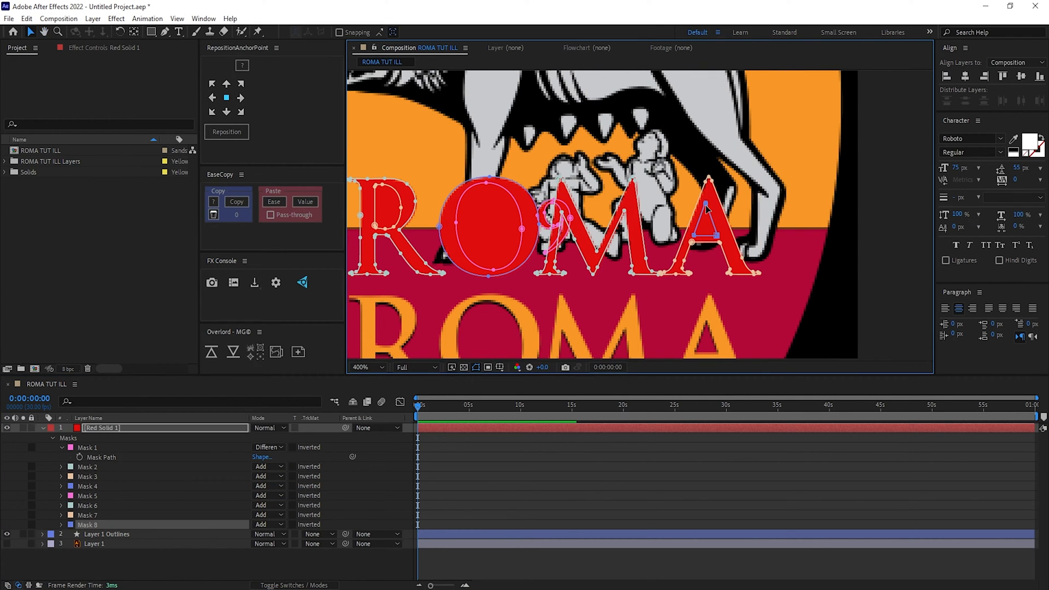
left_click(254, 524)
left_click(268, 467)
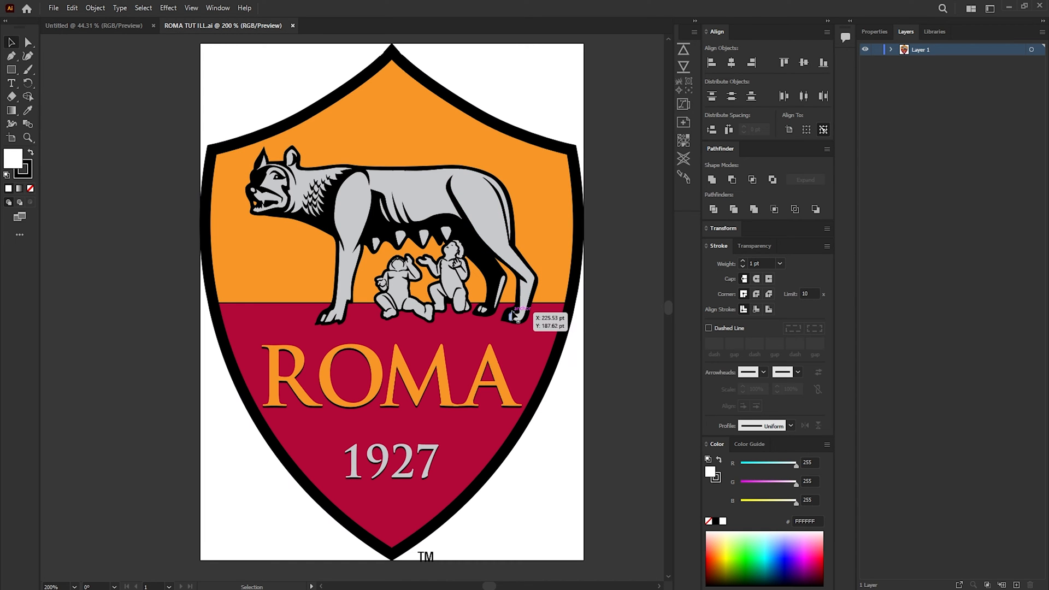
In Illustrator, rename Layer 1 as Roma.
double_click(921, 49)
type("Roma")
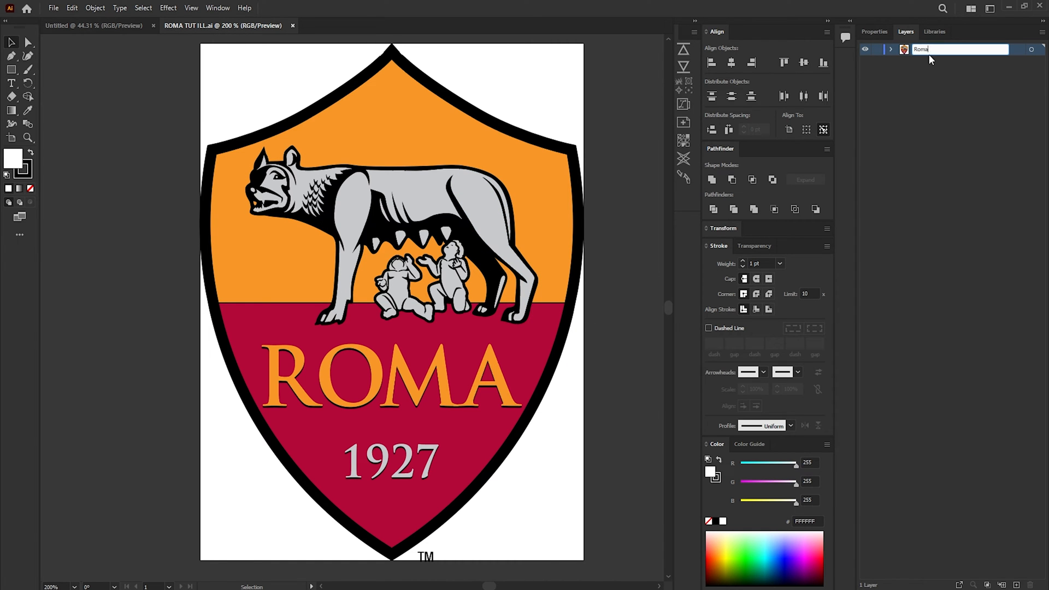
key("Return")
Expand the Roma layer and rename the orange R compound path as R.
left_click(890, 50)
scroll(948, 311, "down", 10)
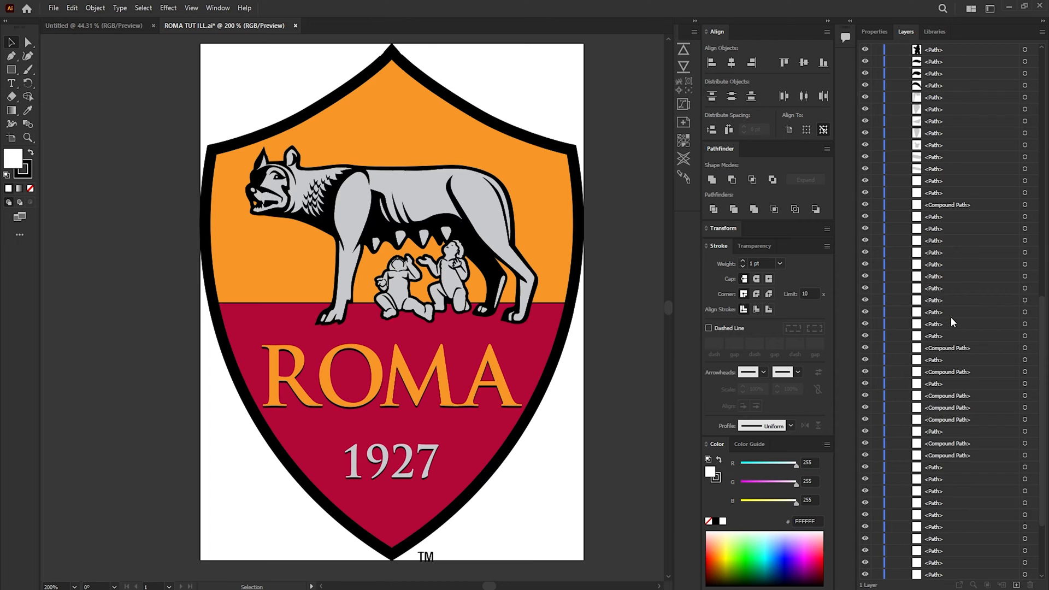
double_click(941, 299)
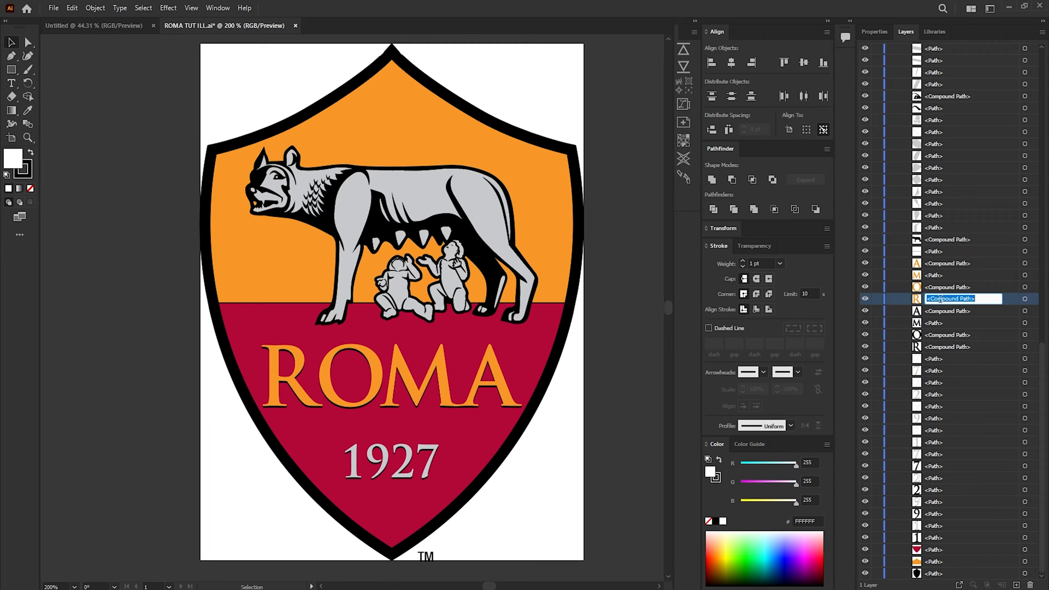
type("R")
left_click(976, 289)
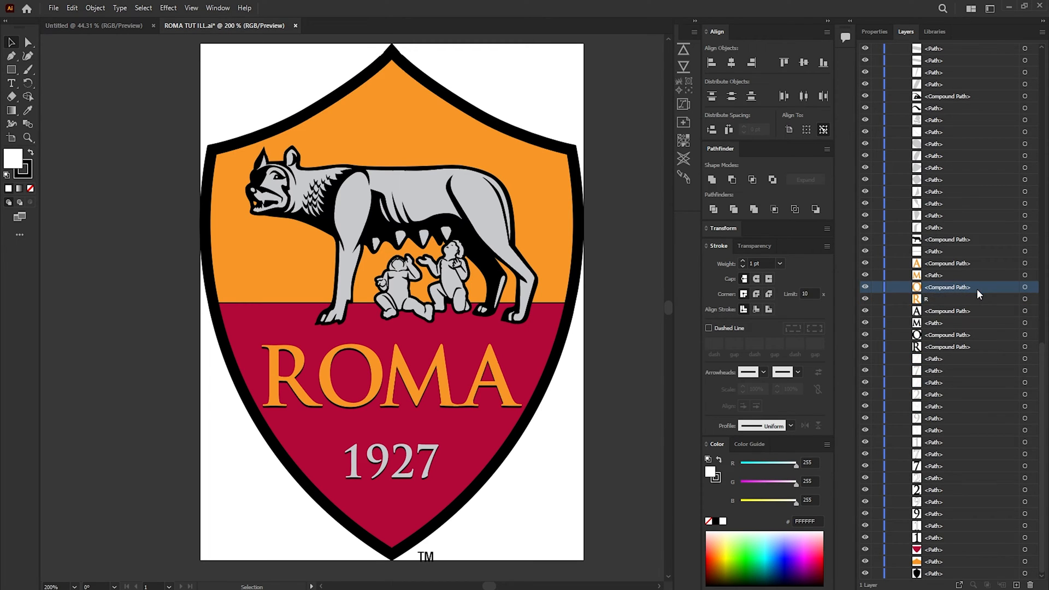
Select all the artwork on the Roma layer and send it to After Effects with Overlord.
left_click_drag(1042, 353, 1042, 58)
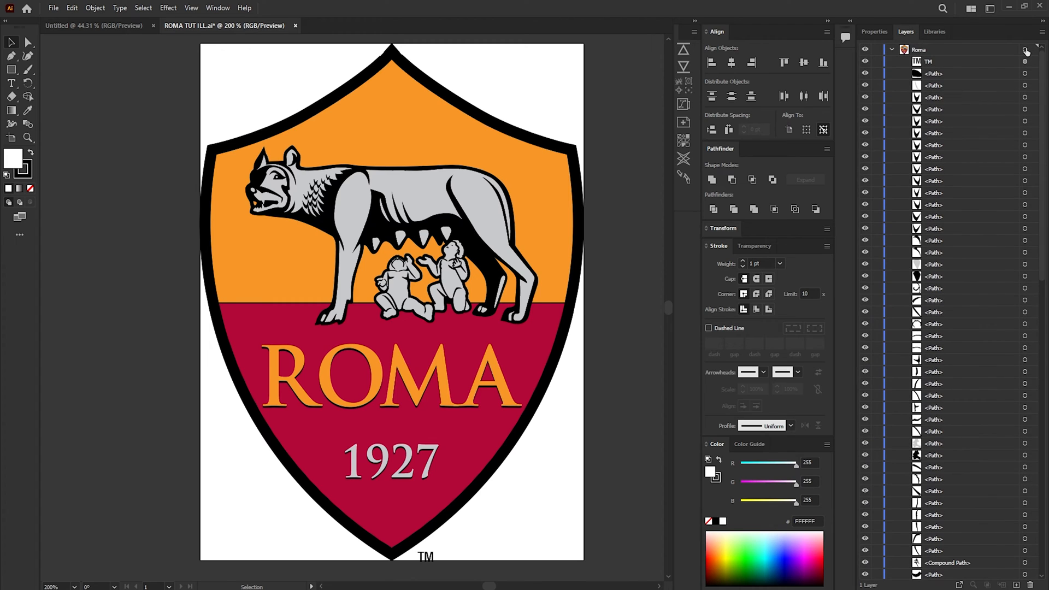
left_click(1025, 49)
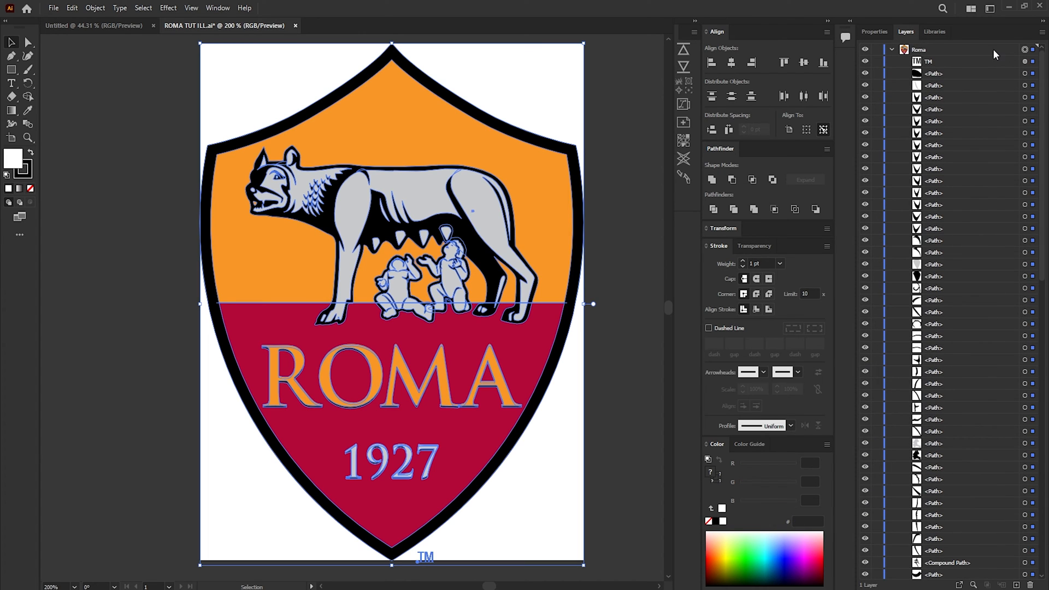
left_click(683, 54)
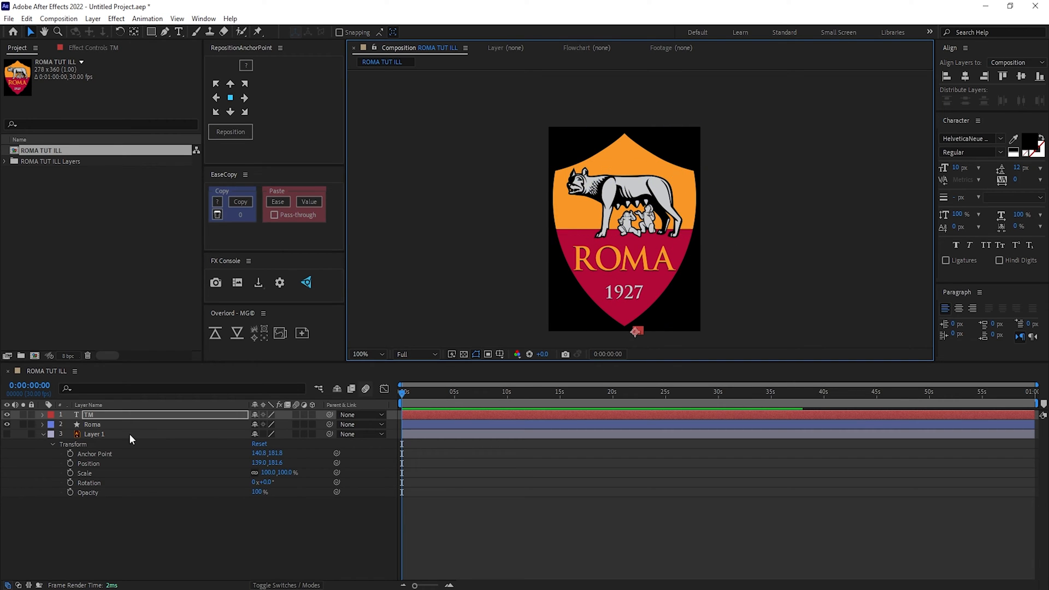
In After Effects, expand the Roma shape layer's contents, look through its groups, and open one of them.
left_click(78, 426)
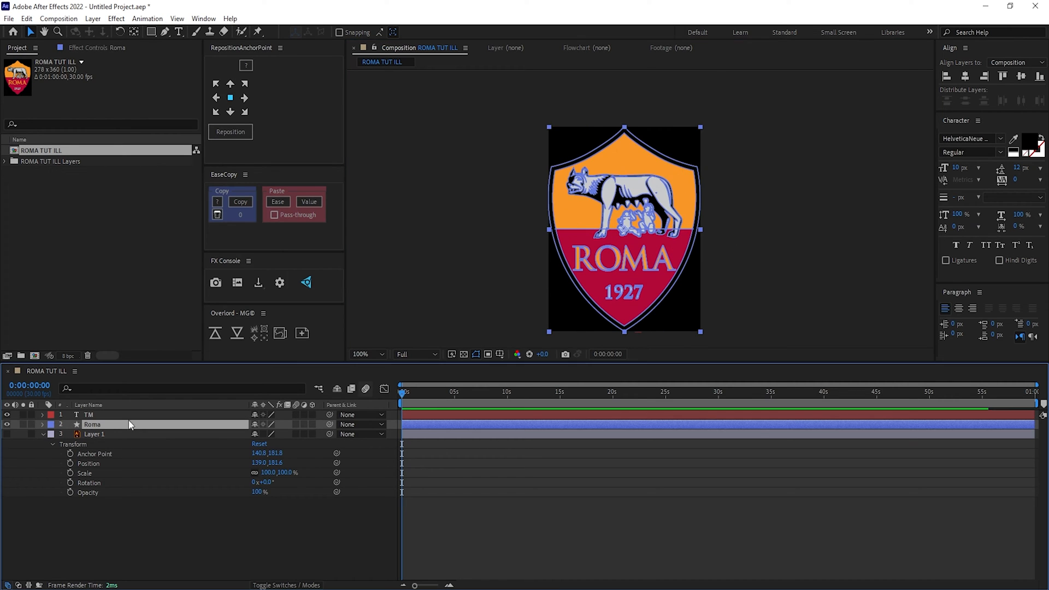
left_click(43, 425)
left_click(53, 435)
scroll(99, 474, "down", 9)
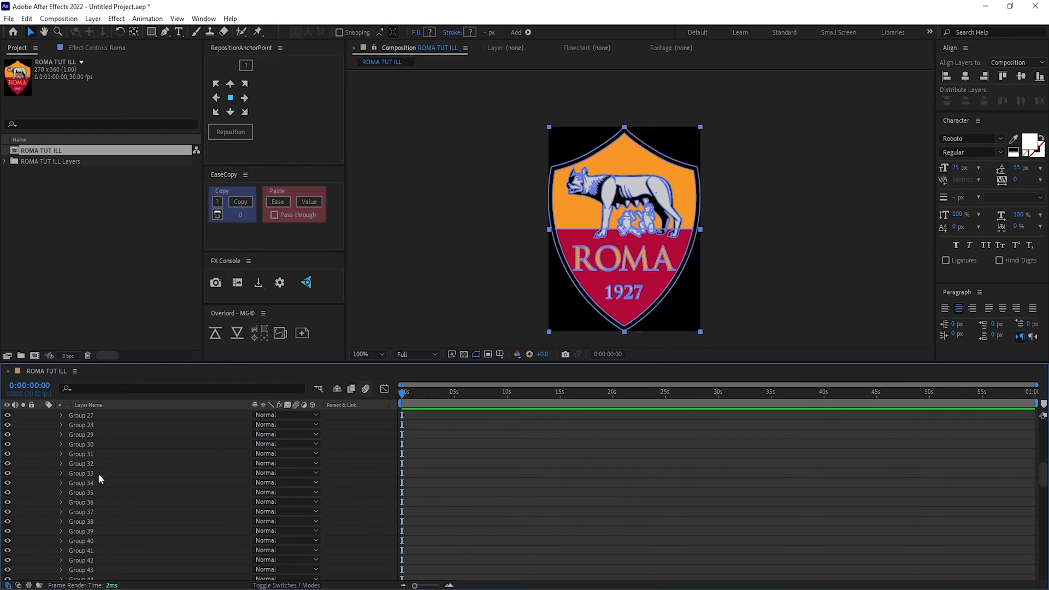
scroll(97, 473, "down", 15)
left_click(72, 463)
left_click(62, 464)
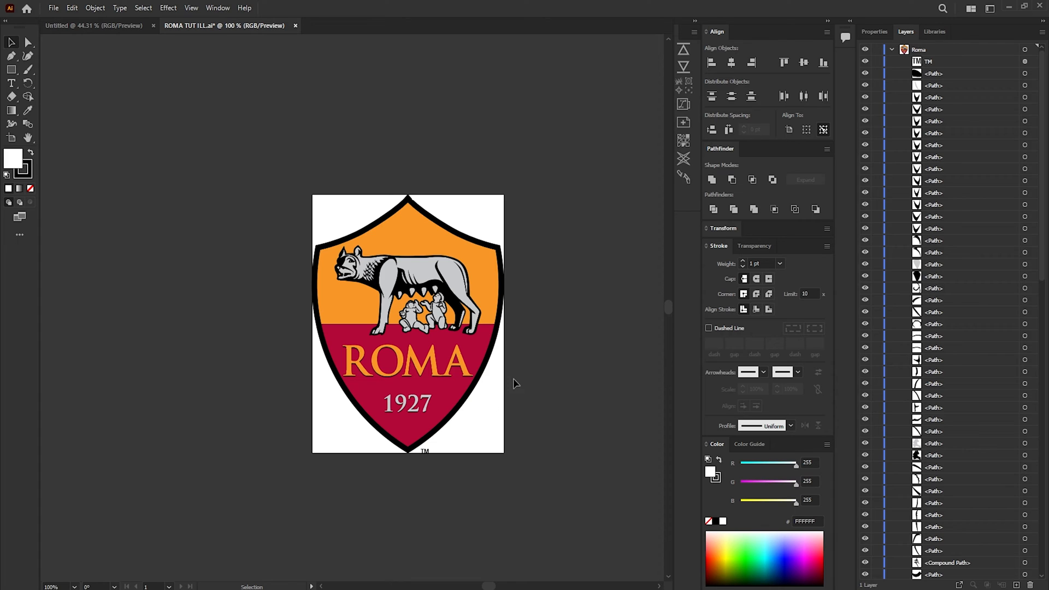
In Illustrator, enlarge Artboard 1 evenly around the logo to about 395 × 511 pt.
left_click(11, 137)
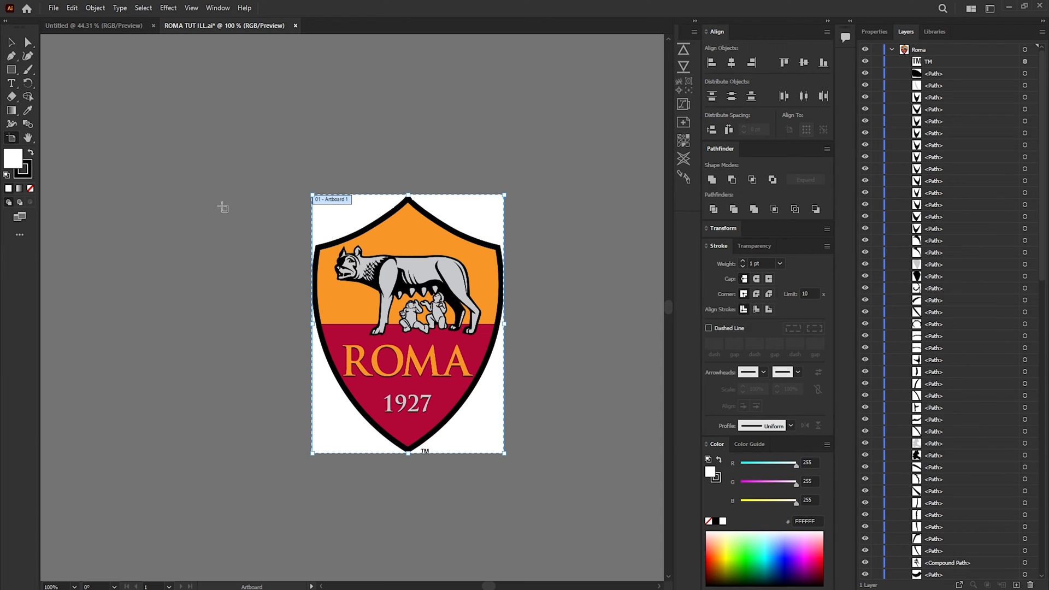
left_click_drag(504, 195, 544, 140)
key("Escape")
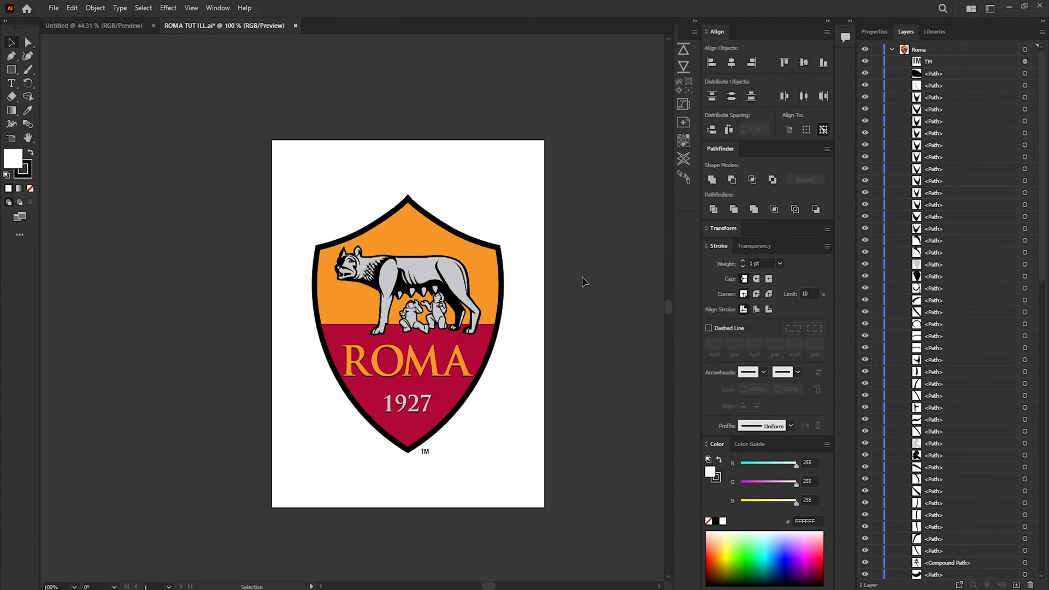
Show the list of artboards and set Artboard 1 to 1920 pt wide and 1080 pt high.
left_click(217, 7)
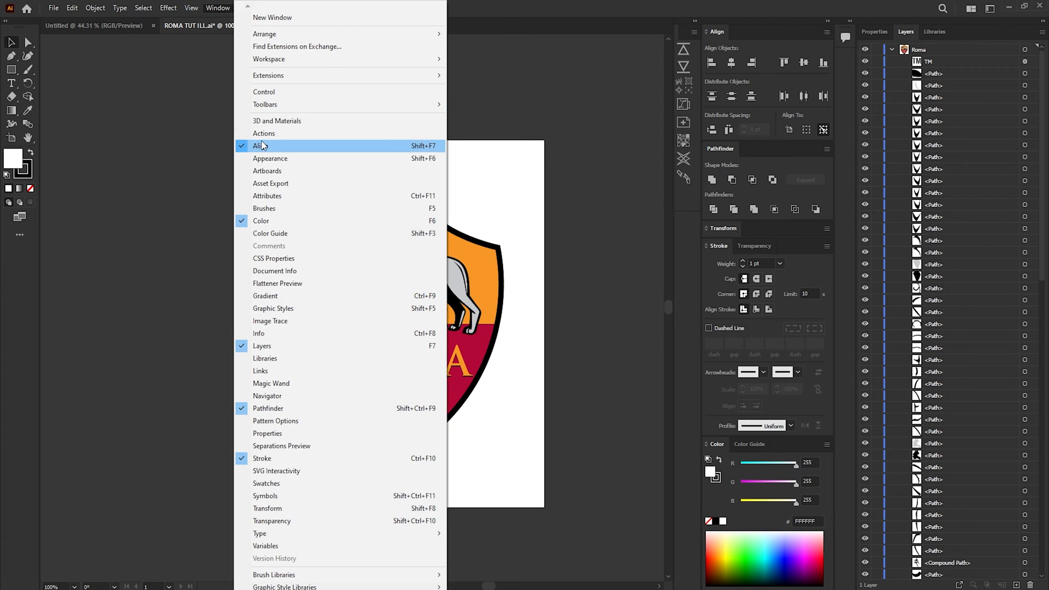
left_click(261, 171)
double_click(622, 224)
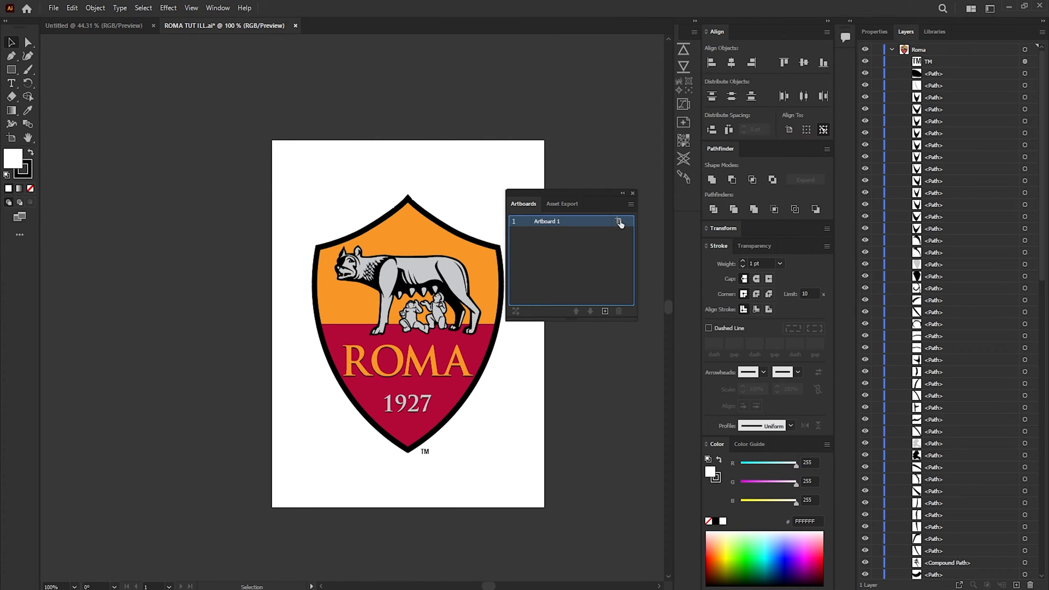
left_click(618, 222)
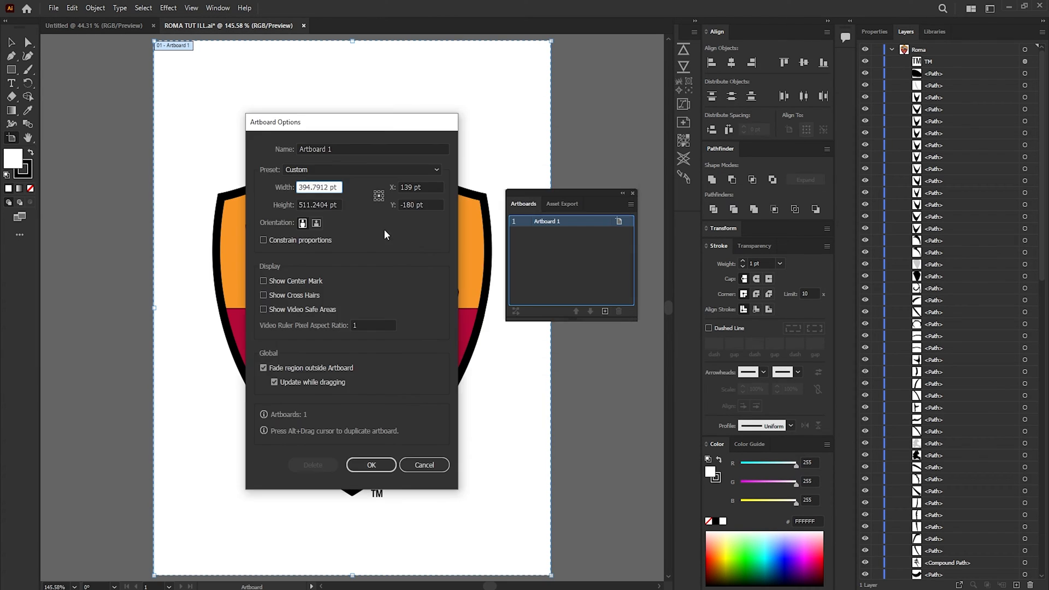
left_click_drag(339, 187, 236, 191)
type("1920")
key("Tab")
type("10")
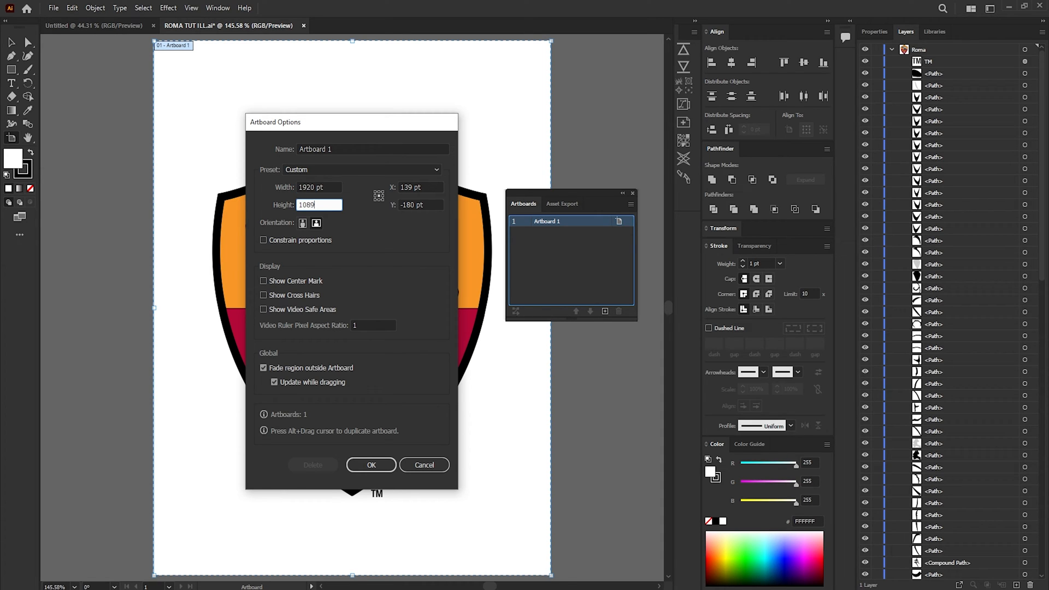
key("Return")
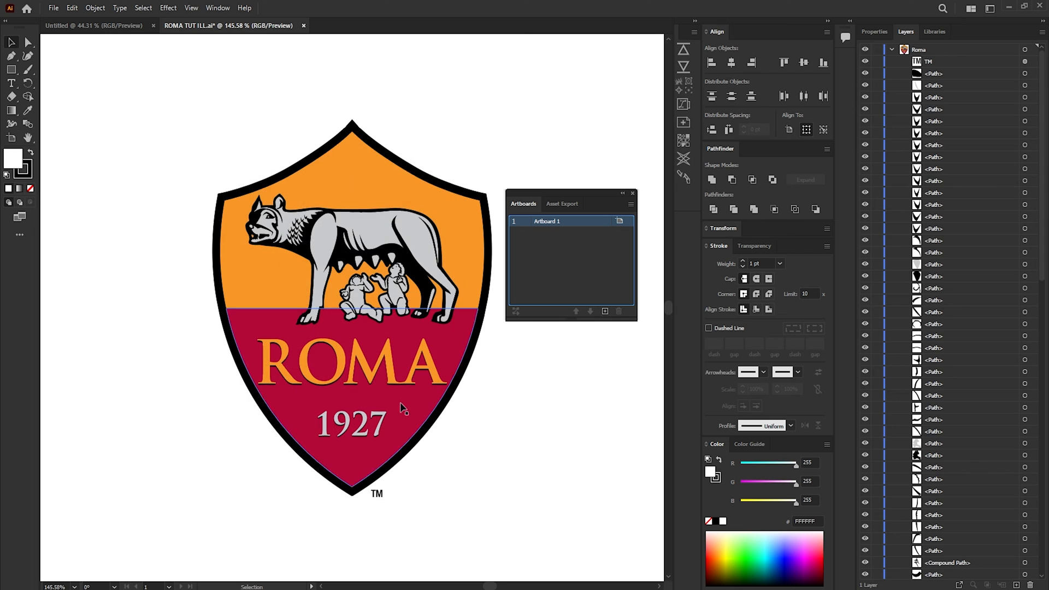
Select the whole logo and scale it up proportionally about its centre to roughly twice its size.
key("z")
left_click(390, 368, "alt")
left_click(339, 347, "alt")
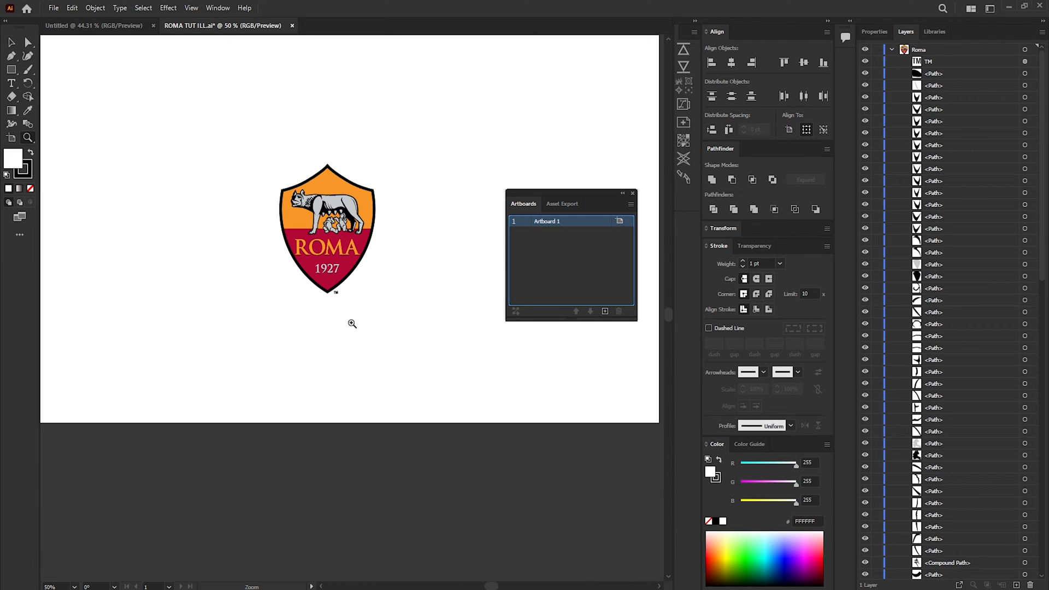
left_click(348, 307, "alt")
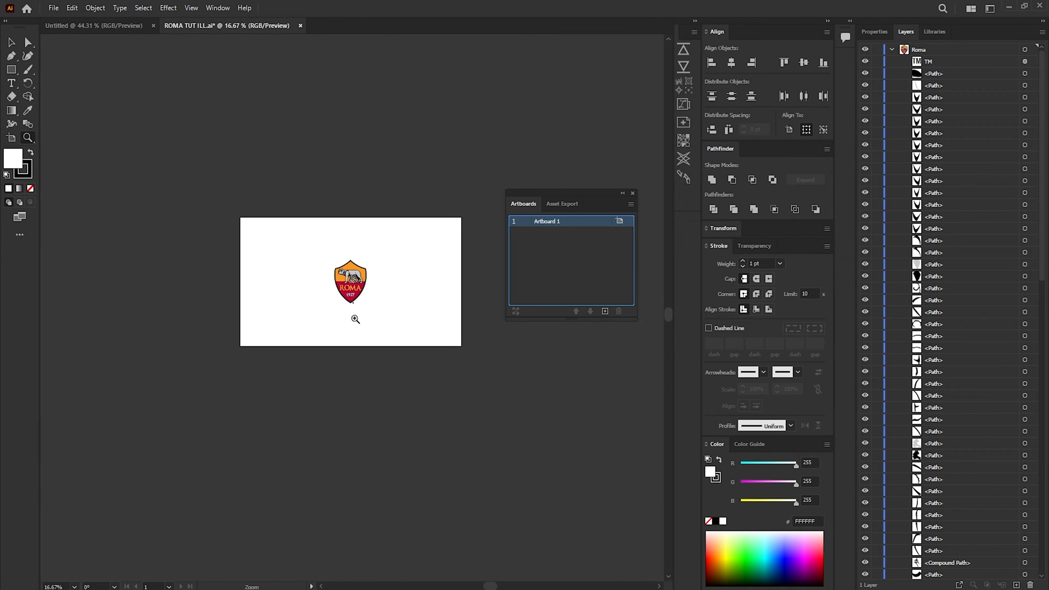
left_click(356, 318)
left_click(341, 294)
left_click(435, 323)
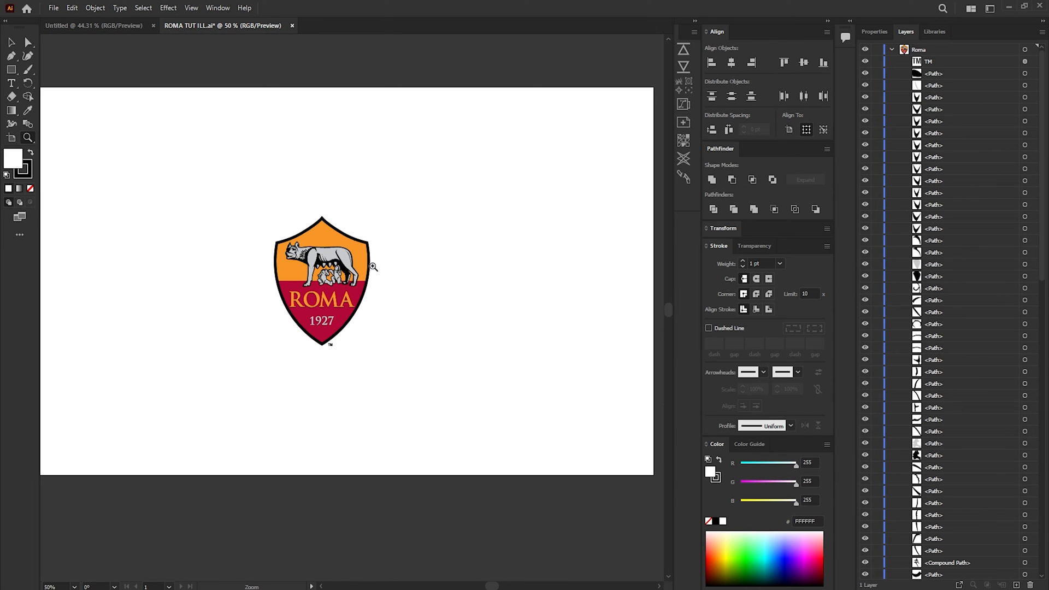
key("v")
left_click_drag(433, 154, 224, 395)
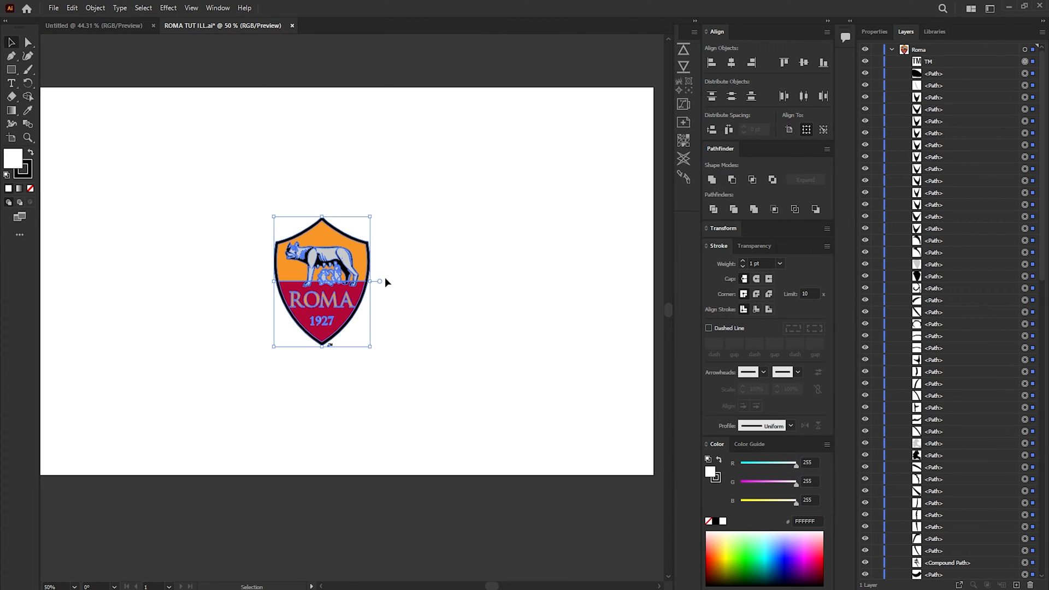
left_click_drag(370, 216, 485, 132)
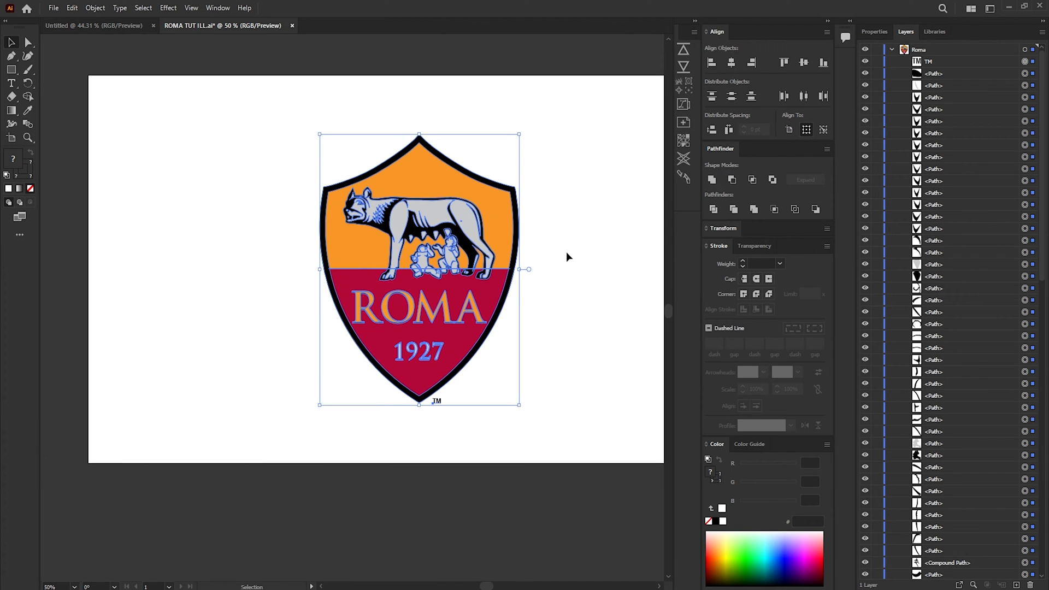
left_click(567, 258)
left_click_drag(497, 280, 432, 304)
Delete the TM mark from the Roma layer.
left_click(530, 382)
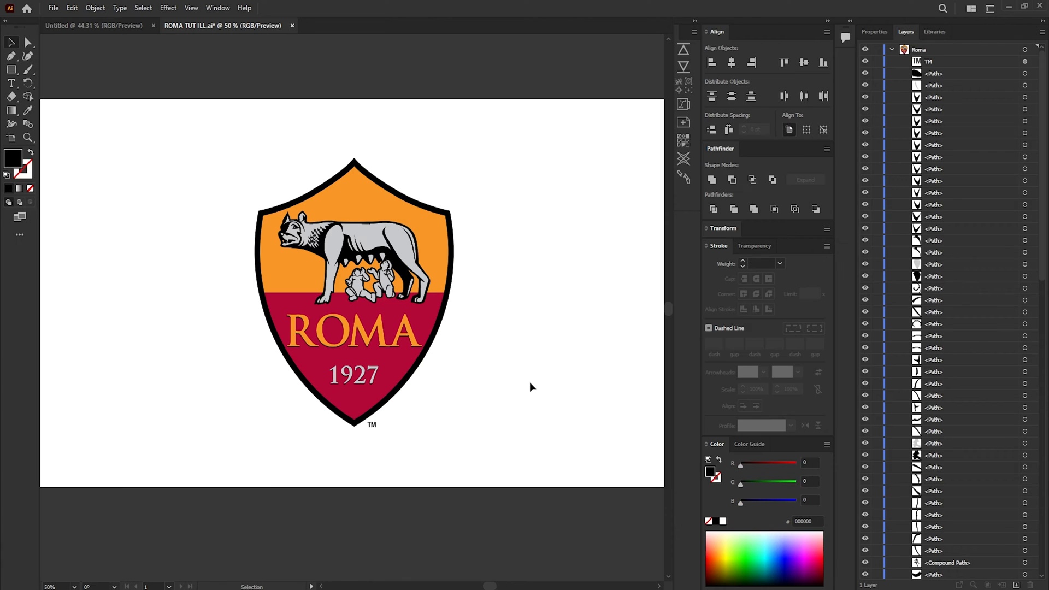
left_click(1025, 61)
key("Delete")
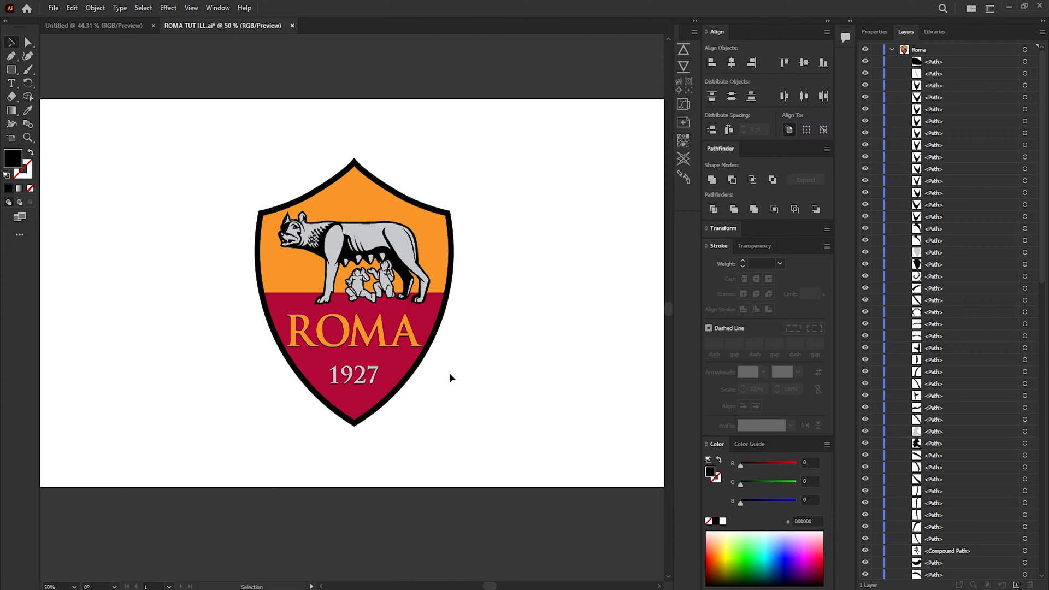
Rename the black shield path as Base, the orange one as Top Orange and the red one as Bottom Red.
left_click_drag(1040, 143, 1035, 525)
double_click(937, 574)
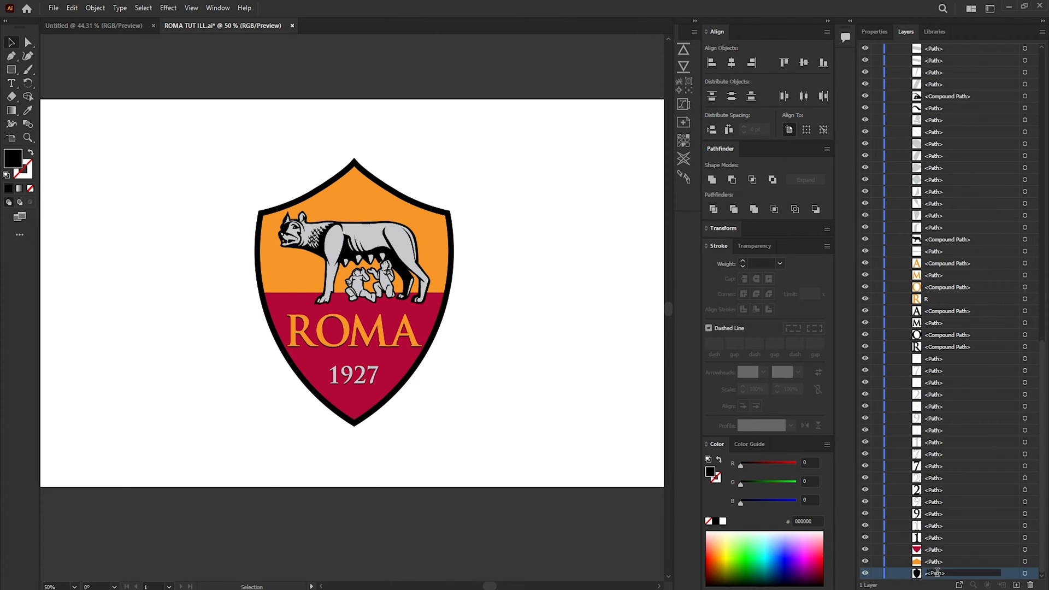
type("Base")
key("Return")
double_click(937, 562)
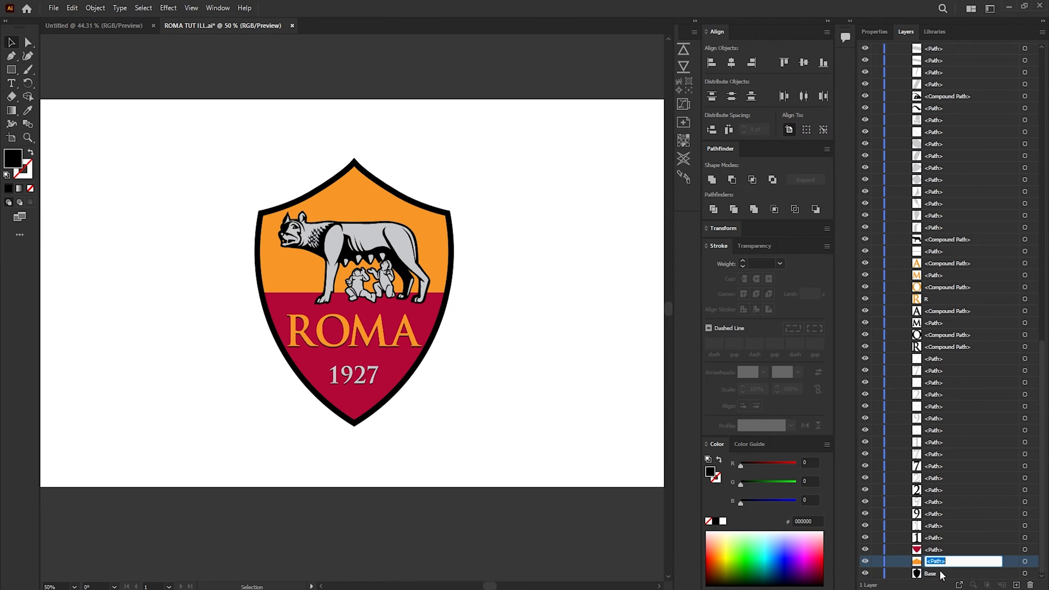
type("Top Orange")
key("Return")
double_click(937, 549)
type("Bott")
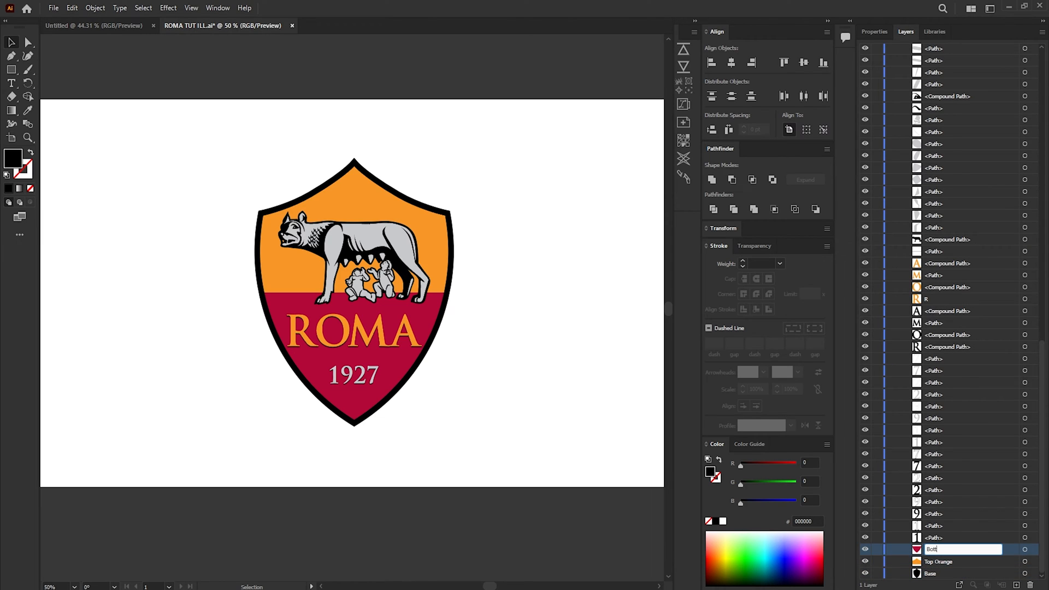
type("om Red")
key("Return")
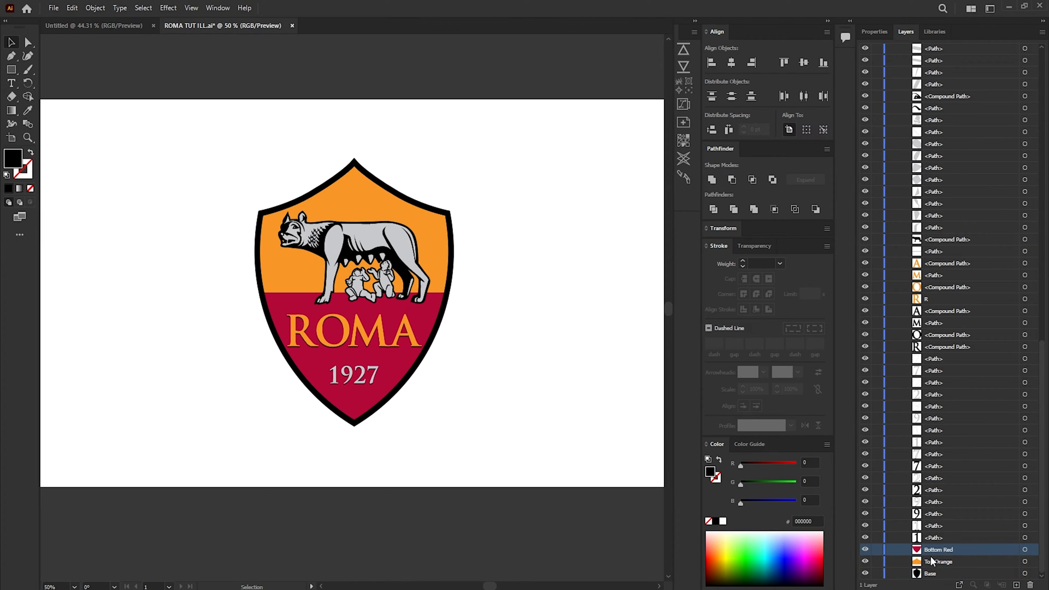
Group the Bottom Red, Top Orange and Base paths and name the group Base.
left_click(1025, 550)
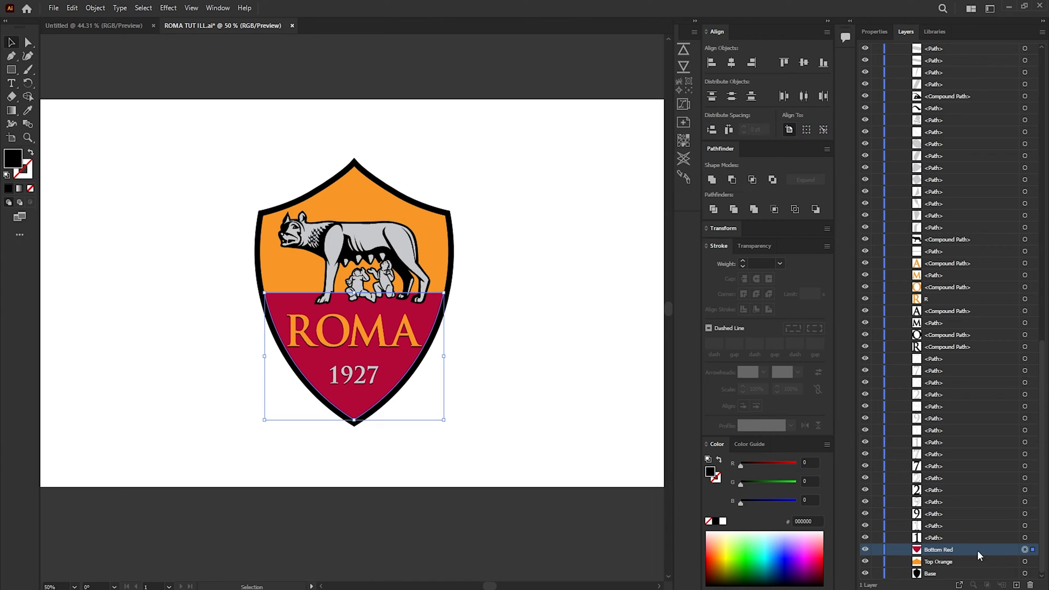
left_click(1025, 574, "shift")
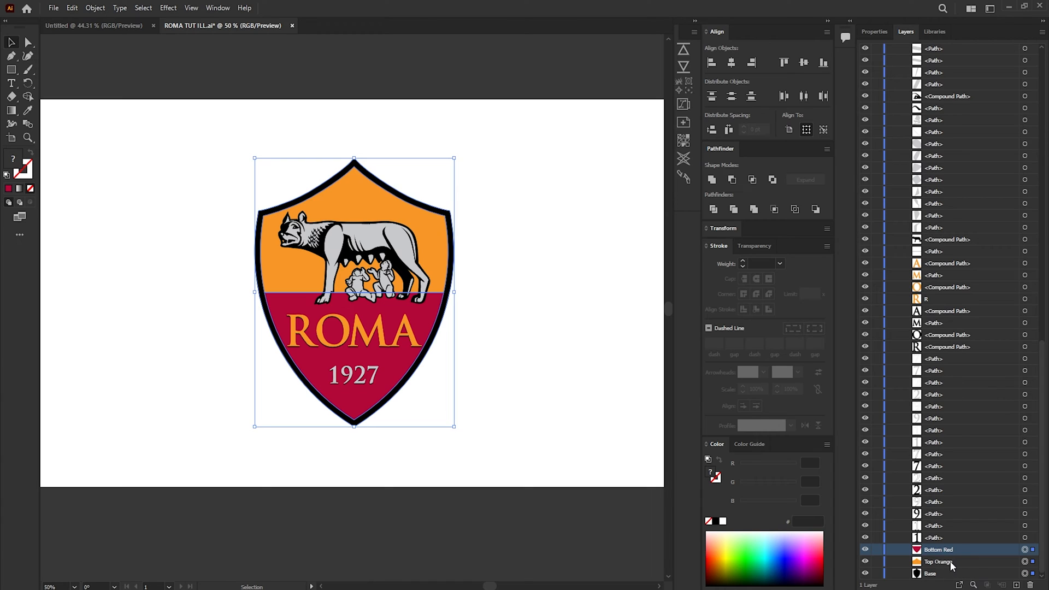
key("ctrl+g")
double_click(935, 573)
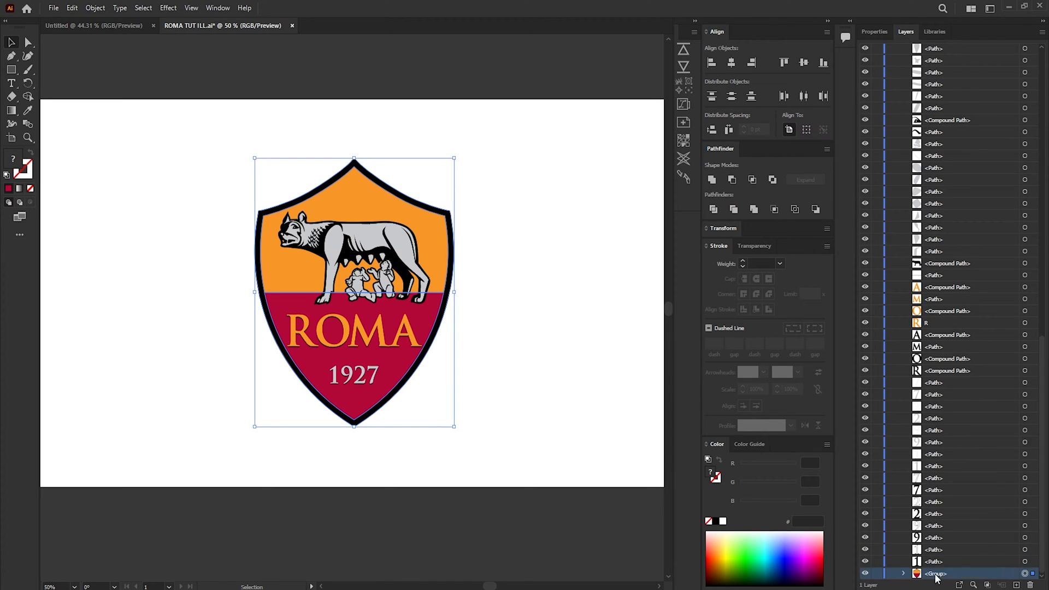
type("Base")
key("Return")
Rename the remaining orange letters as A, M and O, and the black letters as A Shadow, M Shadow, O Shadow and R Shadow.
double_click(945, 287)
type("A")
double_click(936, 300)
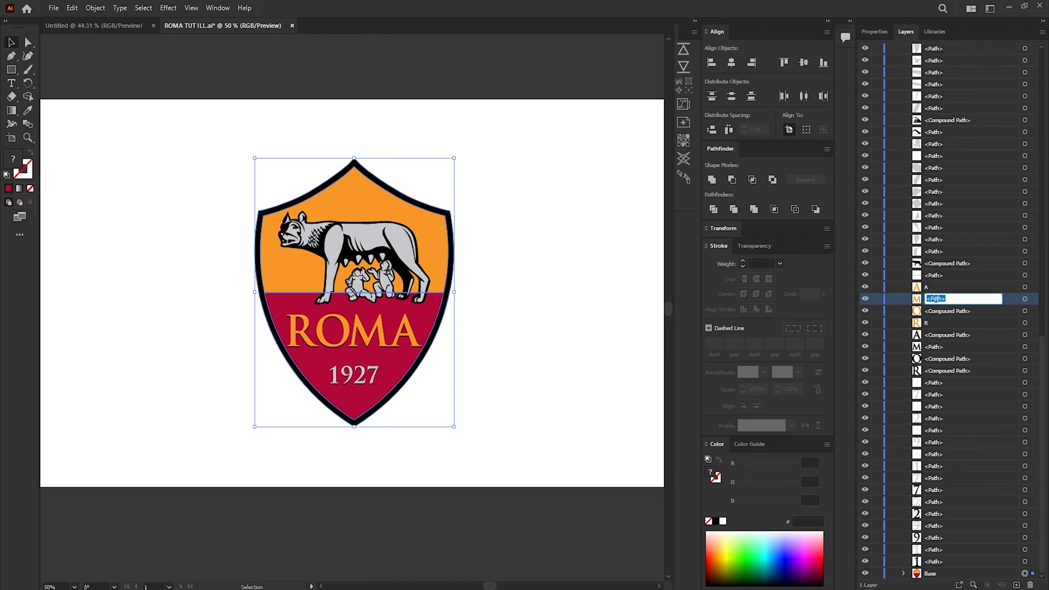
type("M")
double_click(940, 311)
type("O")
double_click(939, 335)
type("A Shadow")
double_click(937, 347)
type("M Shadow Shadow")
key("Return")
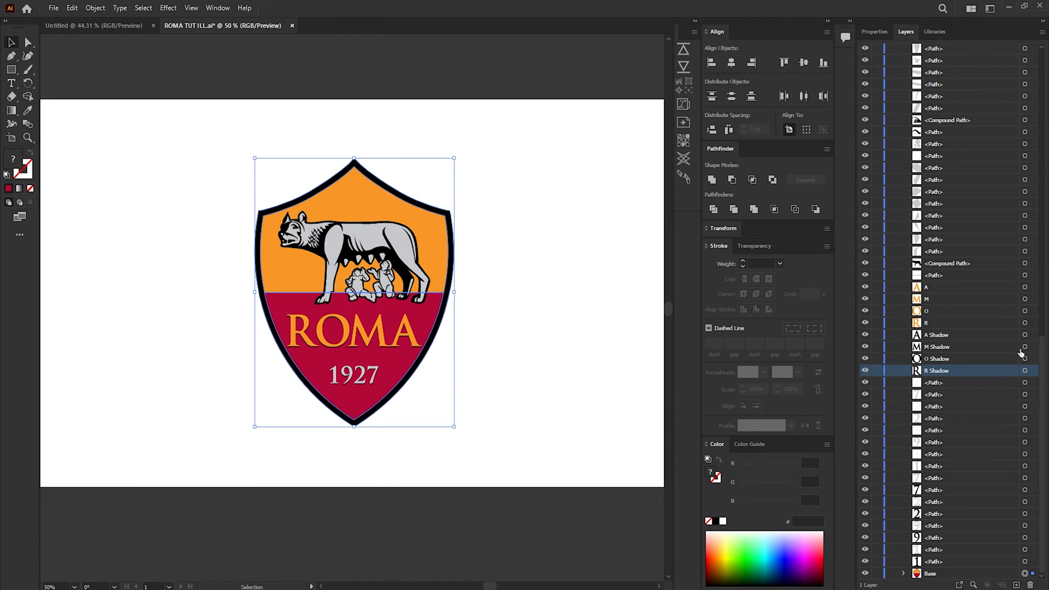
Group all the orange letters with their shadow letters and name the group ROMA.
left_click(1025, 371)
left_click(1025, 288, "shift")
key("ctrl+g")
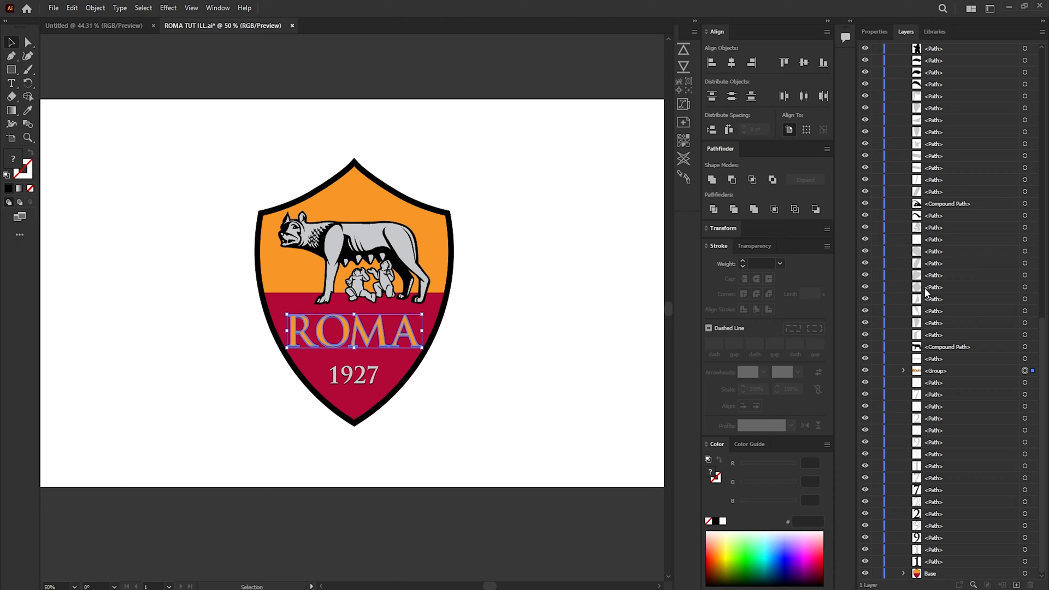
double_click(940, 368)
type("ROMA")
key("Return")
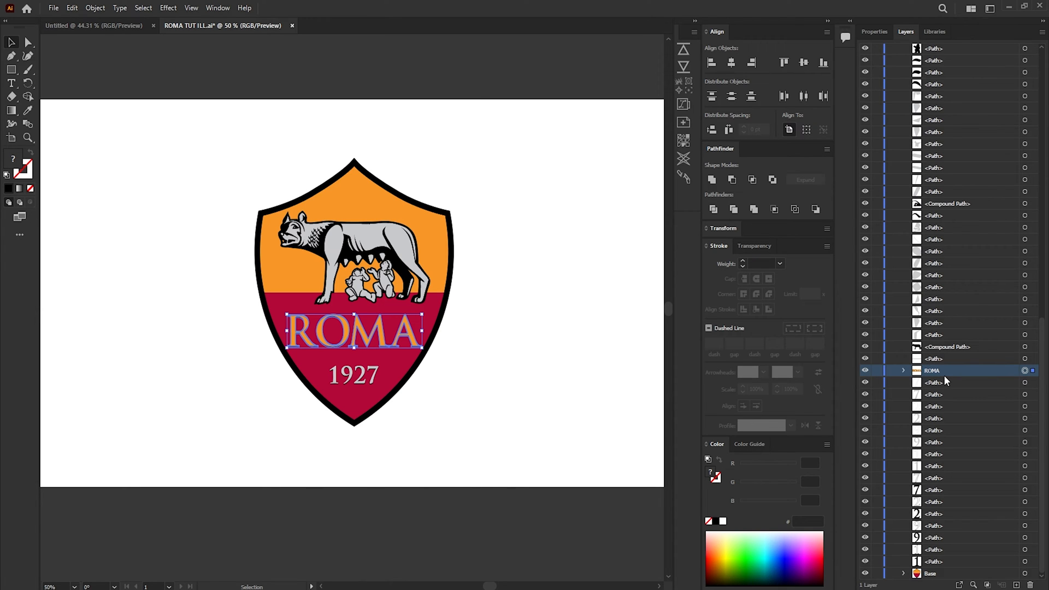
Select the thin outline path of the 7 in 1927 and hide the grey fill path below it.
left_click(535, 346)
scroll(326, 318, "up", 4)
scroll(535, 346, "down", 4)
scroll(465, 360, "up", 1)
key("z")
left_click(391, 382)
left_click(391, 381)
left_click_drag(427, 335, 532, 424)
key("v")
left_click(1032, 384)
left_click(865, 394)
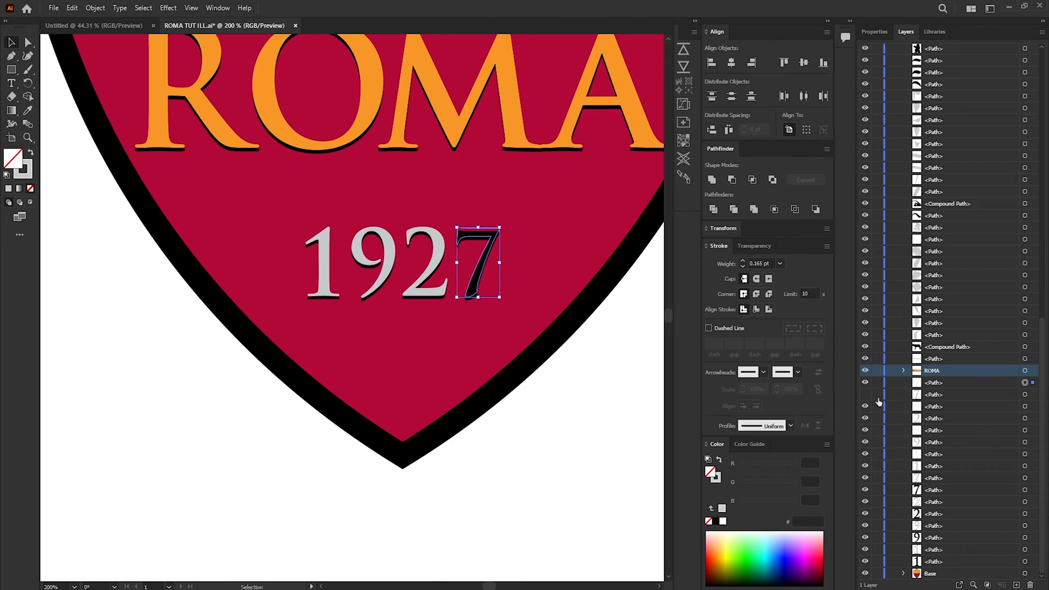
Hide the outline path of the 7 and show its grey fill again to compare the two paths.
left_click(580, 328)
key("ctrl+plus")
key("ctrl+plus")
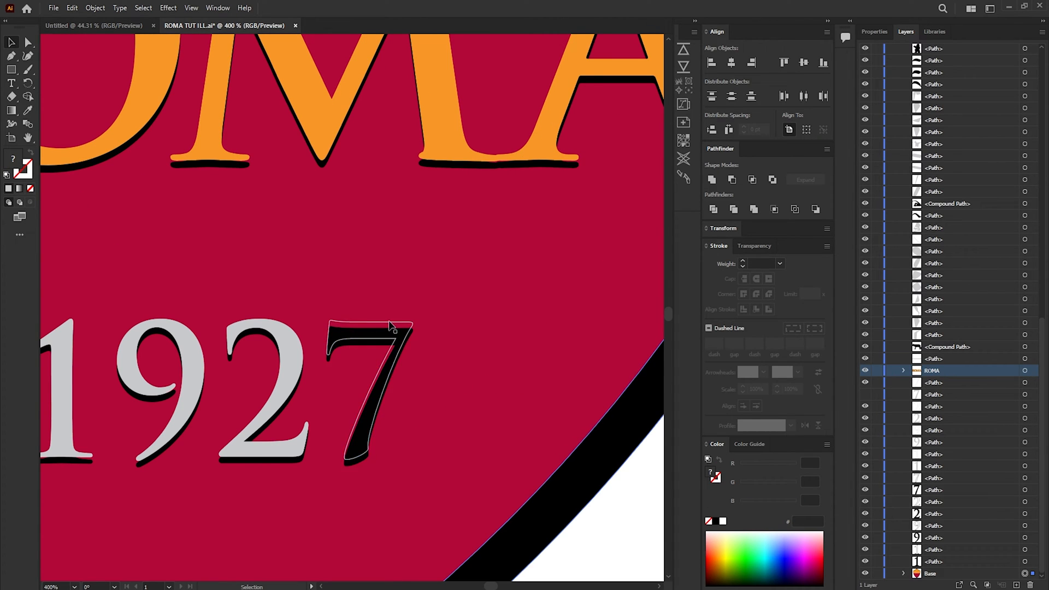
left_click(865, 383)
left_click(865, 394)
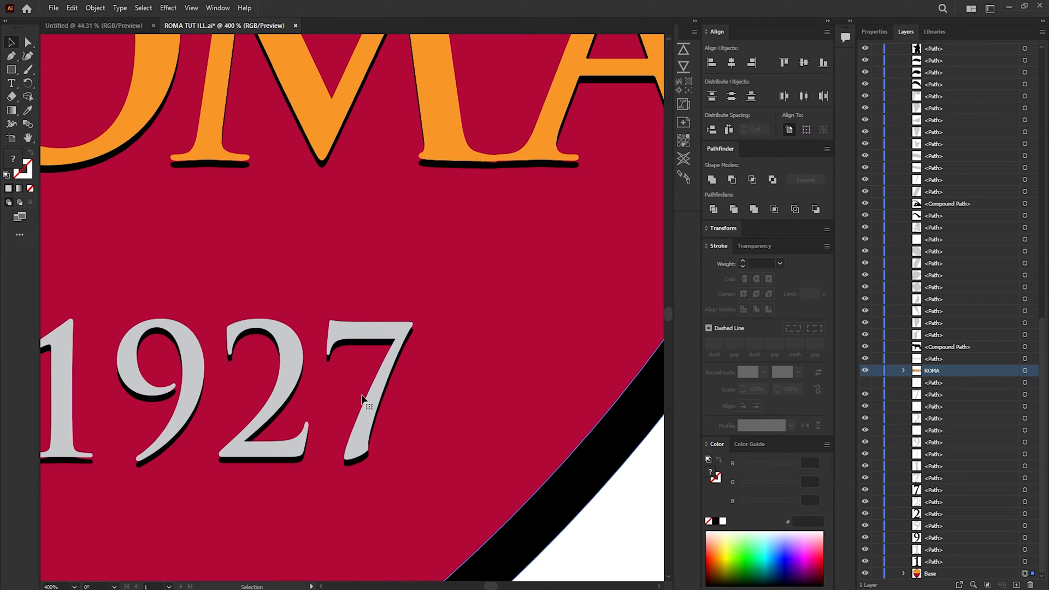
left_click_drag(256, 375, 343, 372)
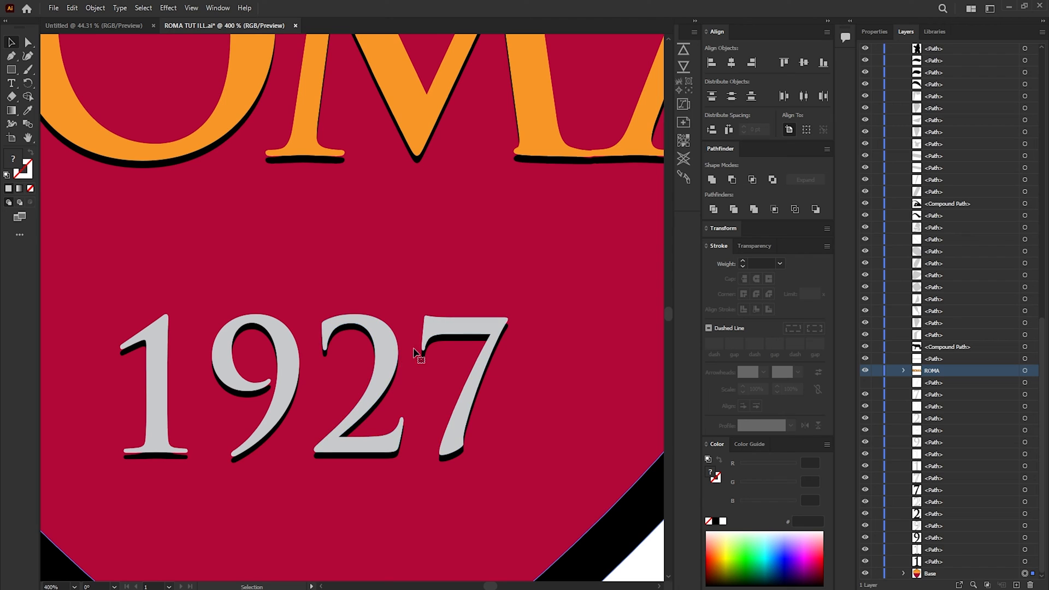
left_click_drag(513, 451, 549, 430)
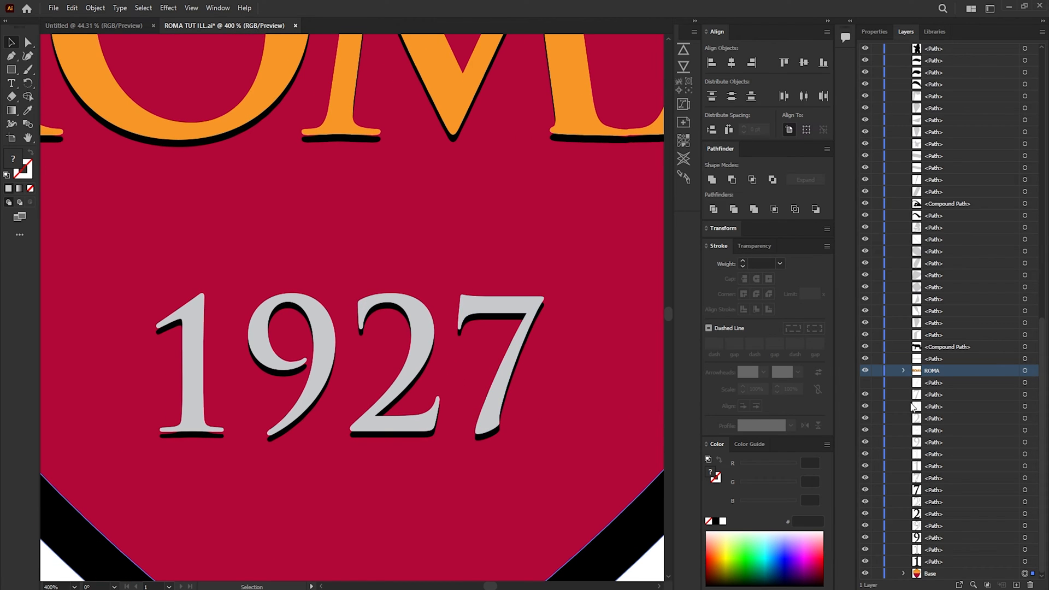
Hide the grey fill of the 7, with its outline path visible and selected instead.
left_click(865, 395)
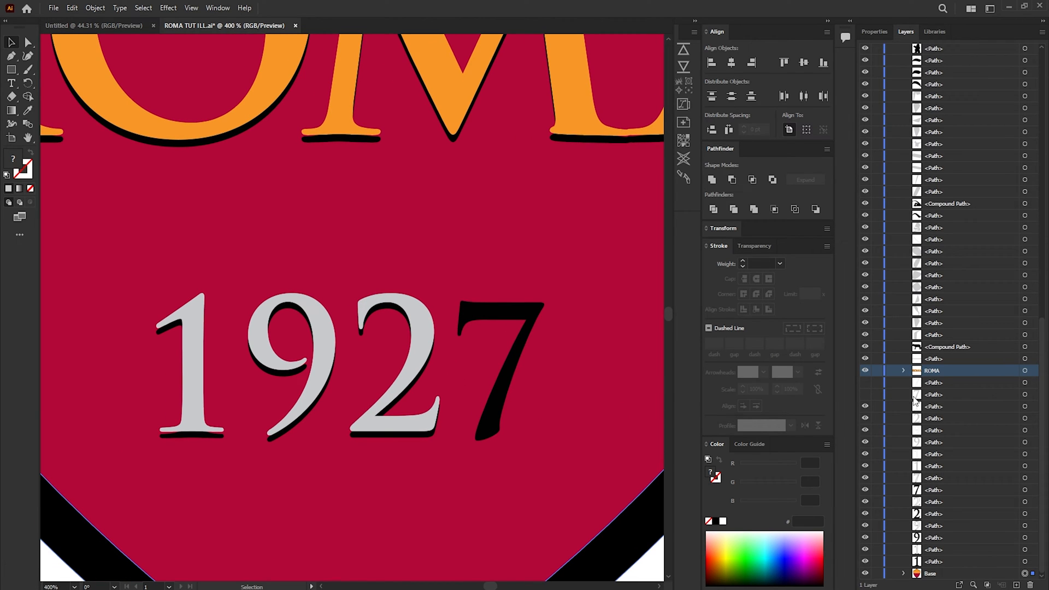
left_click(513, 331)
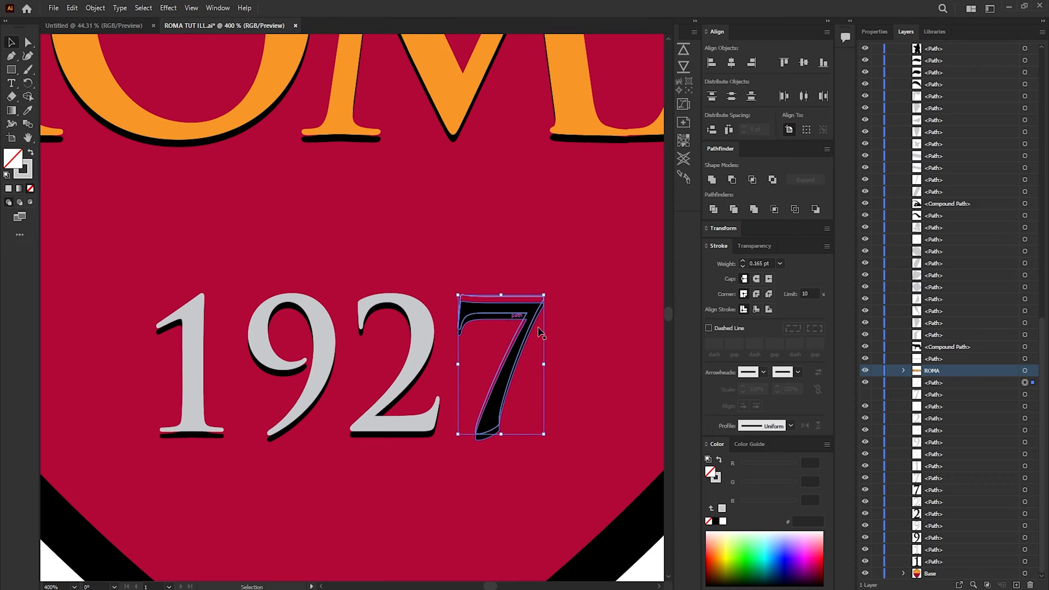
Try thicker stroke weights up to 1 pt on the outline of the 7.
left_click(743, 261)
left_click(743, 261)
left_click(743, 261)
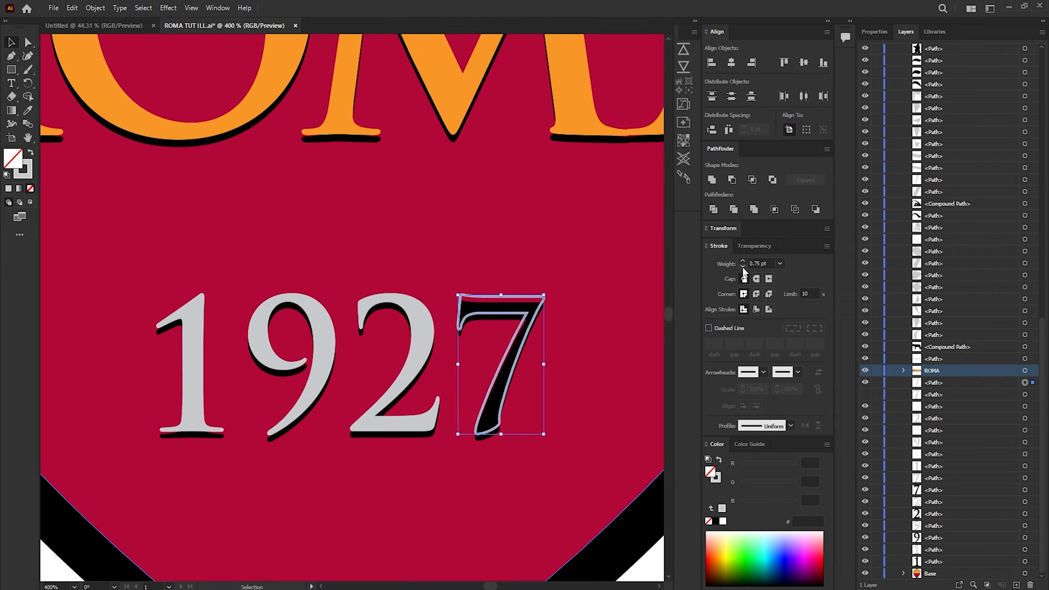
key("a")
left_click(507, 353)
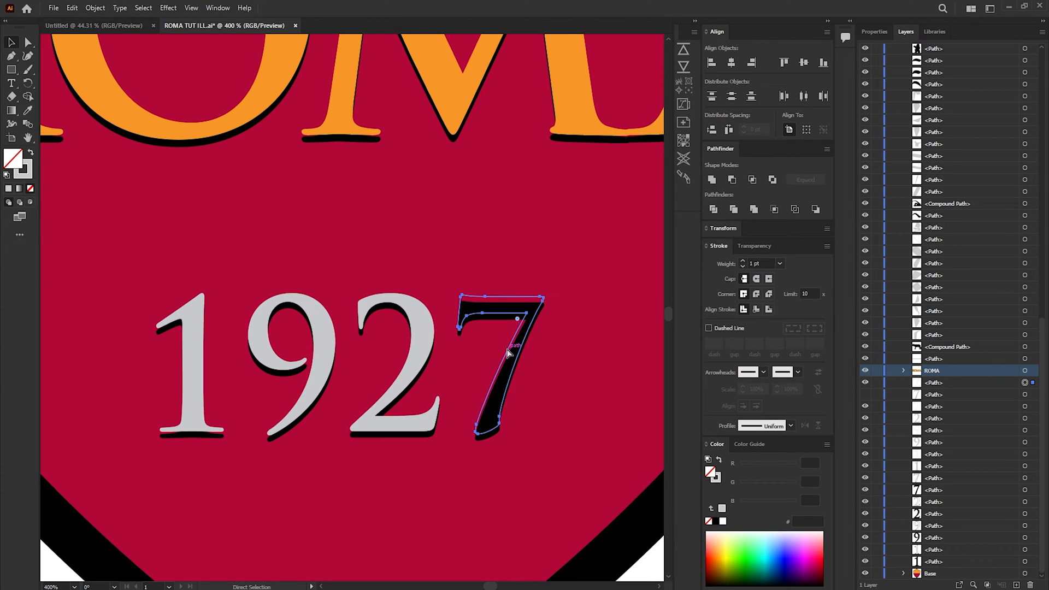
key("v")
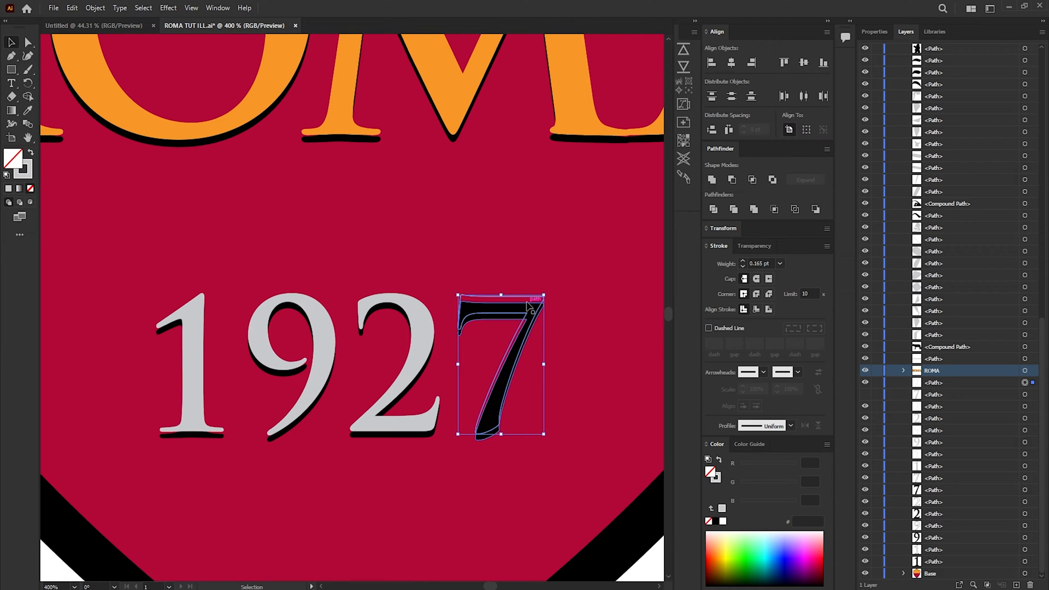
Apply Outline Stroke to the selected outline path of the 7 in 1927.
key("z")
left_click(517, 334)
left_click(352, 306)
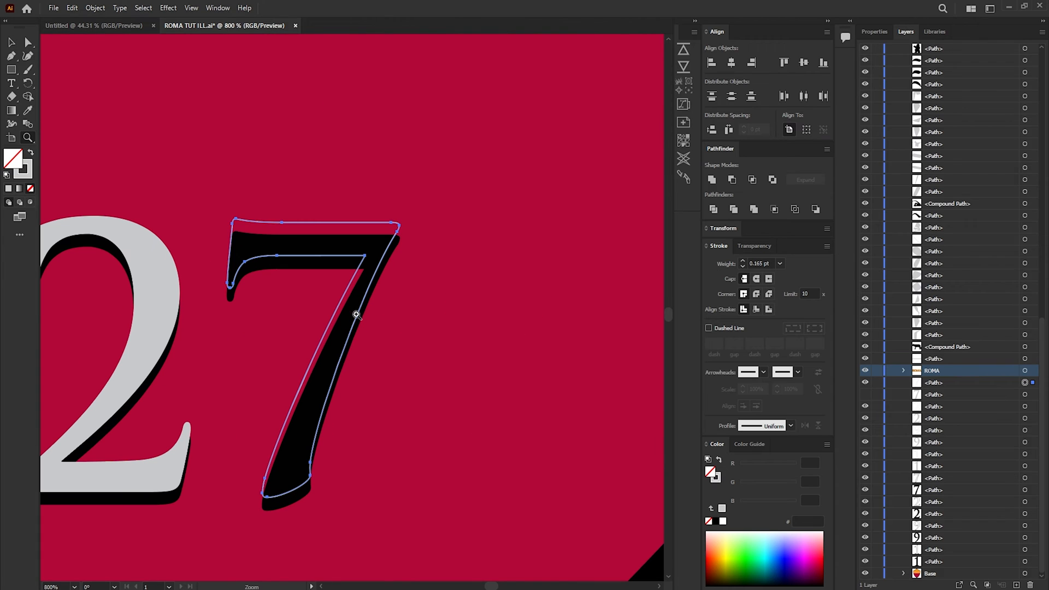
key("v")
left_click(95, 8)
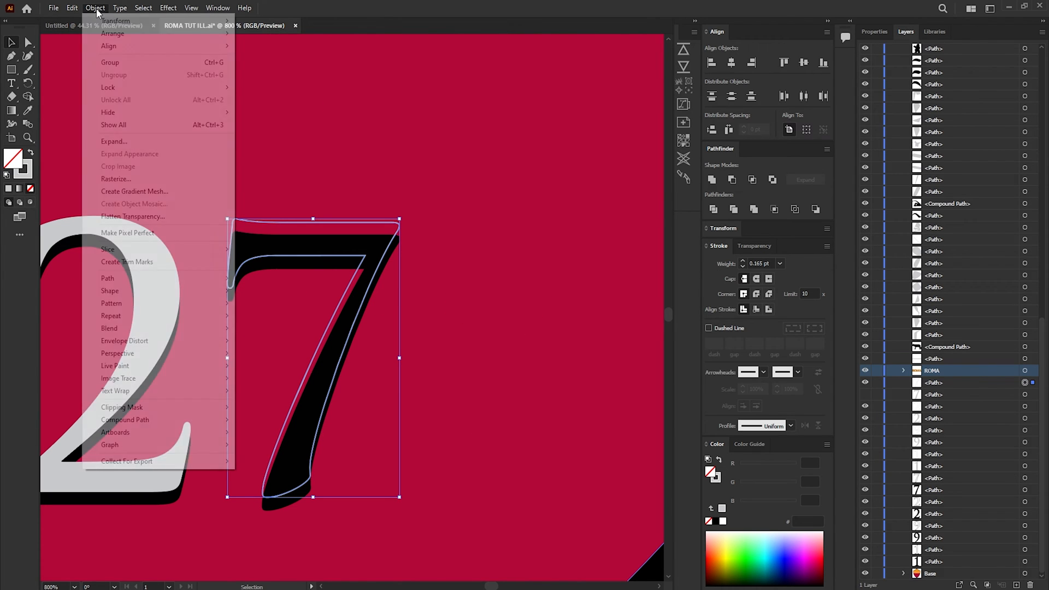
mouse_move(143, 280)
left_click(326, 311)
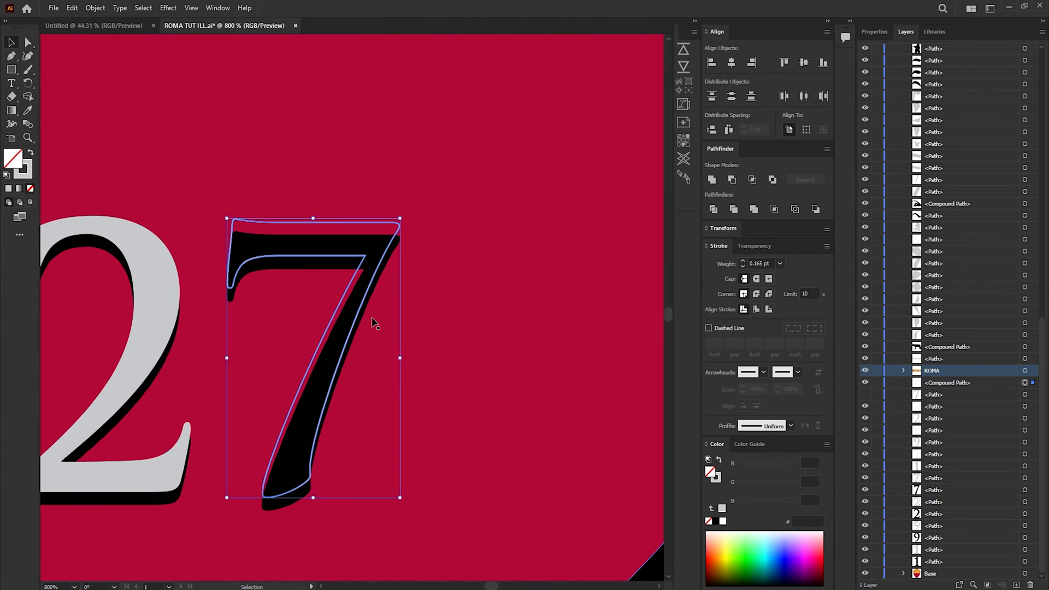
Show the grey fill of the 7 again and unite it with its outlined stroke into one shape.
key("z")
left_click(382, 240)
key("a")
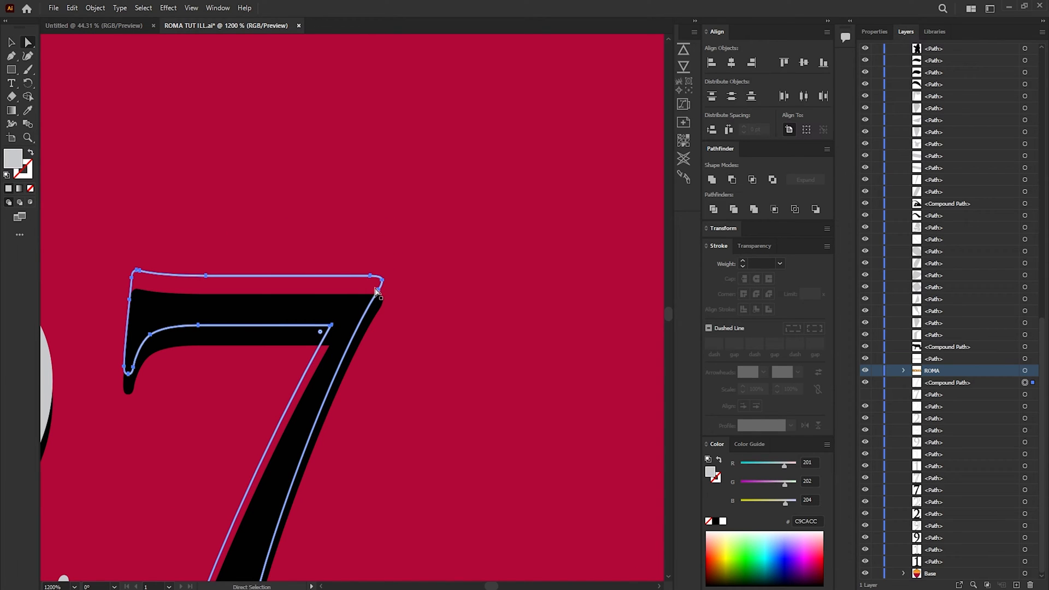
left_click(306, 289)
key("v")
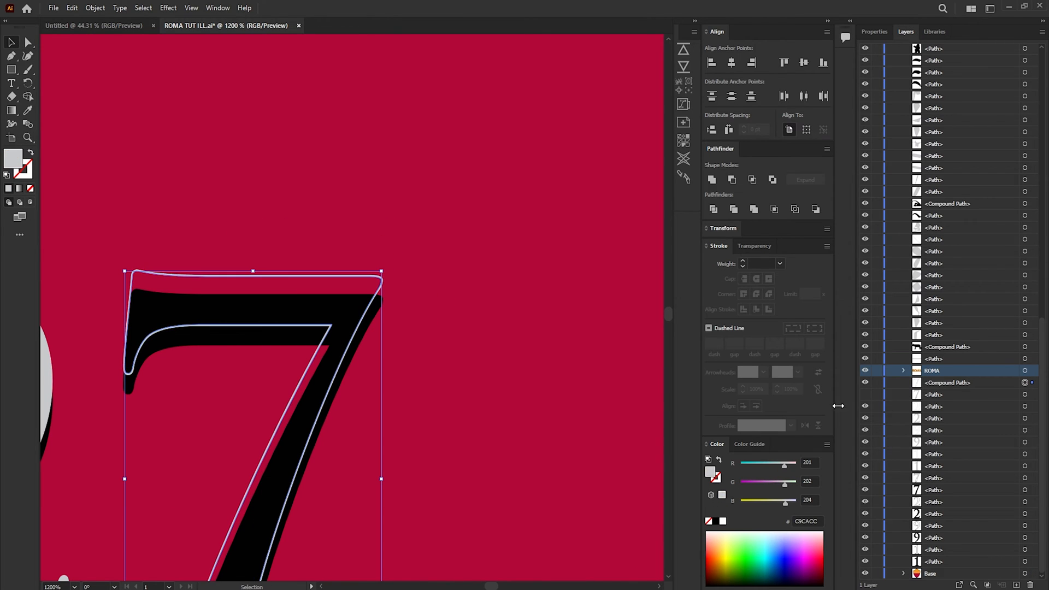
left_click(864, 394)
left_click(1025, 394)
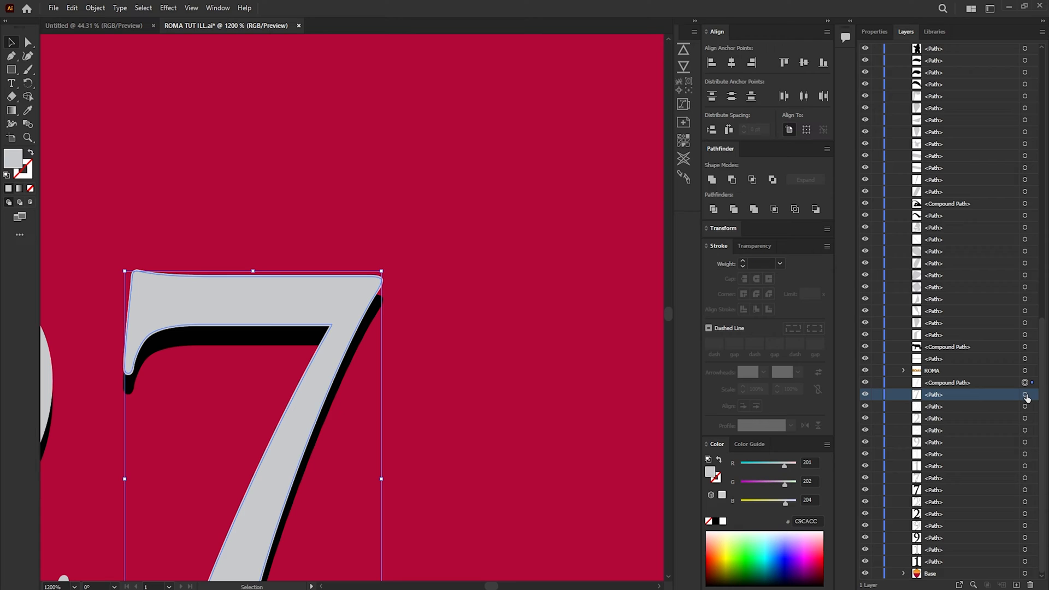
left_click(1025, 382, "shift")
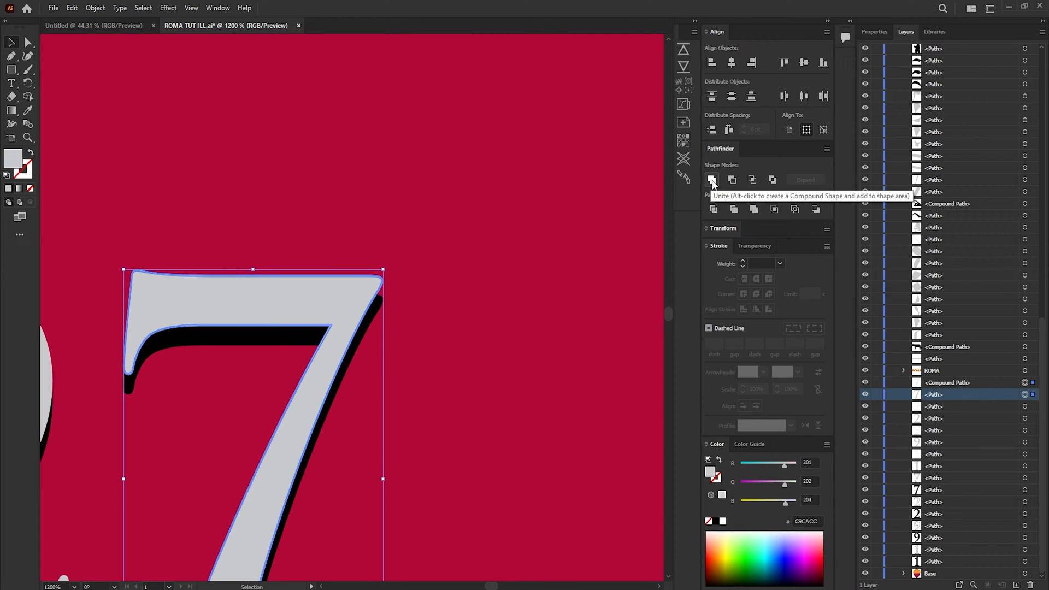
left_click(712, 180)
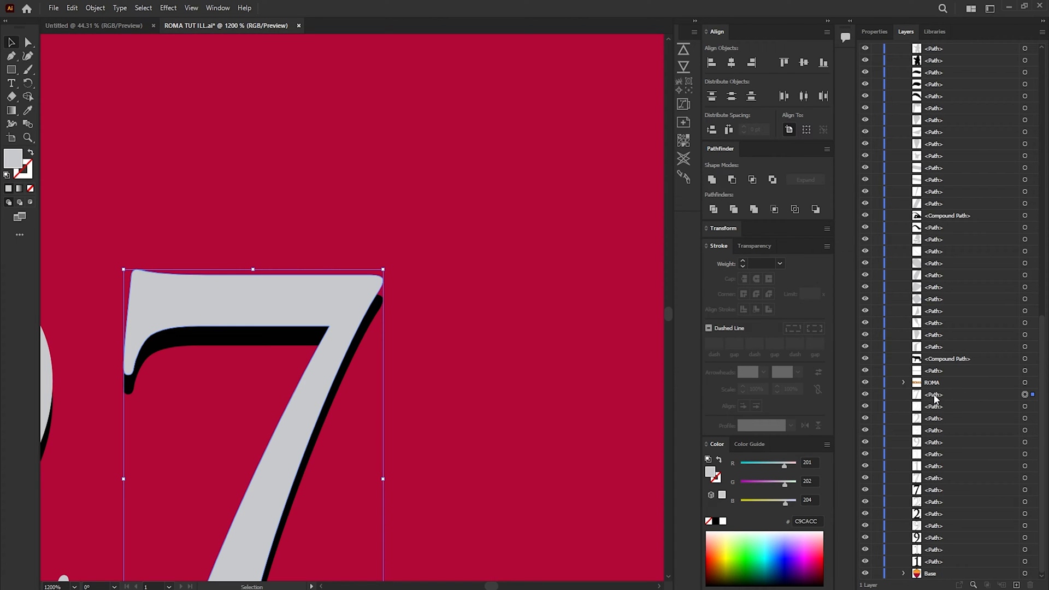
Rename the united grey path of the last digit to 7, then test moving the shape and undo the move.
double_click(935, 394)
type("7")
key("Return")
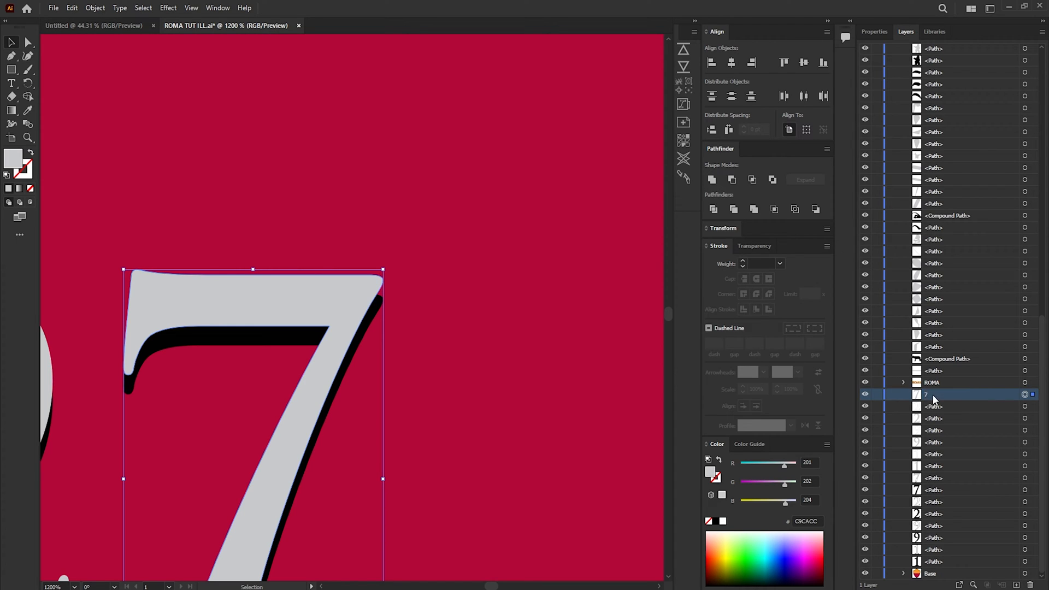
left_click_drag(281, 314, 410, 182)
key("ctrl+z")
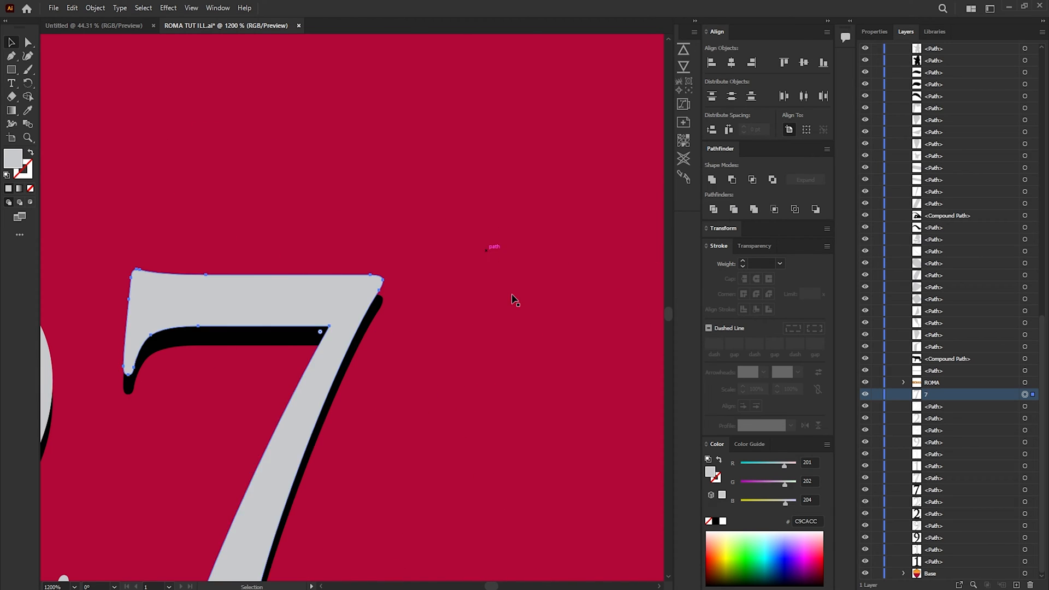
Apply Outline Stroke to the stroked paths of the grey 2, 9 and 1 and of the four black digit shadows.
left_click(1025, 407)
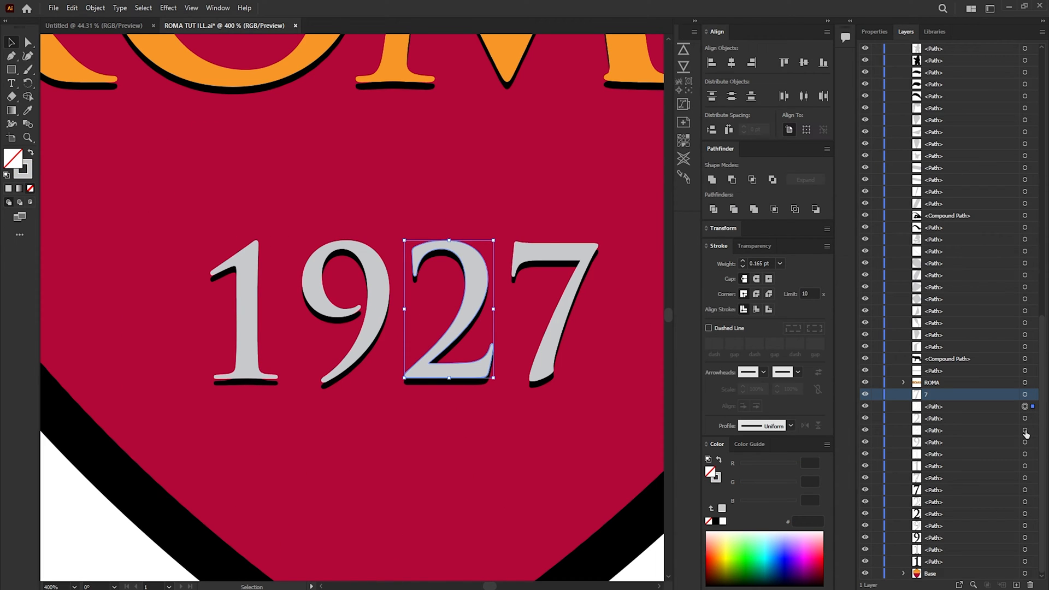
left_click(1025, 430, "shift")
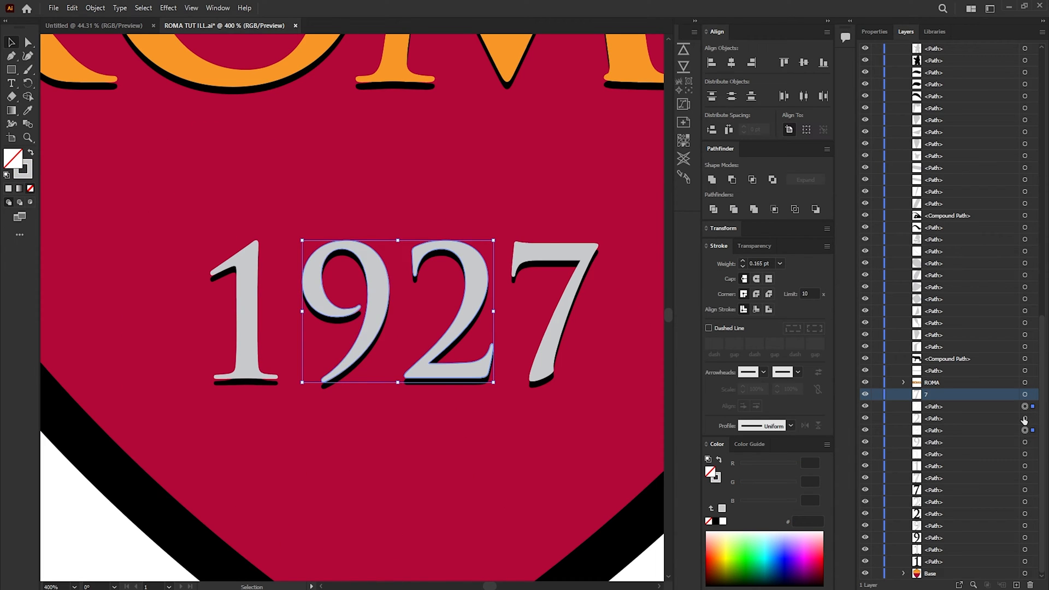
left_click(1026, 455, "shift")
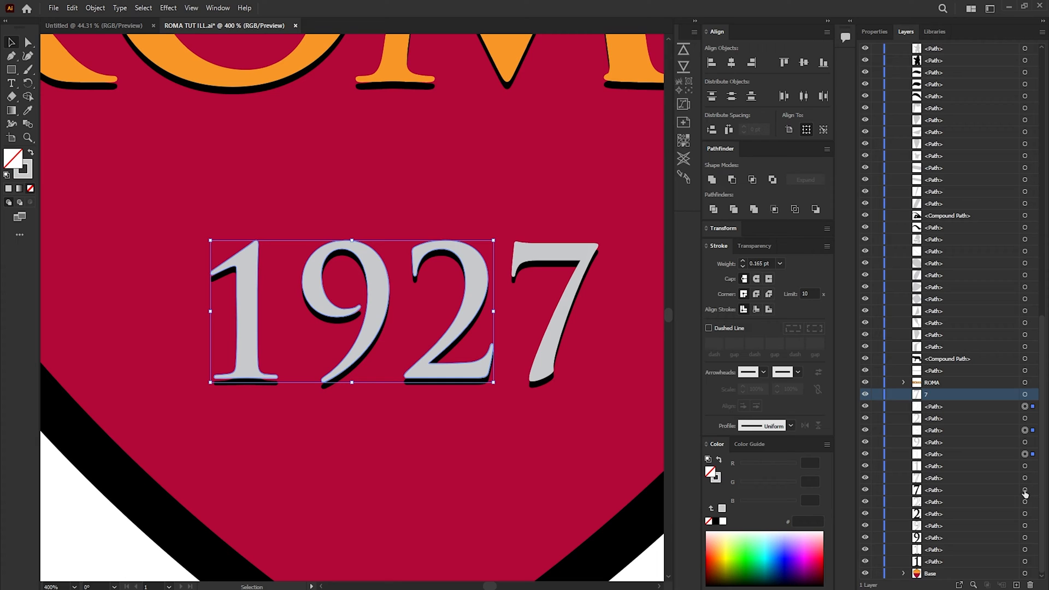
left_click(1025, 478, "shift")
left_click(1025, 502, "shift")
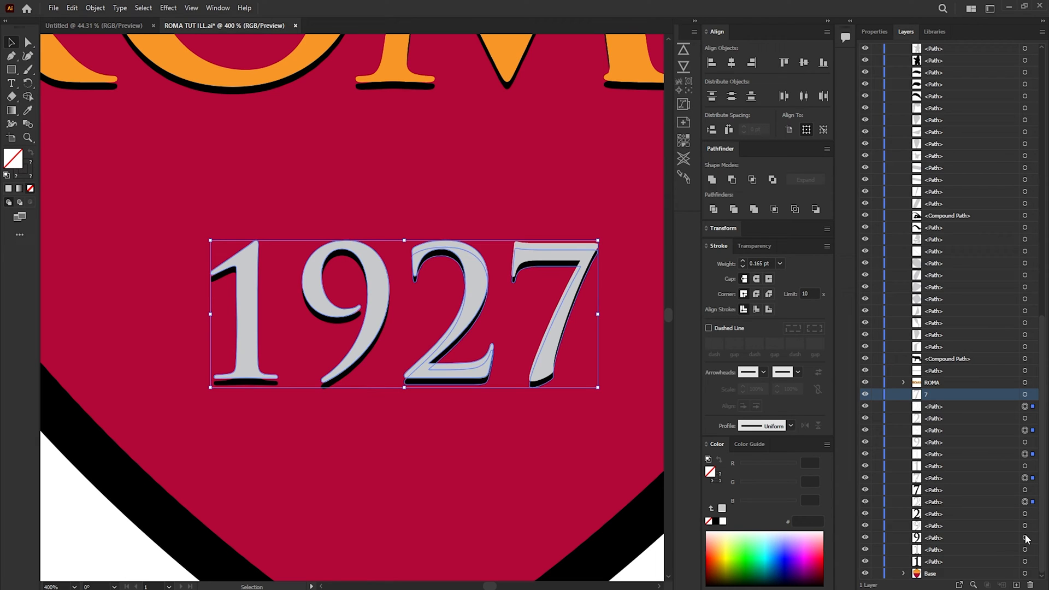
left_click(1025, 525, "shift")
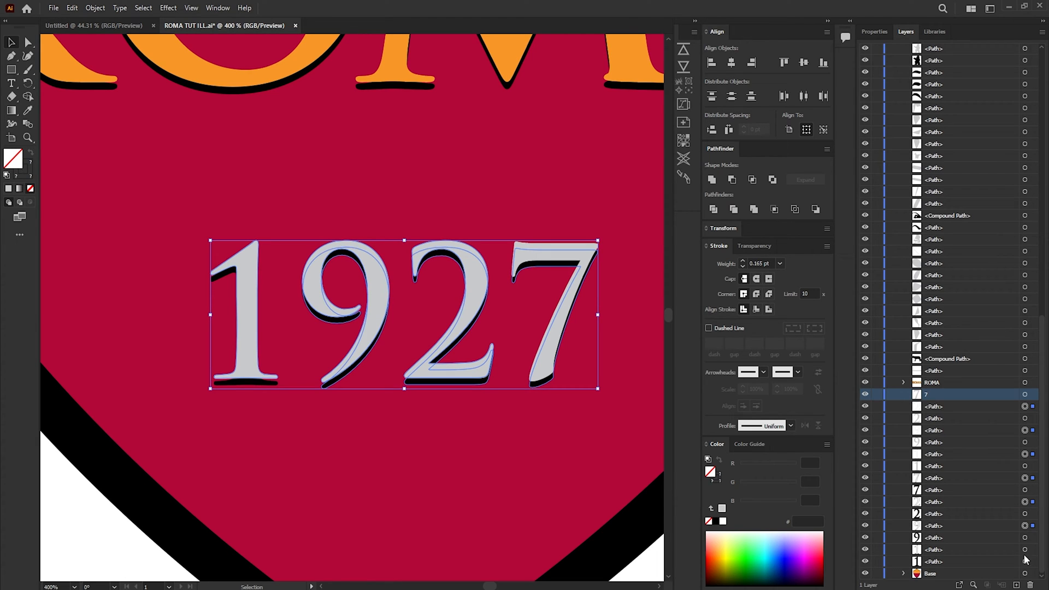
left_click(1025, 550, "shift")
left_click(85, 9)
mouse_move(180, 278)
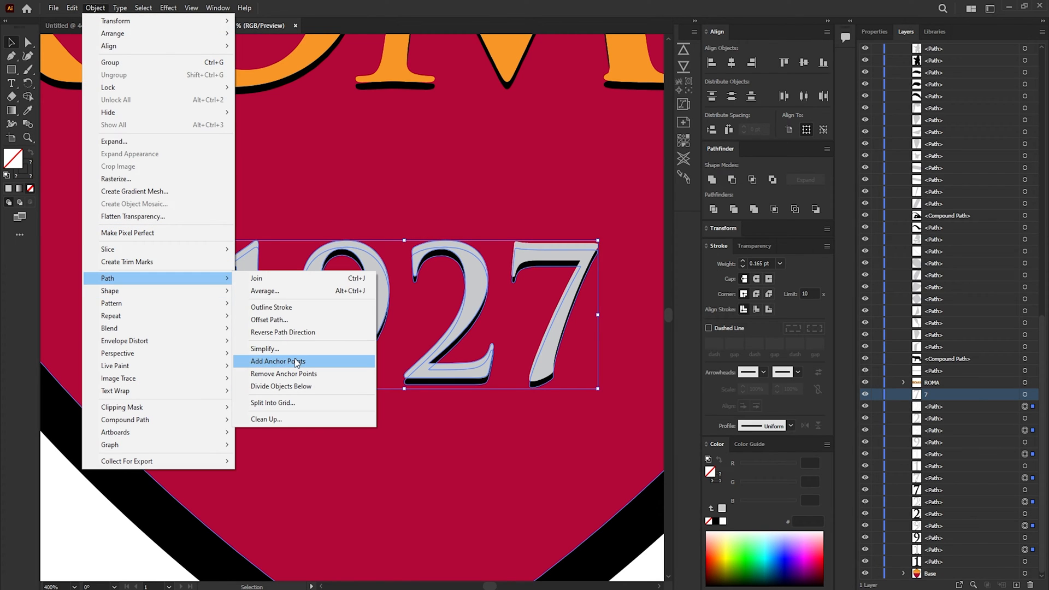
left_click(300, 313)
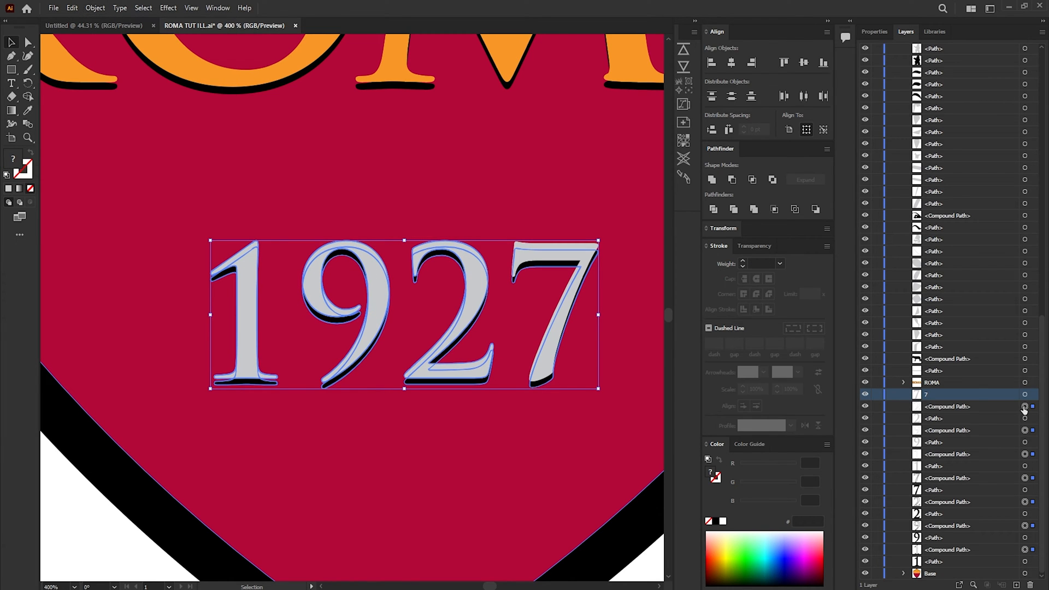
Unite each outlined stroke with its matching fill for the grey 2, 9 and 1 and for the four digit shadows.
left_click(1007, 411)
left_click(1025, 408)
left_click(1025, 420, "shift")
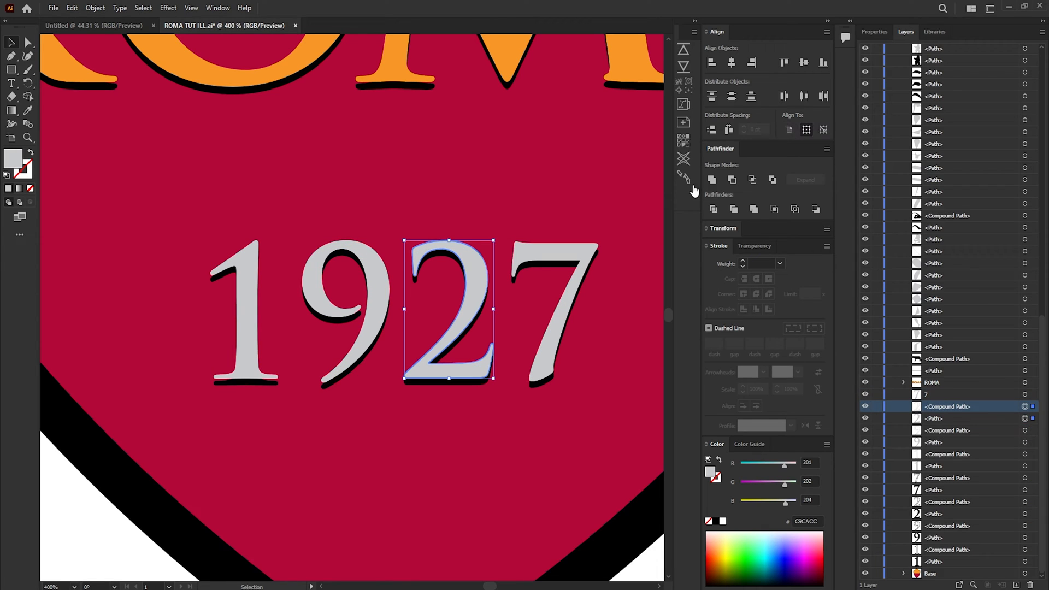
left_click(712, 179)
left_click(1025, 431)
left_click(1025, 442, "shift")
left_click(712, 180)
left_click(1025, 454)
left_click(712, 180)
Rename the united grey digit paths to 1, 9 and 2.
double_click(933, 513)
type("1")
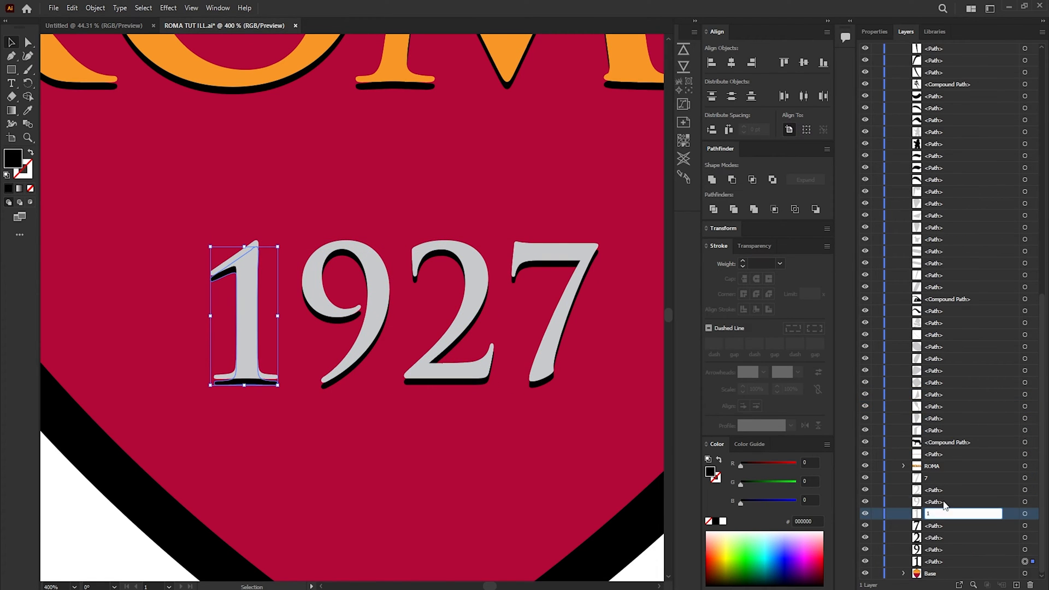
double_click(933, 502)
type("9")
double_click(934, 490)
type("2")
Rename the black digit paths to 1 Shadow, 9 Shadow, 2 Shadow and 7 Shadow.
double_click(934, 561)
type("1 Shadow")
double_click(934, 550)
type("9 Shadow")
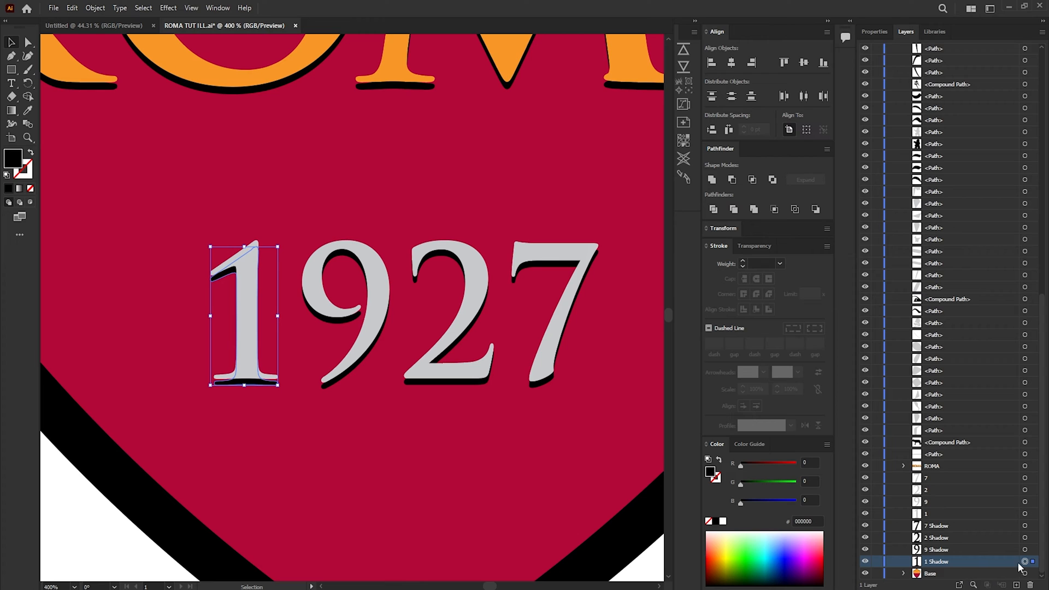
Group the four digits with their four shadows and name the group 1927.
left_click(1025, 478, "shift")
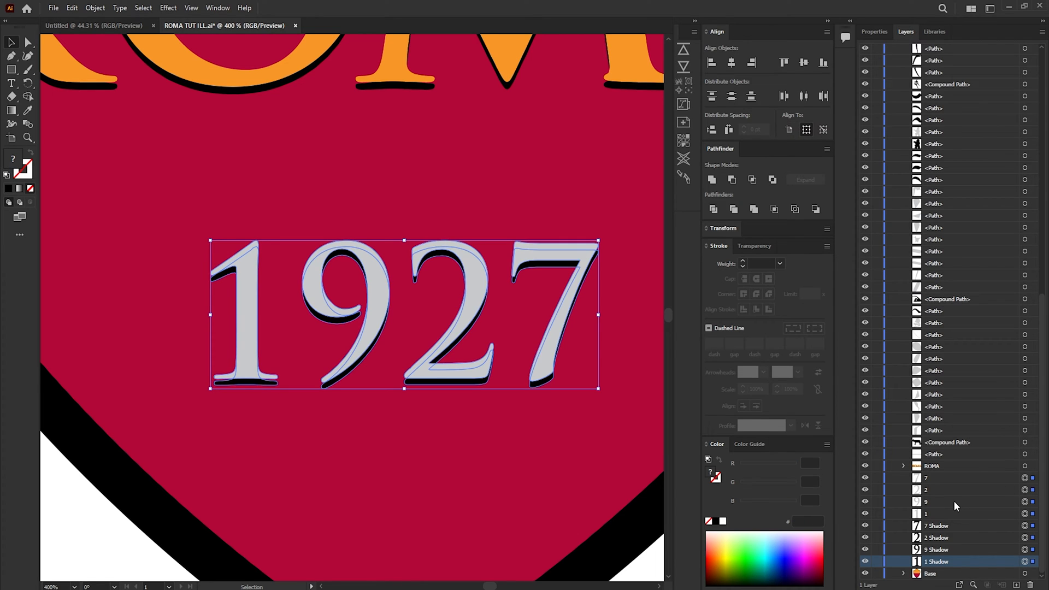
key("ctrl+g")
double_click(939, 562)
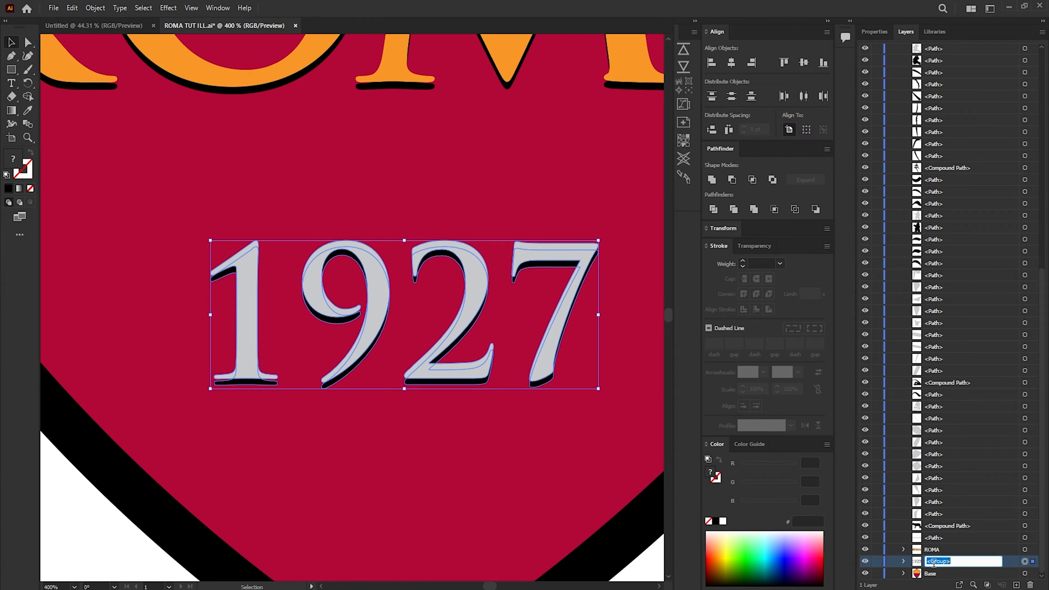
type("1927")
key("Return")
key("ctrl+1")
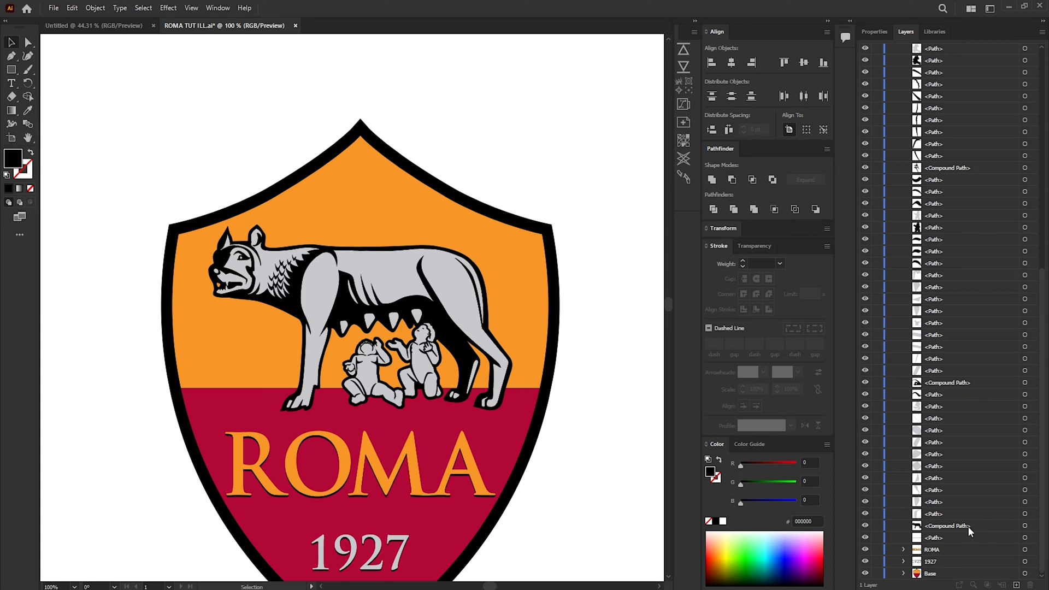
Rename the compound path of the wolf's black body to SheWolf.
double_click(945, 525)
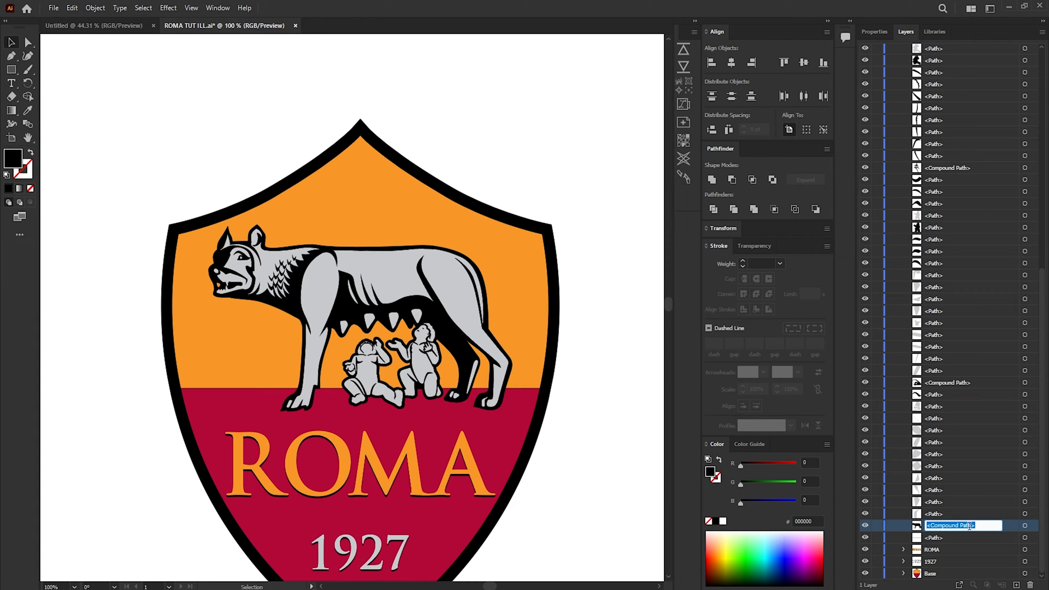
type("SheWolf")
key("Return")
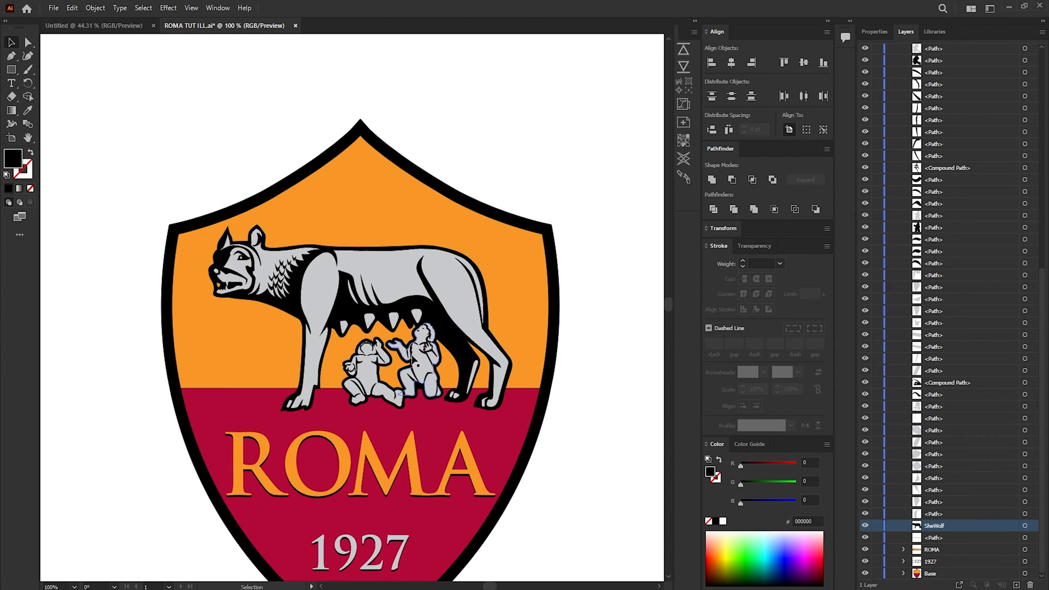
Group the wolf's body with all its detail paths above it and name the group SheWolf.
left_click(1024, 525)
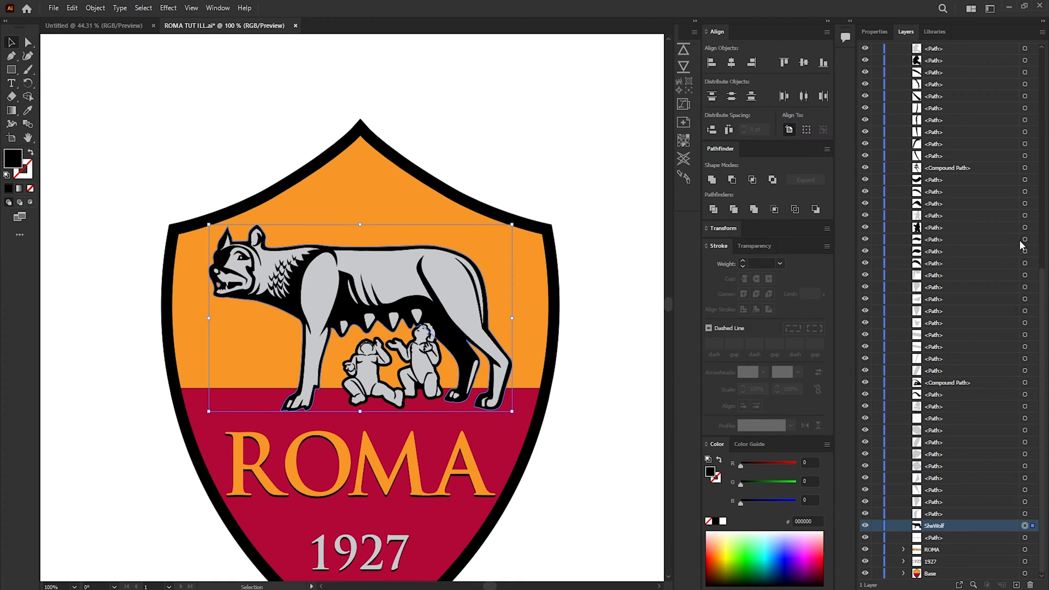
left_click(1025, 240, "shift")
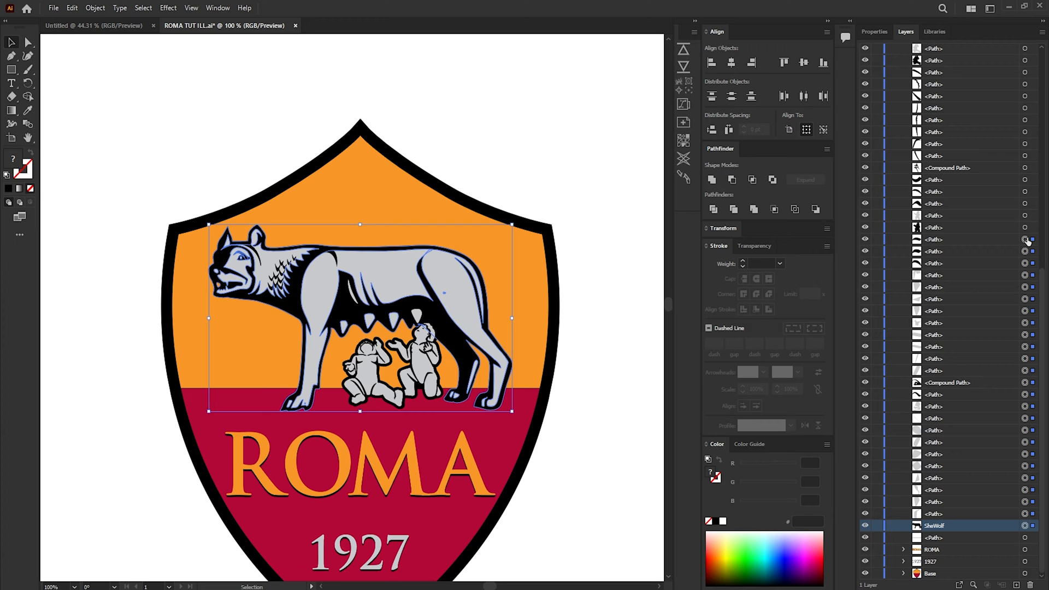
key("ctrl+g")
double_click(935, 525)
type("S")
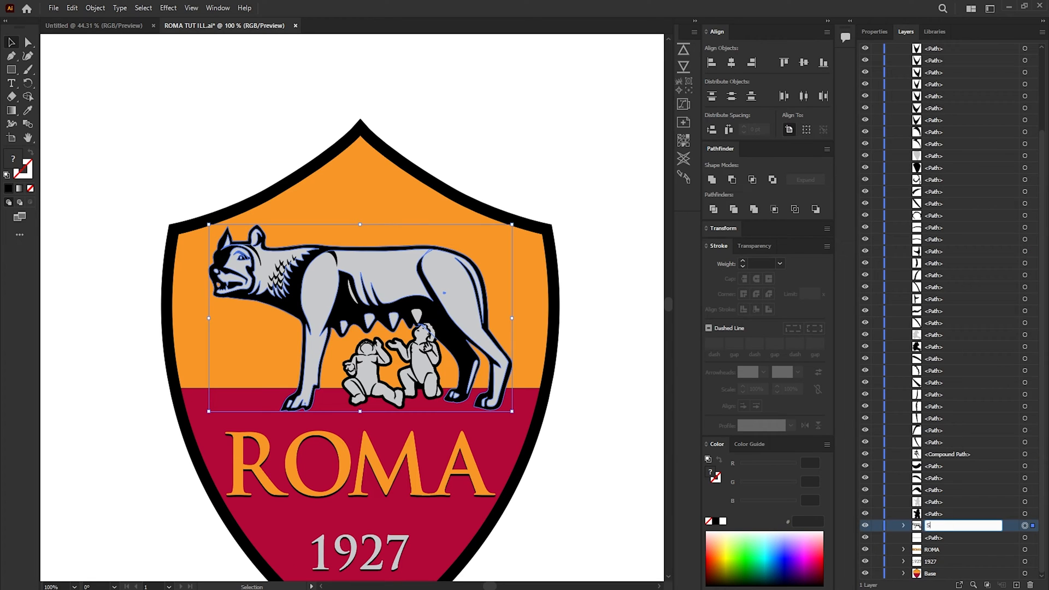
type("heWolf")
key("Return")
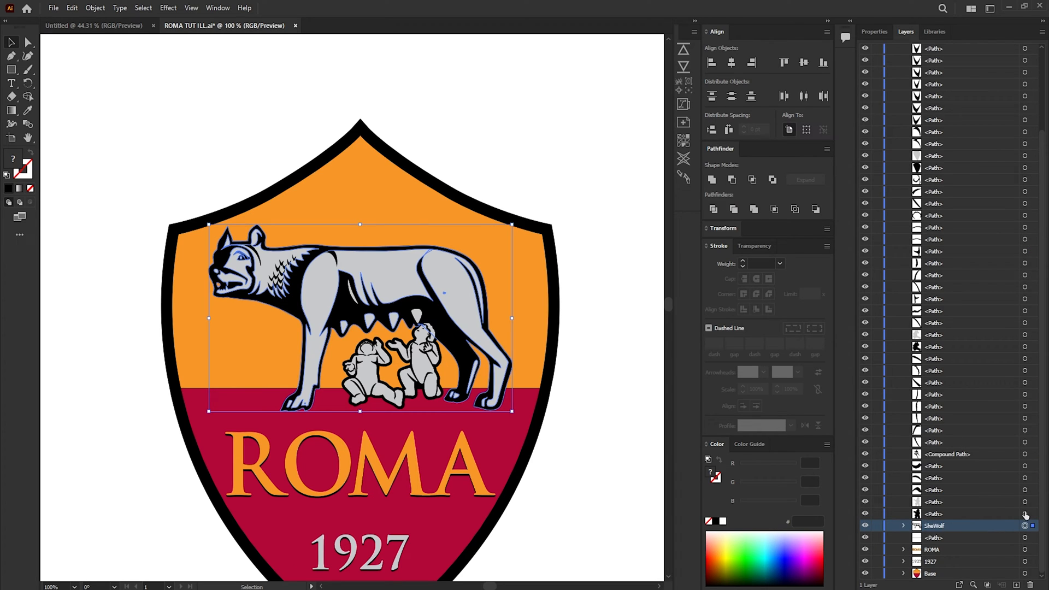
Group all paths of the right-hand child under the wolf and name the group Right Kid.
left_click(1025, 513)
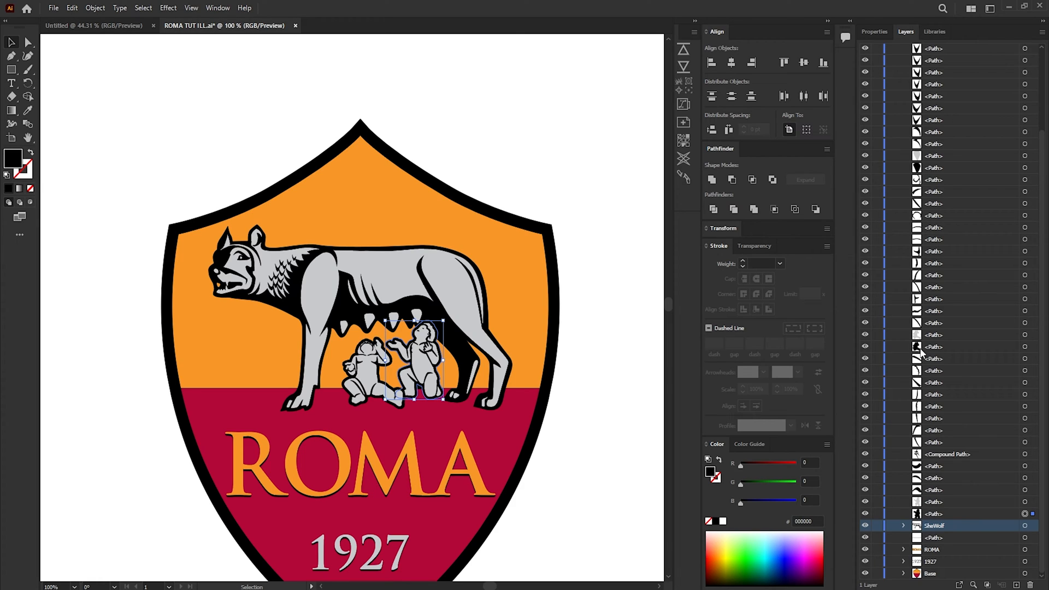
left_click(1024, 359, "shift")
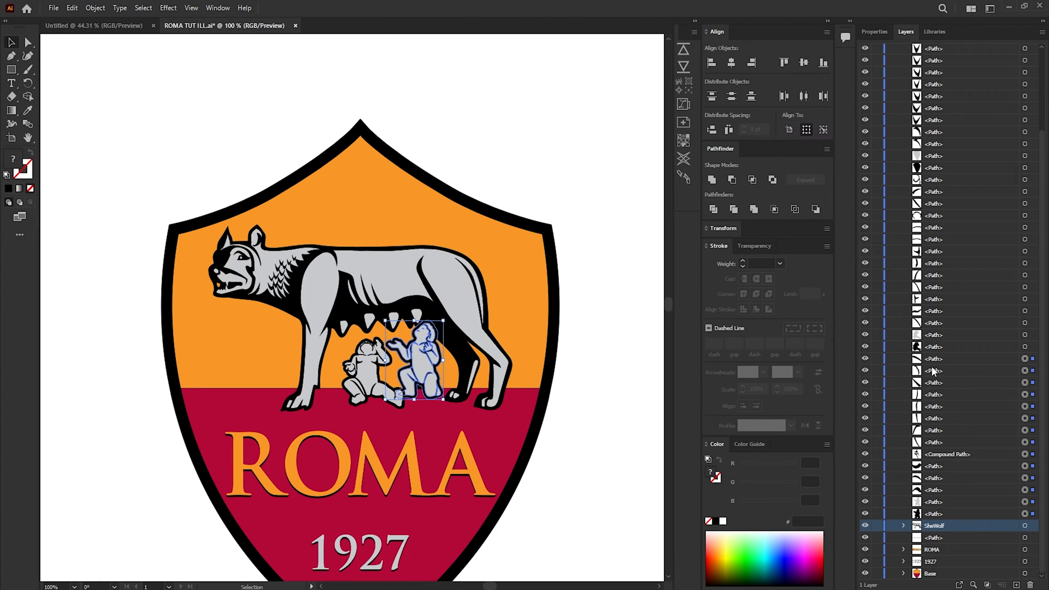
key("ctrl+g")
double_click(943, 455)
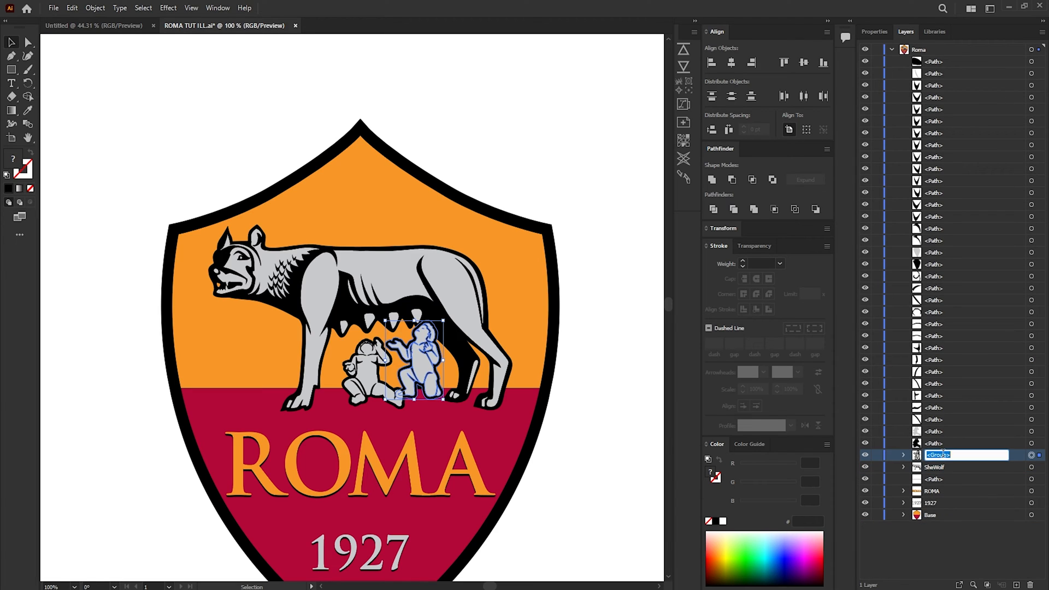
type("Right Kid")
key("Return")
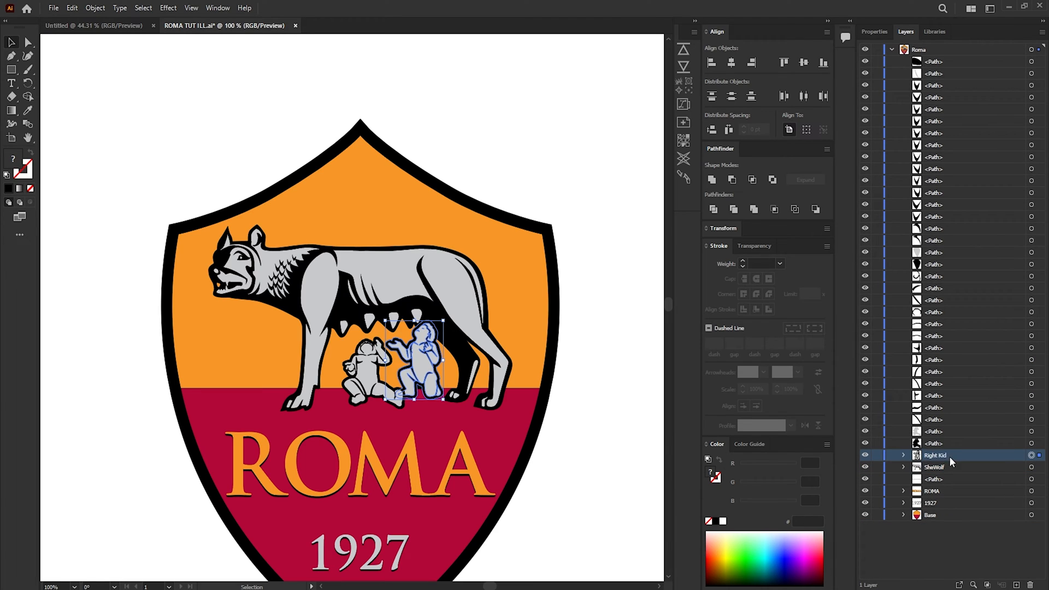
Group all paths of the left-hand child under the wolf and name the group Left Kid.
left_click(1031, 443)
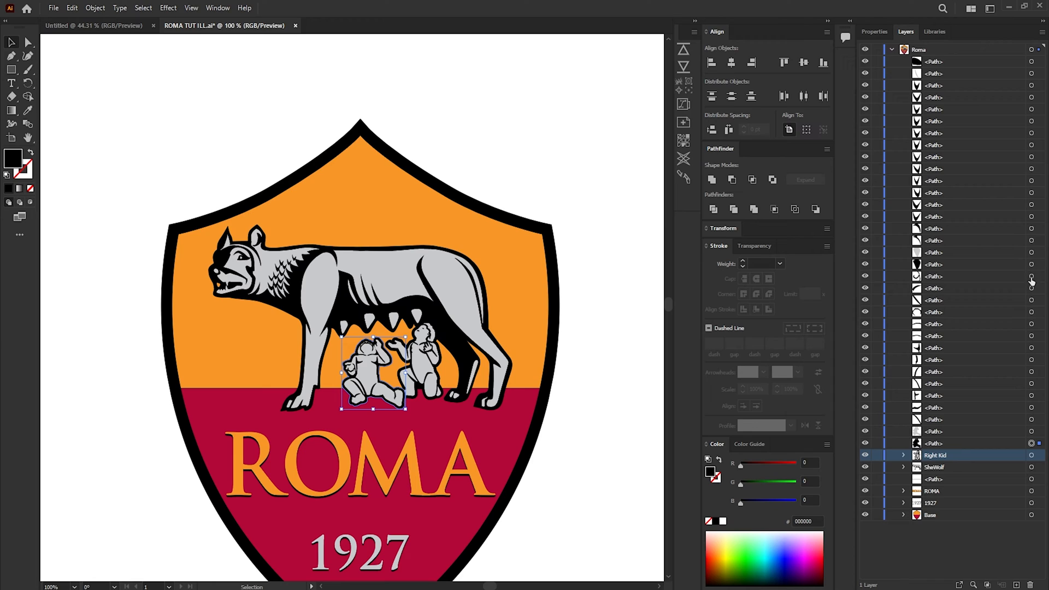
left_click(1031, 276, "shift")
key("ctrl+g")
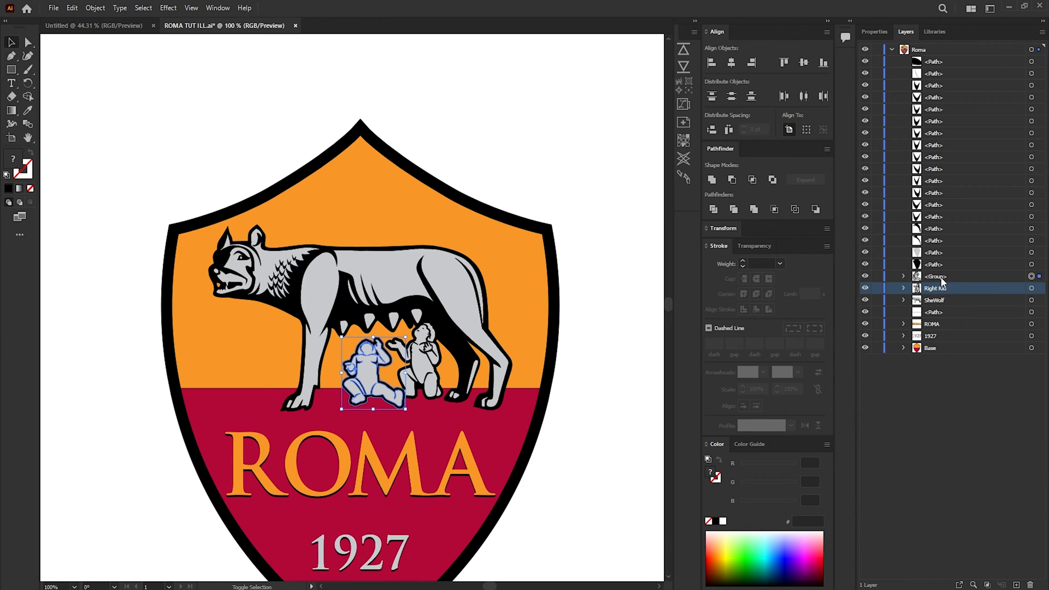
double_click(935, 276)
type("Left Kid")
key("Return")
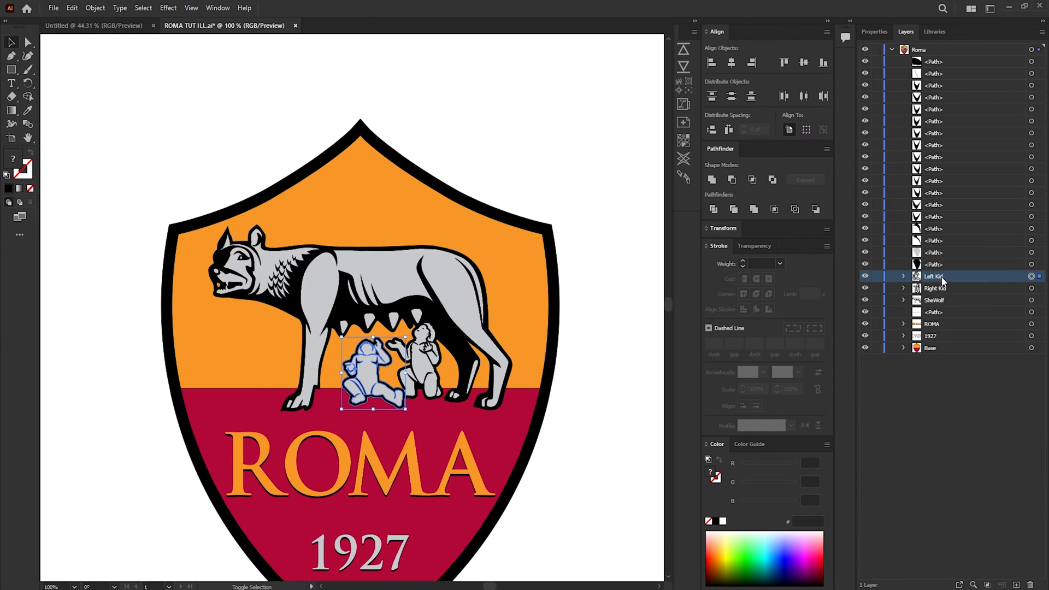
Group the remaining wolf detail paths, leaving out the topmost path, and name the group SheWolf Top Part.
left_click(1031, 263)
left_click(1031, 62, "shift")
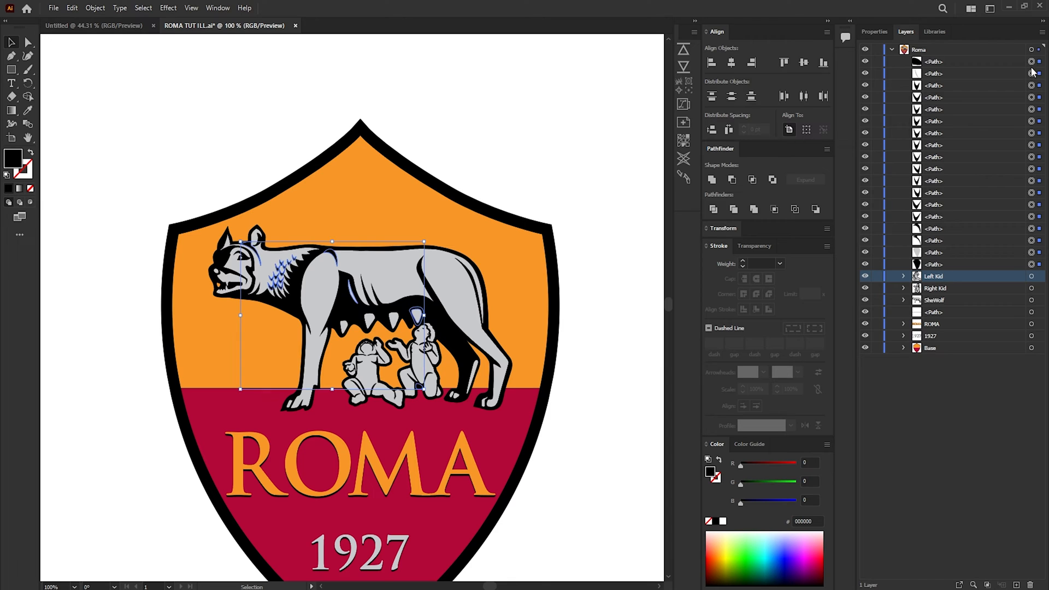
left_click(1030, 62, "shift")
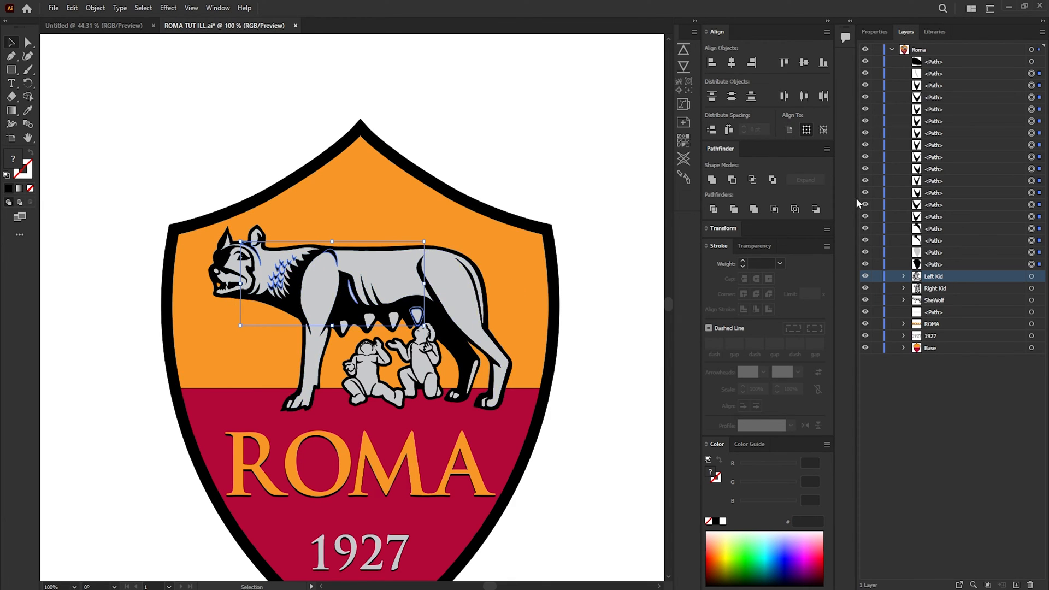
key("ctrl+g")
double_click(939, 75)
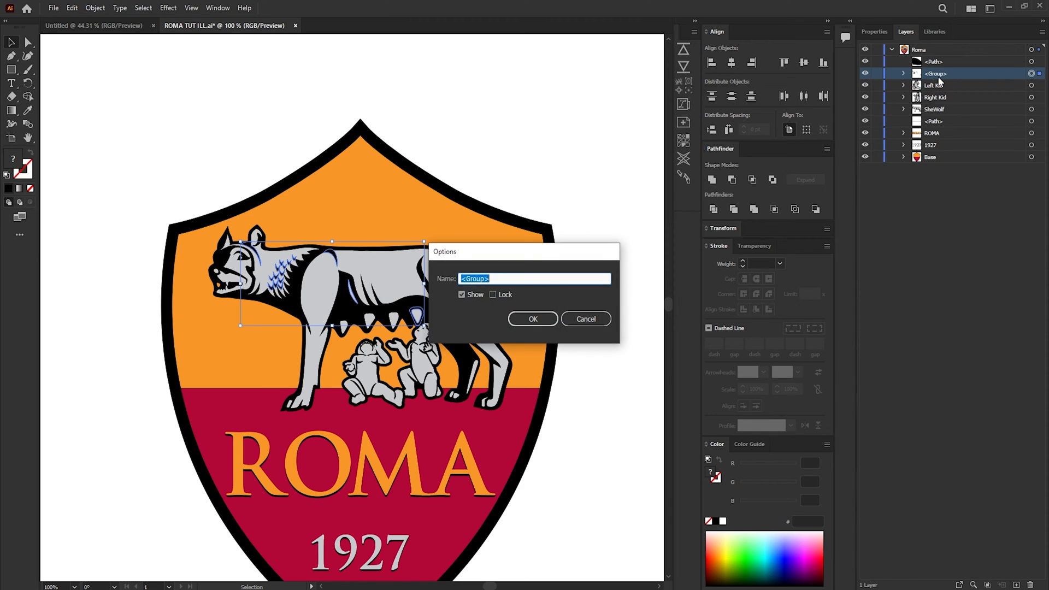
type("SheWolf Top Part")
key("Return")
Move the SheWolf Top Part group inside the SheWolf group, at the top of its contents.
left_click(944, 109)
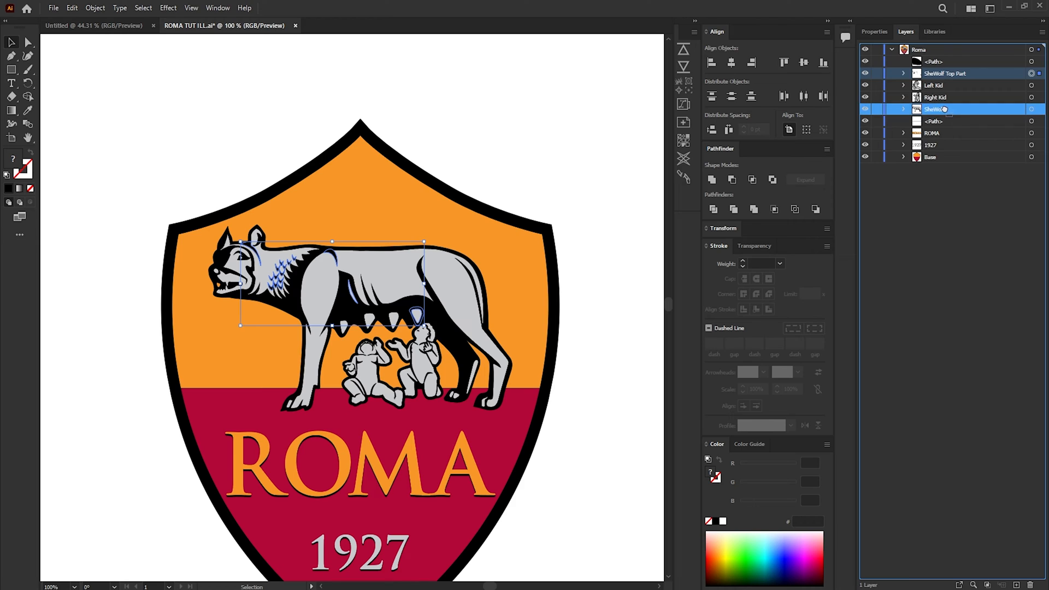
left_click_drag(945, 109, 944, 109)
left_click(904, 97)
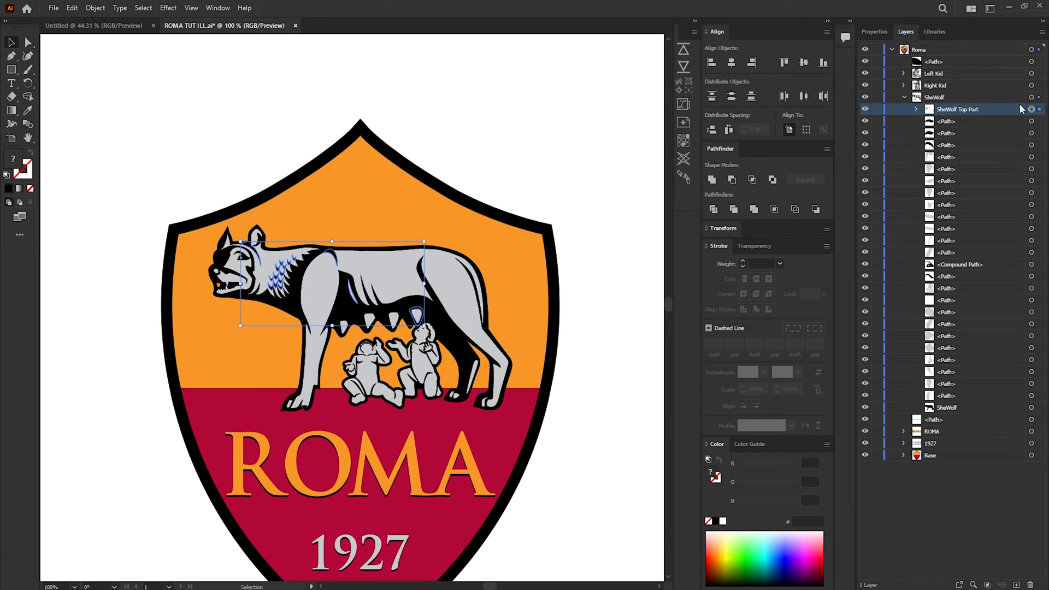
left_click(904, 97)
Move the small black topmost path into the Right Kid group and save the file.
left_click(1030, 61)
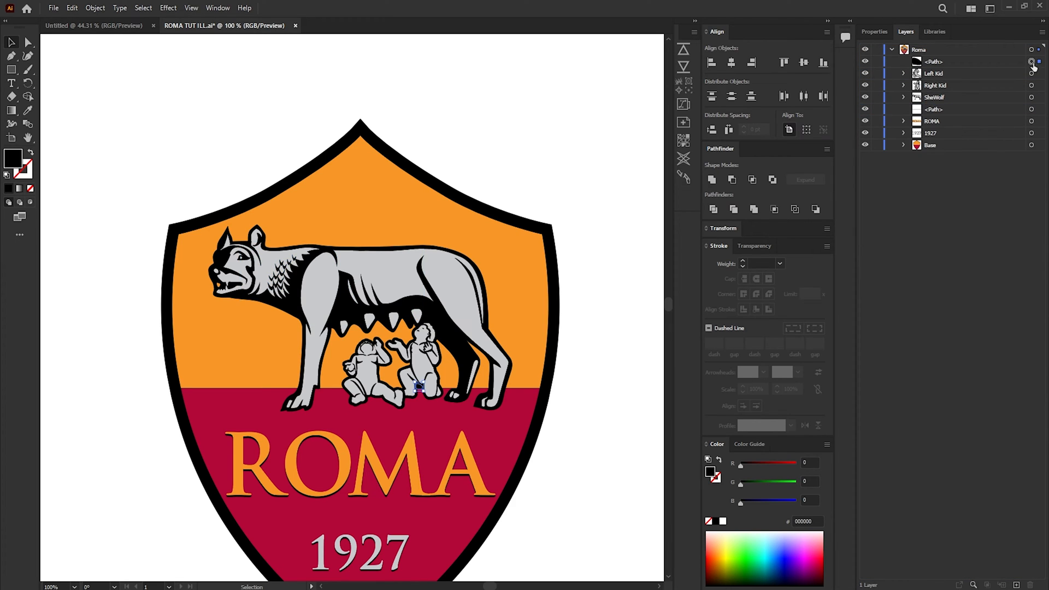
mouse_move(935, 65)
left_mouse_down()
mouse_move(944, 92)
mouse_move(943, 84)
left_mouse_up()
key("ctrl+shift+a")
key("ctrl+s")
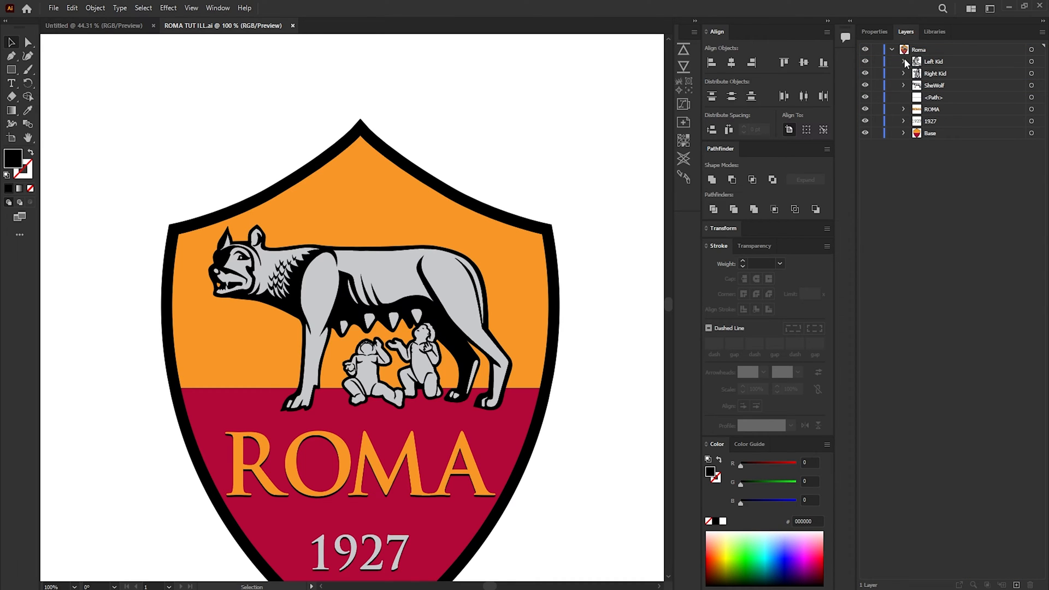
Rename the lowest path in the Left Kid group, the black body shape, to Kid Left Base.
left_click(904, 61)
double_click(949, 240)
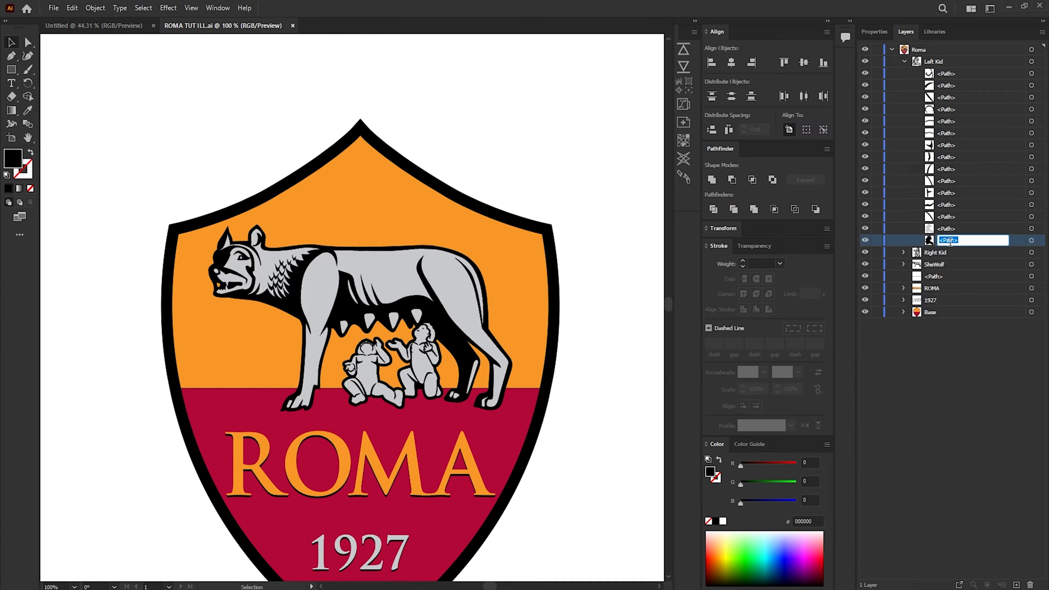
type("Kid Left Base")
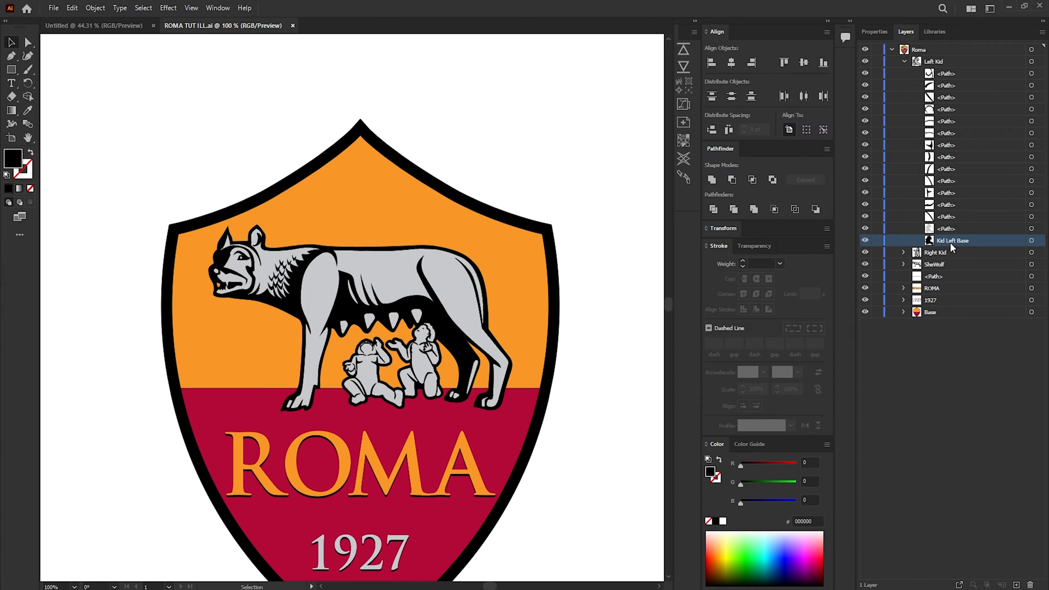
key("Return")
Rename the lowest path in the Right Kid group to Kid Right Base.
left_click(904, 252)
double_click(948, 432)
type("Kid R")
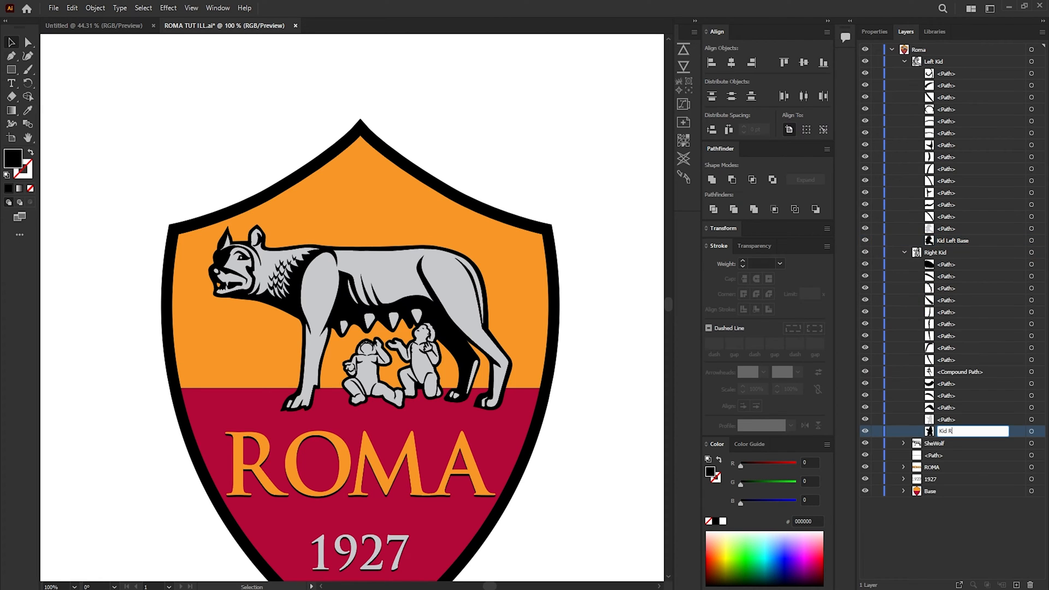
type("ight Base")
key("Return")
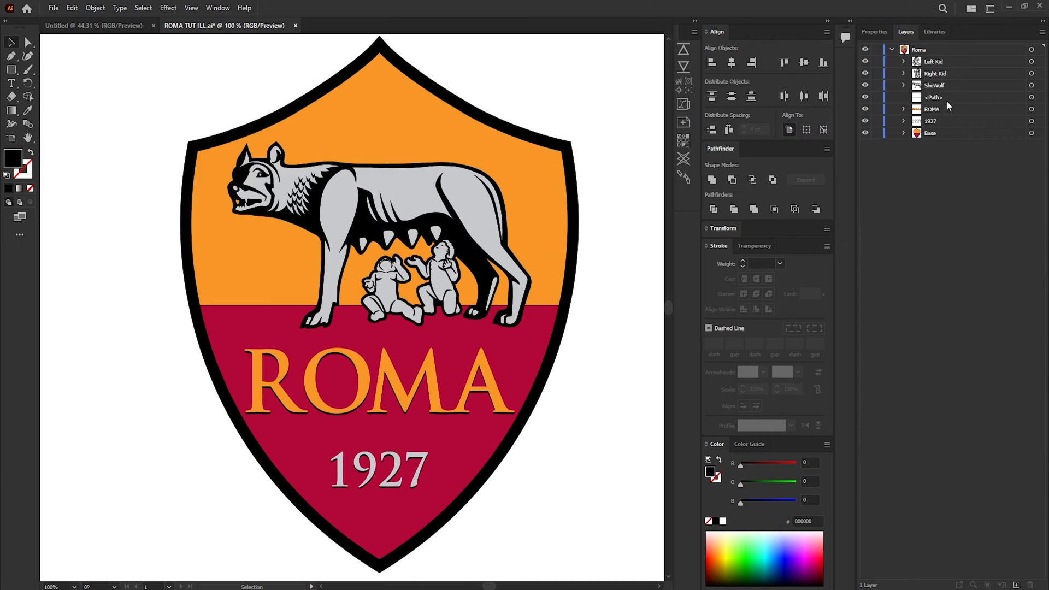
Rename the loose path between the SheWolf and ROMA groups to Line.
double_click(932, 99)
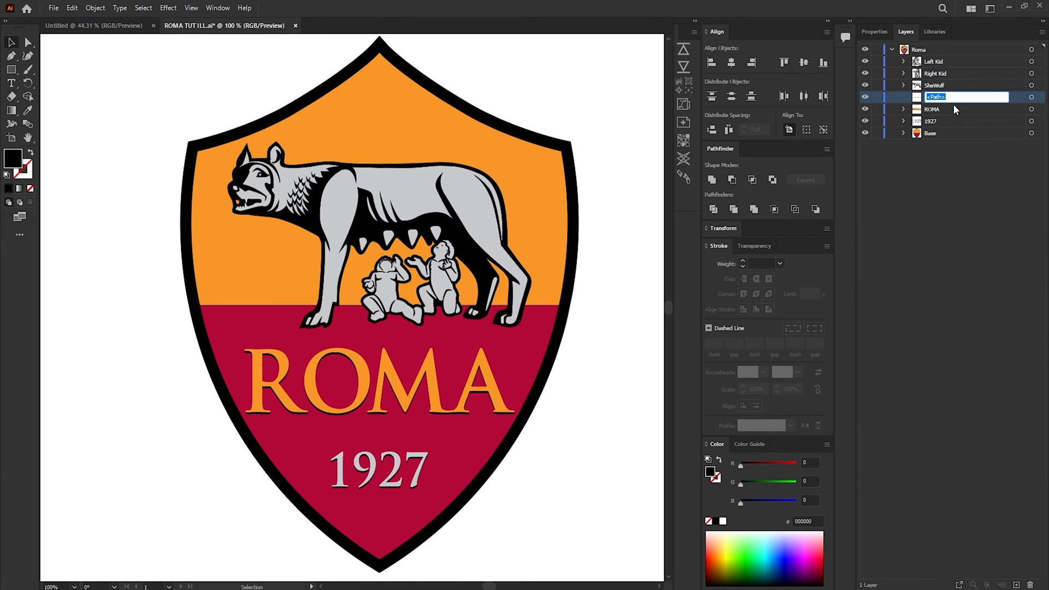
key("Return")
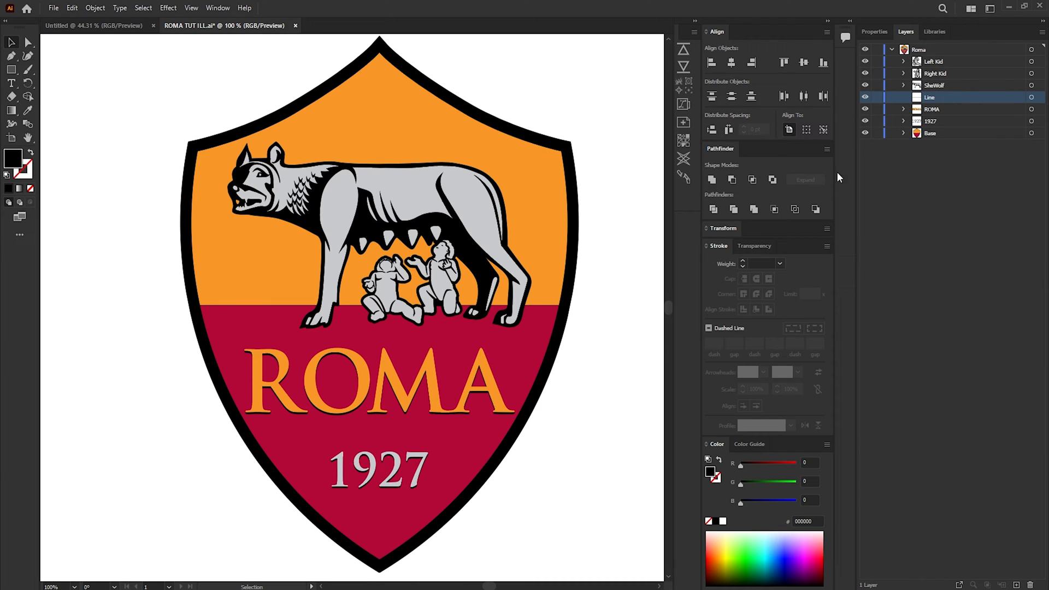
Try moving the dividing line between the orange and red halves and thickening its stroke, and undo both changes.
left_click(539, 305)
left_click_drag(561, 305, 578, 241)
key("ctrl+z")
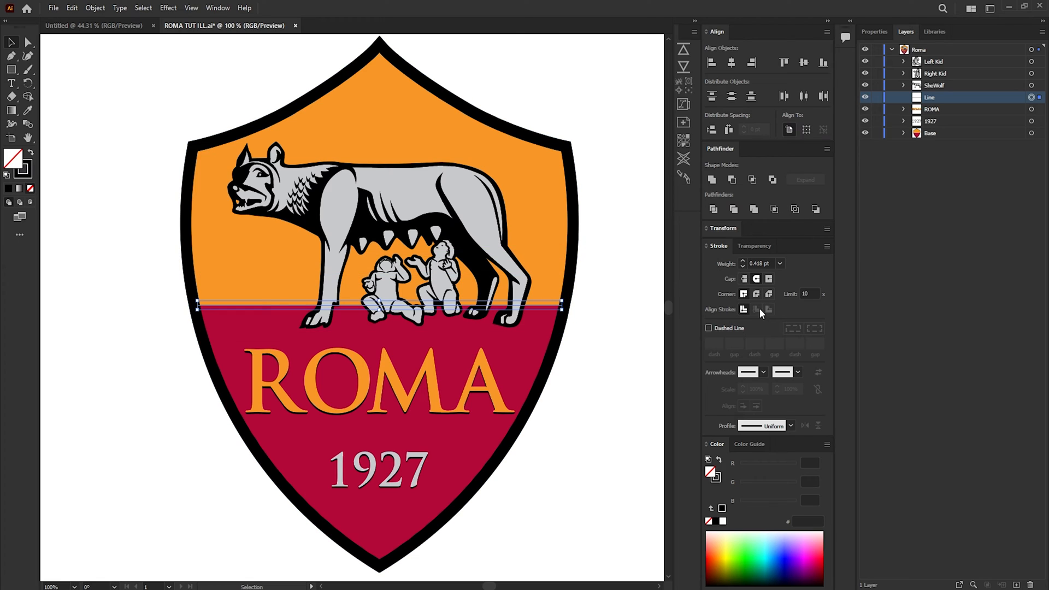
left_click(742, 260)
left_click(742, 261)
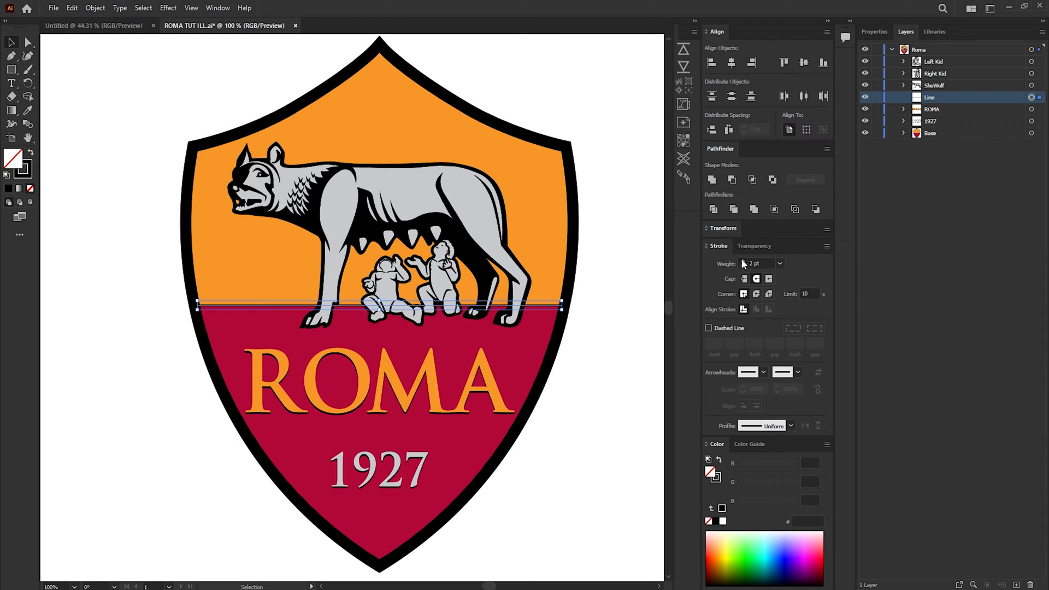
left_click(742, 261)
left_click(742, 261)
left_click(742, 260)
left_click(743, 260)
key("ctrl+z")
key("ctrl+z")
key("ctrl+z")
key("ctrl+z")
key("ctrl+z")
key("ctrl+z")
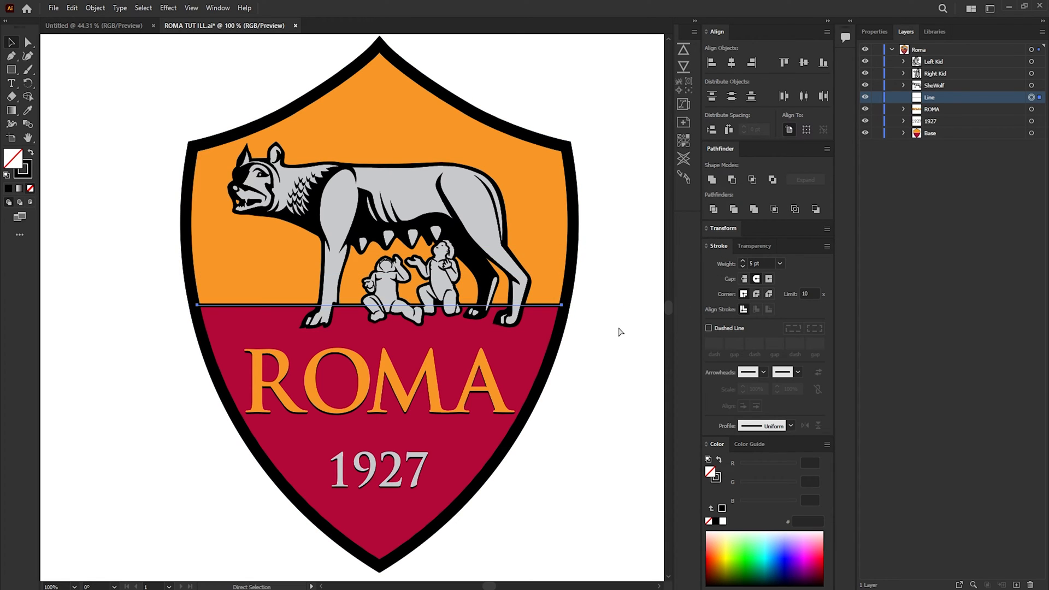
key("v")
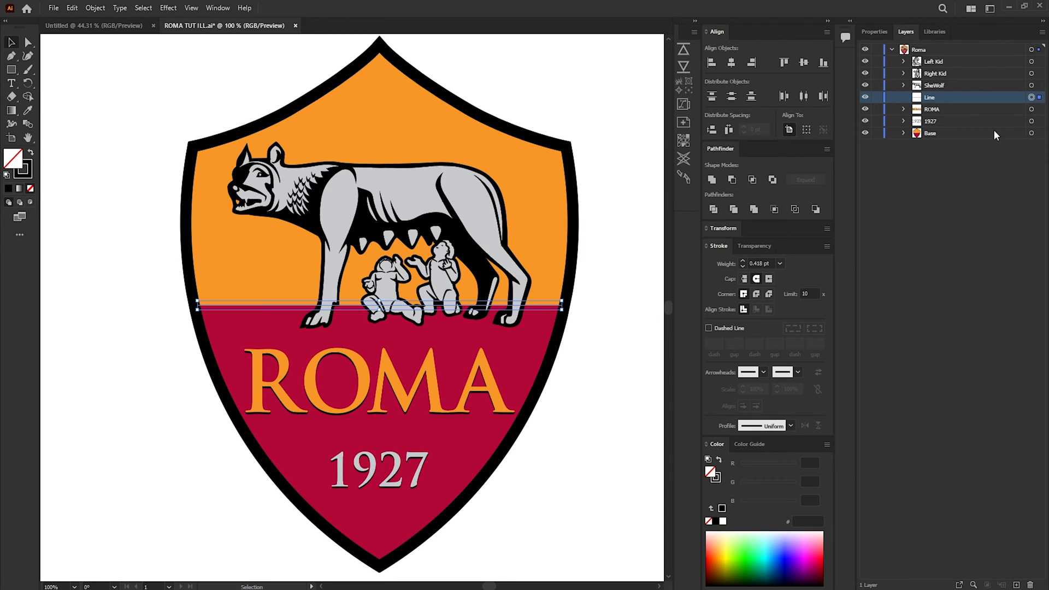
Outline the stroke of the dividing line and name the resulting path Line.
left_click(95, 7)
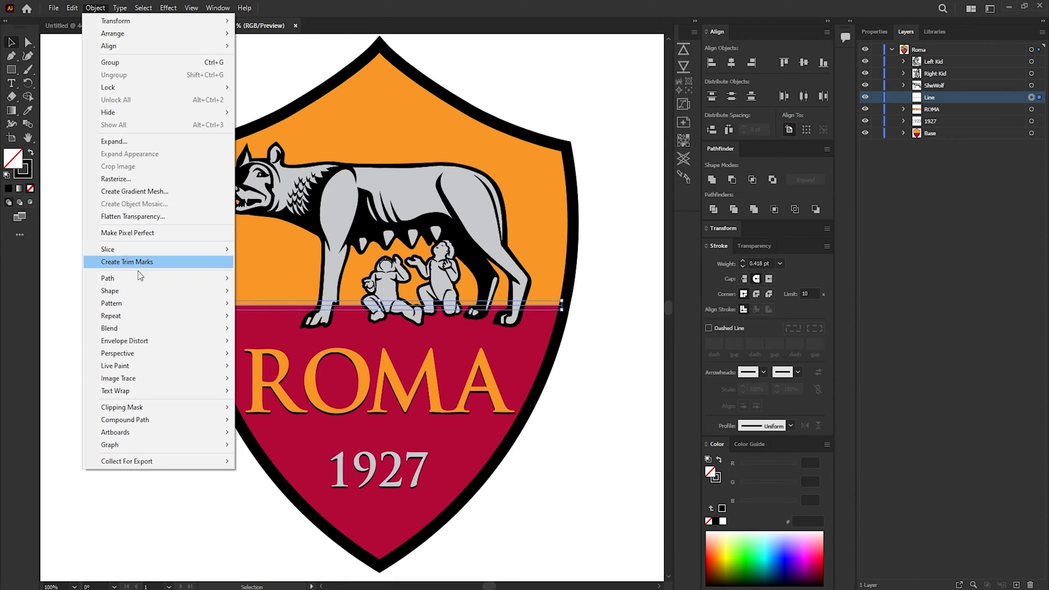
mouse_move(143, 278)
left_click(302, 308)
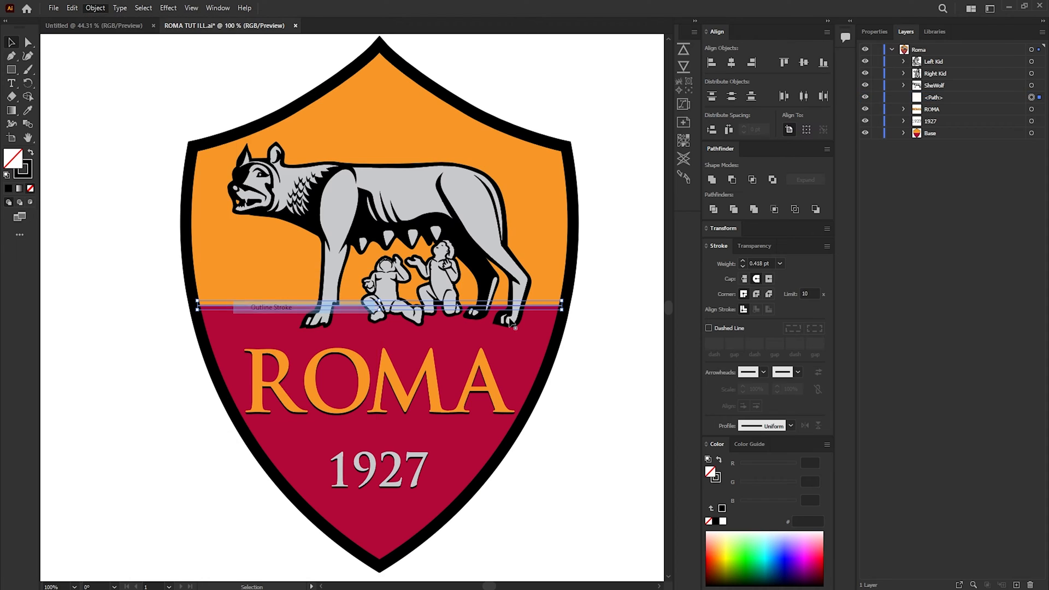
double_click(928, 99)
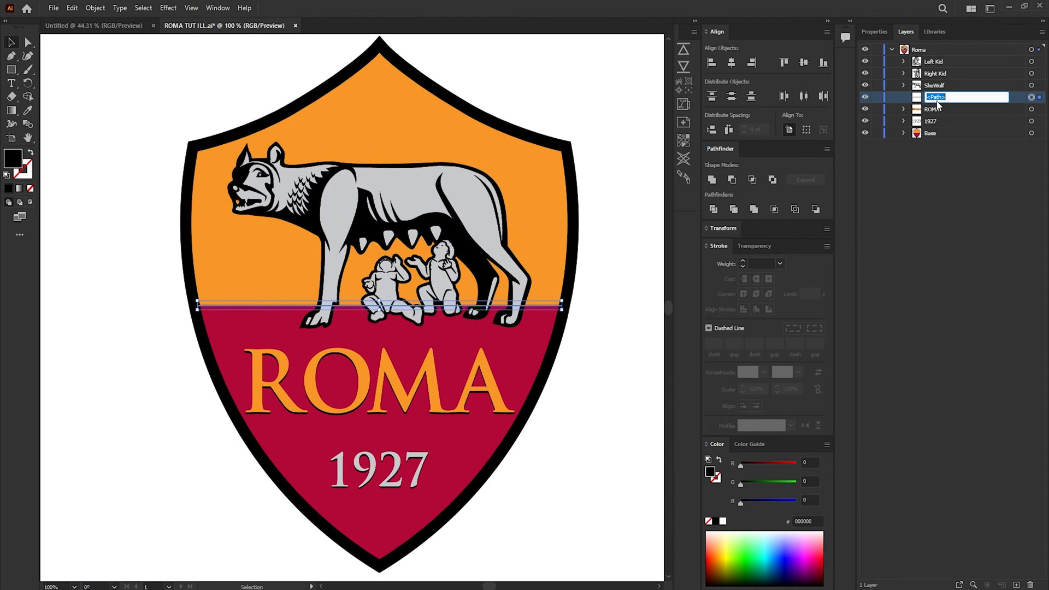
type("Line")
key("Return")
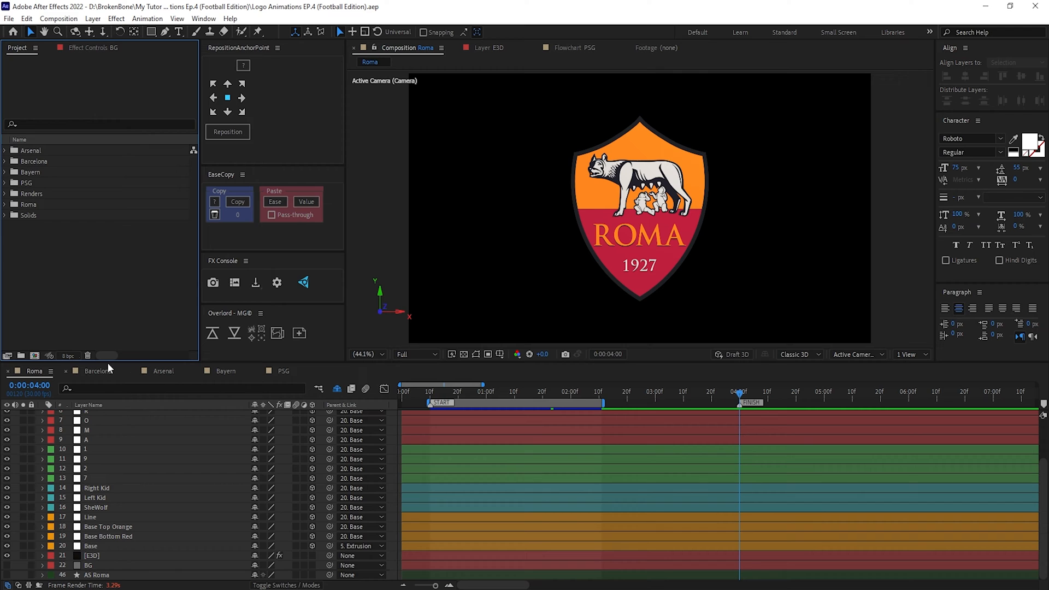
In After Effects, create a composition named ROMA TUT at 1920 × 1080 px and 30 fps, with the aspect ratio unlocked.
left_click(36, 356)
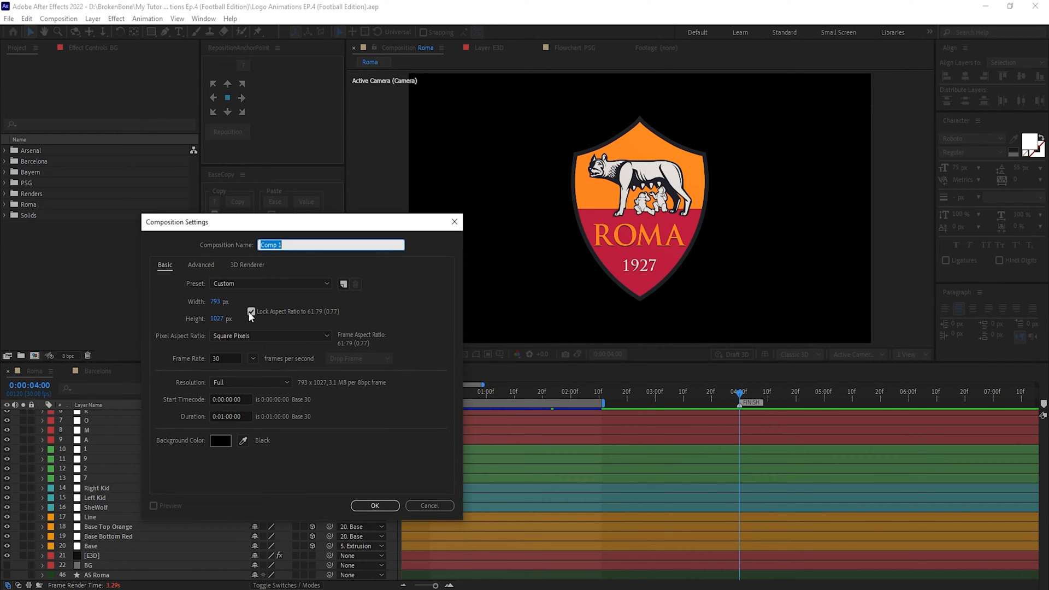
type("ROMA TUT")
left_click(251, 312)
left_click(215, 302)
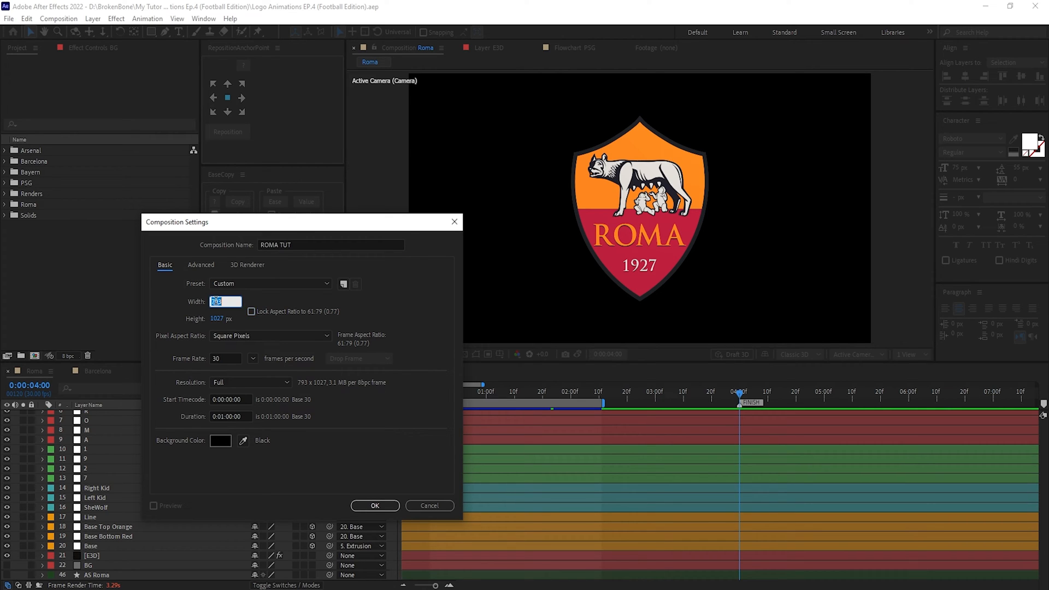
type("1920")
key("Tab")
type("1080")
left_click(225, 358)
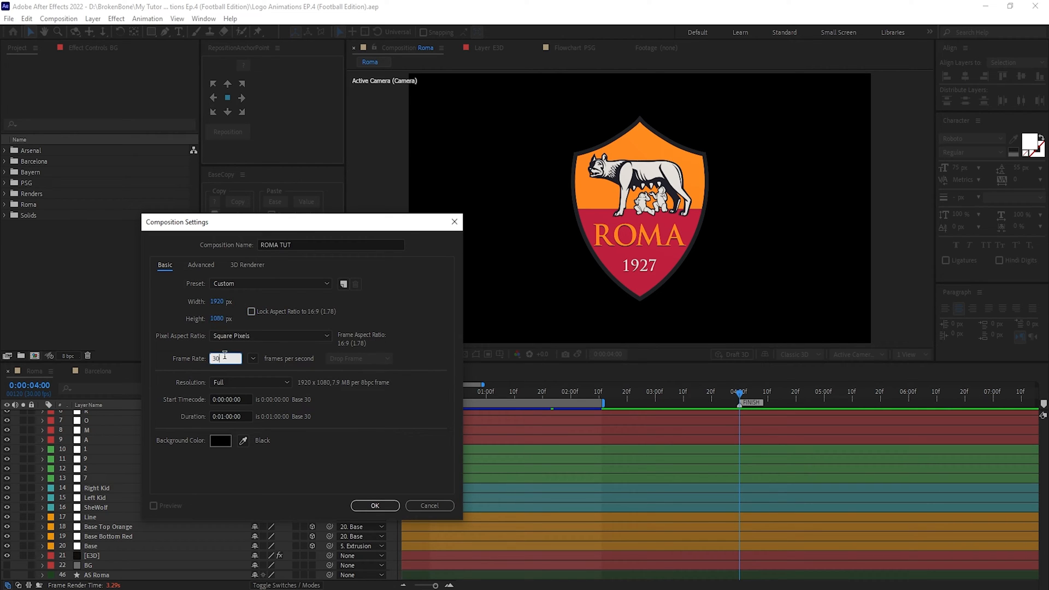
left_click(354, 506)
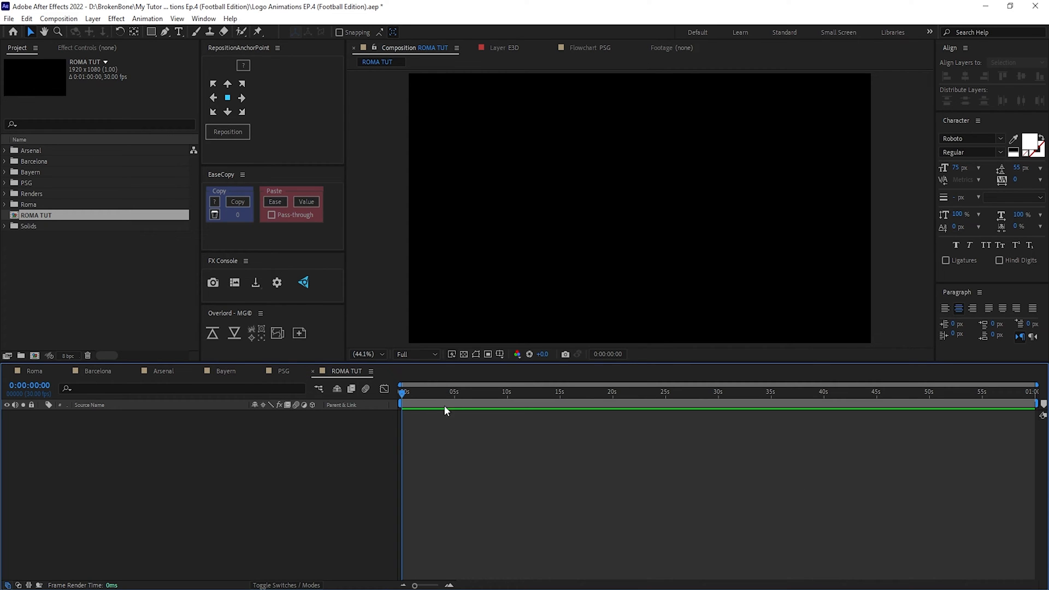
Switch to Illustrator and send all artwork on the Roma layer to the ROMA TUT composition with Overlord.
key("alt+Tab")
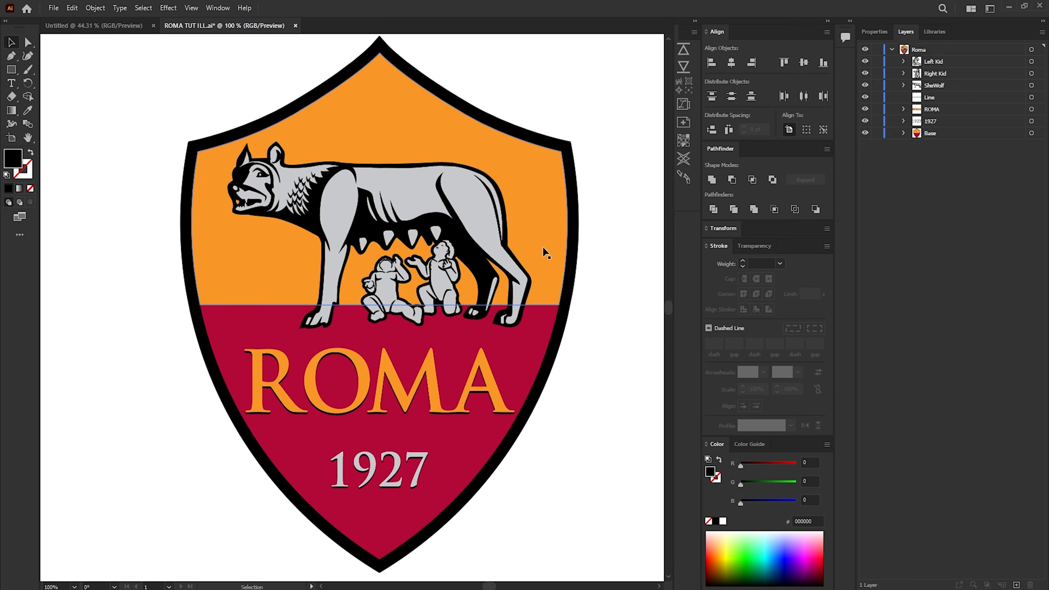
left_click(1030, 50)
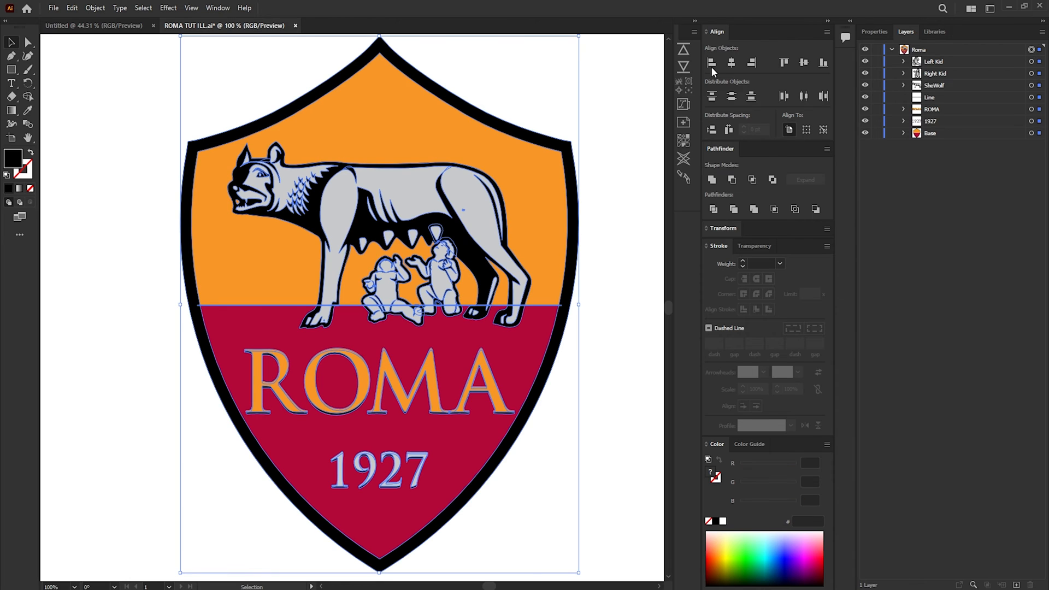
left_click(683, 52)
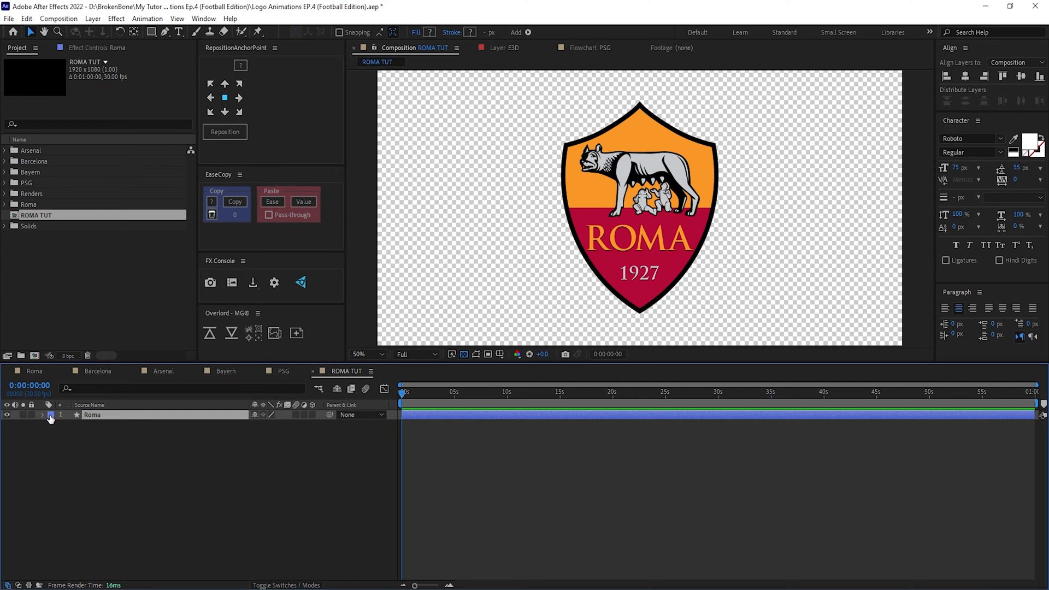
Expand the imported Roma shape layer and examine the groups in its contents.
left_click(53, 425)
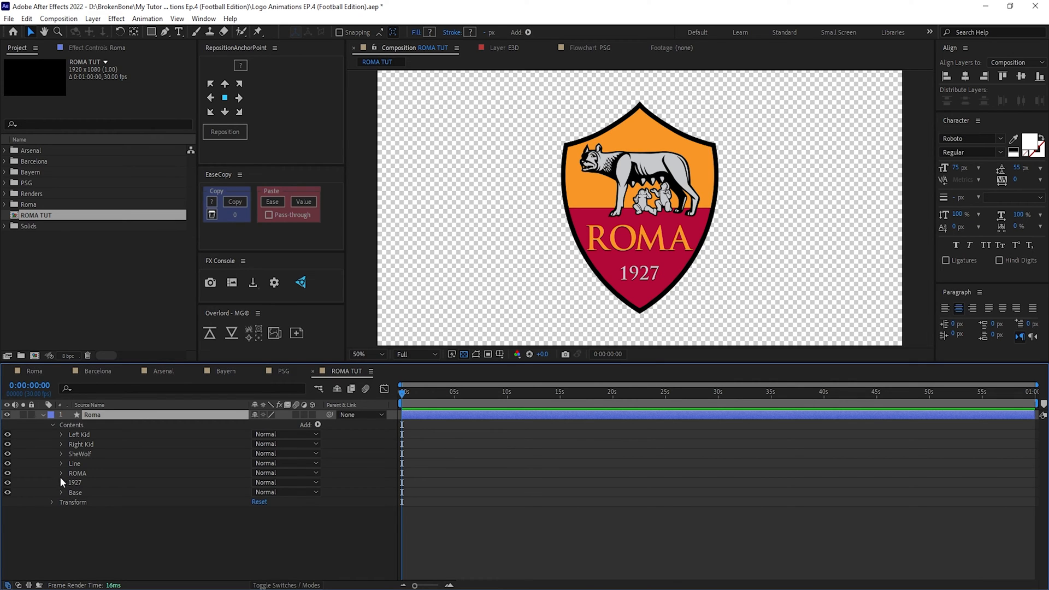
left_click(61, 473)
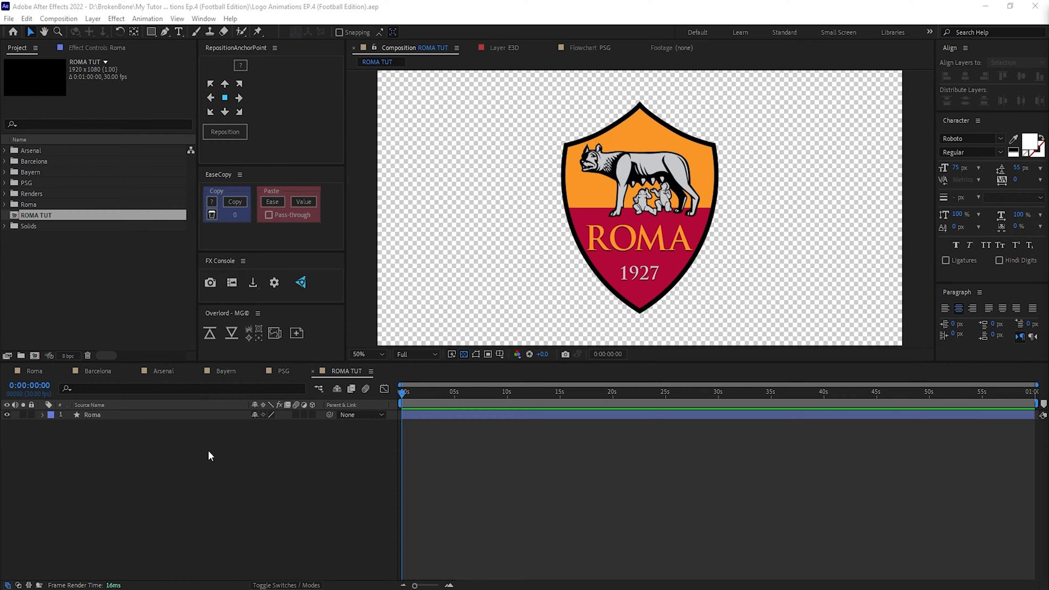
left_click(95, 421)
left_click(42, 415)
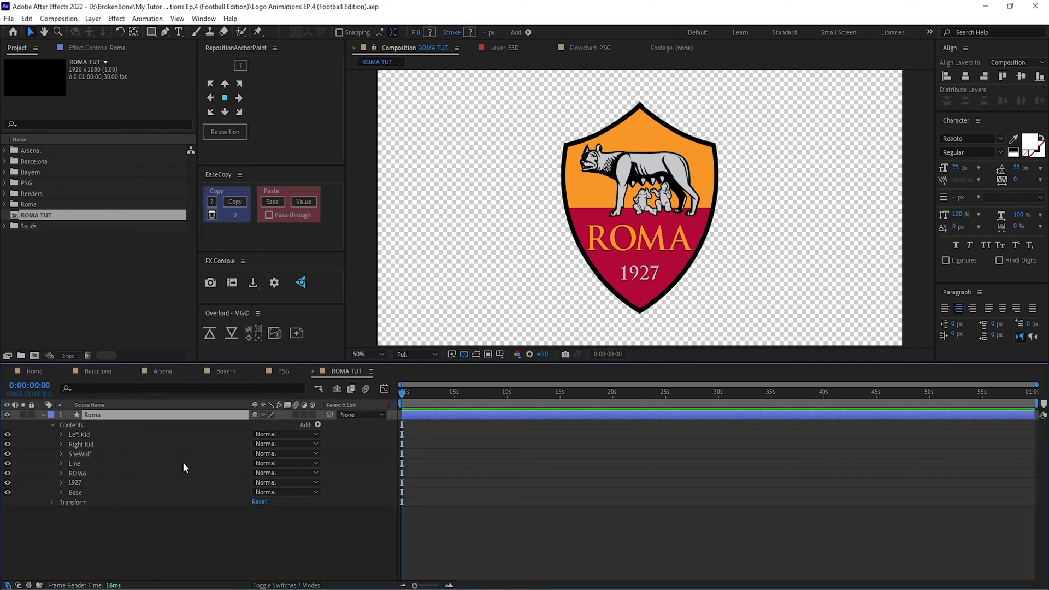
Create a 1920 × 1080 px solid named Base, with its colour sampled from the logo's black outline.
left_click(147, 479)
left_click(93, 19)
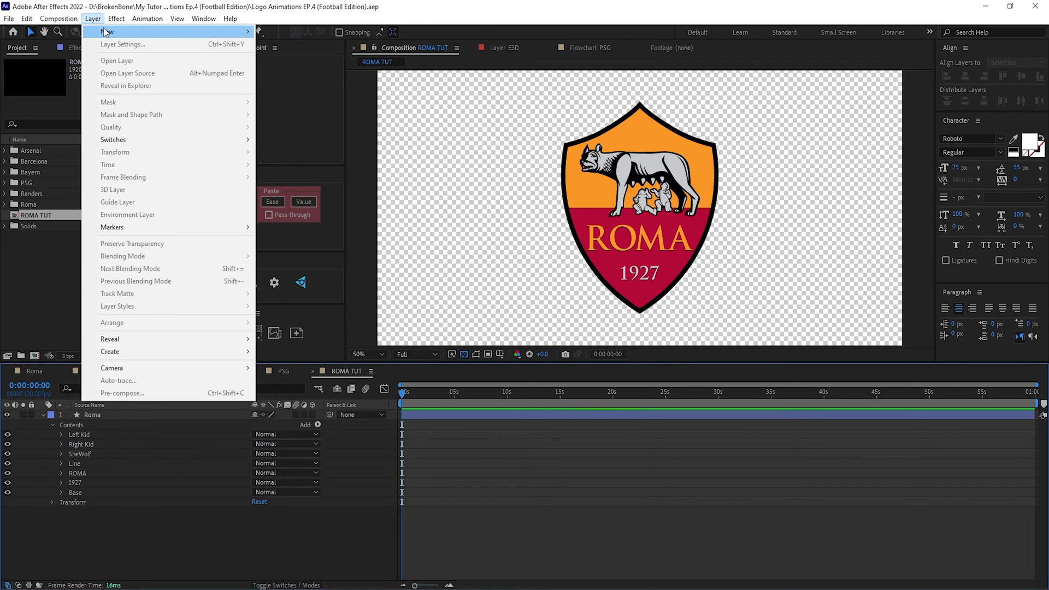
mouse_move(240, 31)
left_click(311, 44)
type("Base")
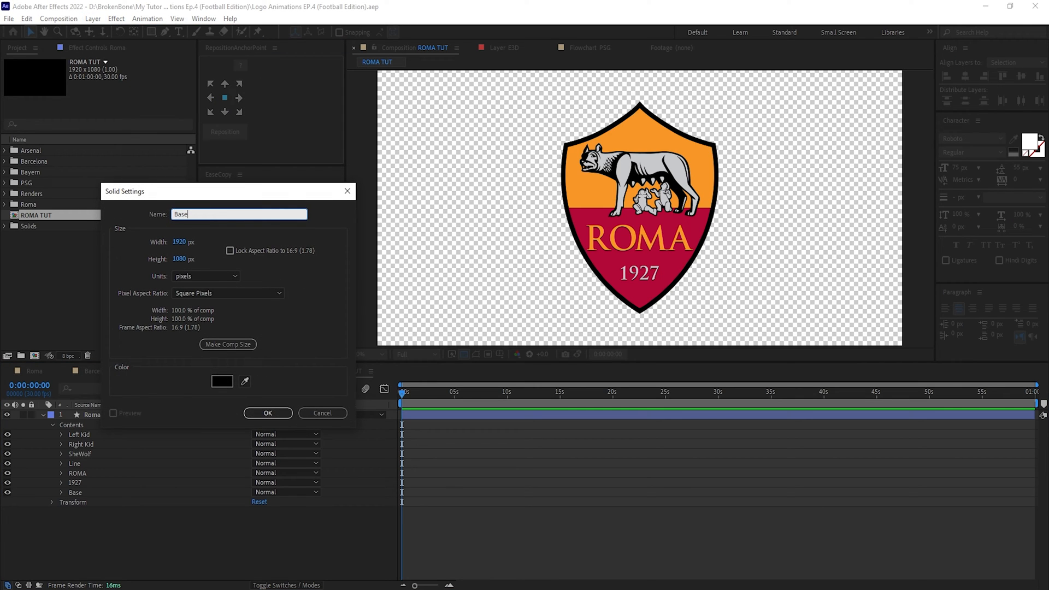
left_click(245, 382)
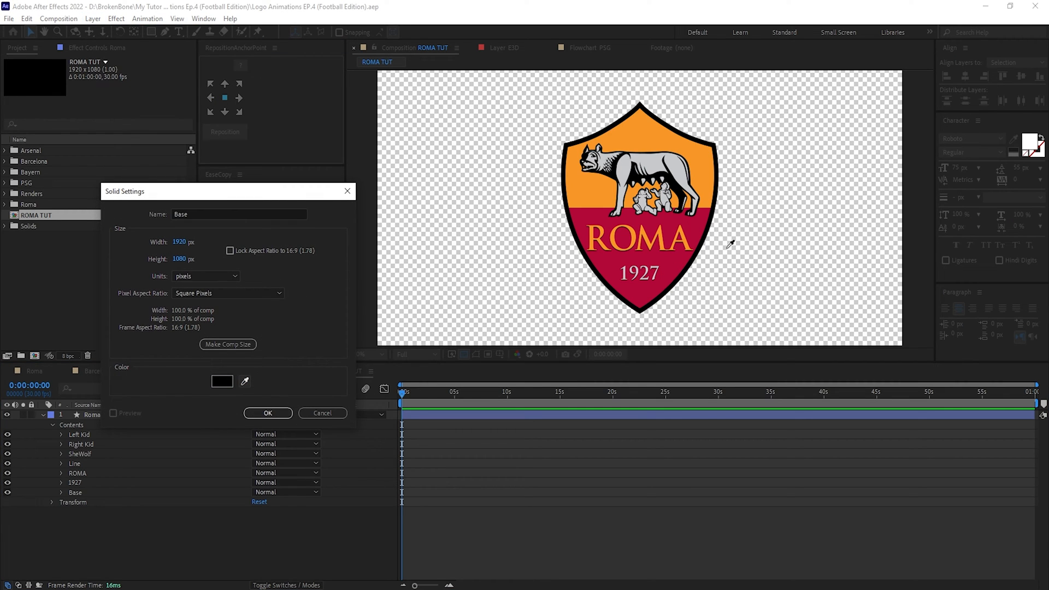
left_click(693, 262)
left_click(268, 413)
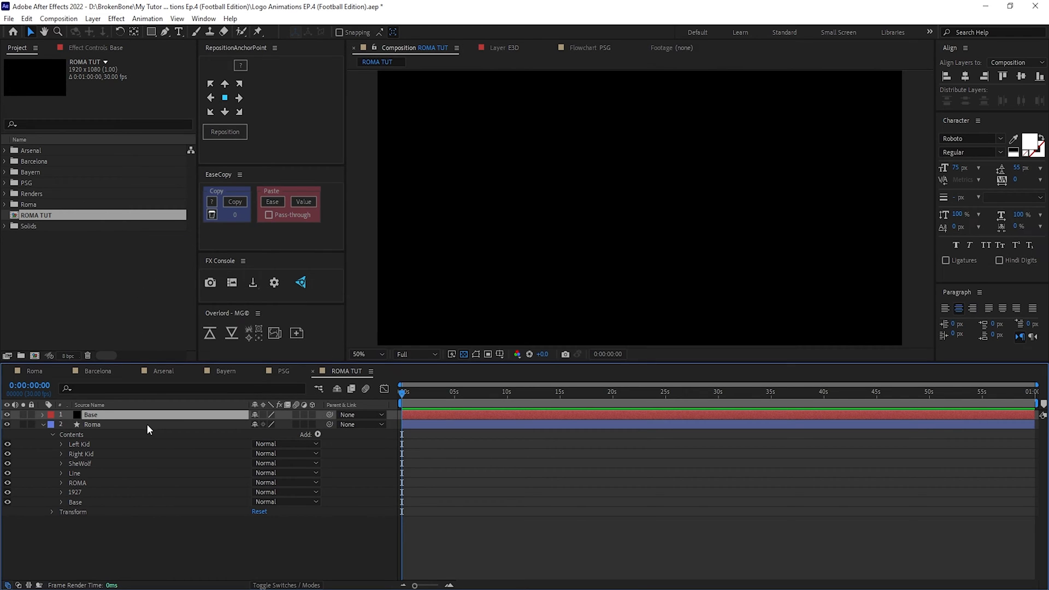
Draw an open two-point placeholder mask on the Base solid with the Pen tool and reveal its mask path.
left_click(165, 33)
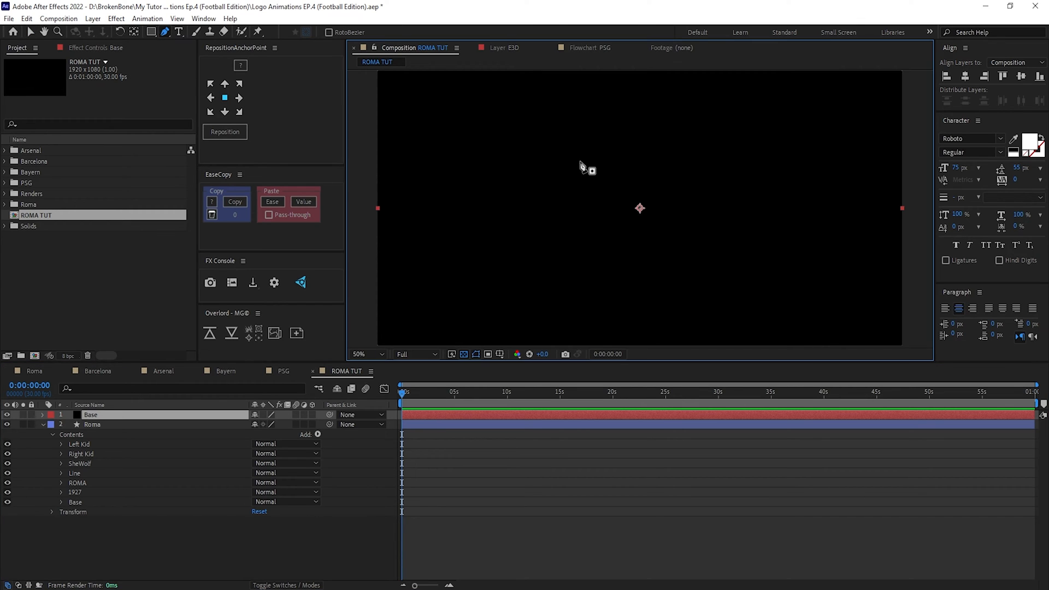
left_click(603, 159)
left_click(688, 205)
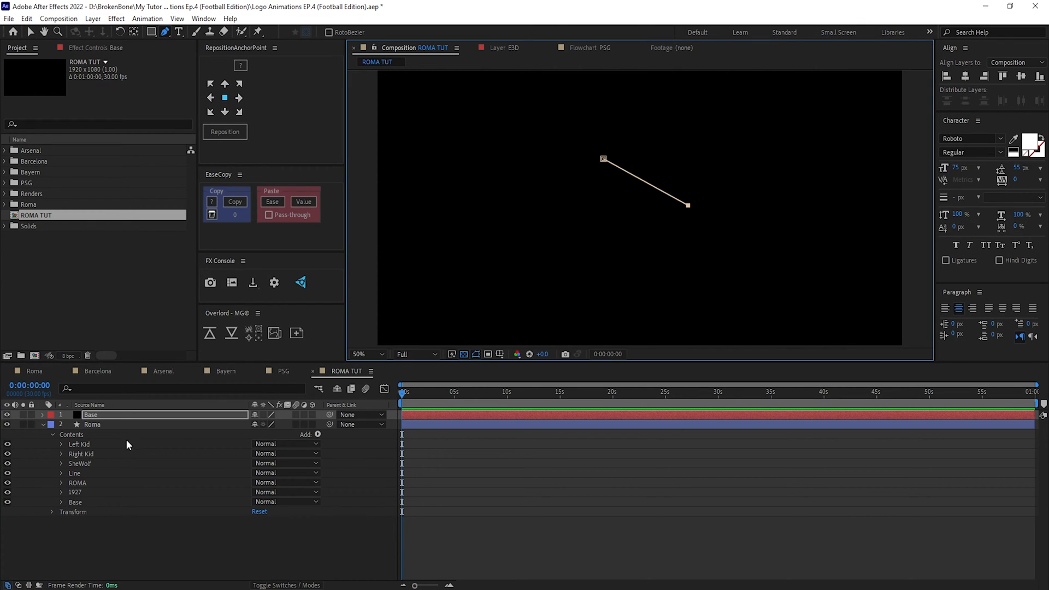
key("m")
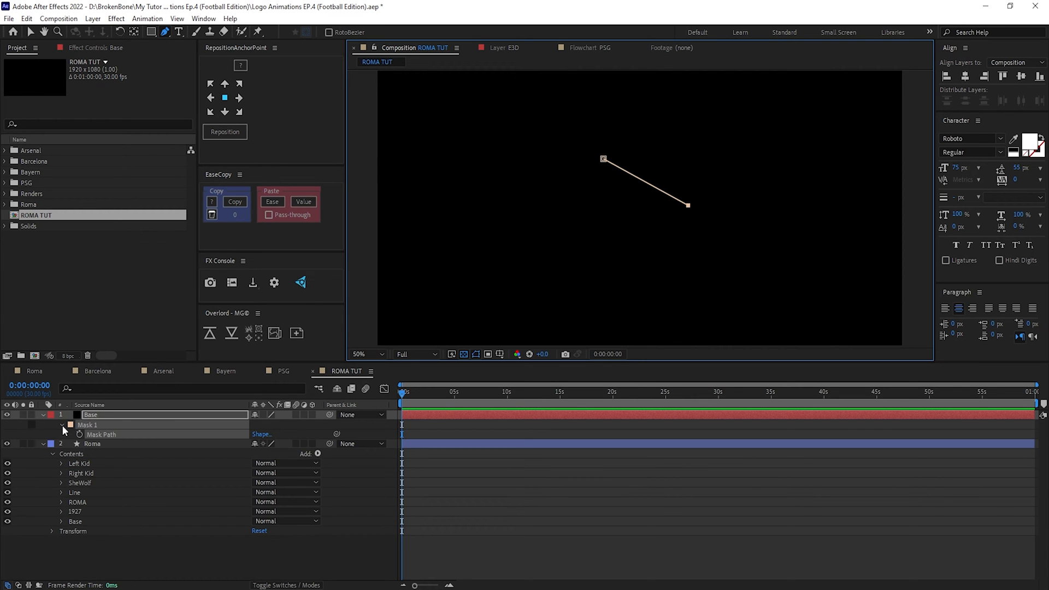
Copy the path of the Base shape inside the Roma layer's Base group and paste it into the Base solid's mask path.
left_click(111, 446)
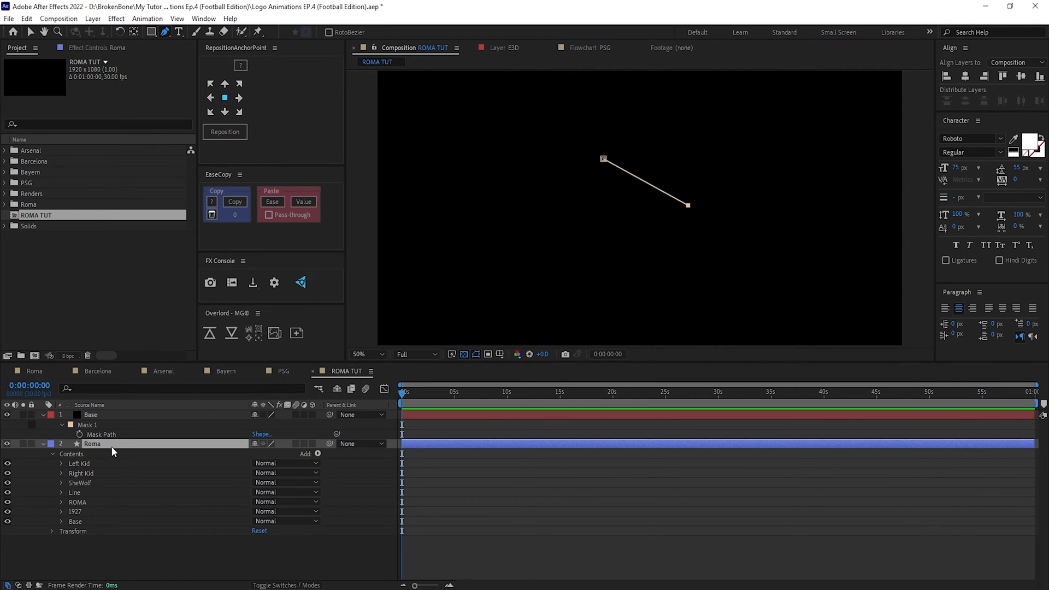
left_click(61, 521)
left_click(71, 550)
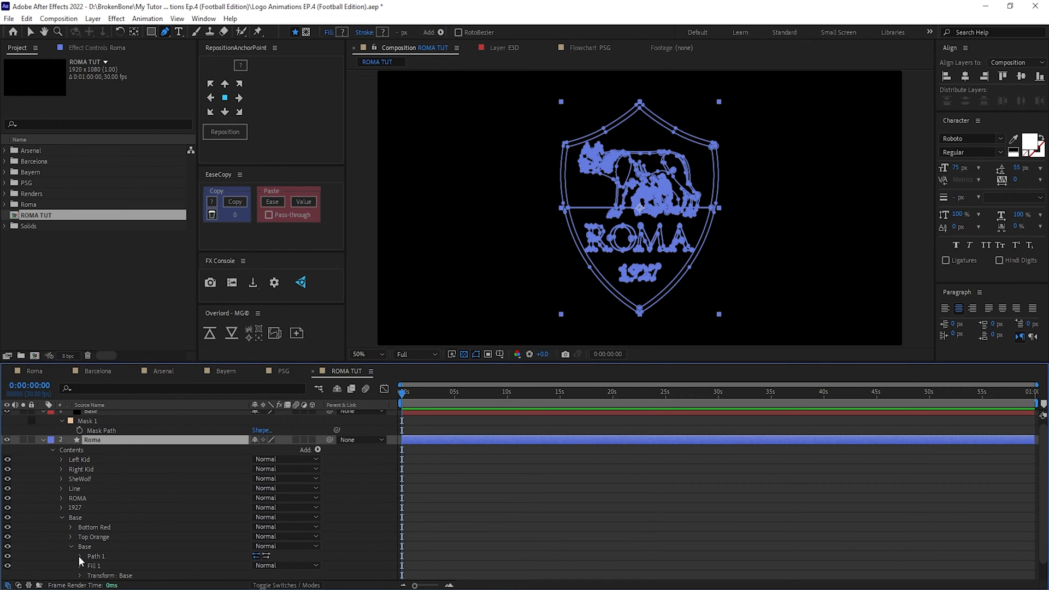
left_click(80, 556)
left_click(120, 566)
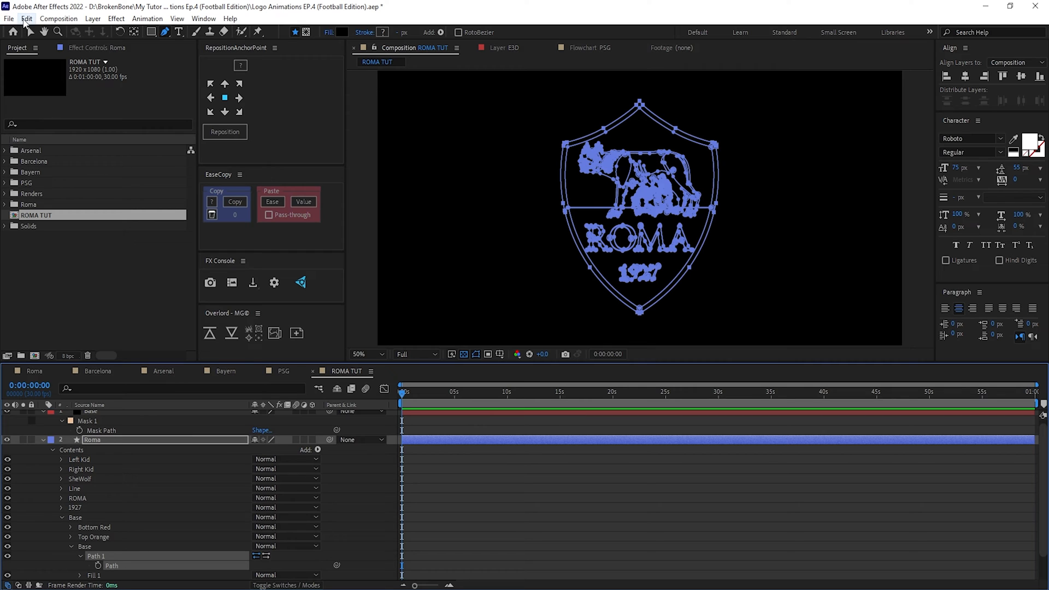
left_click(26, 19)
left_click(187, 87)
left_click(104, 430)
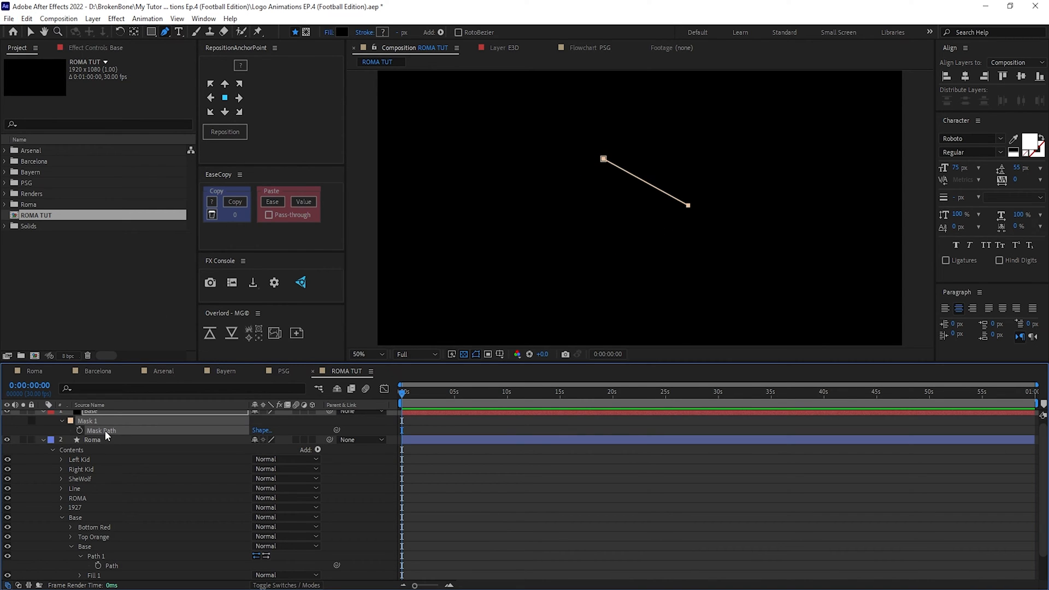
left_click(26, 18)
left_click(182, 138)
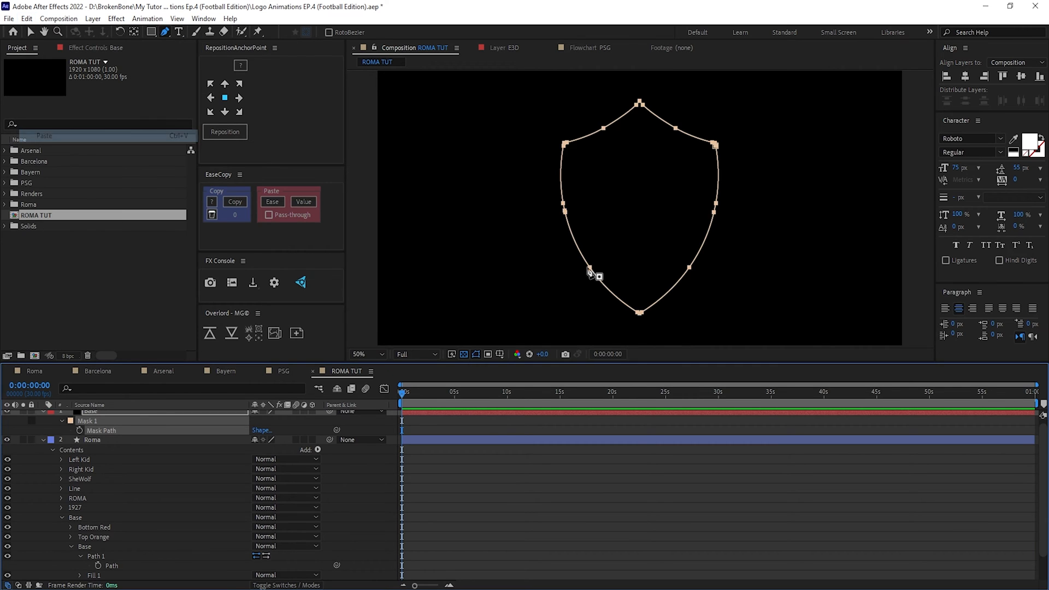
Set the Base solid's shield-shaped mask path to closed.
left_click_drag(601, 113, 560, 155)
left_click_drag(598, 185, 601, 140)
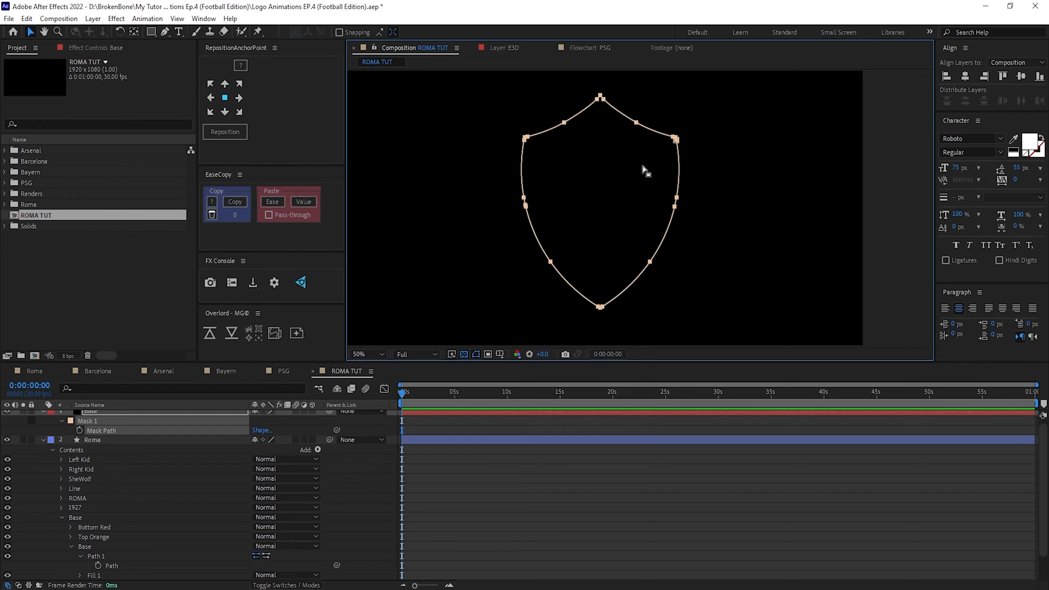
scroll(610, 215, "up", 2)
scroll(526, 286, "down", 2)
scroll(157, 456, "up", 1)
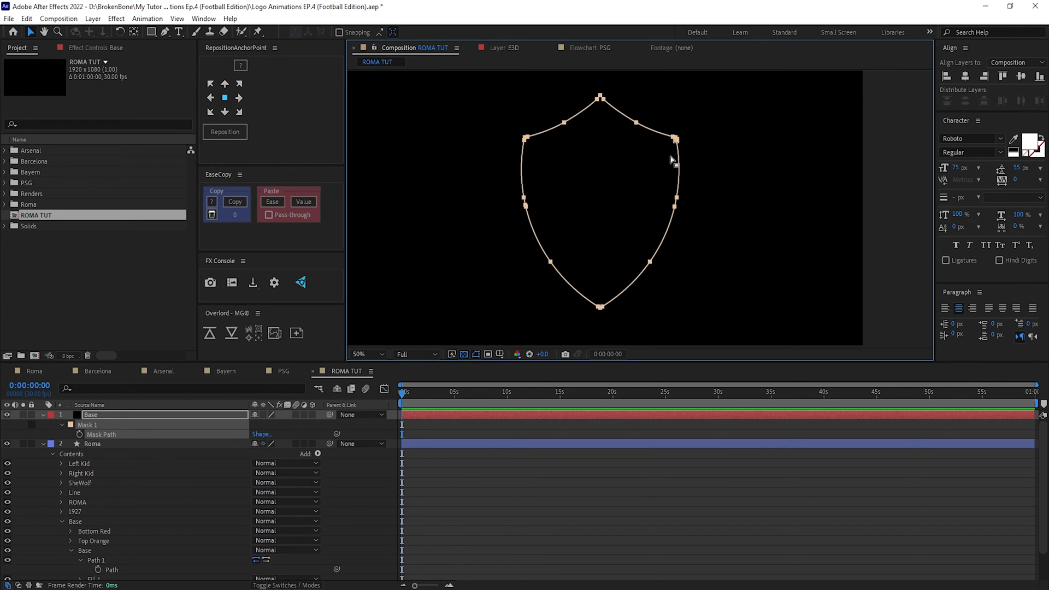
right_click(676, 141)
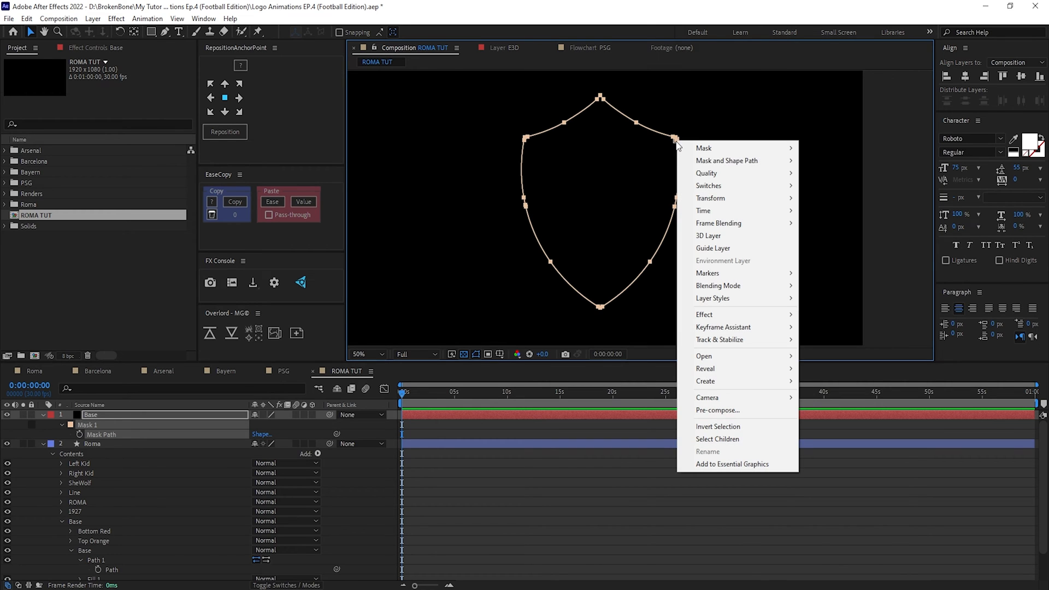
mouse_move(723, 161)
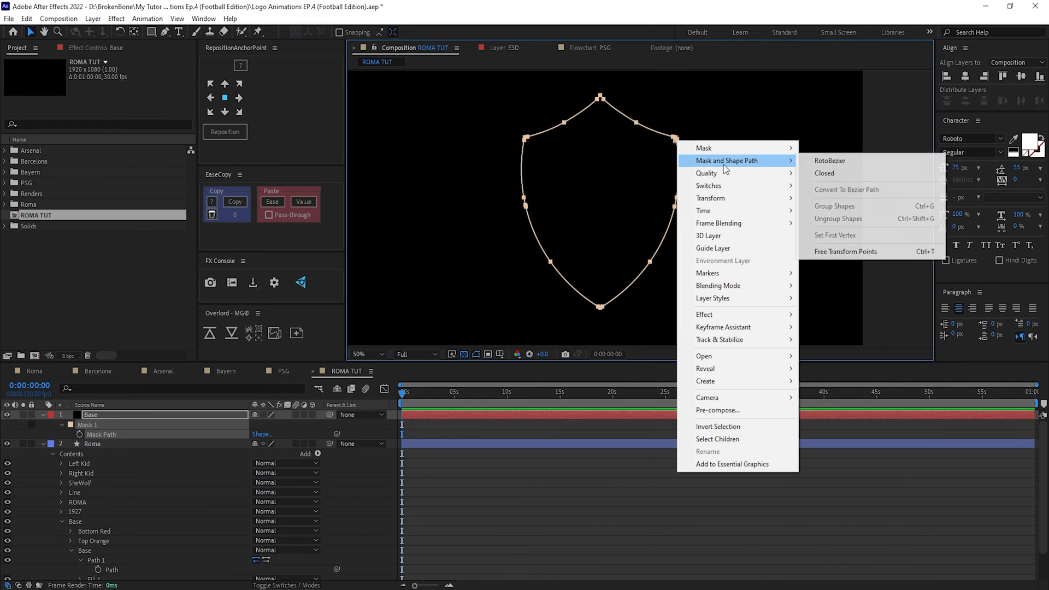
left_click(858, 172)
Duplicate the Base solid and rename the copy Top Orange.
left_click(112, 416)
key("ctrl+d")
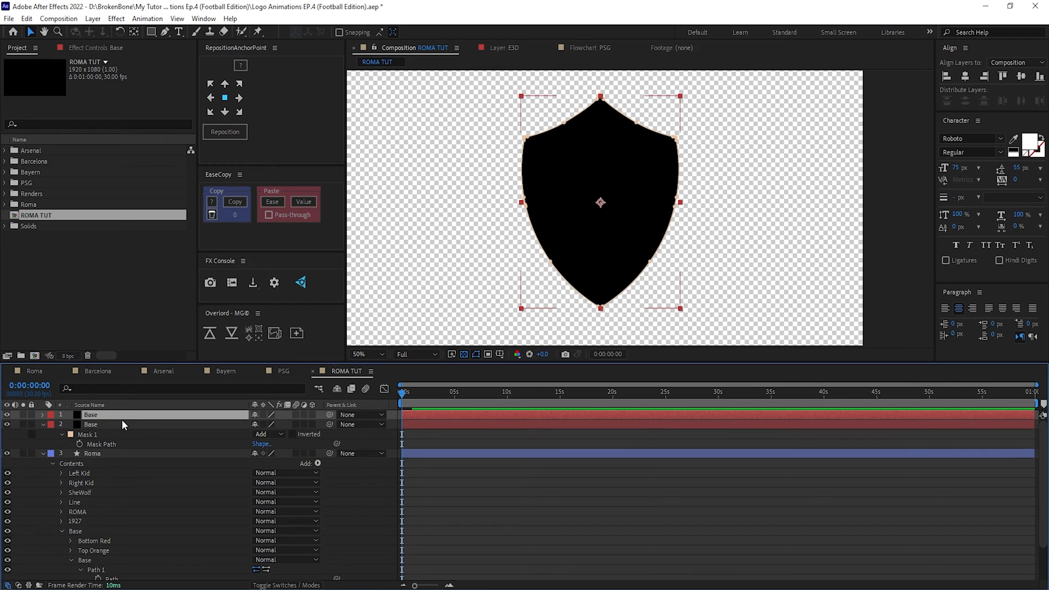
key("Return")
type("Top Orange")
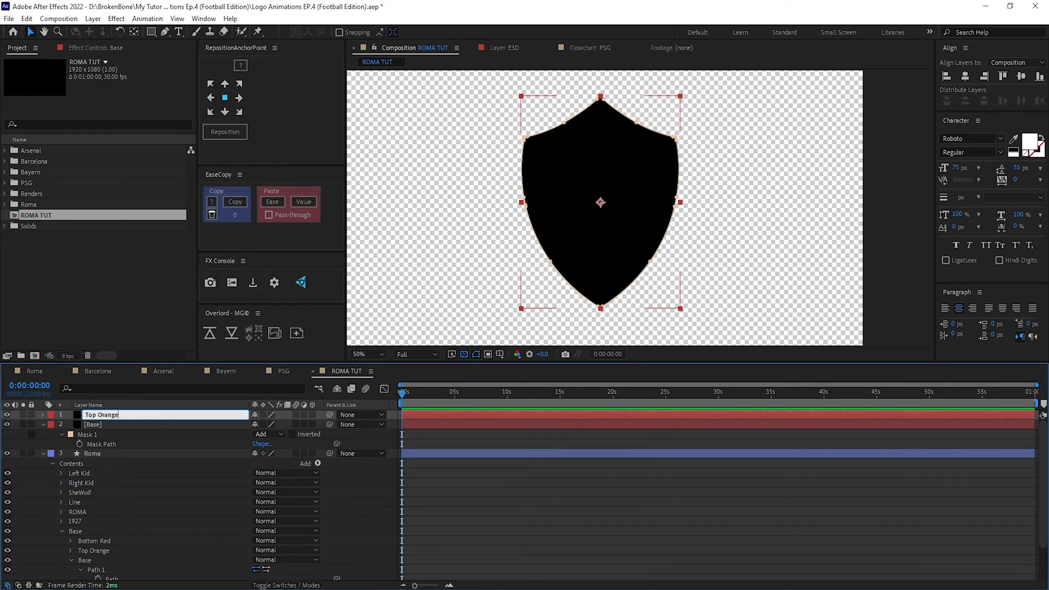
key("Return")
Replace the Top Orange solid's mask path with the path copied from the Roma layer's Top Orange shape, and close the mask.
scroll(74, 524, "down", 2)
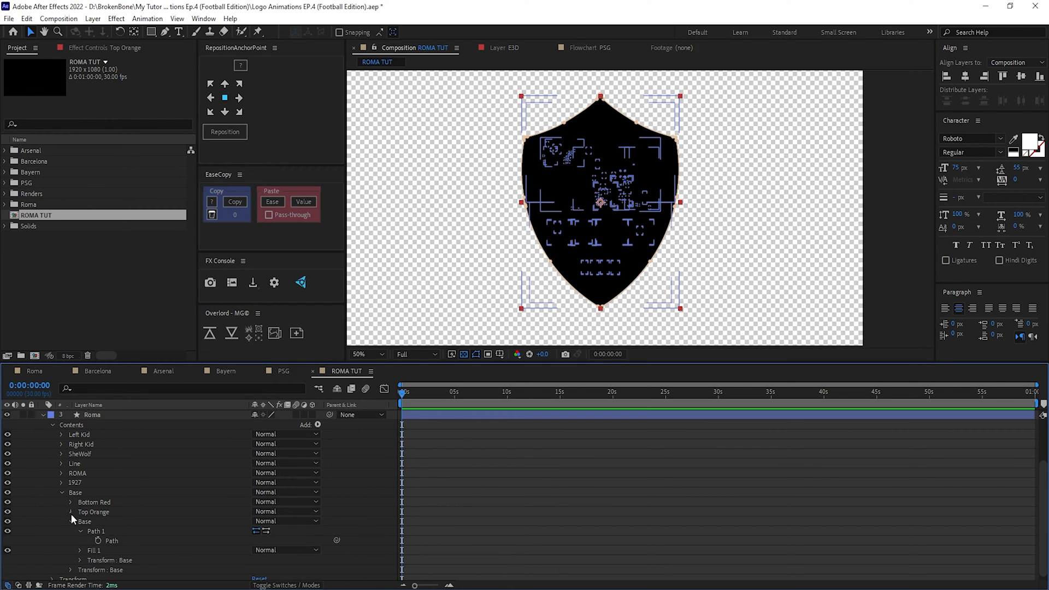
left_click(71, 512)
left_click(81, 522)
left_click(117, 531)
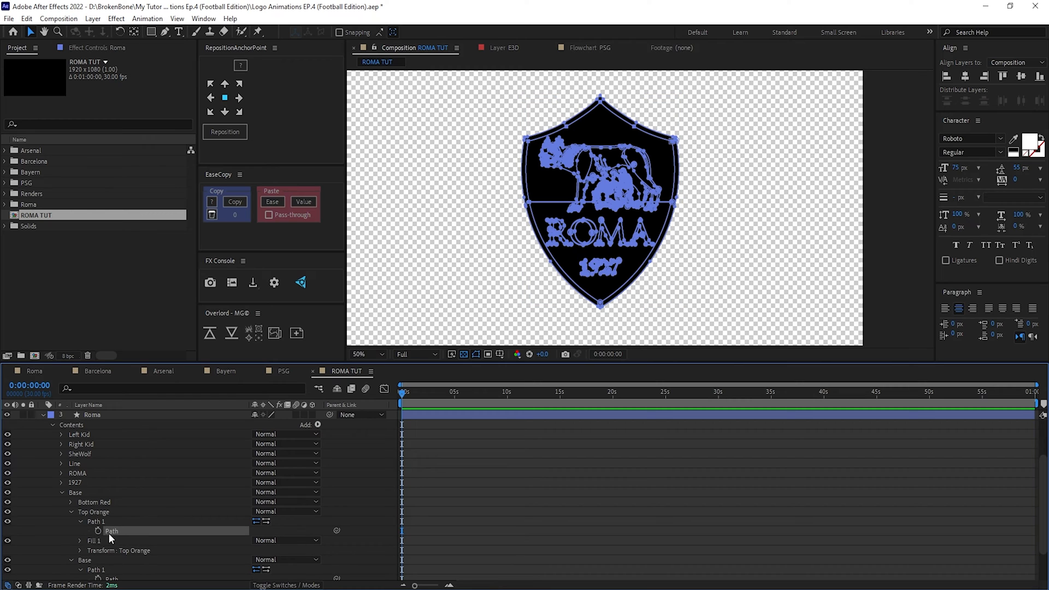
key("ctrl+c")
scroll(127, 523, "up", 3)
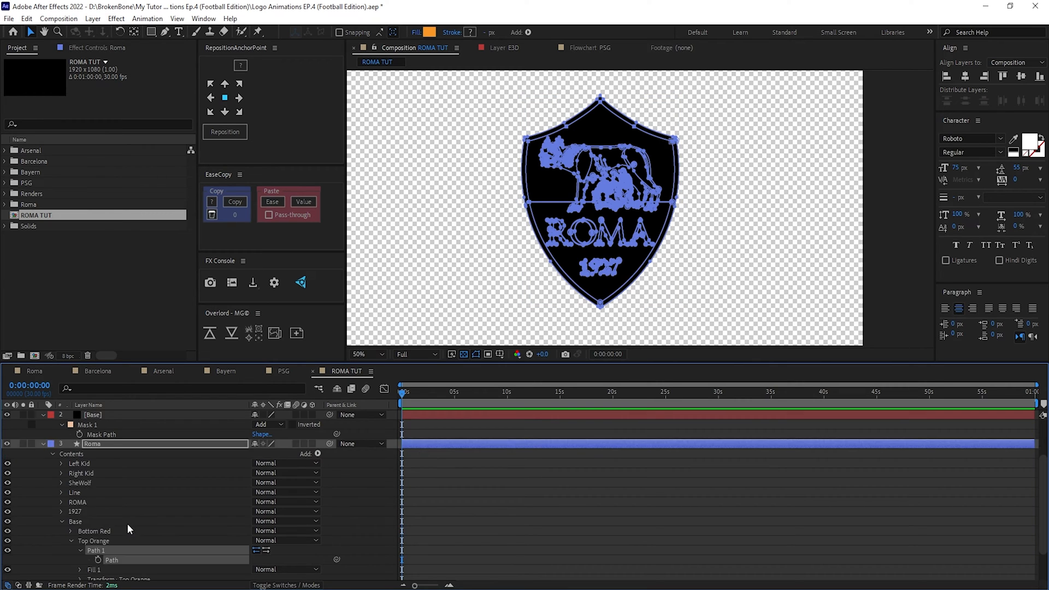
left_click(96, 435)
key("ctrl+v")
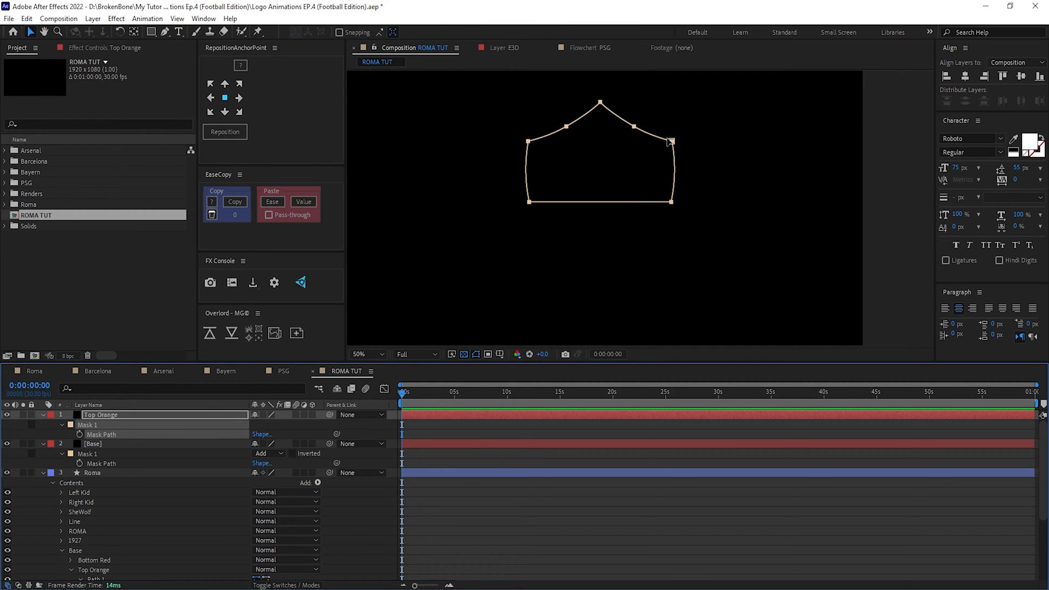
right_click(671, 141)
mouse_move(726, 157)
left_click(817, 172)
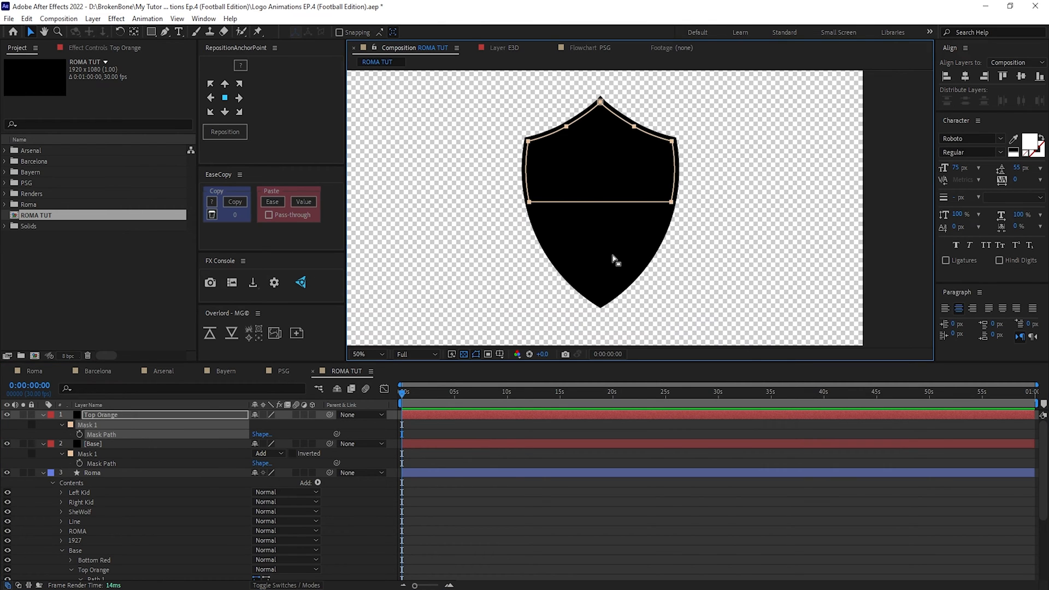
Duplicate the Top Orange solid and rename the copy Bottom Red.
key("u")
key("ctrl+d")
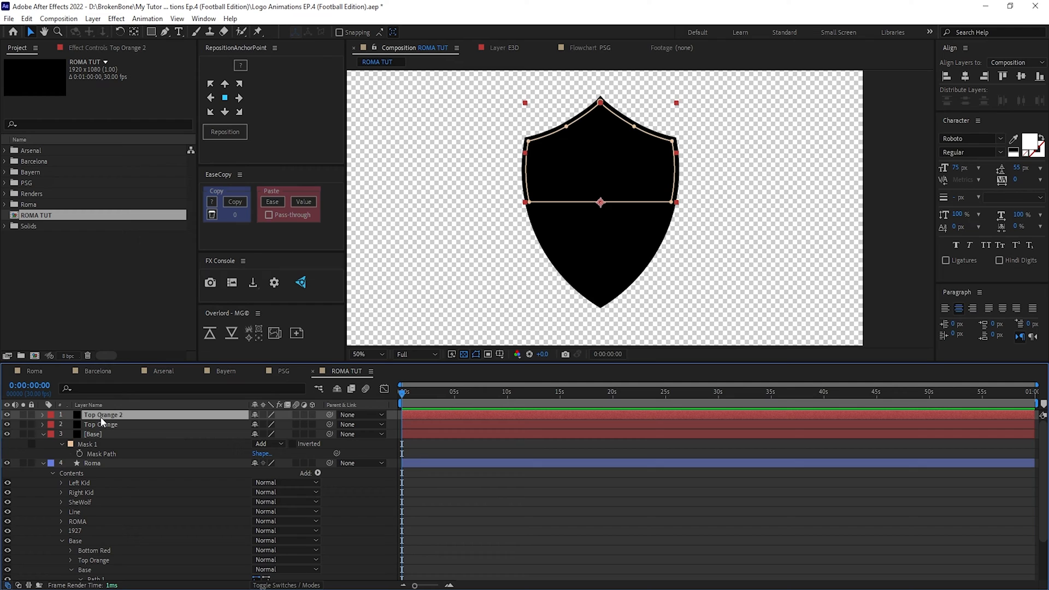
key("Return")
type("Bottom Red")
key("Return")
Replace the Bottom Red solid's mask path with the path copied from the Roma layer's Bottom Red shape, and close the mask.
key("m")
scroll(113, 442, "down", 3)
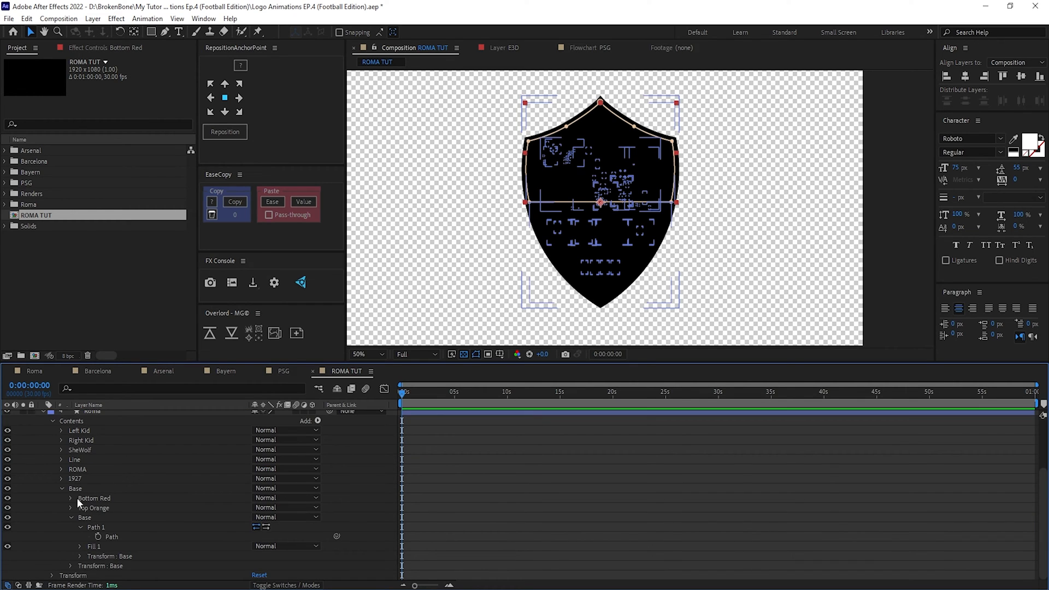
left_click(70, 497)
left_click(80, 507)
left_click(122, 517)
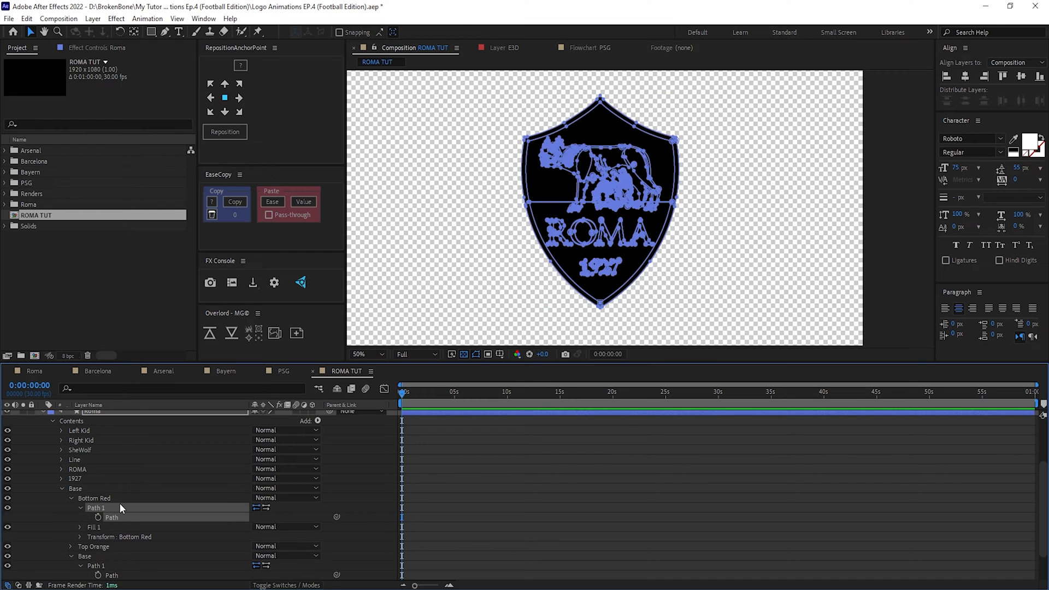
scroll(118, 501, "up", 3)
left_click(103, 434)
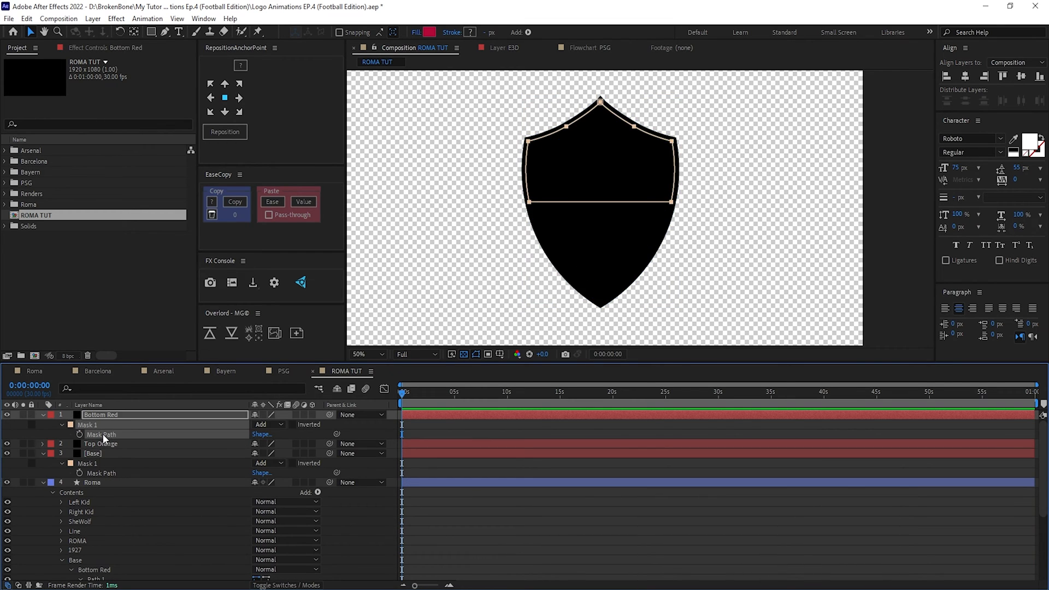
key("ctrl+v")
right_click(692, 218)
left_click(811, 236)
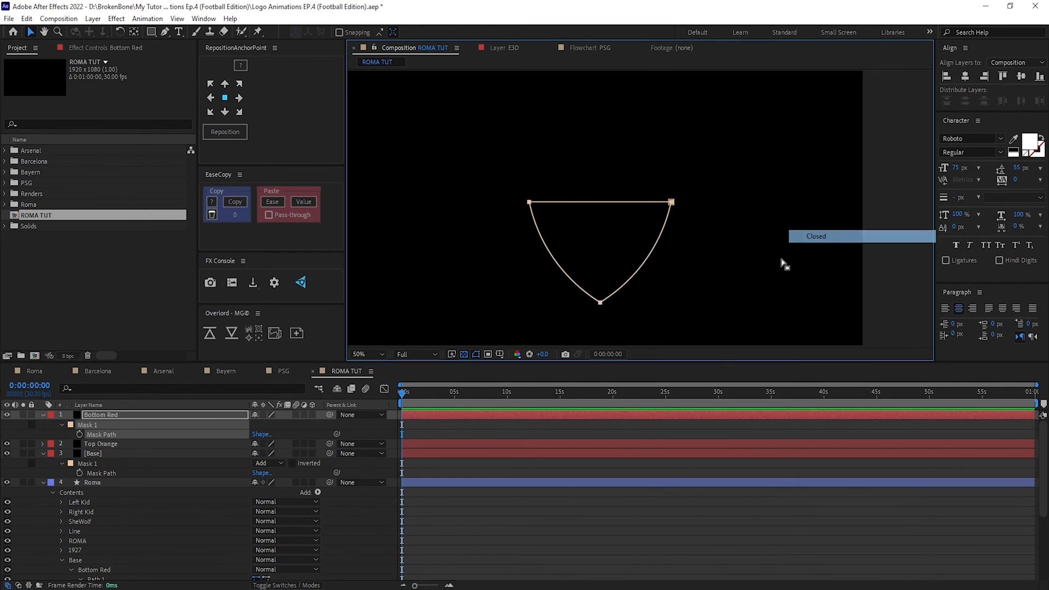
Duplicate the Bottom Red solid and rename the copy Line.
key("ctrl+d")
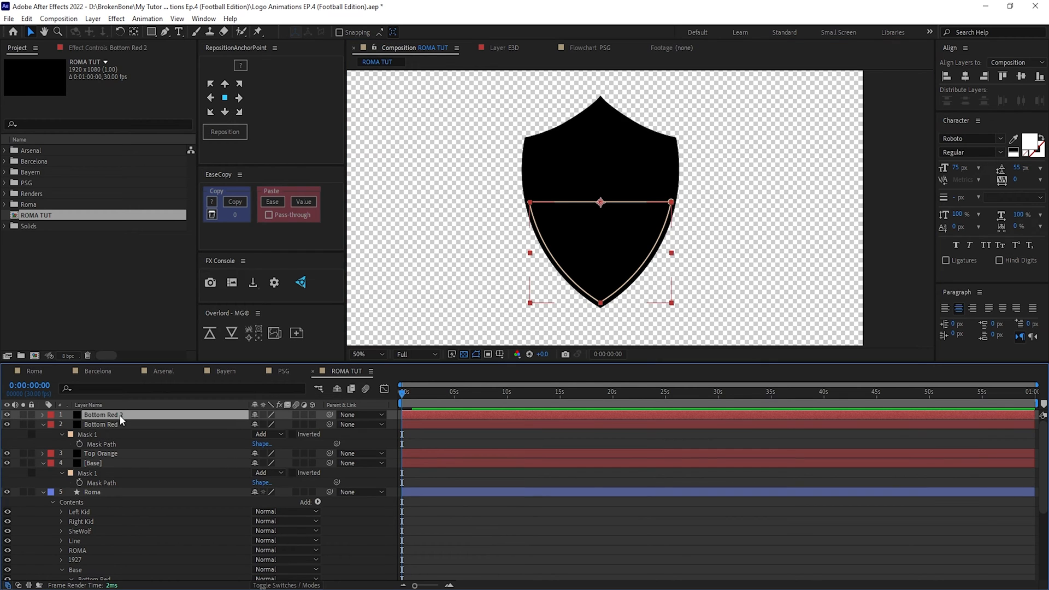
key("Return")
type("Line")
key("Return")
Copy the path of the Roma layer's Line group and paste it into the Line solid's mask path.
key("m")
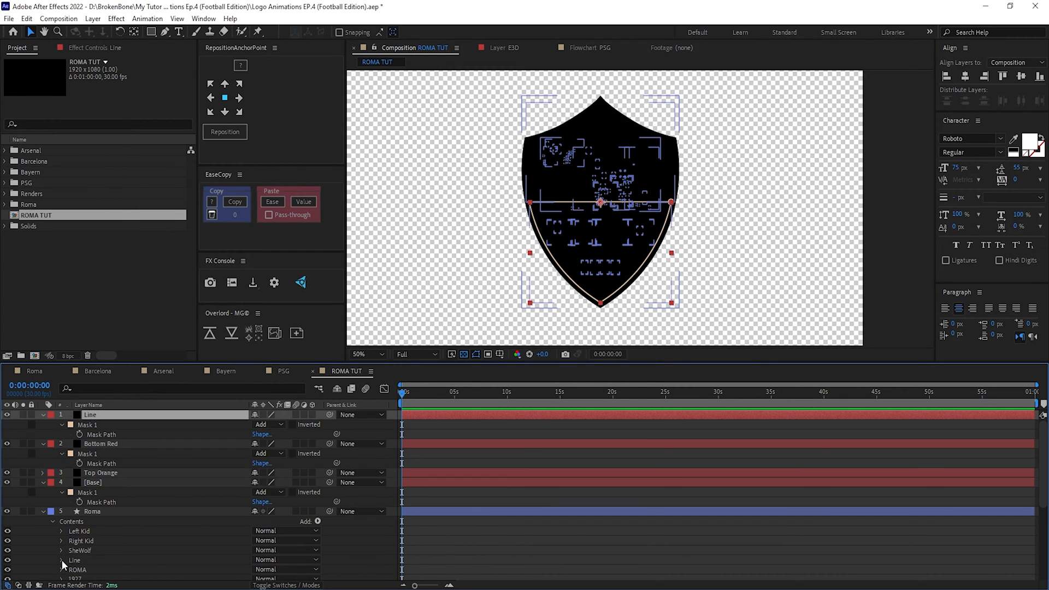
left_click(61, 560)
scroll(63, 562, "down", 1)
left_click(72, 557)
left_click(100, 566)
key("ctrl+c")
scroll(95, 437, "up", 1)
left_click(102, 434)
key("ctrl+v")
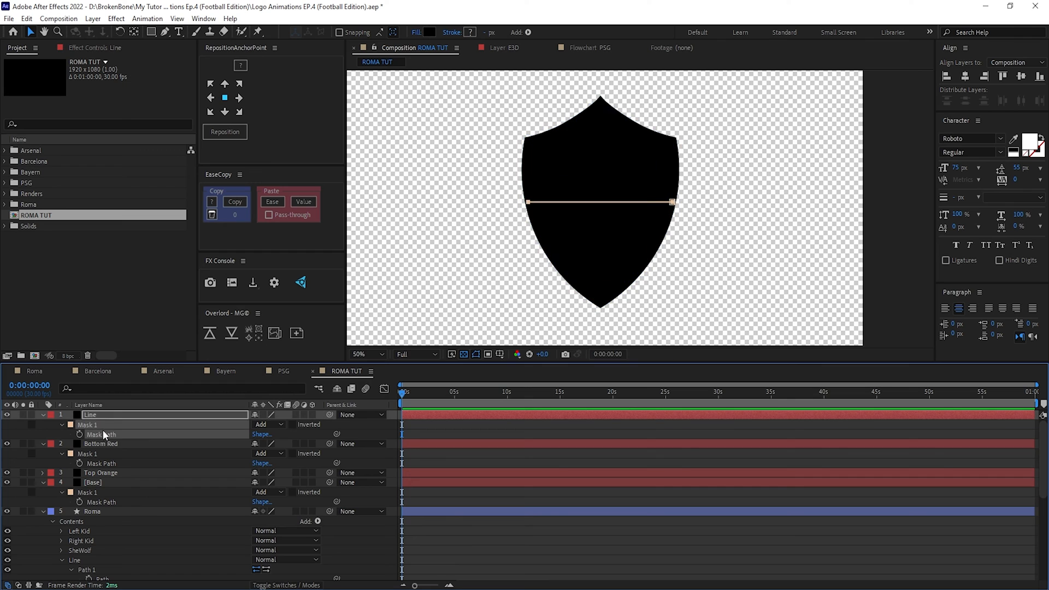
Duplicate the Line solid and rename the copy R.
left_click(90, 415)
key("ctrl+d")
key("Return")
type("R")
key("Return")
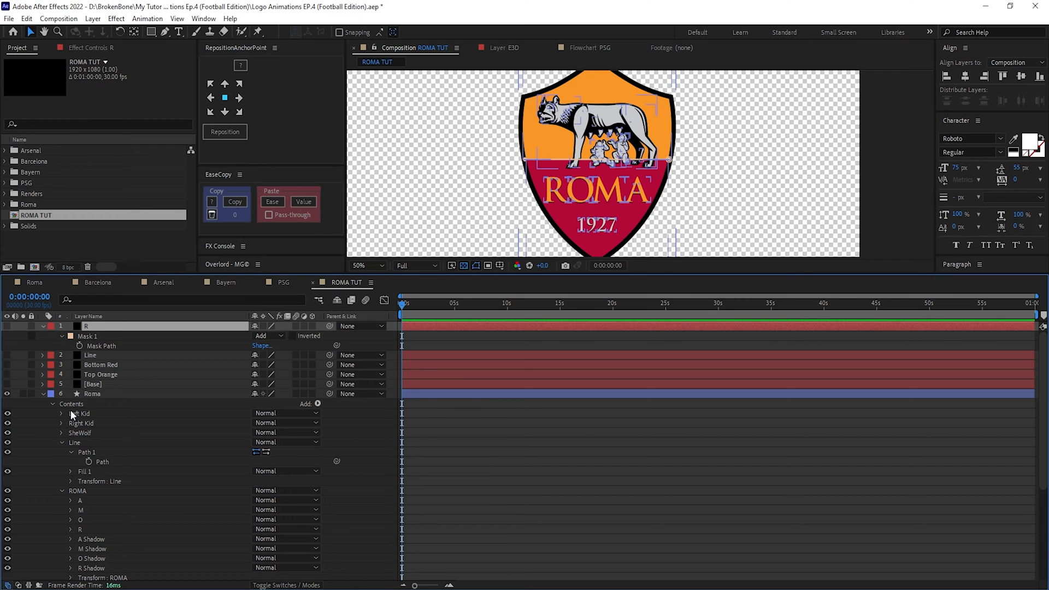
Copy Path 1 of the R group in the Roma layer and paste it into the R solid's mask path.
left_click(70, 529)
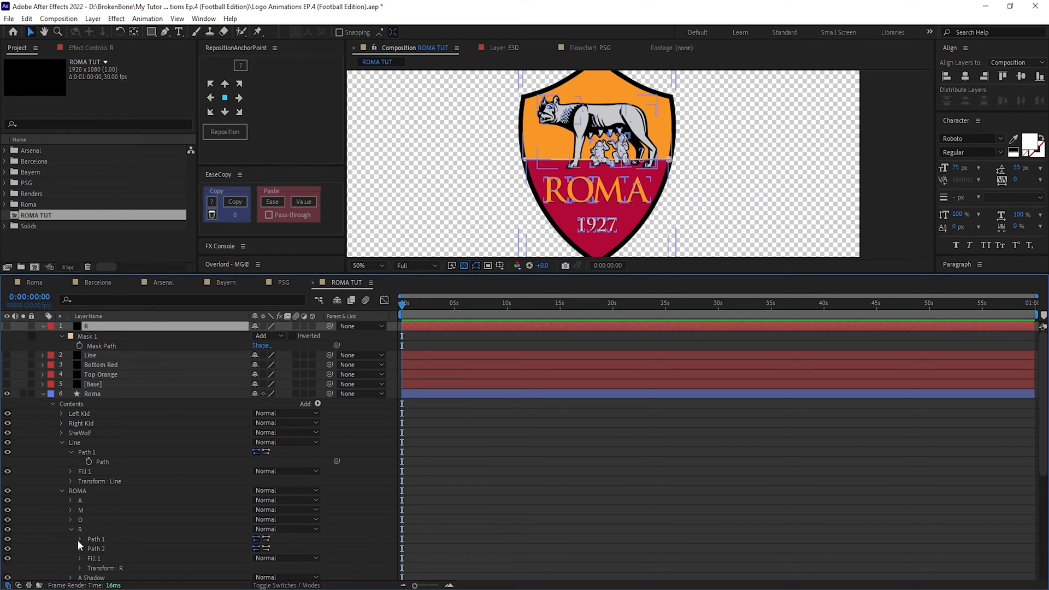
left_click(81, 539)
left_click(79, 559)
left_click(112, 548)
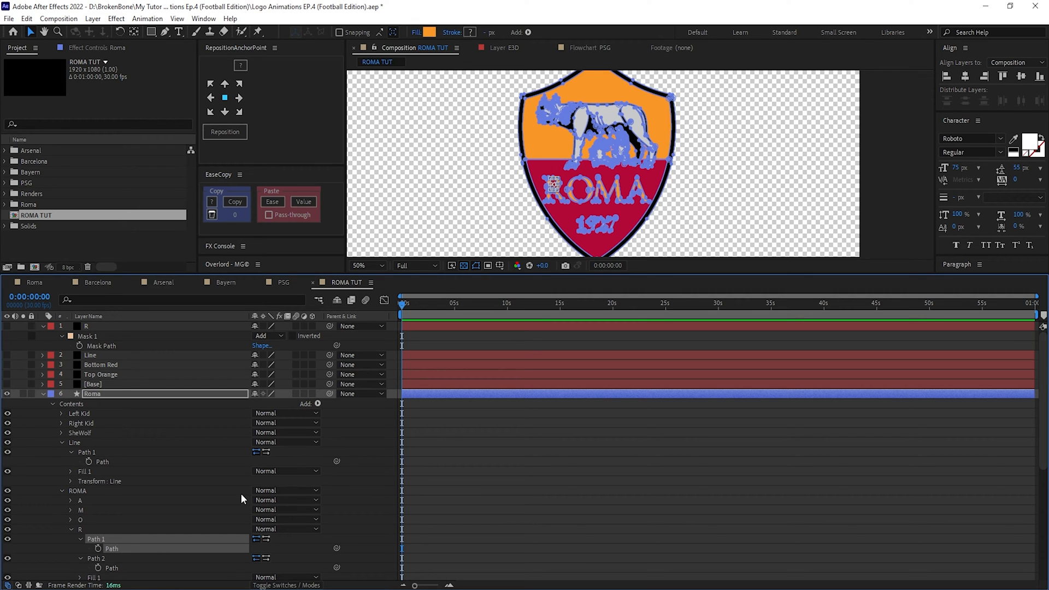
left_click(101, 346)
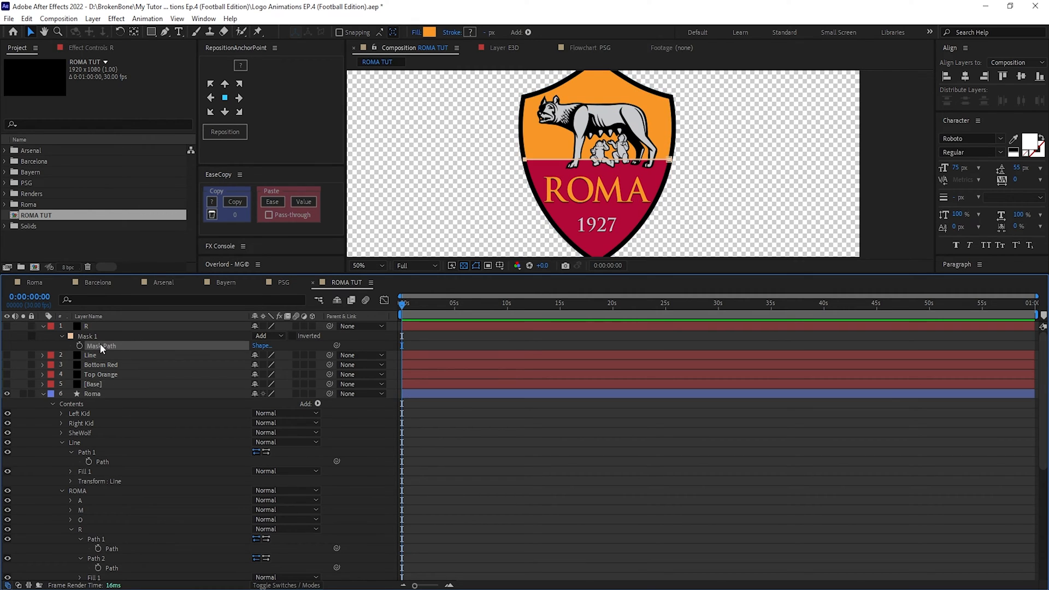
Duplicate the R solid's mask and replace the Mask 1 path with Path 2 copied from the Roma layer's R group.
left_click(112, 568)
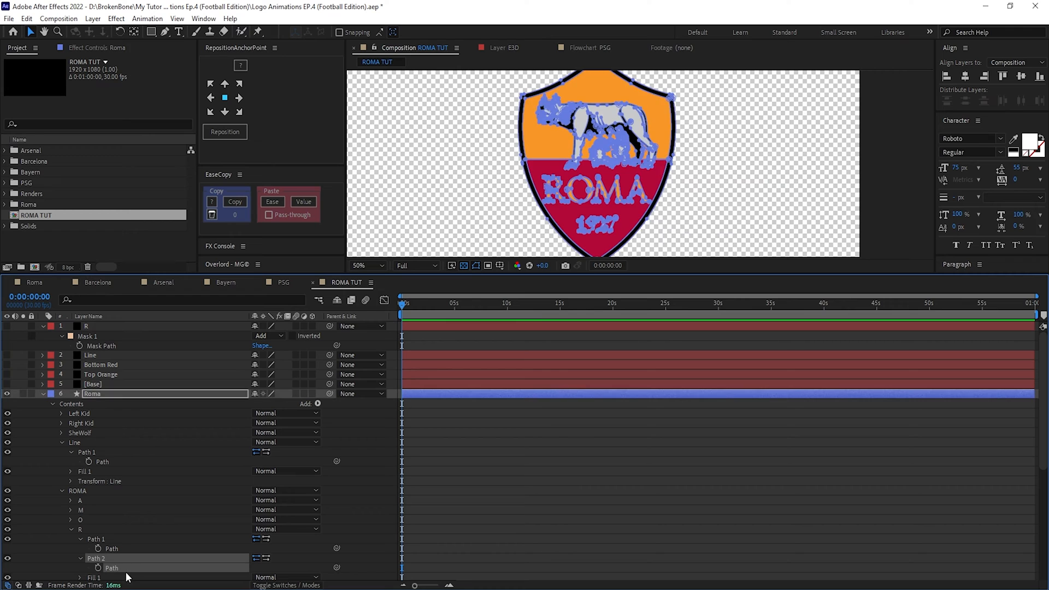
left_click(95, 338)
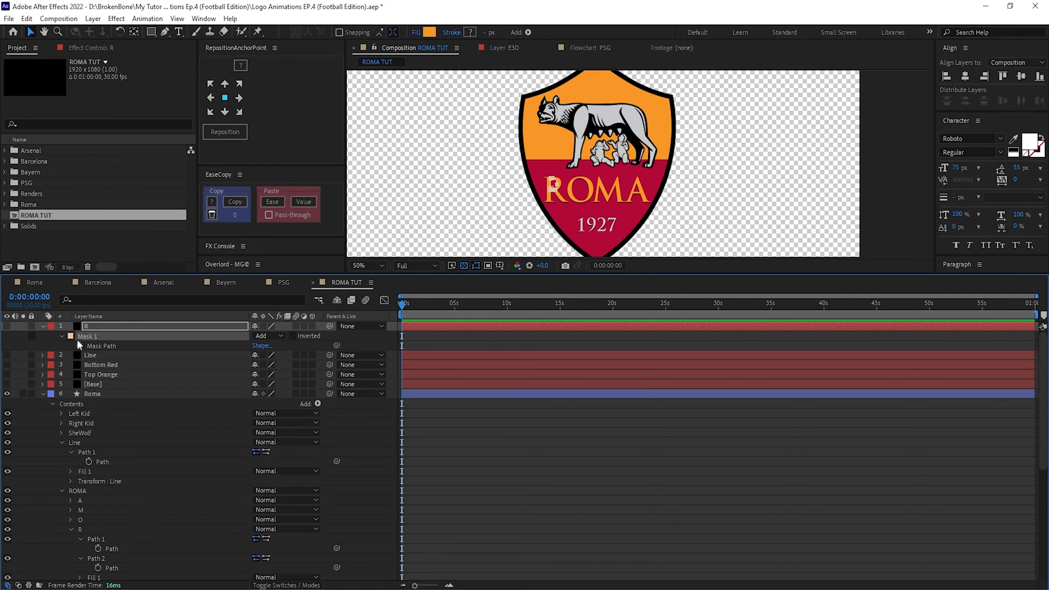
key("ctrl+v")
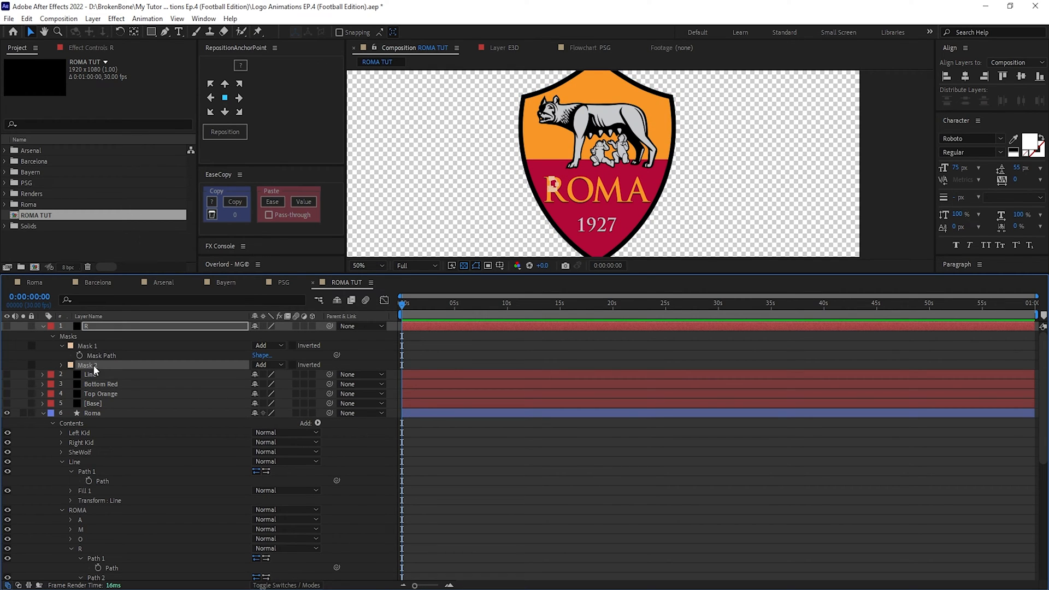
left_click(108, 355)
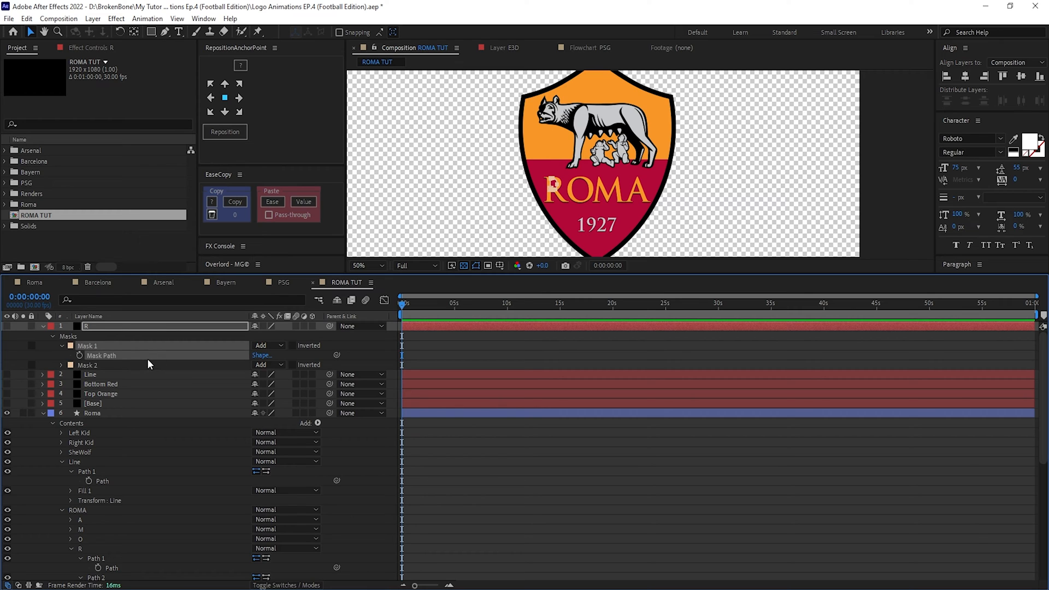
key("ctrl+v")
Set the R solid's Mask 2 to Subtract and make the solid visible without its mask outlines.
scroll(560, 202, "up", 1)
left_click_drag(487, 205, 590, 117)
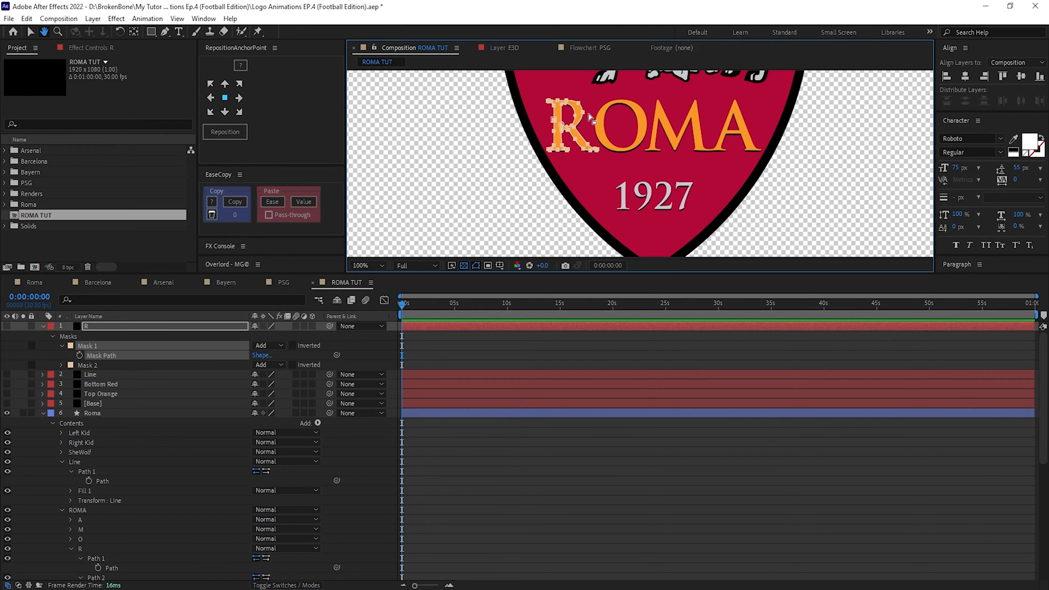
left_click(99, 366)
left_click_drag(633, 164, 605, 214)
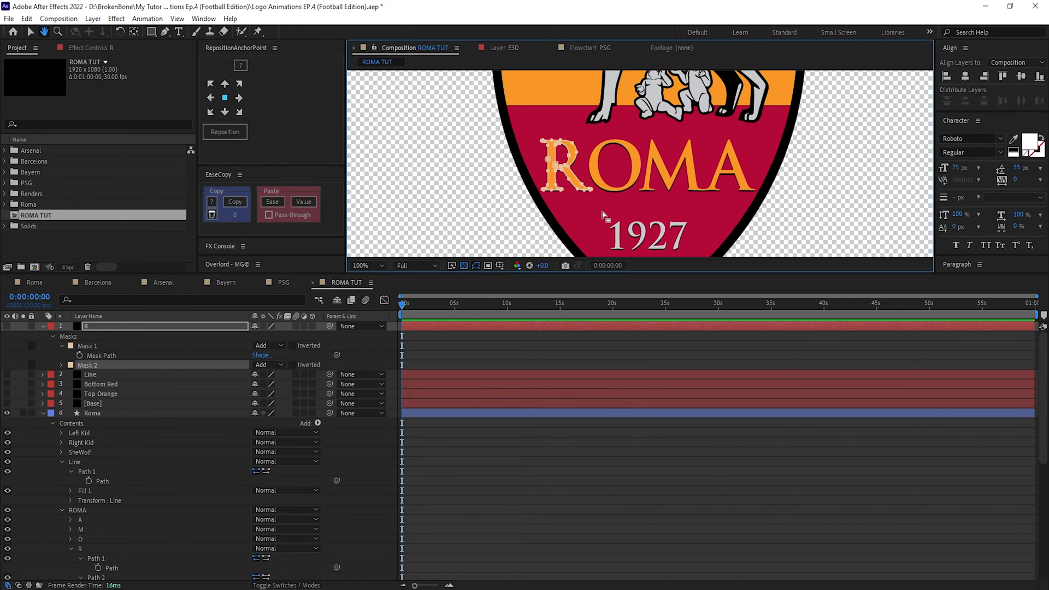
left_click(263, 365)
left_click(276, 399)
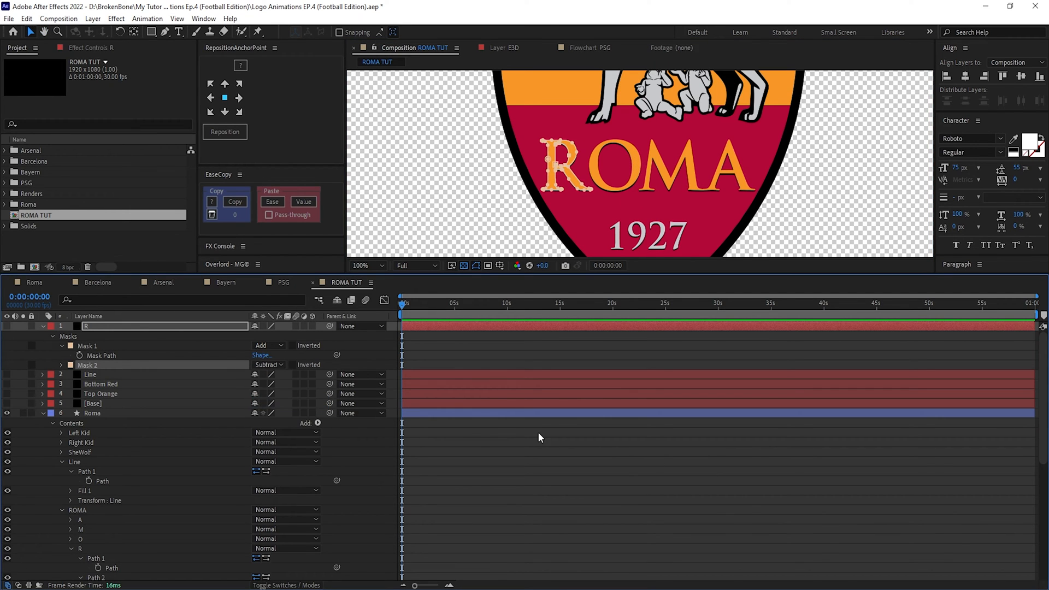
left_click(7, 326)
key("ctrl+shift+h")
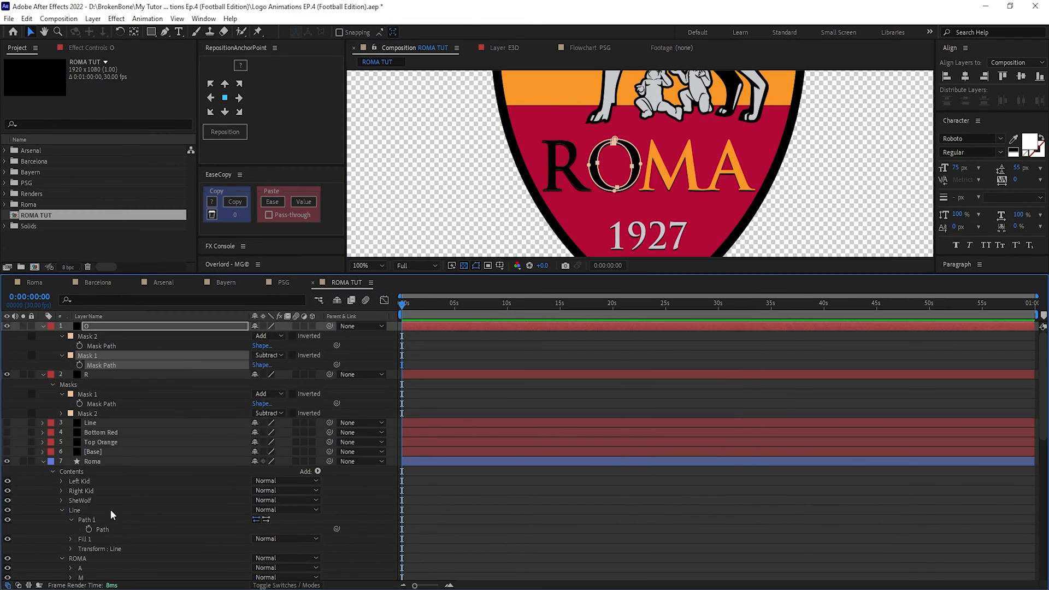
left_click(268, 345)
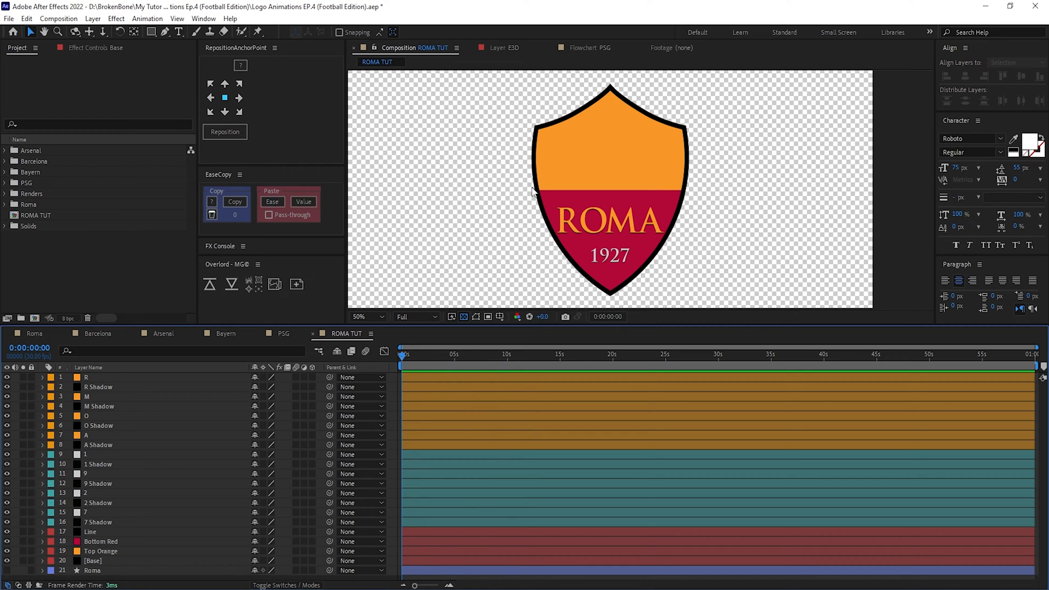
Show and solo the Roma shape layer and expand its contents.
left_click(7, 570)
left_click(23, 570)
left_click(42, 570)
scroll(137, 507, "down", 3)
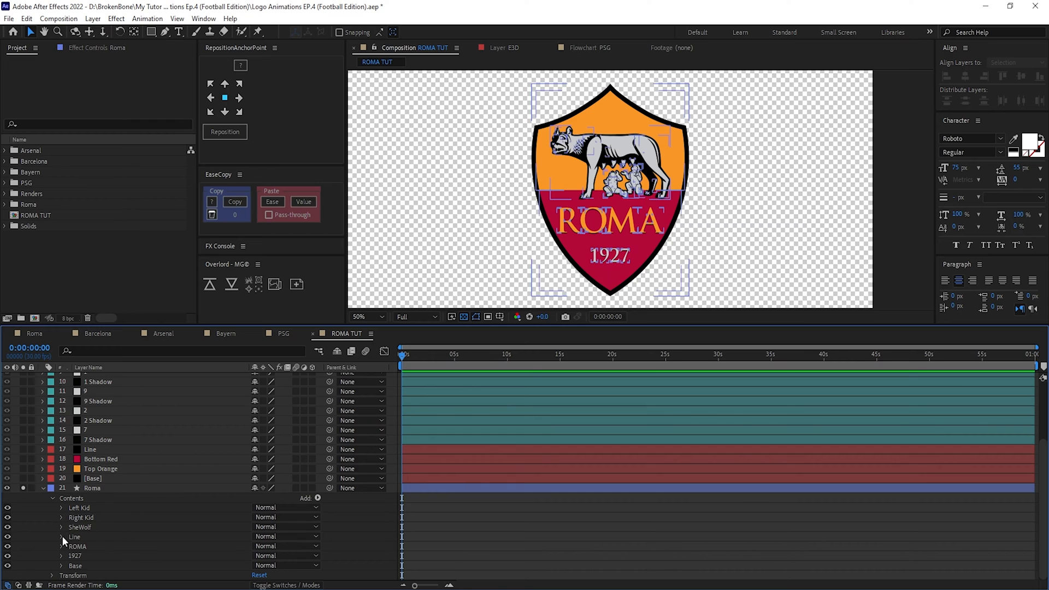
Expand the SheWolf group and the SheWolf shape nested after Group 24, revealing the paths inside Path 1 and Path 2.
left_click(60, 527)
scroll(107, 499, "down", 5)
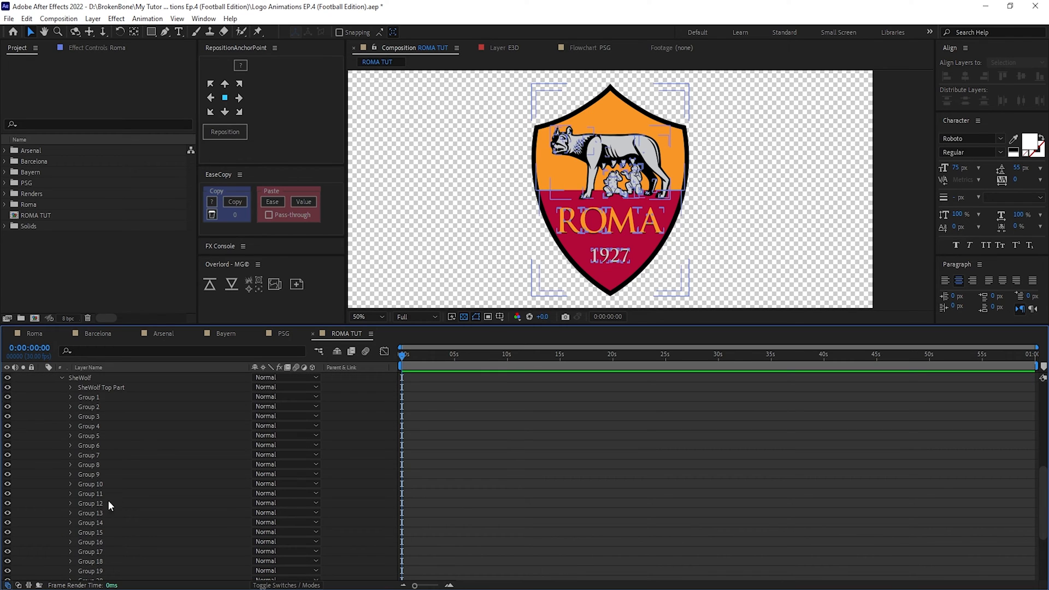
left_click(98, 388)
scroll(111, 483, "down", 4)
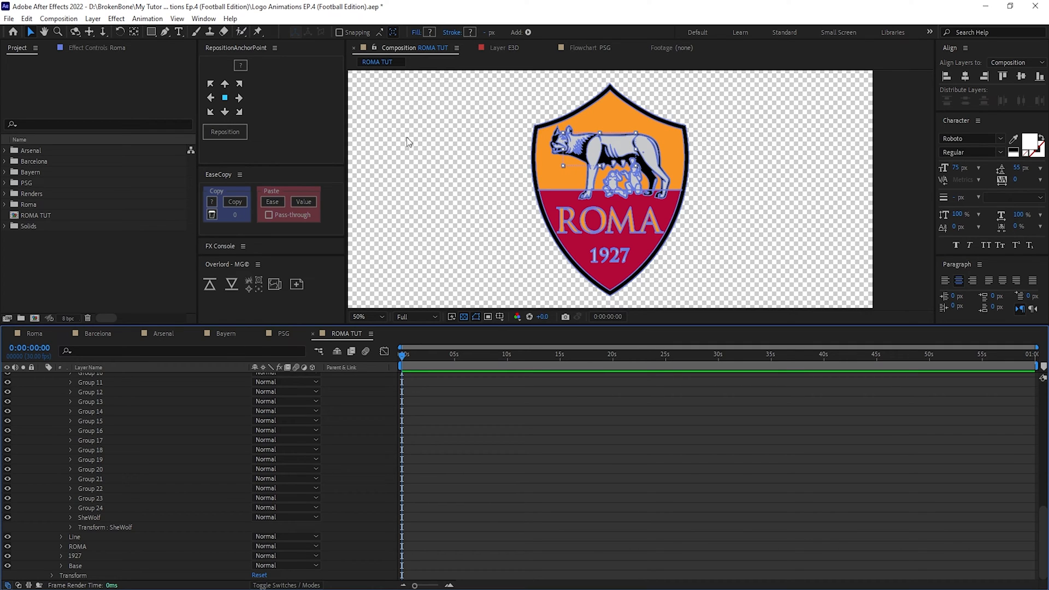
left_click(70, 518)
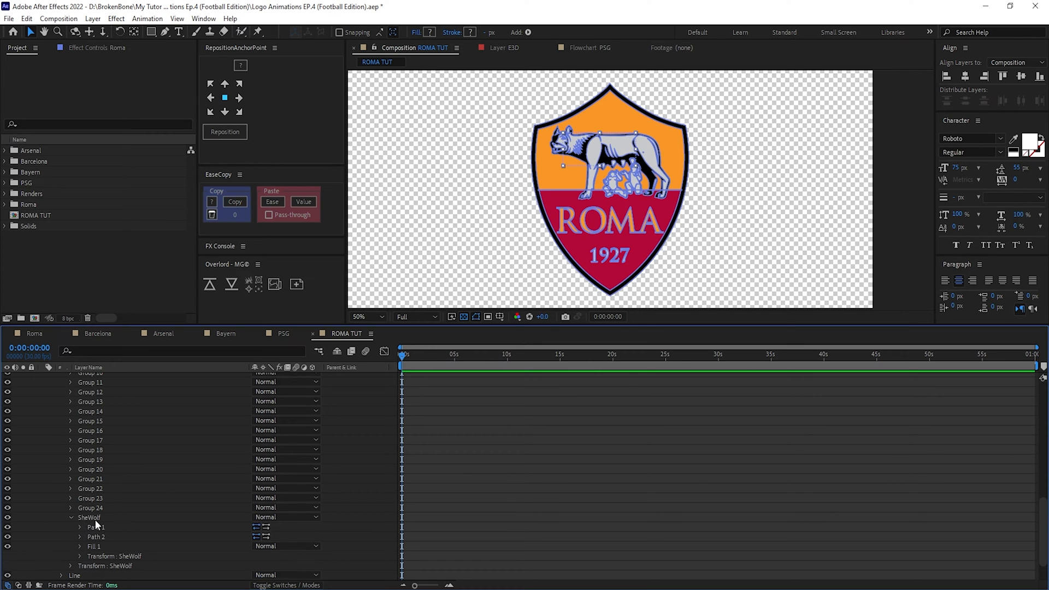
left_click(90, 518)
scroll(661, 175, "up", 2)
key("h")
left_click_drag(672, 104, 678, 143)
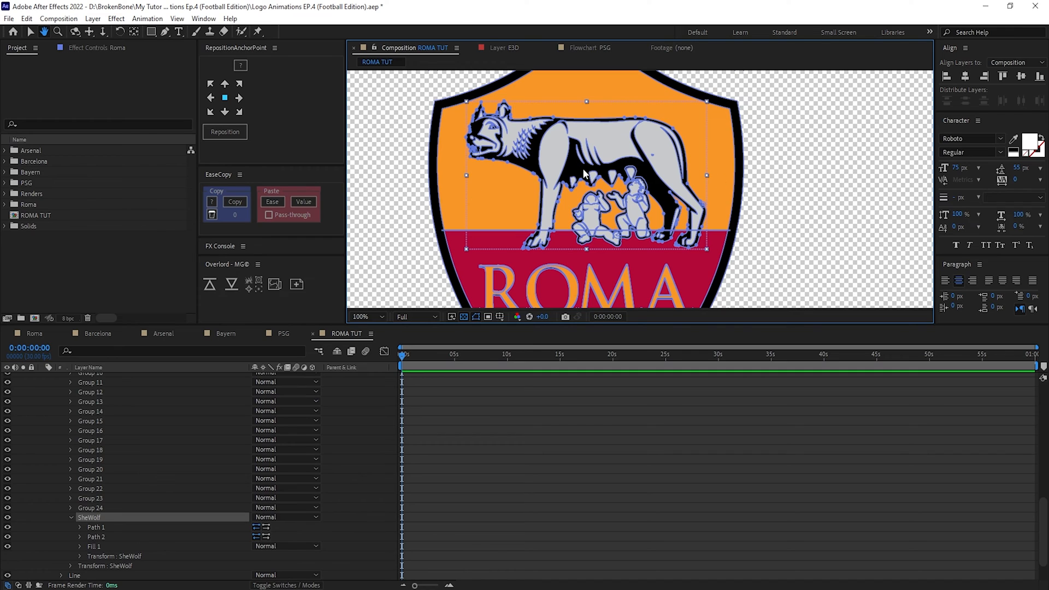
key("v")
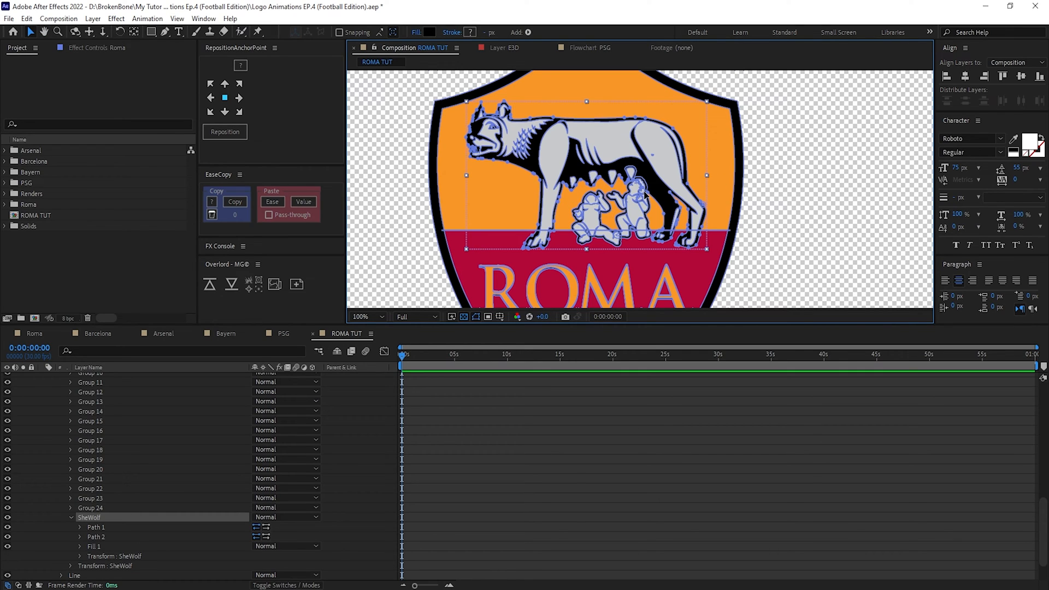
left_click(80, 527)
left_click(80, 546)
Duplicate the orange R solid and rename the copy SheWolf Base.
scroll(91, 394, "up", 10)
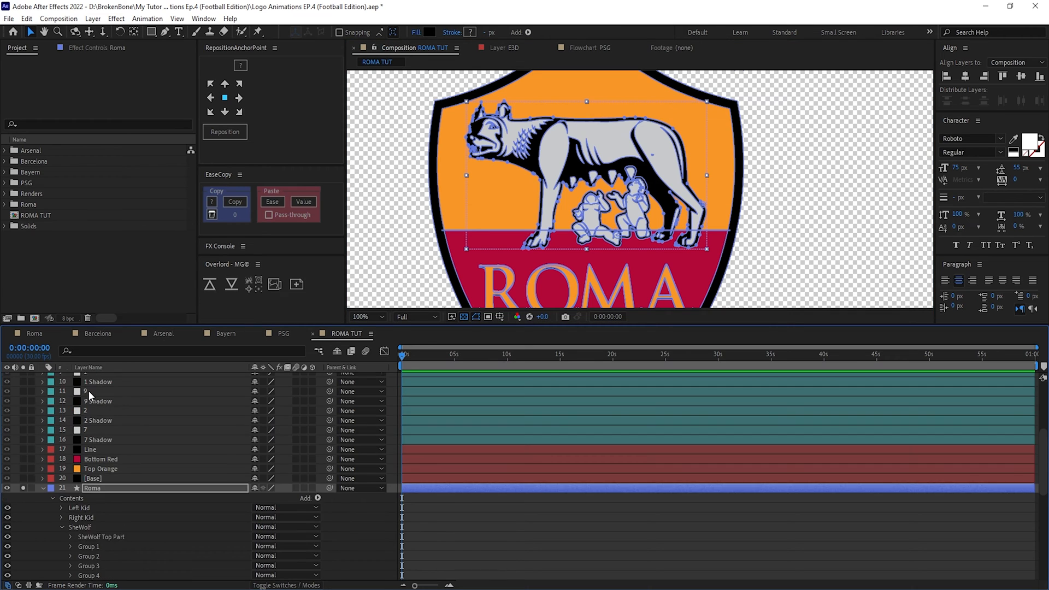
left_click(94, 378)
key("ctrl+d")
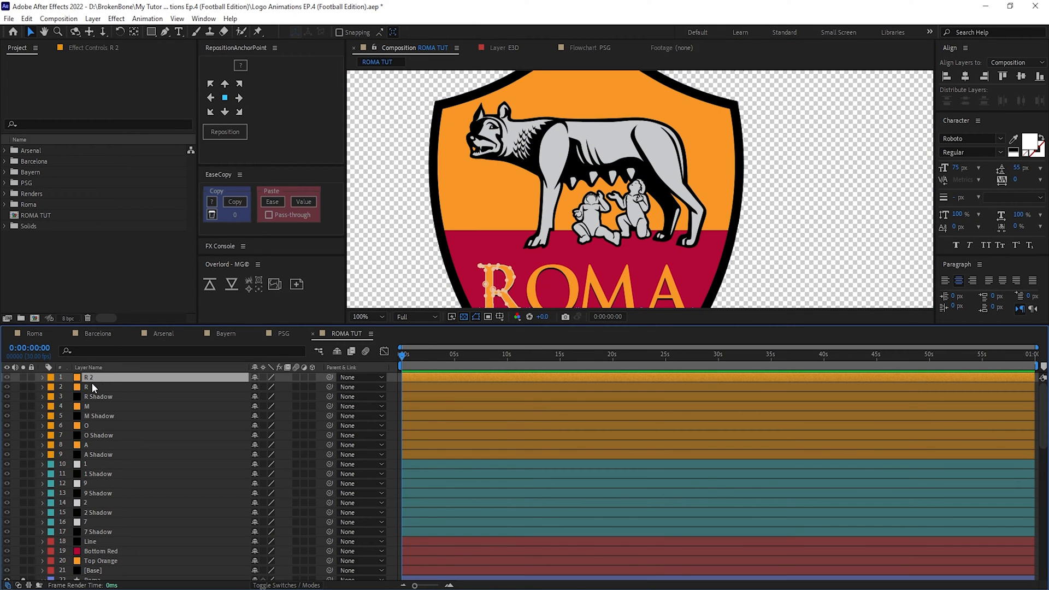
key("Return")
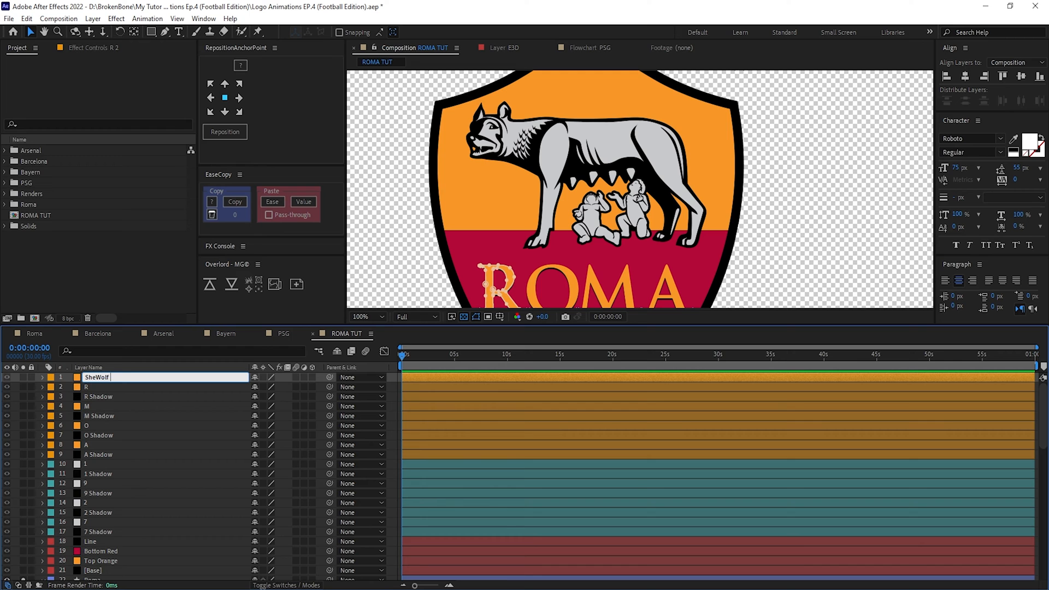
key("Return")
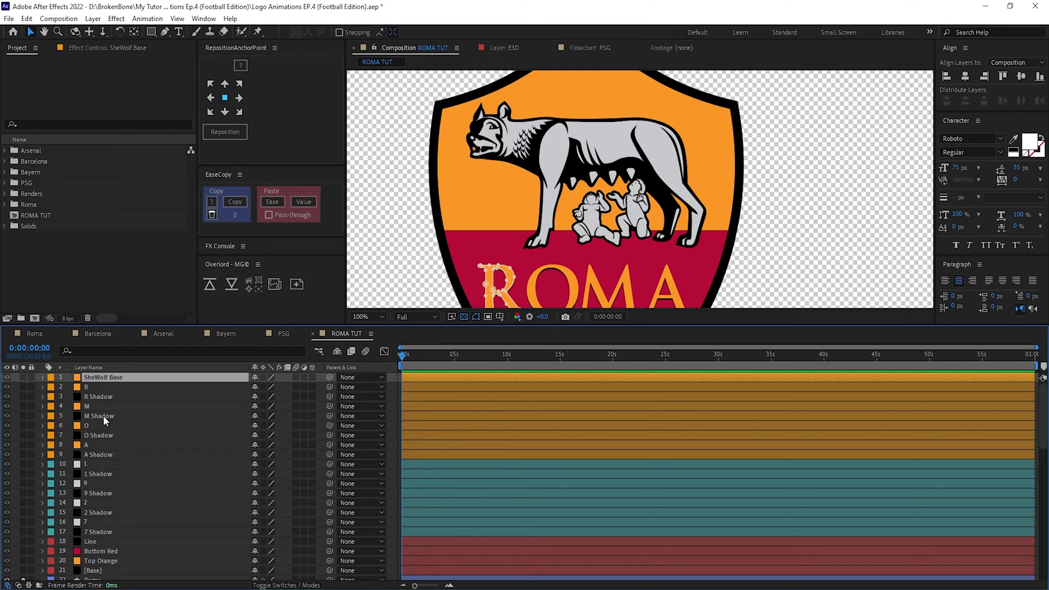
Copy Path 2 of the nested SheWolf shape and paste it into the Mask 1 path of the SheWolf Base solid.
key("grave")
key("grave")
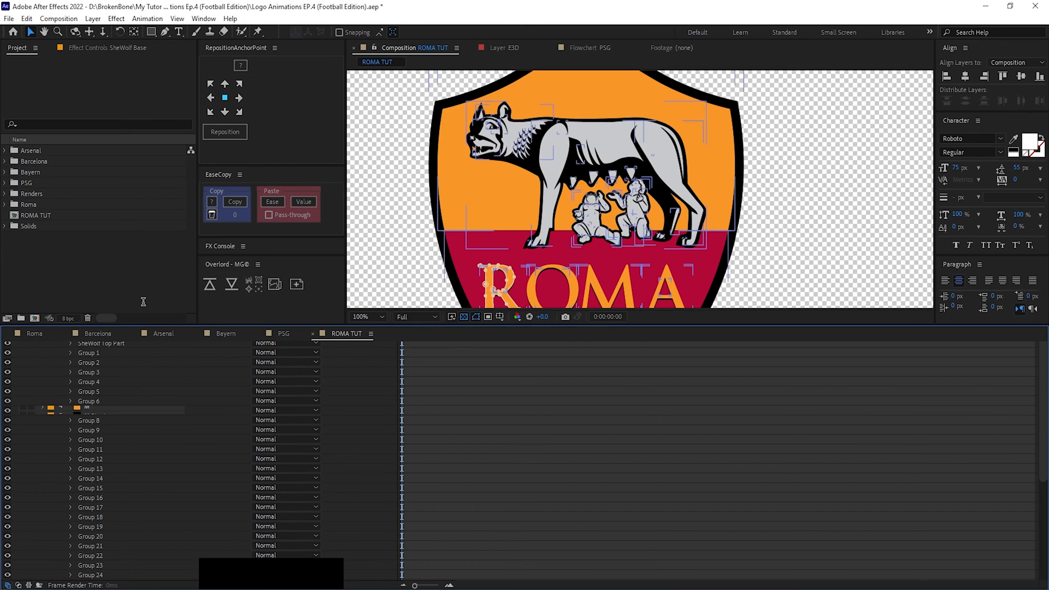
key("grave")
key("grave")
key("grave")
key("grave")
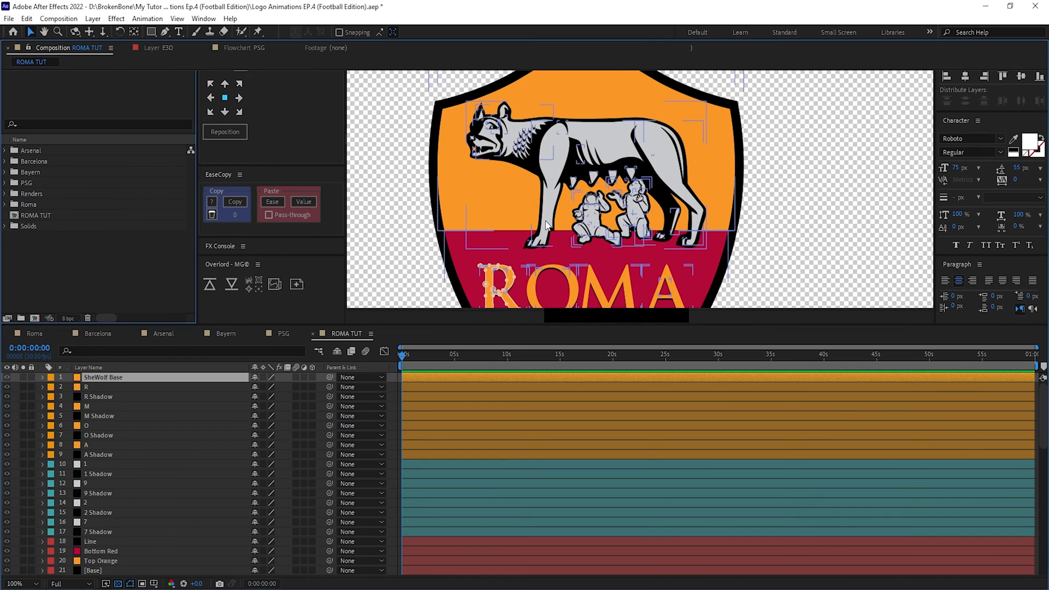
key("grave")
scroll(96, 431, "down", 4)
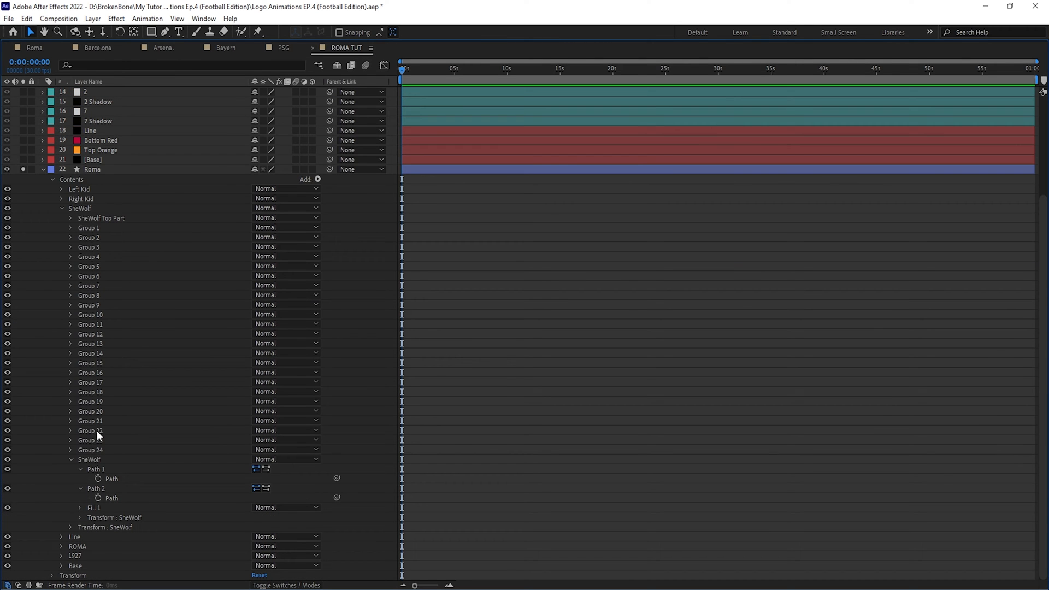
left_click(114, 499)
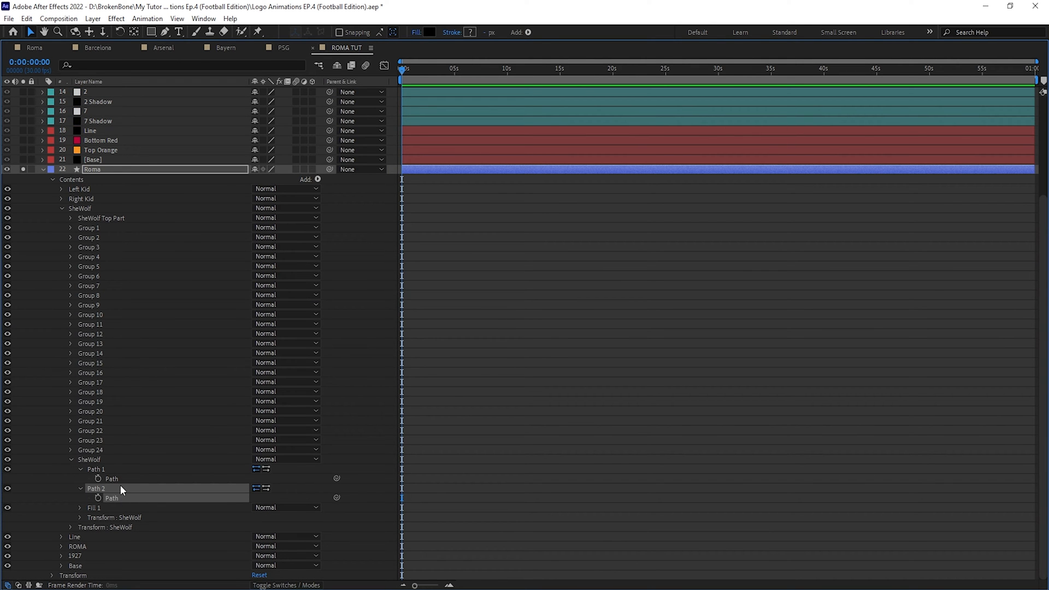
scroll(124, 385, "up", 5)
left_click(108, 92)
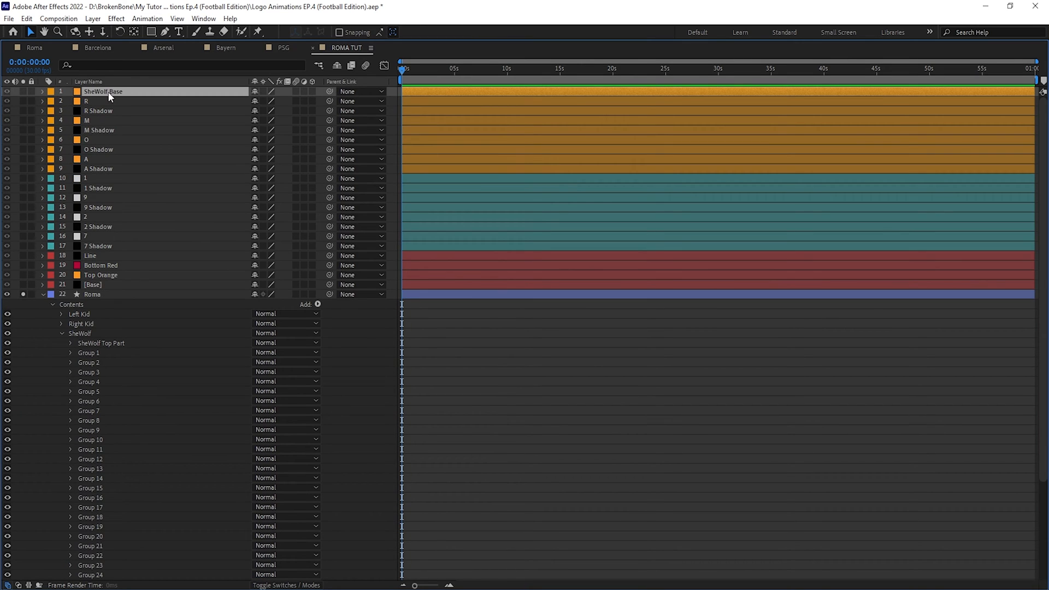
key("m")
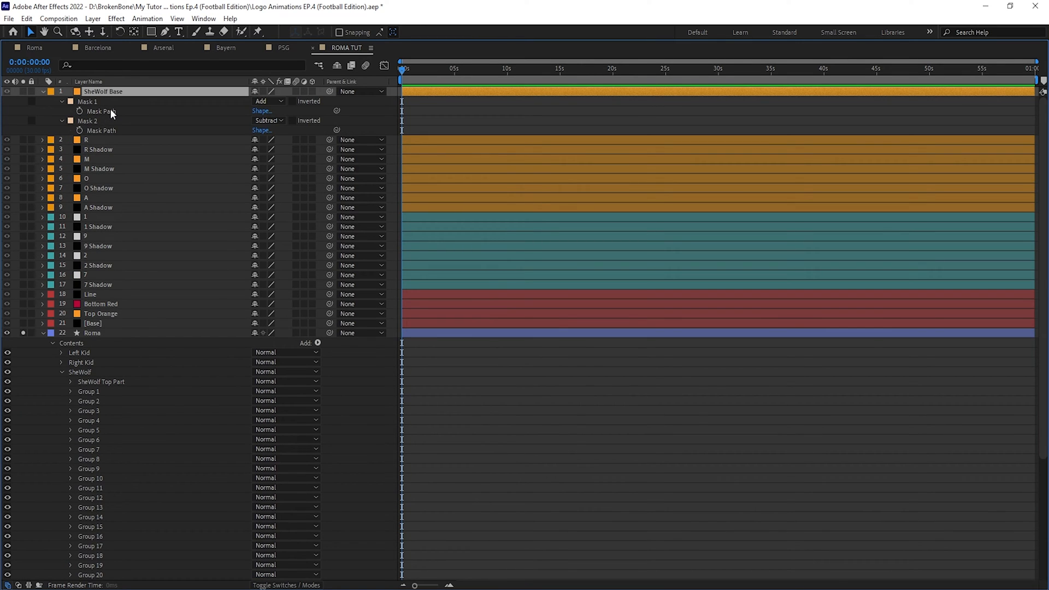
left_click(111, 109)
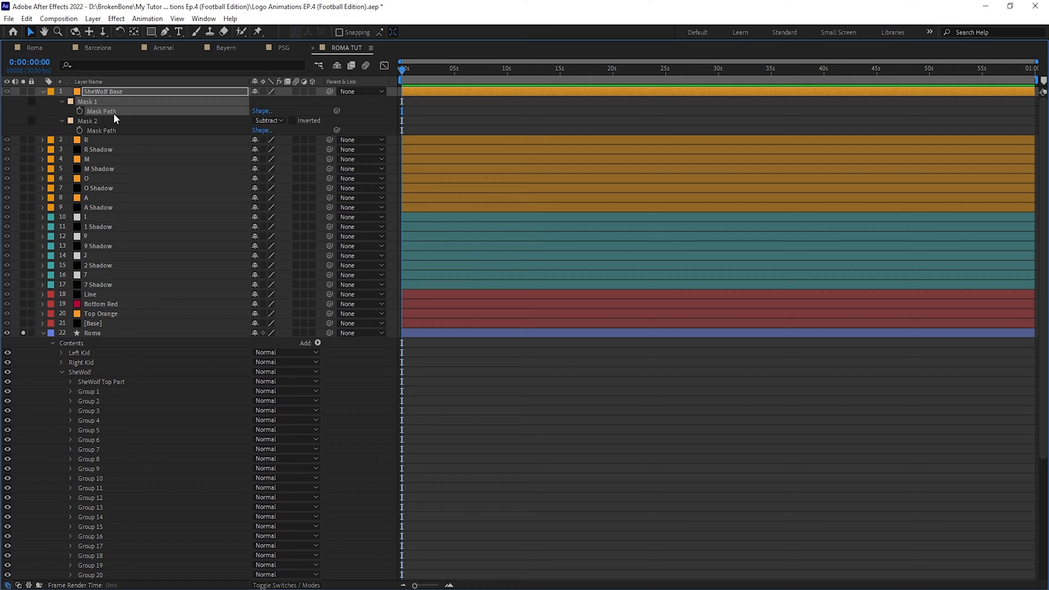
key("grave")
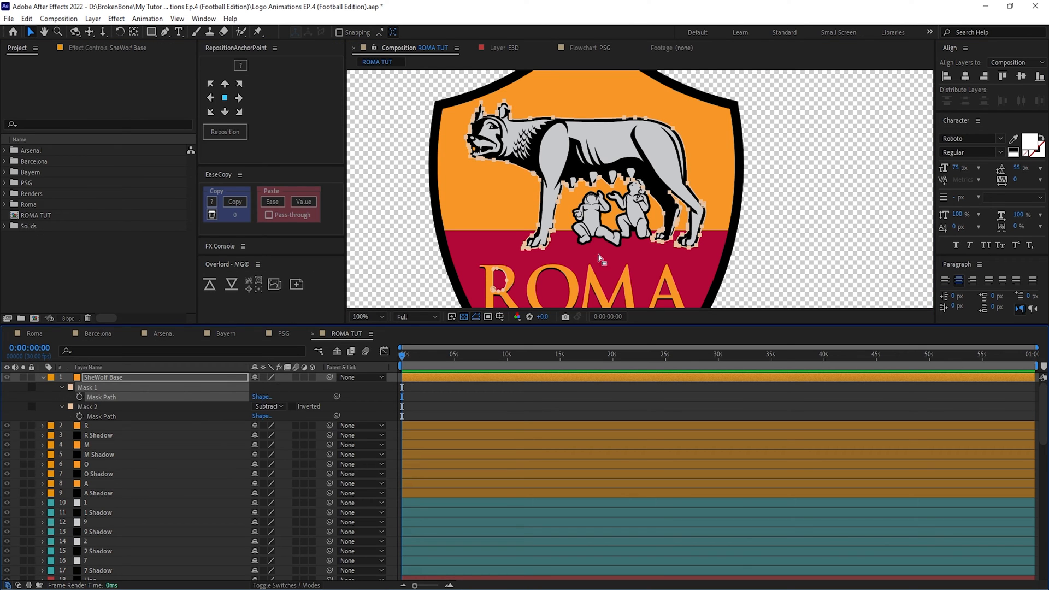
Set the SheWolf Base solid's Mask 1 path to Closed.
right_click(554, 118)
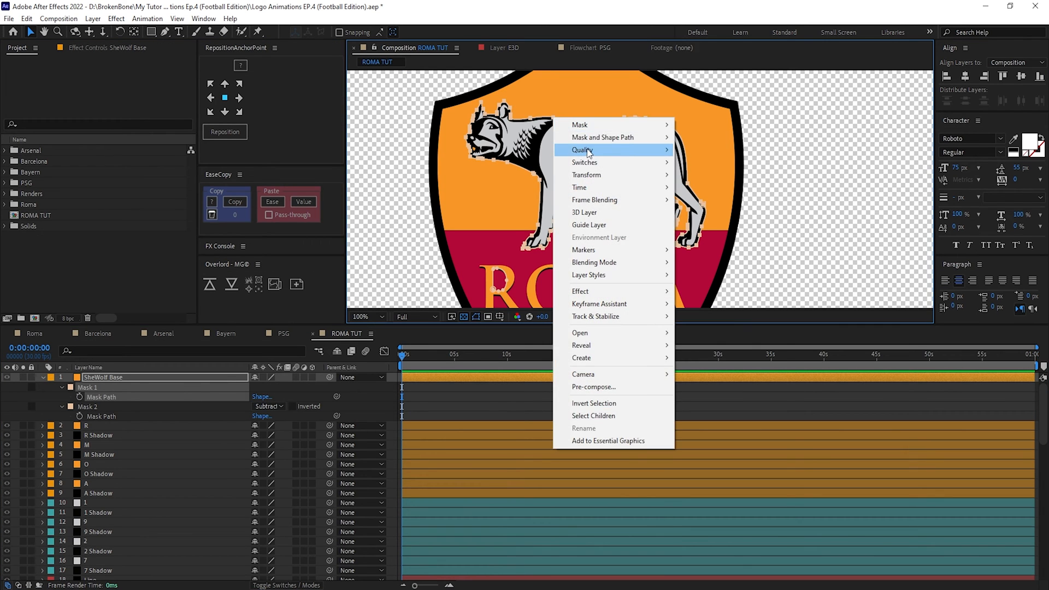
mouse_move(644, 139)
left_click(725, 152)
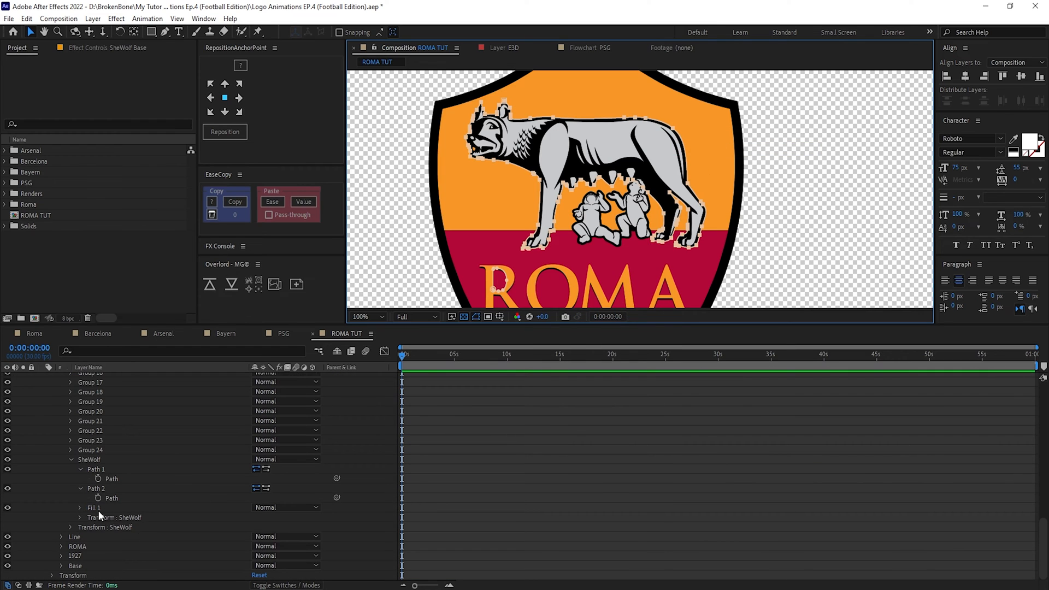
Copy Path 1 of the nested SheWolf shape and paste it into the SheWolf Base solid's Mask 2 path.
left_click(115, 479)
key("ctrl+a")
scroll(126, 442, "up", 10)
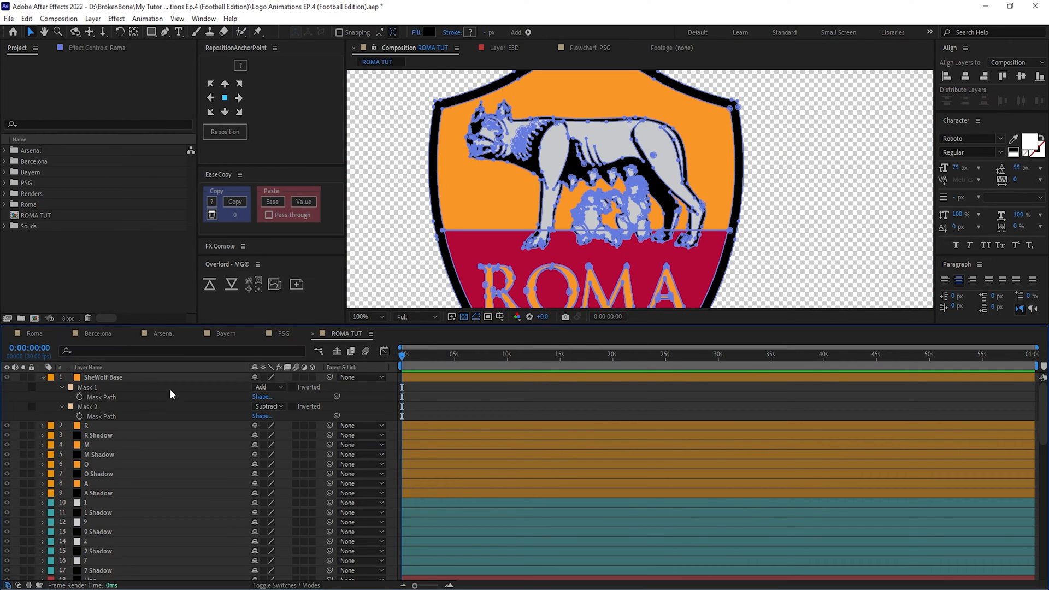
left_click(111, 417)
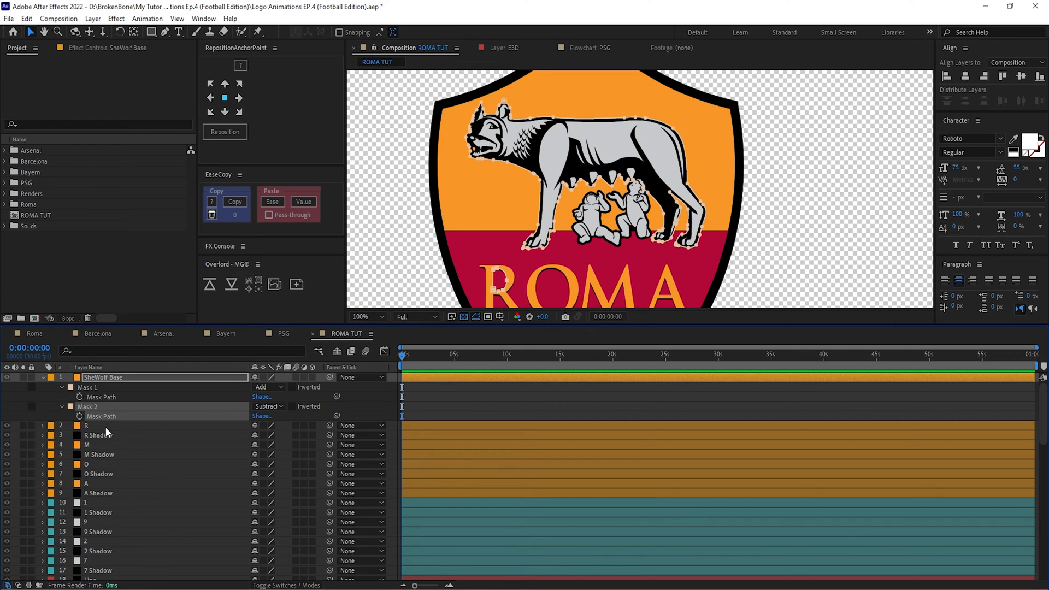
Set the SheWolf Base solid's Mask 2 path to Closed.
right_click(475, 153)
mouse_move(522, 173)
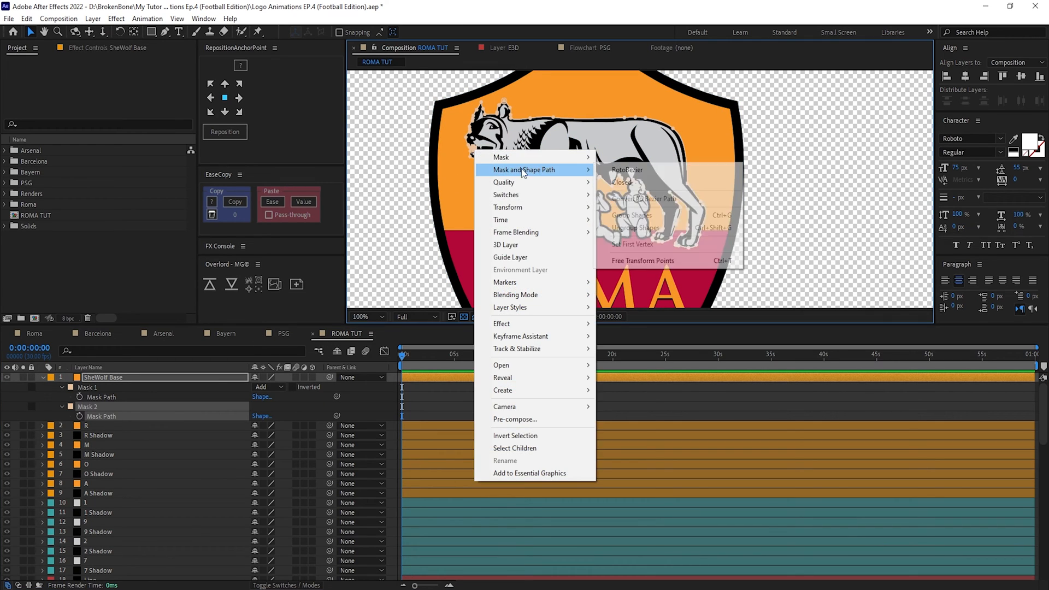
left_click(411, 340)
left_click(270, 406)
left_click(265, 417)
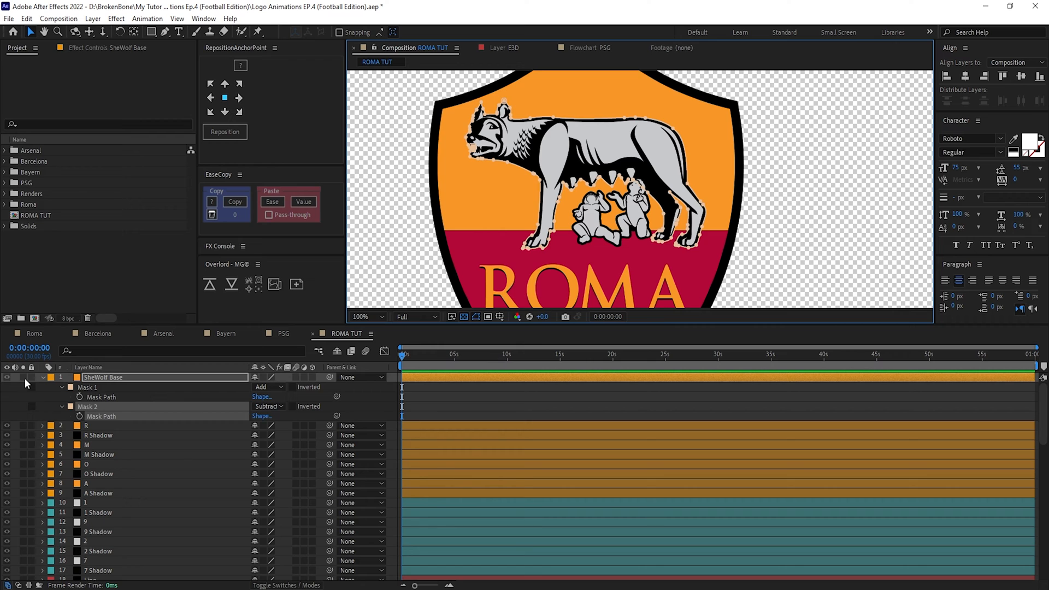
Solo the SheWolf Base layer and inspect the cutout at the she-wolf's mouth.
scroll(100, 472, "down", 8)
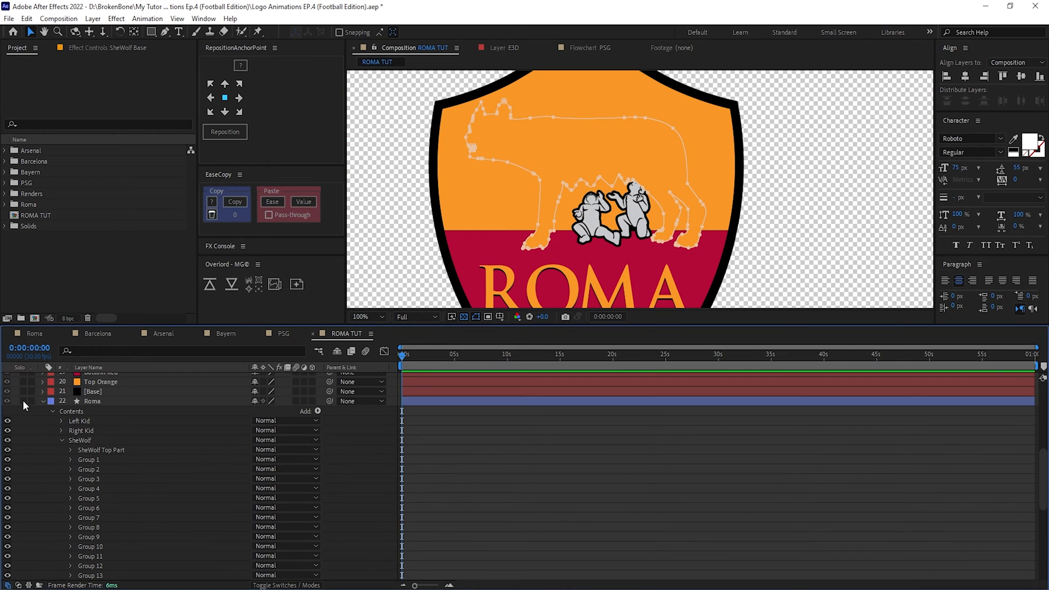
left_click(21, 400)
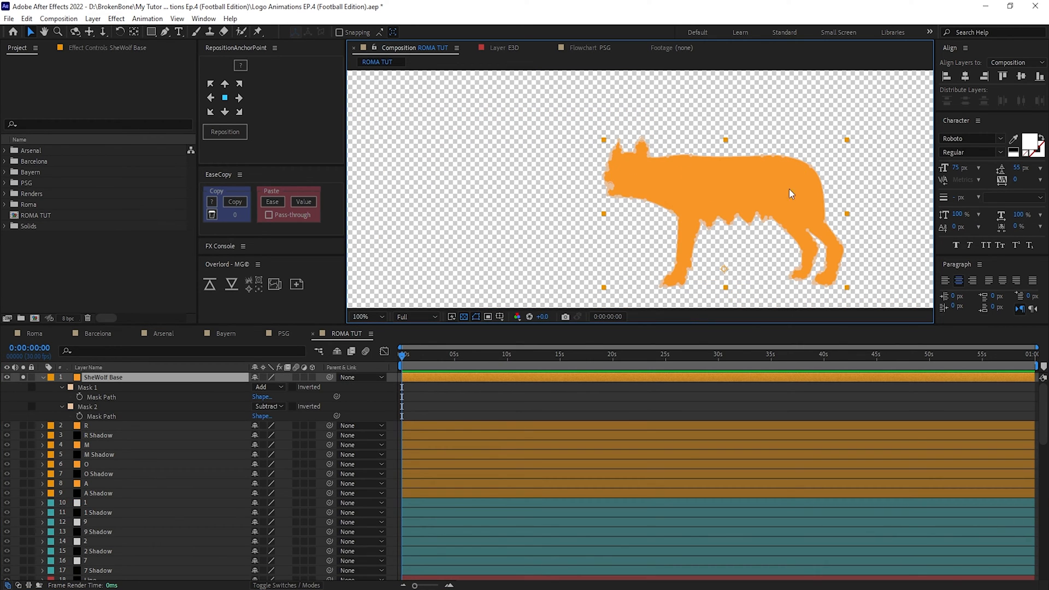
scroll(625, 194, "up", 5)
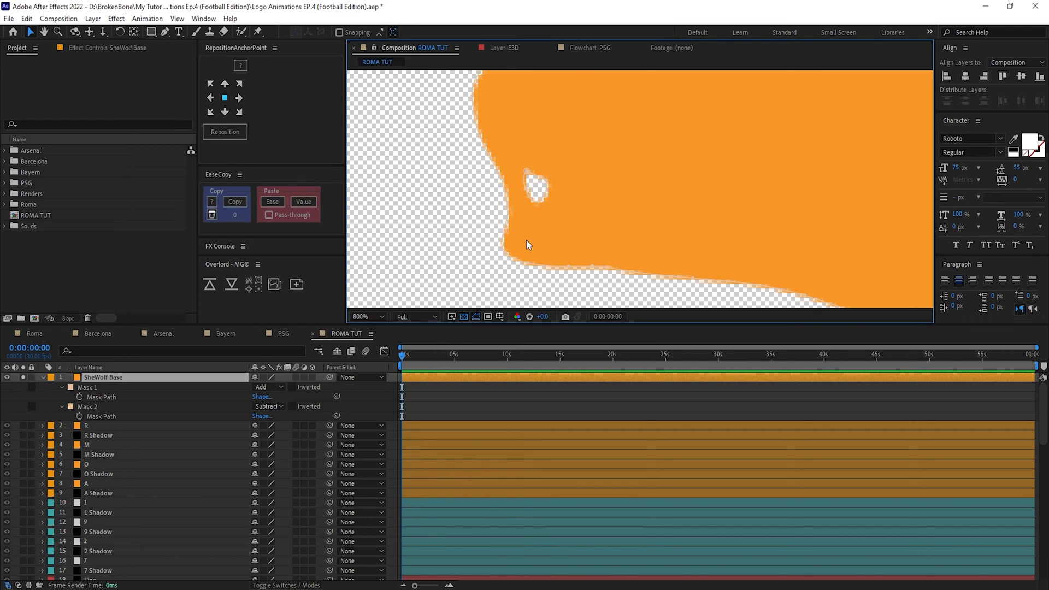
scroll(527, 243, "down", 8)
scroll(635, 219, "up", 2)
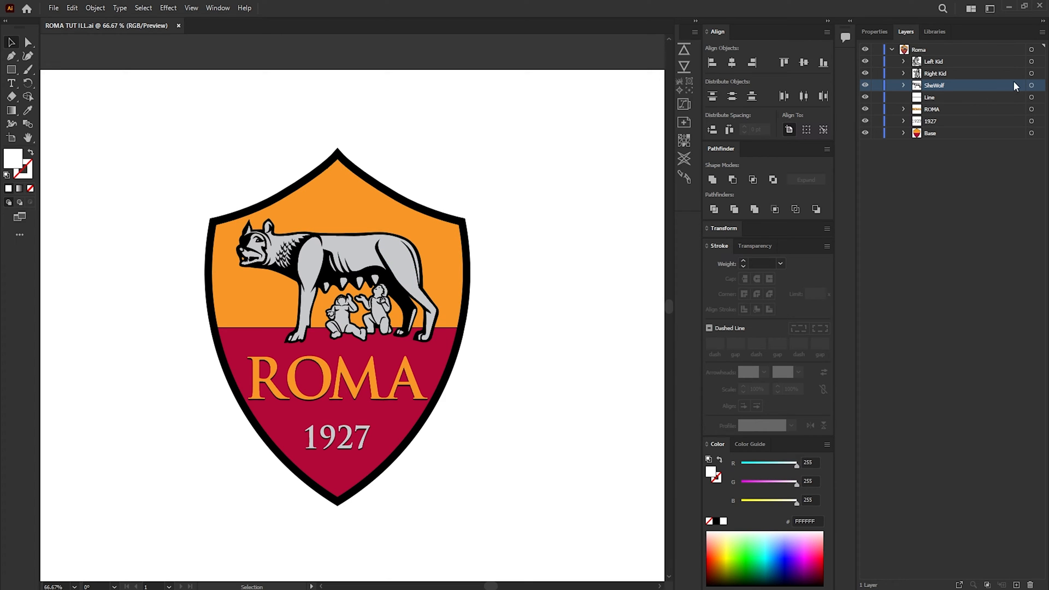
Switch to Illustrator, set up an export of the SheWolf group and name the asset SheWOlf TUT.
left_click(1031, 86)
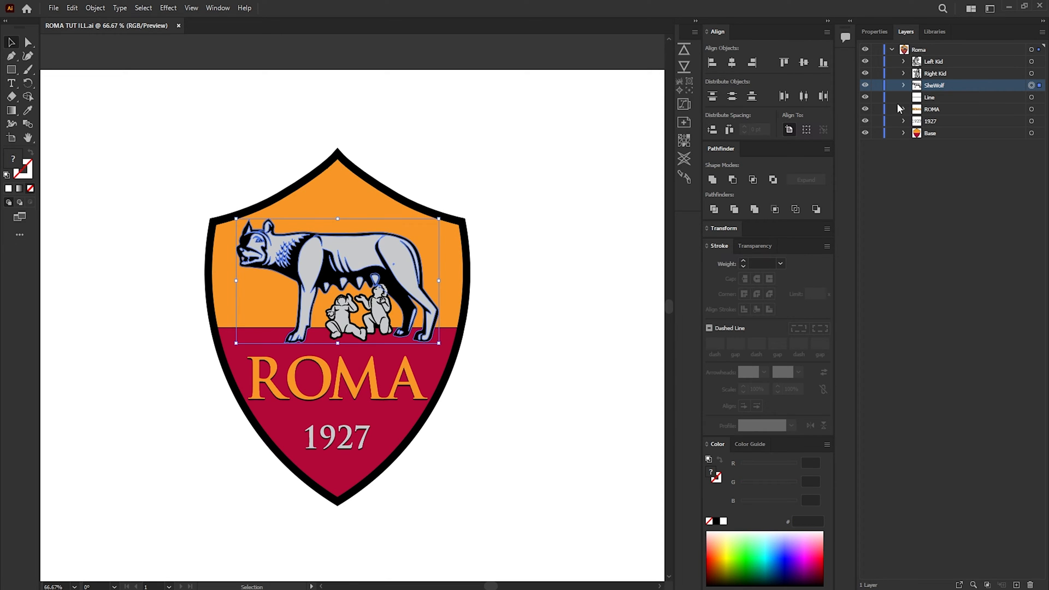
left_click(53, 8)
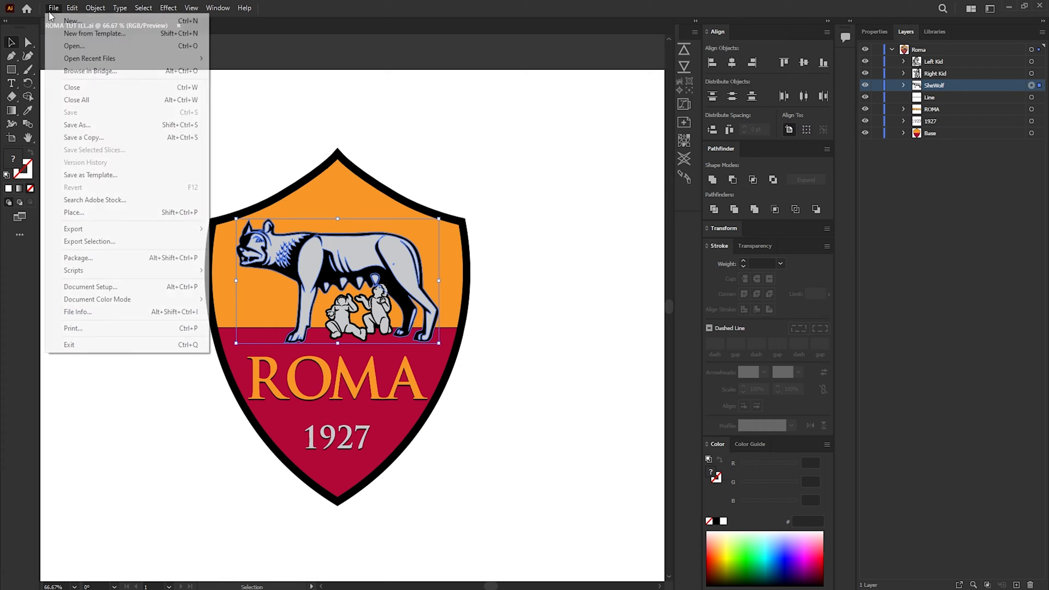
left_click(116, 242)
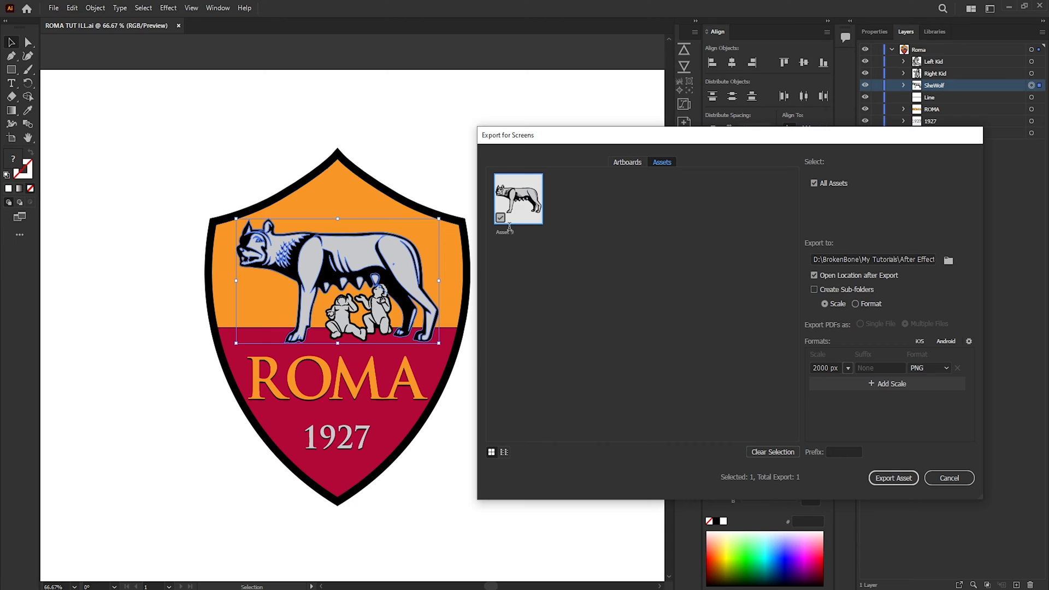
double_click(506, 233)
type("SheWolf TUT")
key("Return")
Export the she-wolf asset as a PNG at 2000 px and open the exported image.
left_click(849, 368)
left_click(875, 468)
double_click(829, 367)
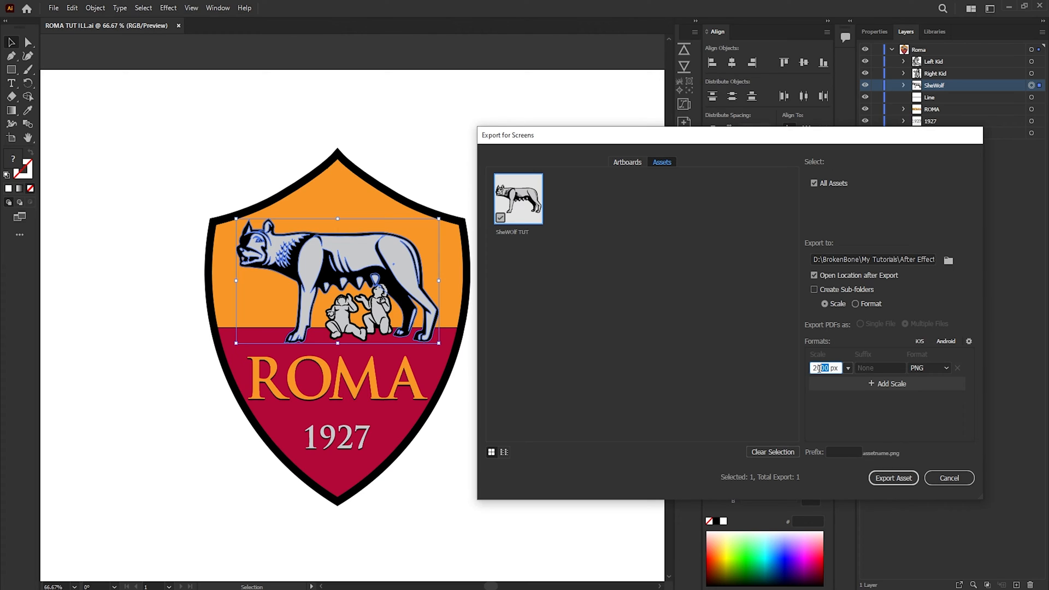
left_click(827, 369)
left_click(929, 368)
left_click(929, 368)
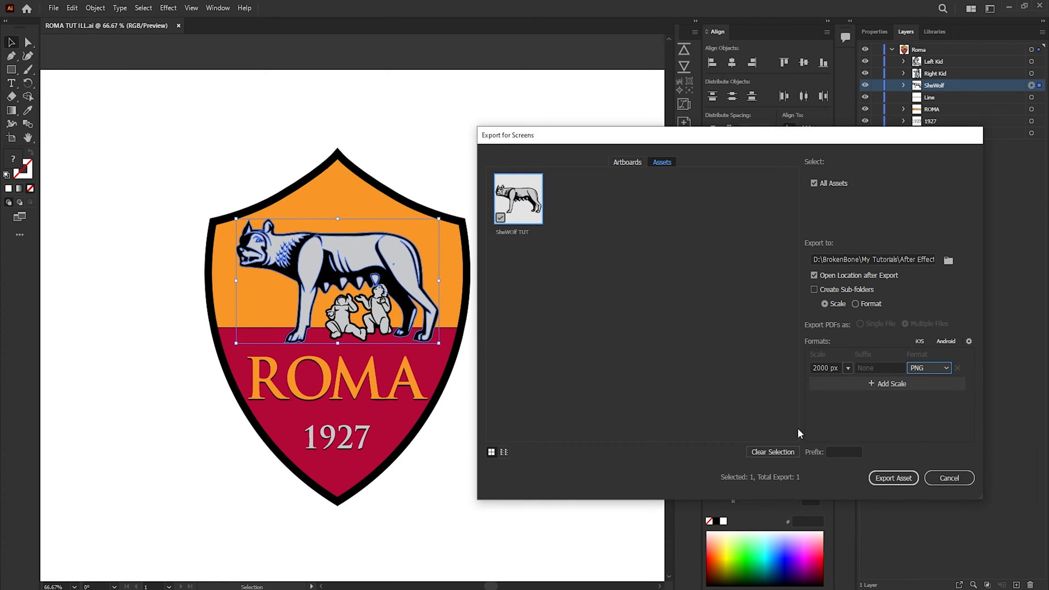
left_click(901, 483)
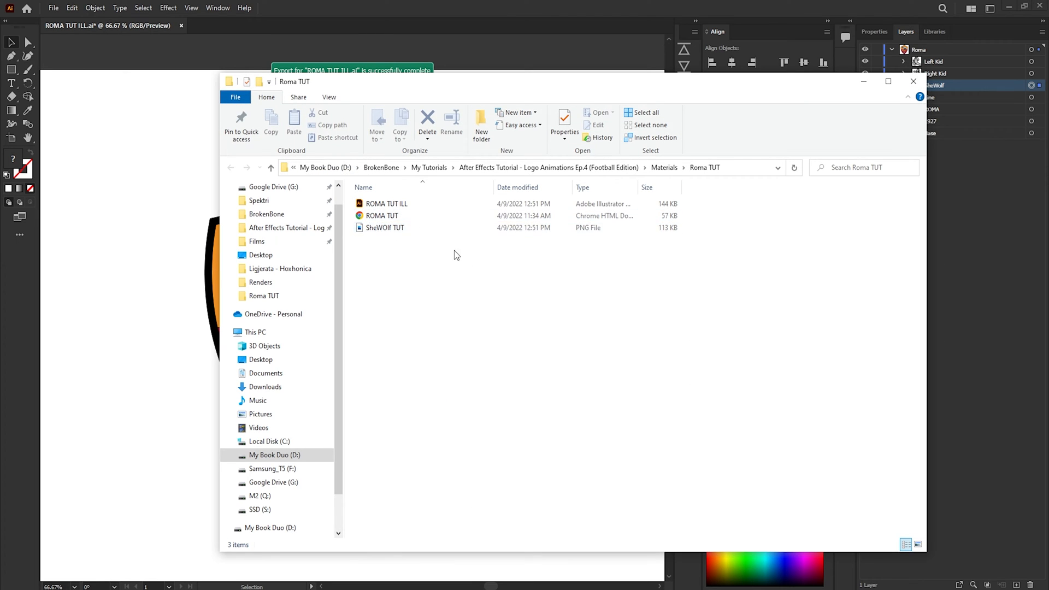
left_click(417, 232)
double_click(422, 232)
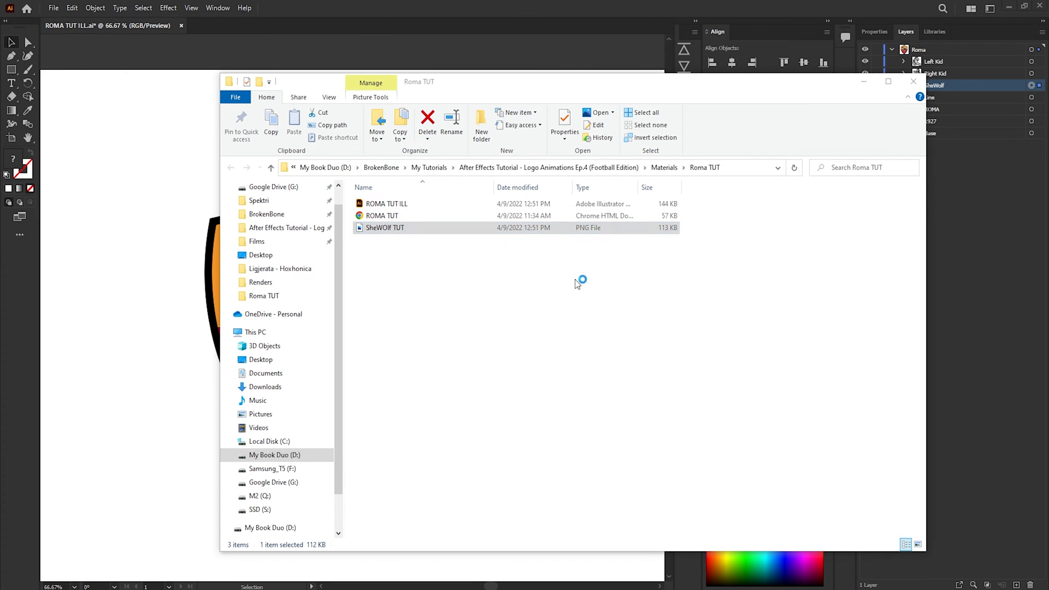
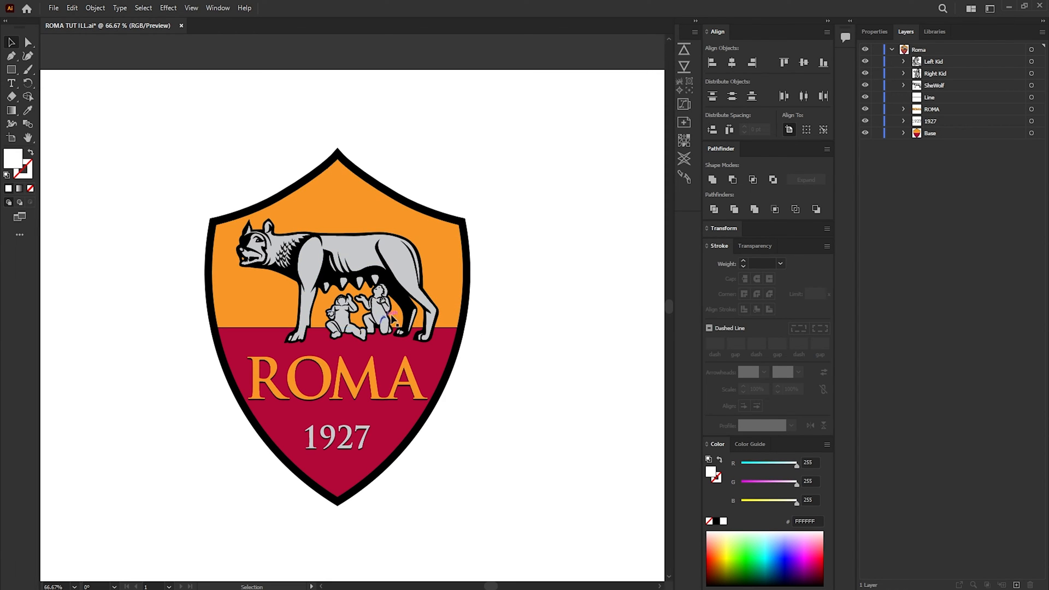
Export the Right Kid group as a 2000 px PNG asset named Kid Right.
left_click(1031, 74)
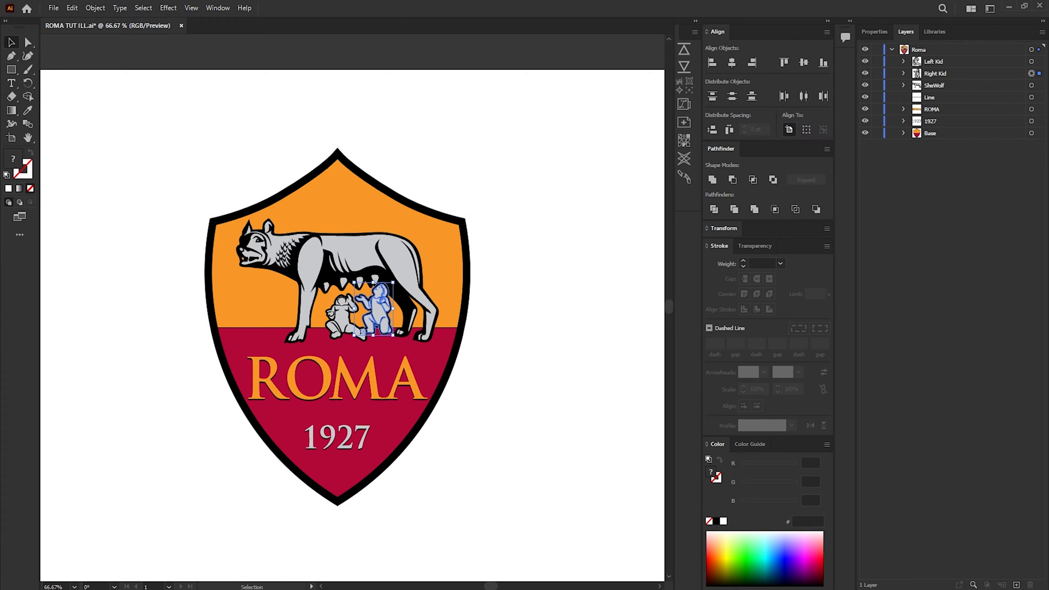
left_click(53, 11)
left_click(98, 241)
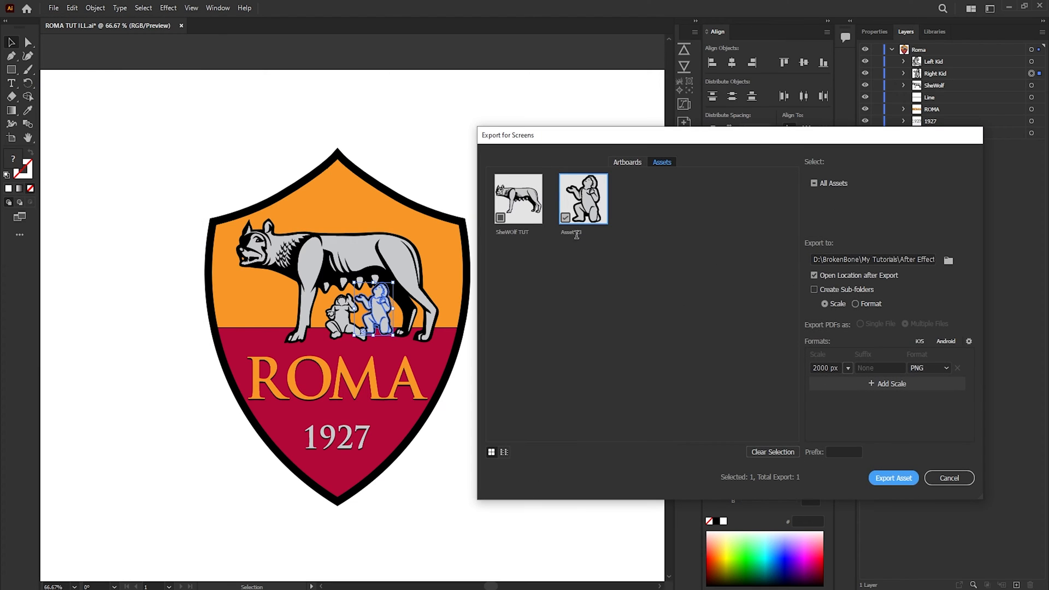
double_click(576, 233)
type("Kid Right")
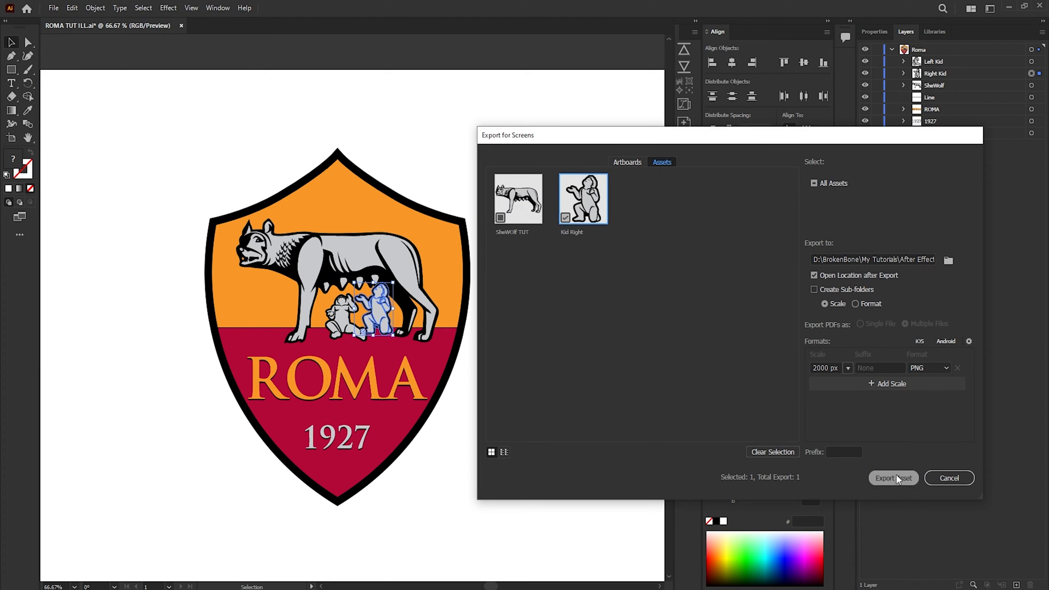
left_click(893, 478)
Export the Left Kid group as a 2000 px PNG asset named Kid Left.
left_click(1031, 61)
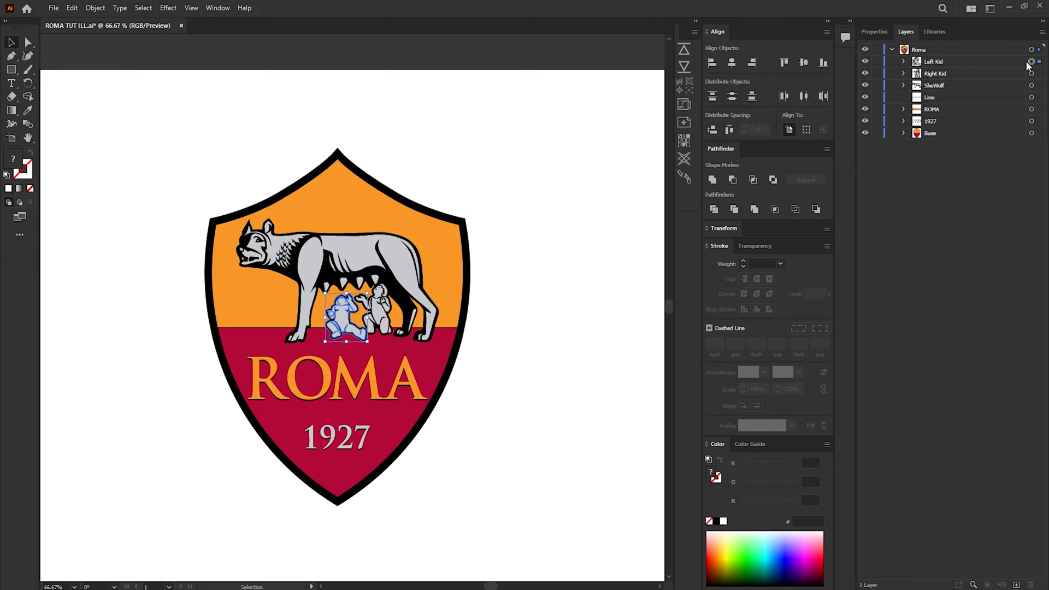
left_click(54, 8)
left_click(98, 242)
double_click(636, 232)
type("Kid Left")
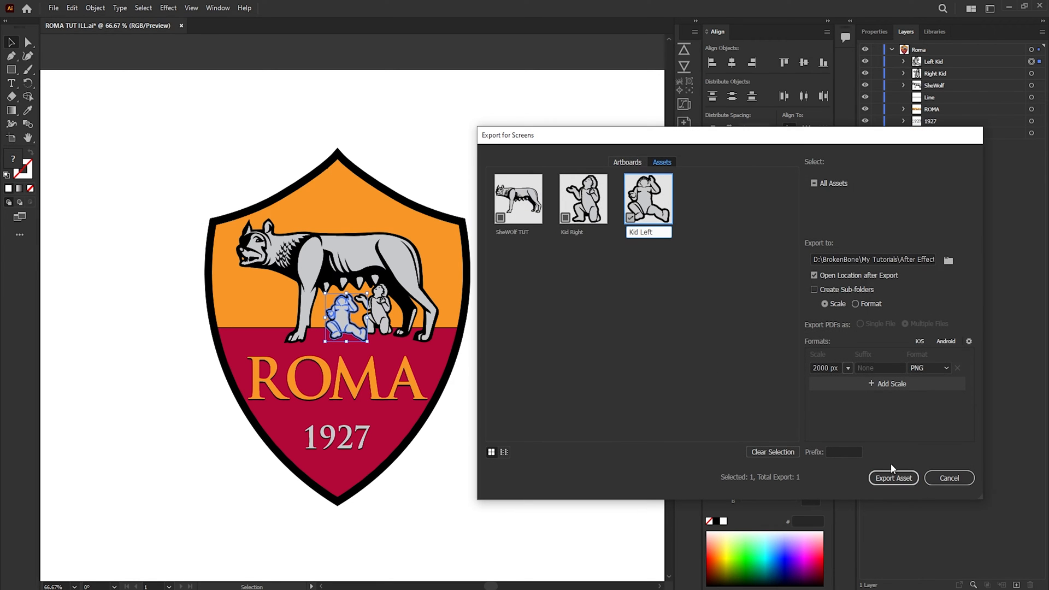
left_click(893, 477)
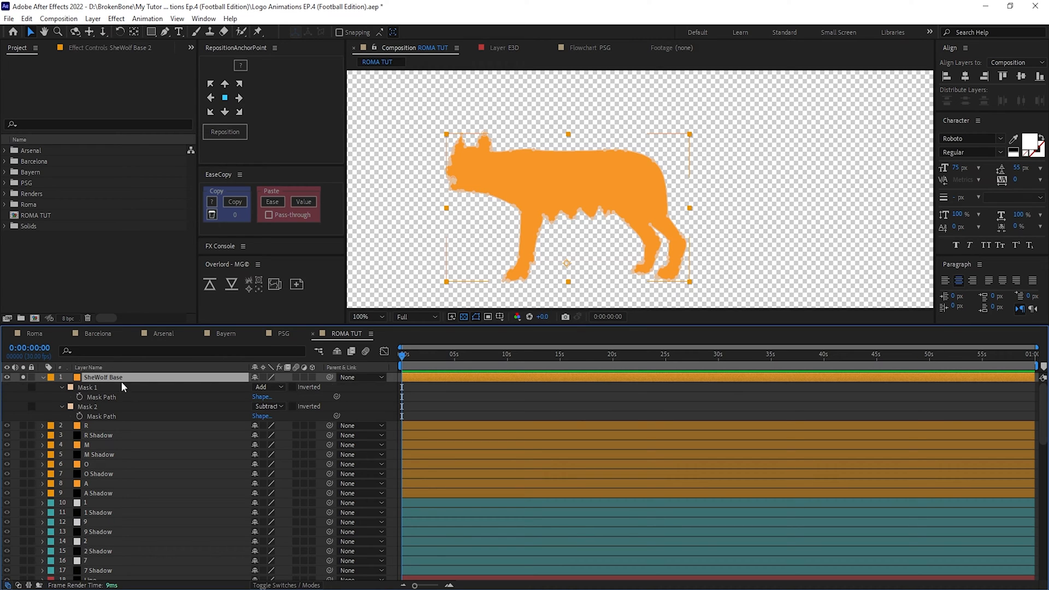
Switch to After Effects, duplicate the SheWolf Base solid and rename the copy Kid.
key("ctrl+d")
key("Return")
type("Kid")
key("Return")
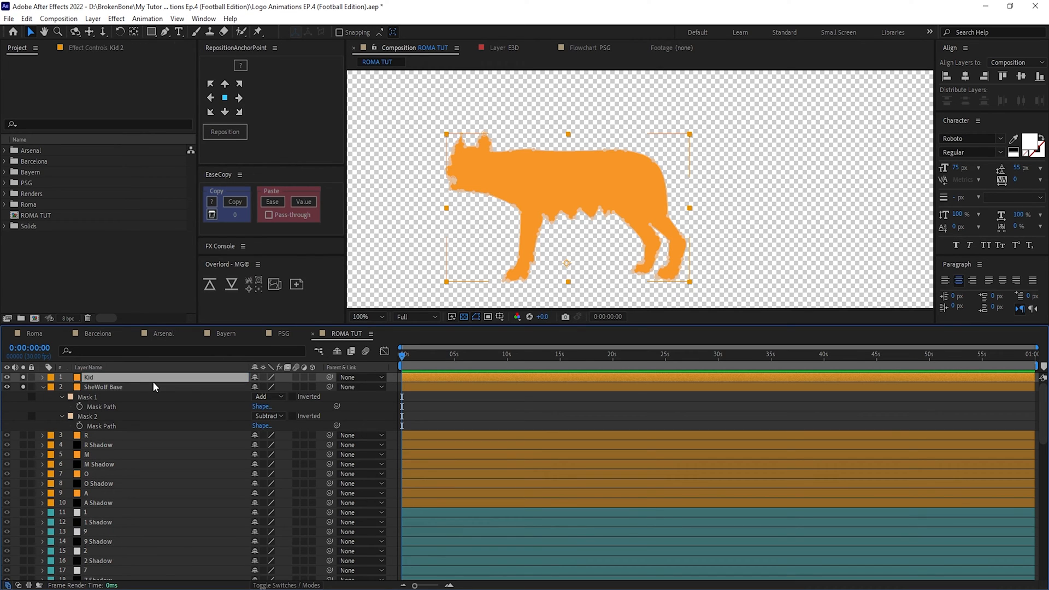
Duplicate the Kid solid, name the copy Kid Right and rename the original Kid Left.
key("ctrl+d")
key("Return")
type("Kid Right")
key("Return")
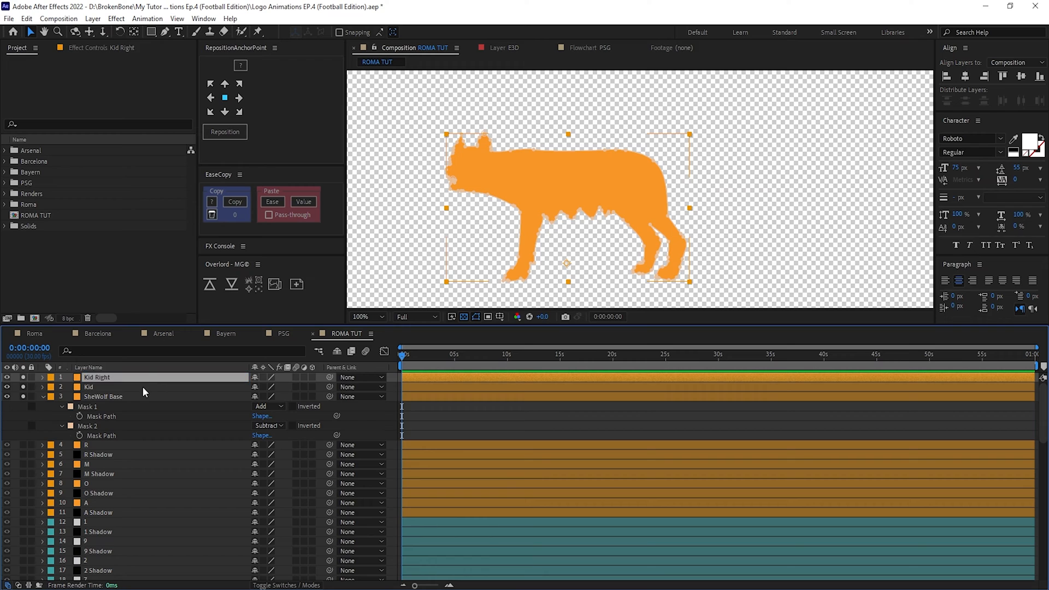
left_click(142, 386)
key("Return")
type("Kid Left")
key("Return")
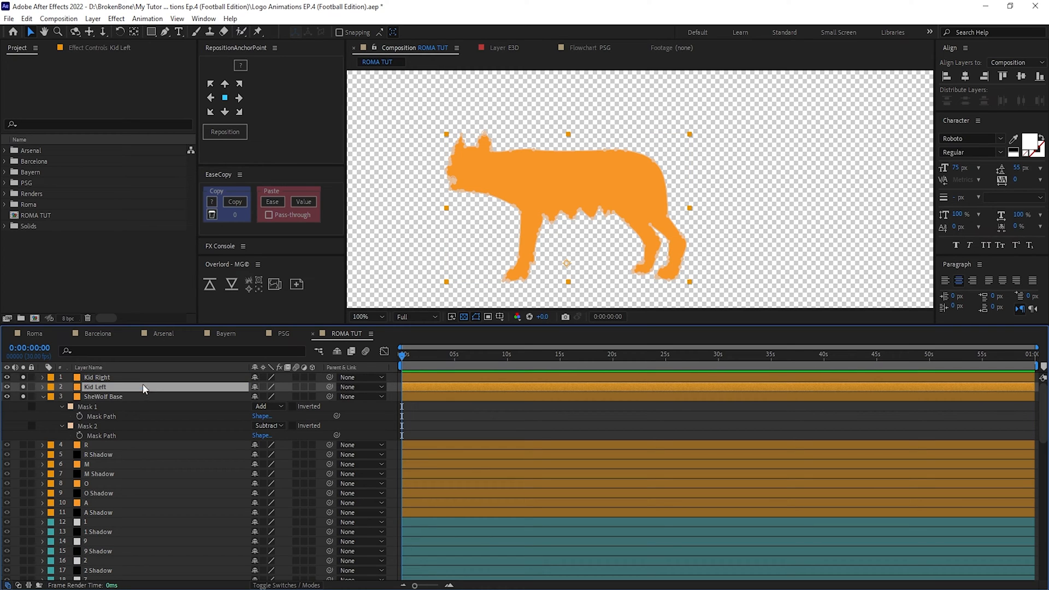
Reveal the masks of the Kid Right and Kid Left solids and delete Mask 2 from both.
left_click(133, 375, "shift")
key("m")
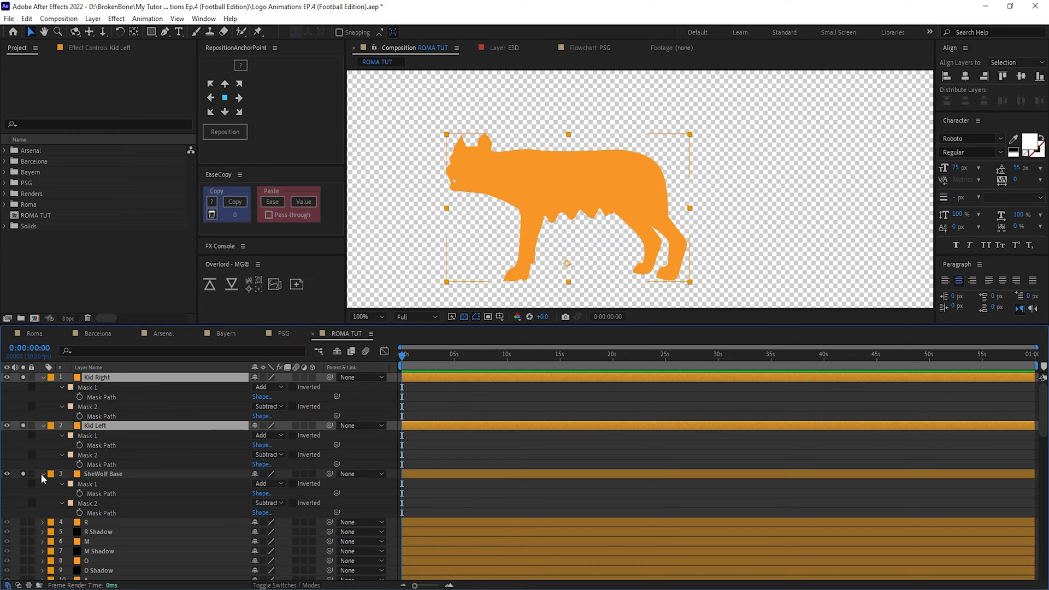
left_click(43, 474)
left_click(87, 454)
left_click(90, 407, "shift")
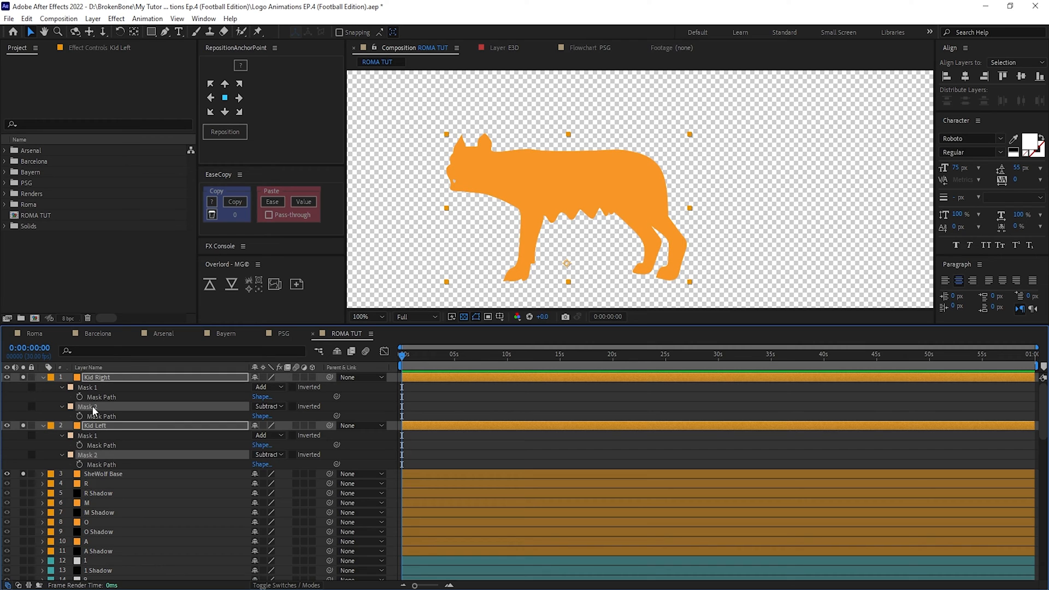
key("Delete")
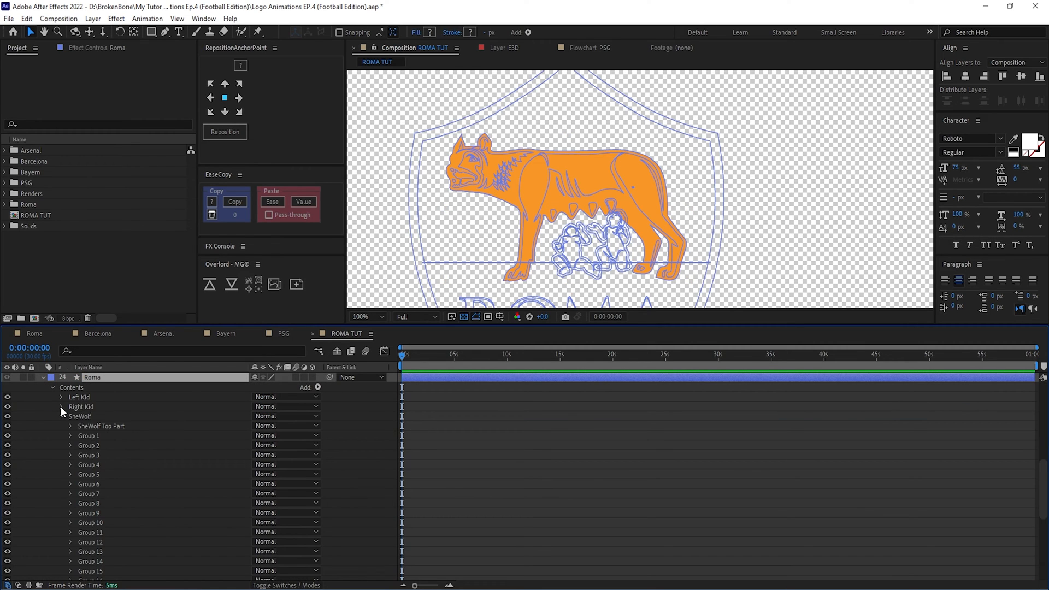
Copy Path 1 of Kid Right Base in the Right Kid group and paste it into the Kid Right solid's Mask 1 path.
left_click(61, 407)
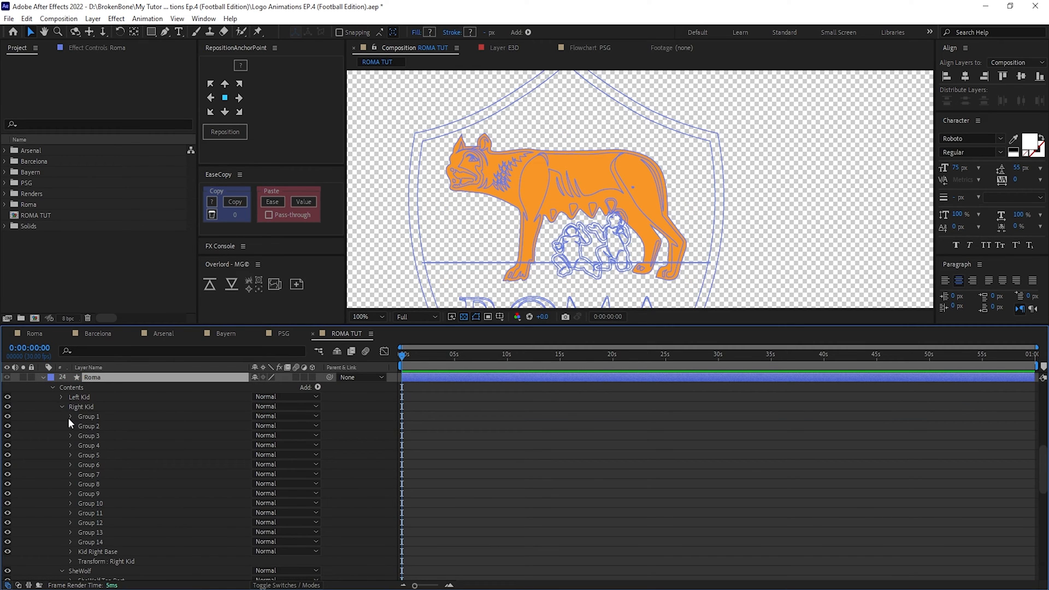
left_click(70, 552)
left_click(77, 555)
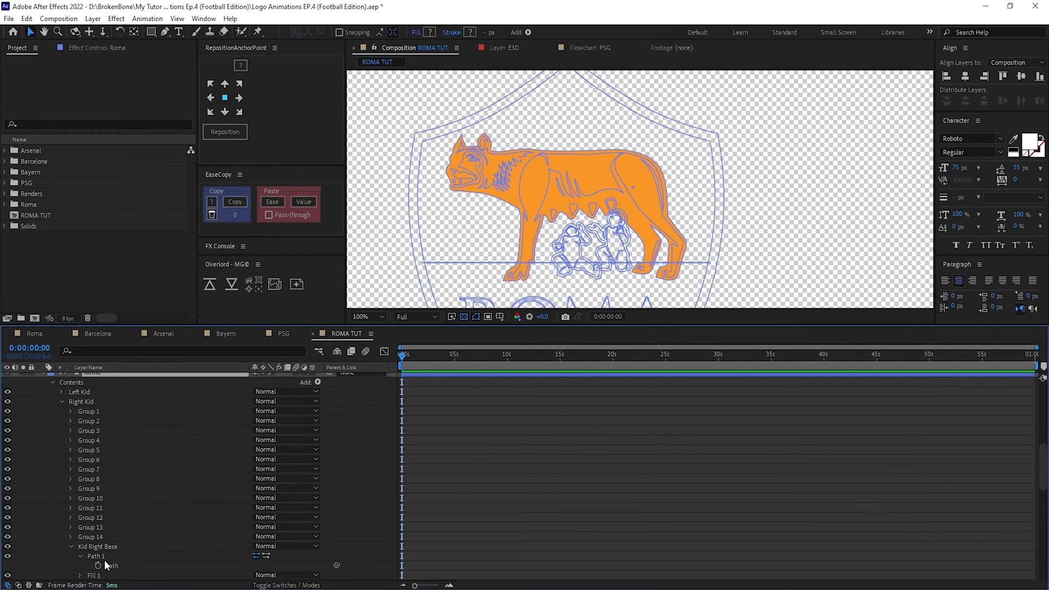
left_click(112, 559)
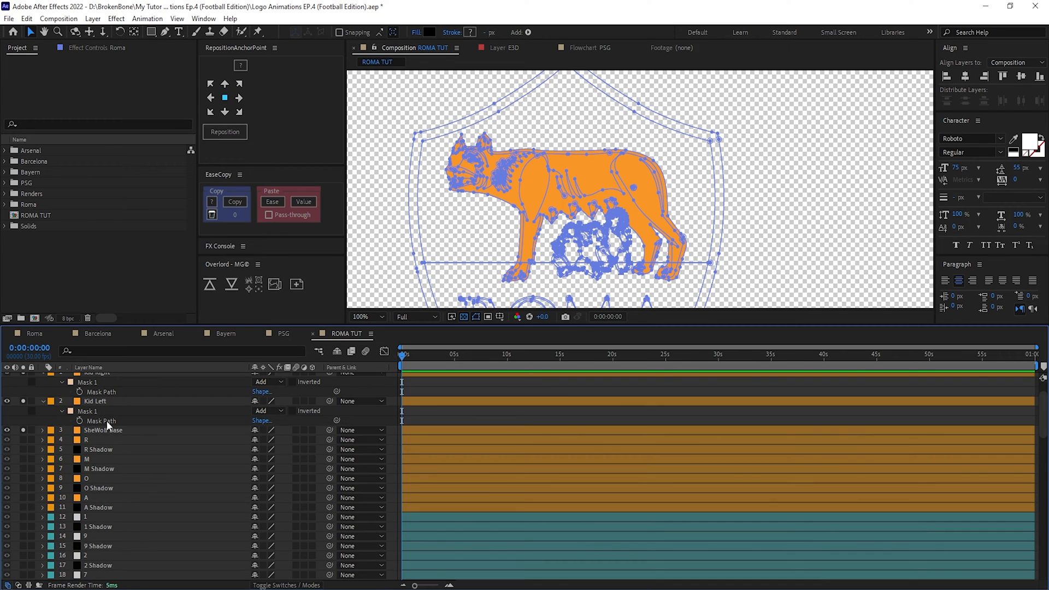
scroll(106, 421, "up", 1)
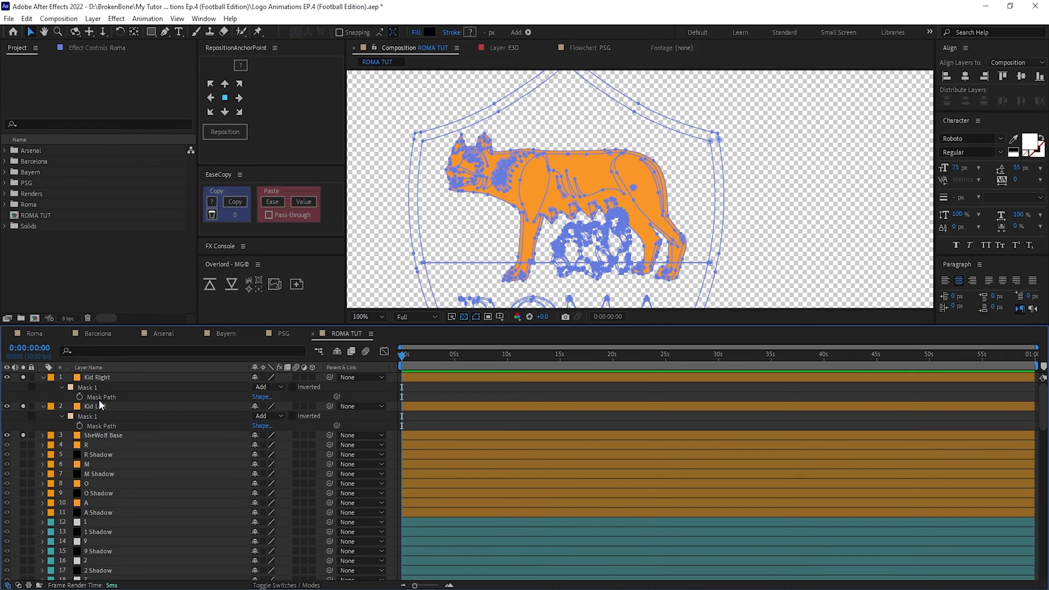
left_click(106, 396)
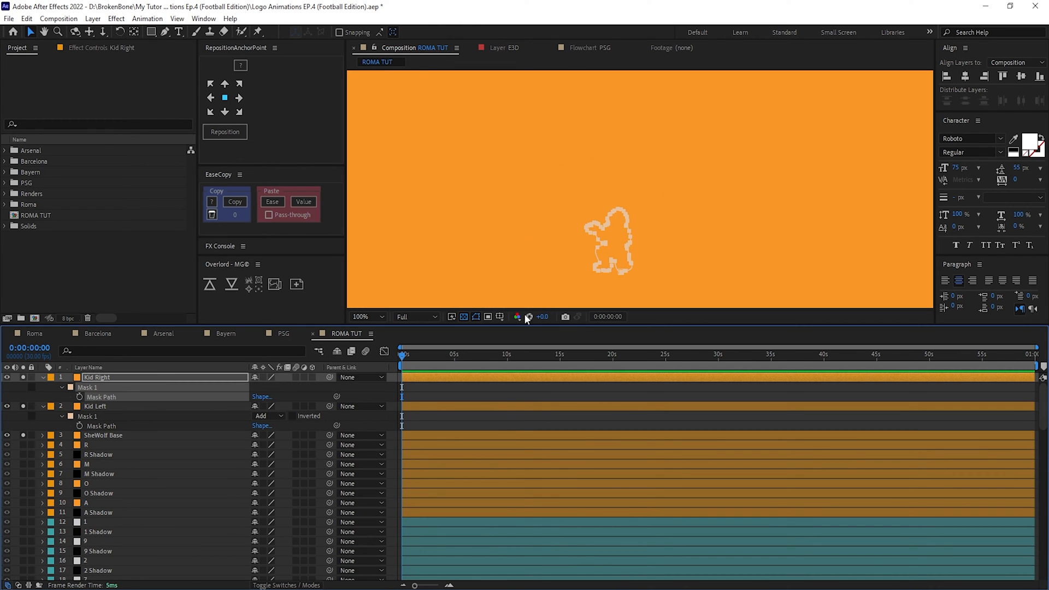
Set the Kid Right solid's Mask 1 path to Closed.
right_click(628, 223)
mouse_move(683, 241)
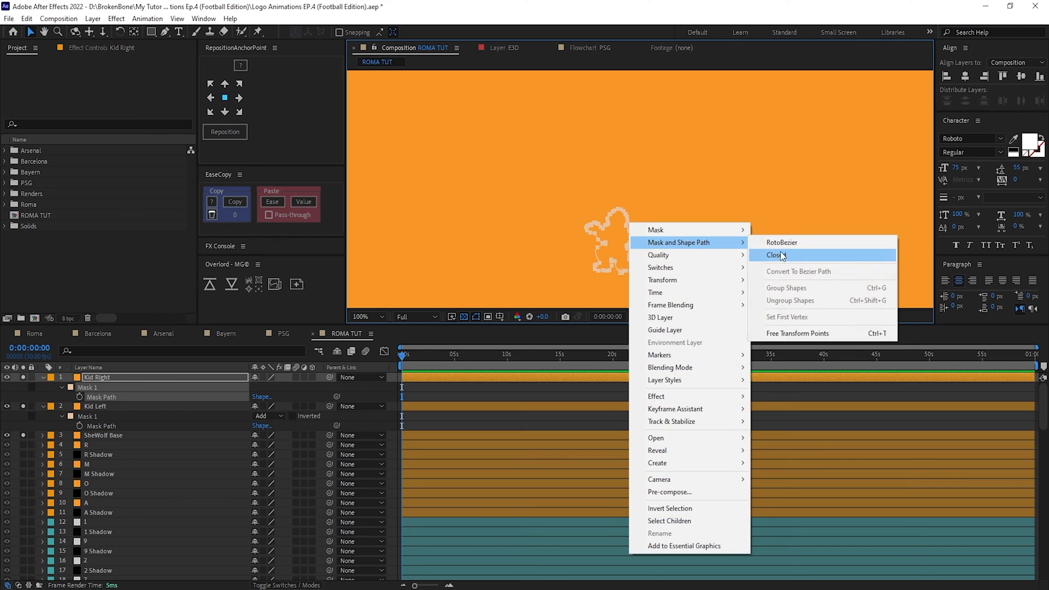
left_click(776, 254)
scroll(136, 473, "down", 12)
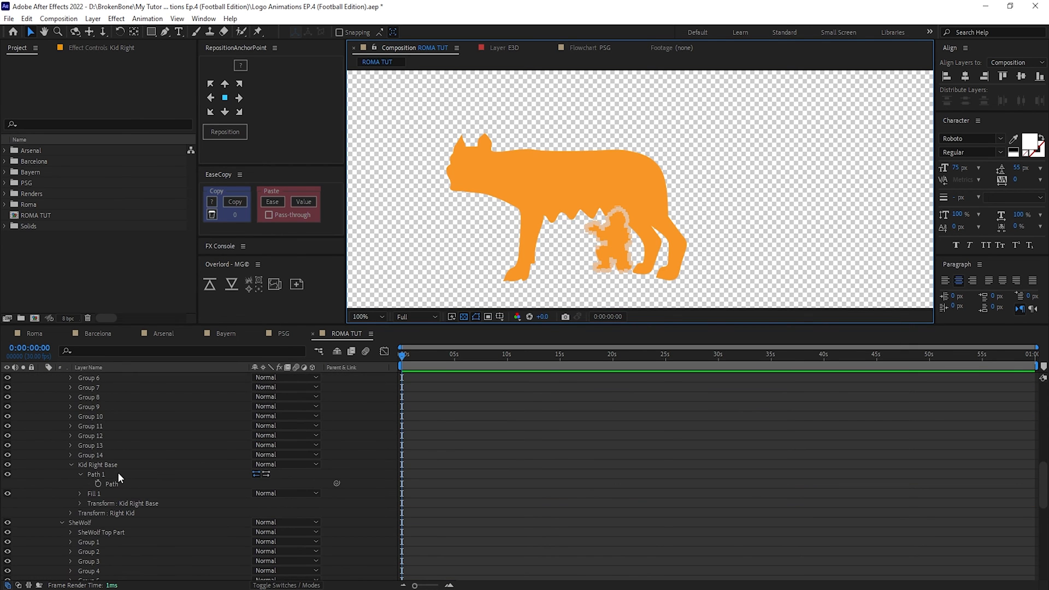
Assign the Purple label to the Kid Right, Kid Left and SheWolf Base layers.
scroll(117, 472, "up", 3)
scroll(100, 467, "up", 1)
left_click(60, 421)
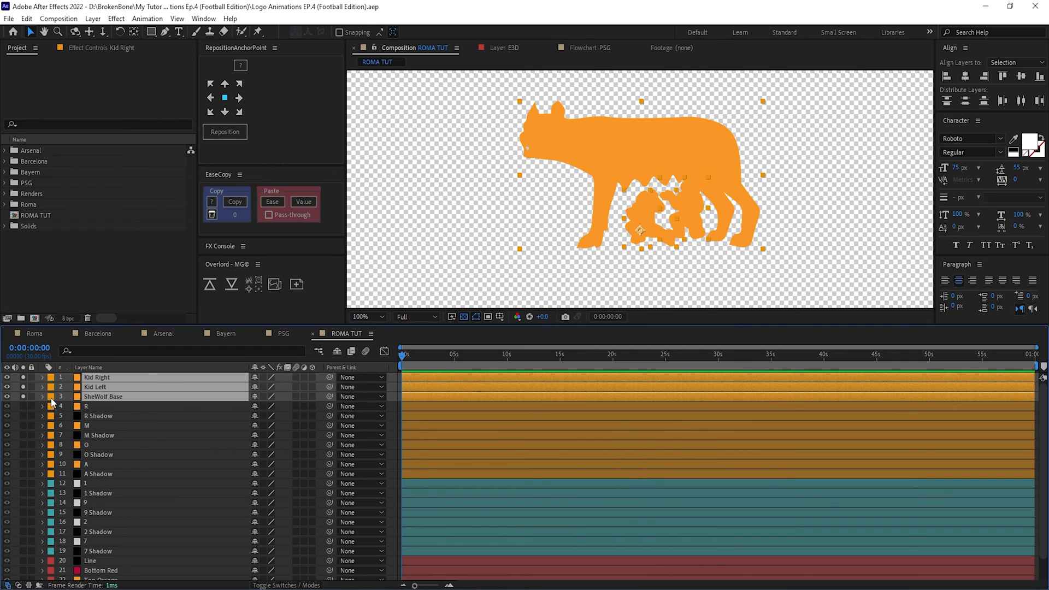
left_click(52, 400)
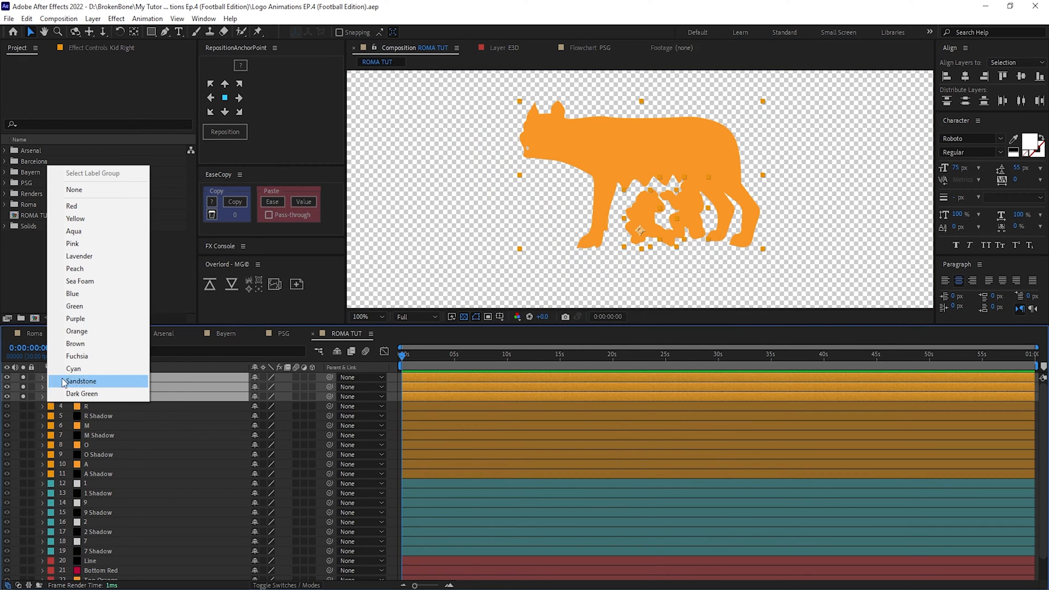
left_click(85, 319)
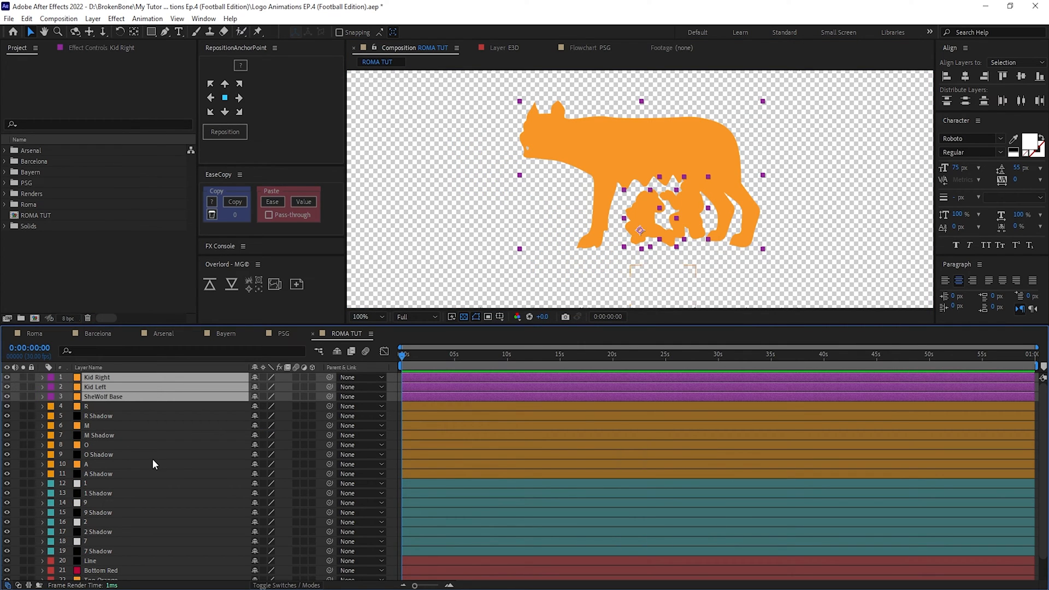
Turn off the visibility of the Roma shape layer.
scroll(115, 464, "down", 2)
left_click(8, 575)
left_click(92, 575)
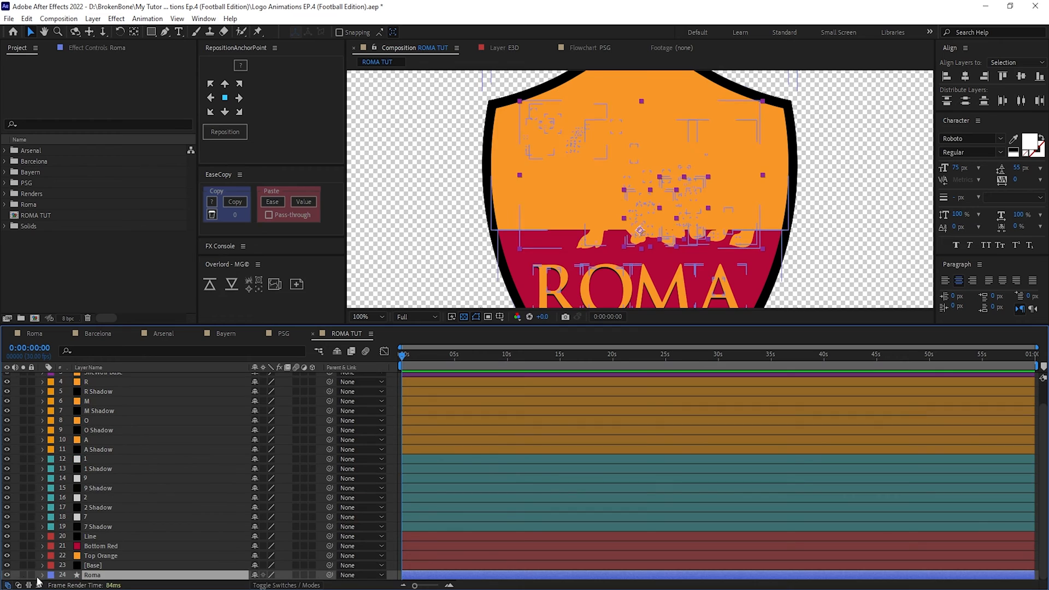
Mark all solids from Kid Right down to Base as shy and hide the shy layers in the timeline.
left_click(96, 563)
scroll(125, 512, "up", 2)
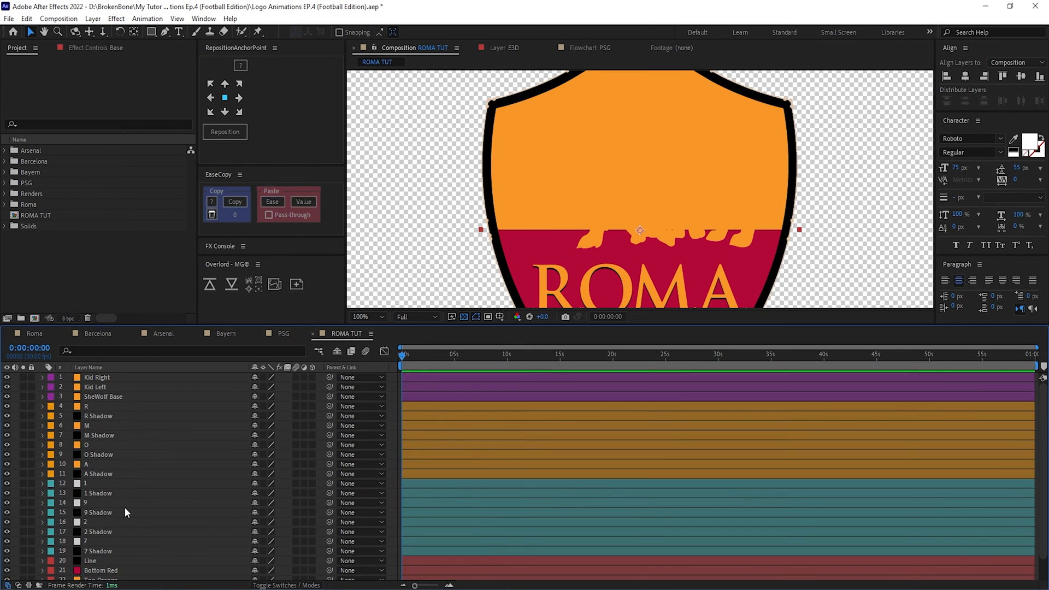
key("ctrl+a")
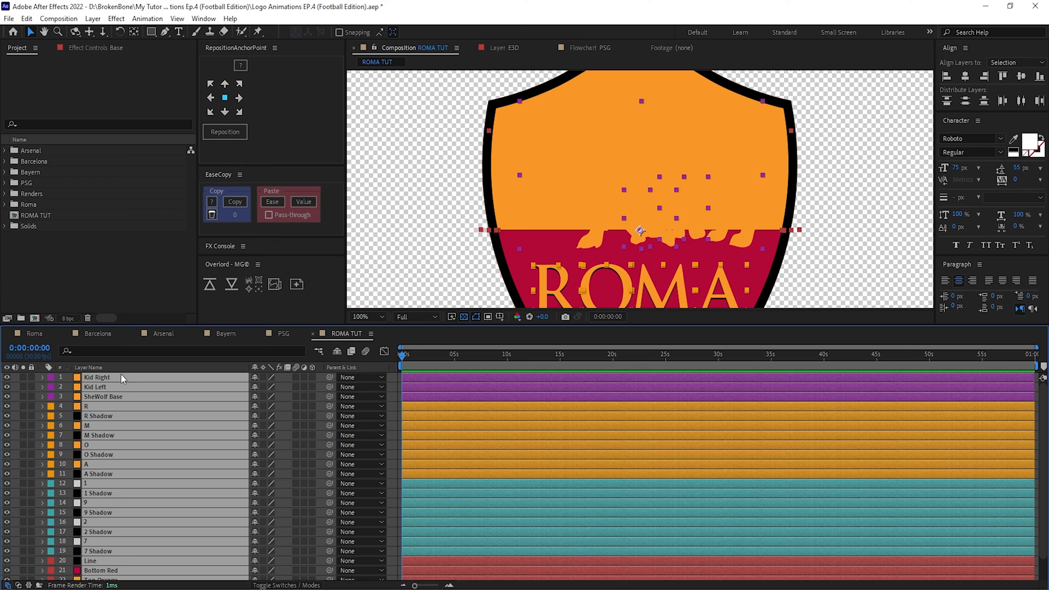
left_click(255, 379)
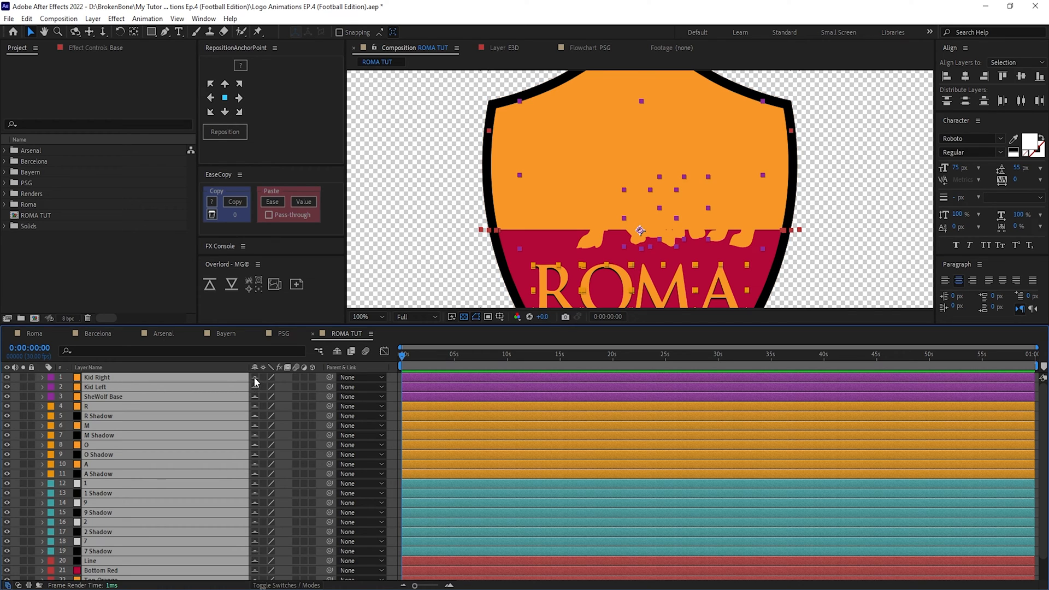
left_click(338, 352)
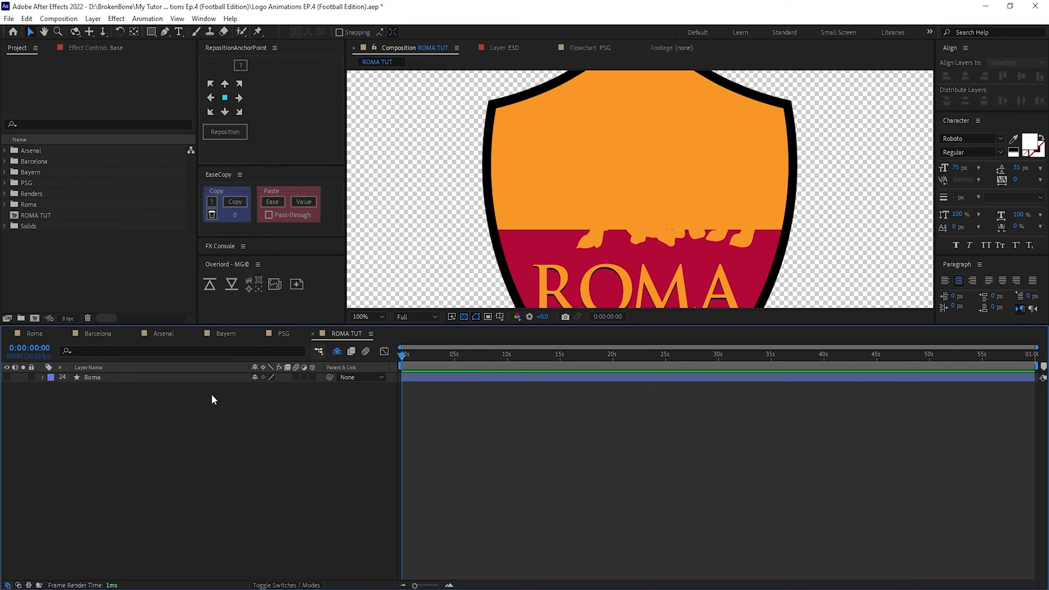
Create a new 1920 x 1080 px black solid named E3D.
scroll(590, 269, "down", 1)
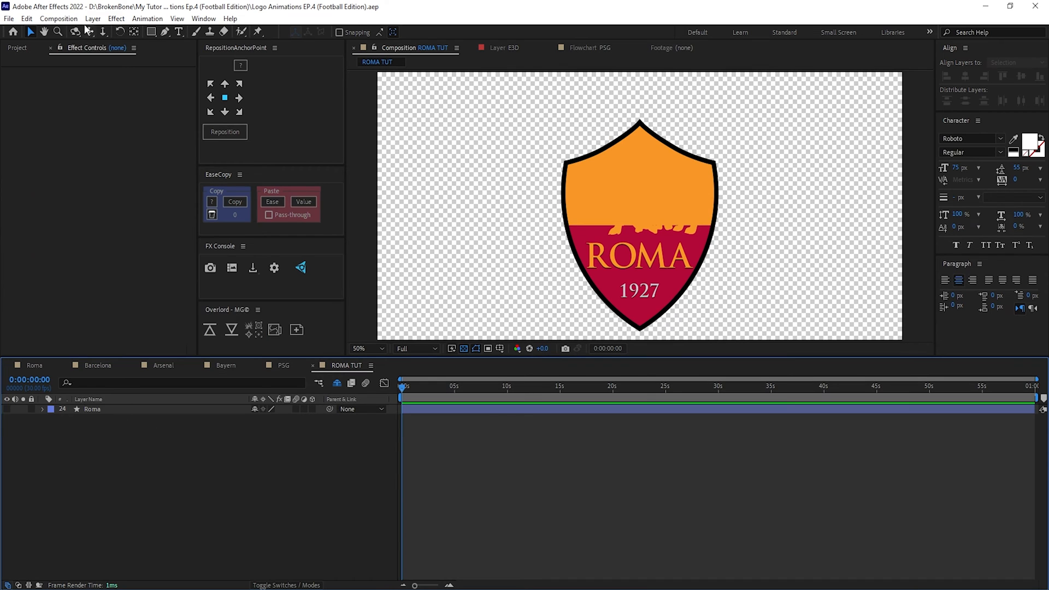
left_click(92, 18)
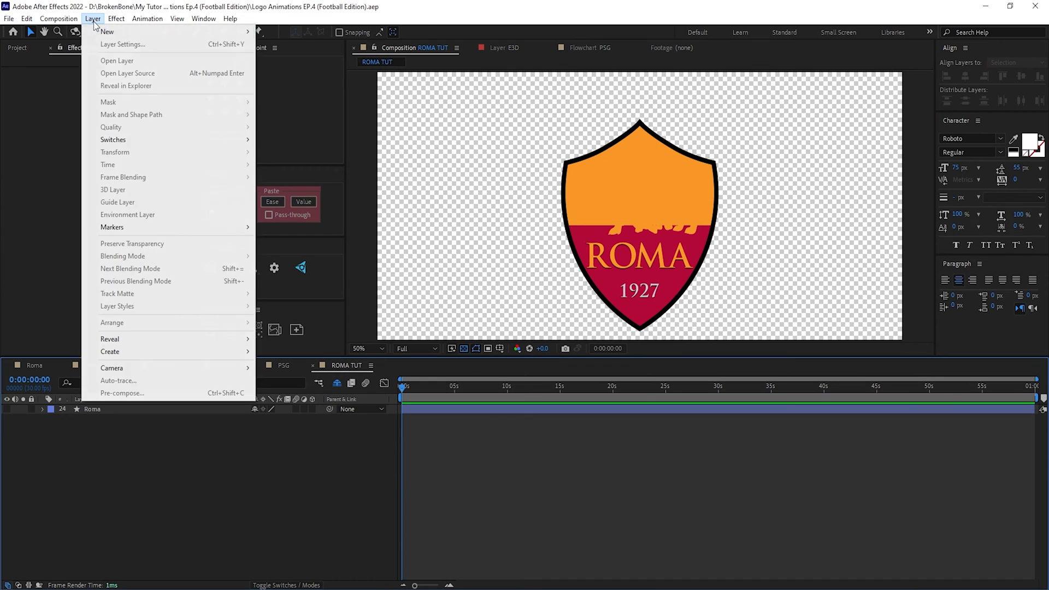
mouse_move(210, 31)
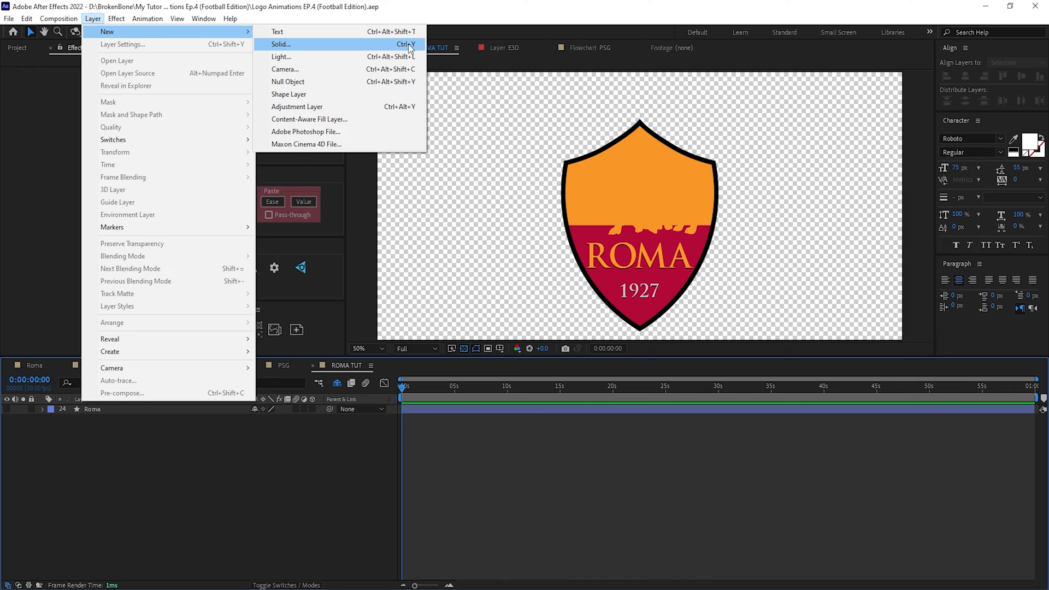
left_click(345, 45)
left_click_drag(204, 199, 264, 213)
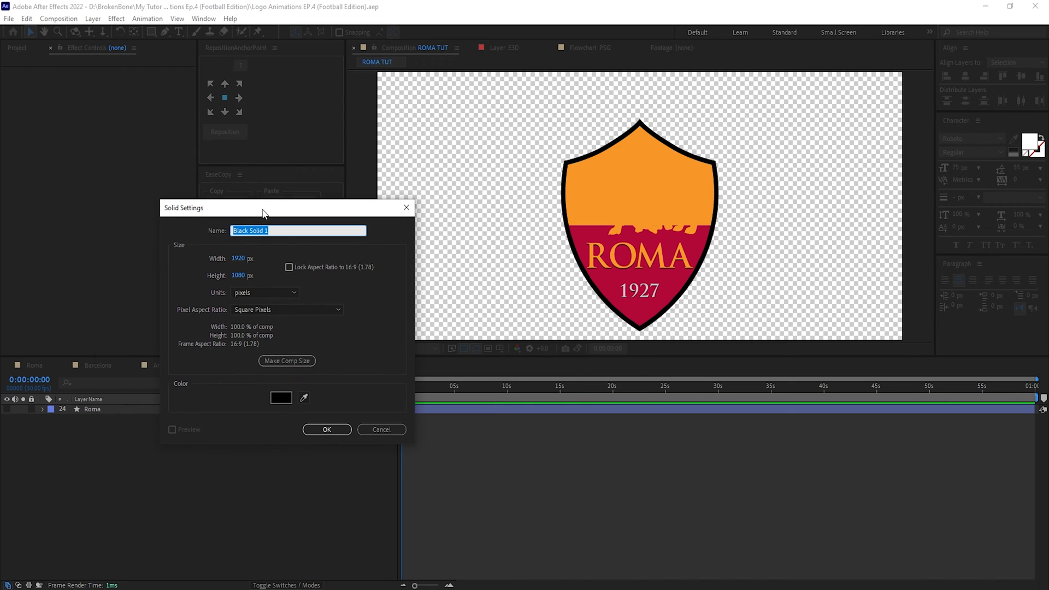
type("E3D")
key("Return")
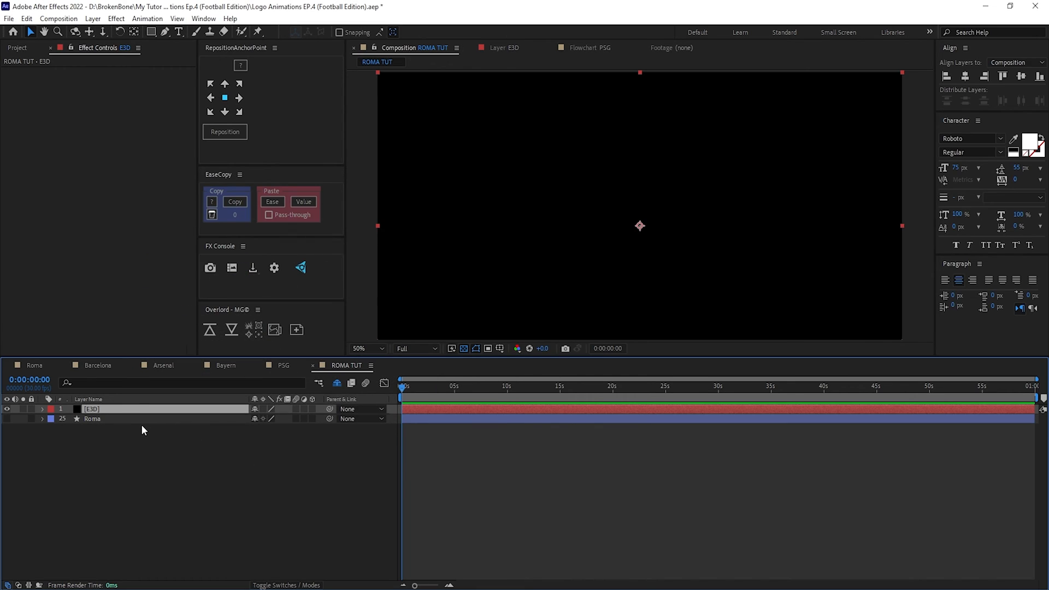
Apply the Element effect to the E3D solid and expand its Custom Text and Masks settings.
key("ctrl+space")
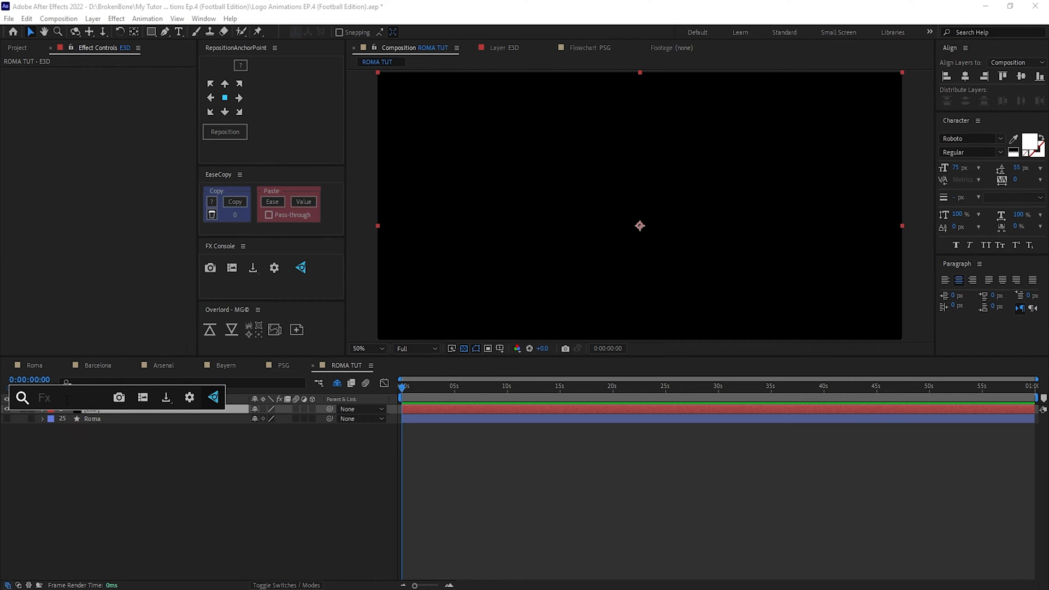
type("elem")
key("Return")
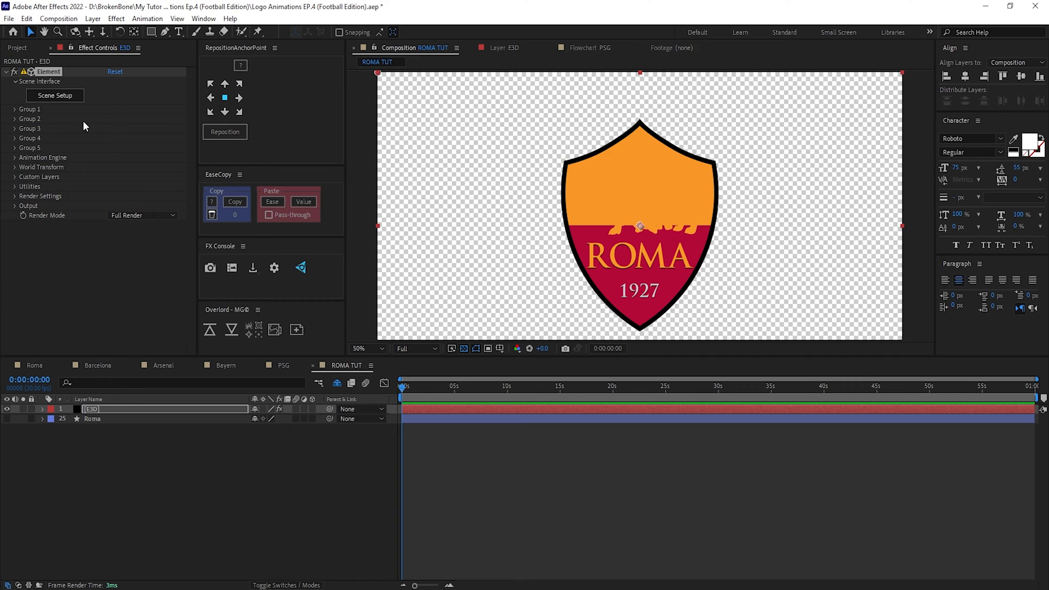
left_click(14, 177)
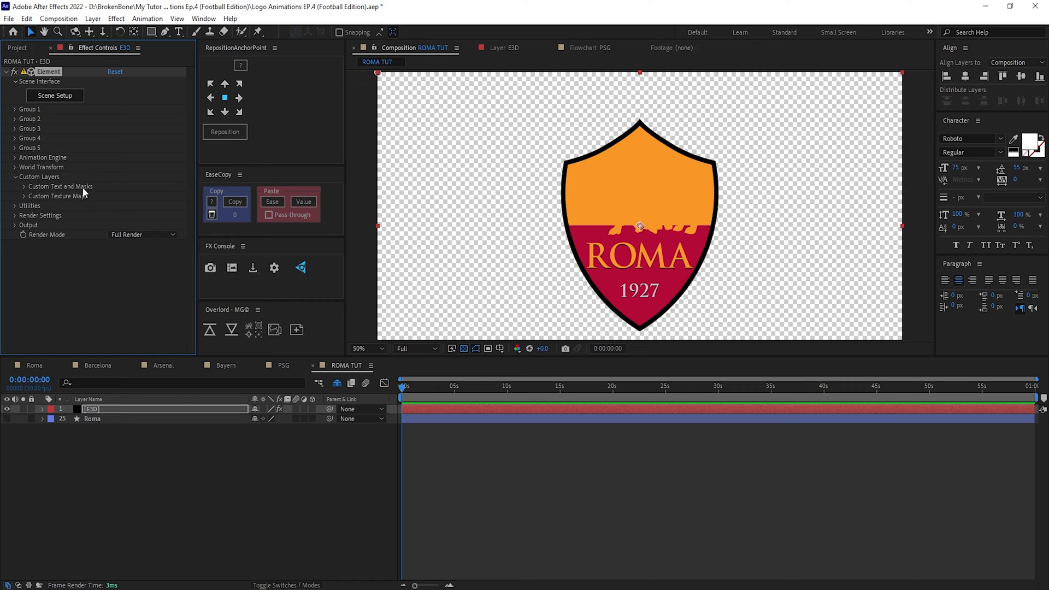
left_click(24, 187)
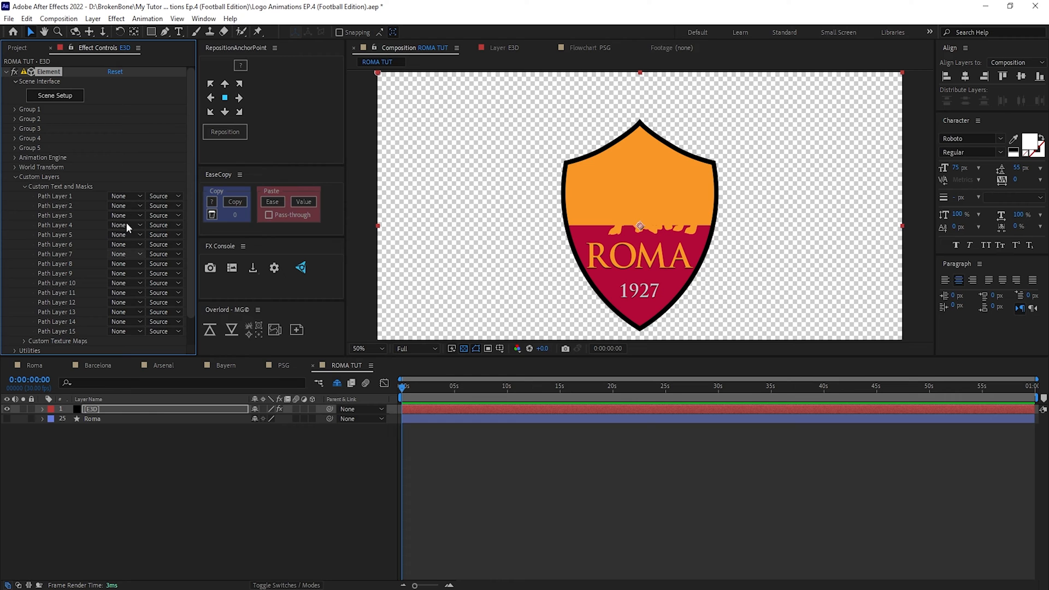
Show the shy layers again and enlarge the timeline to fit the whole layer stack.
left_click(334, 395)
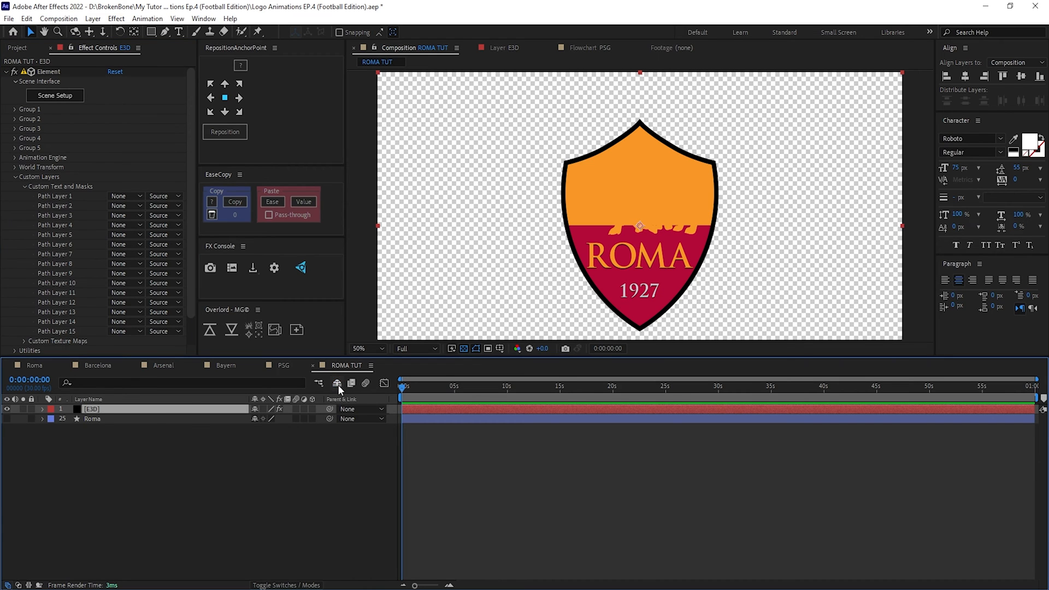
left_click(337, 383)
left_click_drag(300, 356, 298, 271)
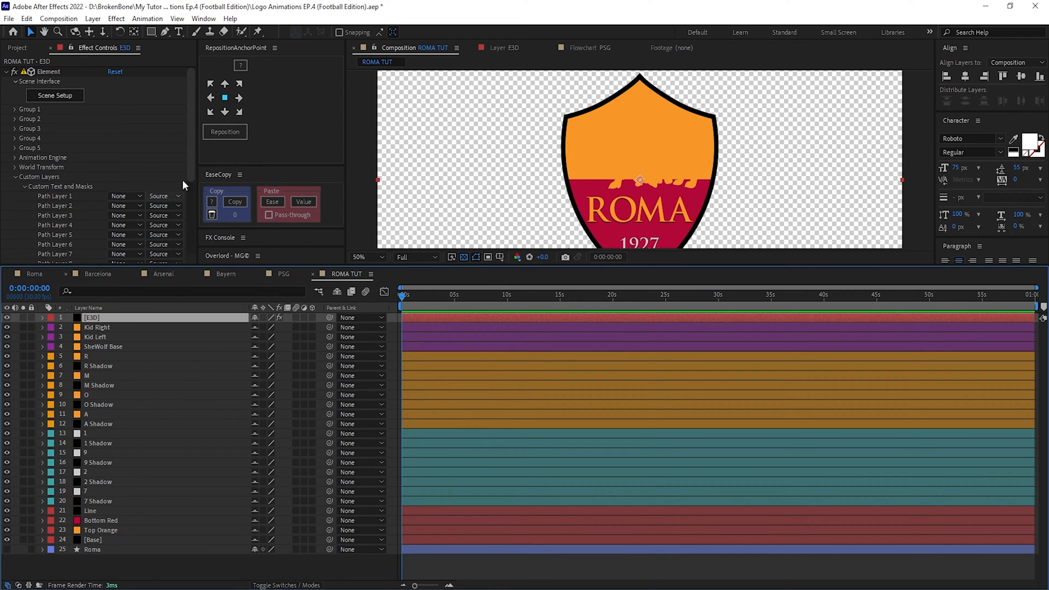
scroll(194, 175, "down", 2)
scroll(100, 139, "up", 1)
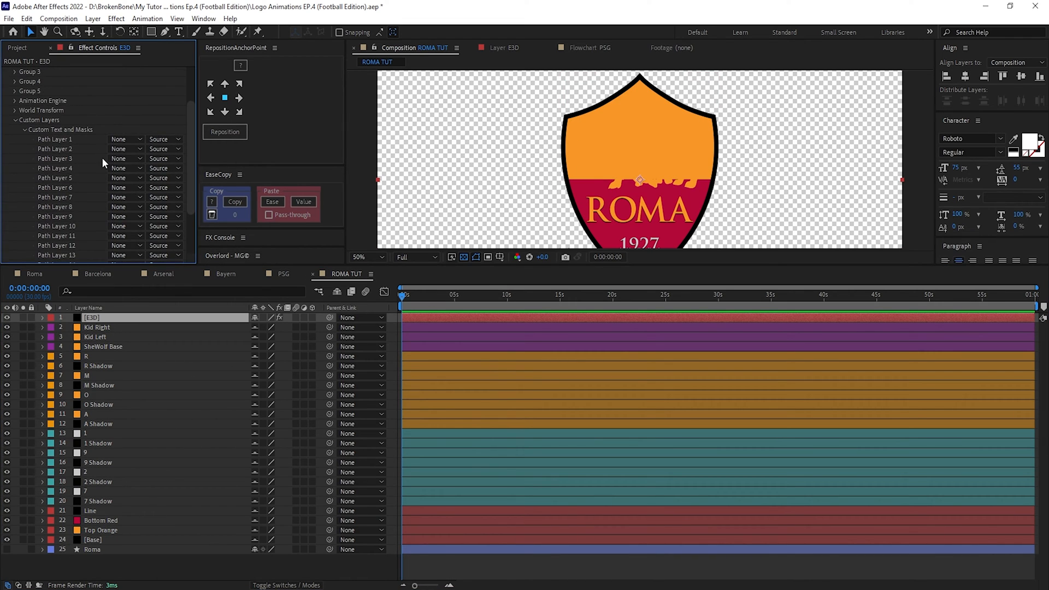
scroll(192, 152, "up", 2)
left_click(77, 71)
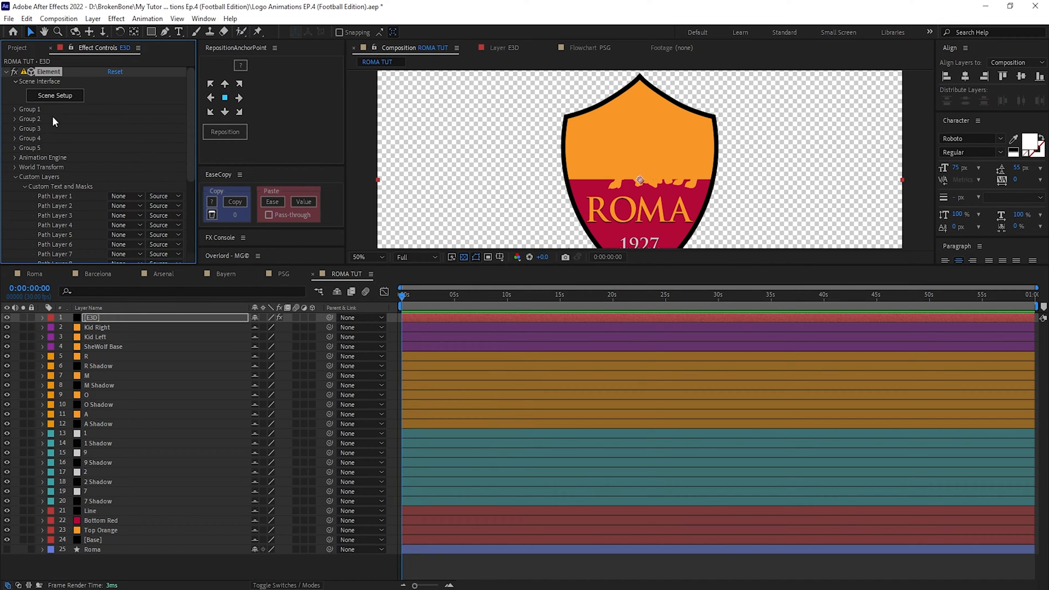
Assign Base, Top Orange, Bottom Red and Line to Element's Path Layers 1 through 4.
left_click(136, 195)
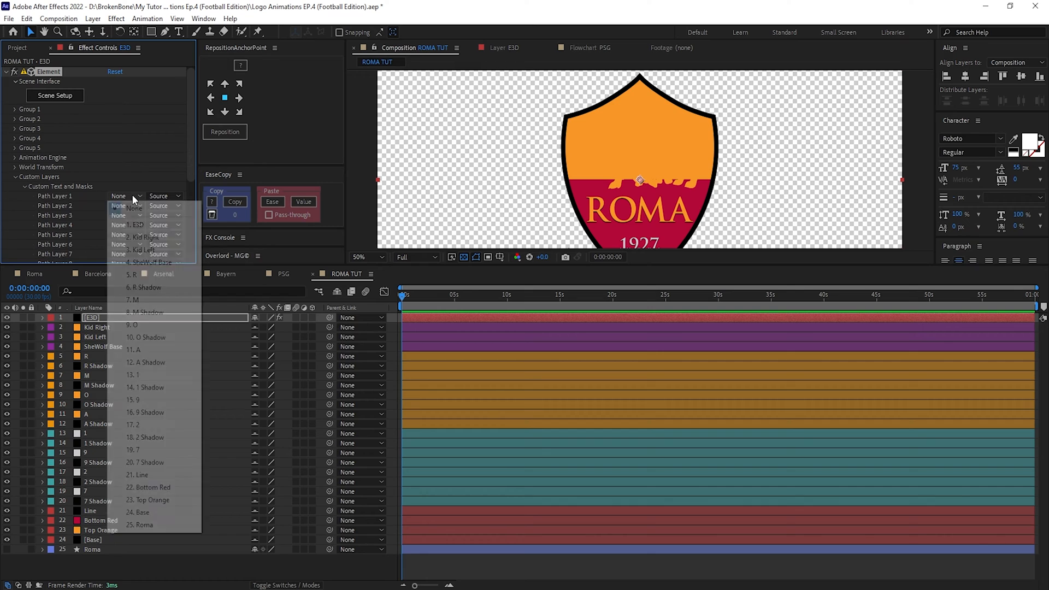
left_click(152, 512)
left_click(135, 208)
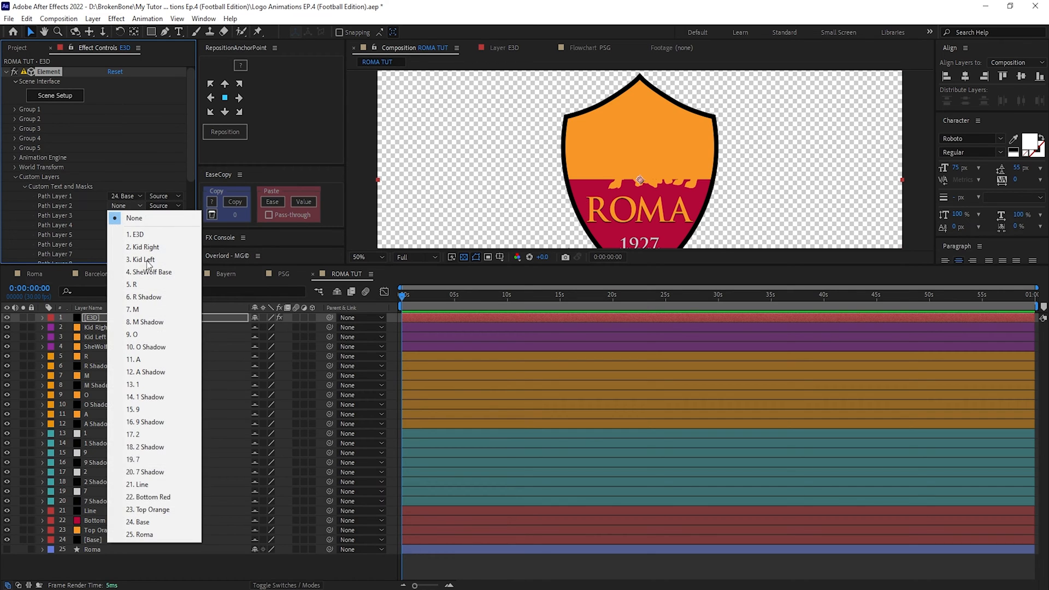
left_click(153, 504)
left_click(132, 215)
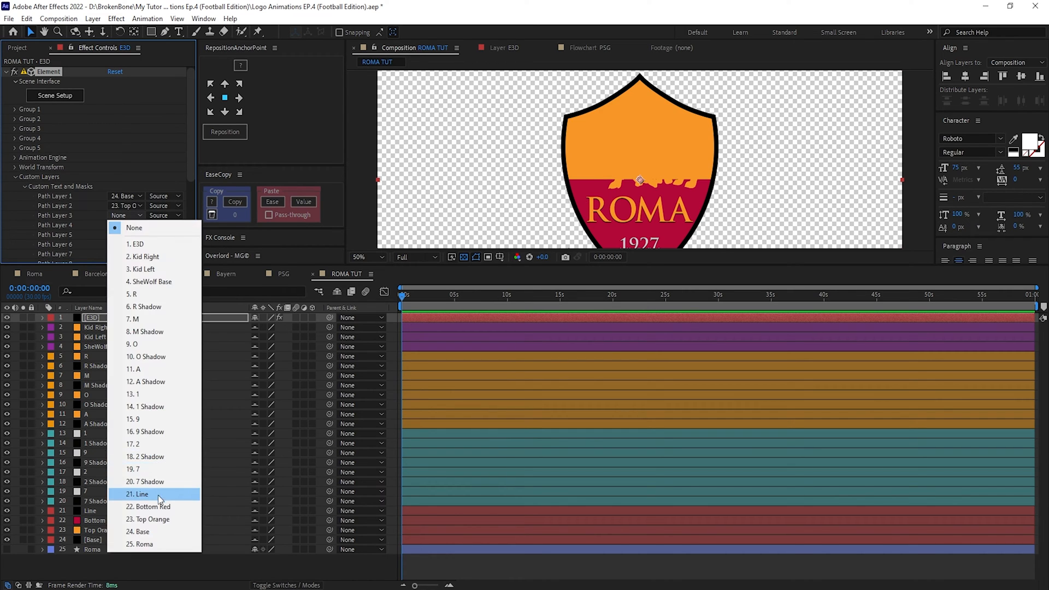
left_click(151, 506)
left_click(125, 227)
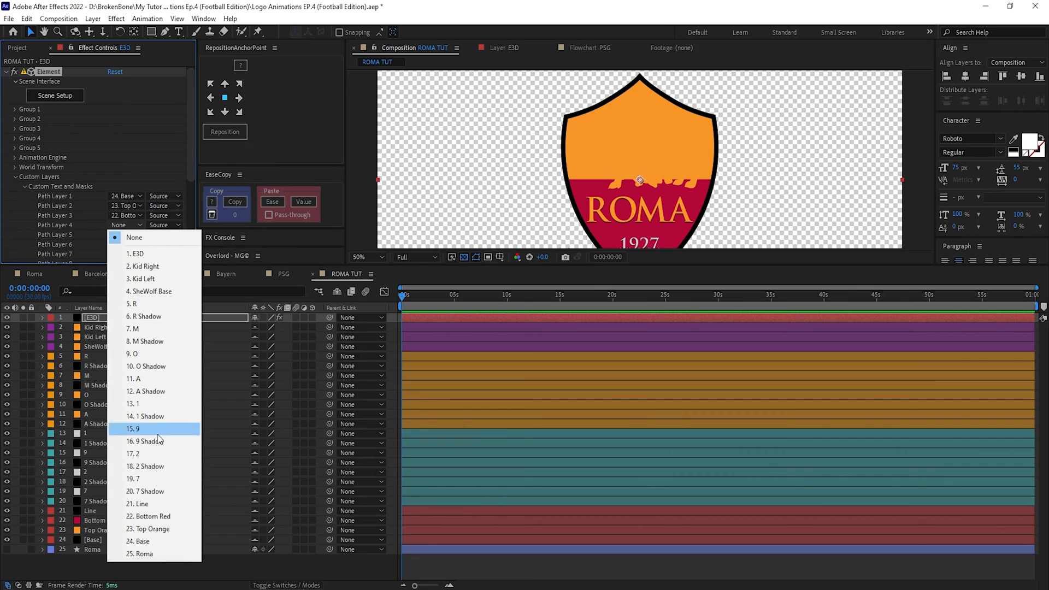
left_click(139, 504)
Assign SheWolf Base, Kid Left and Kid Right to Element's Path Layers 5 through 7.
left_click(134, 234)
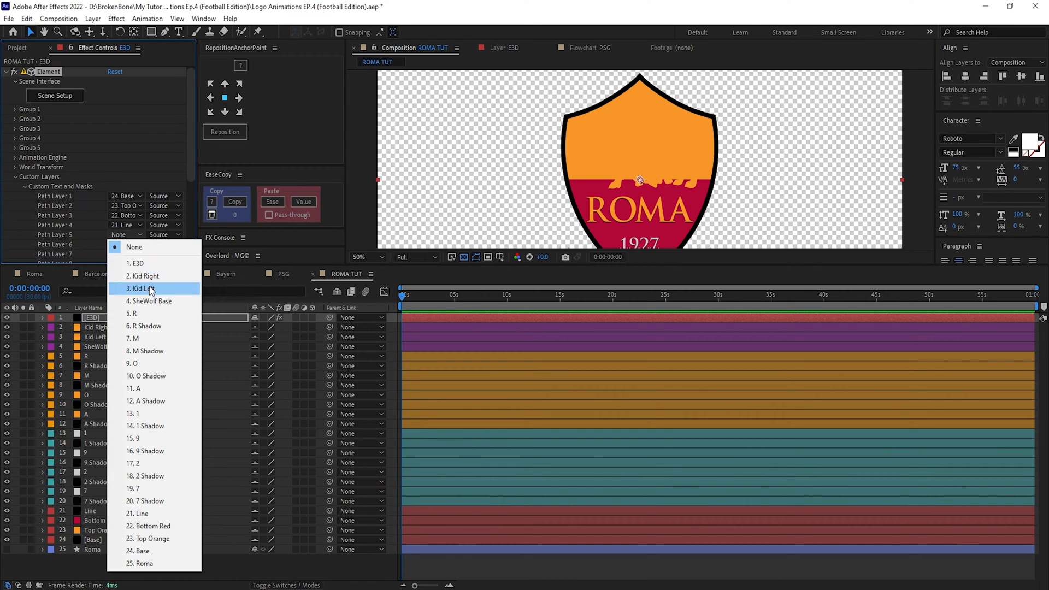
left_click(155, 301)
left_click(127, 245)
left_click(172, 312)
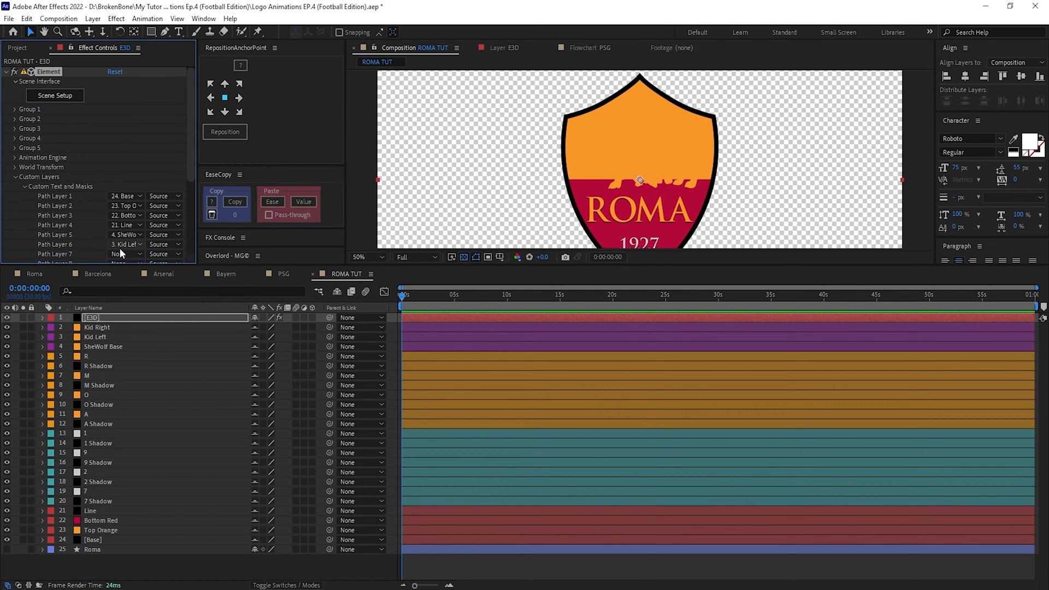
left_click(124, 245)
left_click(155, 278)
Turn off the visibility of all solids from Kid Right to Base and hide the shy layers.
left_click(113, 488)
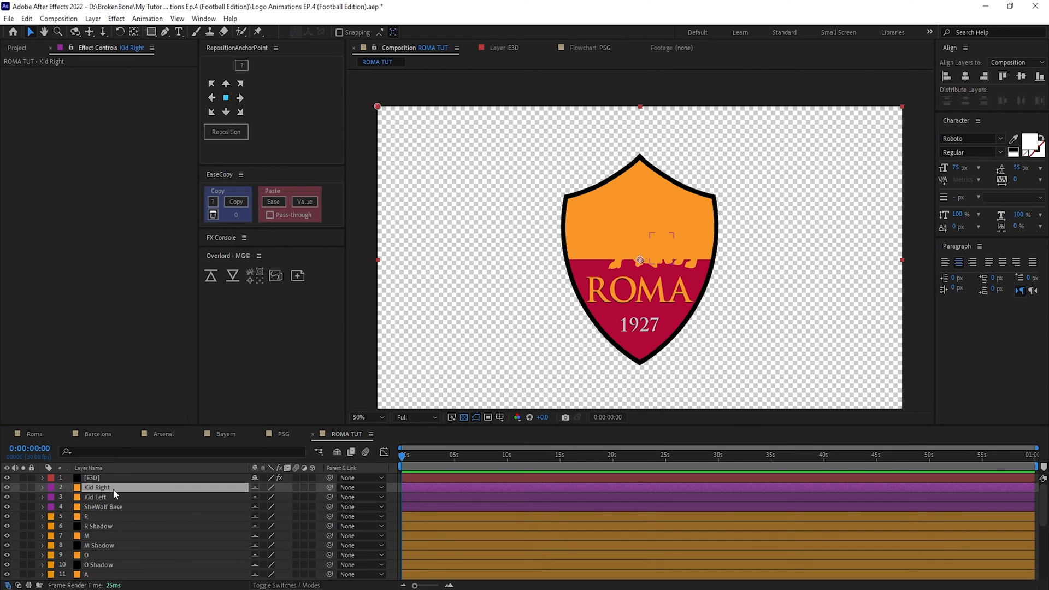
scroll(104, 519, "down", 5)
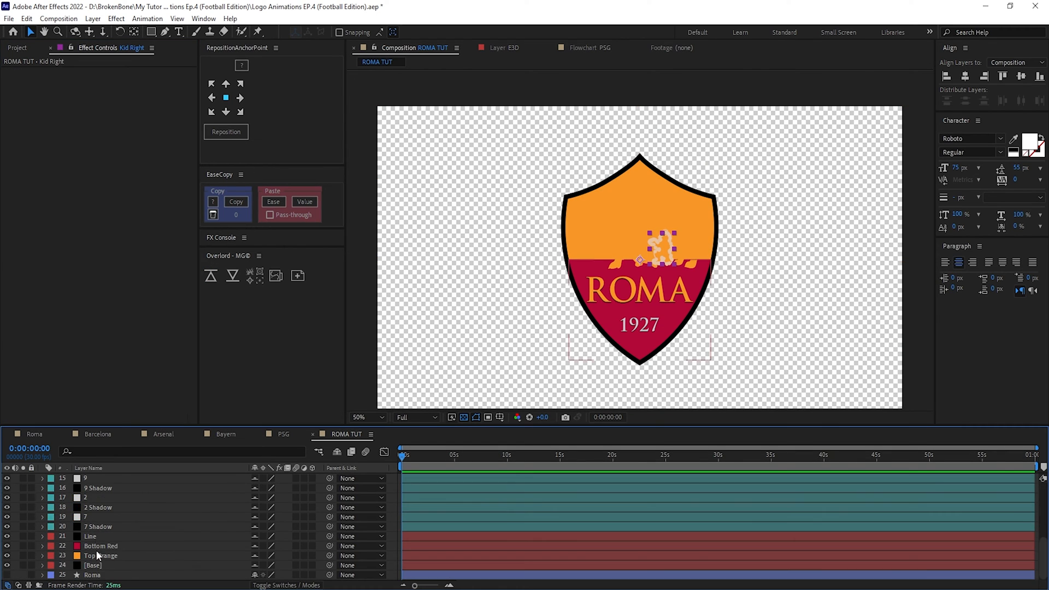
left_click(94, 565, "shift")
left_click(7, 565)
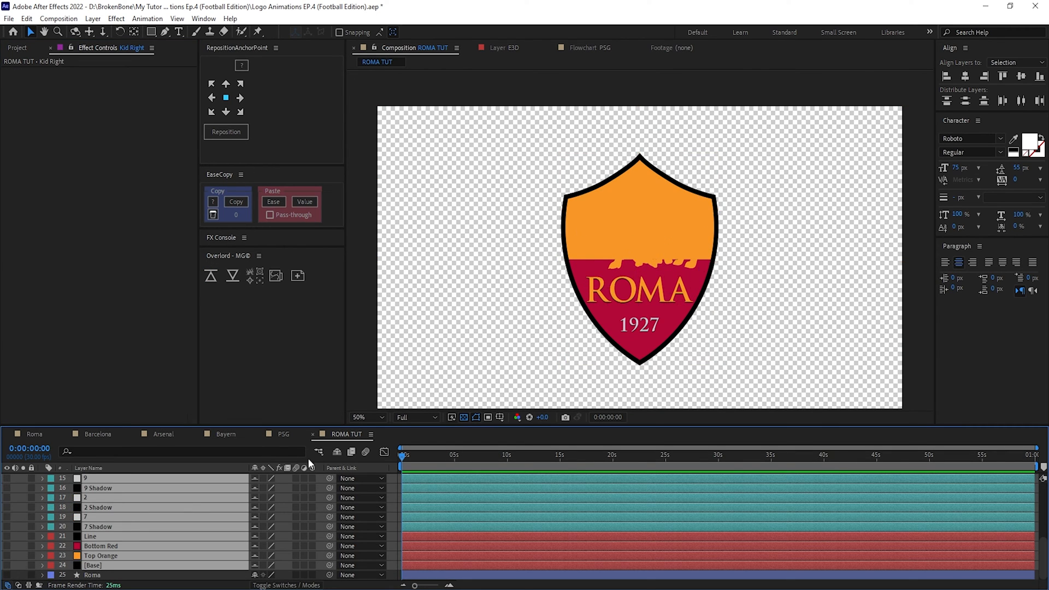
left_click(336, 452)
Open Element's Scene Setup from the E3D layer and create an extrusion model that uses Custom Path 1.
left_click(107, 477)
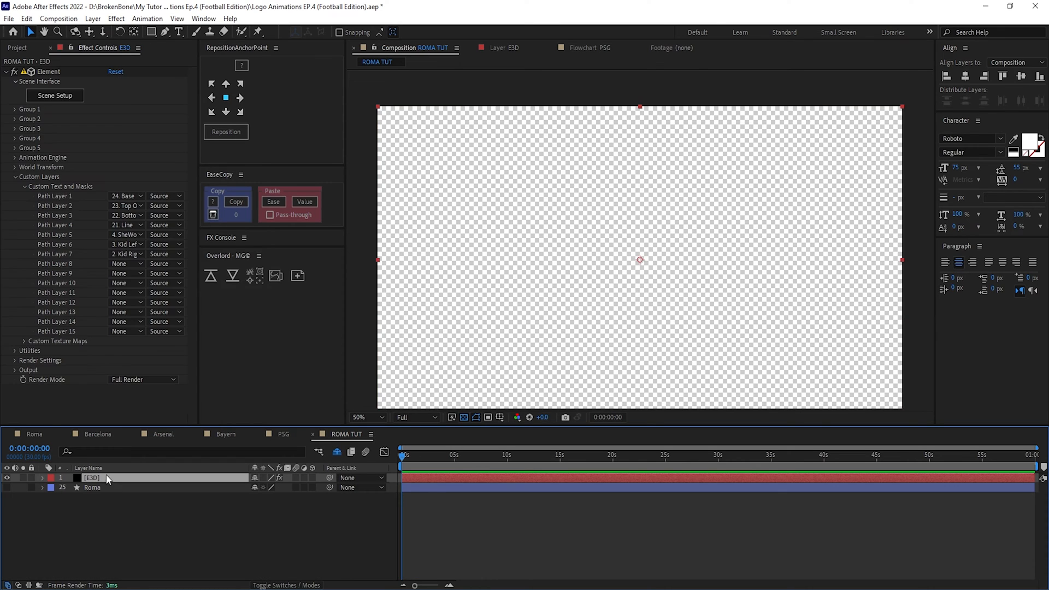
left_click(61, 97)
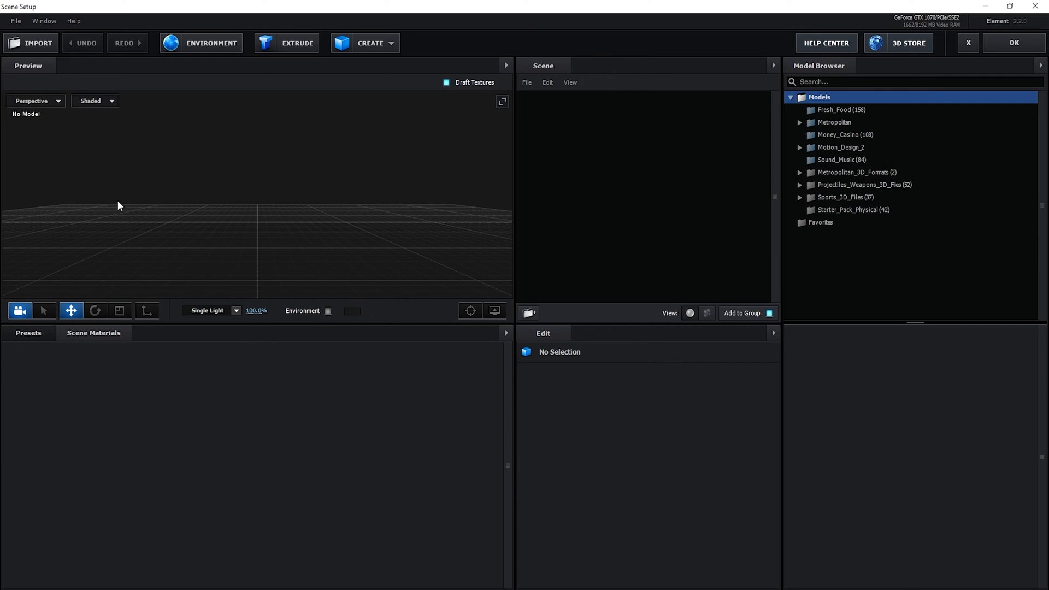
left_click(298, 43)
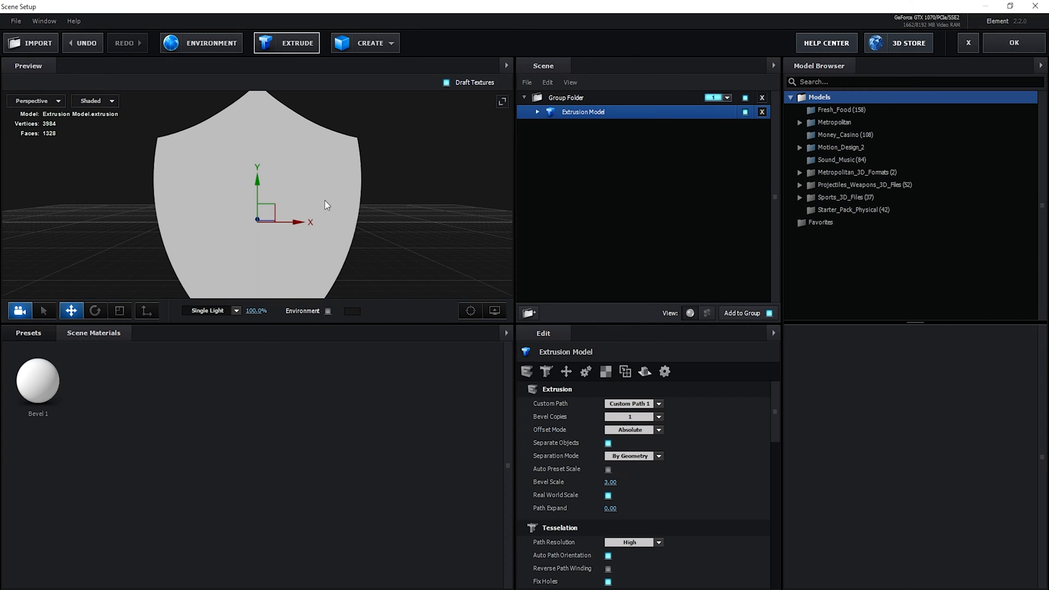
left_click_drag(351, 233, 421, 238)
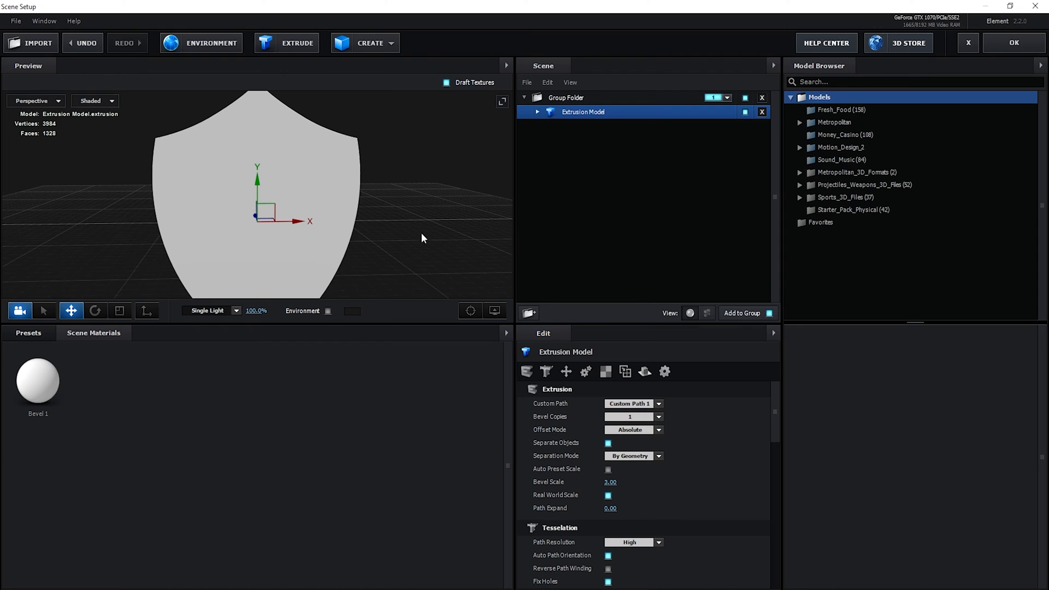
left_click(631, 406)
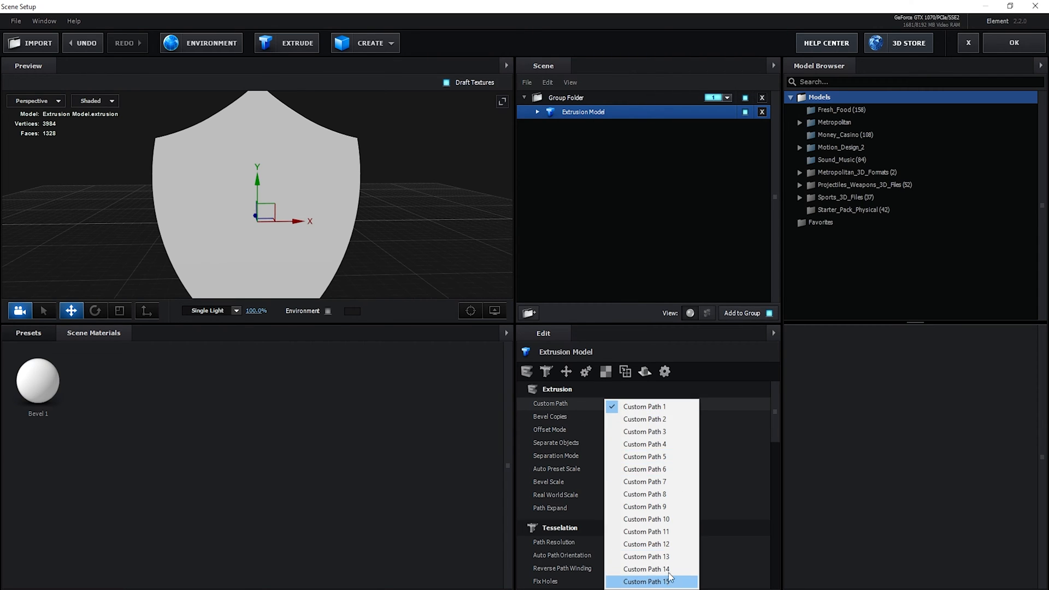
left_click(664, 409)
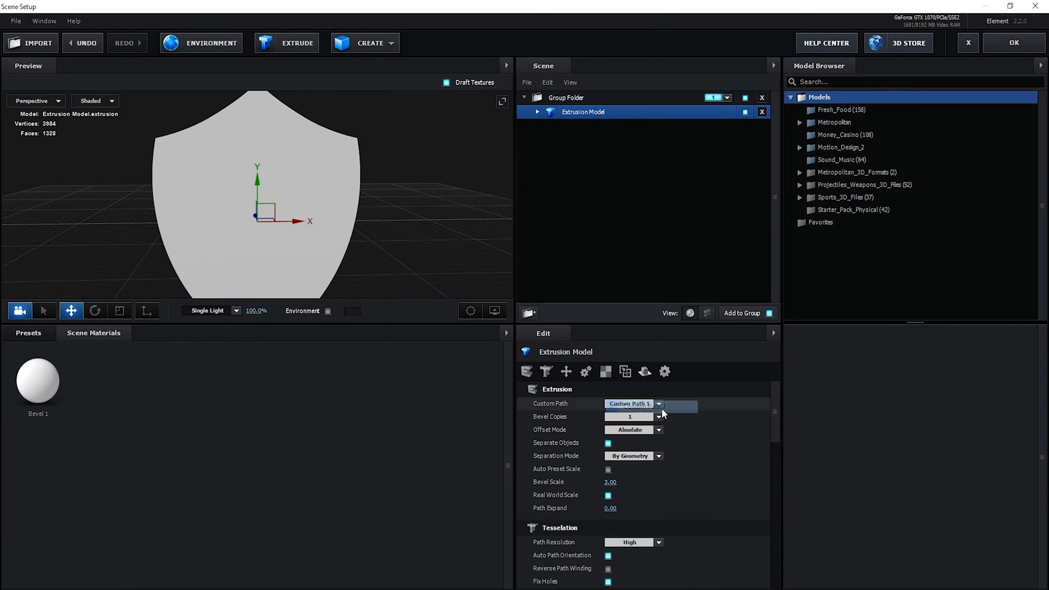
Enlarge the preview area in both directions and narrow the model browser.
left_click_drag(370, 499, 368, 446)
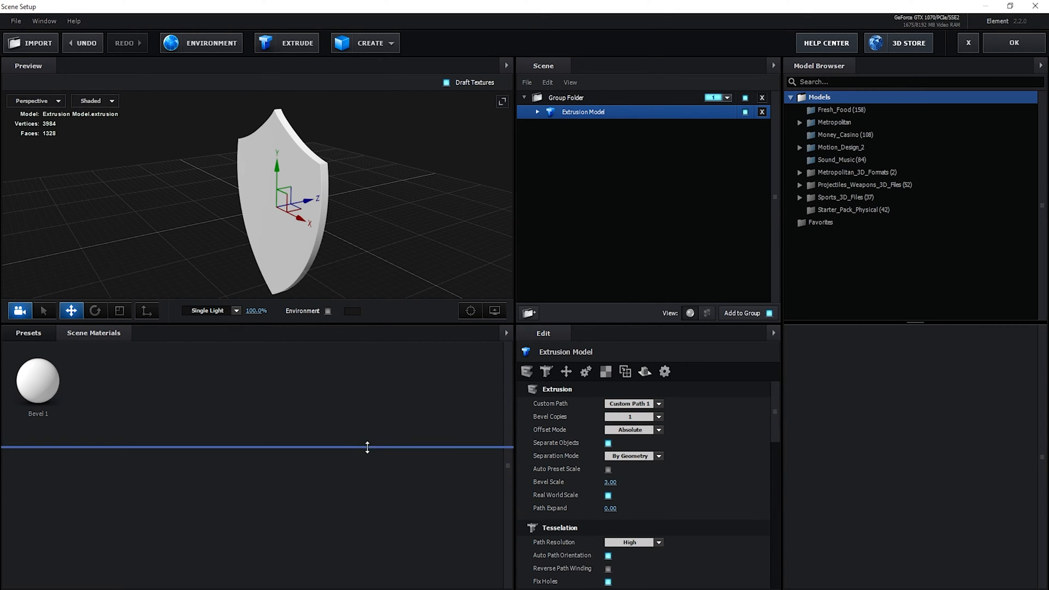
left_click_drag(516, 268, 573, 272)
left_click_drag(810, 240, 934, 240)
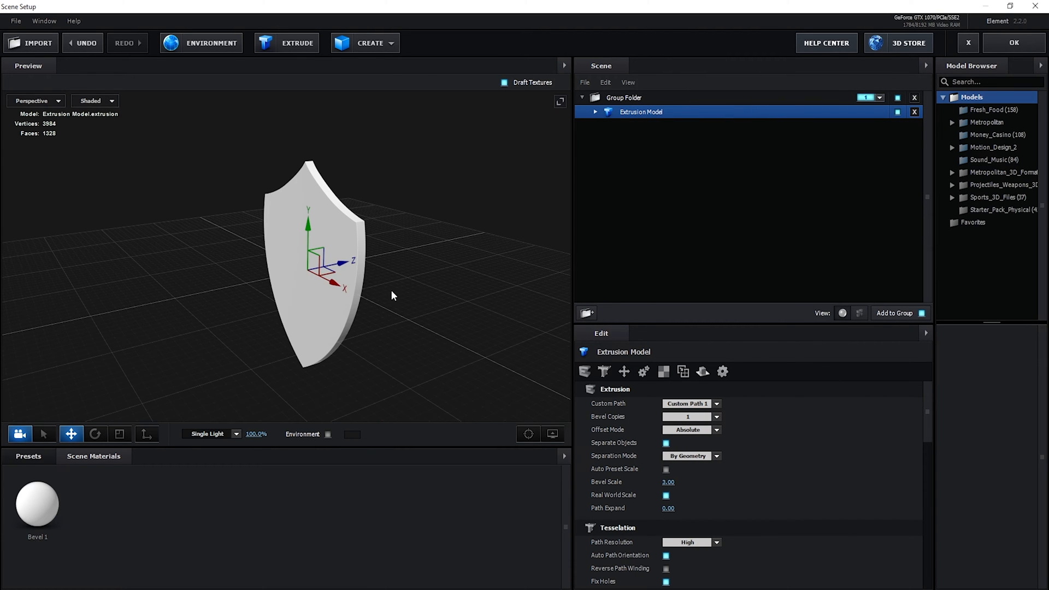
Enable Optimize Mesh in the extrusion model's surface options.
left_click_drag(926, 411, 935, 527)
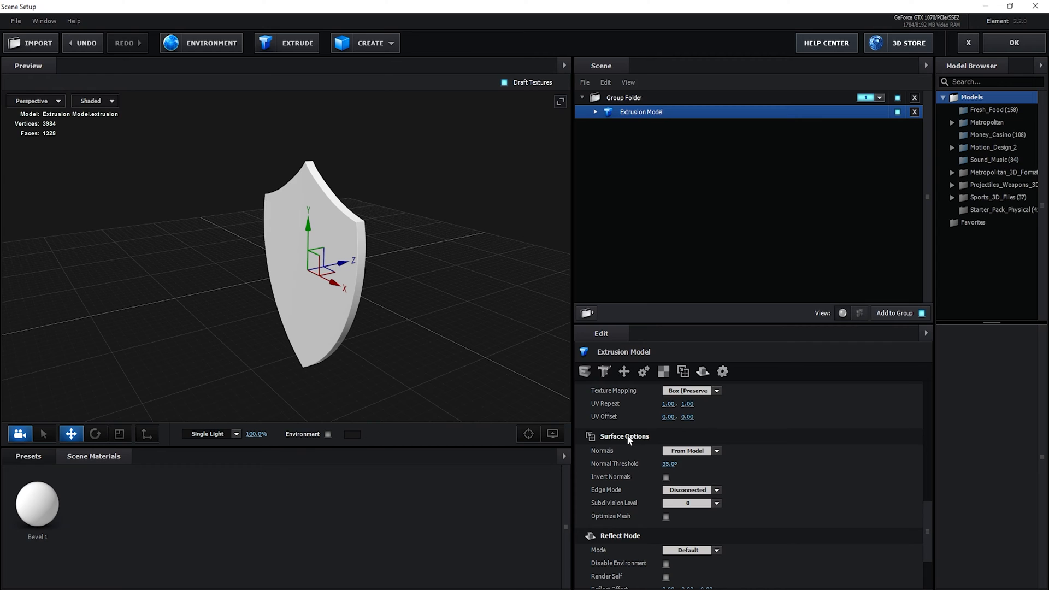
left_click(679, 377)
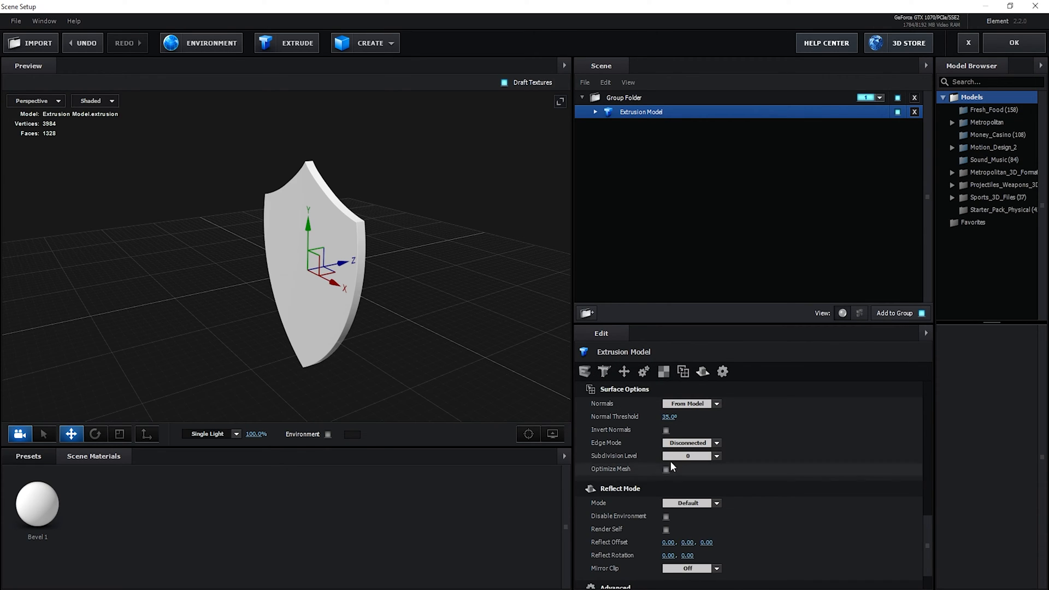
left_click(624, 371)
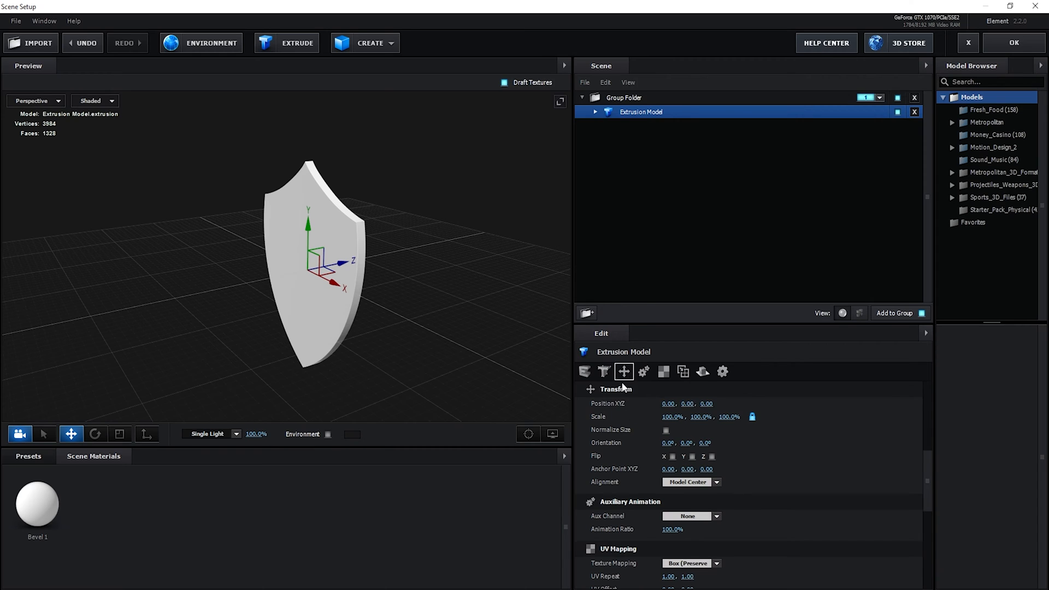
left_click(683, 372)
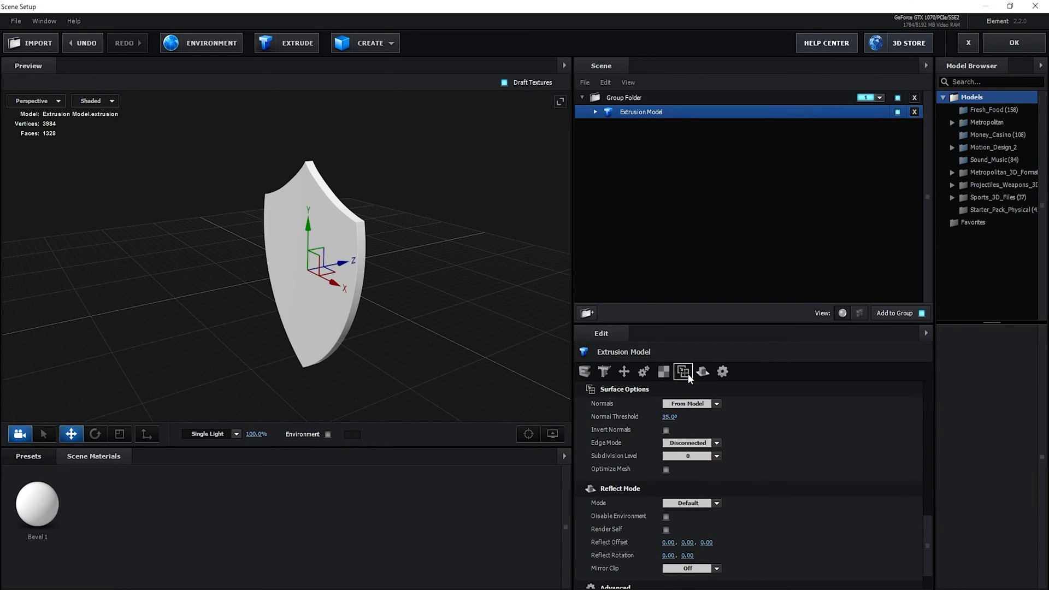
left_click(666, 470)
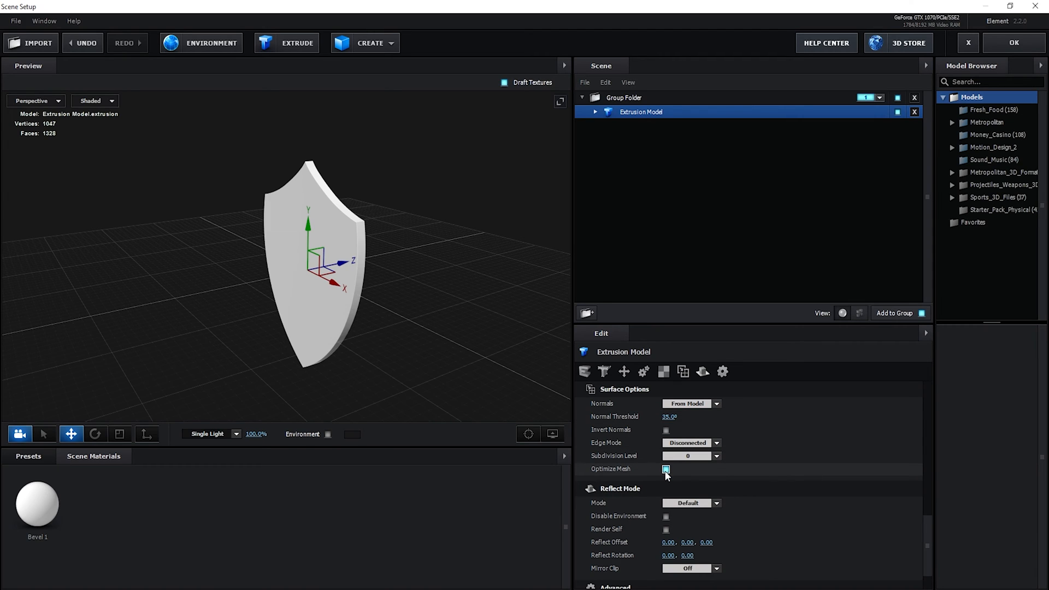
left_click(666, 470)
left_click(666, 470)
mouse_move(453, 352)
left_mouse_down()
mouse_move(304, 340)
mouse_move(519, 336)
mouse_move(391, 344)
mouse_move(442, 344)
left_mouse_up()
key("ctrl+z")
Expand the extrusion model, select its Bevel 1 material and examine the shield's edge up close.
left_click(595, 111)
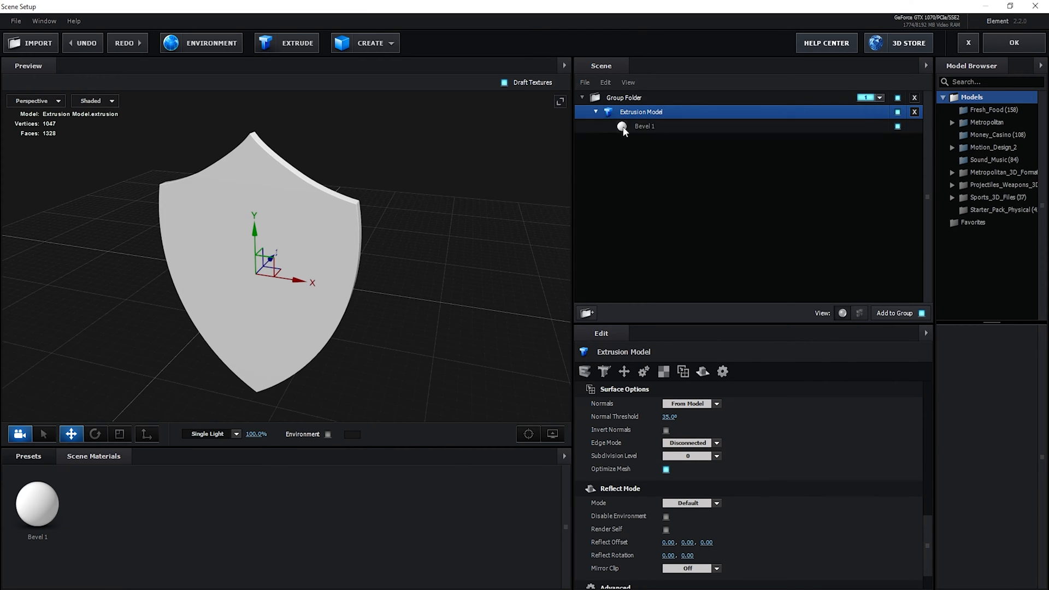
left_click(645, 128)
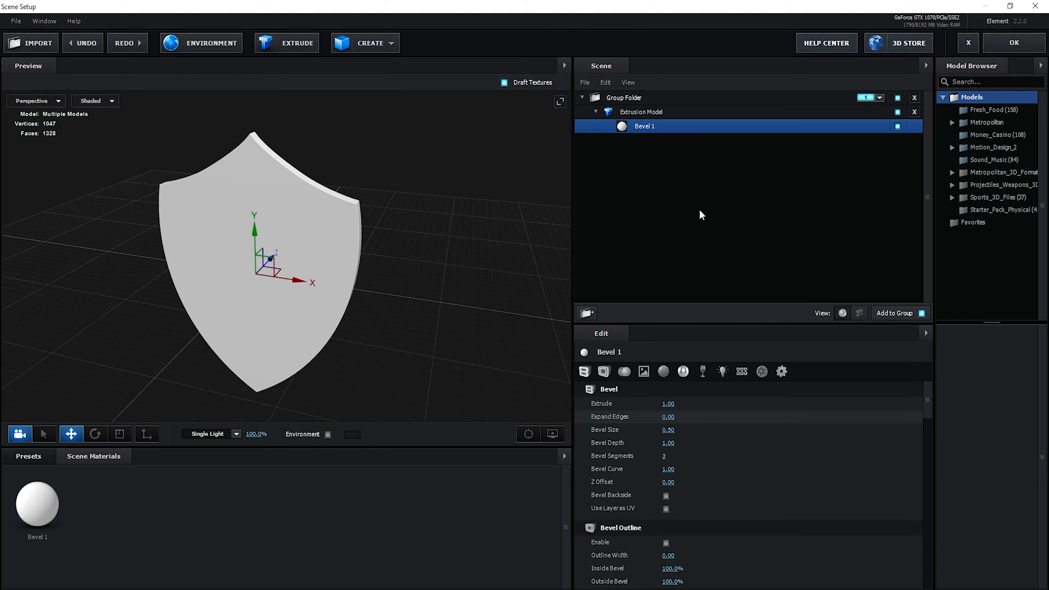
scroll(389, 326, "up", 3)
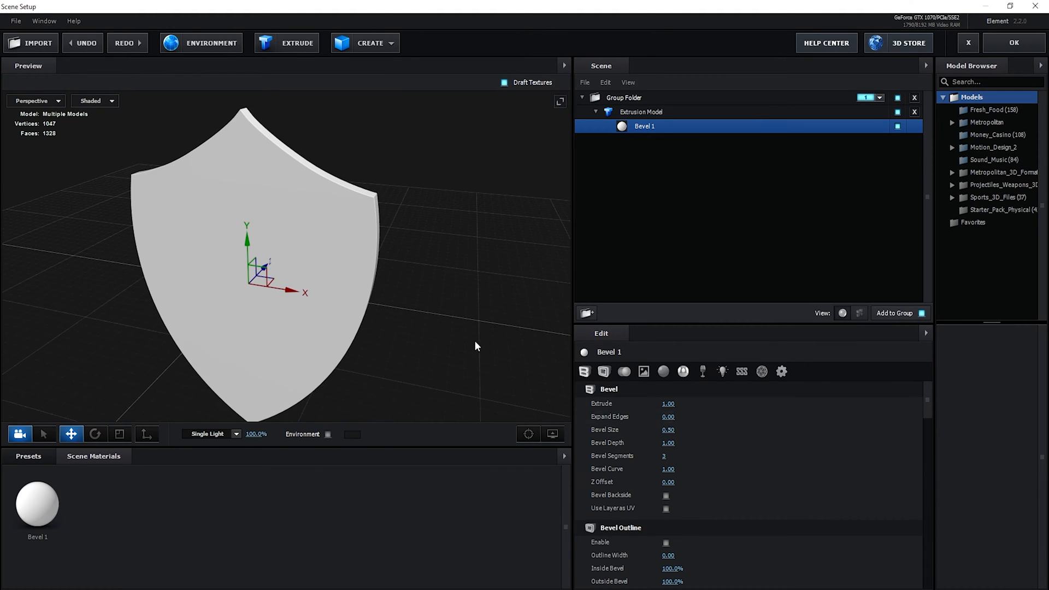
scroll(474, 340, "up", 5)
left_click_drag(455, 224, 293, 262)
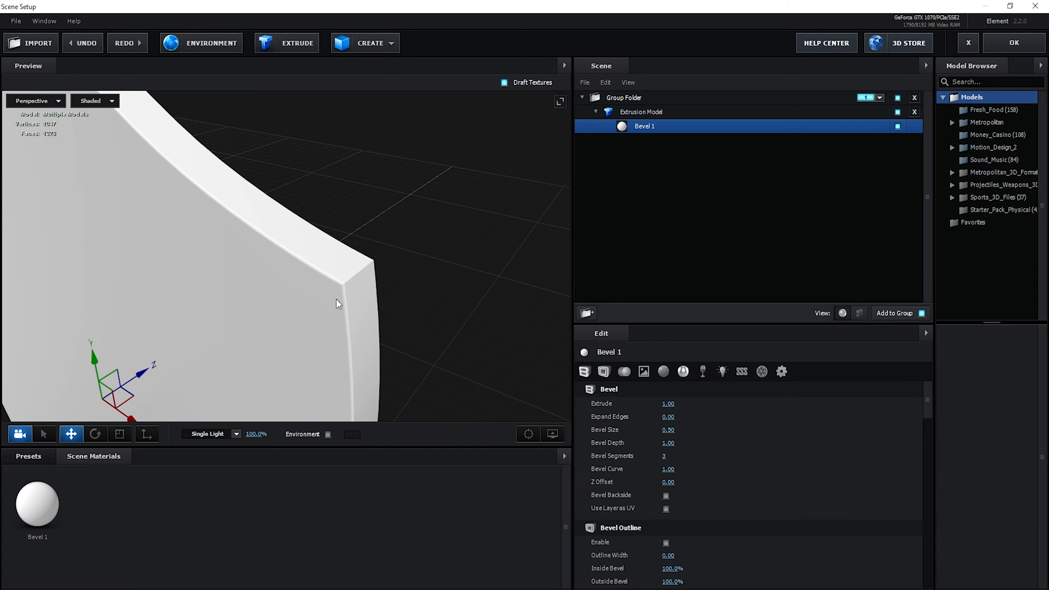
left_click_drag(274, 316, 258, 251)
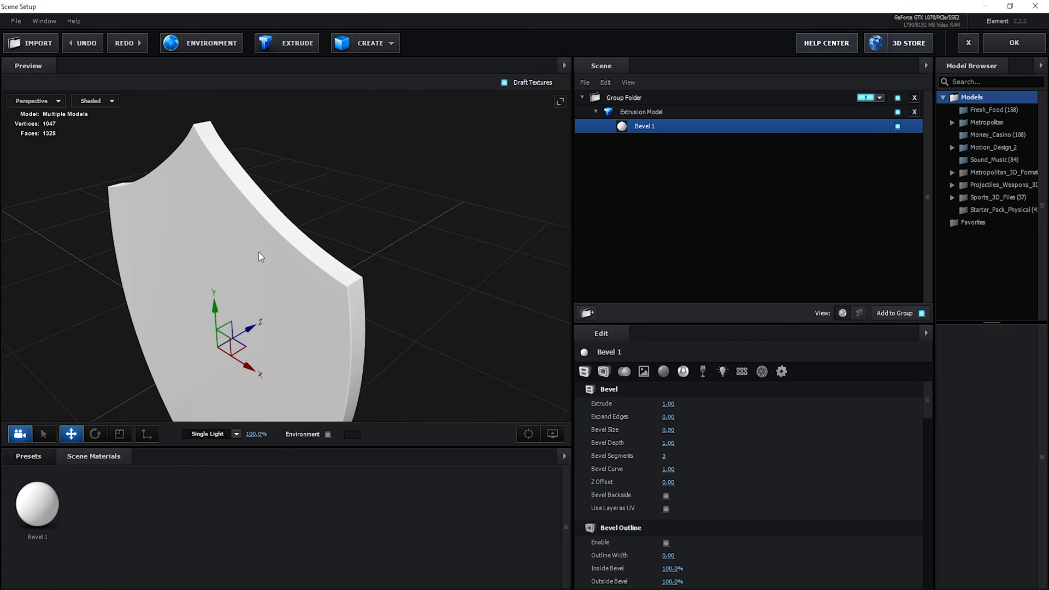
In the Front view, try a Bevel Size of 5.25 on Bevel 1 and check the shield's outline.
left_click(33, 100)
left_click(44, 165)
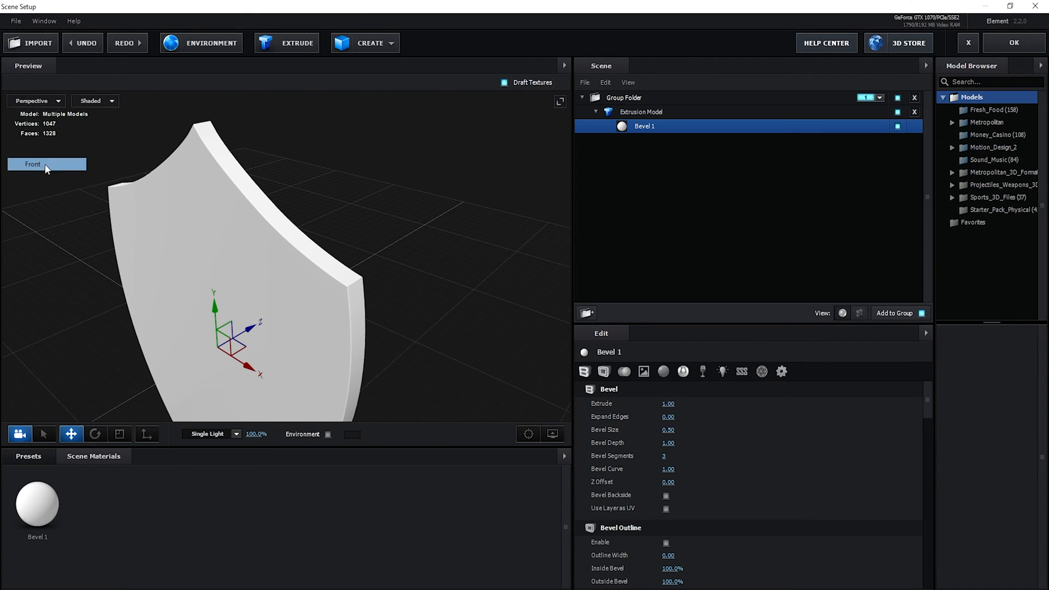
scroll(467, 224, "up", 5)
left_click_drag(500, 218, 451, 286)
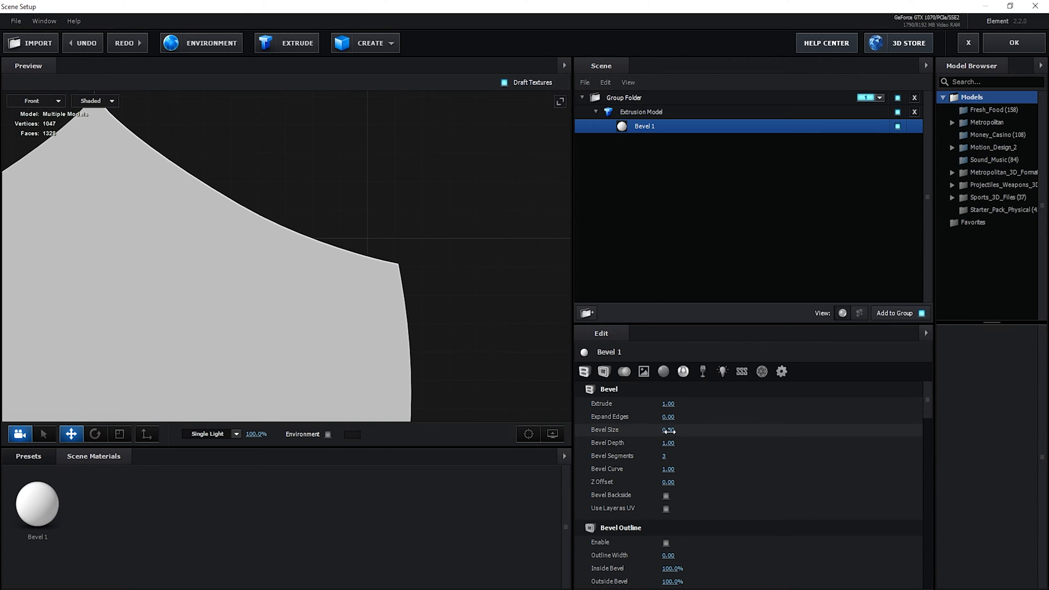
left_click_drag(668, 430, 820, 429)
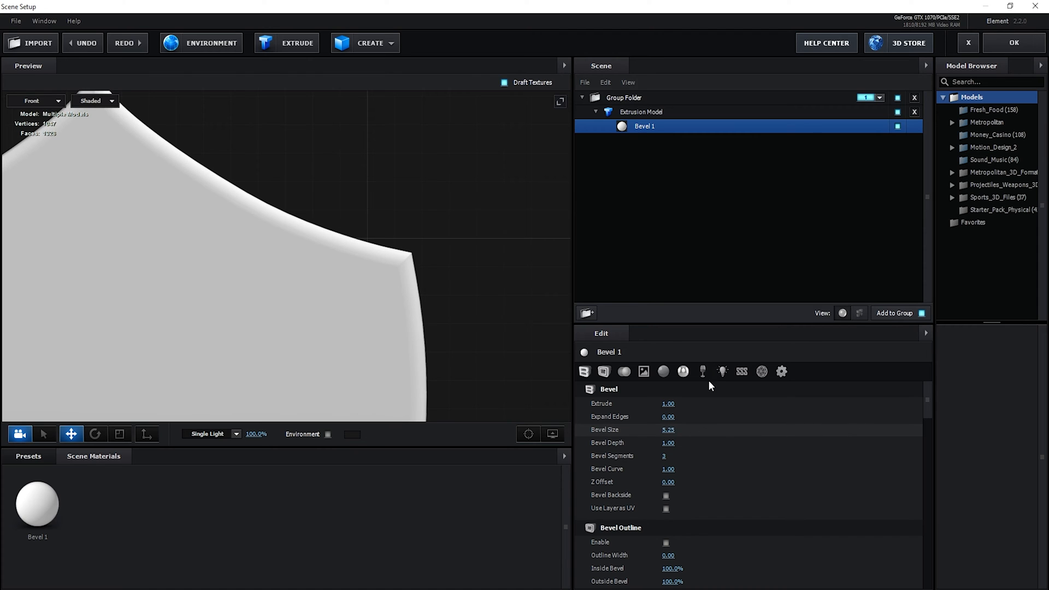
scroll(224, 195, "down", 5)
left_click_drag(331, 283, 364, 192)
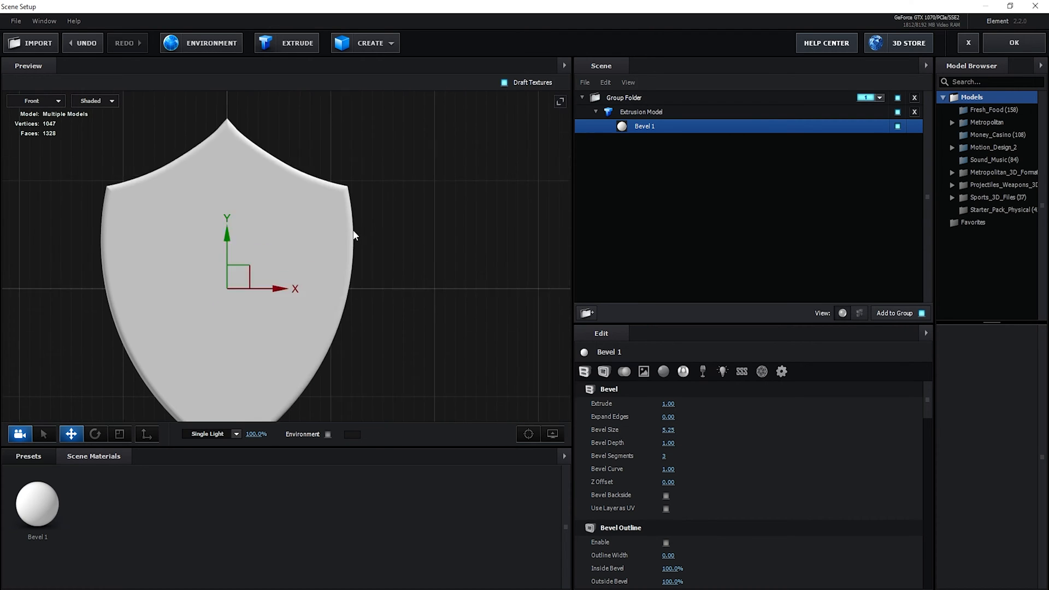
scroll(328, 254, "up", 5)
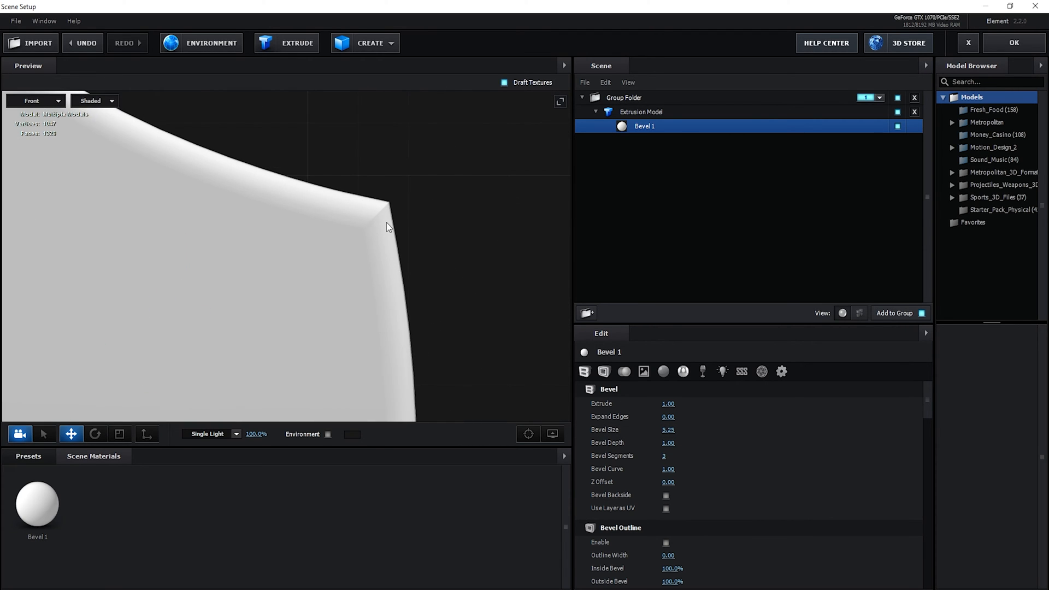
scroll(386, 222, "down", 5)
scroll(392, 243, "up", 5)
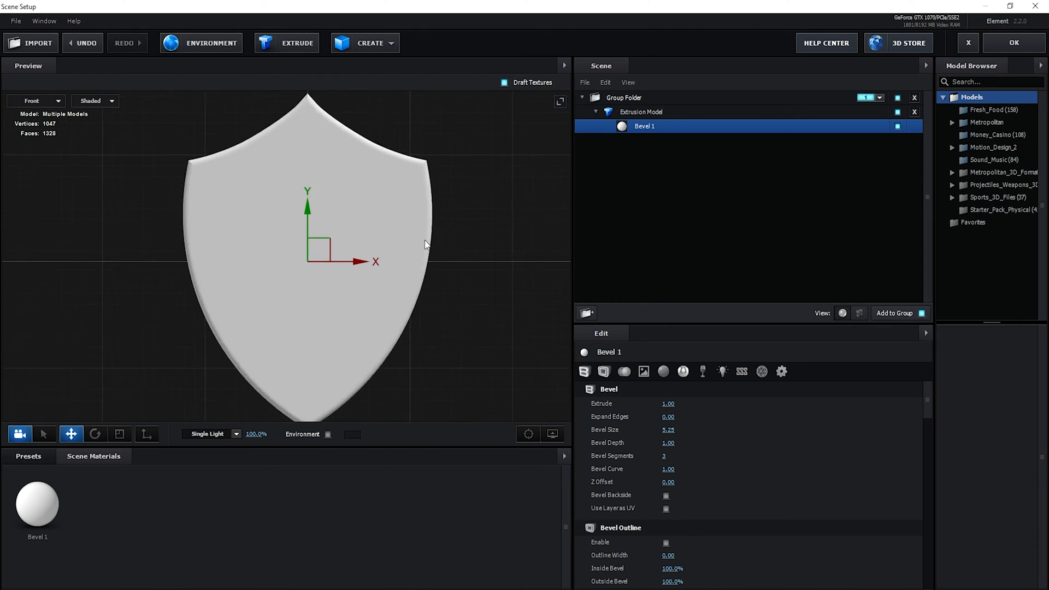
Return to the Perspective view and set Bevel 1's Bevel Size to 1.
left_click(35, 100)
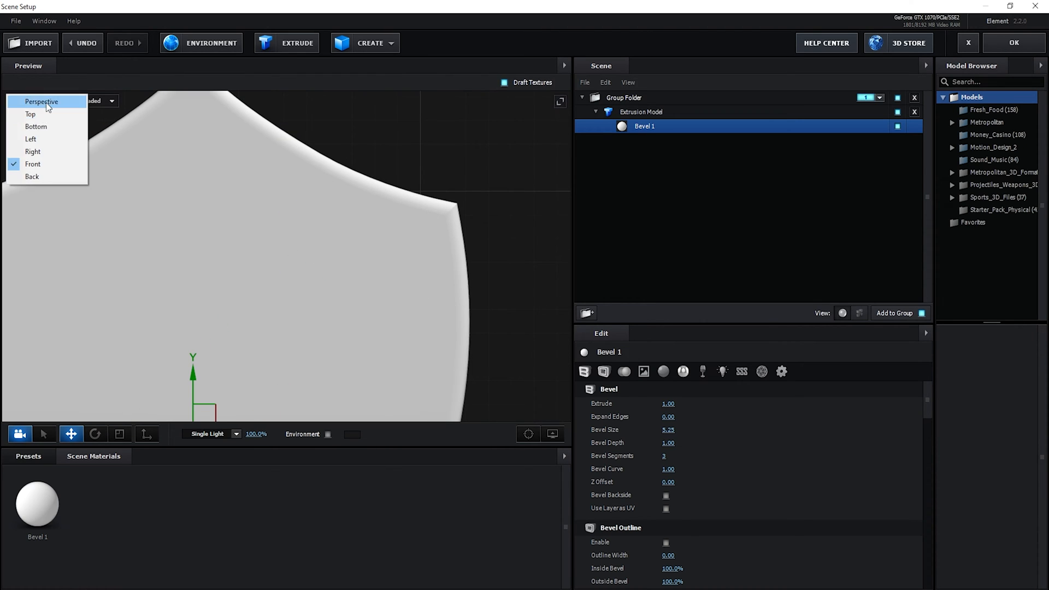
left_click(33, 103)
left_click(669, 429)
type("1")
key("Return")
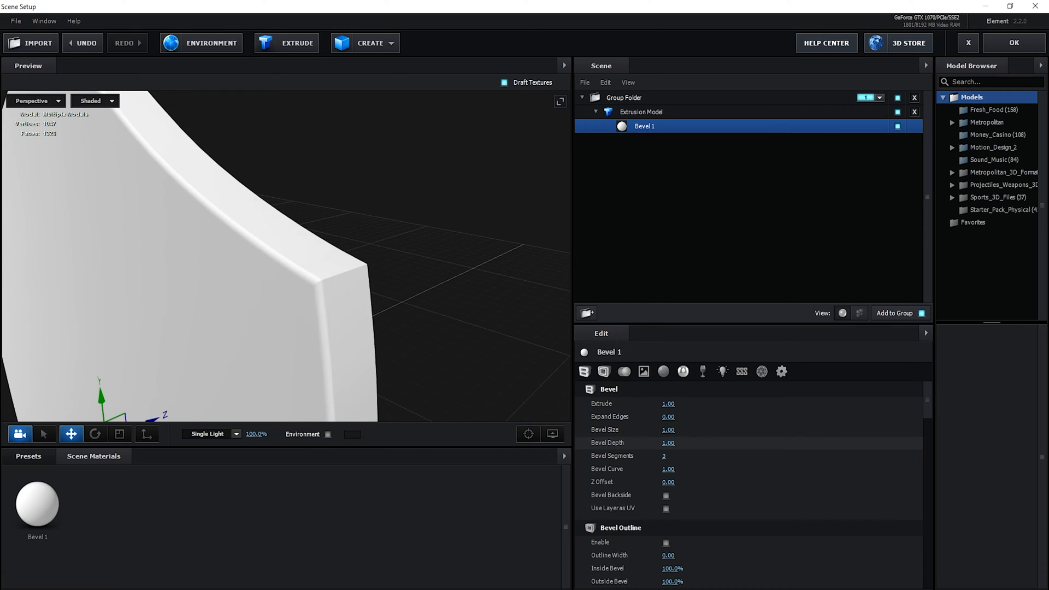
Set Bevel 1's Expand Edges to -1 and check the shield's outline from the Front view.
left_click(668, 417)
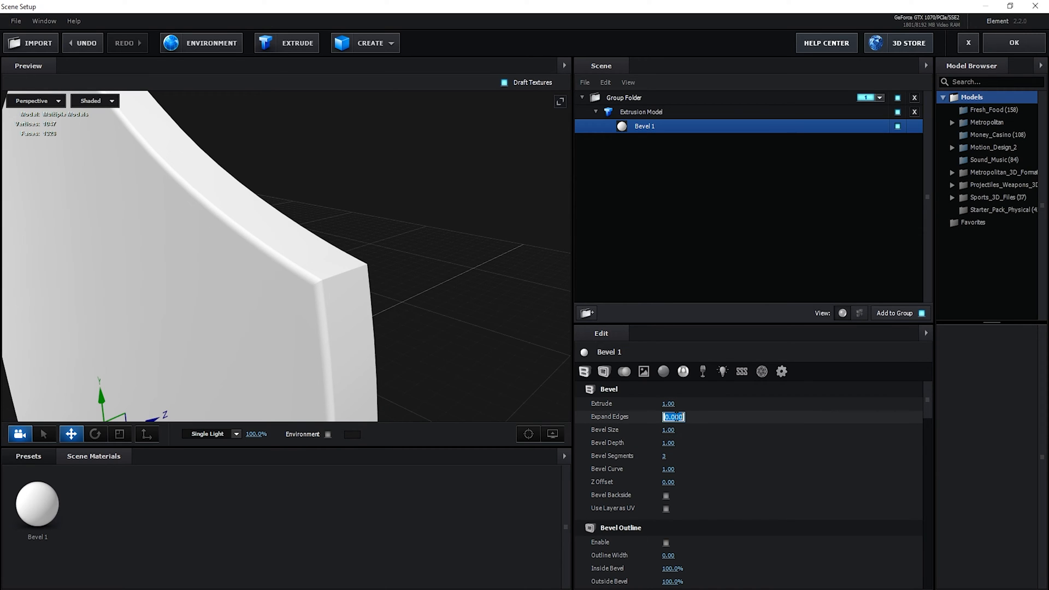
type("-1")
key("Return")
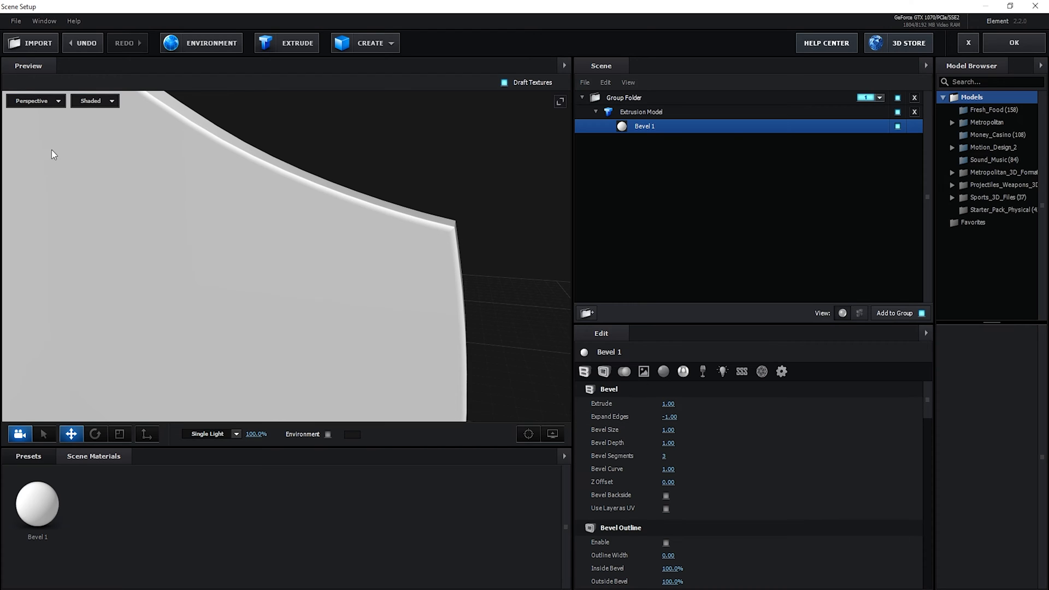
left_click(34, 100)
left_click(33, 164)
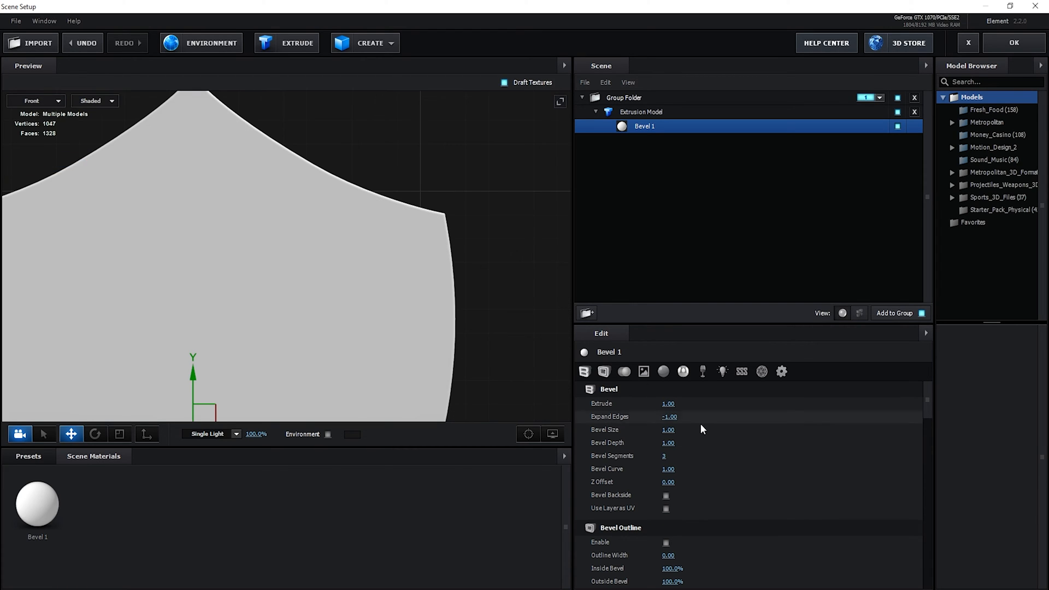
Set Bevel 1's Expand Edges and Bevel Size both to 0.
left_click(669, 417)
type("0")
key("Return")
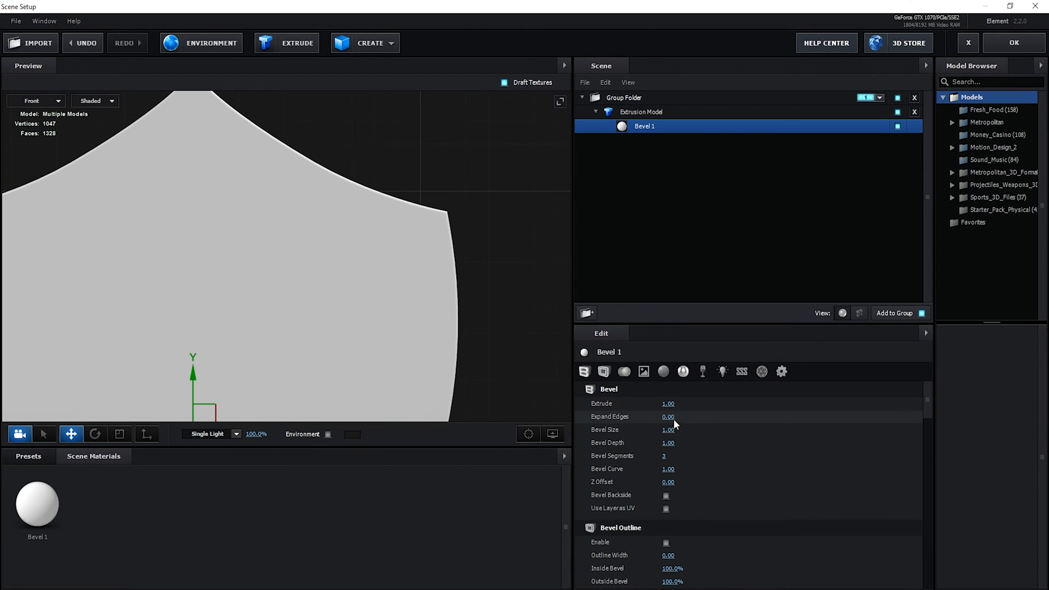
key("ctrl+z")
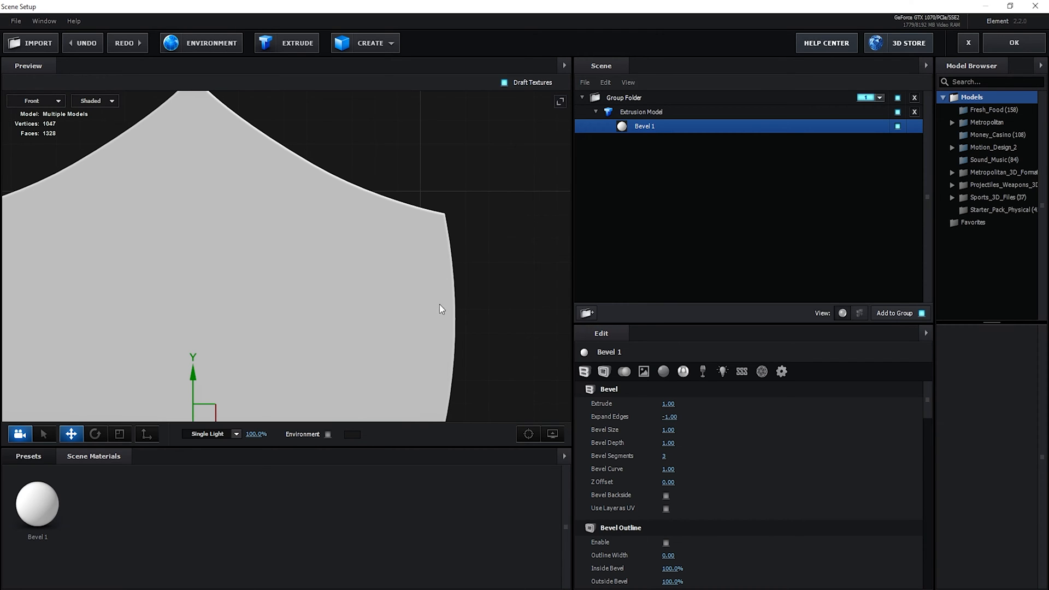
key("ctrl+y")
key("ctrl+y")
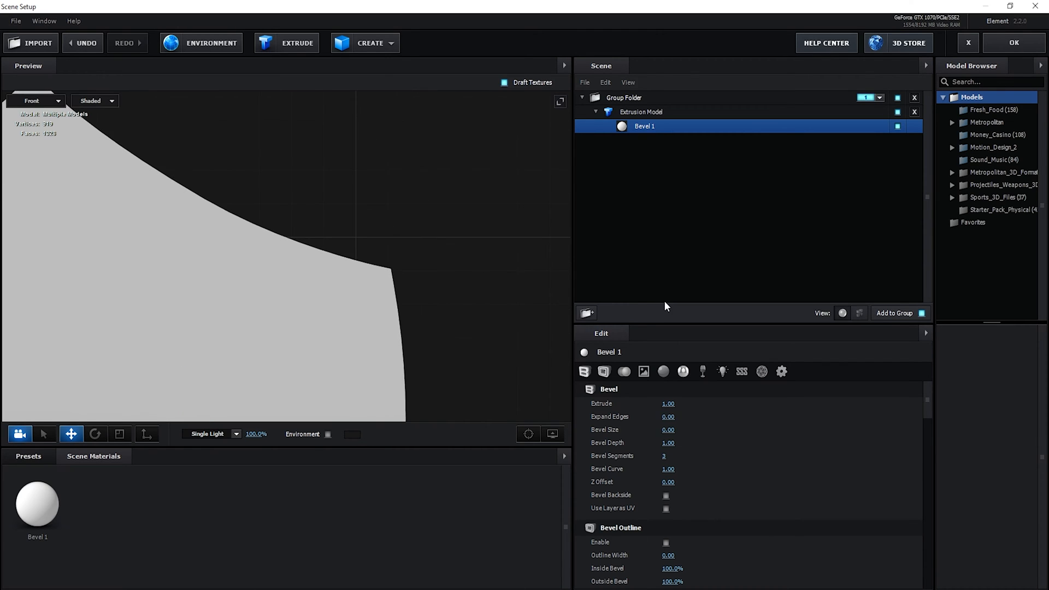
Undo and redo the zeroed bevel values to compare the shield's outline, and return to the Perspective view.
key("ctrl+z")
key("ctrl+z")
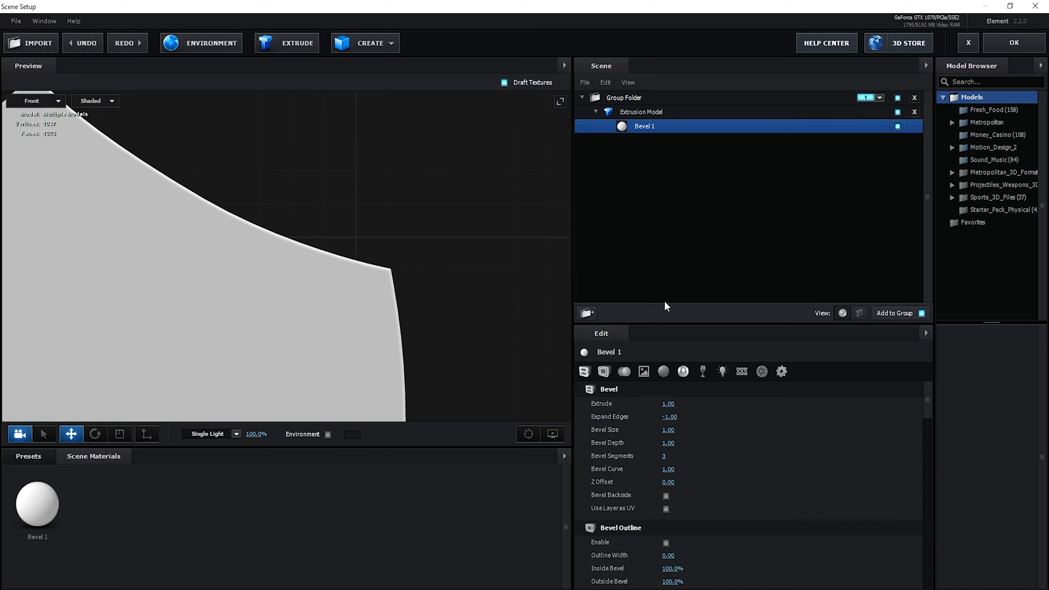
key("ctrl+y")
key("ctrl+y")
left_click(34, 101)
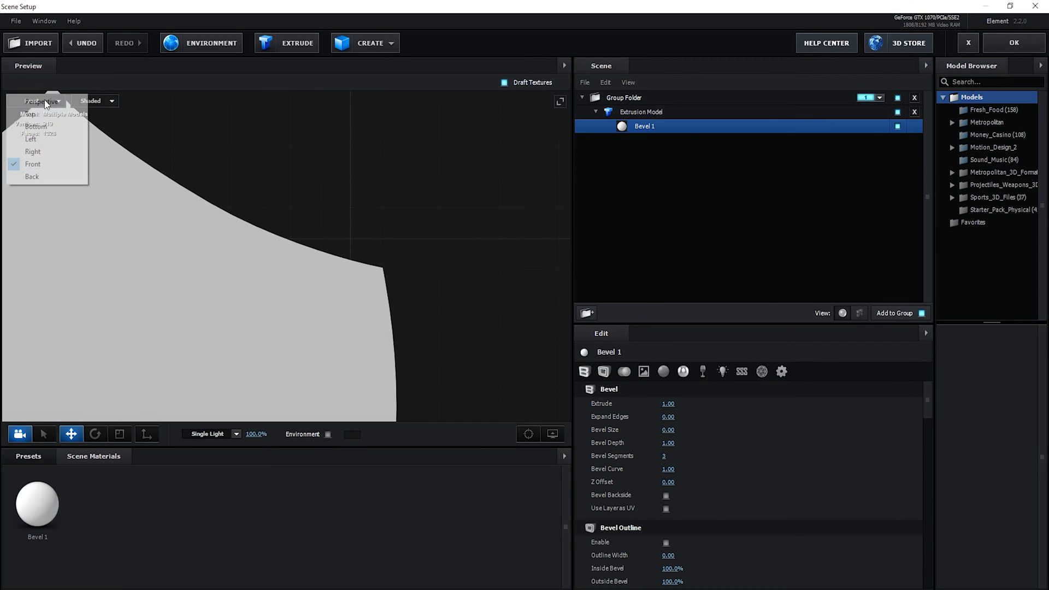
left_click(31, 112)
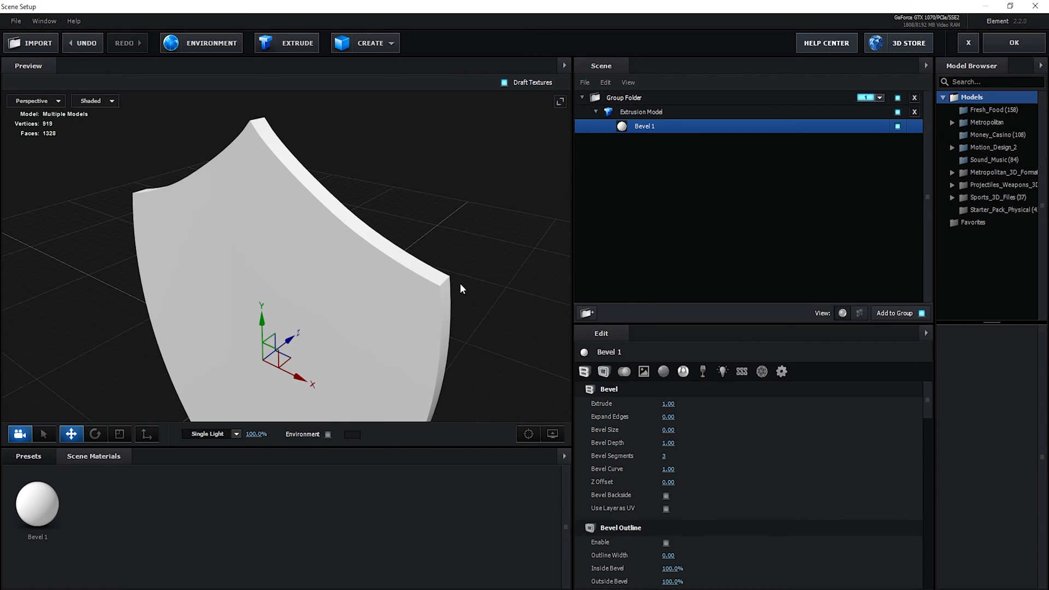
Set Bevel 1's Bevel Depth and Bevel Segments both to 0.
left_click(668, 444)
type("0")
left_click(665, 456)
type("0")
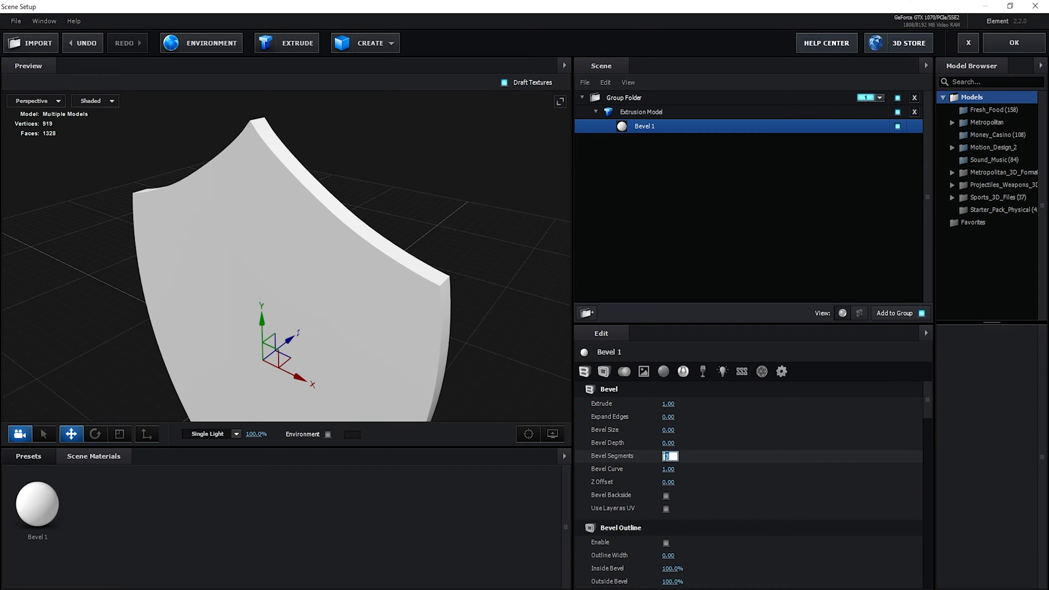
left_click(654, 246)
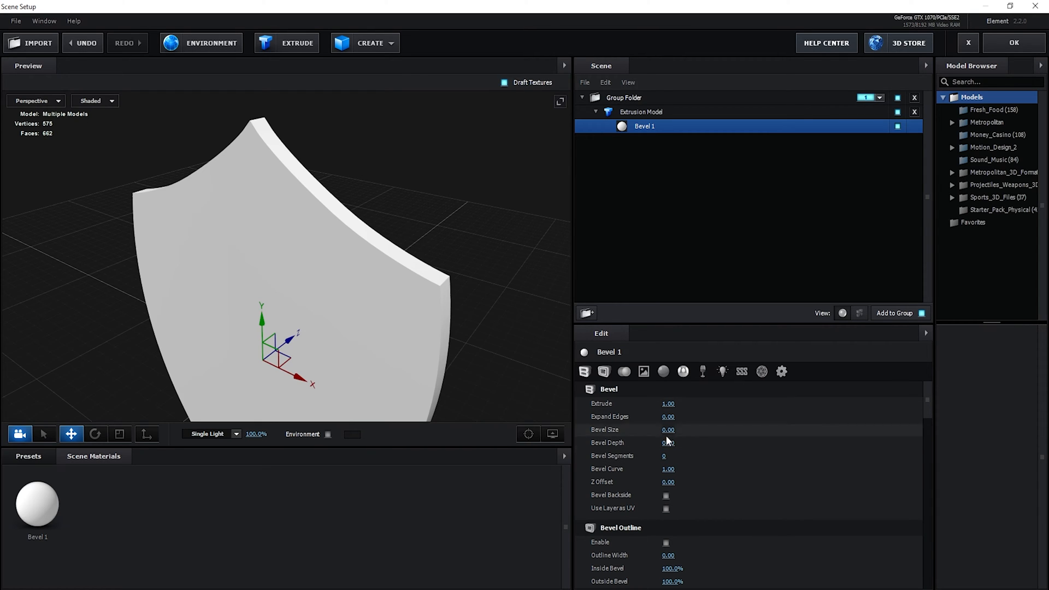
Duplicate the shield's Extrusion Model and rename the copy as Base.
left_click(638, 114)
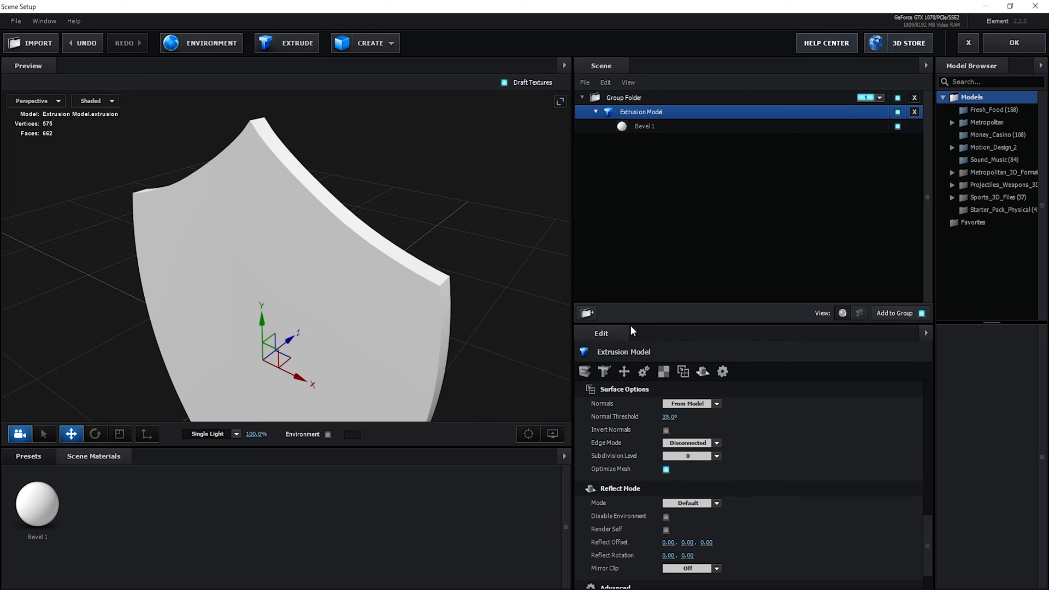
right_click(643, 110)
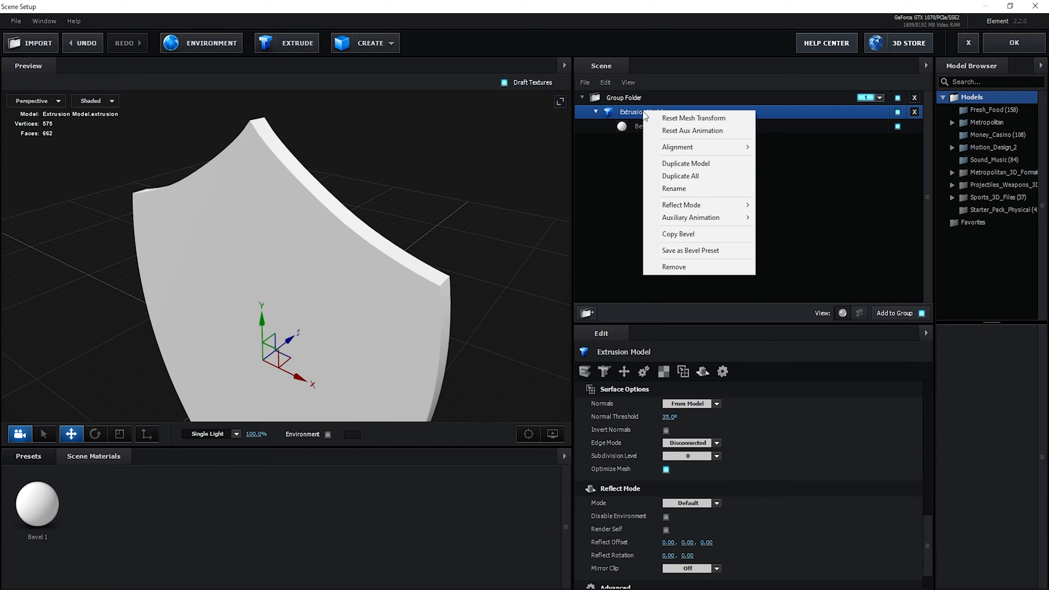
left_click(678, 162)
double_click(645, 140)
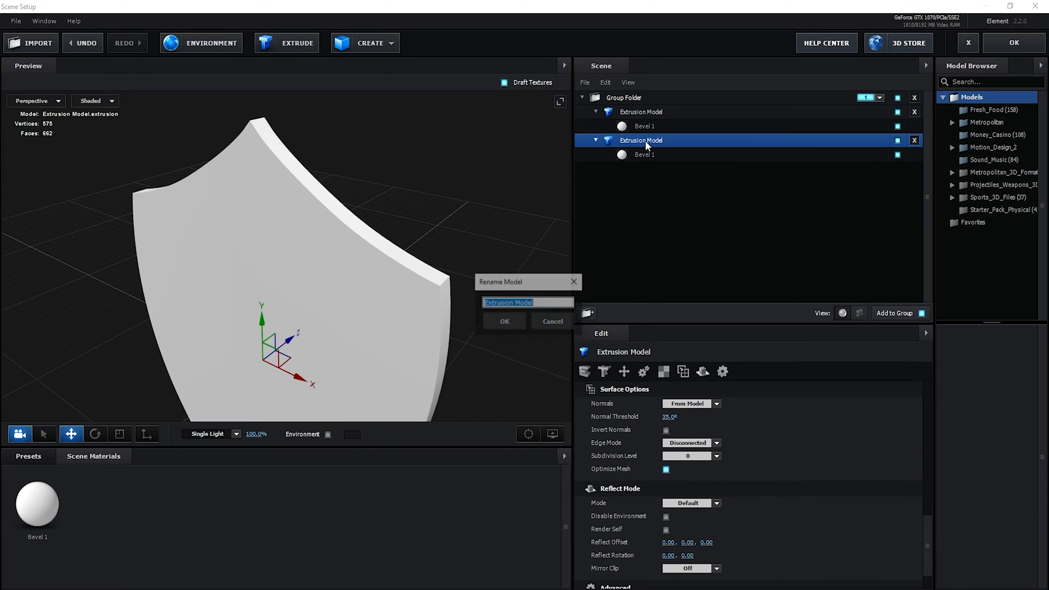
type("Base")
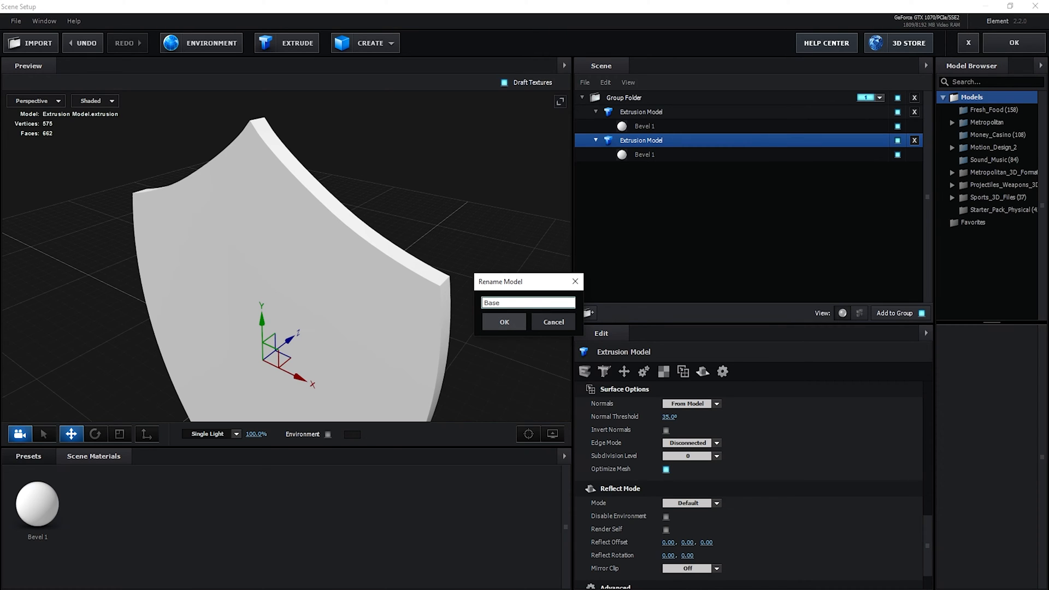
key("Return")
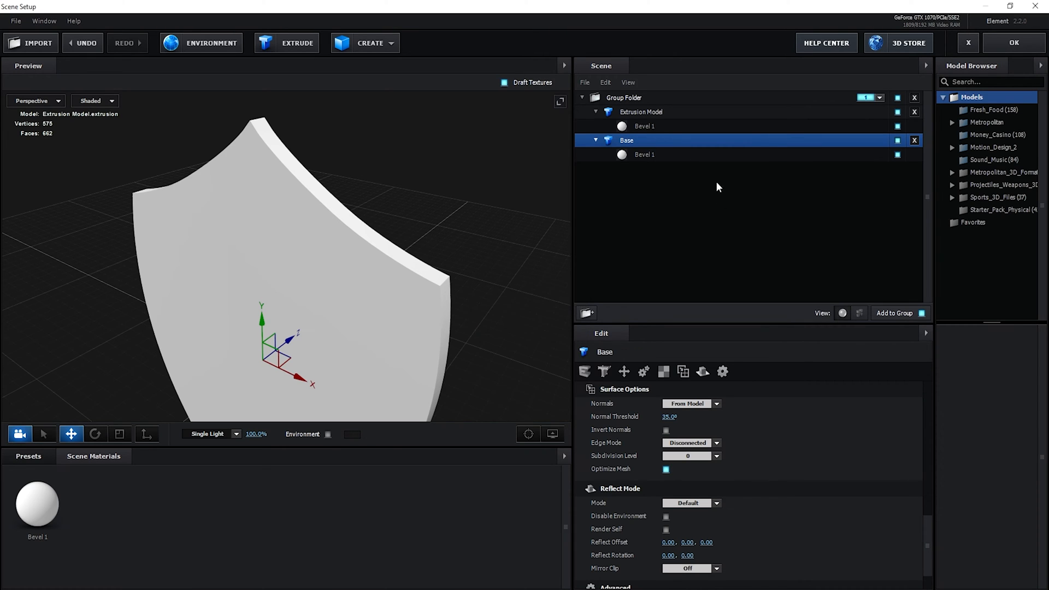
Rename the original Extrusion Model as Top orange and set its Custom Path to Custom Path 2.
double_click(648, 111)
type("Top orange")
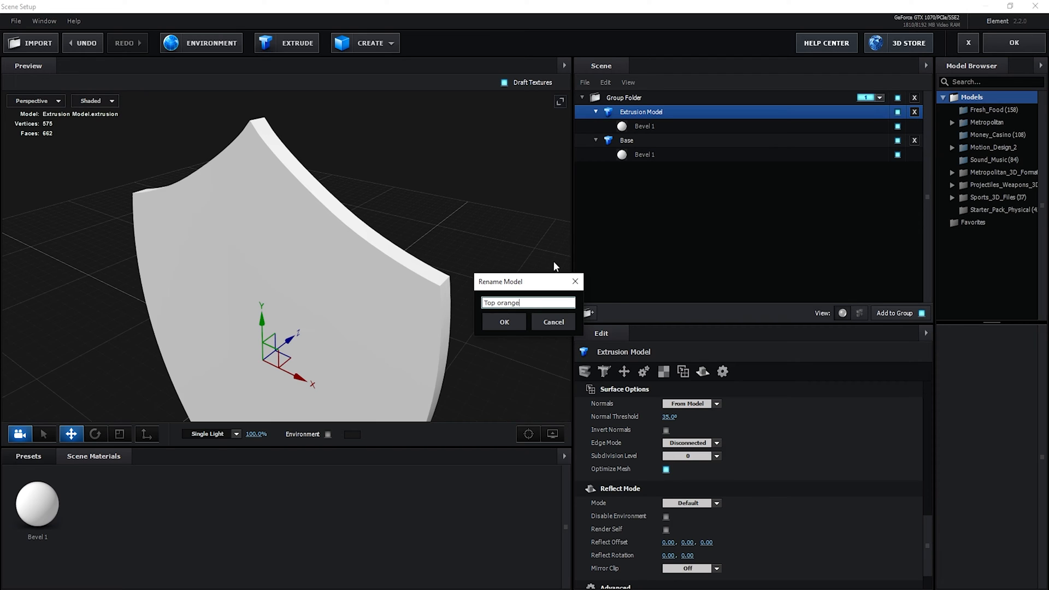
left_click(505, 322)
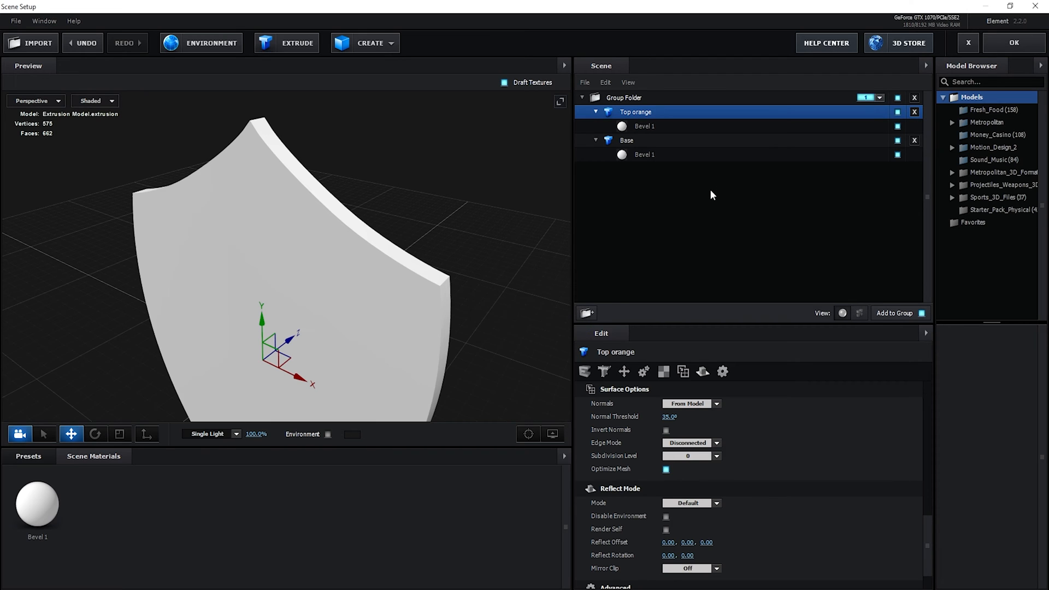
left_click_drag(927, 568, 927, 358)
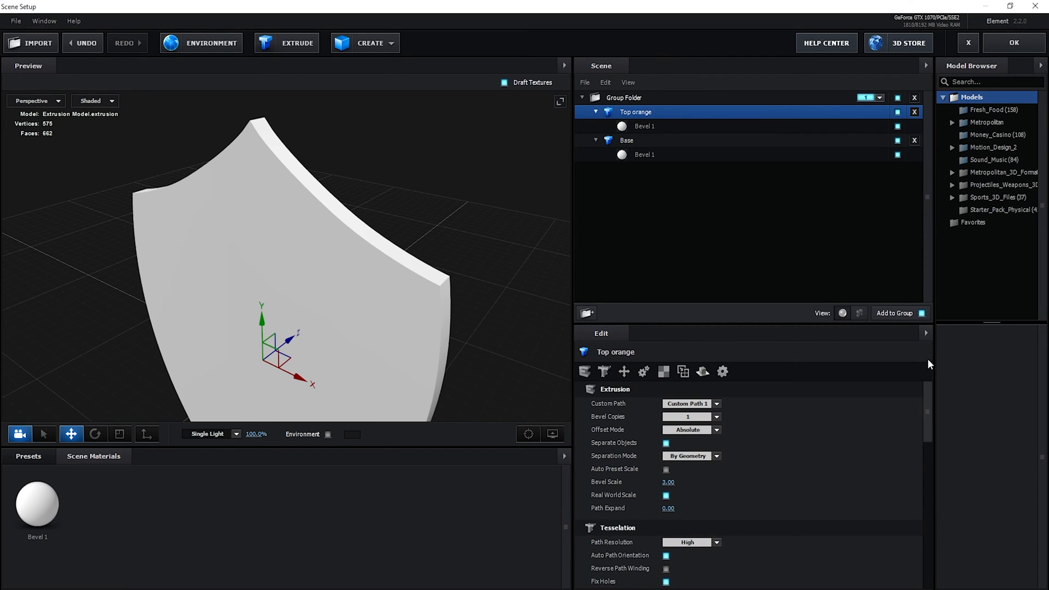
left_click(710, 407)
left_click(705, 422)
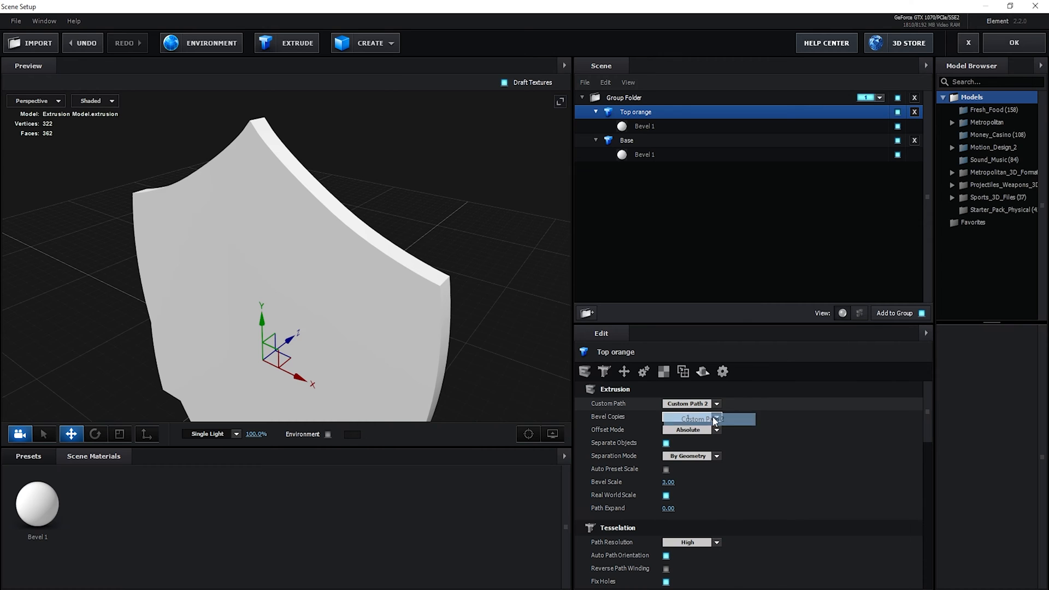
Toggle the Base model's visibility and orbit the preview to compare it with the Top orange shape.
left_click(897, 140)
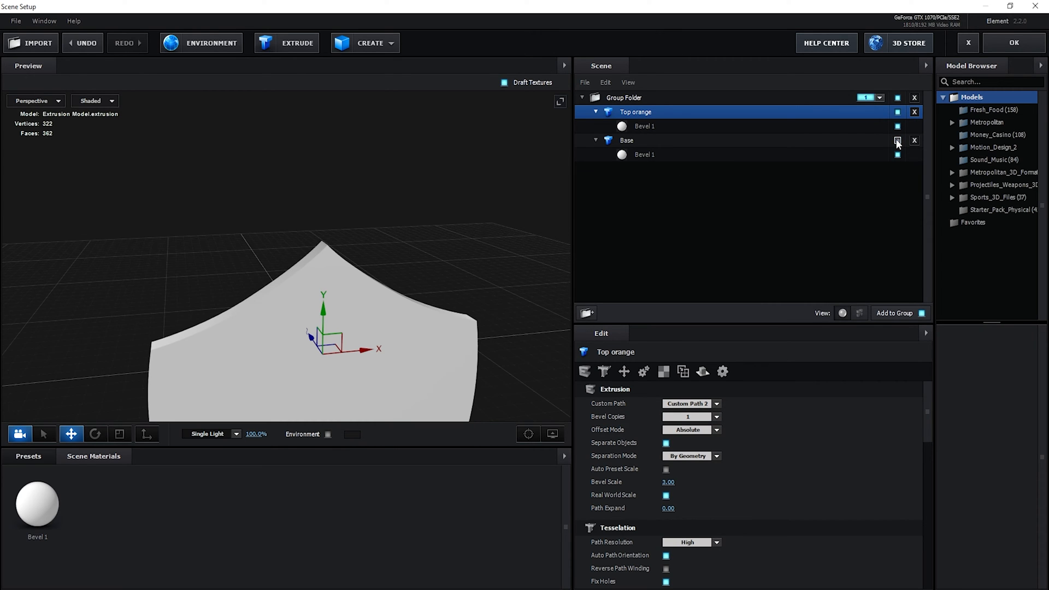
left_click(897, 141)
left_click(898, 141)
left_click_drag(442, 321, 234, 191)
scroll(421, 191, "down", 4)
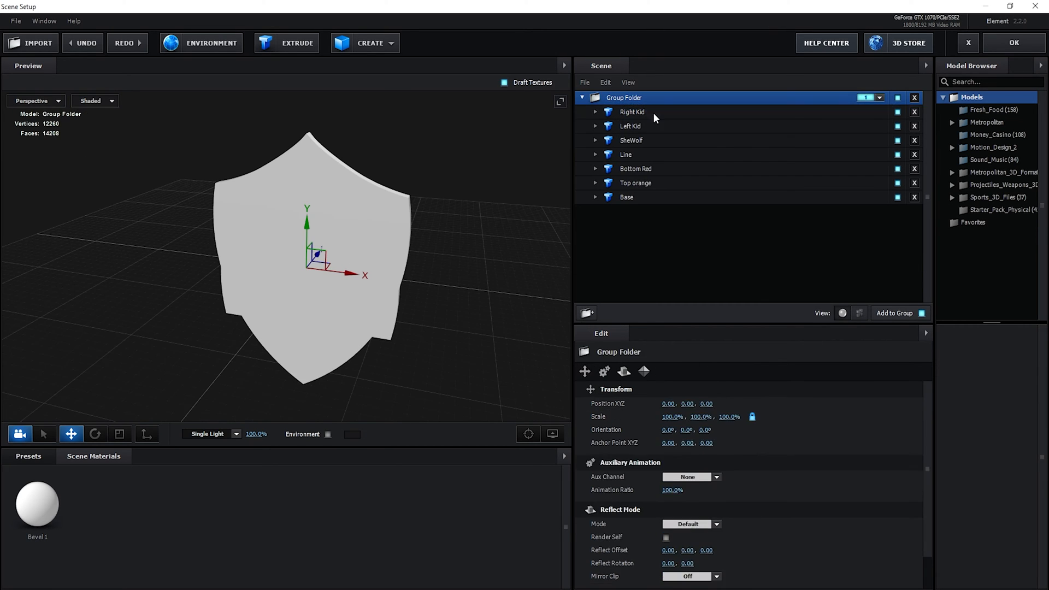
Try moving the Right Kid and Left Kid models out to opposite sides of the shield, and undo both moves.
left_click(654, 113)
left_click_drag(168, 278, 199, 276)
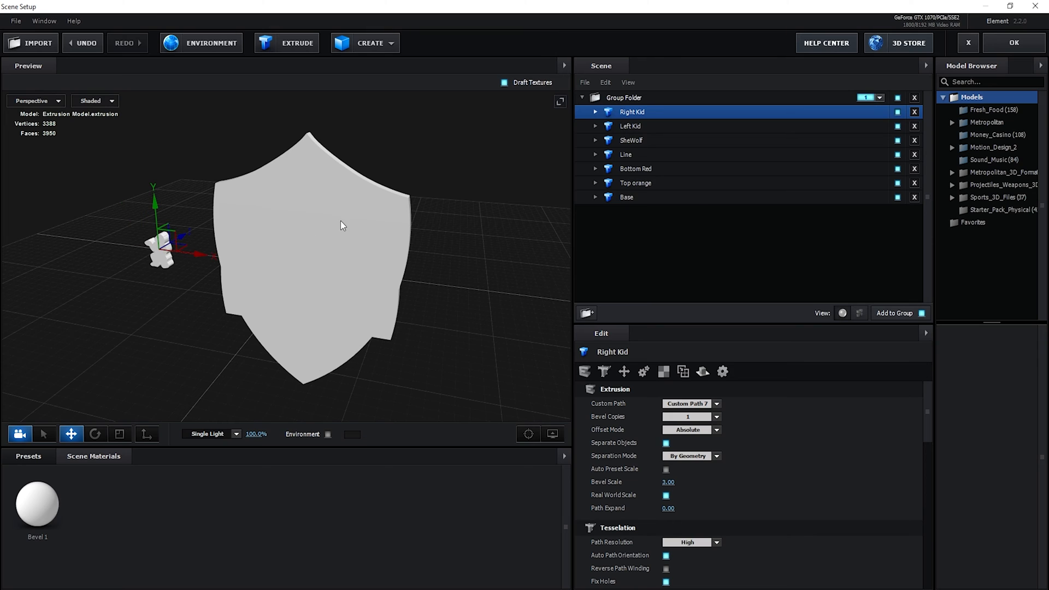
left_click(634, 127)
left_click_drag(350, 276, 495, 289)
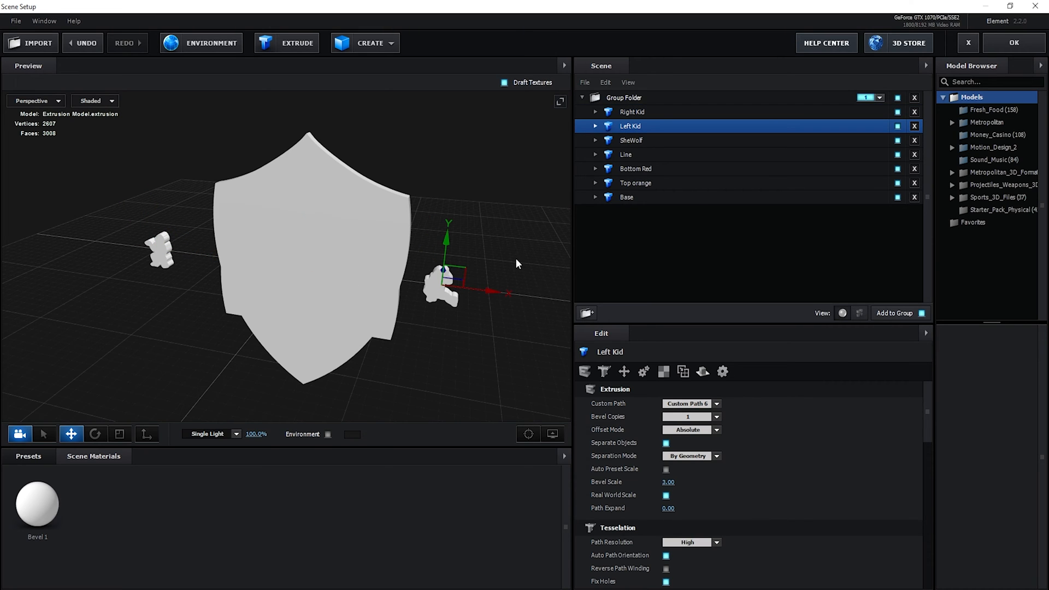
key("ctrl+z")
key("ctrl+z")
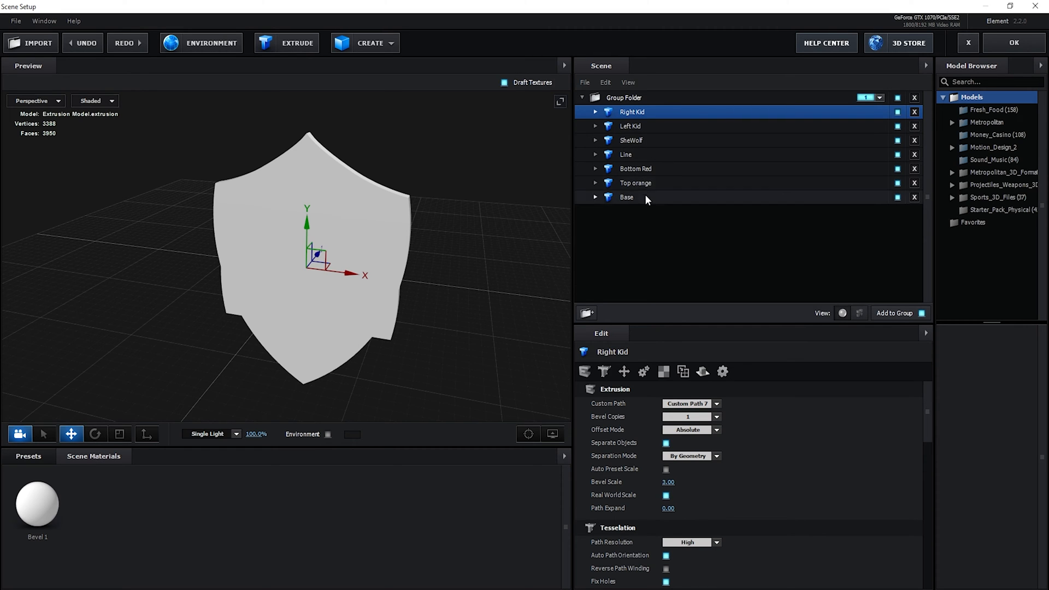
Move all seven models out of the Group Folder and assign Left Kid to group 2.
left_click_drag(397, 316, 332, 323)
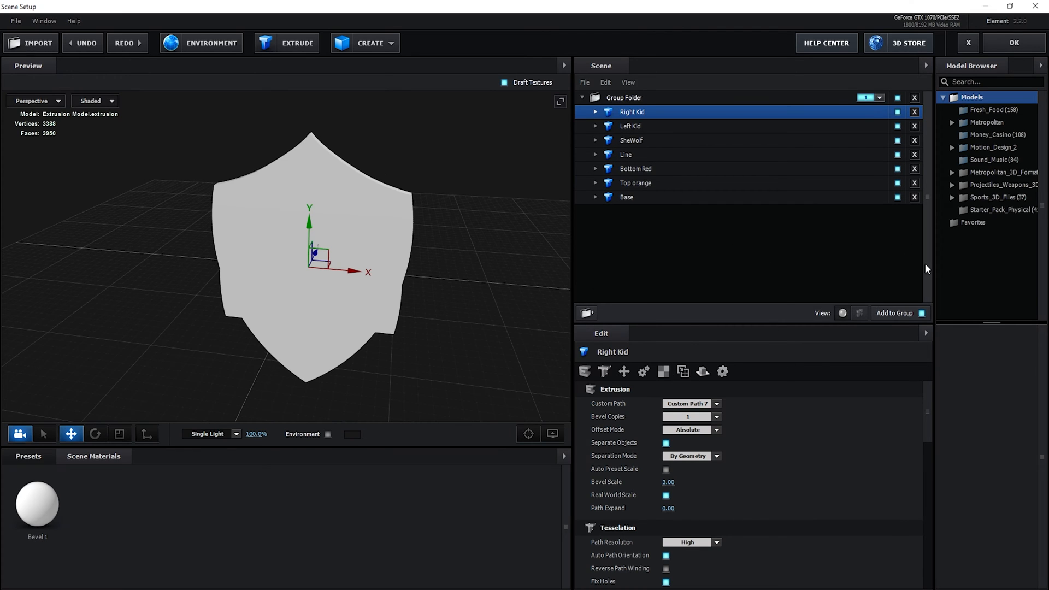
left_click_drag(641, 128, 739, 258)
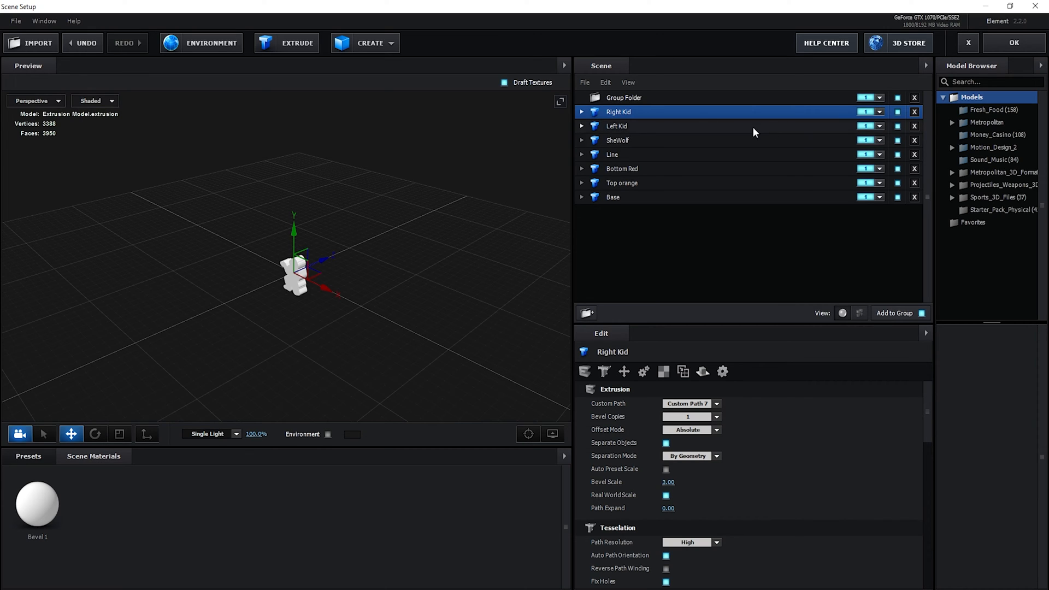
left_click(878, 126)
left_click(884, 142)
Hide the SheWolf, Line, Bottom Red, Top orange and Base models.
left_click(897, 141)
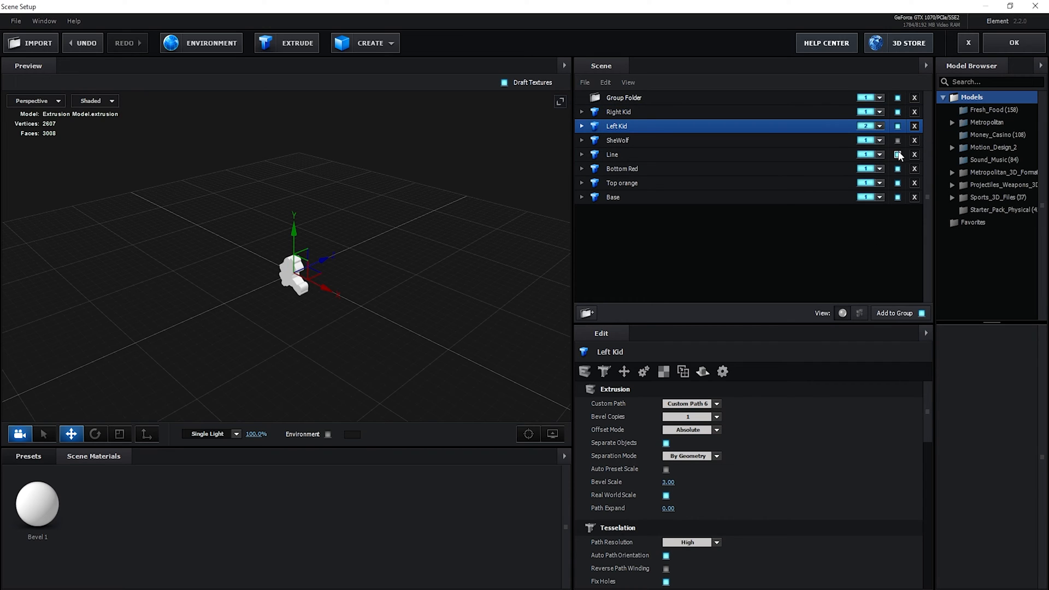
left_click(898, 155)
left_click(898, 169)
left_click(897, 183)
left_click(898, 198)
Remove the group 1 assignment from every hidden model and the Group Folder, hide the folder, and apply the scene setup.
left_click(874, 198)
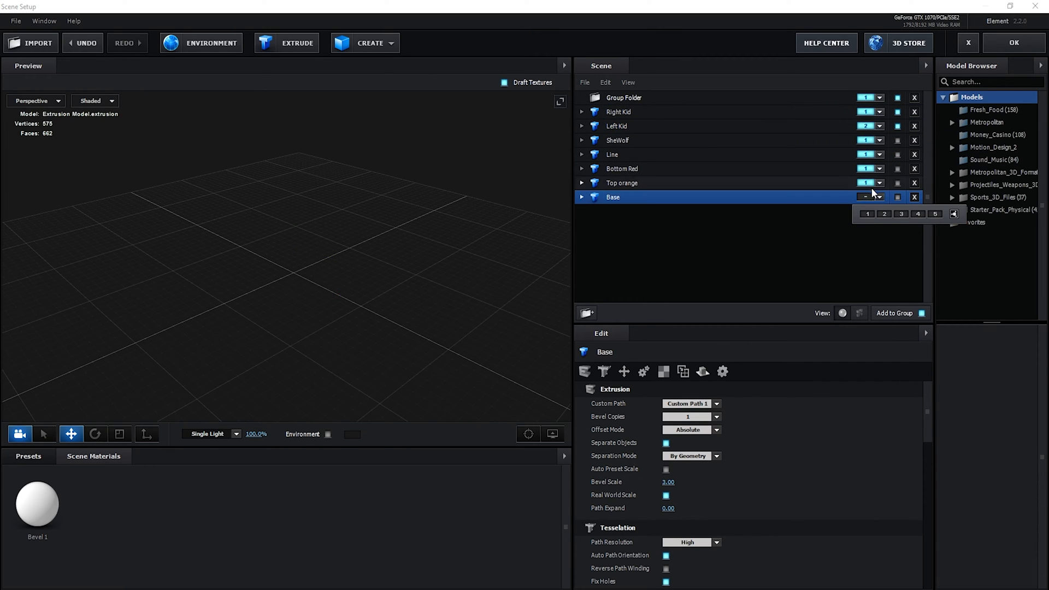
left_click(871, 185)
left_click(868, 200)
left_click(871, 169)
left_click(869, 185)
left_click(871, 154)
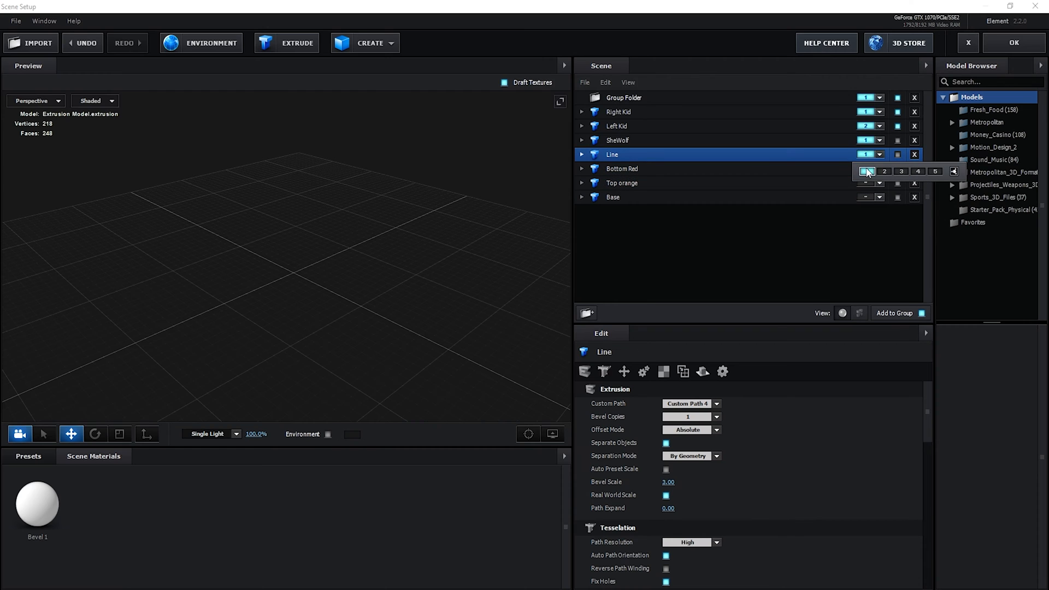
left_click(873, 140)
left_click(867, 157)
left_click(874, 98)
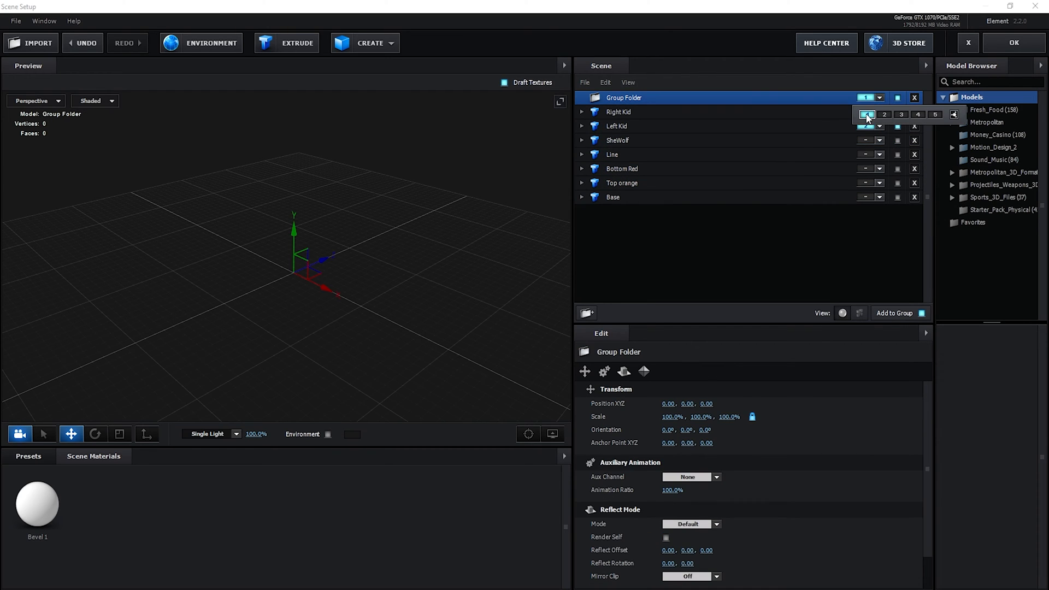
left_click(897, 99)
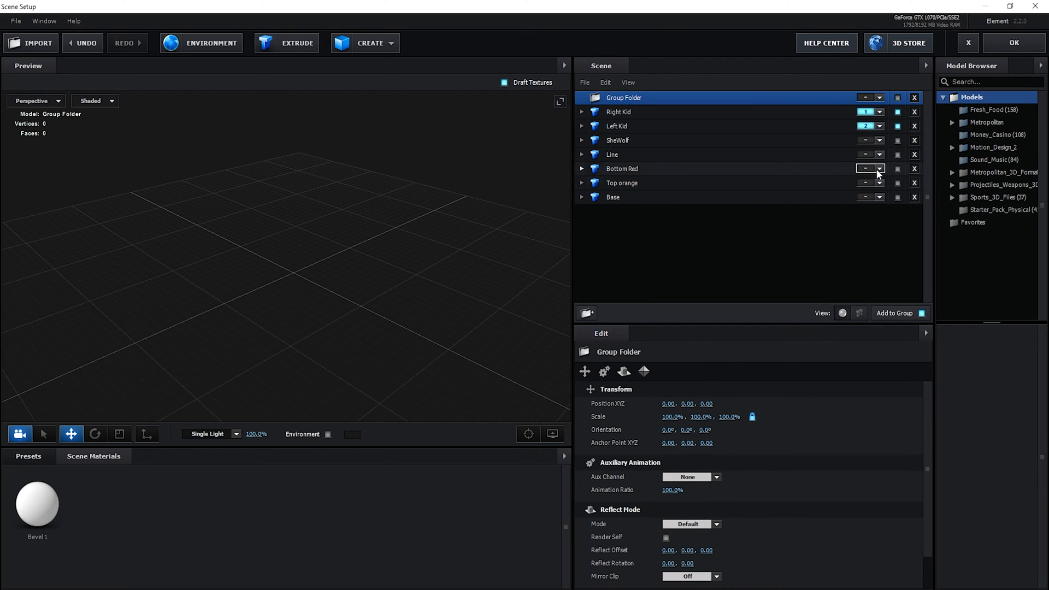
left_click(1014, 43)
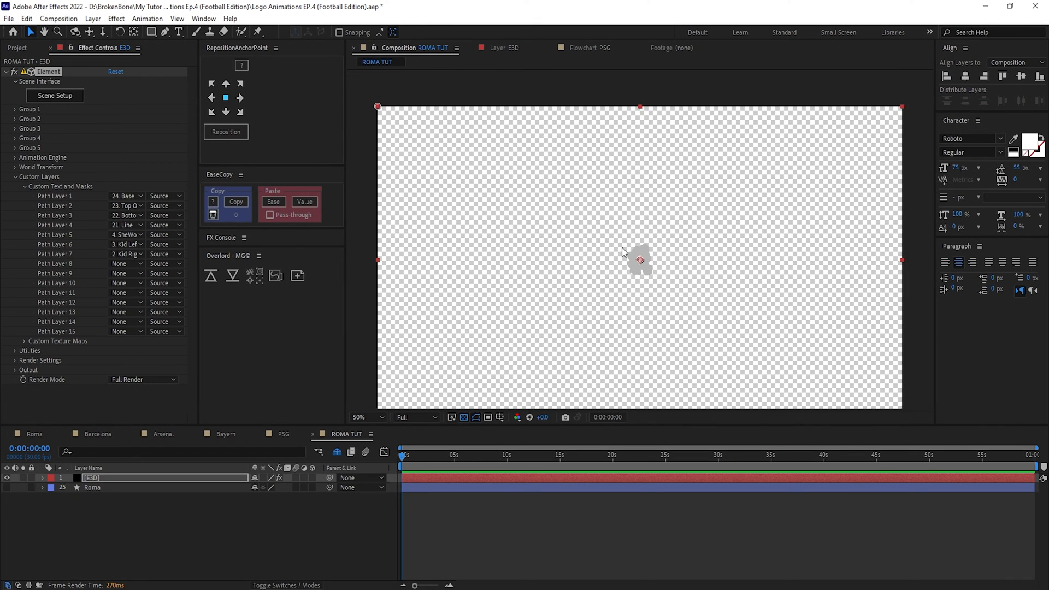
Turn off the composition's transparency grid and create a group null for Element's Group 1.
left_click(464, 418)
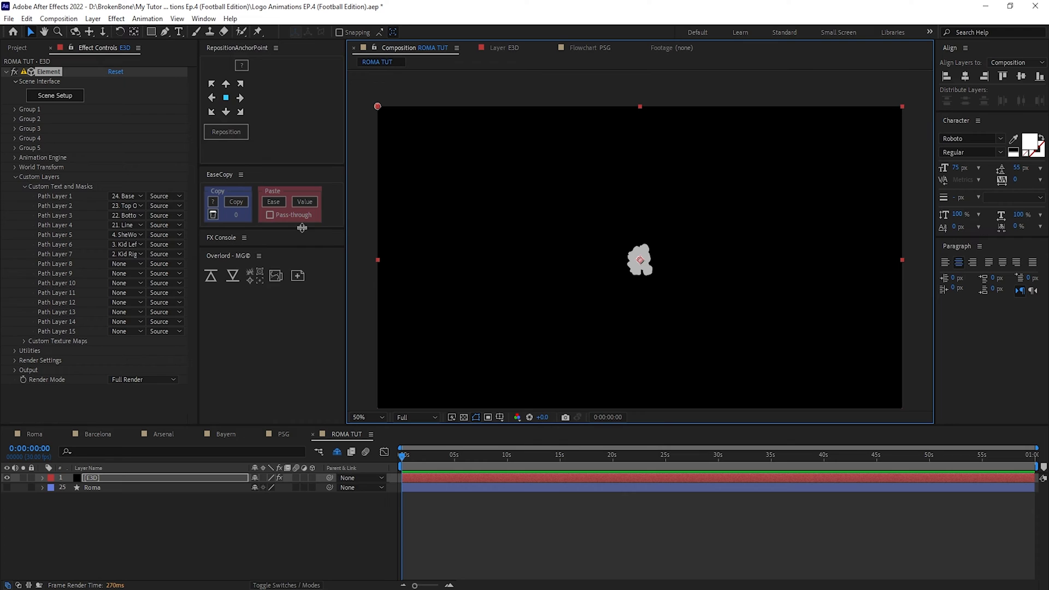
left_click(14, 109)
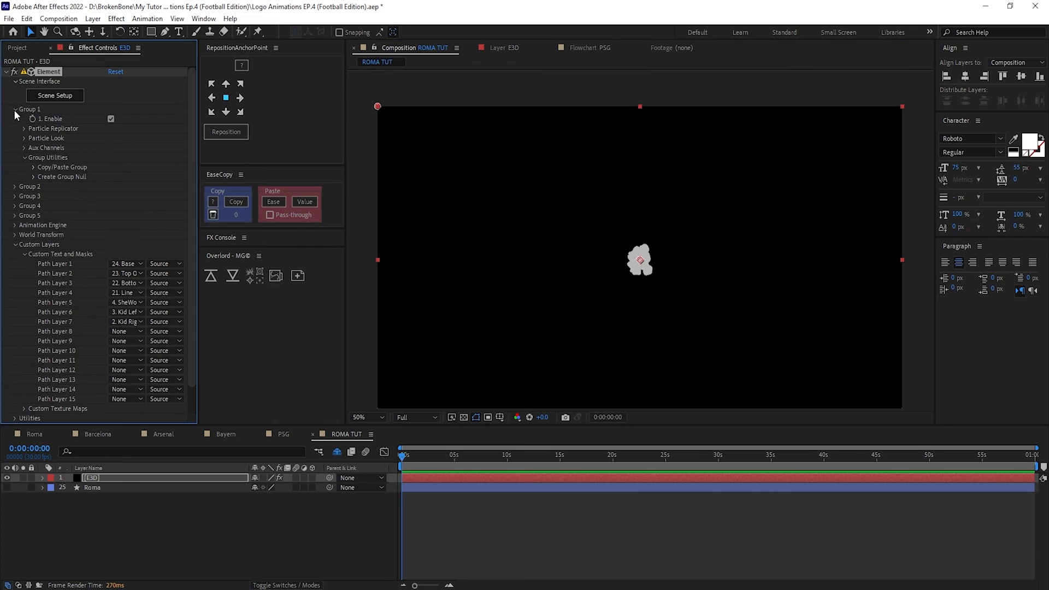
left_click(33, 177)
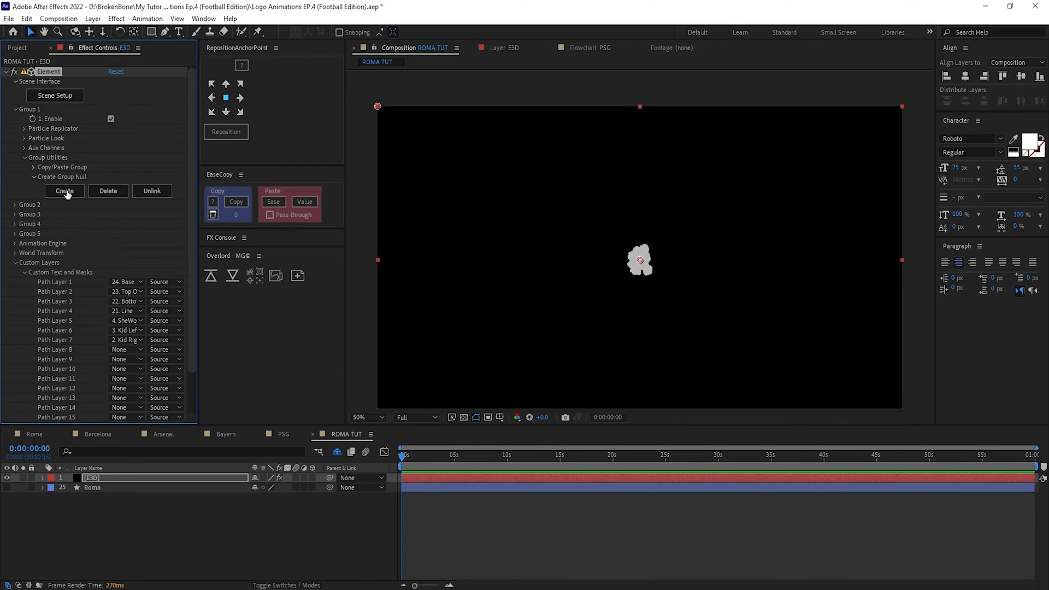
left_click(65, 192)
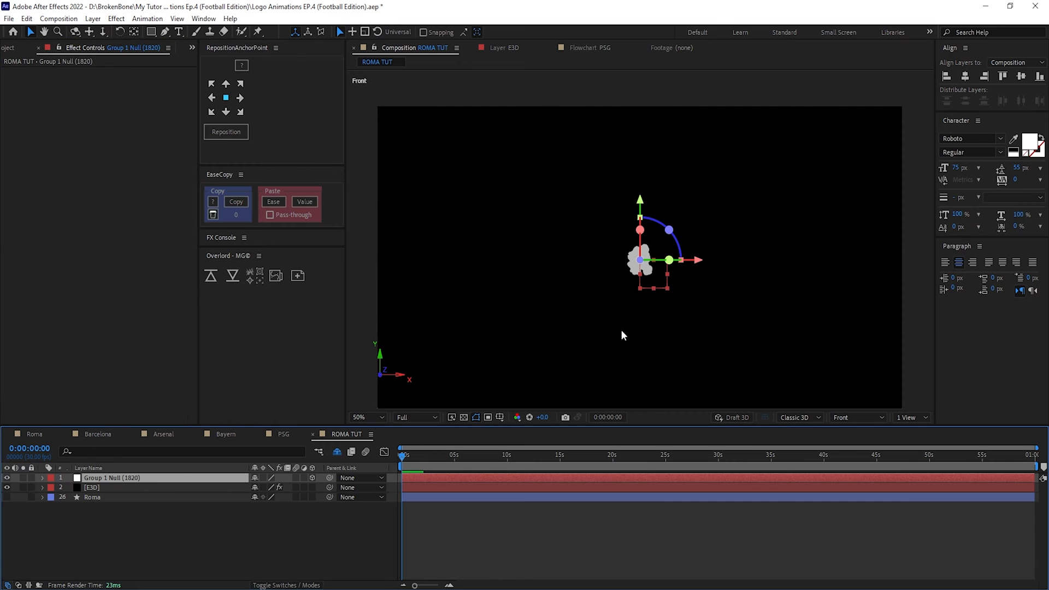
Try moving the Group 1 null horizontally to X position 482, and undo the move.
left_click(90, 487)
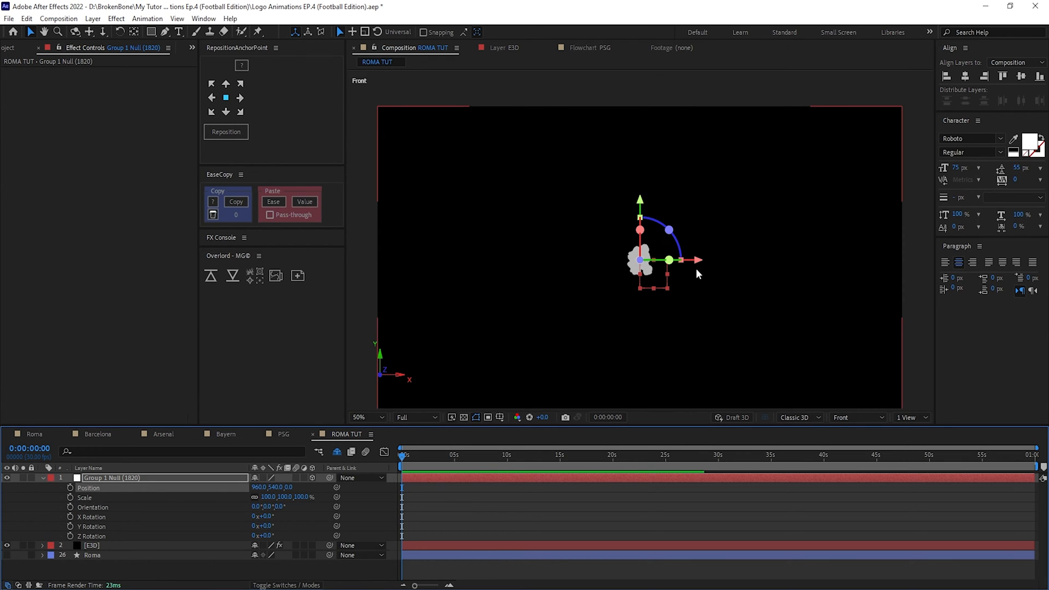
left_click_drag(698, 260, 563, 269)
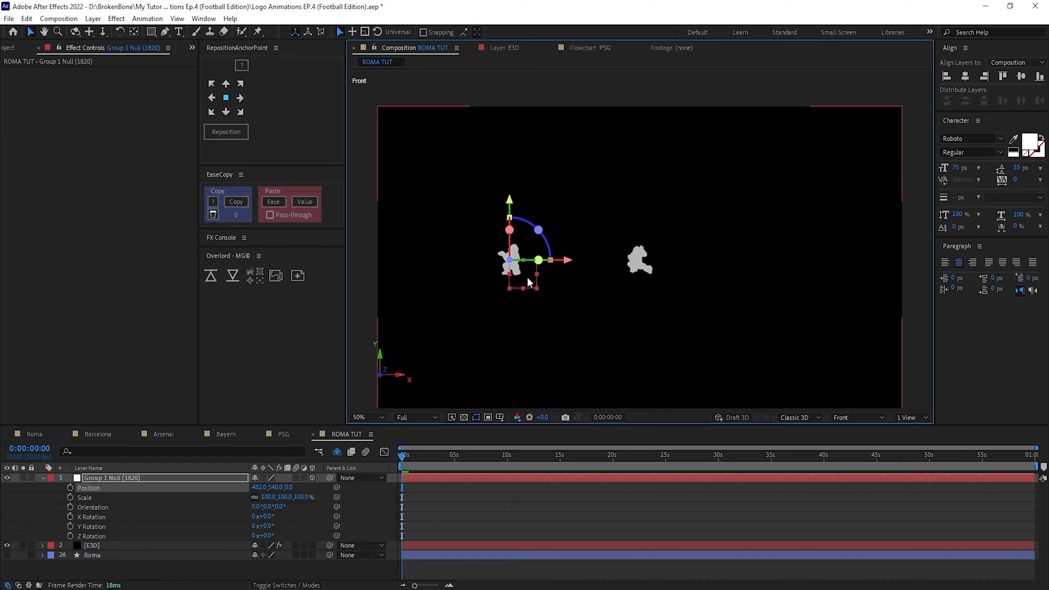
key("ctrl+z")
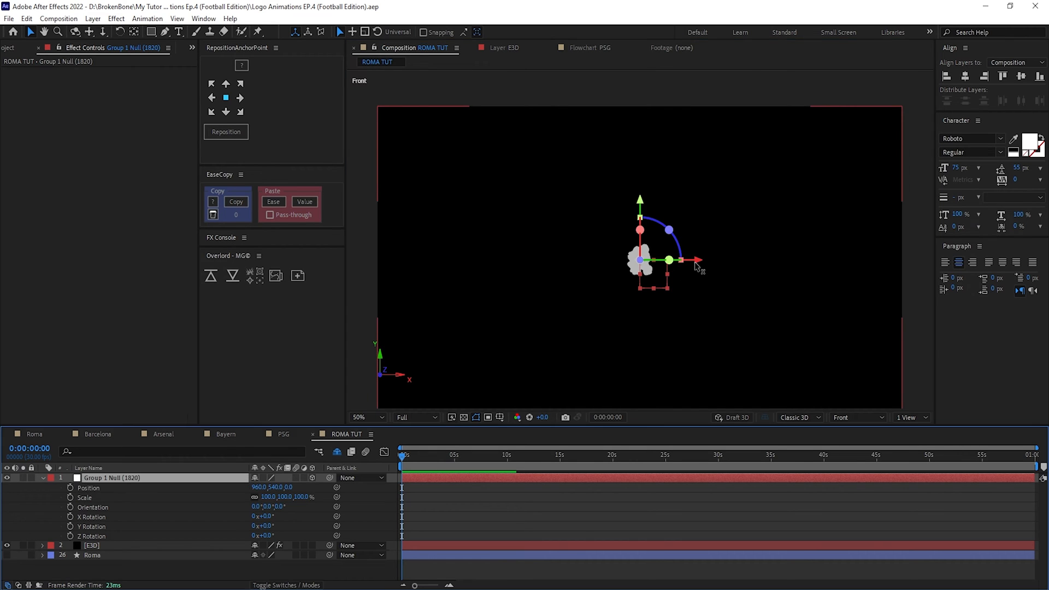
Move the Group 1 null to X position 1068, then show the Roma reference layer and make it 3D.
left_click_drag(698, 268, 725, 272)
left_click(8, 555)
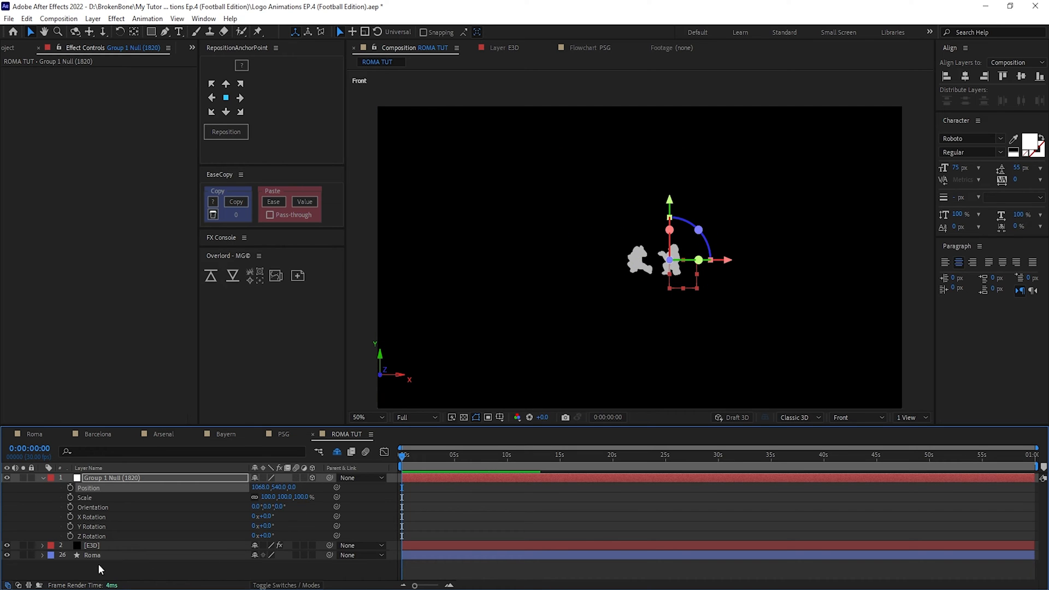
left_click(309, 556)
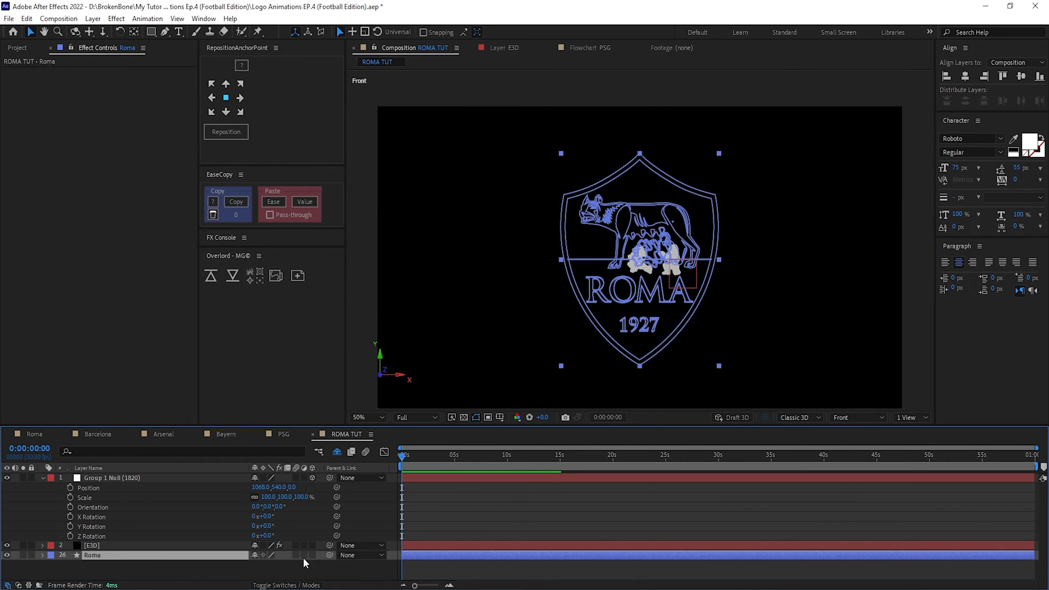
Move the Group 1 null to about 1030, 496 to line up the right kid with the Roma logo.
left_click(145, 479)
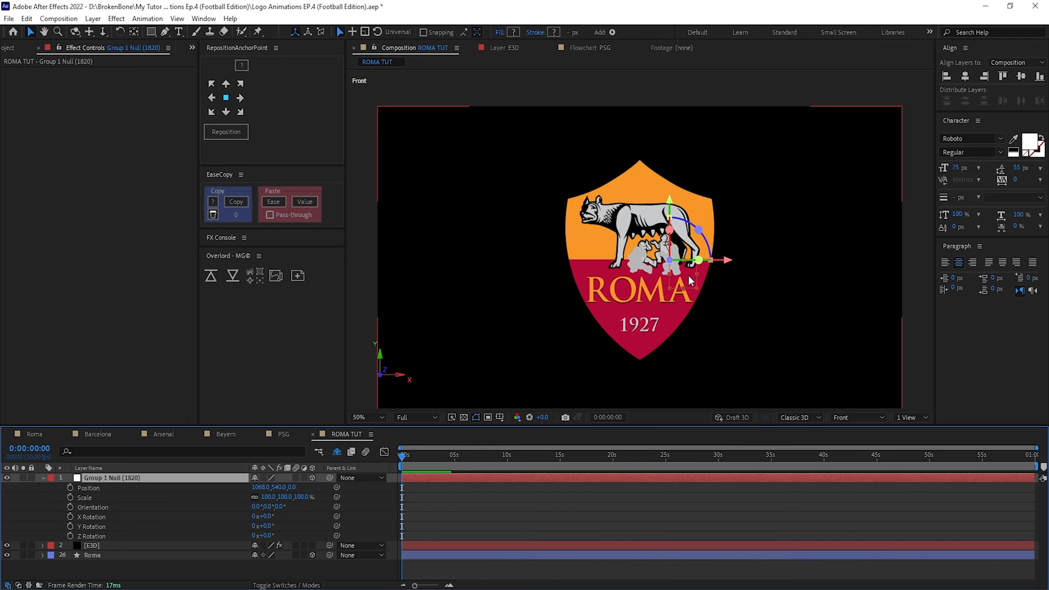
scroll(716, 262, "up", 1)
left_click_drag(722, 257, 613, 270)
key("v")
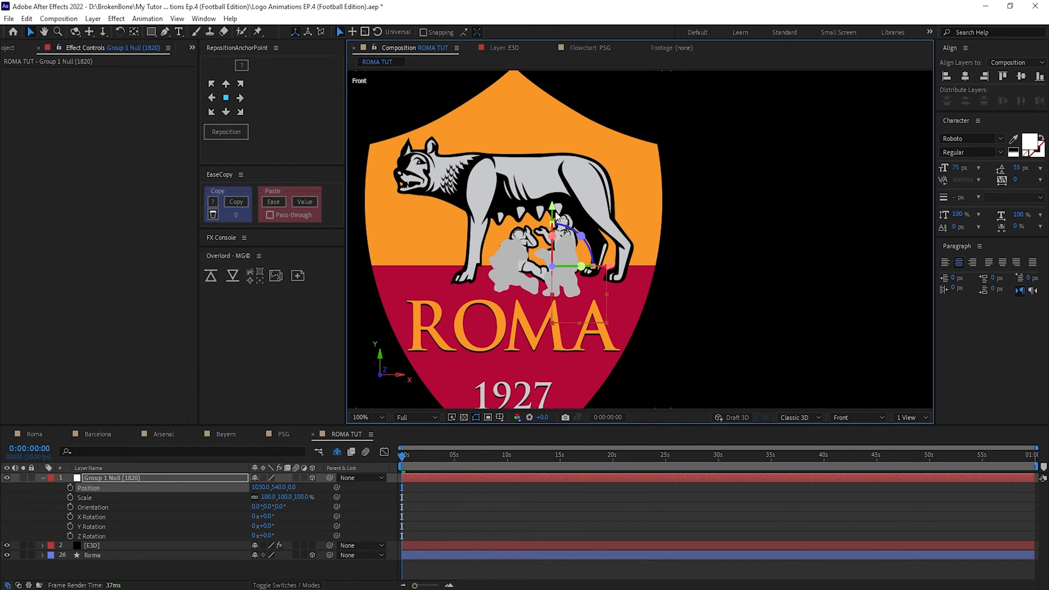
left_click_drag(554, 208, 554, 184)
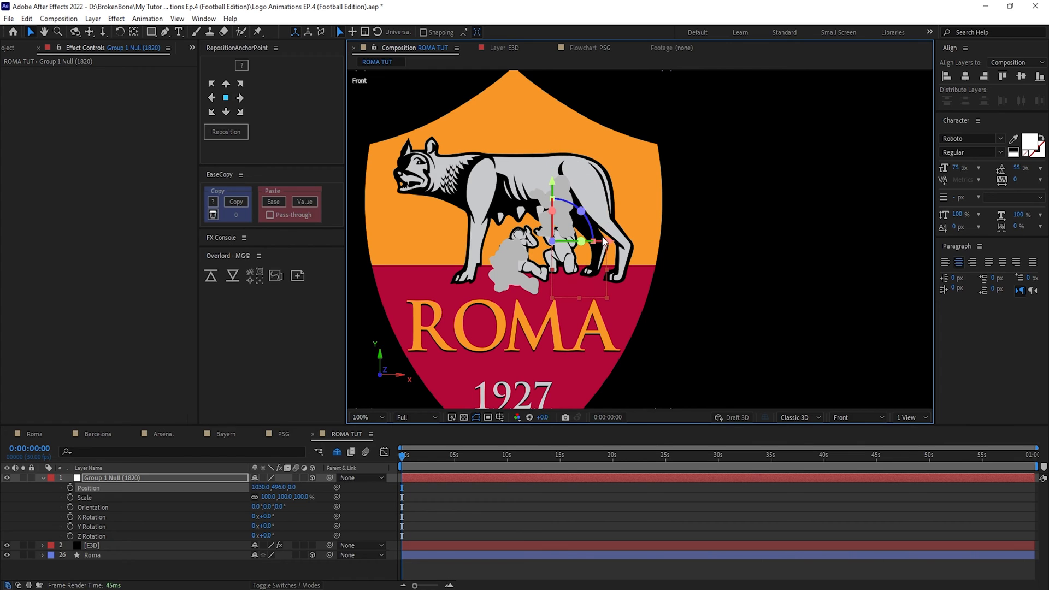
Try to align the right kid with the logo by moving Group 1 Null, and undo the null's moves.
left_click_drag(618, 247, 630, 247)
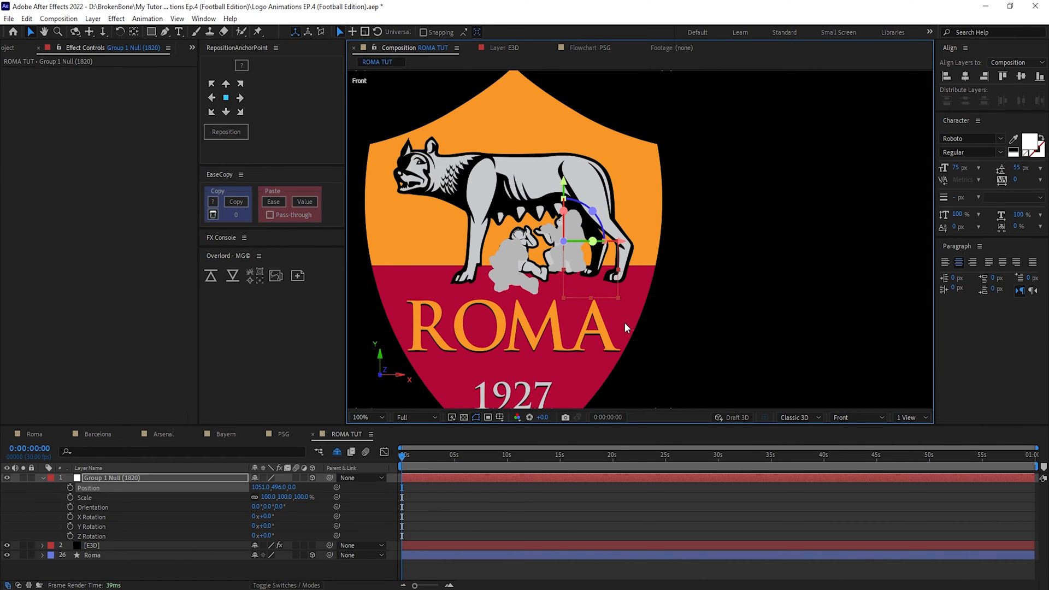
key("comma")
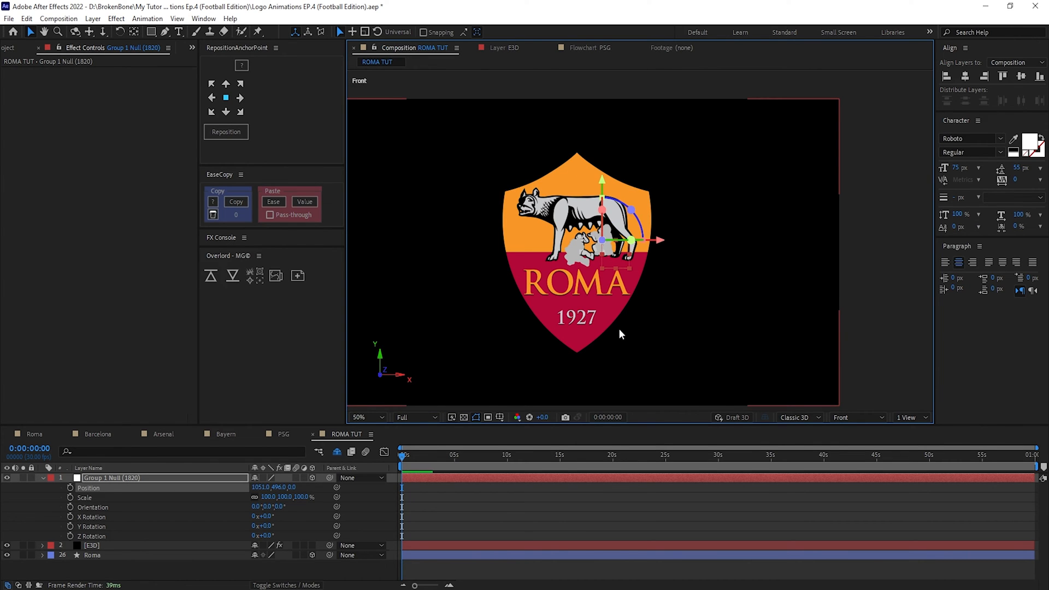
key("ctrl+z")
key("ctrl+z")
key("ctrl+z")
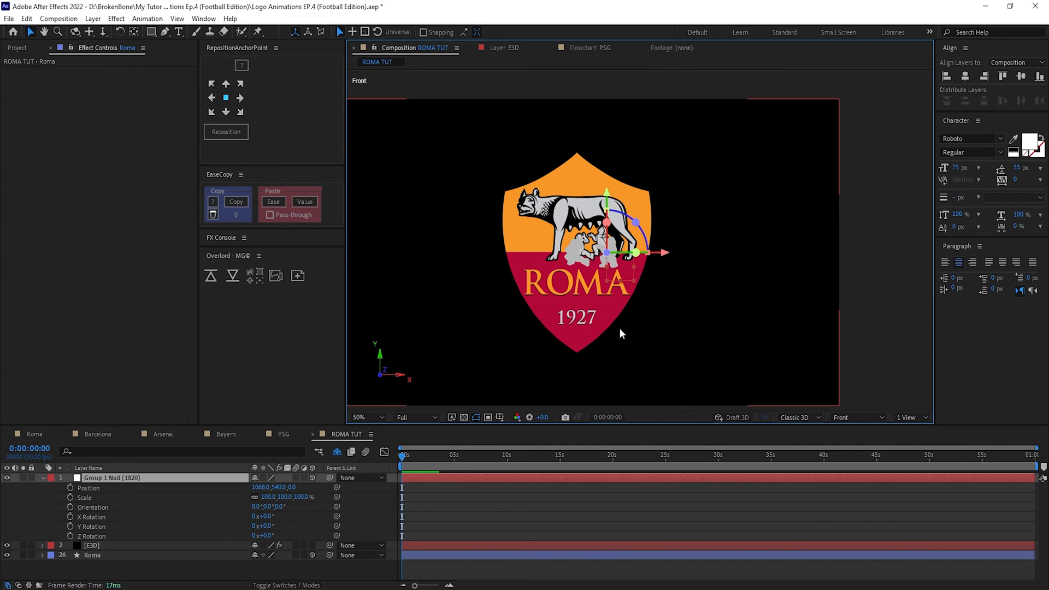
key("ctrl+z")
key("ctrl+z")
Reset the Position of Group 1 Null, collapse its properties and hide the Roma layer.
left_click(104, 479)
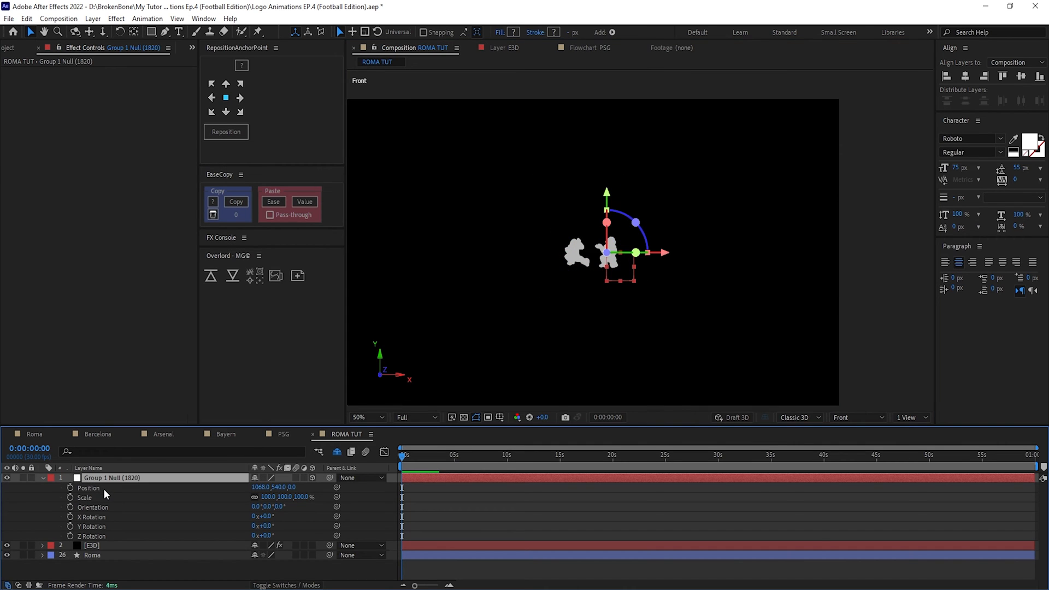
right_click(105, 490)
left_click(136, 419)
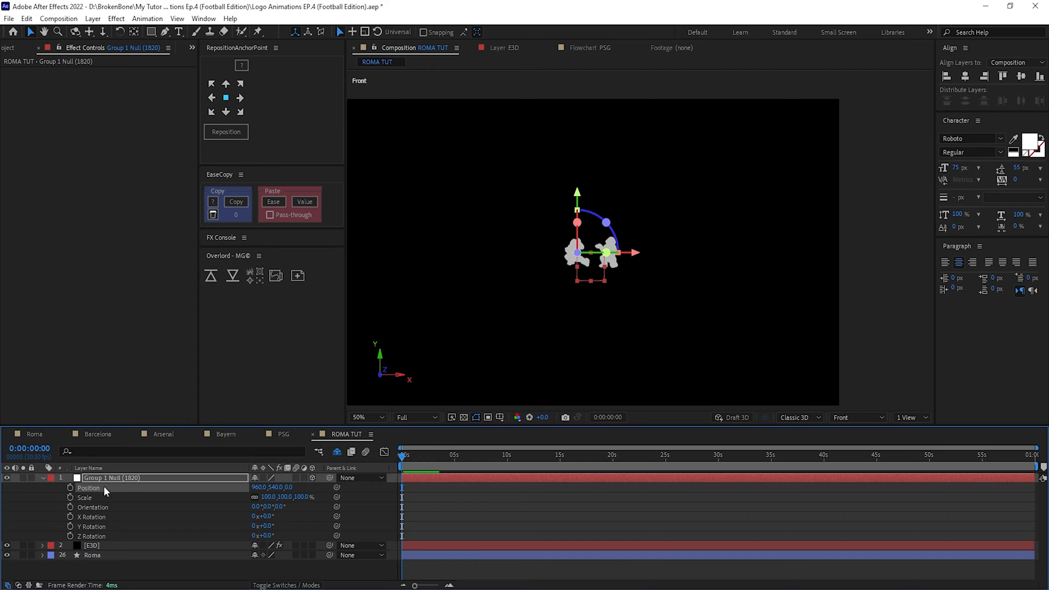
left_click(43, 478)
left_click(7, 499)
left_click(88, 510)
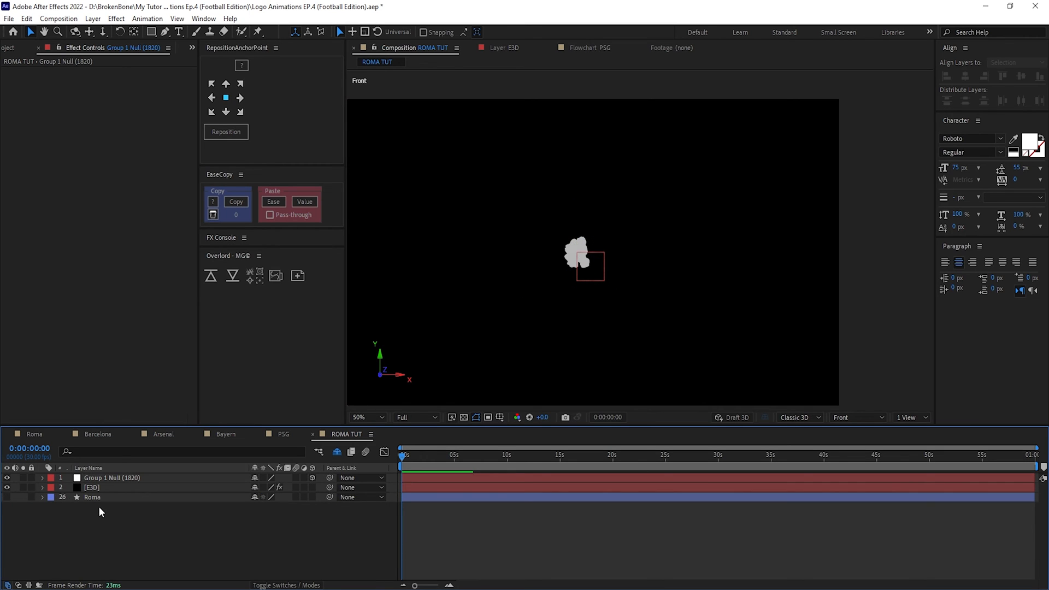
Delete the group null for Group 1 in the E3D layer's Element effect and open its Scene Setup.
left_click(98, 487)
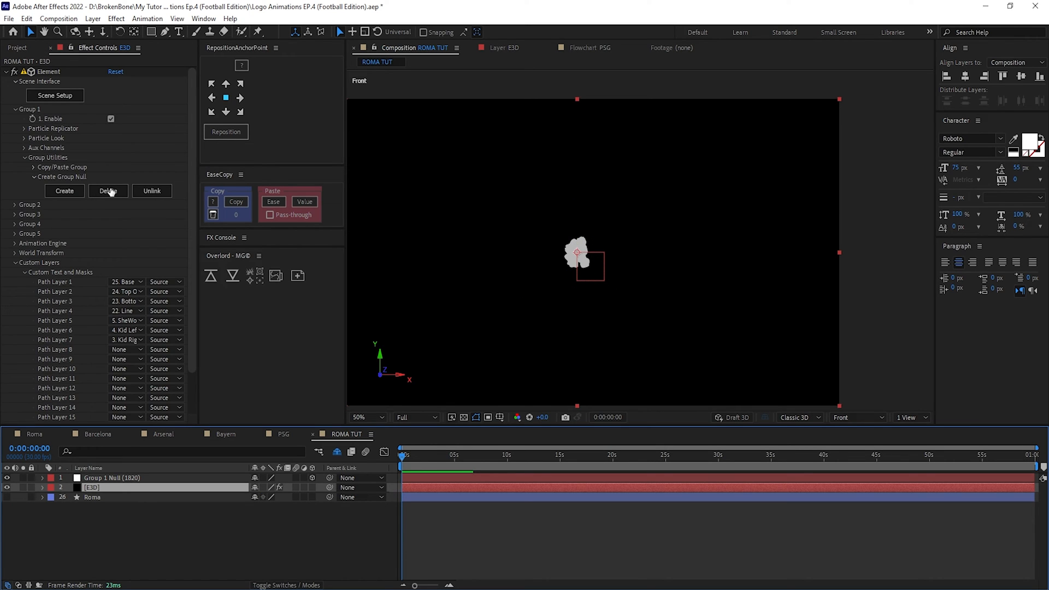
left_click(108, 192)
left_click(25, 157)
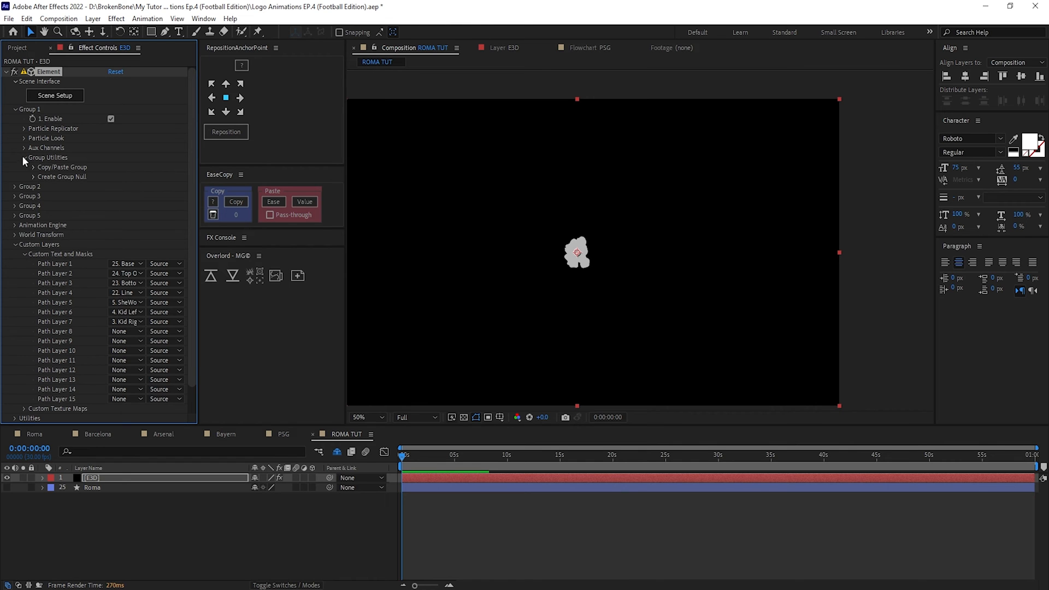
left_click(55, 98)
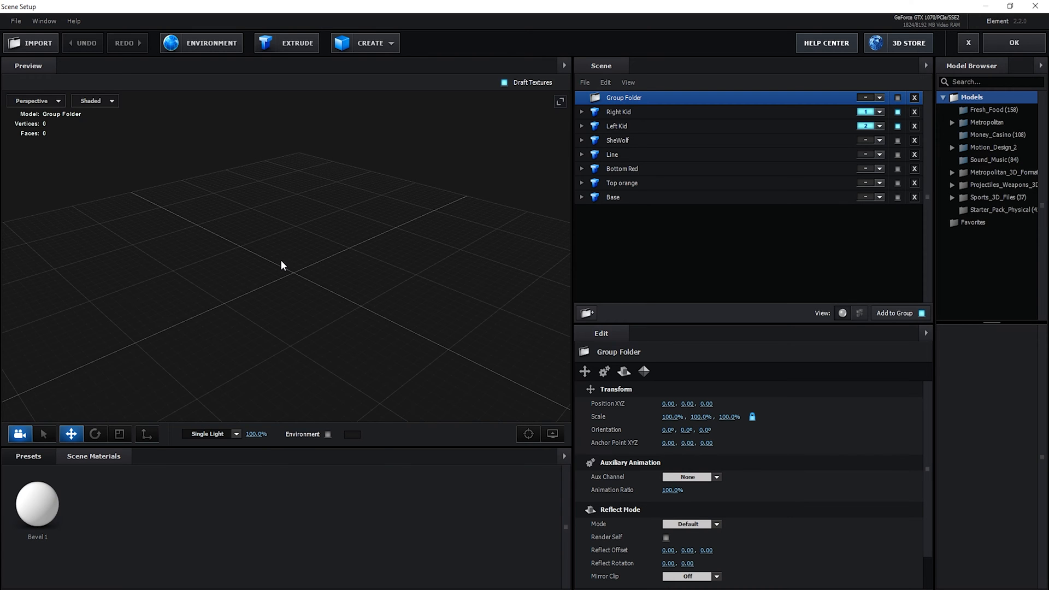
left_click_drag(282, 265, 403, 249)
left_click(495, 182)
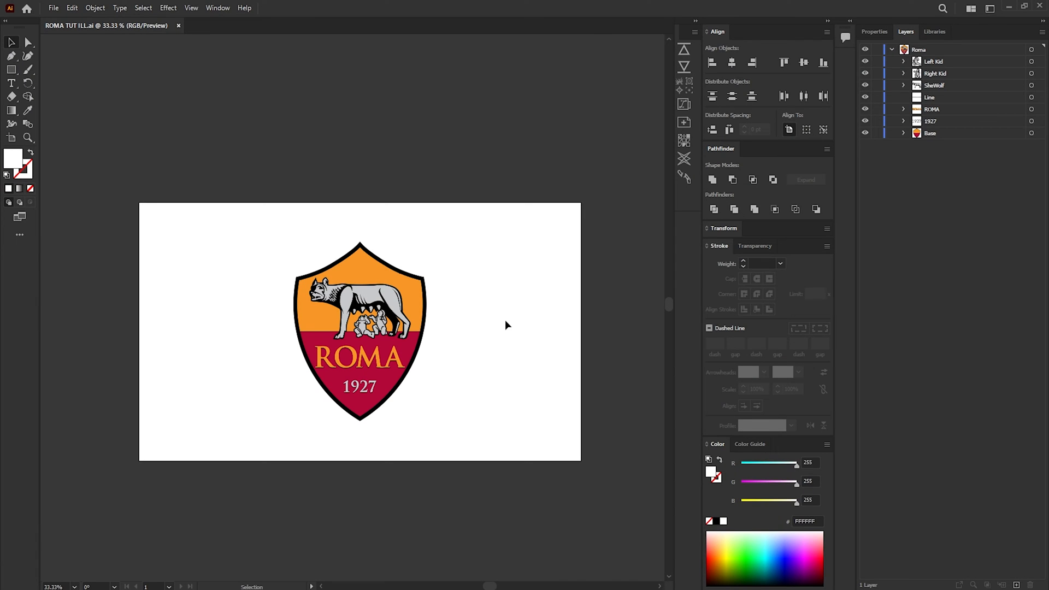
Switch to Illustrator, draw a white rectangle as tall as the artboard behind the Roma logo and center it horizontally.
left_click(11, 70)
left_click_drag(139, 203, 365, 463)
left_click_drag(970, 67, 940, 150)
key("v")
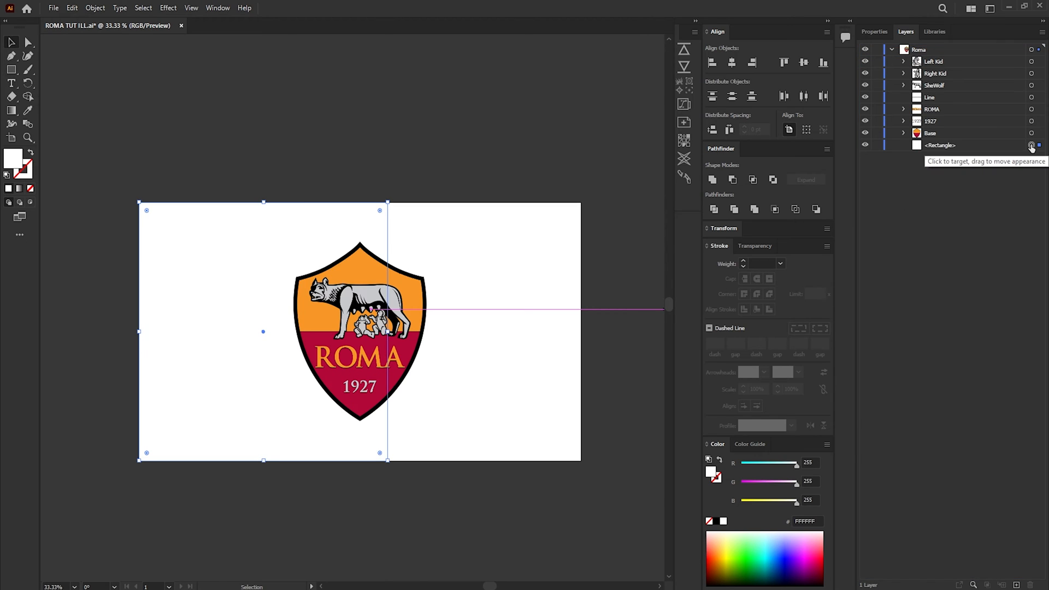
left_click(732, 62)
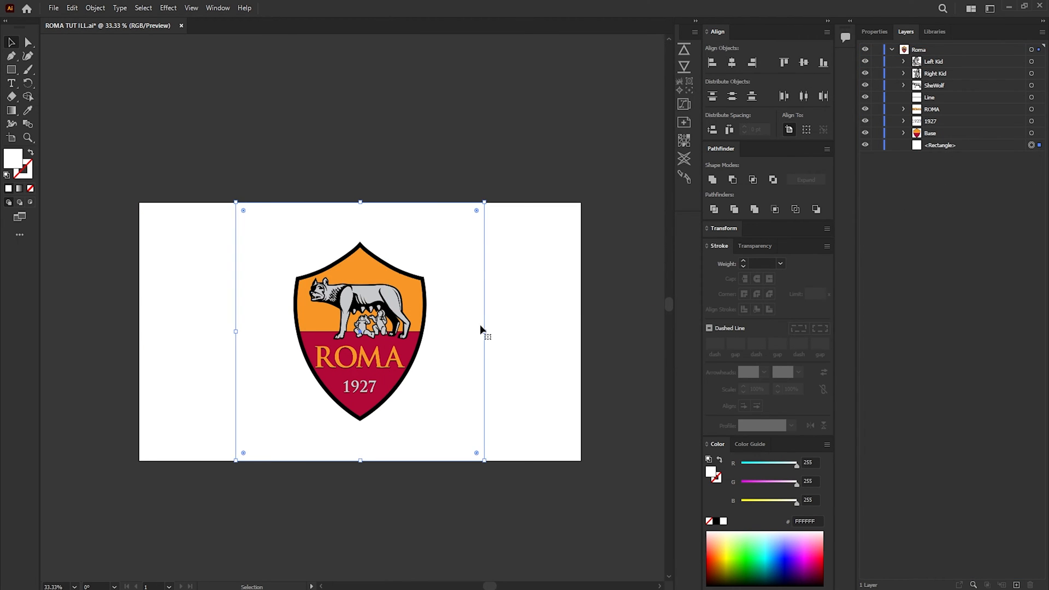
Export everything on the Roma layer as a single PNG asset named Roma Reference.
left_click(1031, 49)
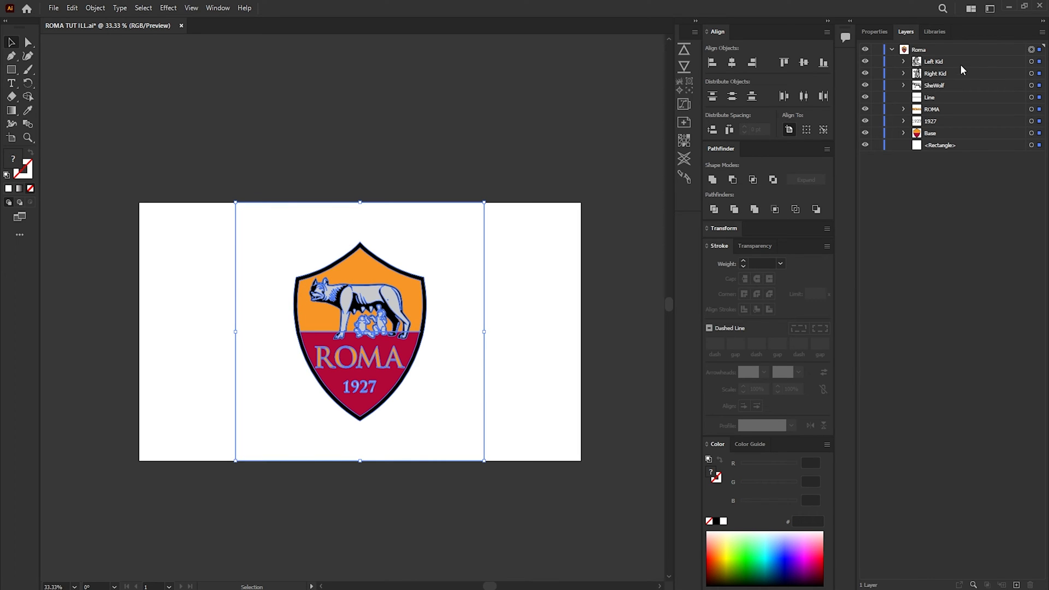
left_click(53, 7)
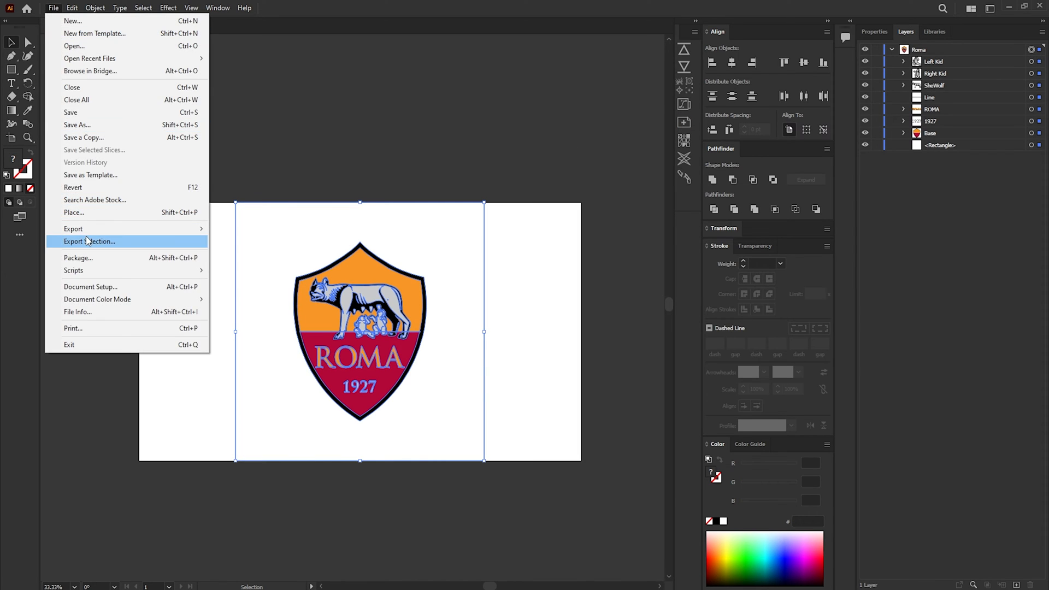
left_click(246, 239)
double_click(713, 233)
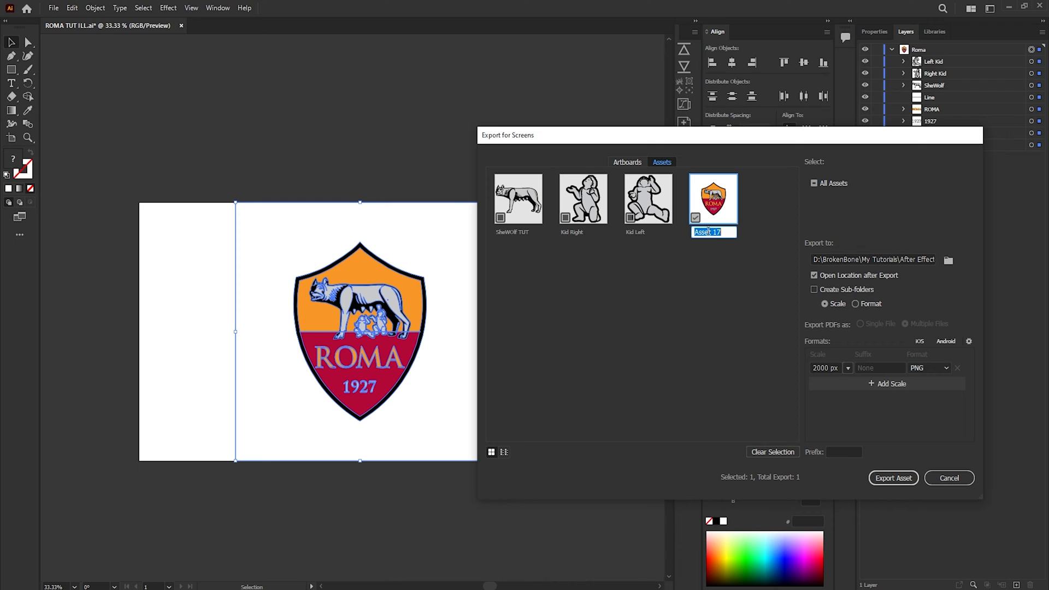
type("Roma Reference")
key("Return")
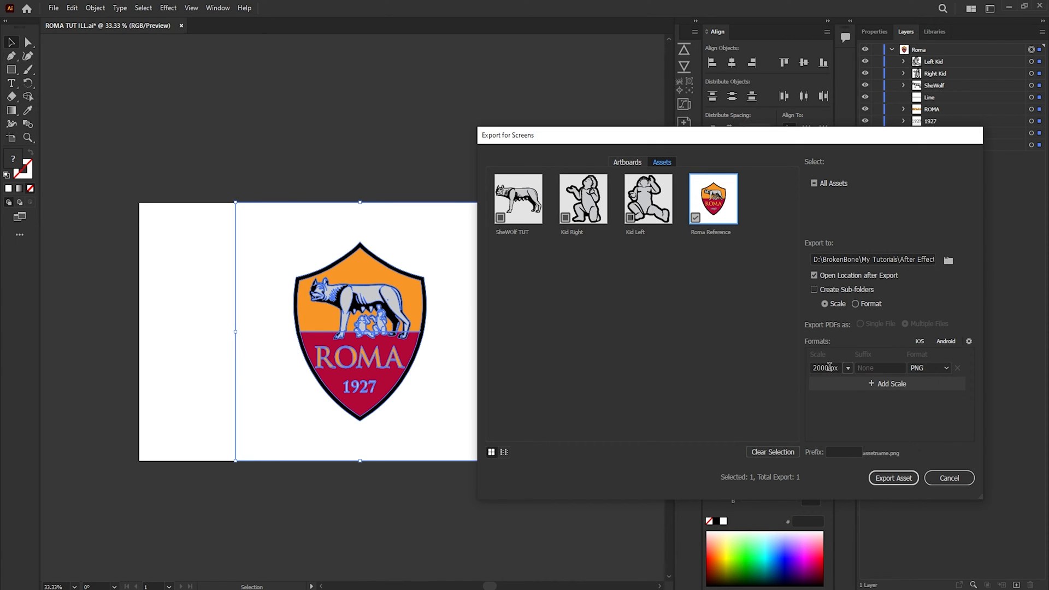
left_click(893, 478)
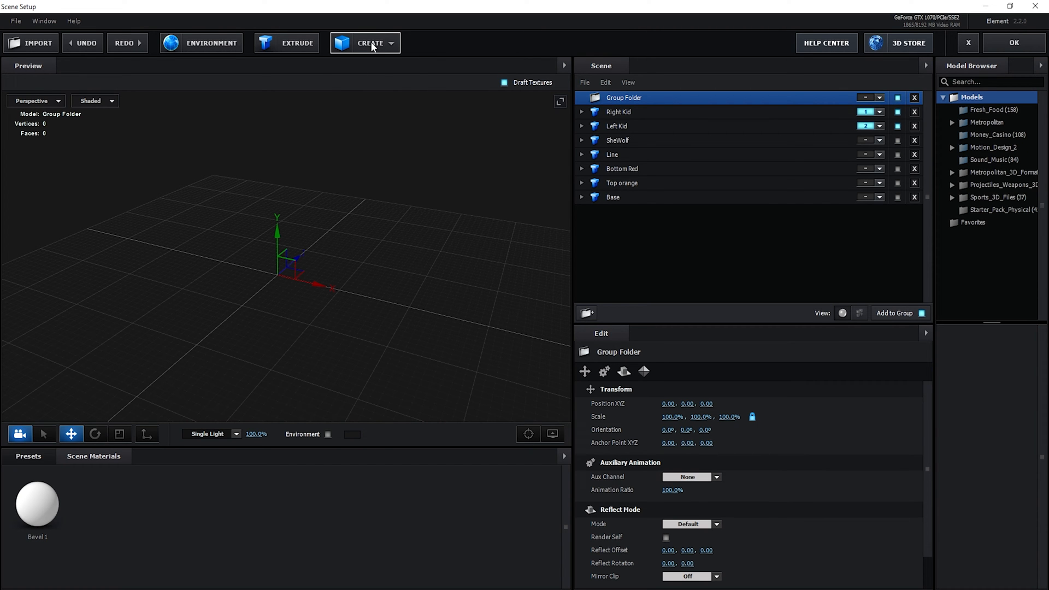
Switch back to the Element Scene Setup and create a plane model inside Group Folder.
left_click(370, 44)
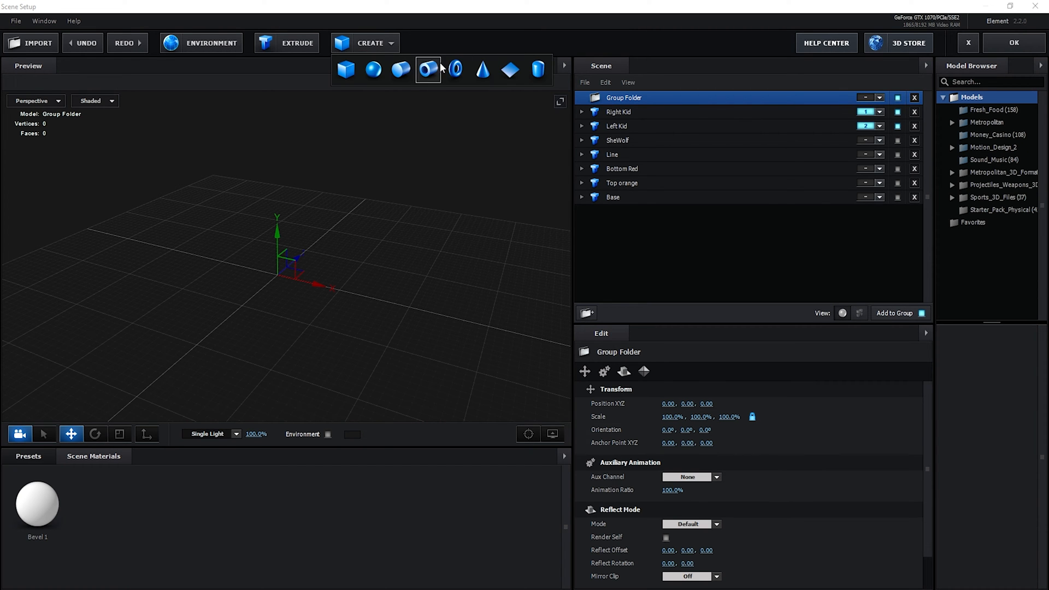
left_click(509, 70)
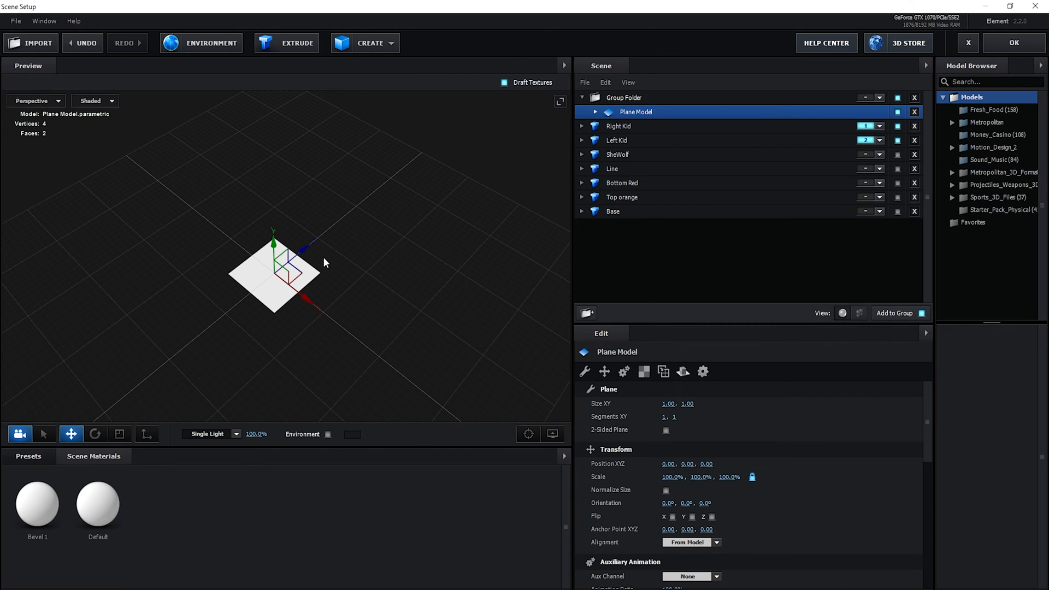
left_click_drag(323, 257, 259, 270)
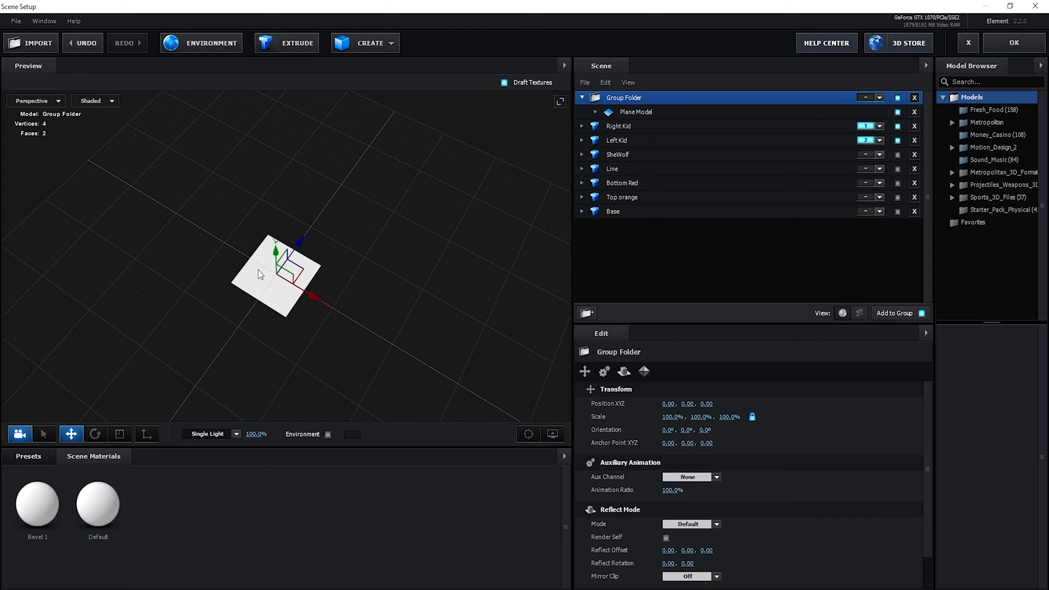
Rename the plane model's Default material to Reference.
left_click(650, 113)
left_click(595, 112)
left_click_drag(358, 315, 341, 284)
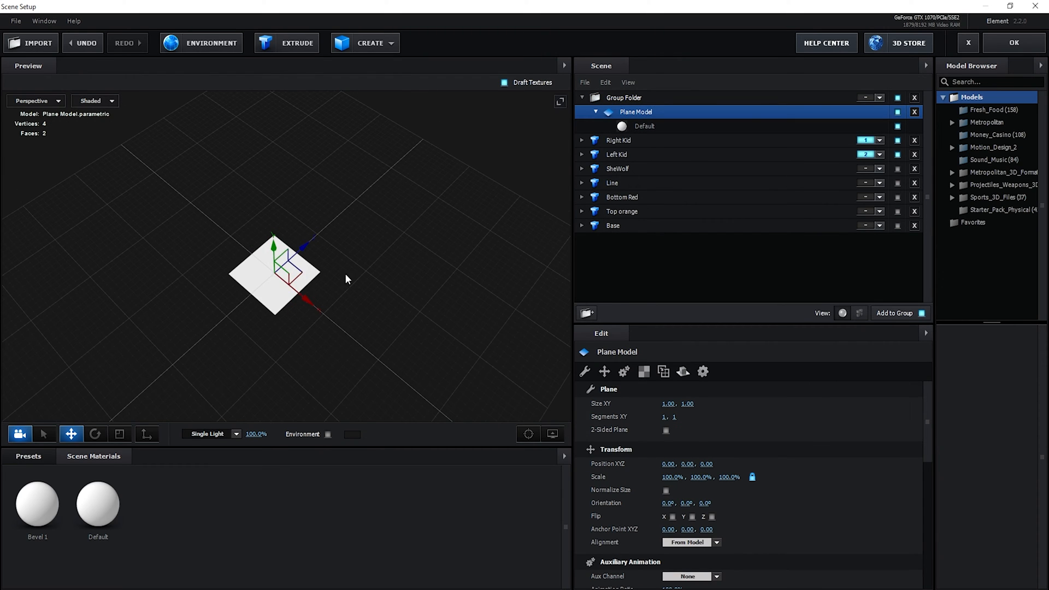
double_click(649, 125)
type("Reference")
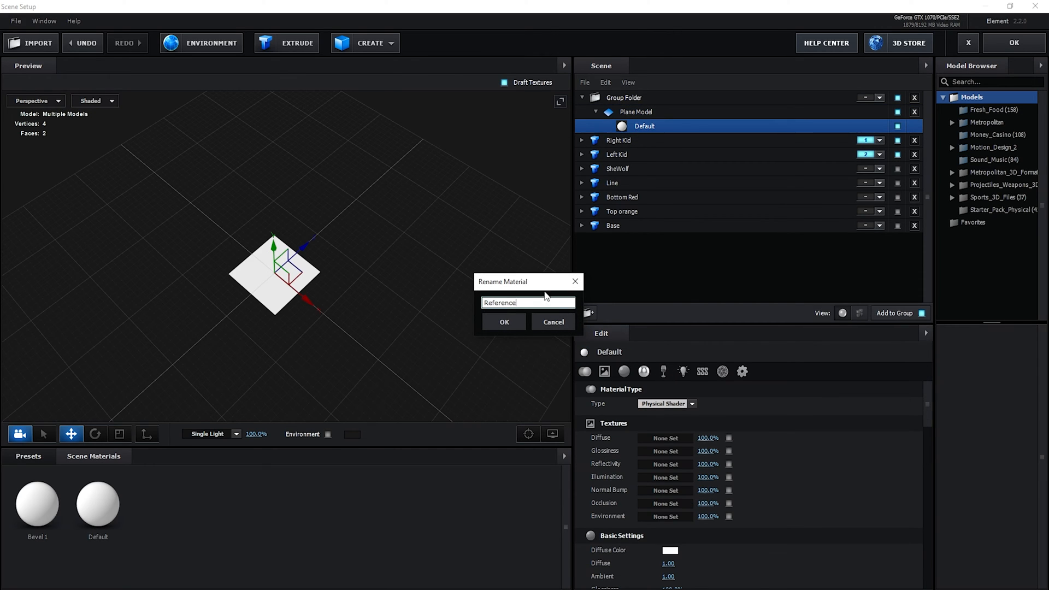
left_click(499, 326)
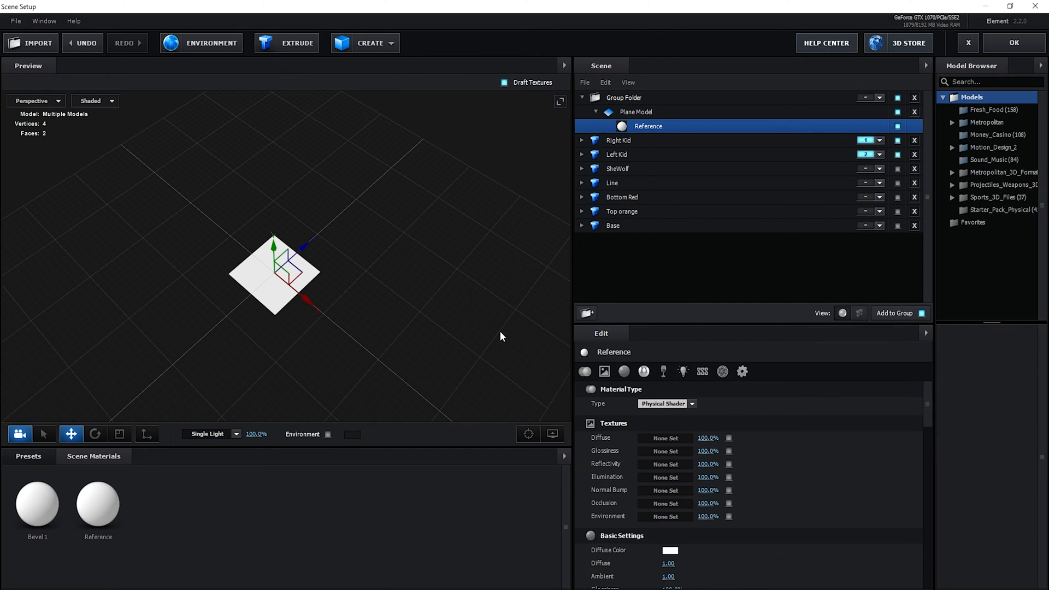
Load the Roma Reference image as the Diffuse texture of the Reference material.
left_click(667, 438)
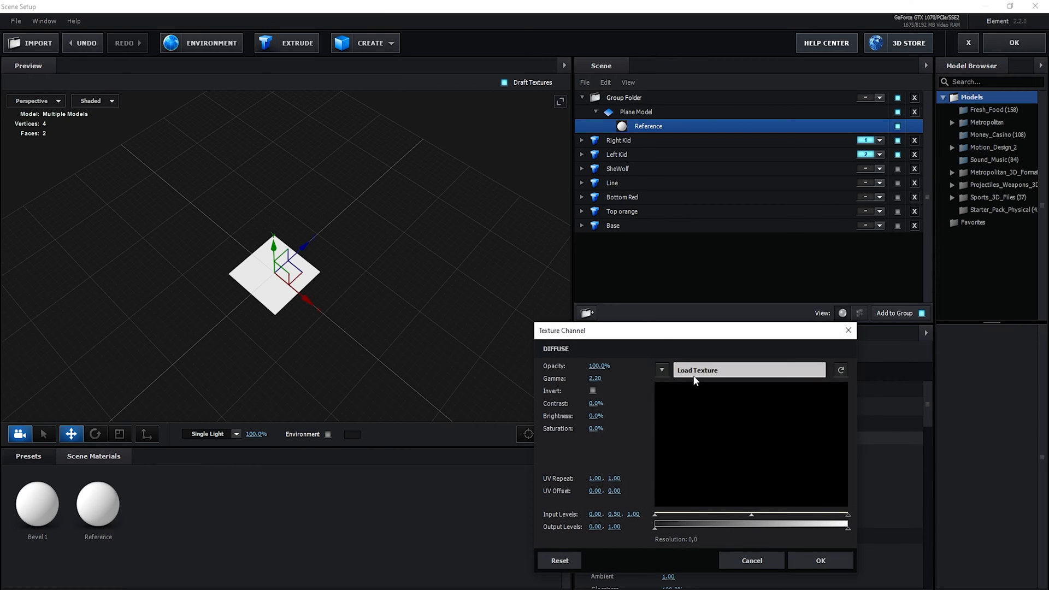
left_click(765, 369)
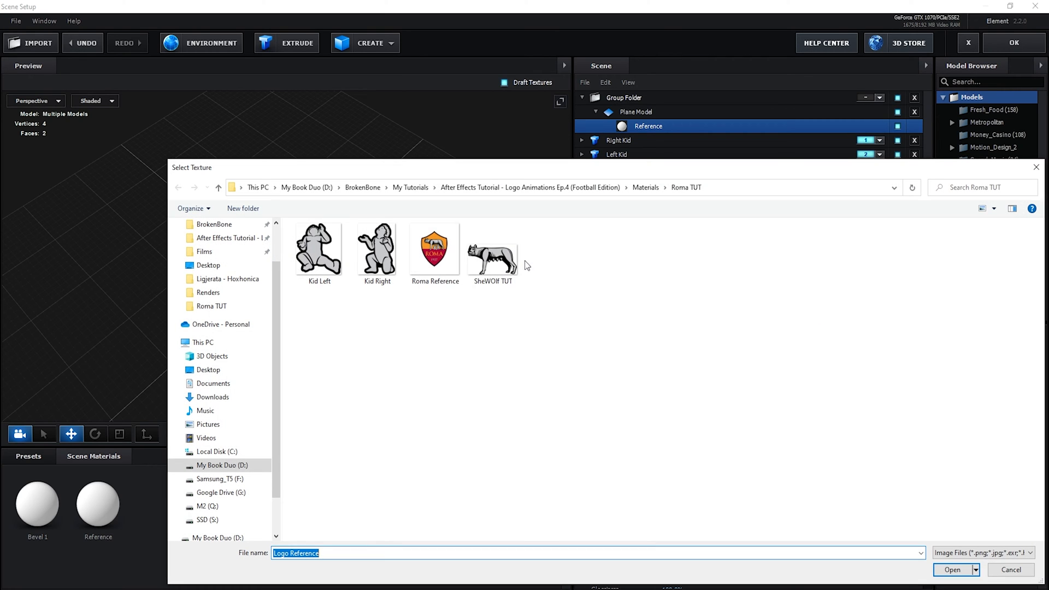
left_click(441, 265)
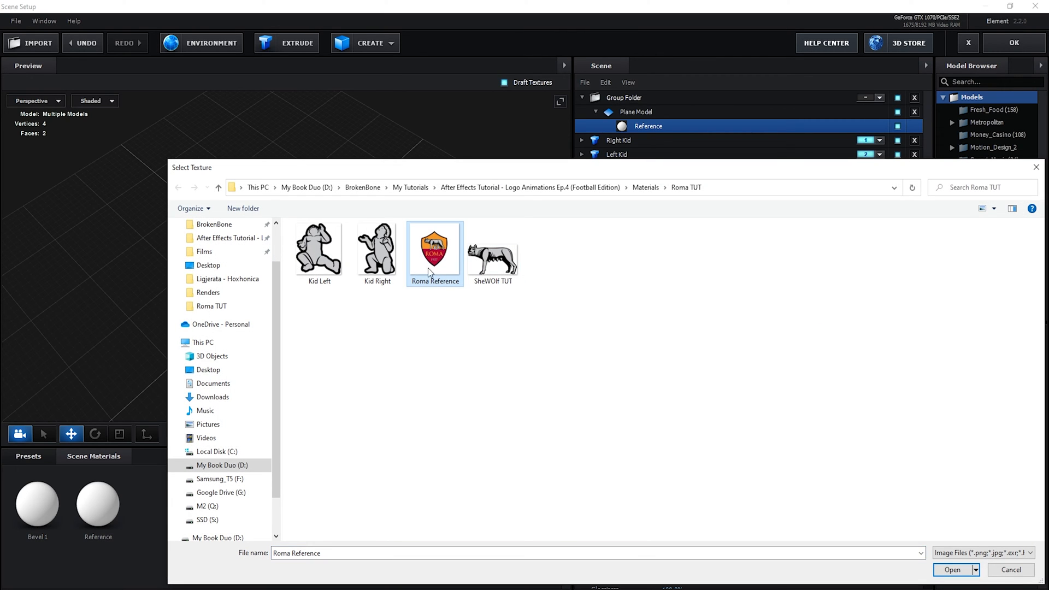
left_click(952, 569)
left_click(812, 561)
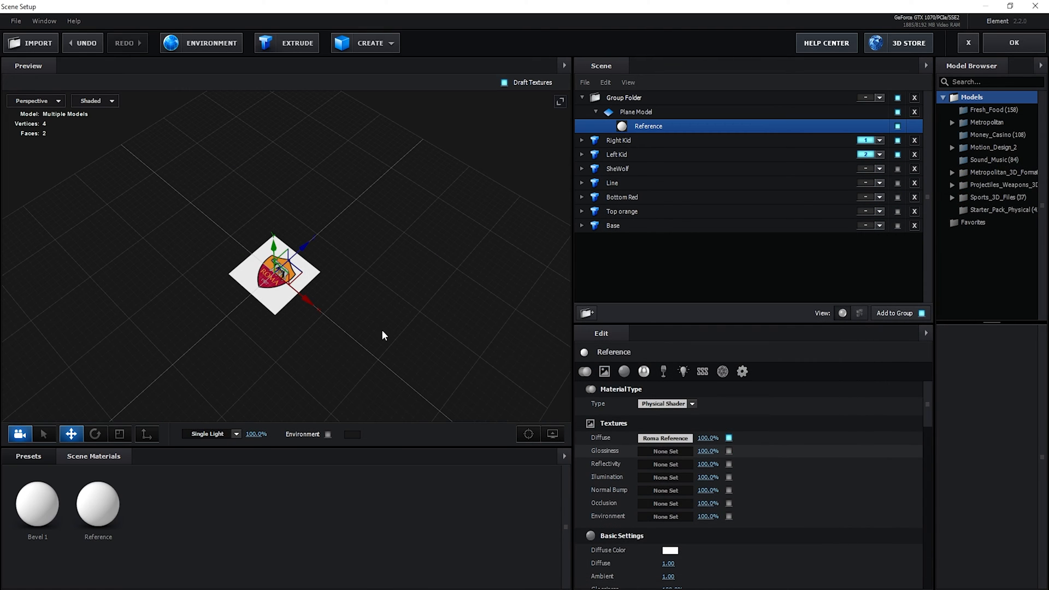
Rotate the textured plane upright and move it along the Z axis, in front of the kid models.
left_click_drag(382, 329, 418, 299)
key("e")
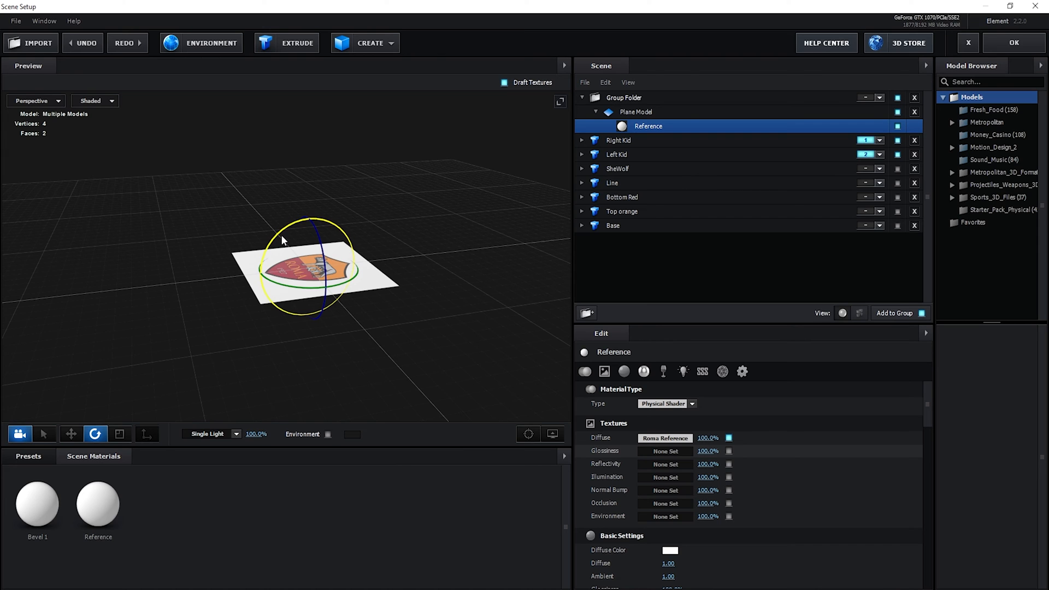
left_click_drag(284, 226, 237, 375)
key("w")
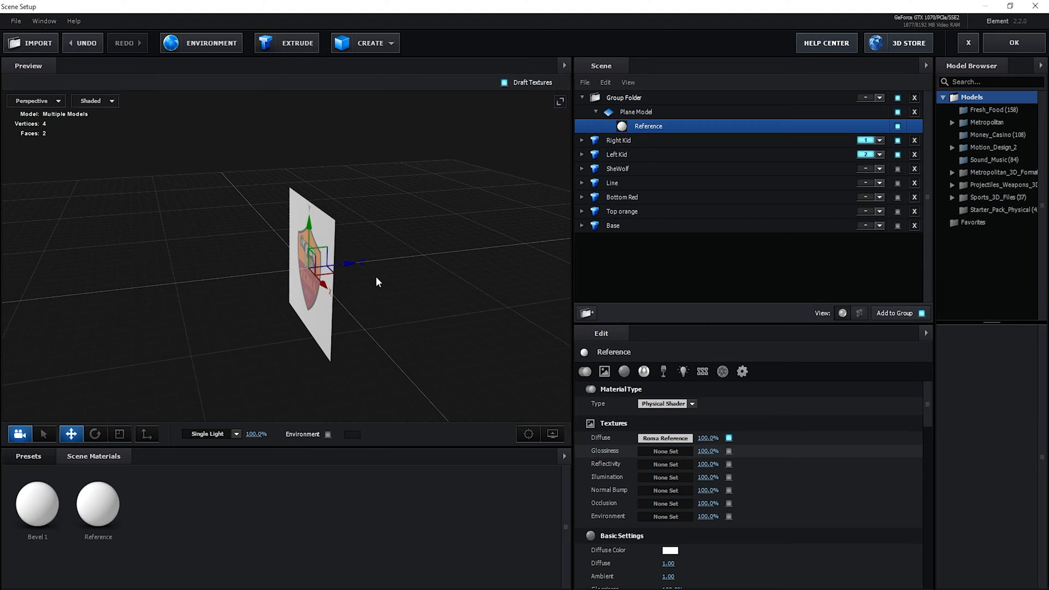
left_click_drag(354, 267, 220, 289)
Move all extrusion models, from Right Kid to Base, into Group Folder above the plane model.
left_click_drag(624, 142, 637, 98)
left_click_drag(627, 164, 643, 97)
left_click_drag(640, 102, 639, 98)
left_click_drag(620, 197, 635, 105)
left_click_drag(622, 225, 647, 104)
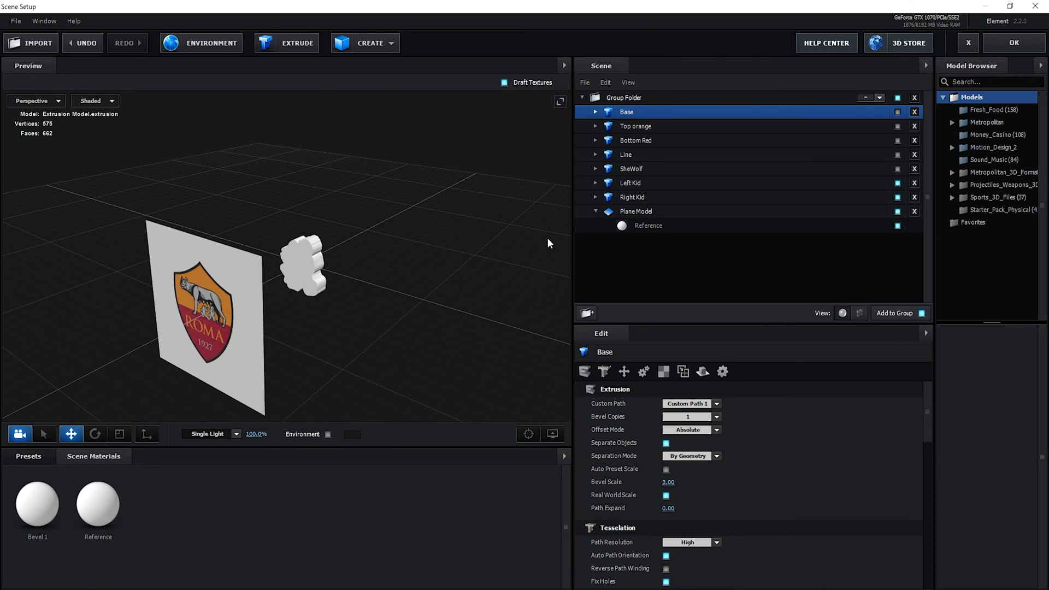
Set the Reference material's Force Opacity to 50% in its advanced settings.
left_click(647, 227)
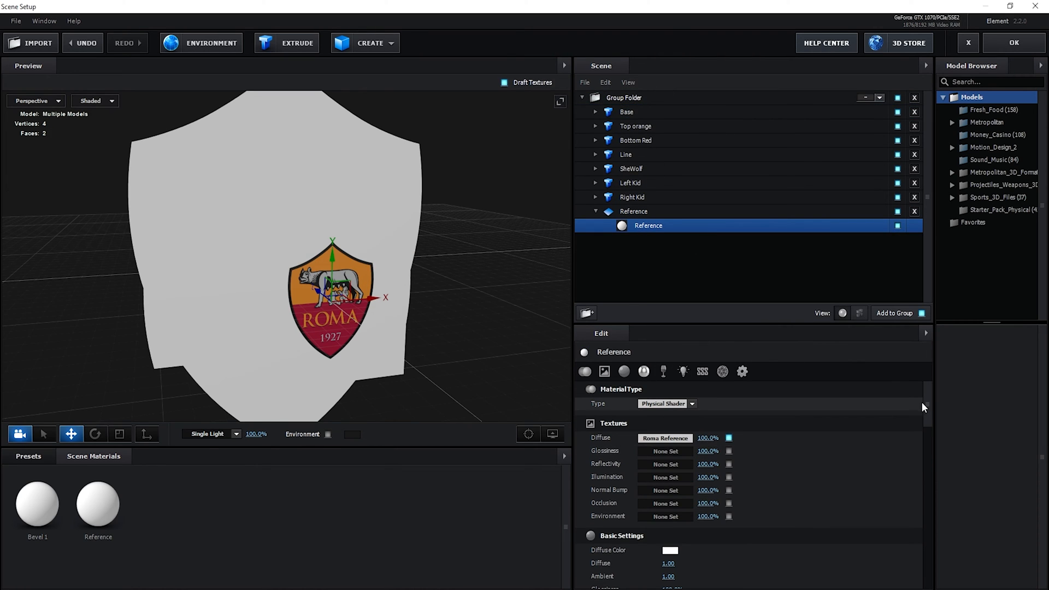
left_click(742, 373)
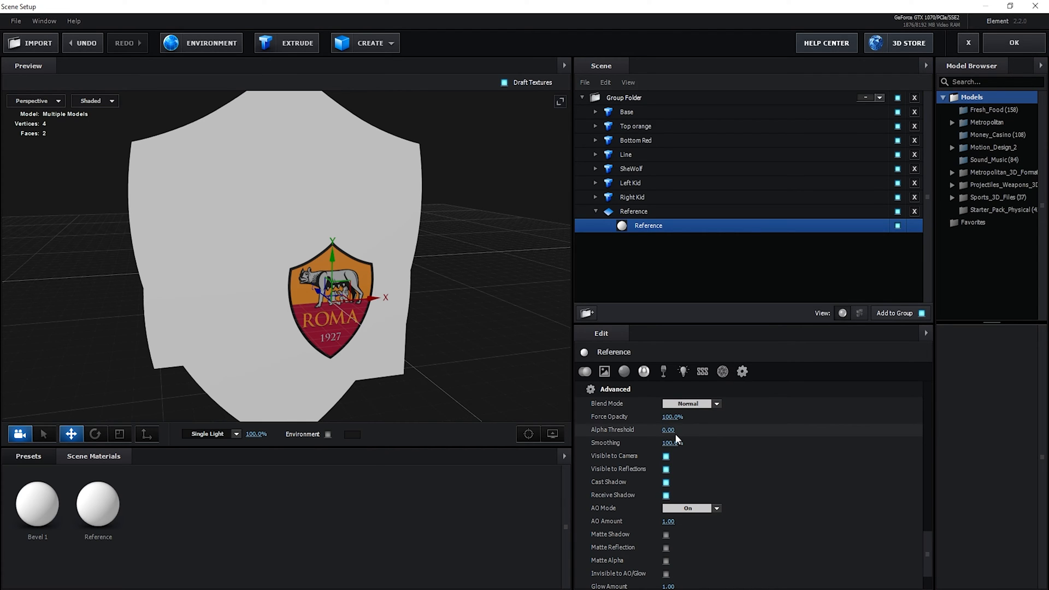
left_click(673, 418)
type("50")
key("Return")
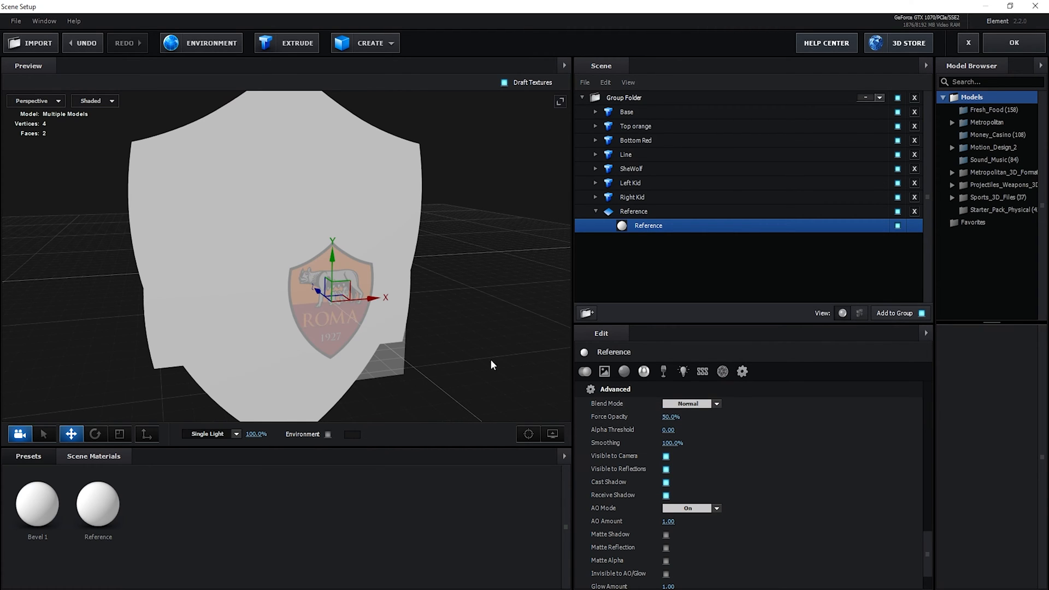
Change the scene preview from Perspective to the Front view.
left_click_drag(490, 359, 427, 345)
left_click(49, 101)
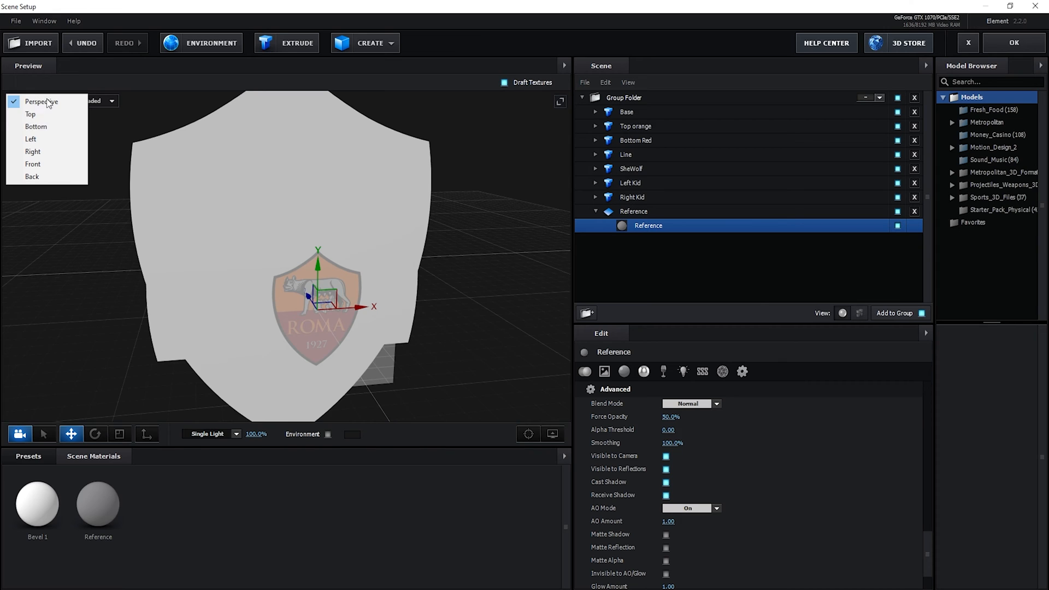
left_click(48, 163)
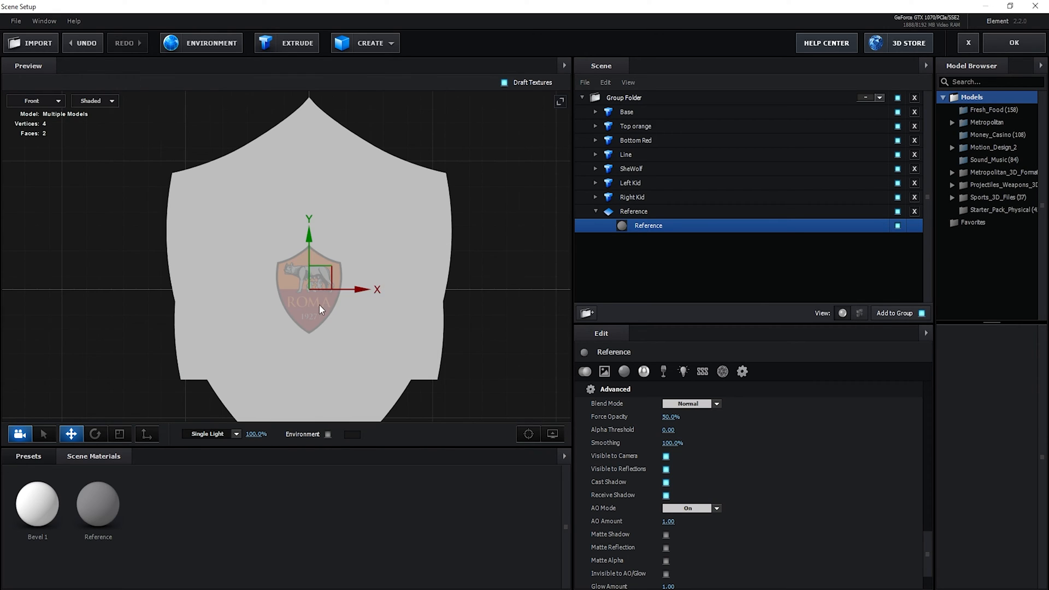
Scale the reference plane up in the Front view until its logo matches the shield model's outline.
key("r")
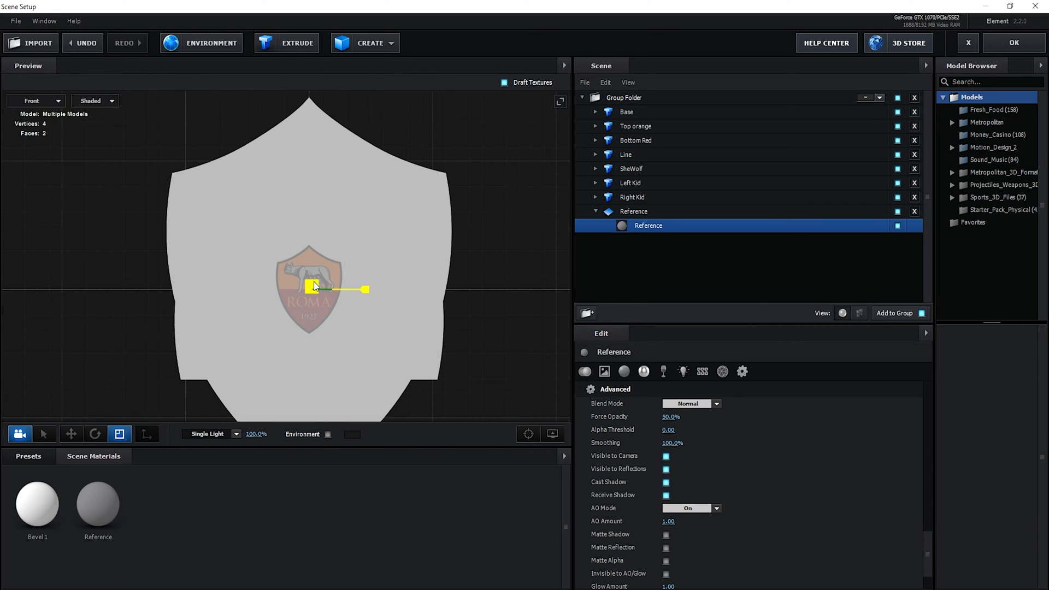
left_click_drag(316, 283, 568, 10)
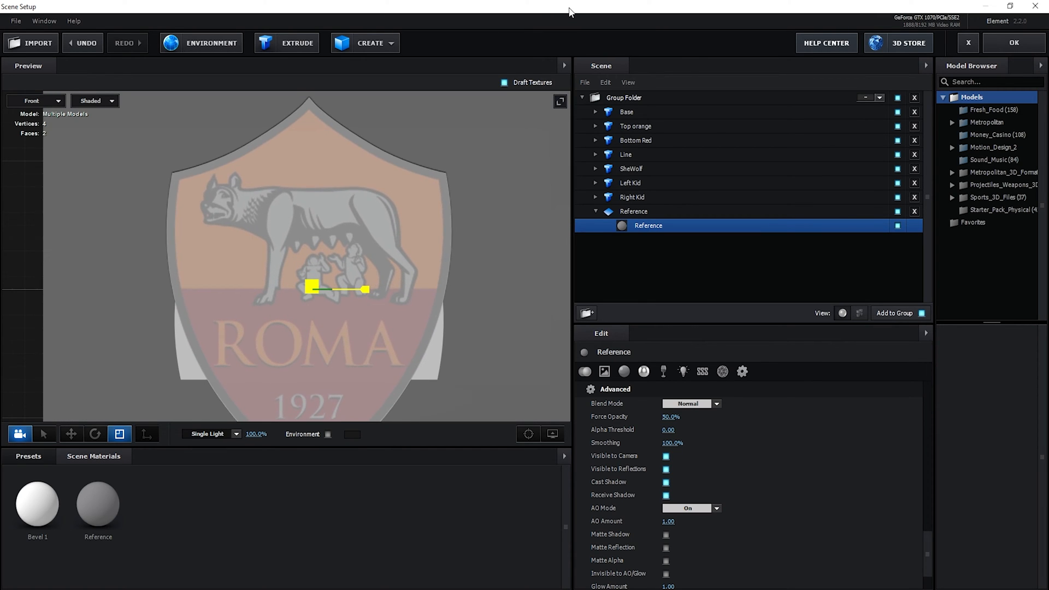
left_click_drag(420, 316, 440, 169)
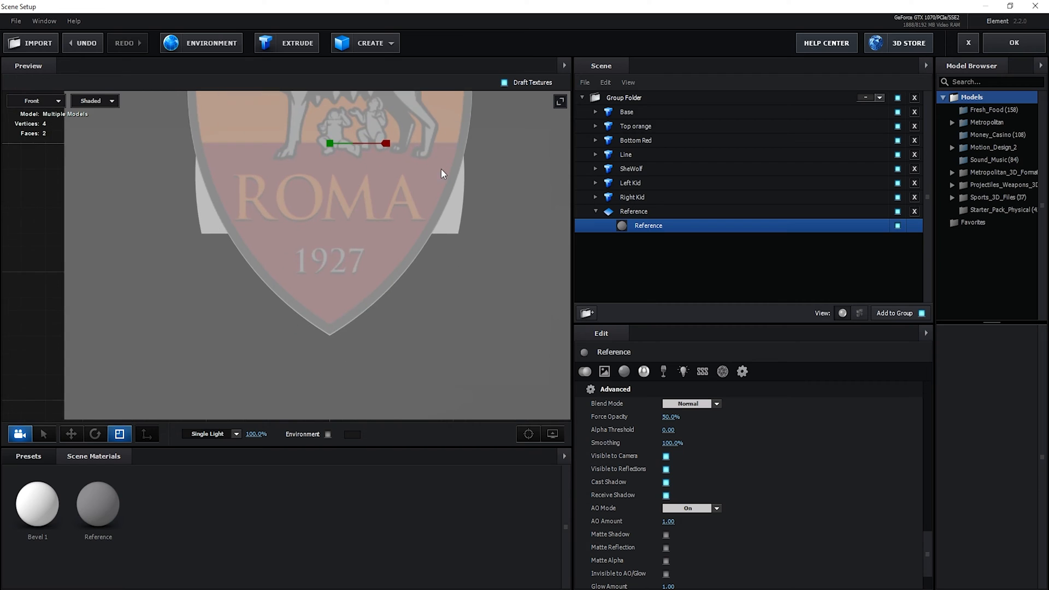
scroll(363, 242, "up", 3)
left_click_drag(362, 242, 345, 297)
key("w")
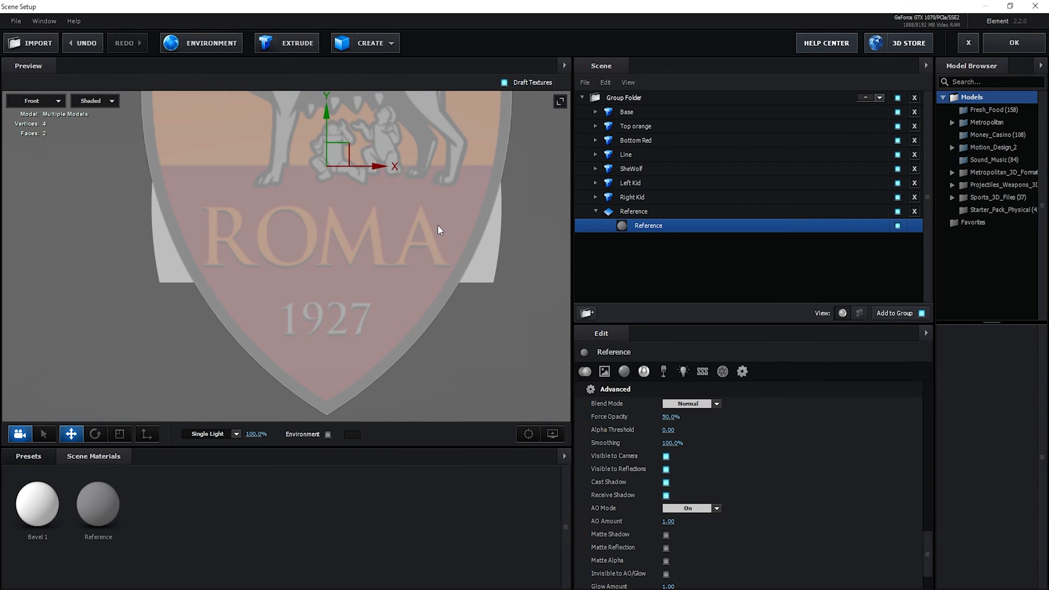
Undo the last two changes in the scene and redo them.
key("ctrl+z")
key("ctrl+z")
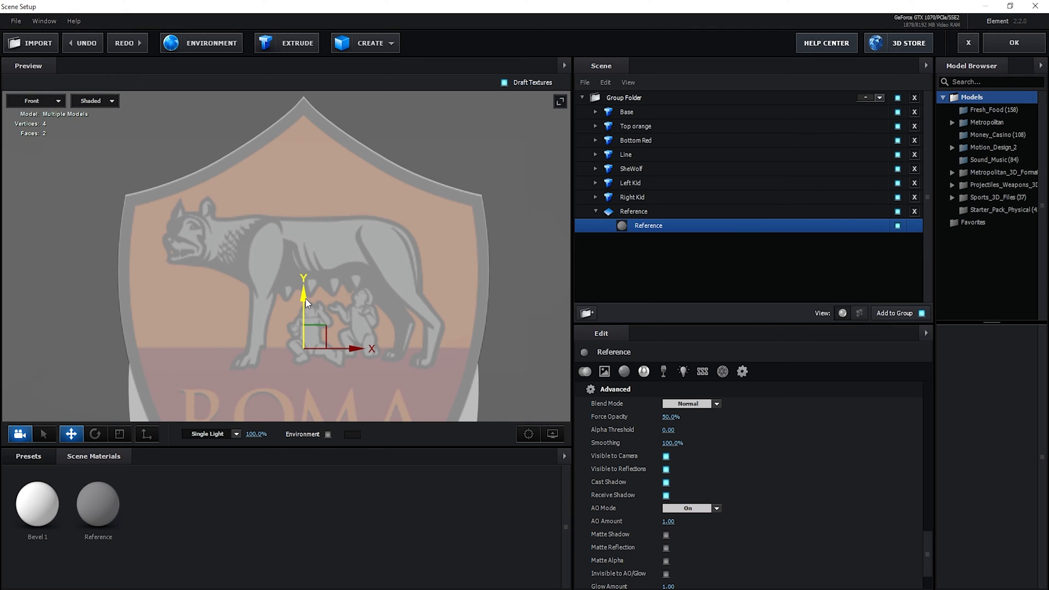
key("ctrl+y")
key("ctrl+y")
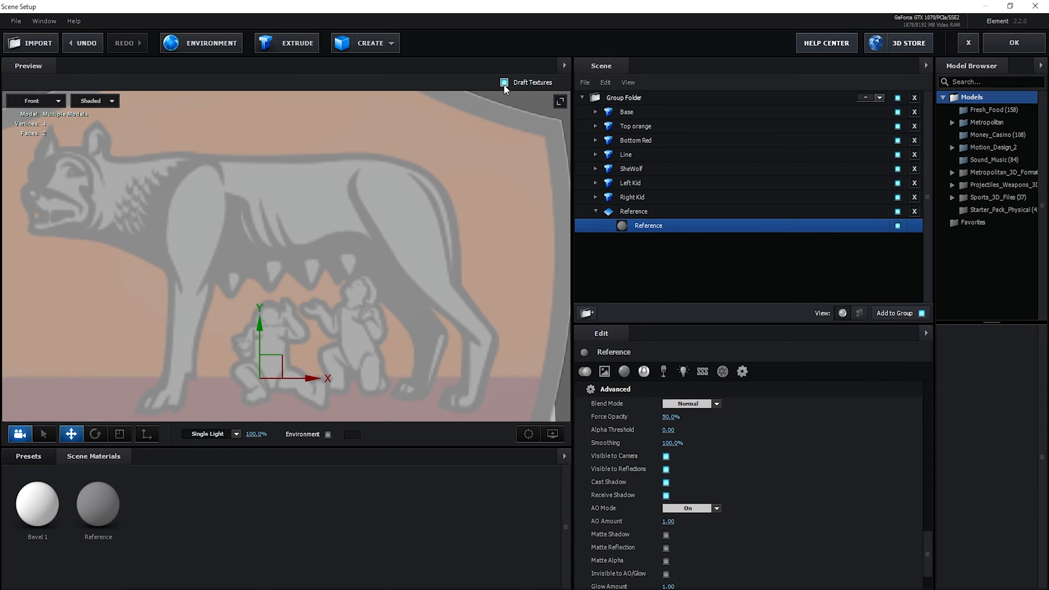
Turn off Draft Textures and inspect the reference logo at full texture quality.
left_click(504, 82)
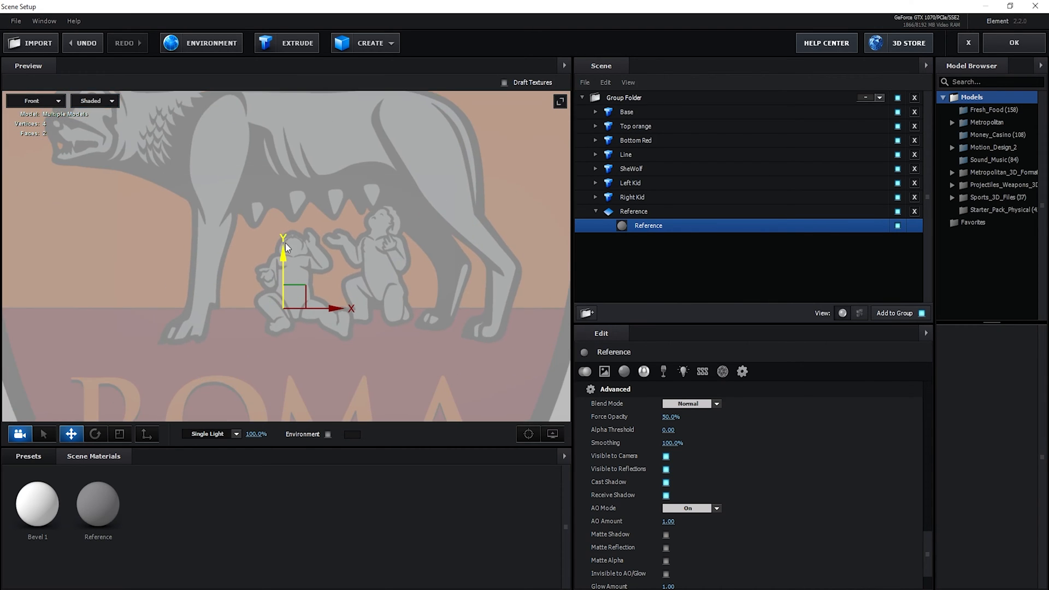
left_click_drag(286, 243, 311, 344)
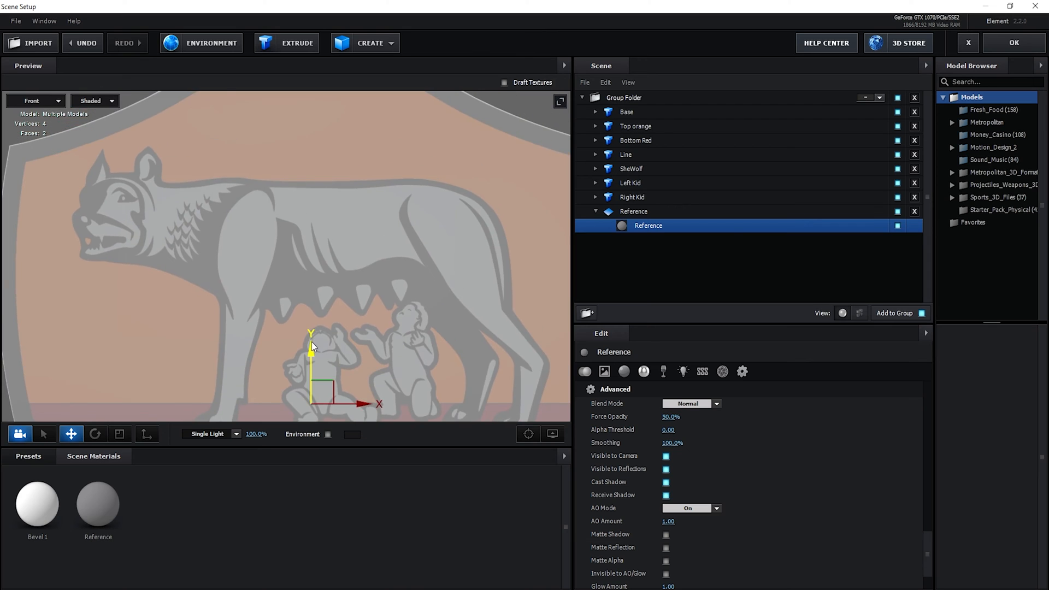
Hide the Reference plane and change the scene preview from Front to Perspective.
left_click(897, 211)
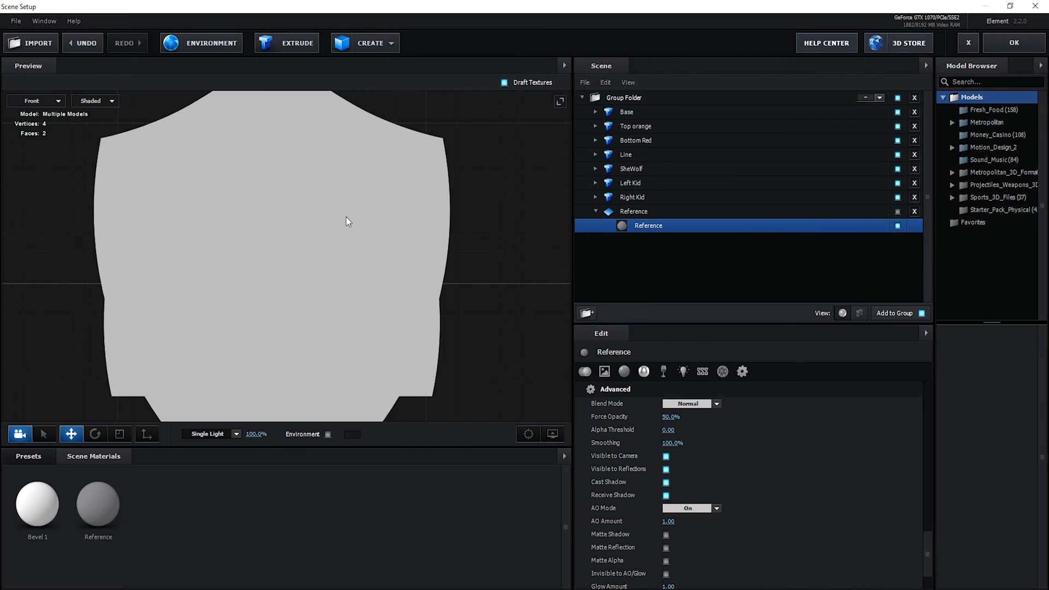
left_click(46, 102)
left_click(45, 104)
mouse_move(398, 277)
left_mouse_down()
mouse_move(405, 245)
mouse_move(401, 293)
left_mouse_up()
Hide all extrusion models except Base, from Top orange down to Right Kid.
left_click(897, 125)
left_click(897, 140)
left_click(897, 154)
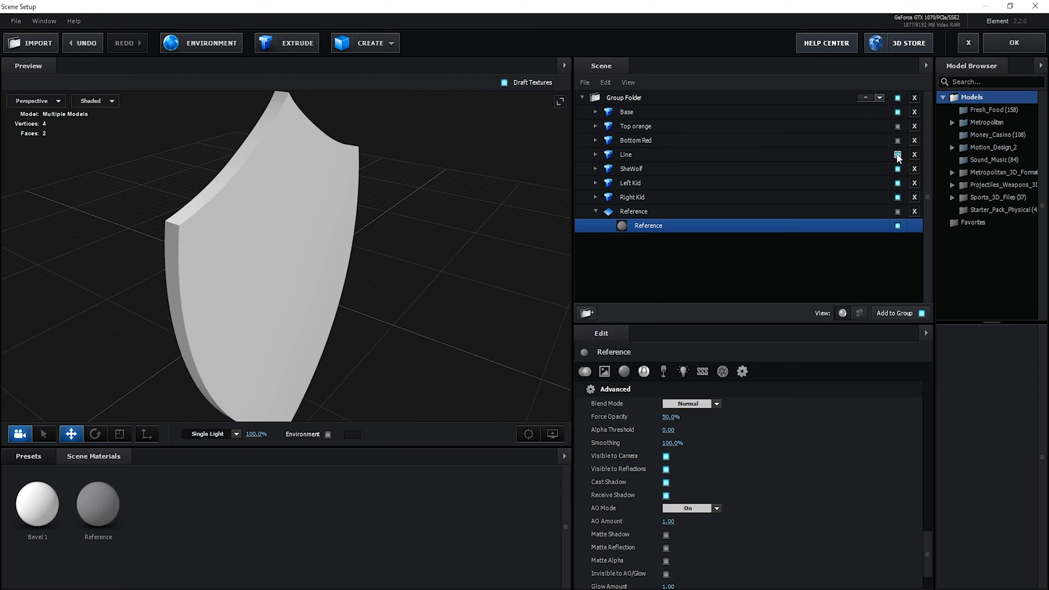
left_click(897, 168)
left_click(897, 183)
Rename the Base model's Bevel 1 material as Dark Grey.
left_click(627, 111)
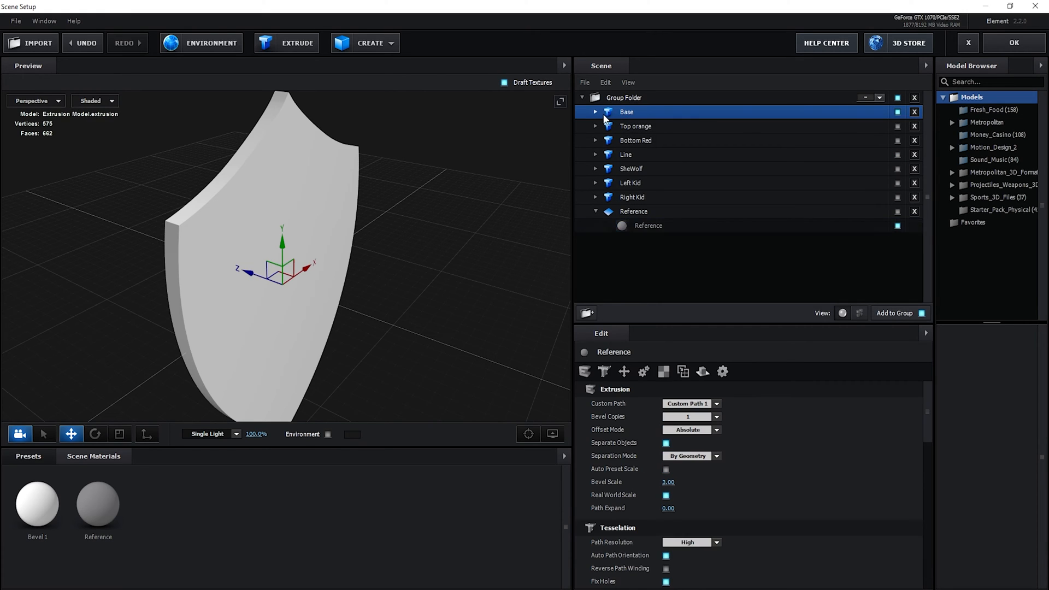
left_click(596, 111)
left_click(645, 126)
double_click(647, 125)
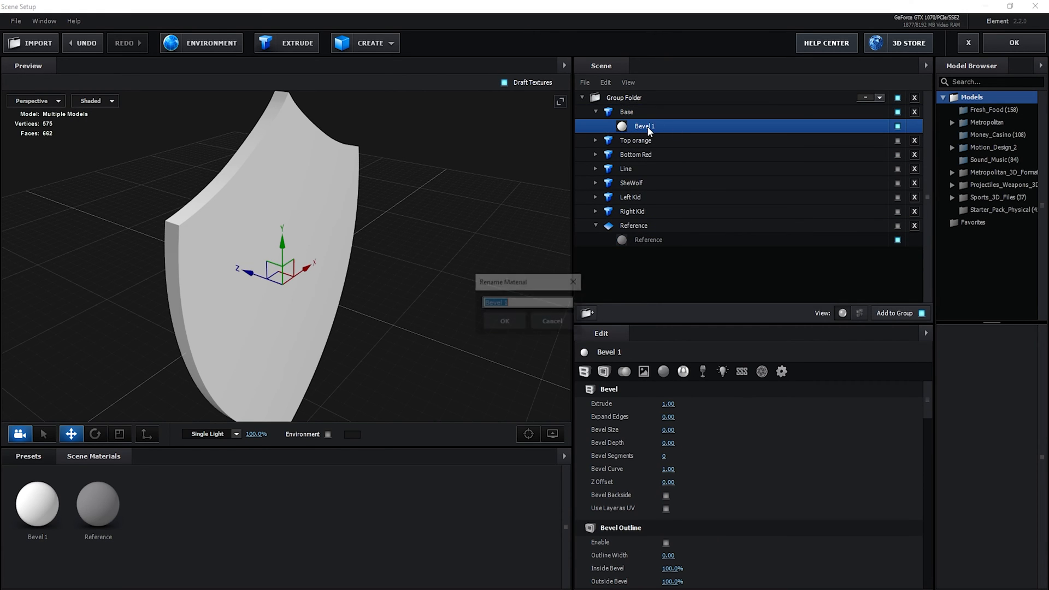
type("Dark Grey")
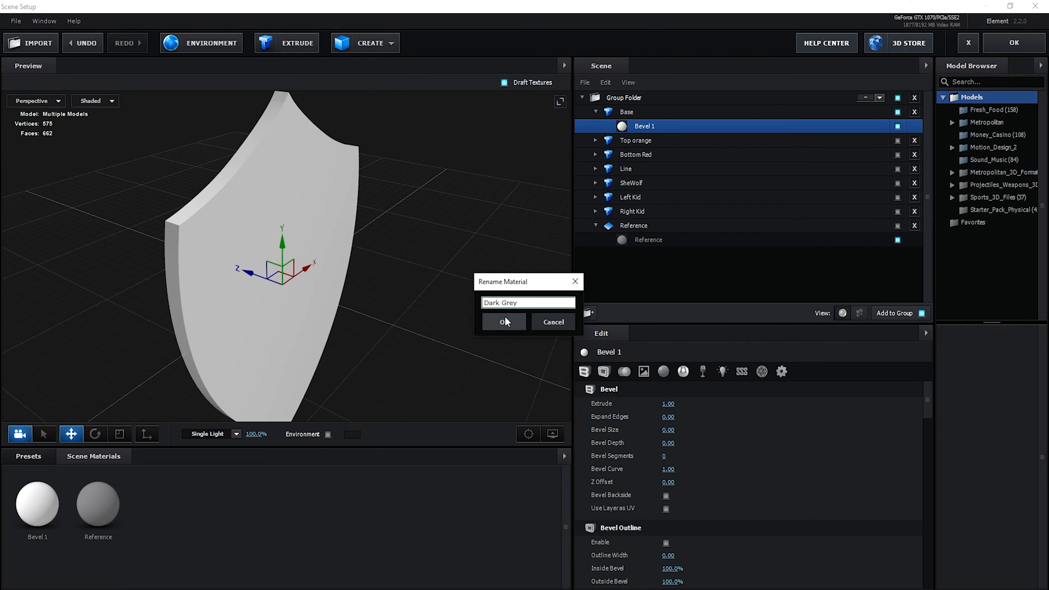
left_click(505, 321)
left_click_drag(451, 280, 442, 301)
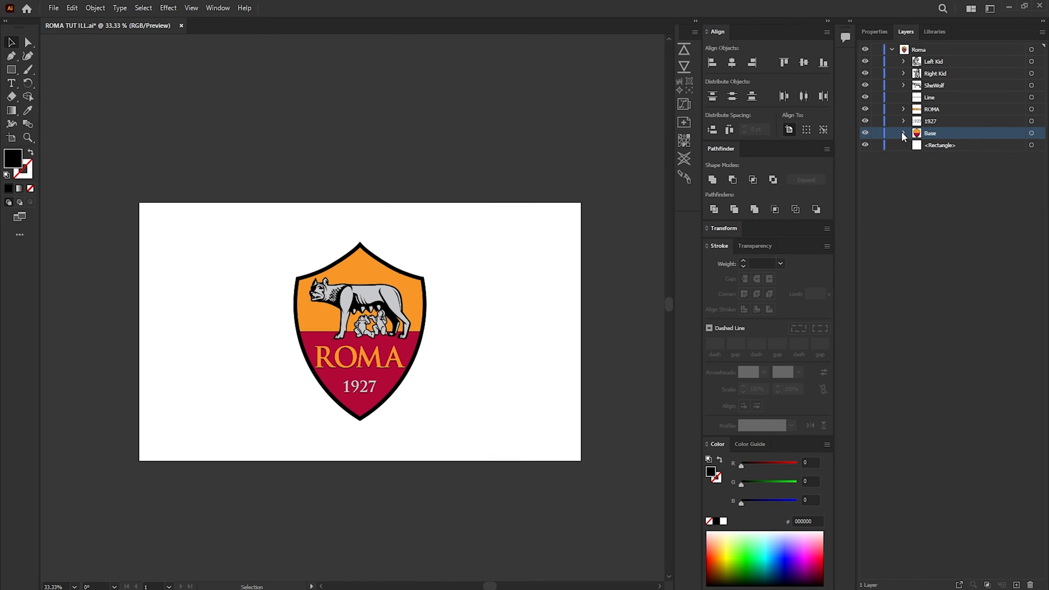
Switch to Illustrator and check the hex code of the Base shape's fill color.
left_click(904, 133)
left_click(1031, 169)
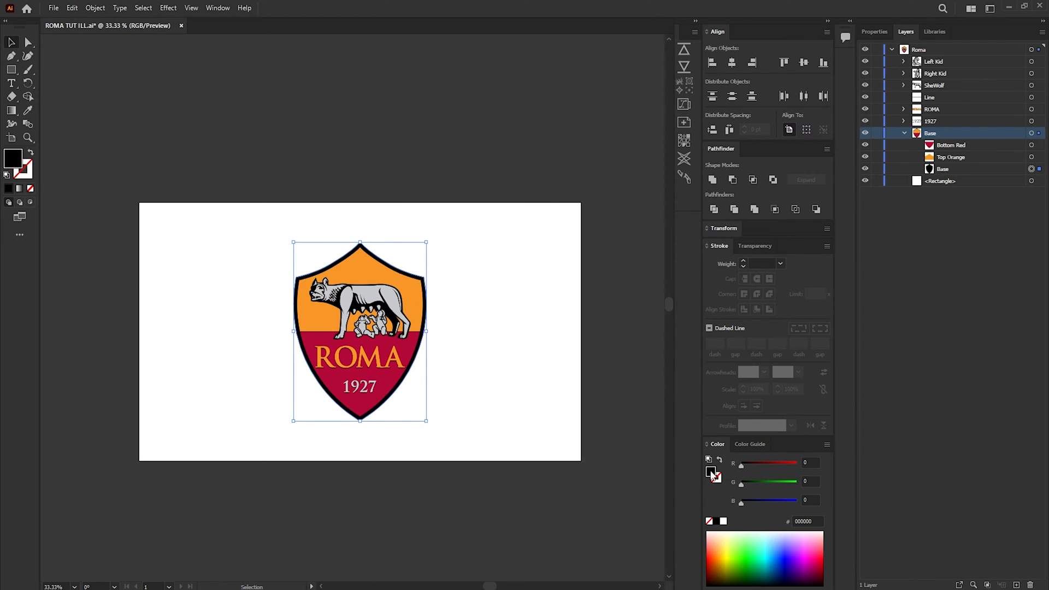
double_click(712, 473)
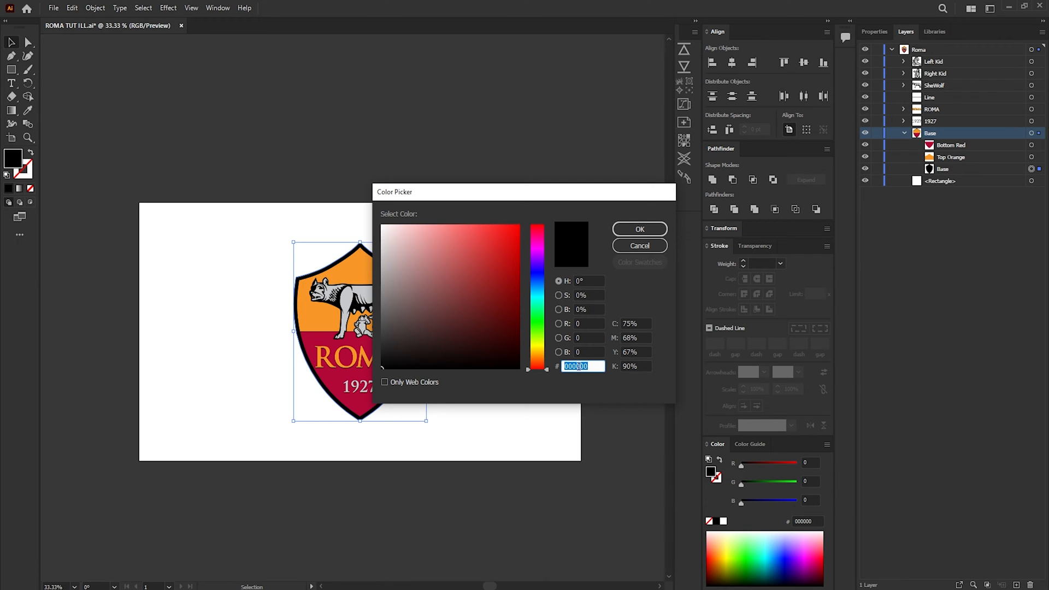
left_click(640, 246)
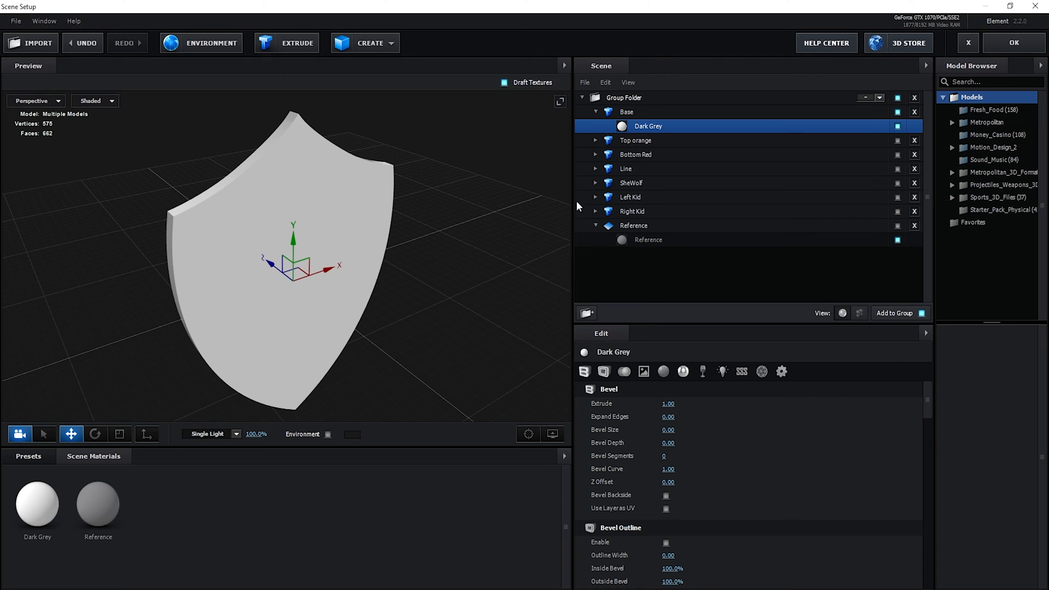
Back in Element 3D, set the Dark Grey material's Diffuse Color to 131313 and its Glossiness to 0%.
left_click_drag(927, 400, 925, 446)
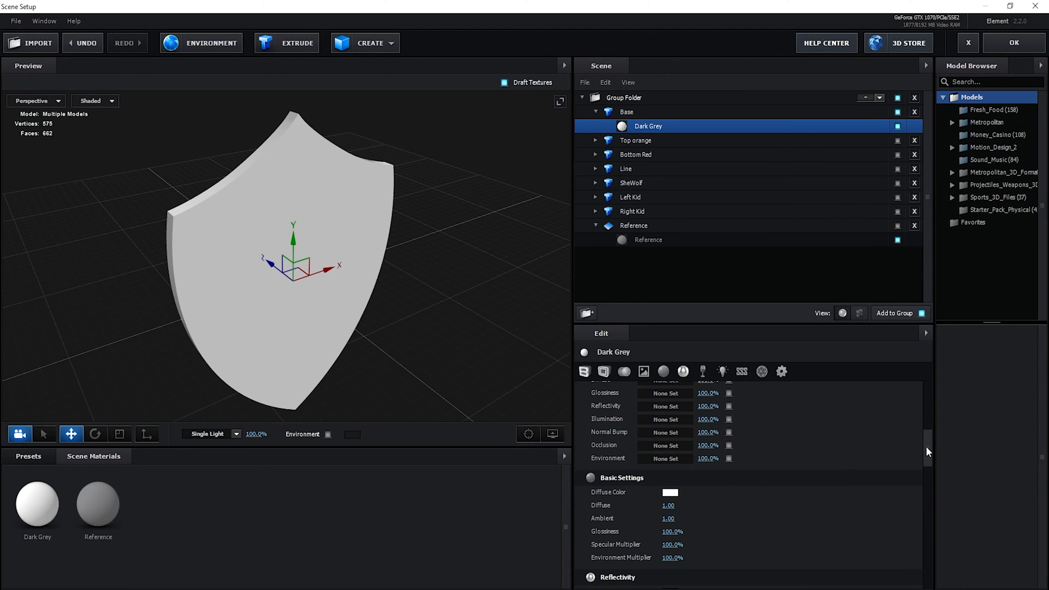
left_click(671, 493)
left_click_drag(769, 528, 746, 528)
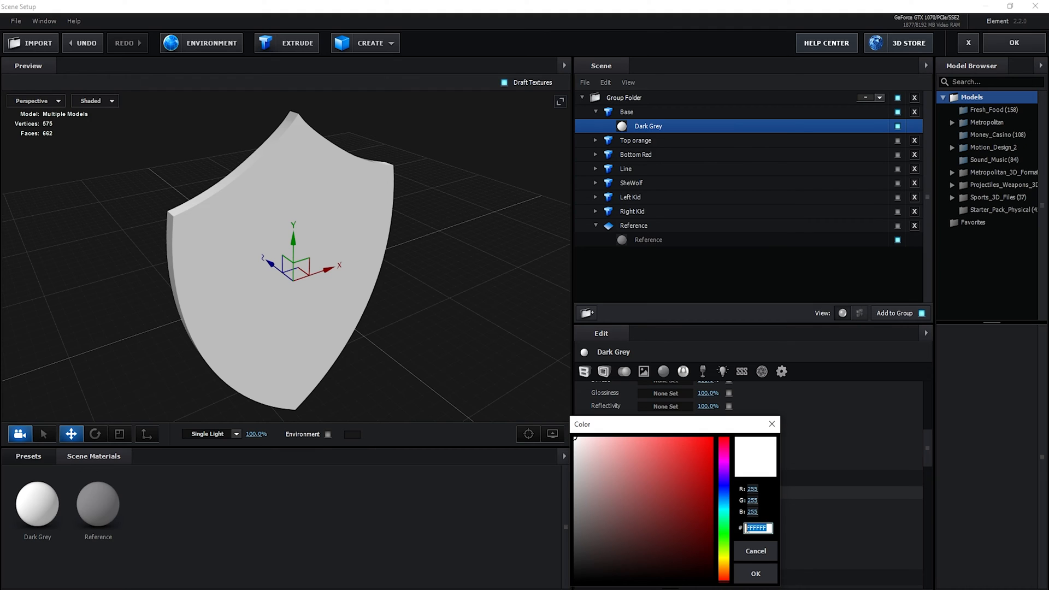
type("000000")
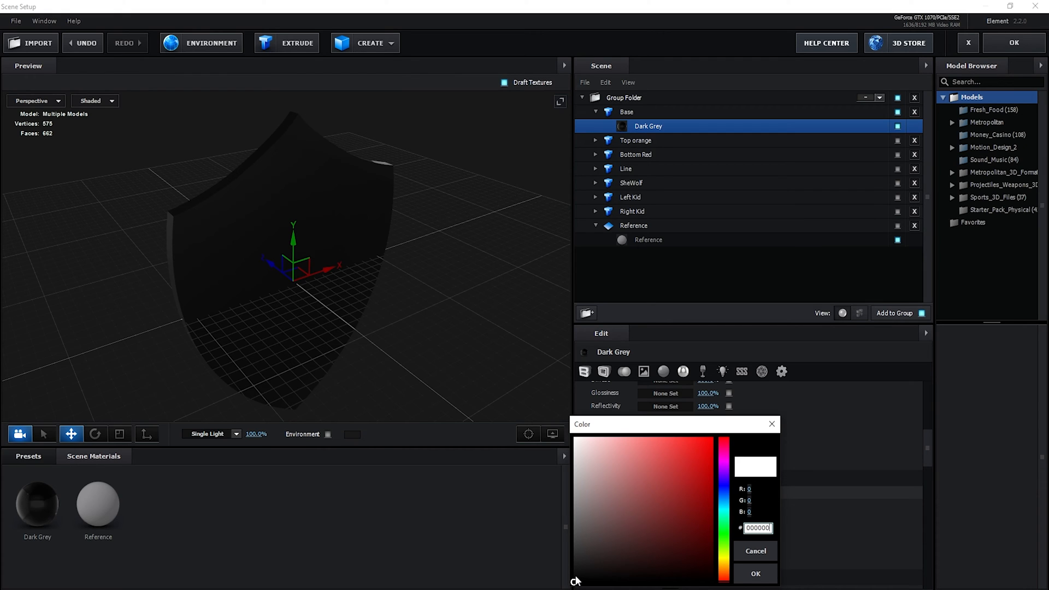
left_click_drag(575, 581, 560, 576)
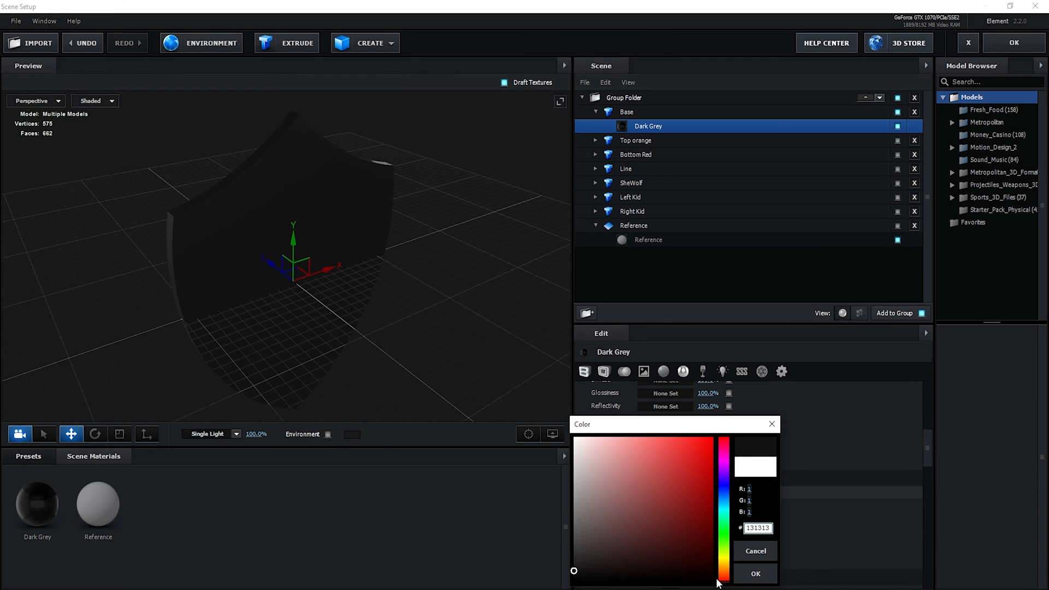
left_click(755, 573)
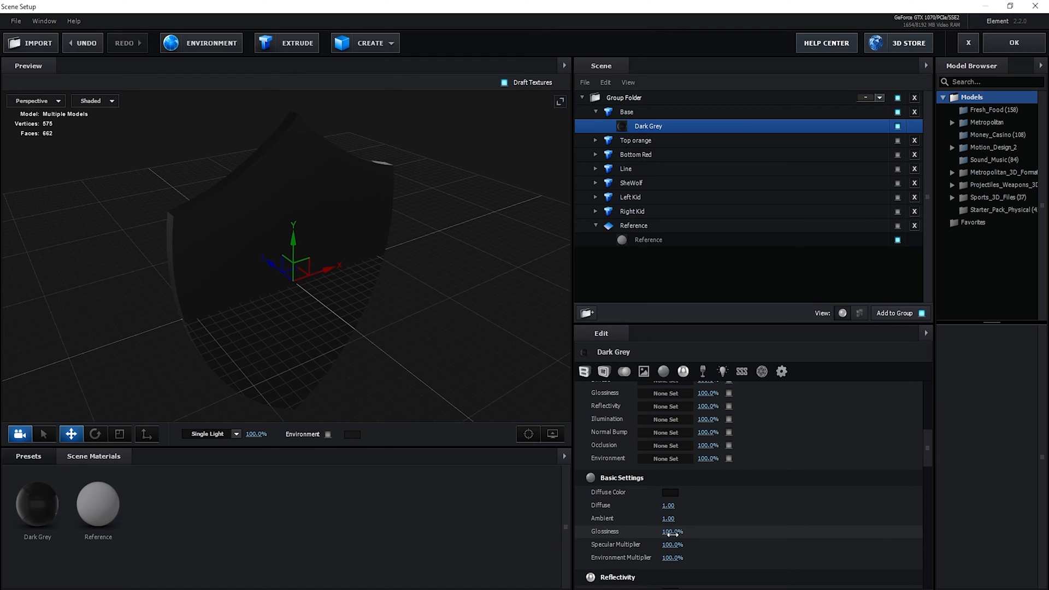
left_click_drag(672, 534, 604, 540)
left_click_drag(529, 328, 506, 335)
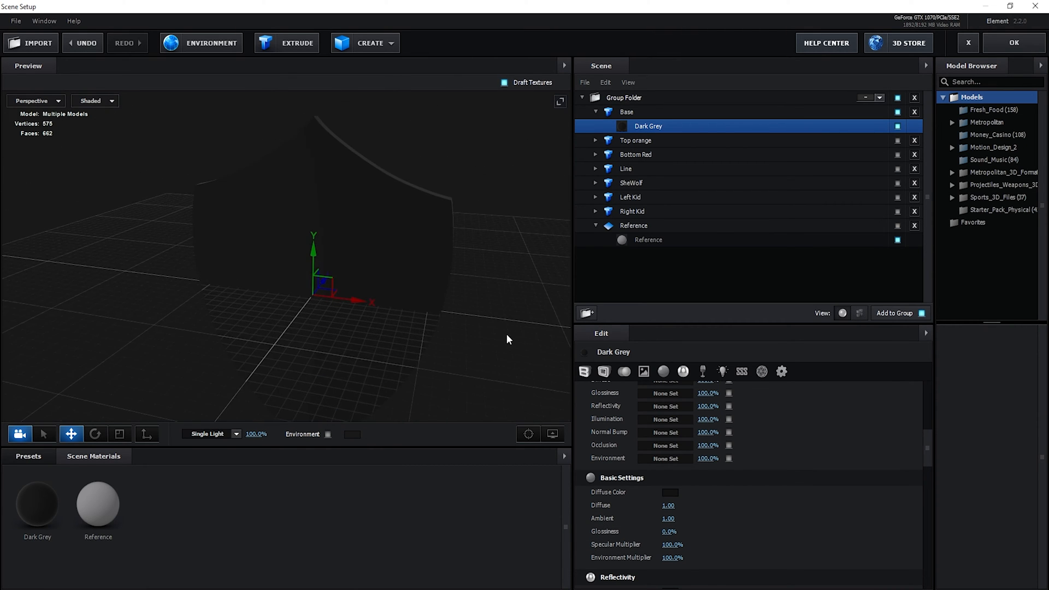
Duplicate and replace the Dark Grey material on the Top orange model, and rename the copy as Top Orange.
left_click(595, 141)
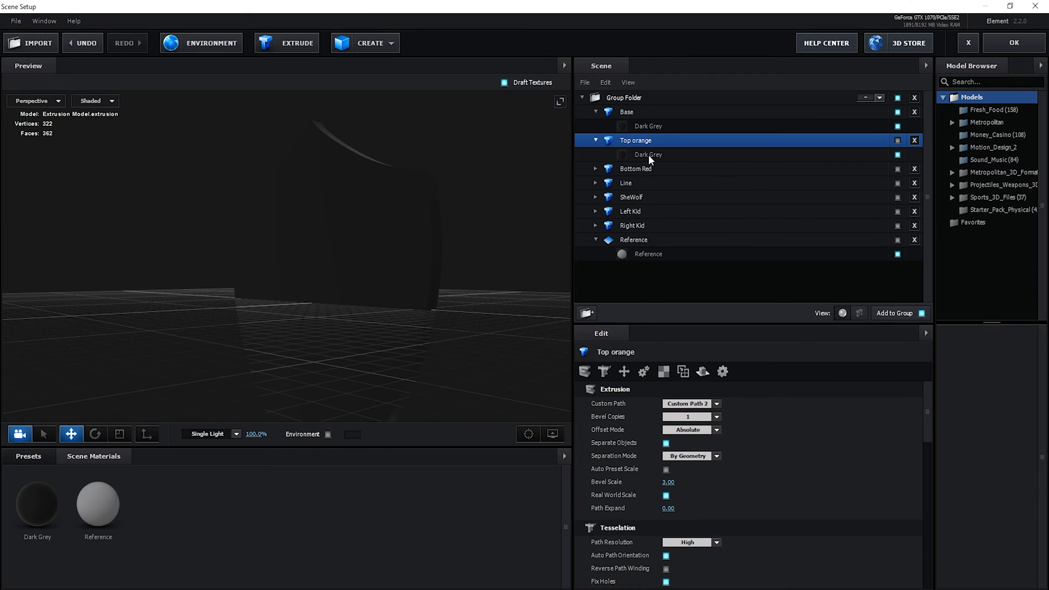
right_click(648, 155)
left_click(682, 207)
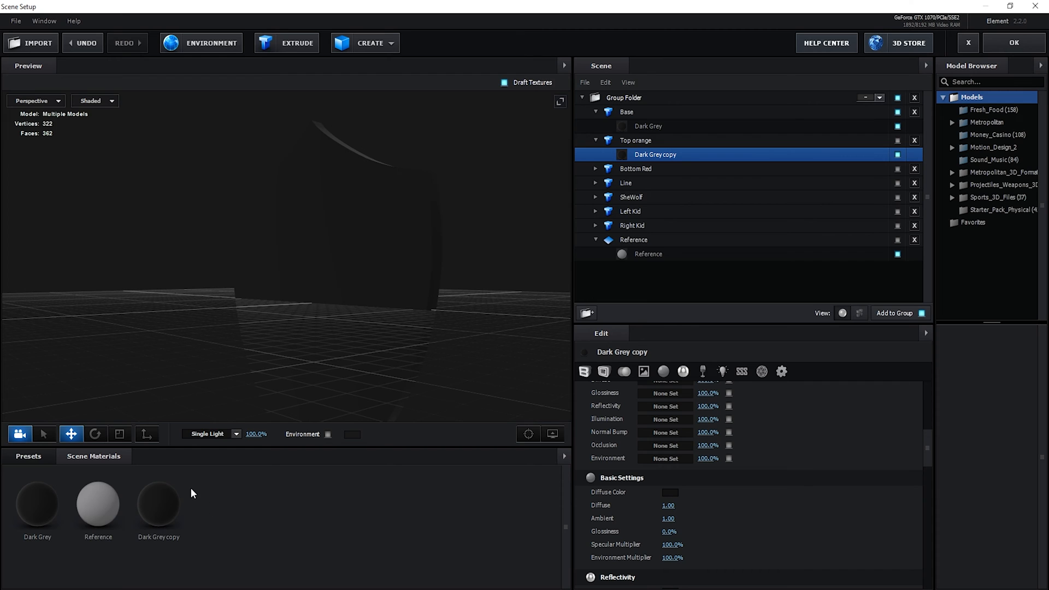
double_click(654, 156)
type("Top O")
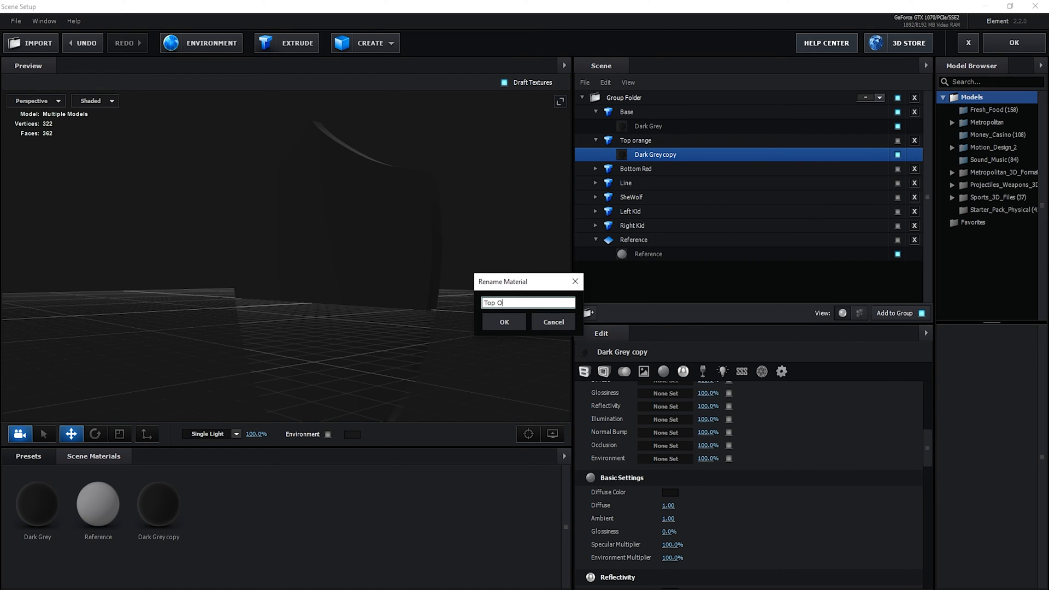
type("range")
left_click(504, 323)
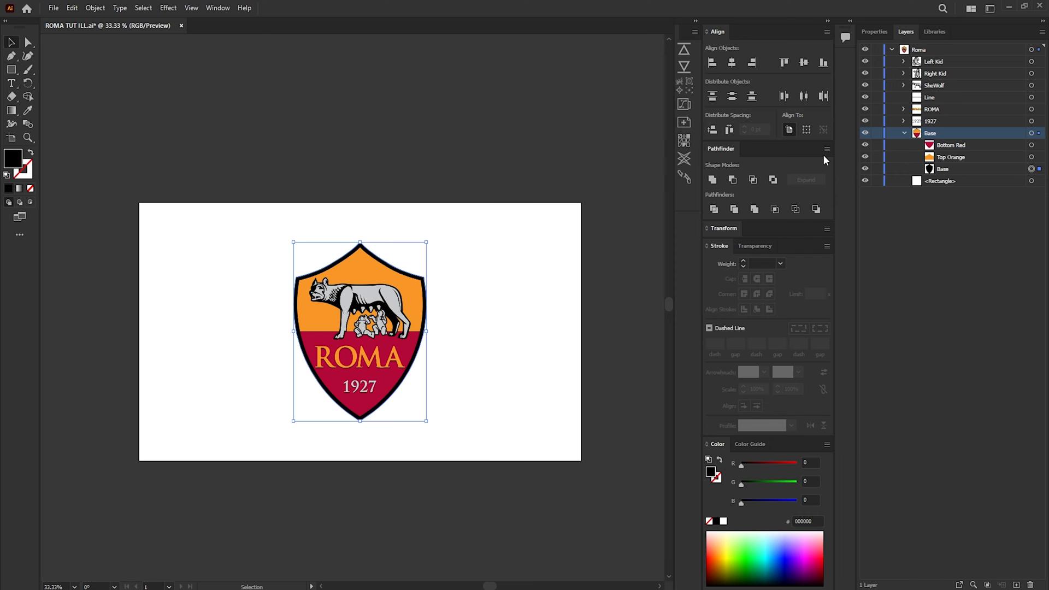
Switch to Illustrator and look up the hex code of the Top Orange shape's fill color.
left_click(1031, 158)
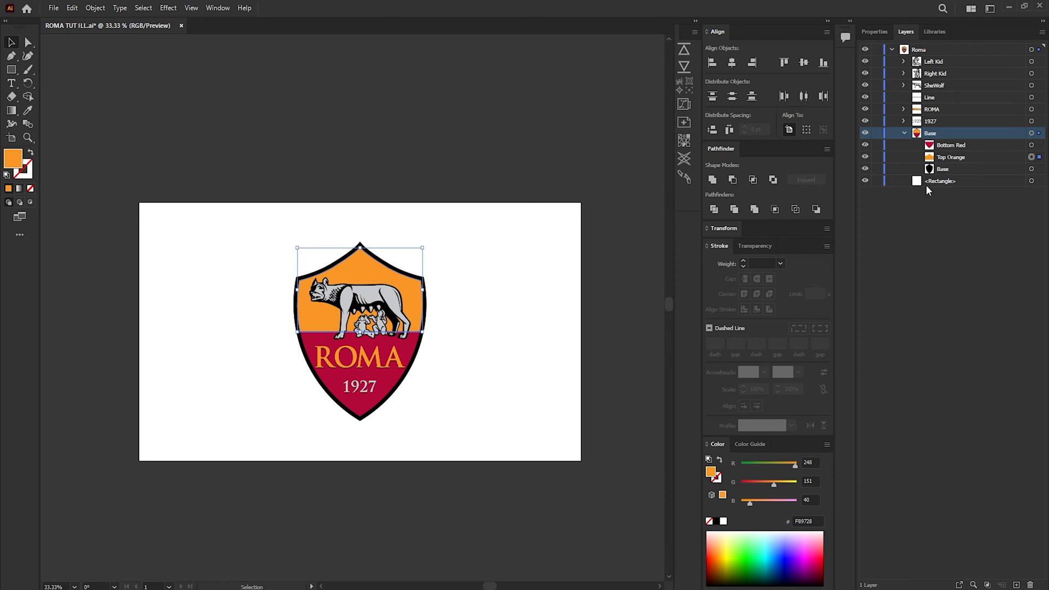
double_click(712, 473)
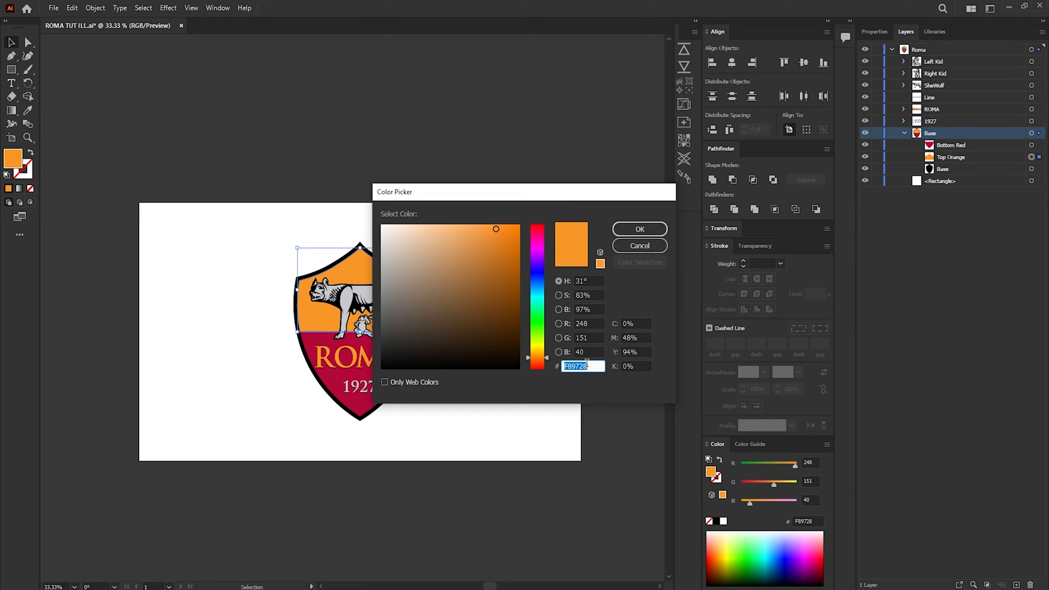
left_click(640, 246)
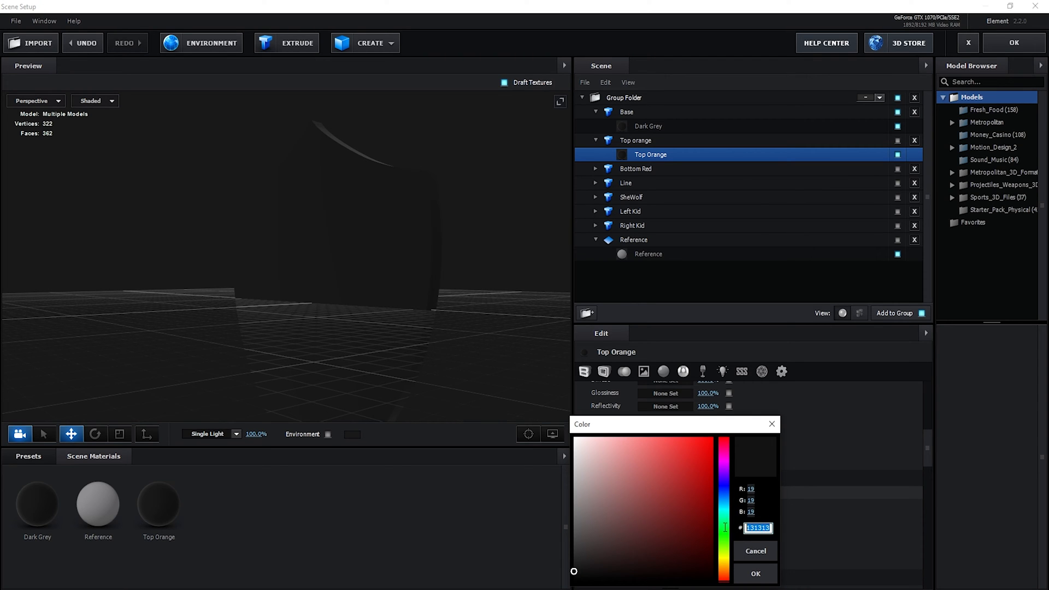
Back in Element 3D, set the Top Orange material's Diffuse Color to F89728.
type("F89728")
left_click(754, 574)
left_click(328, 295)
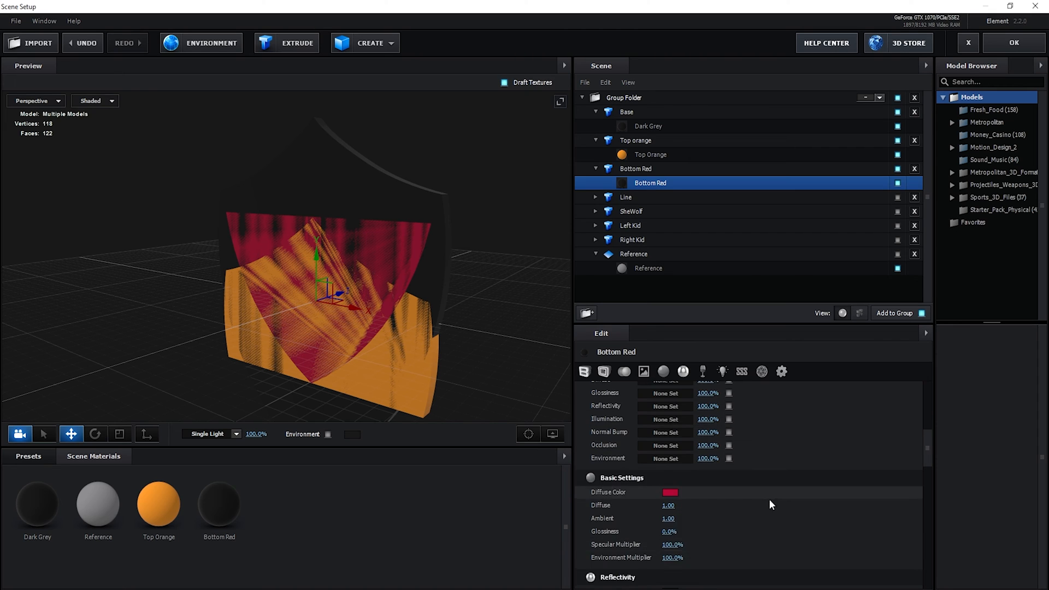
Hide the Bottom Red, Top orange and Base models and collapse their entries in the scene list.
left_click(664, 169)
left_click(667, 197)
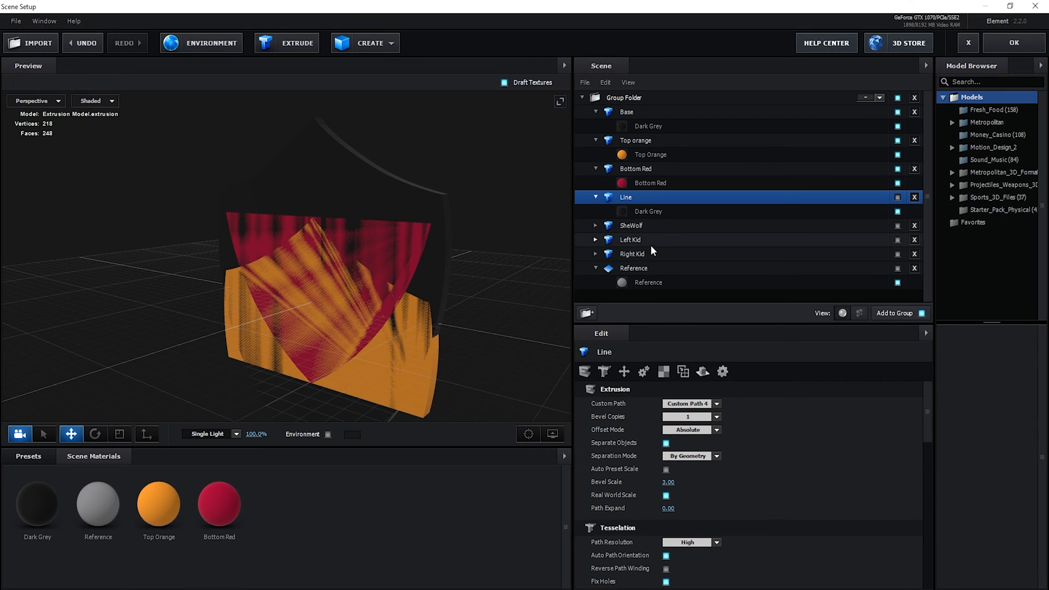
left_click(897, 168)
left_click(897, 140)
left_click(897, 112)
left_click(595, 112)
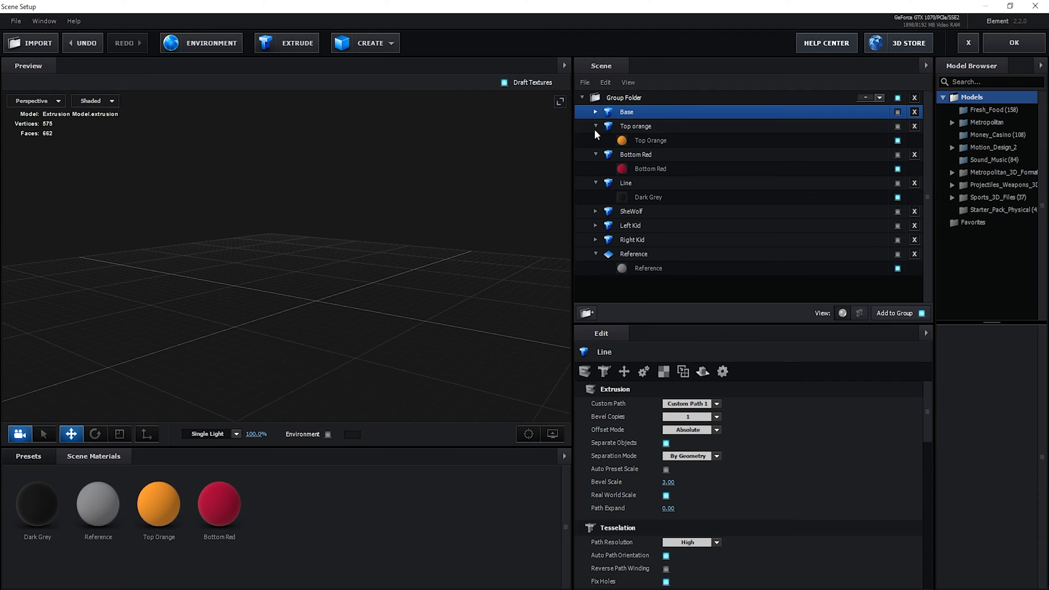
left_click(596, 126)
left_click(595, 140)
Show the SheWolf model, duplicate and replace its Dark Grey material, and rename the copy SheWolf.
left_click(897, 183)
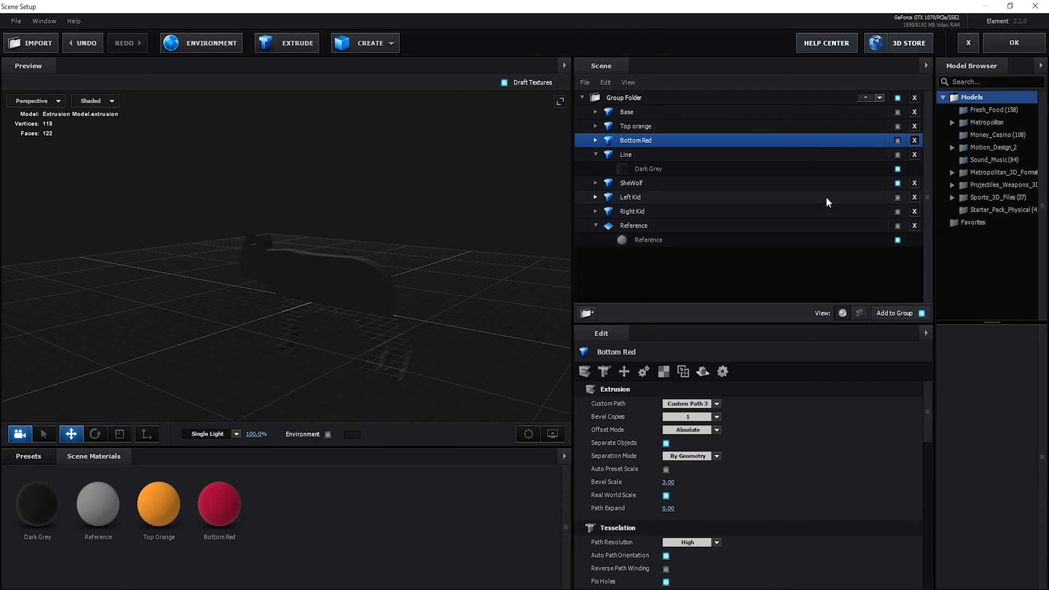
left_click(596, 155)
left_click(597, 170)
right_click(658, 182)
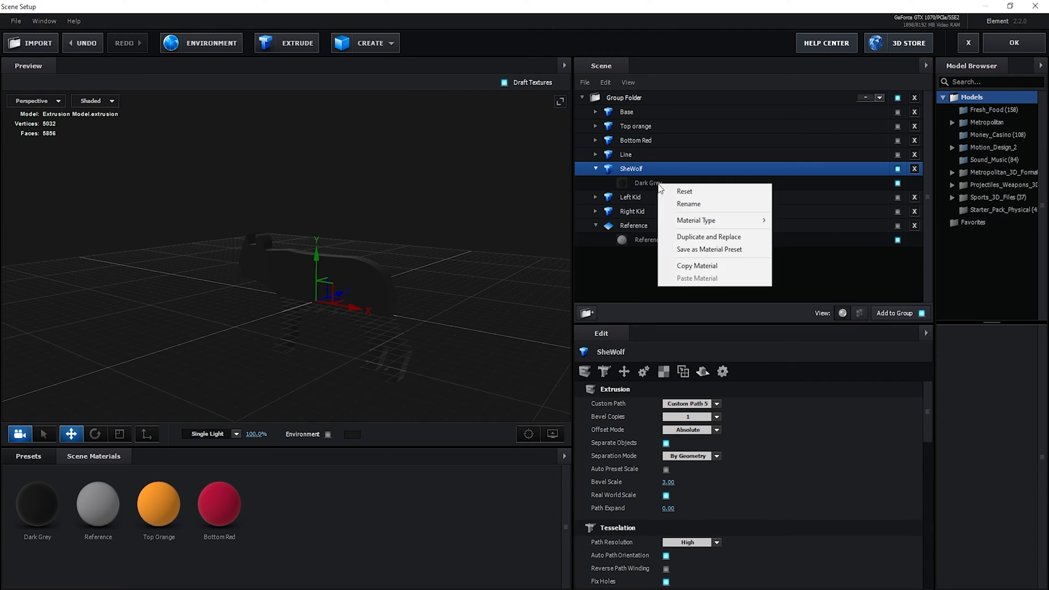
left_click(700, 235)
double_click(654, 181)
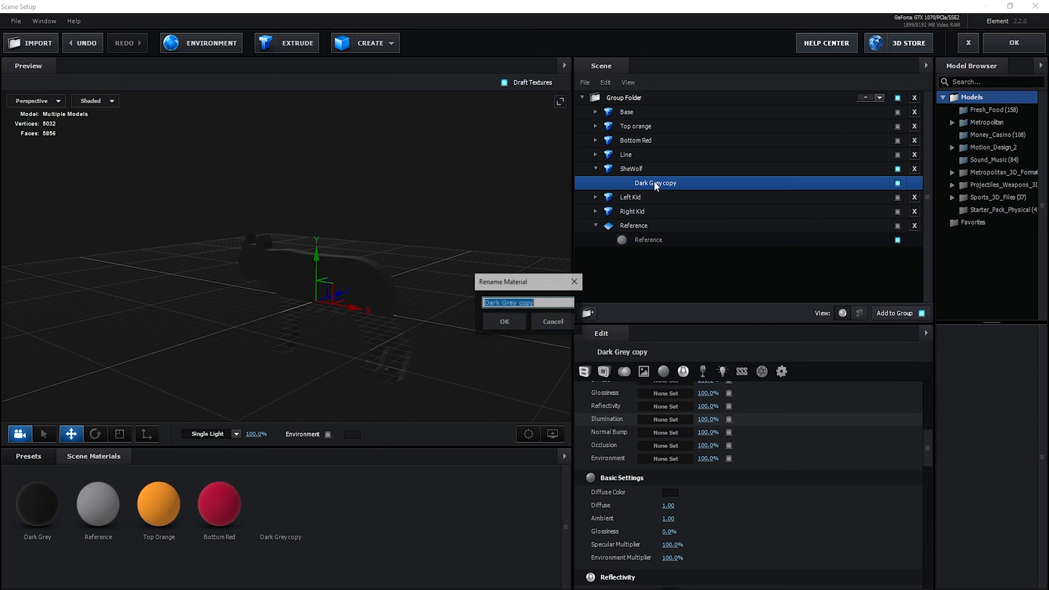
type("SheWolf")
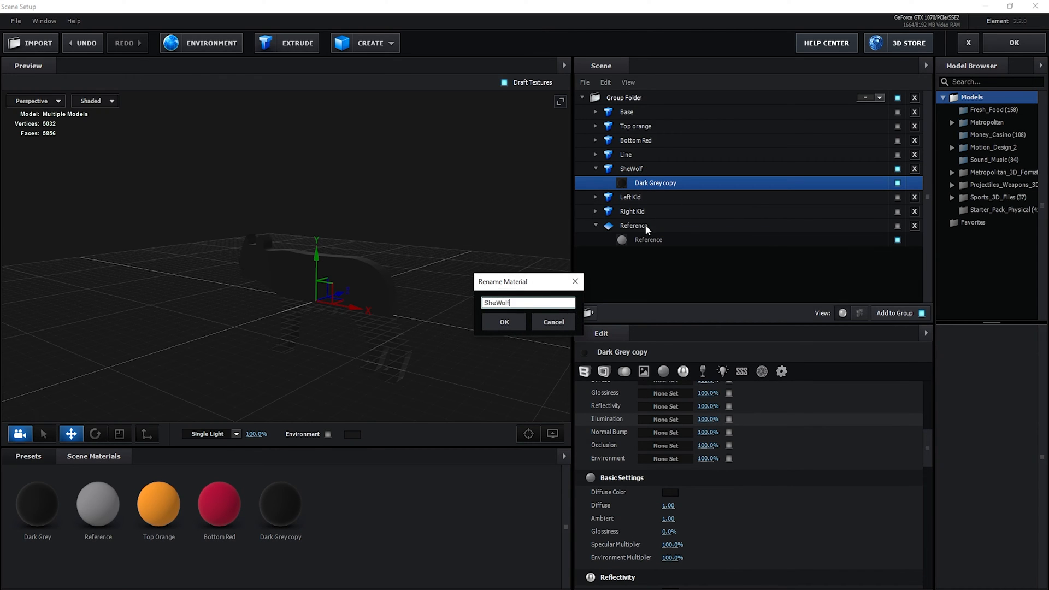
key("Return")
Load the SheWOlf TUT image as the Diffuse texture of the SheWolf material.
left_click_drag(927, 456, 926, 447)
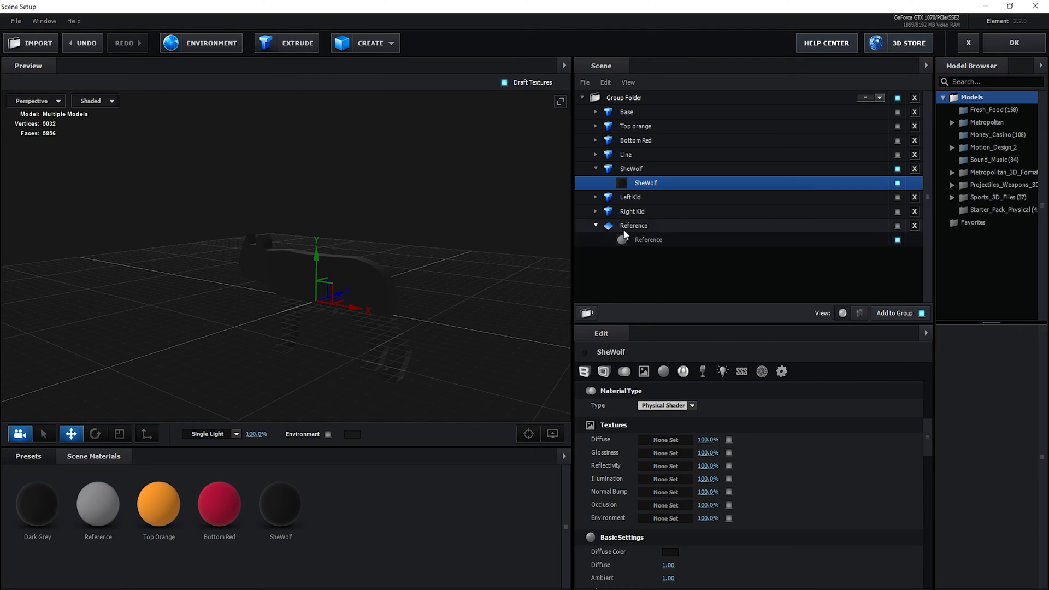
left_click(663, 439)
left_click(690, 374)
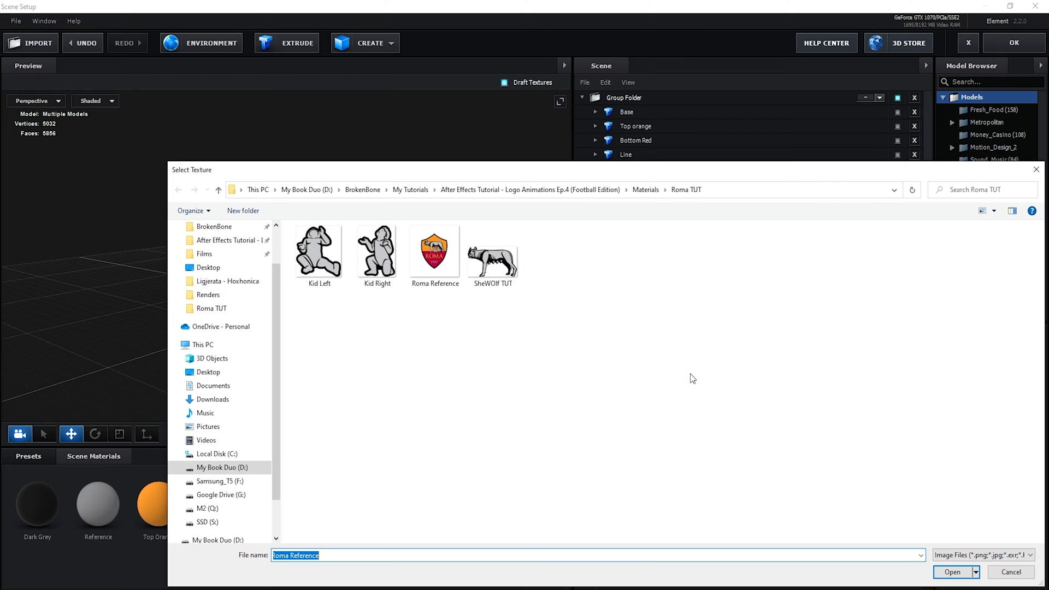
left_click(489, 276)
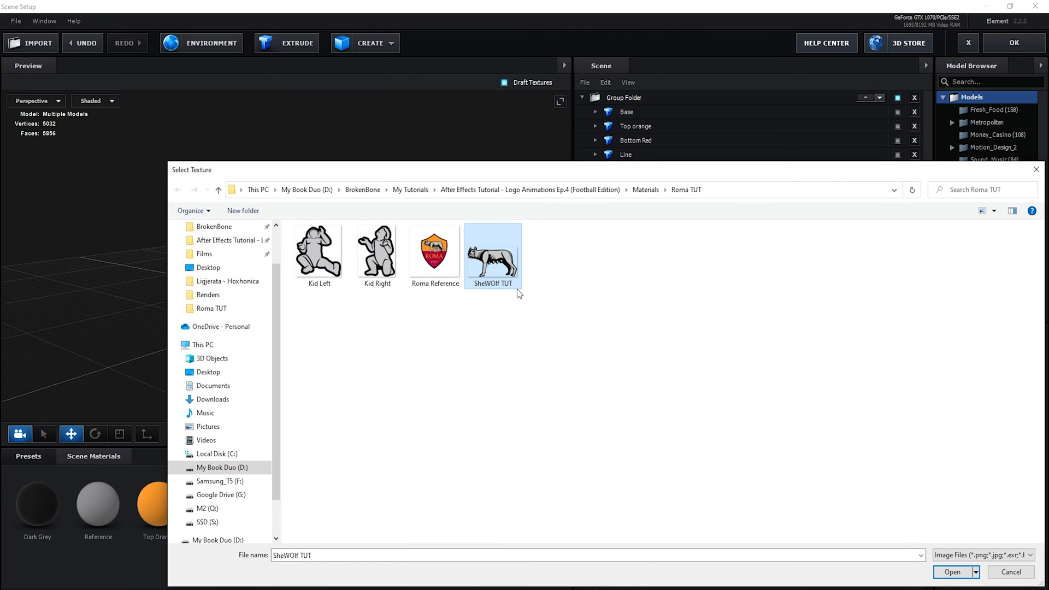
double_click(492, 257)
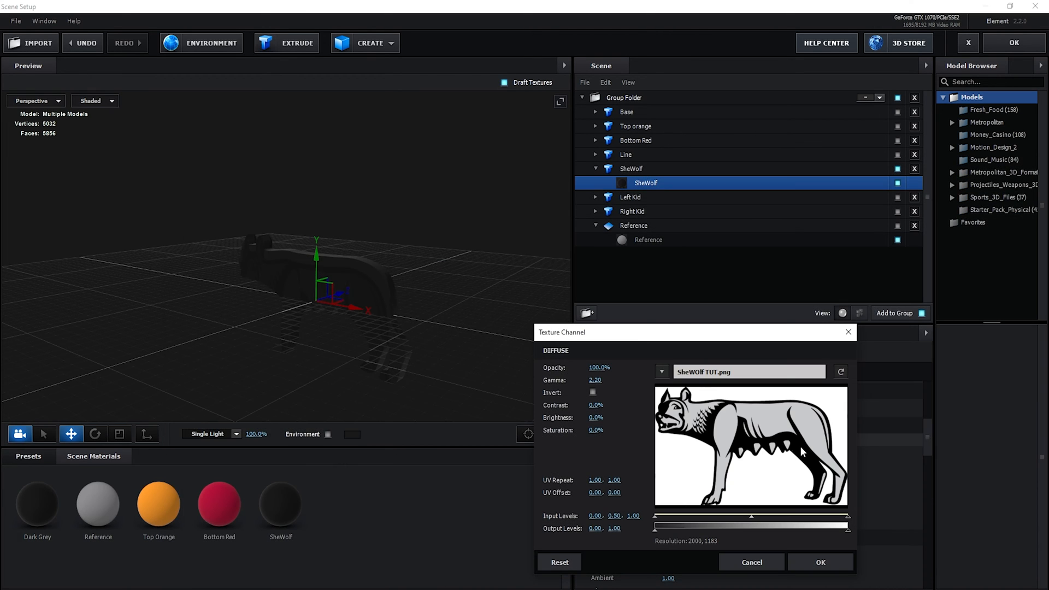
left_click(813, 562)
scroll(355, 326, "up", 5)
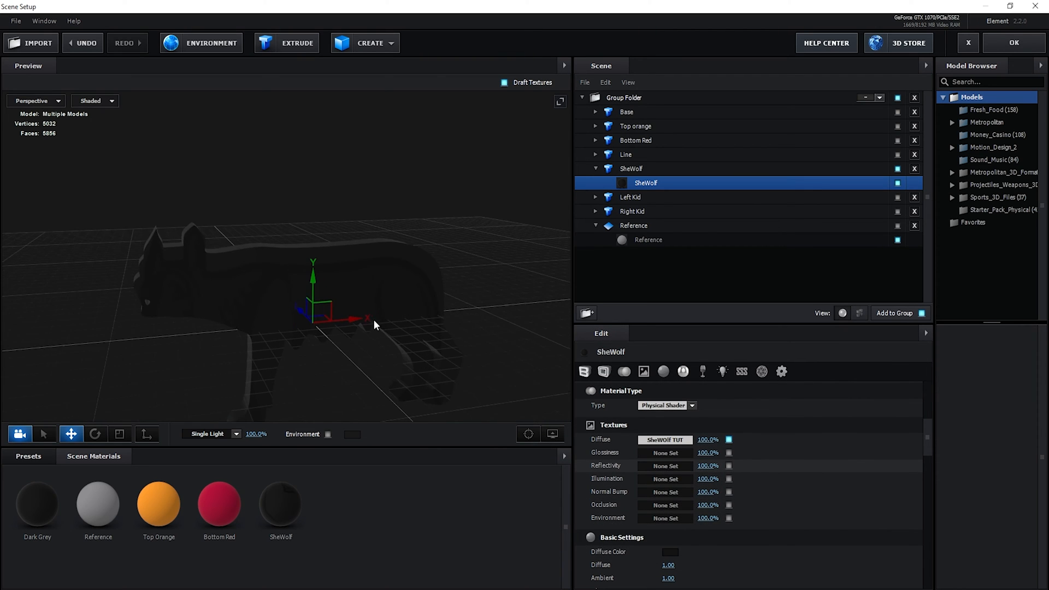
Set the SheWolf material's Diffuse Color to white, FFFFFF.
left_click(670, 552)
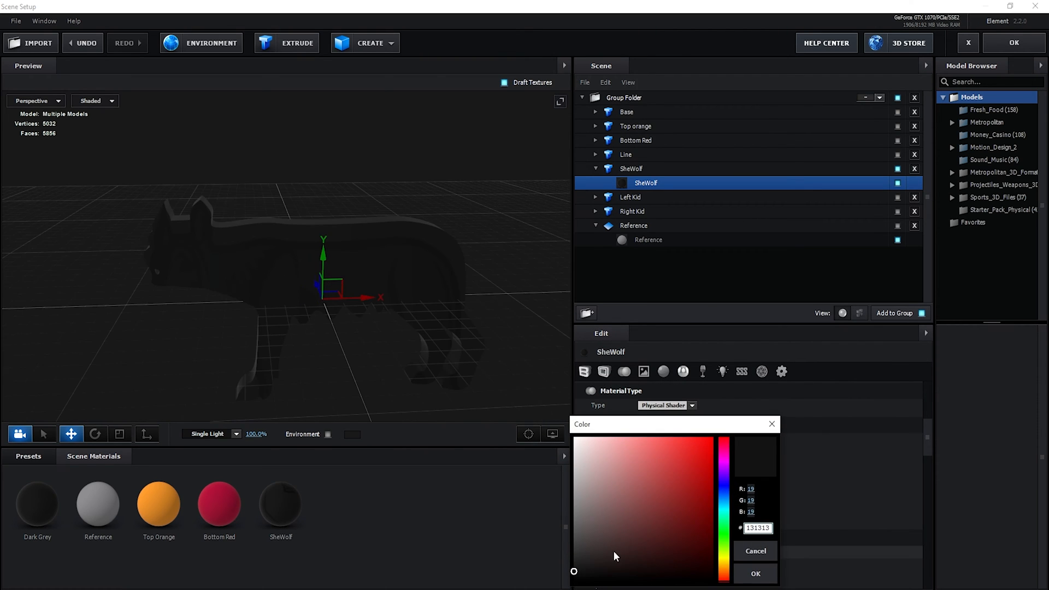
left_click_drag(587, 516, 545, 399)
left_click(755, 574)
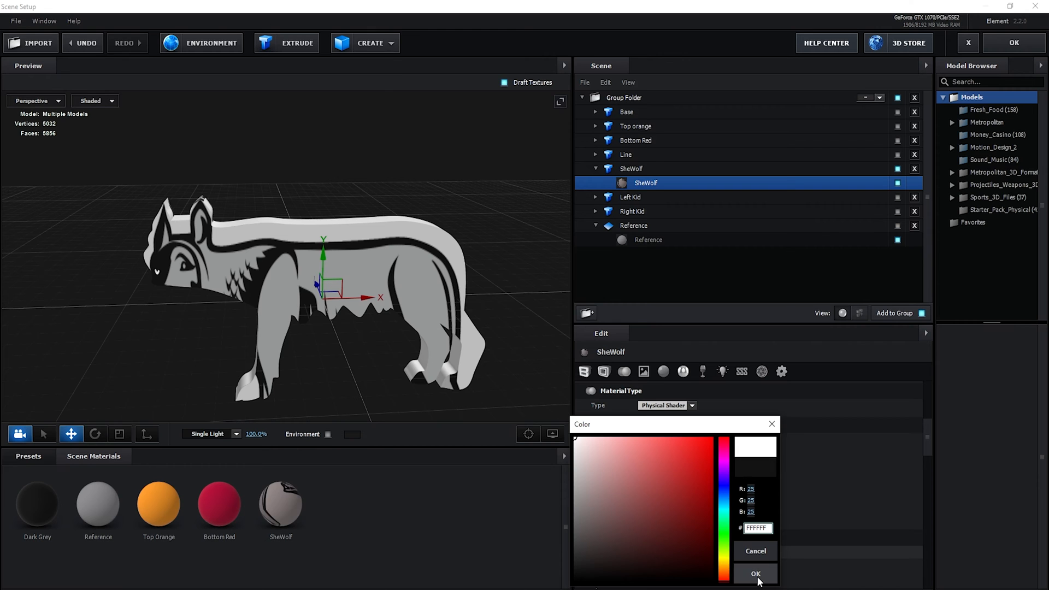
left_click_drag(457, 339, 392, 334)
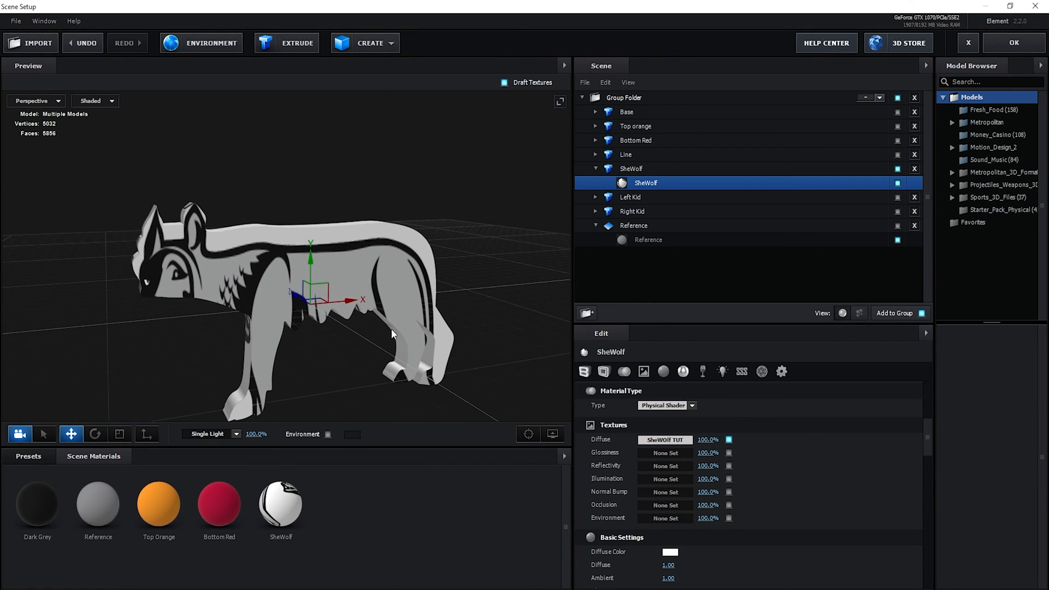
Set the SheWolf model's UV Texture Mapping to Box and check the texture from several angles.
left_click(638, 167)
left_click_drag(927, 407, 923, 529)
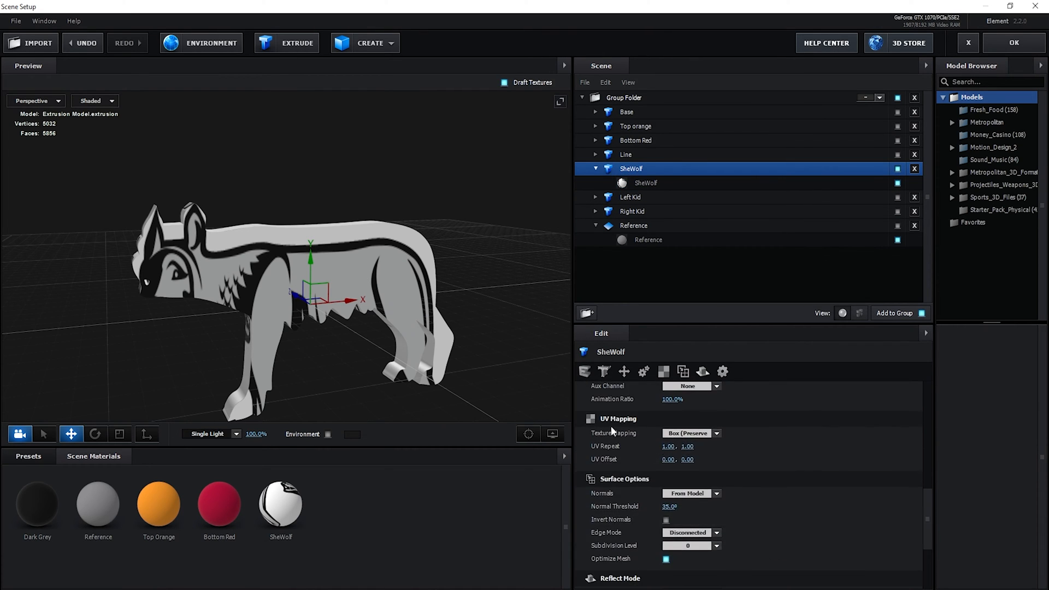
left_click(687, 433)
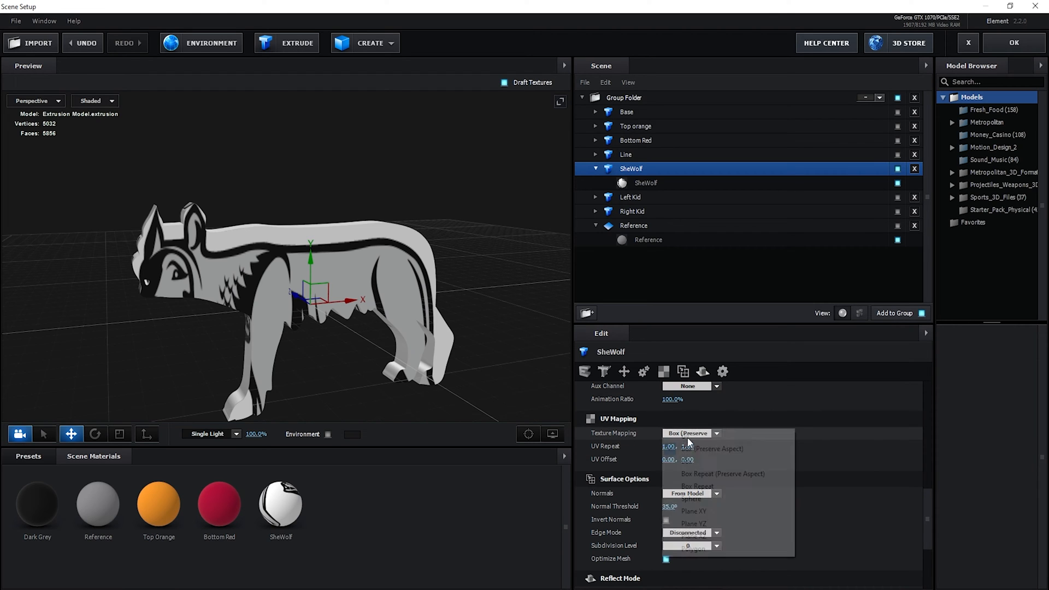
left_click(704, 462)
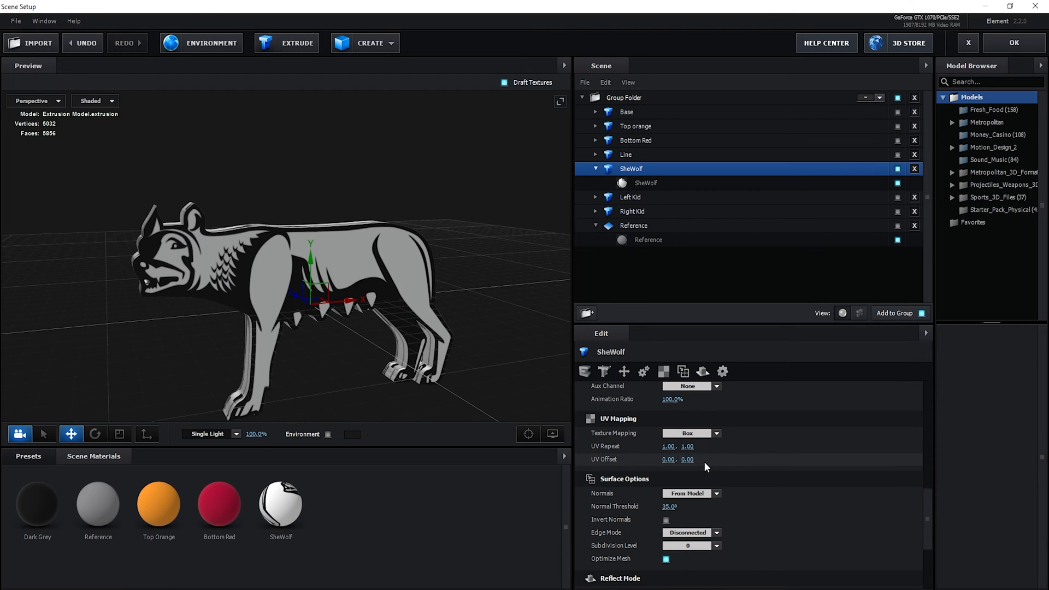
left_click(692, 433)
left_click(711, 461)
left_click_drag(467, 300, 307, 180)
mouse_move(141, 217)
left_mouse_down()
mouse_move(206, 271)
mouse_move(153, 205)
left_mouse_up()
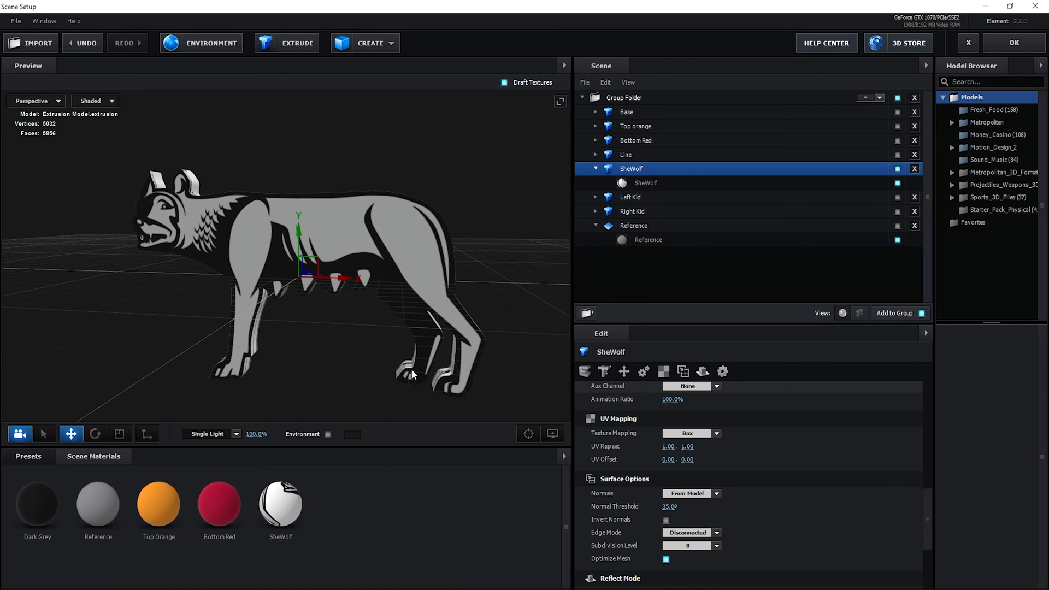
left_click_drag(399, 355, 431, 363)
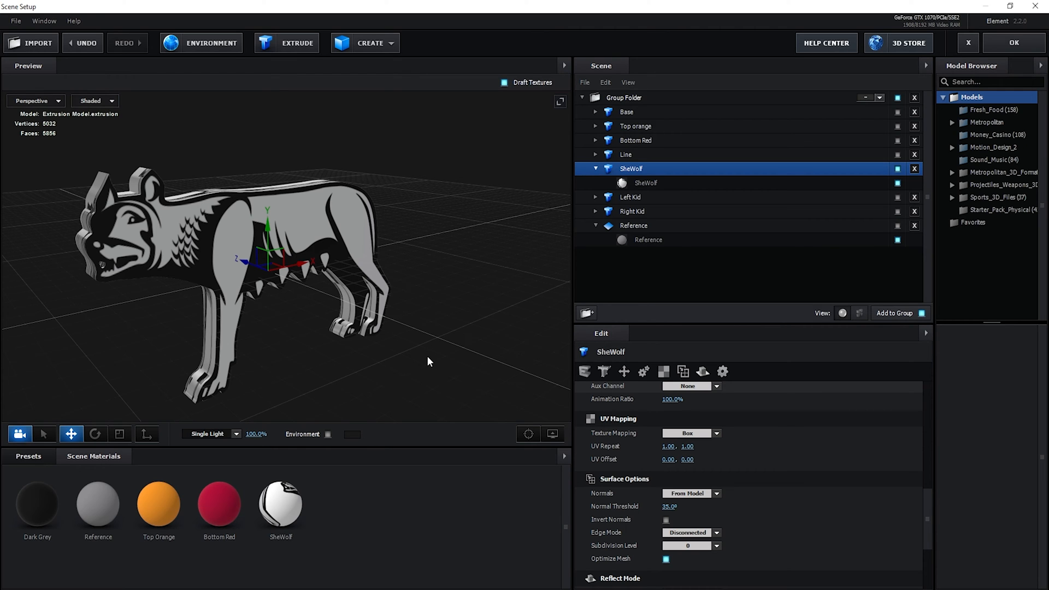
left_click_drag(427, 356, 271, 334)
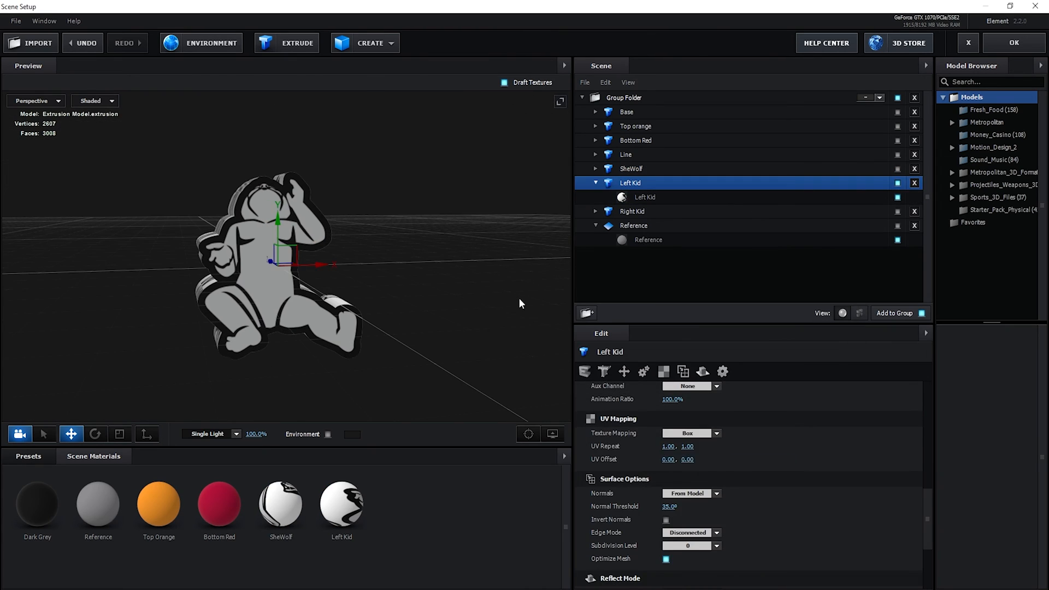
Duplicate the Right Kid model and rename the copy Right Kid Outline.
left_click(647, 225)
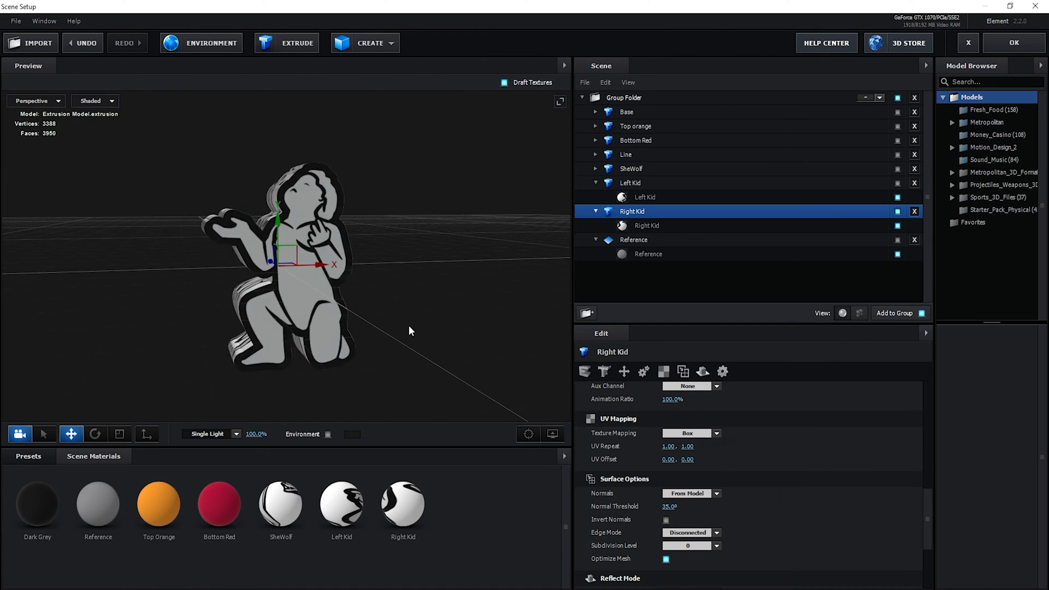
left_click_drag(409, 326, 360, 240)
left_click(645, 197)
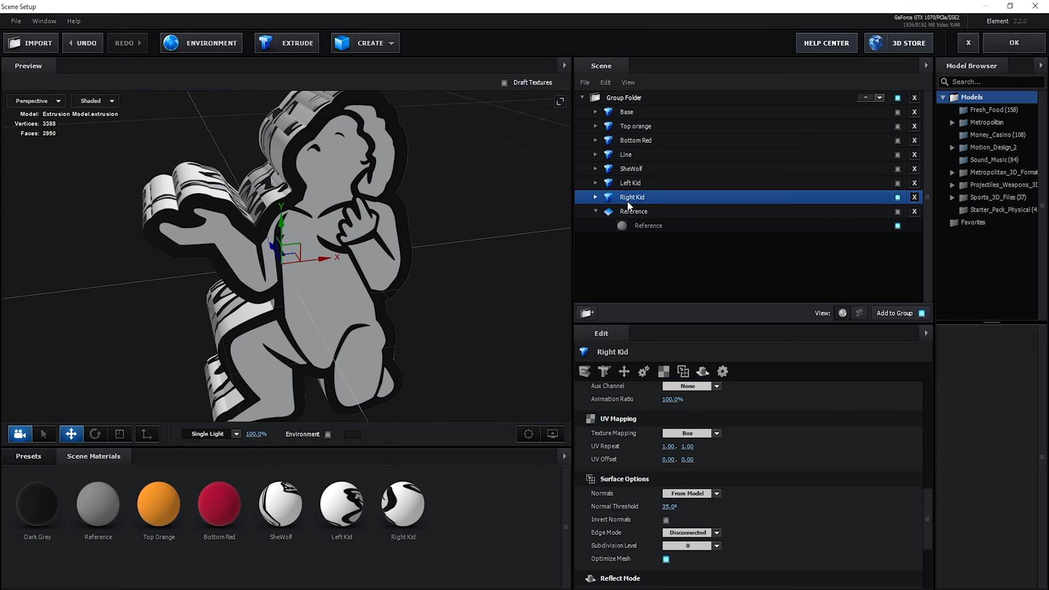
key("ctrl+d")
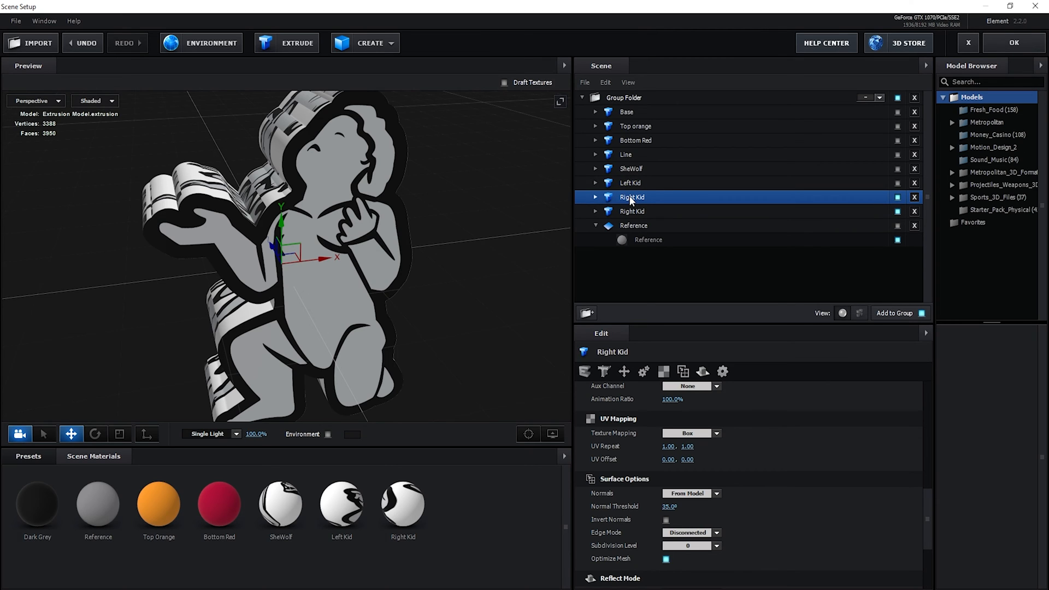
double_click(631, 200)
key("End")
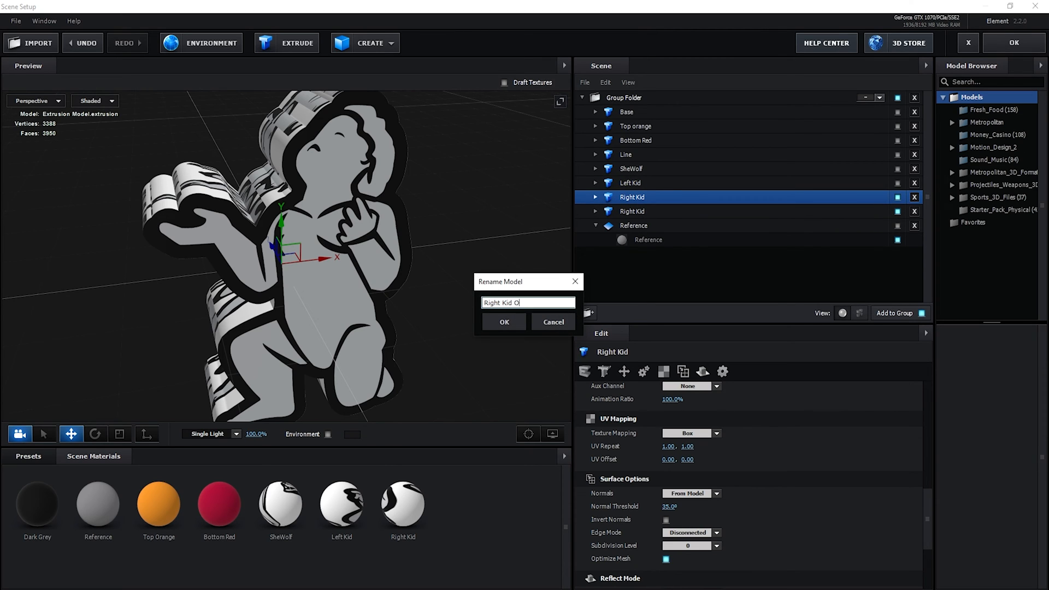
type("Outline")
key("Return")
Apply the Dark Grey material to the Right Kid Outline model and enable its Bevel Outline.
left_click(596, 197)
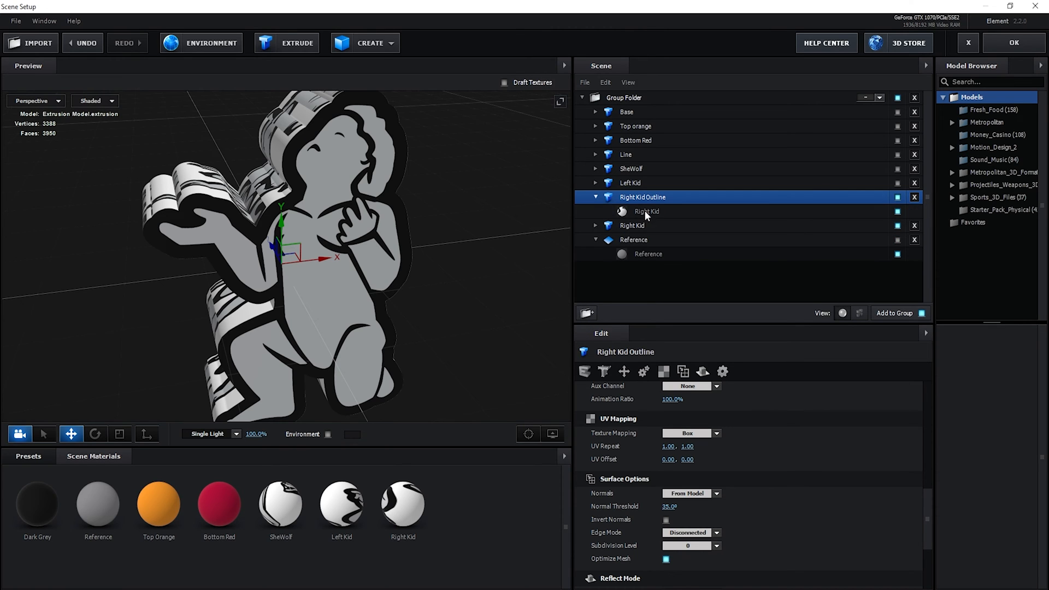
left_click_drag(37, 502, 641, 216)
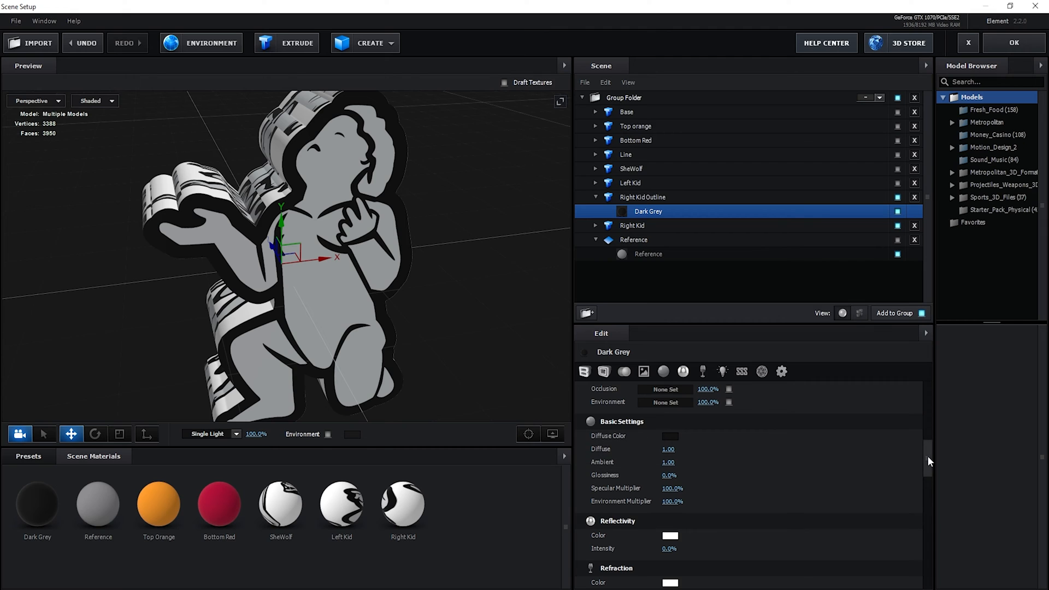
left_click_drag(927, 456, 932, 411)
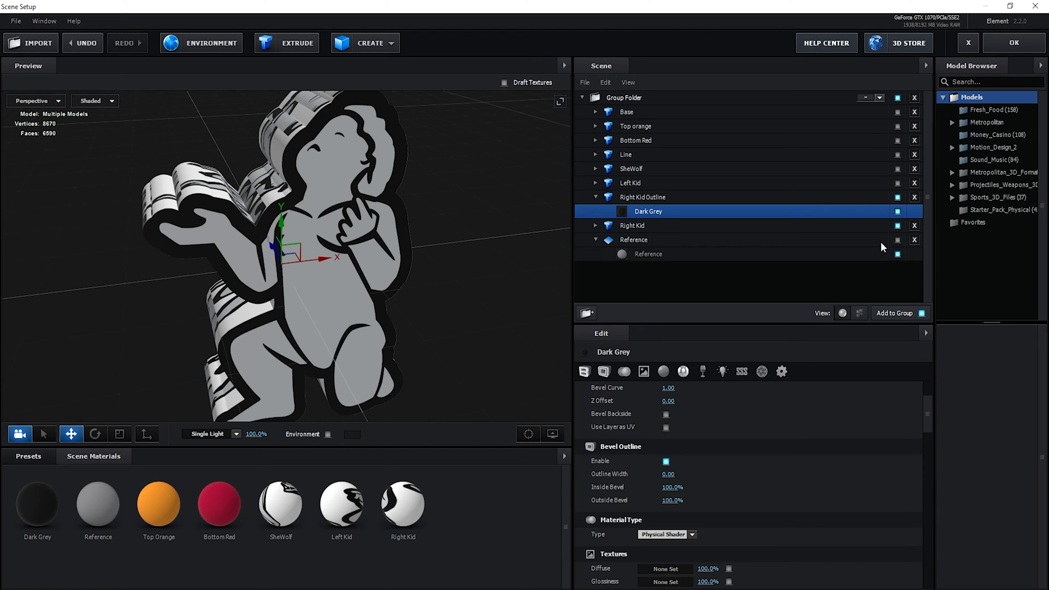
With the Right Kid model hidden, compare the outline with Bevel Outline off and on, and adjust its Outline Width.
left_click(898, 225)
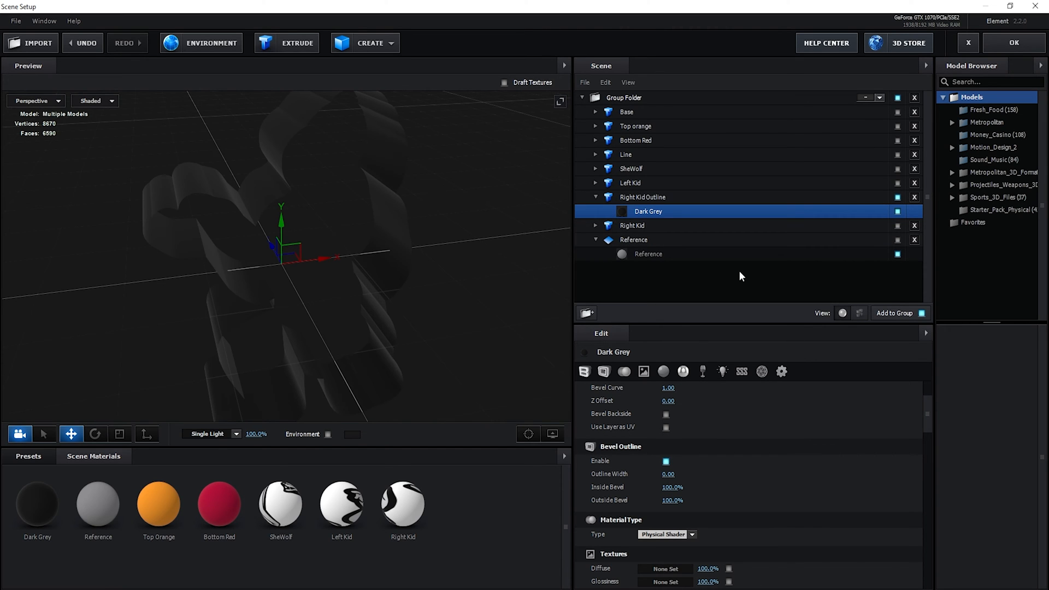
left_click_drag(398, 325, 360, 310)
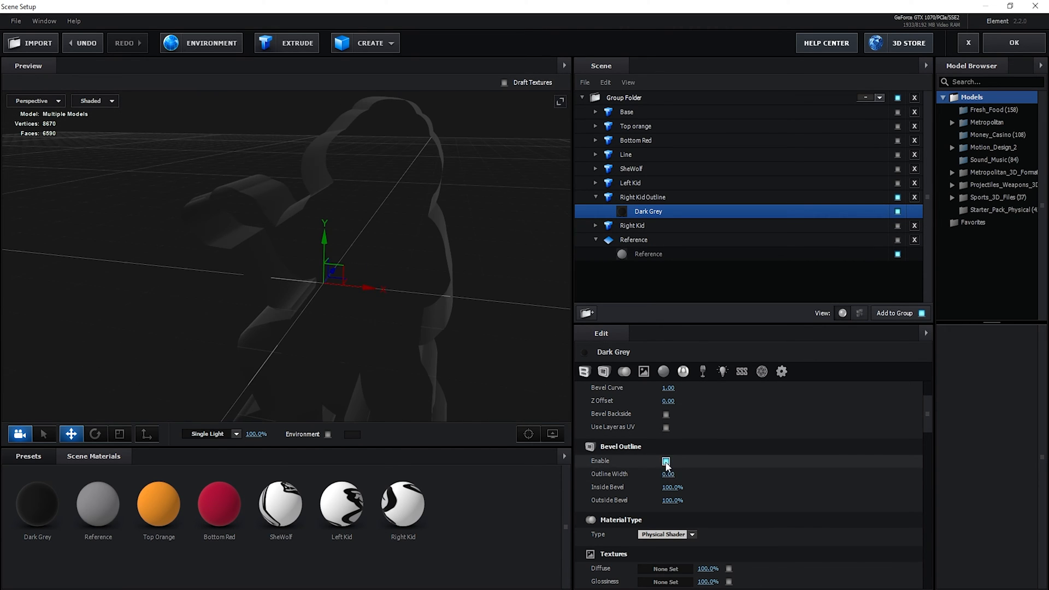
left_click(666, 462)
left_click_drag(524, 372, 405, 116)
left_click(666, 462)
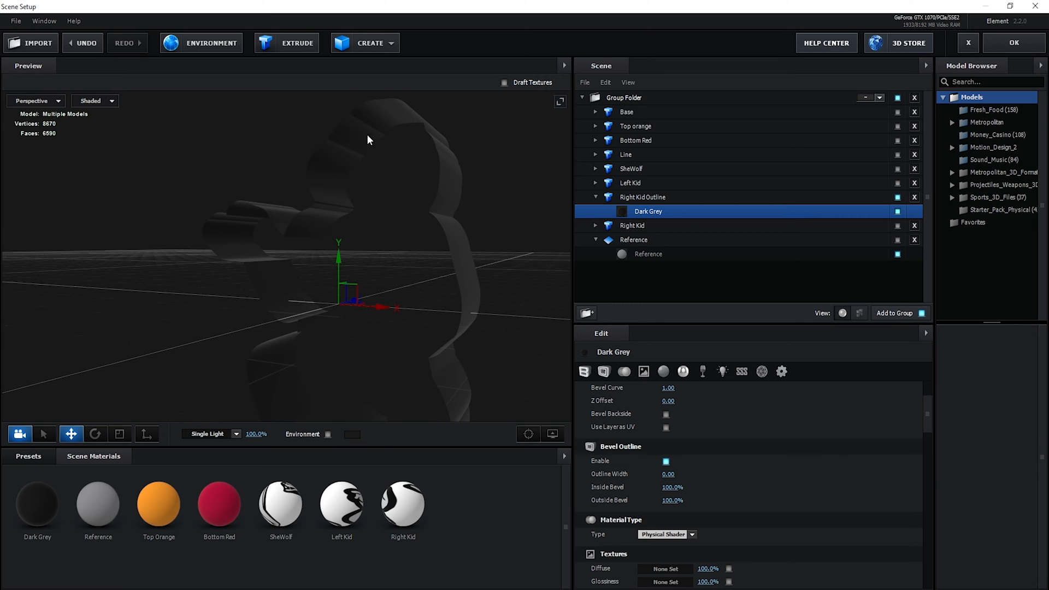
left_click_drag(342, 217, 519, 355)
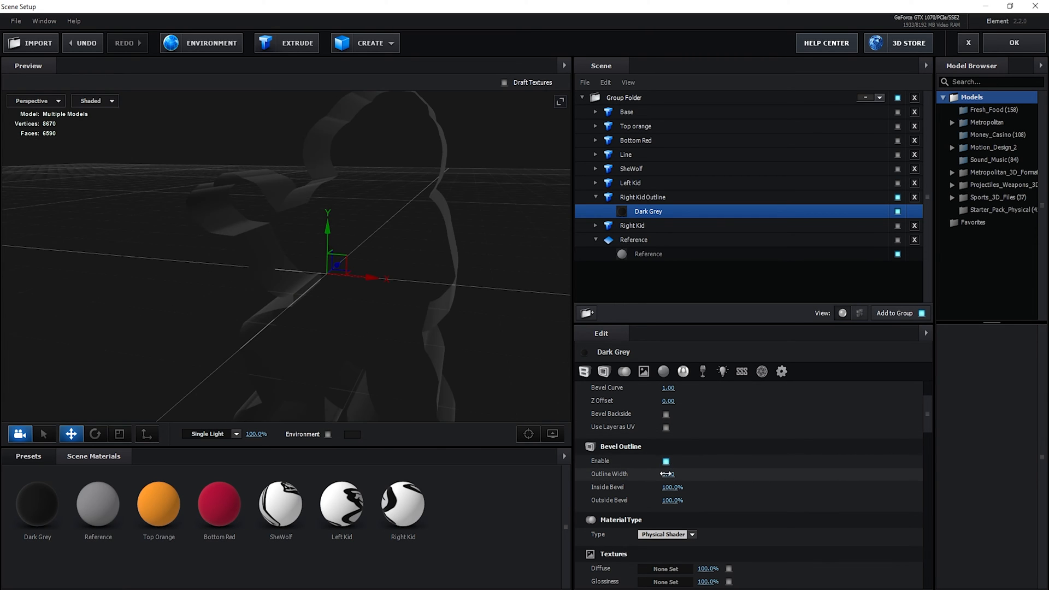
mouse_move(667, 474)
left_mouse_down()
mouse_move(683, 474)
mouse_move(668, 474)
left_mouse_up()
Create a new group folder in the scene and name it Right Kid.
left_click(656, 198)
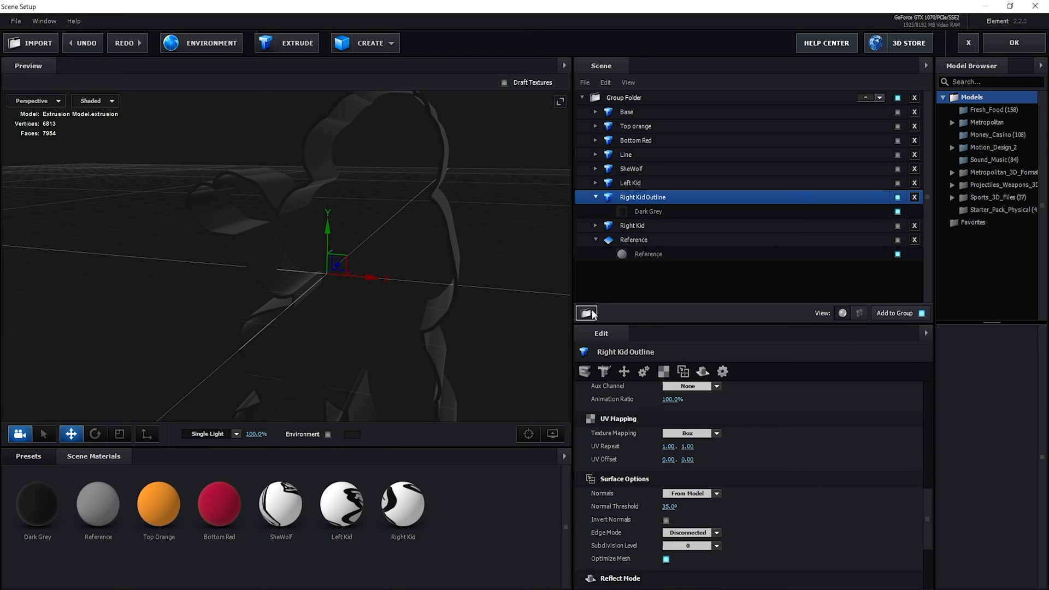
left_click(587, 313)
double_click(642, 113)
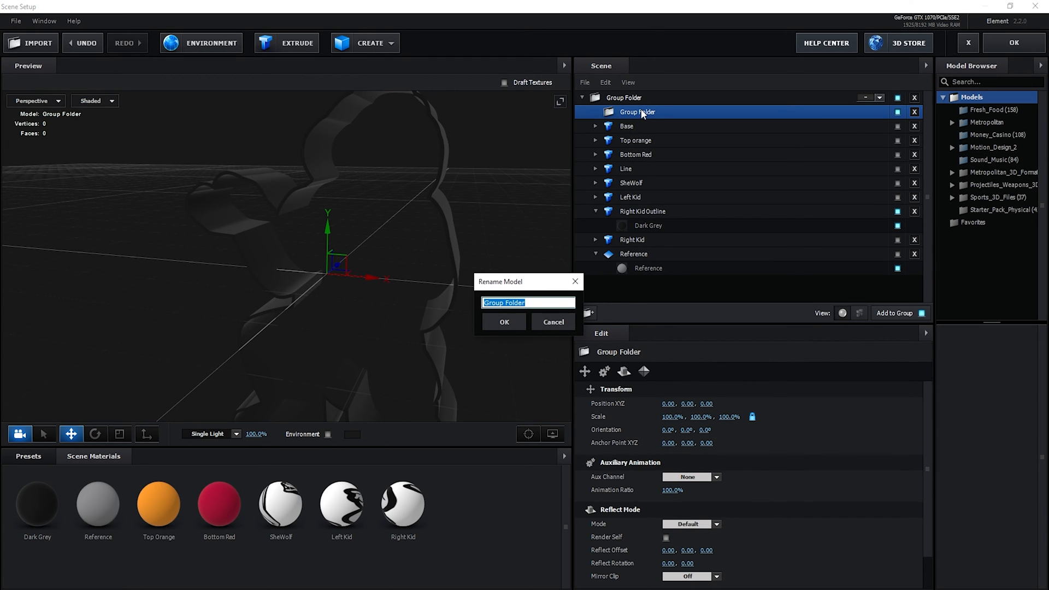
type("Right Kid")
key("Return")
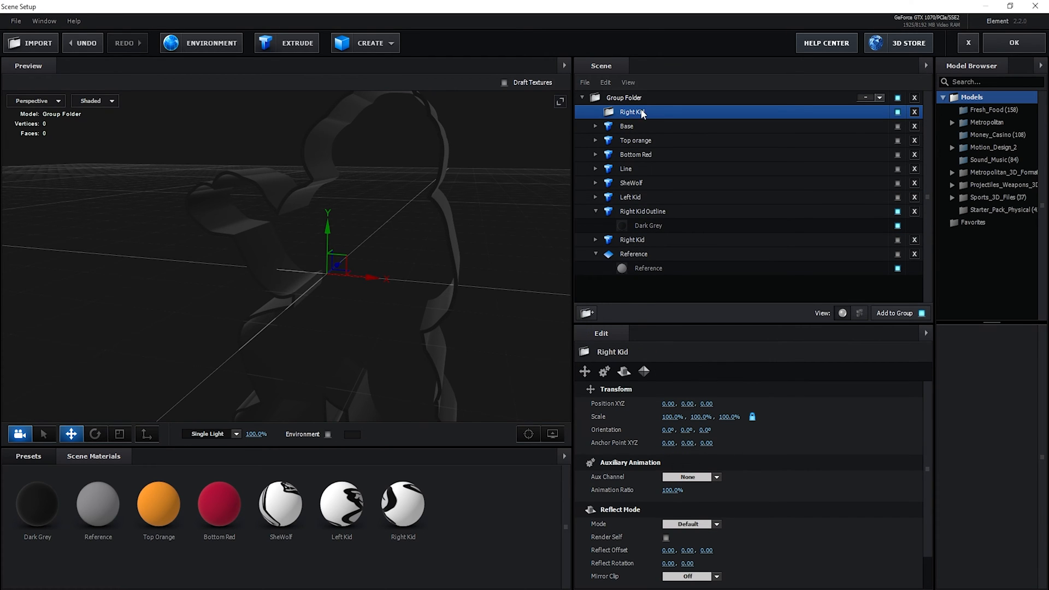
Move the Right Kid Outline and Right Kid models into the Right Kid folder, with both models visible, and inspect the outline edge.
left_click_drag(643, 211, 634, 112)
left_click_drag(632, 240, 634, 112)
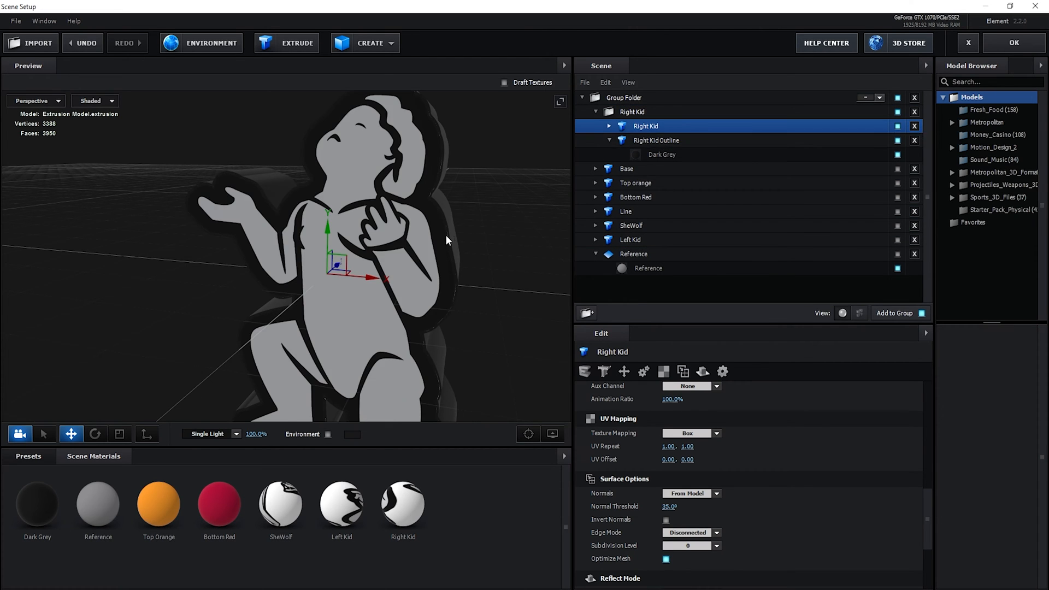
left_click(445, 234)
scroll(482, 233, "up", 5)
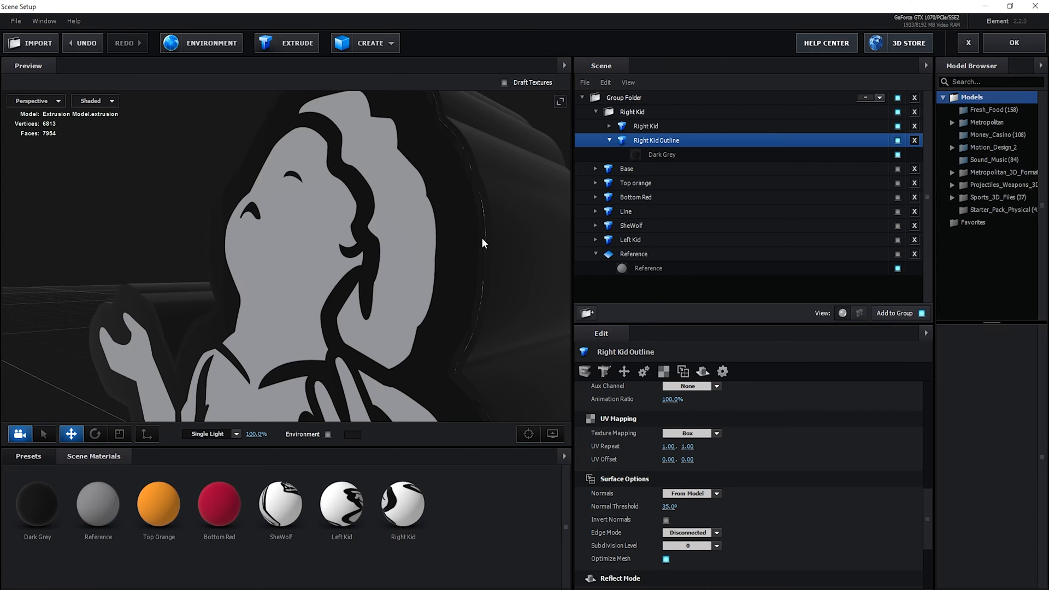
scroll(469, 251, "down", 5)
left_click_drag(456, 260, 388, 256)
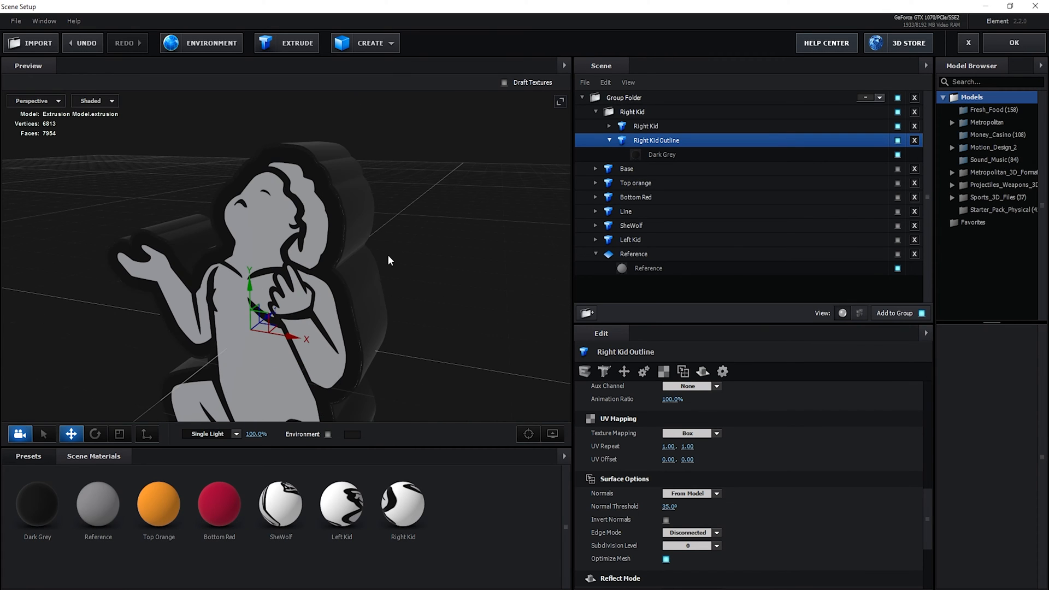
Inspect the Right Kid's outline from several angles and fine-tune the Outline Width of the Right Kid Outline's Dark Grey material.
key("r")
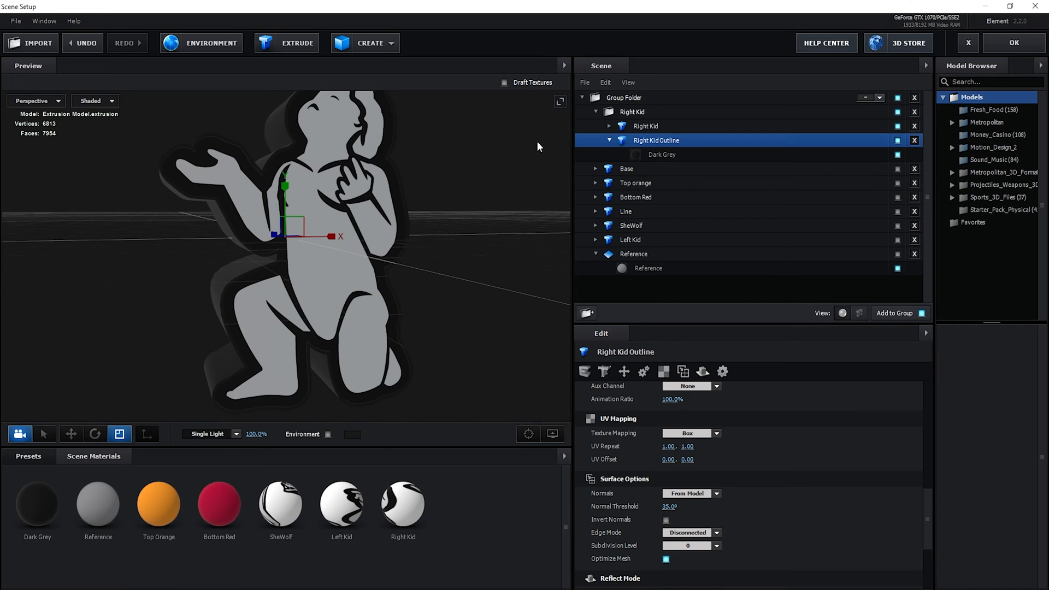
scroll(424, 215, "up", 5)
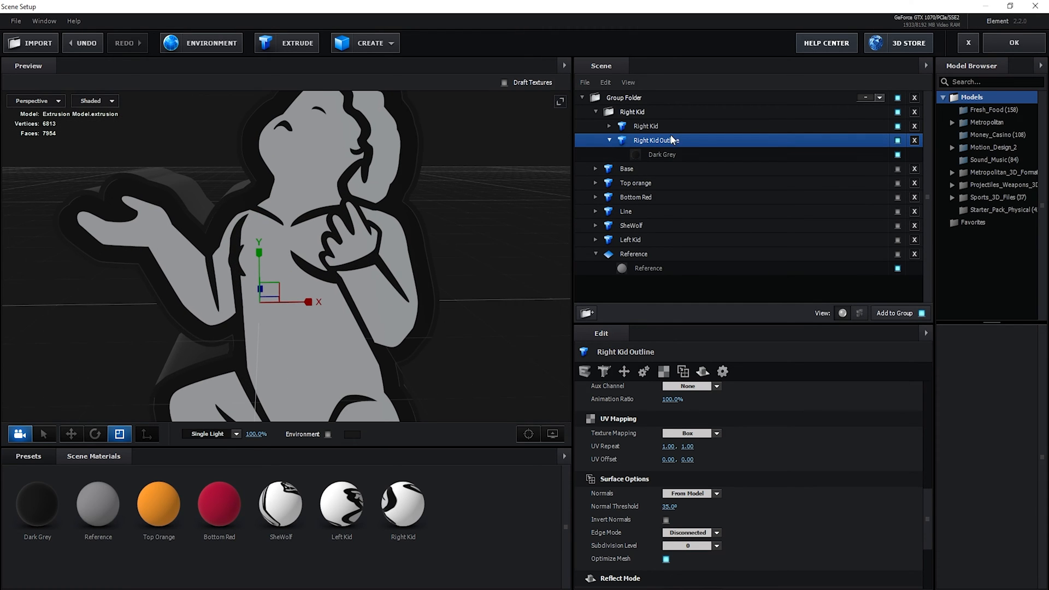
left_click(658, 156)
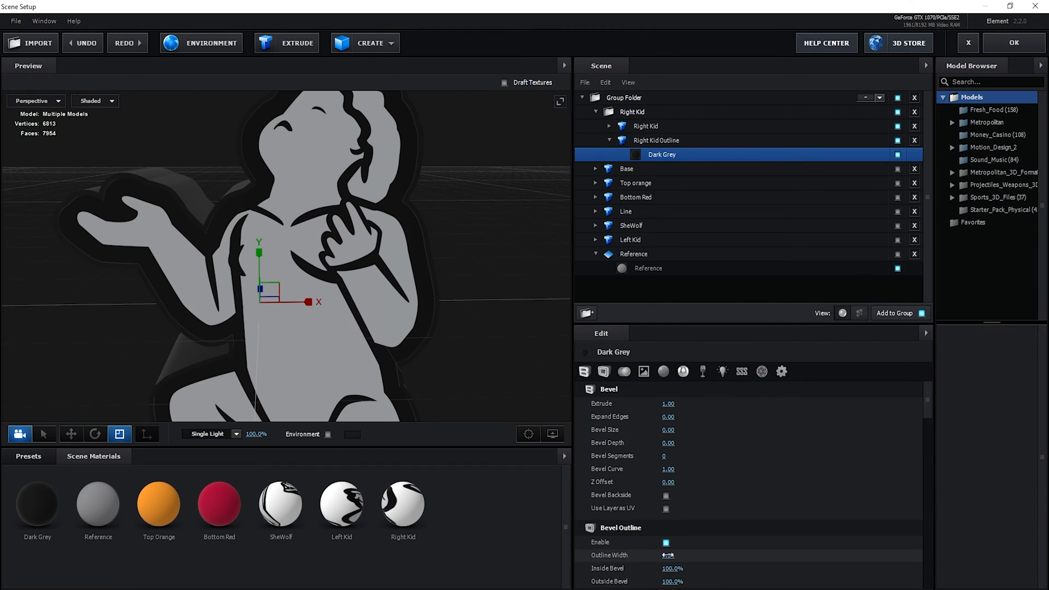
left_click_drag(483, 292, 404, 335)
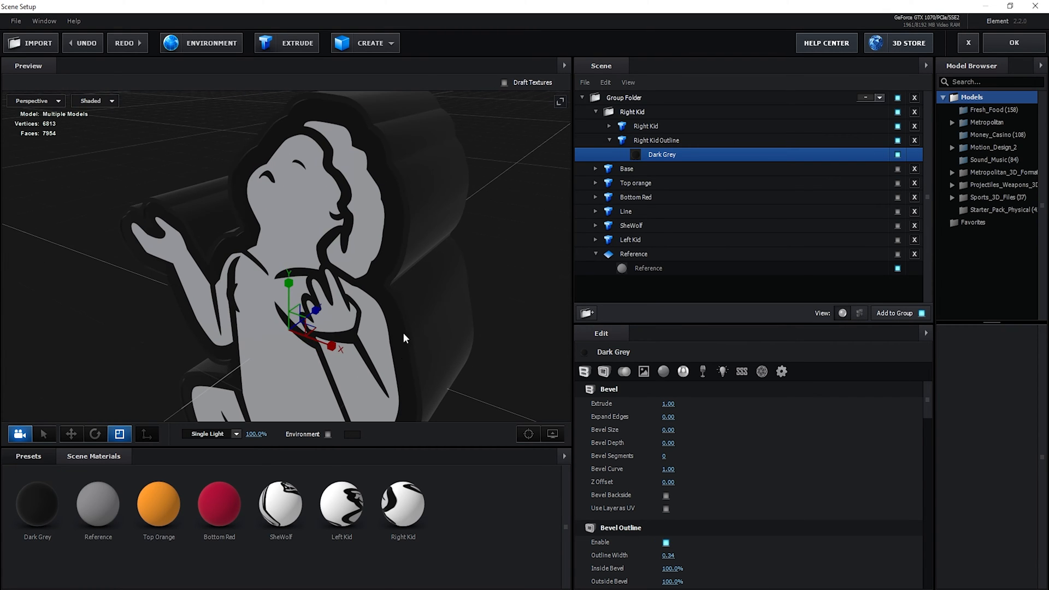
scroll(351, 286, "down", 5)
left_click_drag(351, 287, 390, 334)
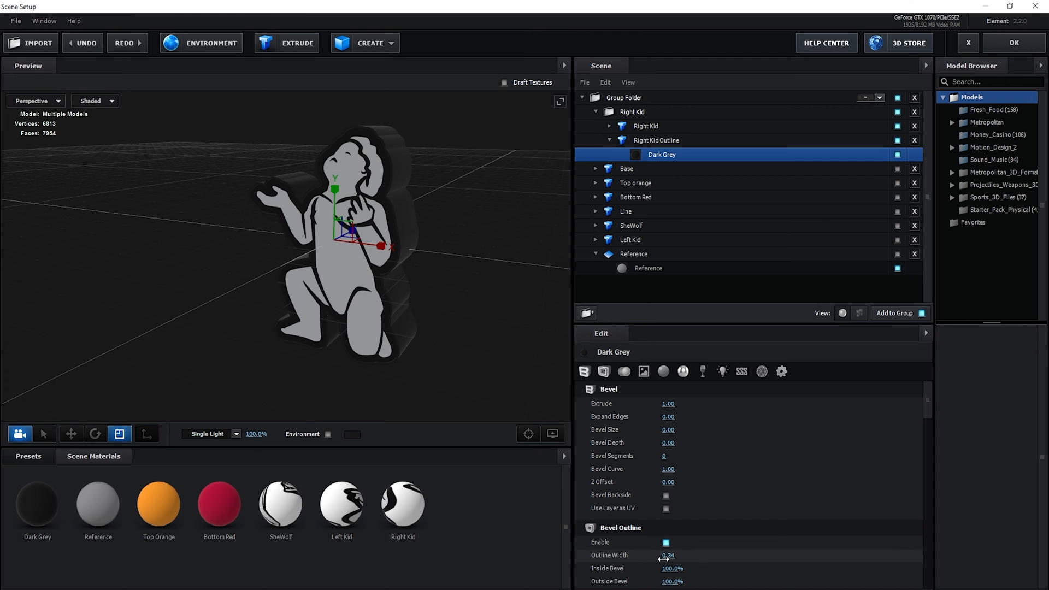
left_click_drag(658, 556, 647, 559)
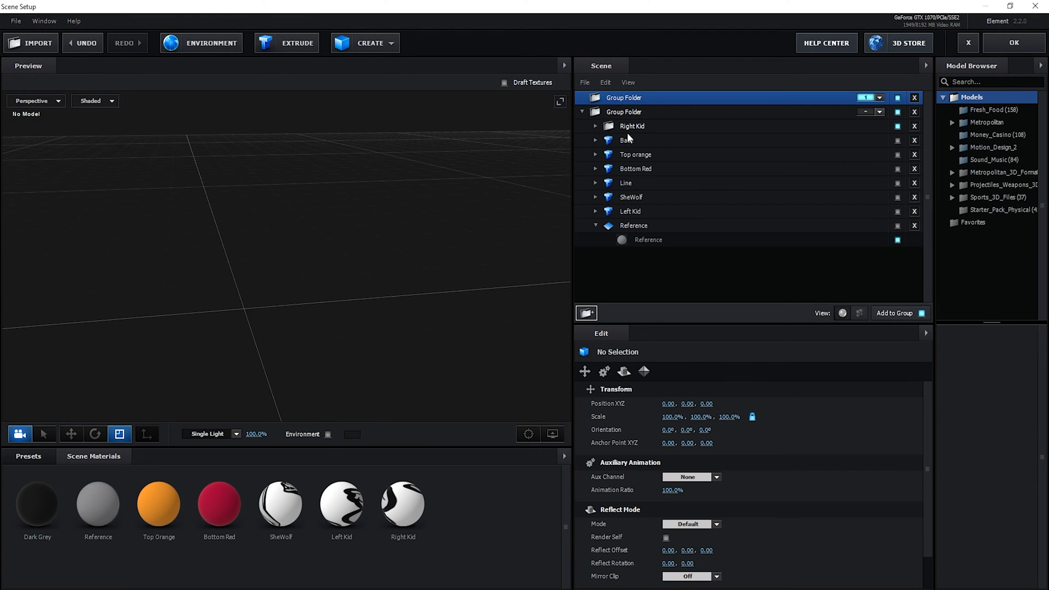
Create Left Kid and SheWolf group folders and place each figure's models, including its outline, in its own folder.
left_click(631, 211)
left_click(637, 169)
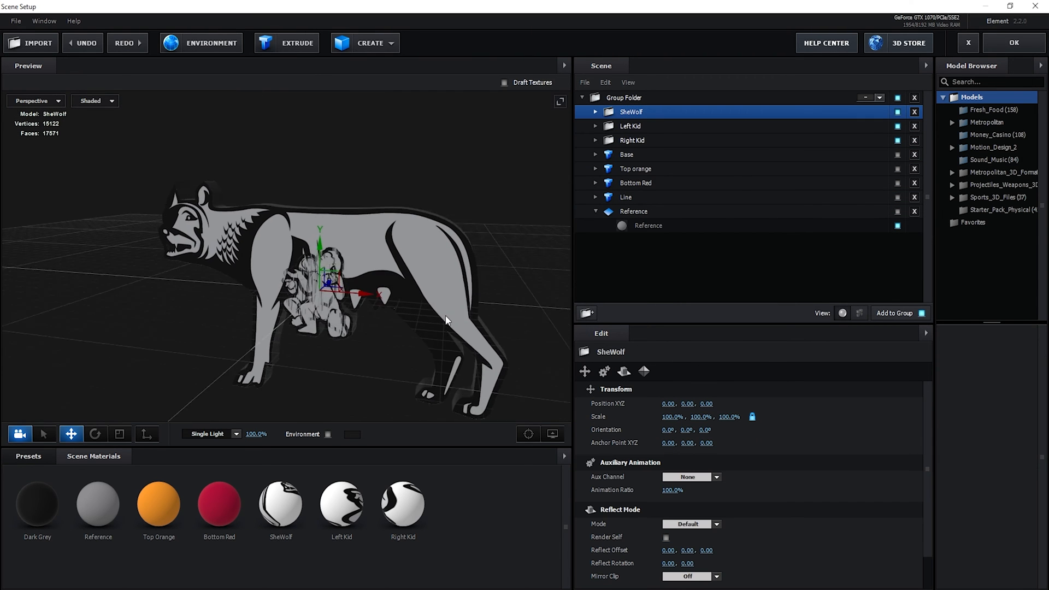
left_click_drag(313, 226, 432, 241)
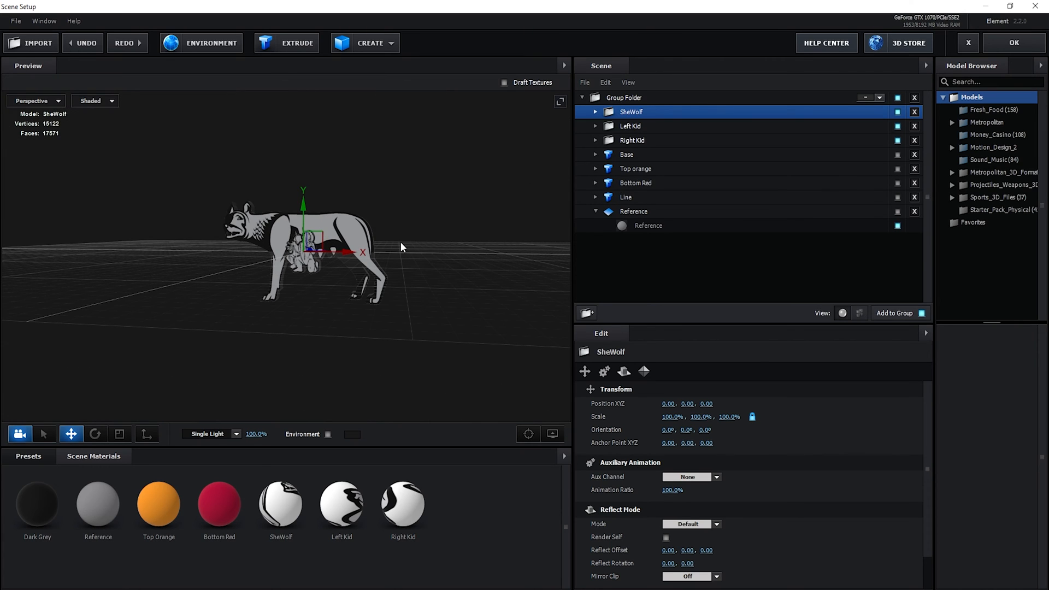
Show the Reference image in the front view and raise the SheWolf folder to Y 0.38 over the reference wolf.
left_click(897, 211)
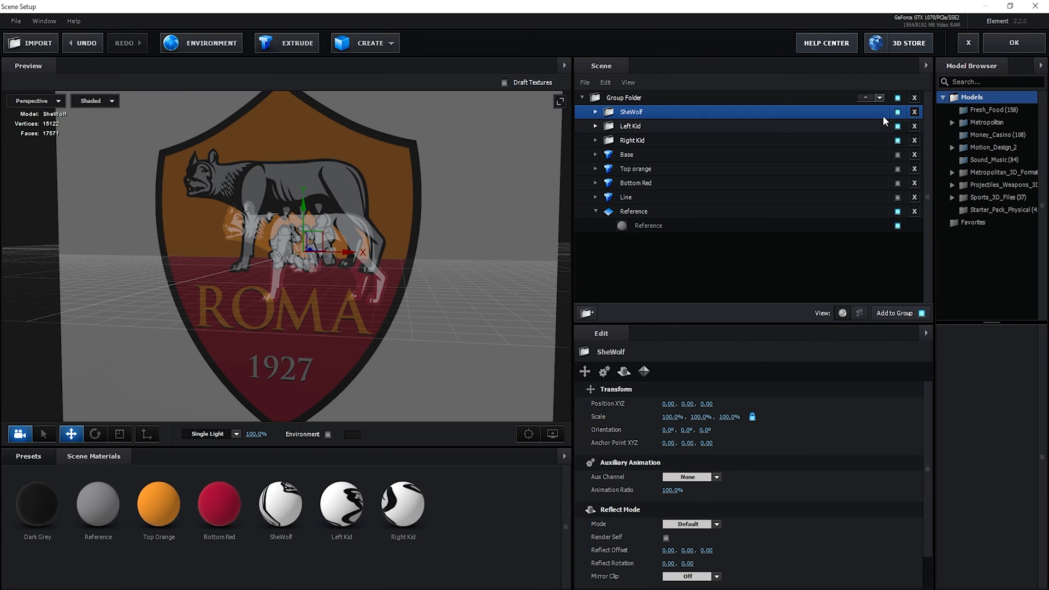
left_click(34, 101)
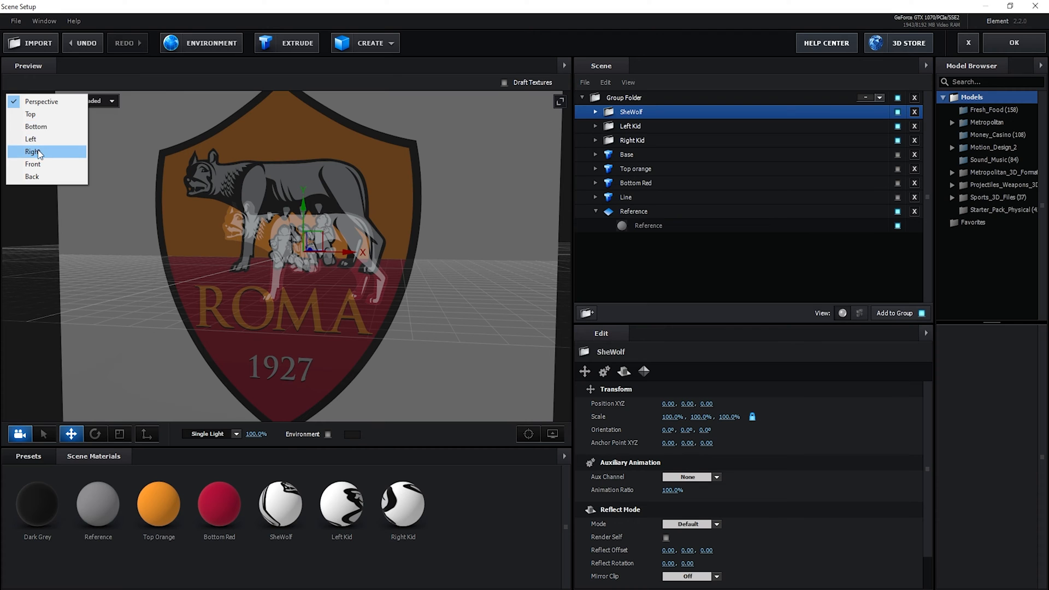
left_click(33, 164)
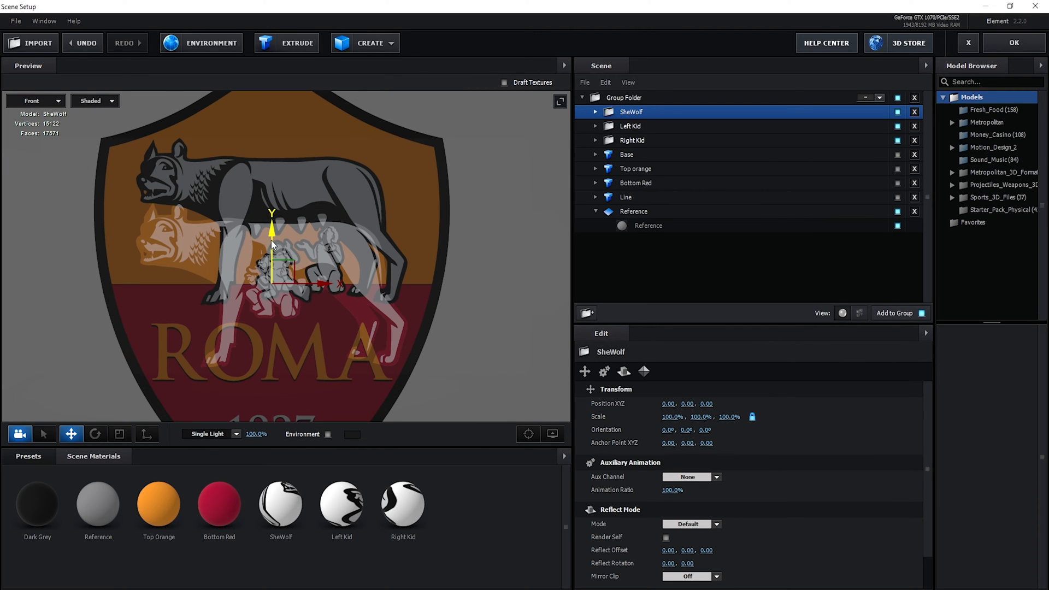
left_click_drag(271, 241, 281, 175)
scroll(289, 177, "up", 5)
scroll(298, 180, "up", 3)
left_click_drag(324, 204, 328, 317)
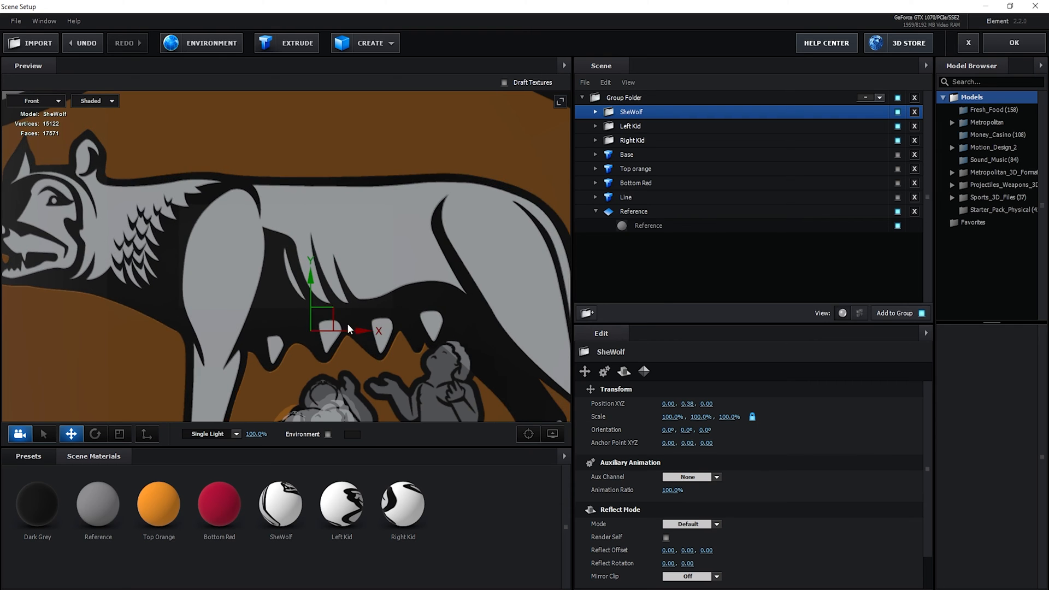
Position the Right Kid folder at about X 0.31, Y 0.15 and move the Left Kid folder onto its matching reference figure.
left_click_drag(396, 366, 410, 219)
scroll(394, 327, "up", 1)
left_click(632, 140)
left_click_drag(310, 277, 444, 218)
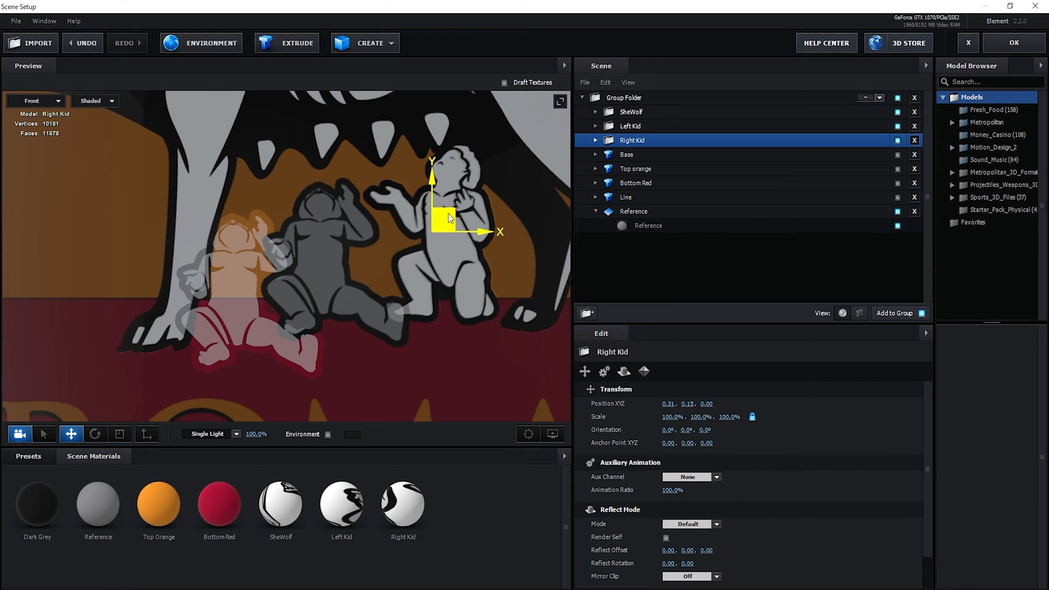
left_click(631, 127)
left_click_drag(253, 282, 346, 250)
Make the Base, Top orange, Bottom Red and Line models visible, compare them with the reference, and hide the Reference.
scroll(339, 246, "down", 7)
left_click(898, 154)
left_click(897, 169)
left_click(897, 183)
scroll(268, 339, "up", 3)
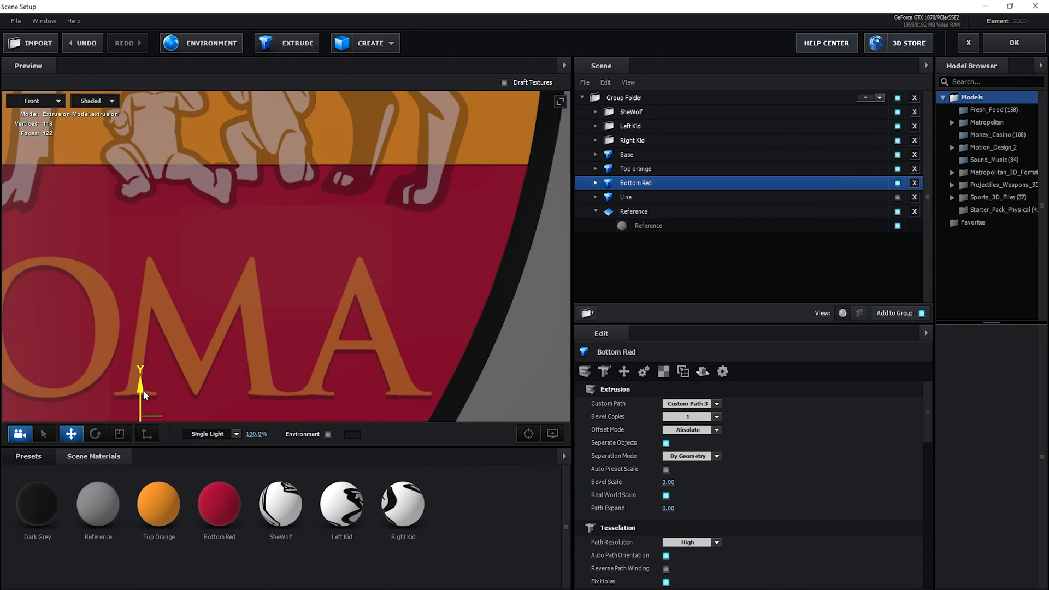
left_click(898, 197)
scroll(369, 247, "down", 7)
left_click(898, 212)
Examine the assembled shield in perspective and enable Bevel Outline on the Base model's Dark Grey material.
left_click(36, 101)
left_click_drag(372, 295, 418, 316)
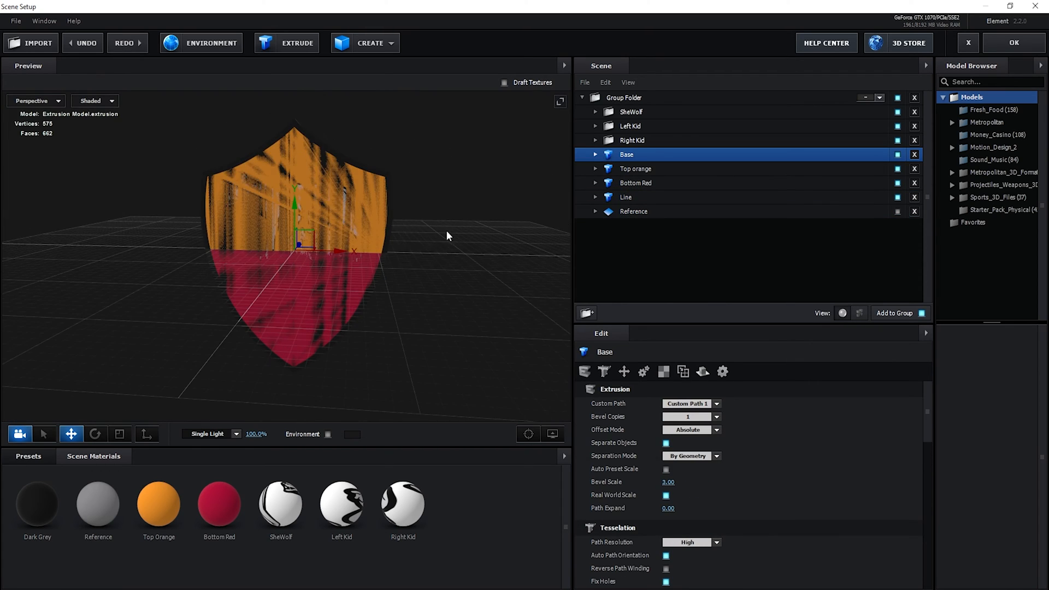
left_click_drag(446, 231, 443, 241)
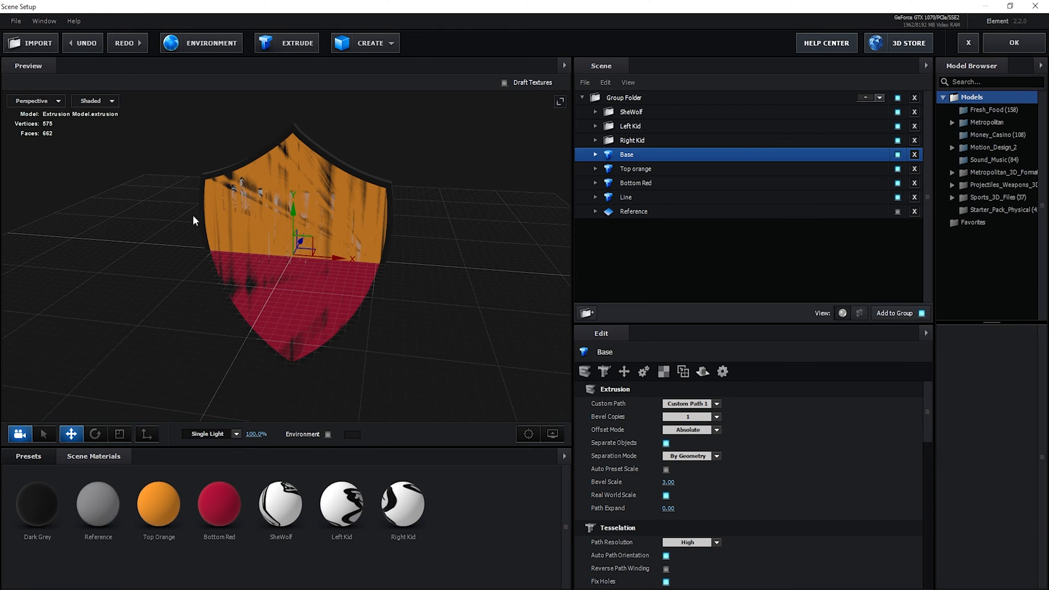
mouse_move(383, 189)
left_mouse_down()
mouse_move(368, 258)
mouse_move(379, 290)
mouse_move(326, 247)
mouse_move(352, 229)
mouse_move(456, 233)
mouse_move(374, 181)
left_mouse_up()
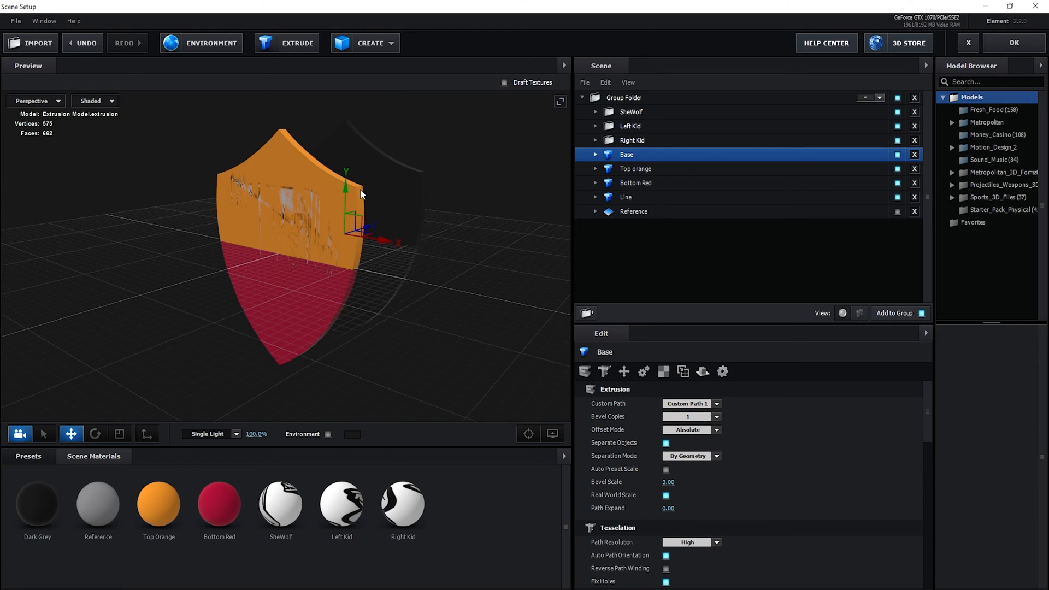
left_click(595, 155)
left_click(653, 169)
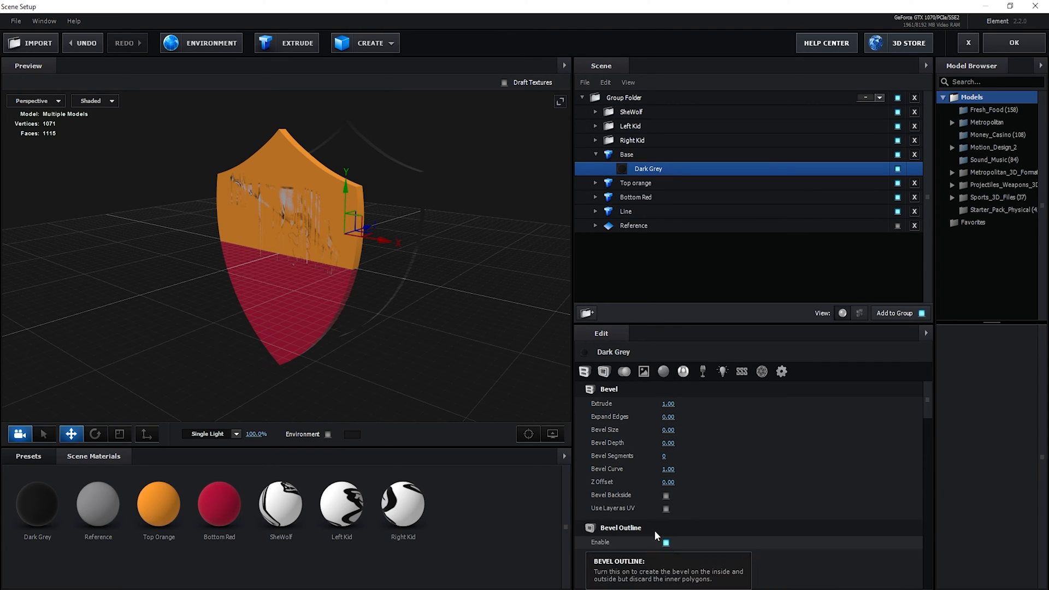
left_click(666, 542)
Hide the two shield fills, both kid folders and the SheWolf folder, and show the Reference in the front view.
left_click(897, 197)
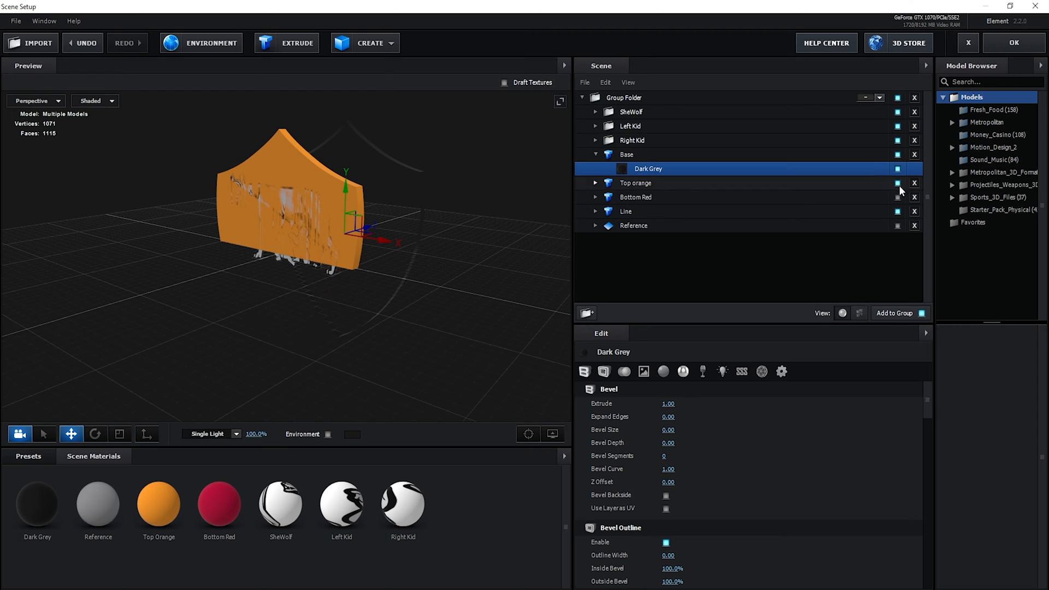
left_click(897, 183)
left_click(897, 140)
left_click(897, 126)
left_click(893, 116)
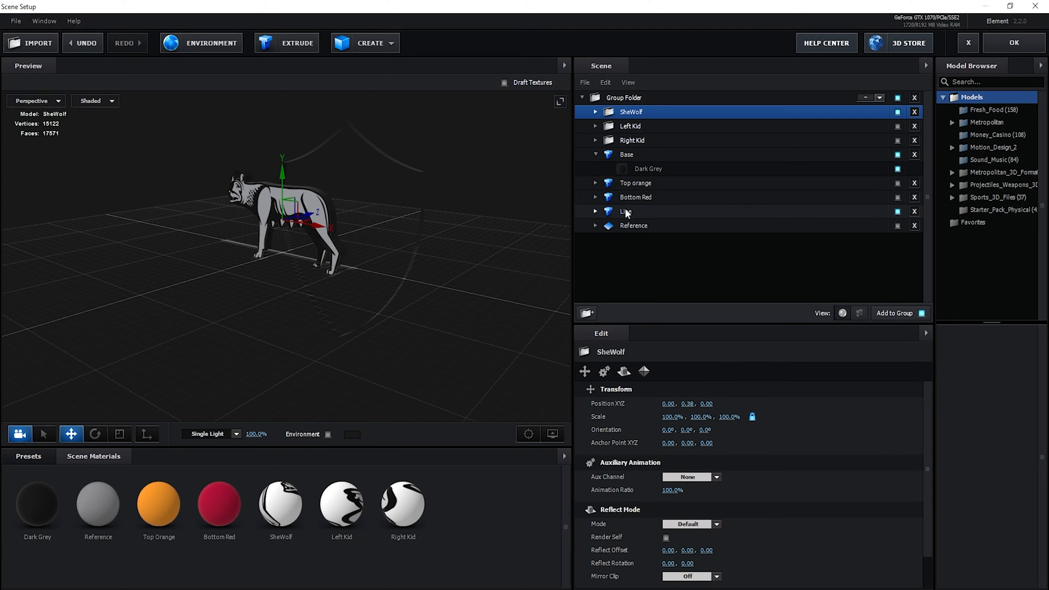
left_click(51, 100)
left_click(50, 156)
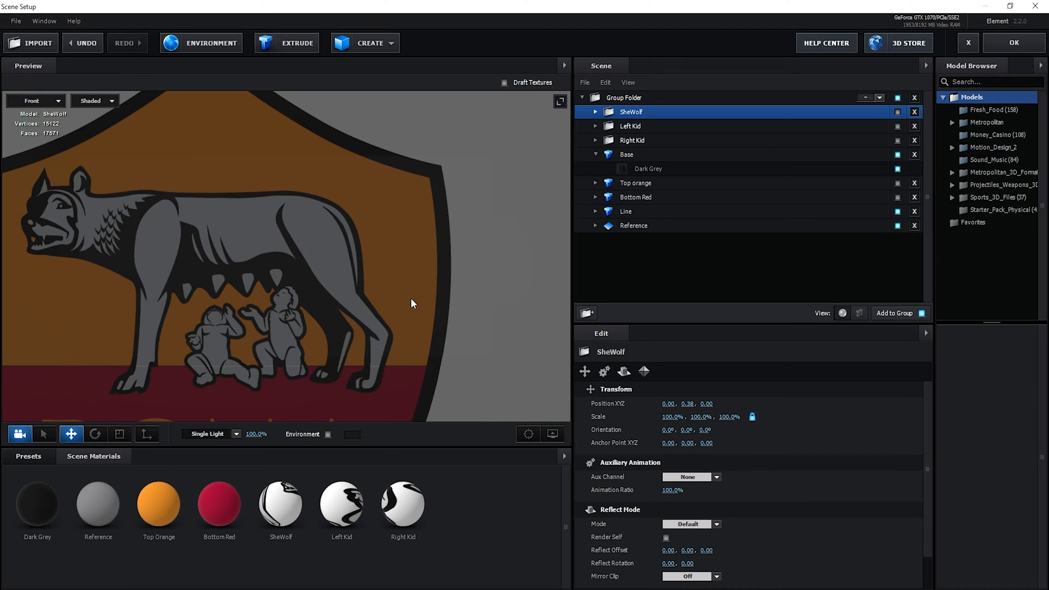
Increase the Outline Width of the Base's Dark Grey material to 6.16 and compare the border with the reference.
left_click(411, 298)
left_click_drag(667, 558, 787, 558)
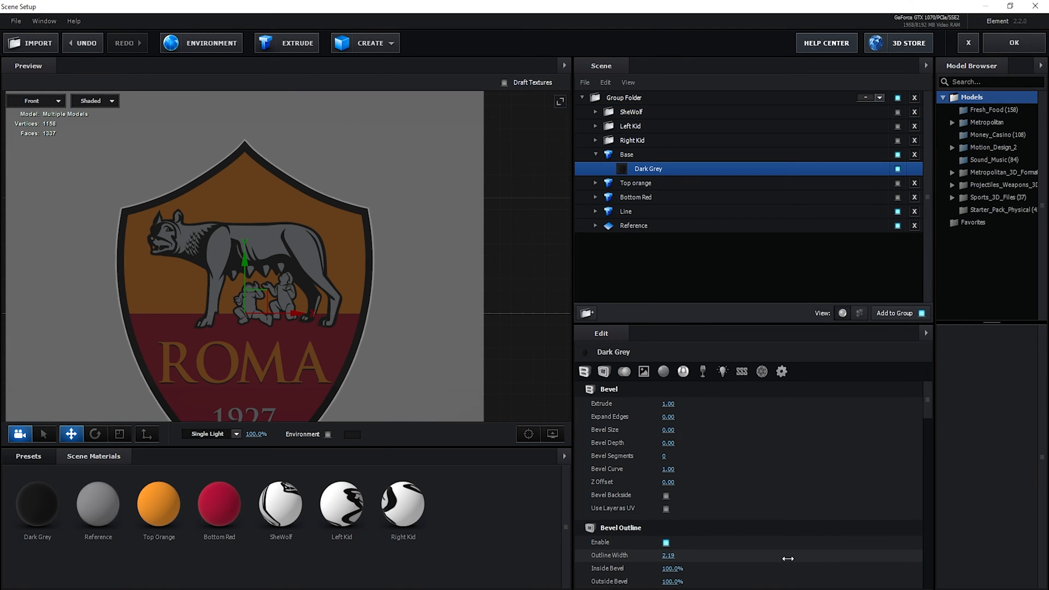
scroll(286, 273, "up", 5)
left_click(120, 434)
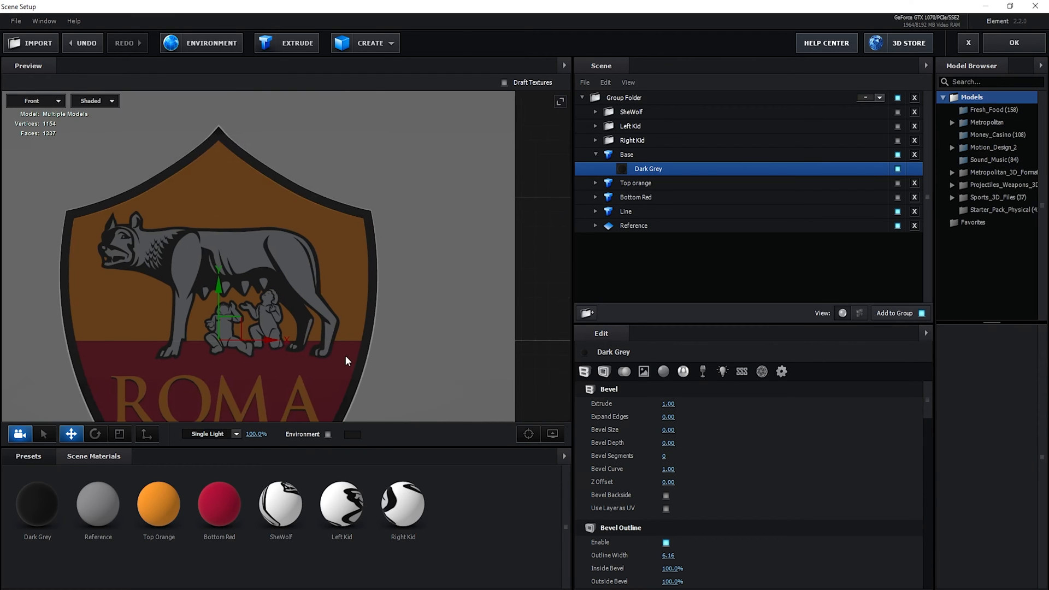
left_click_drag(270, 352, 348, 354)
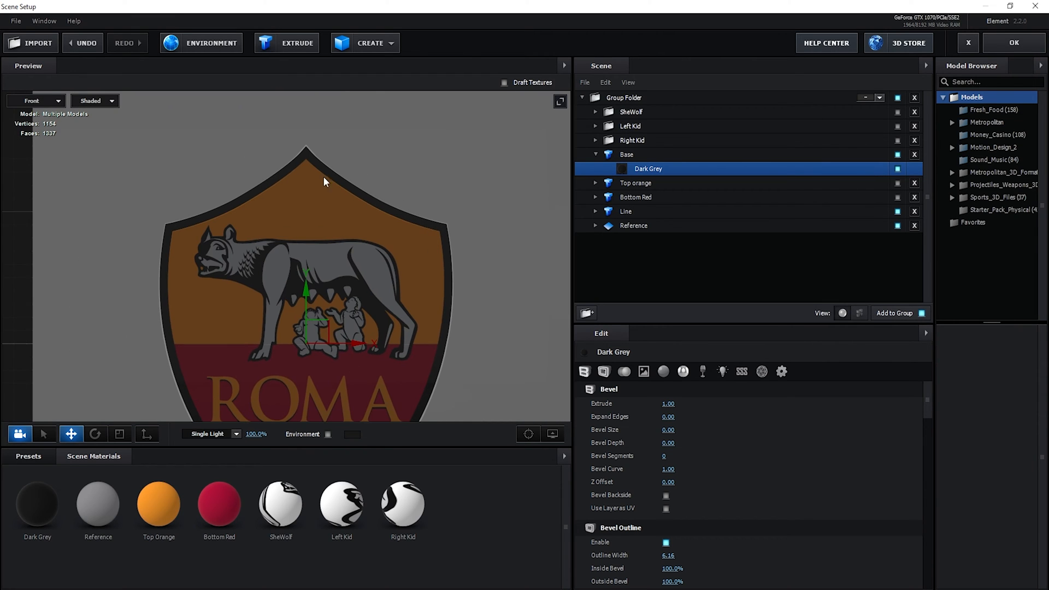
left_click_drag(159, 247, 428, 332)
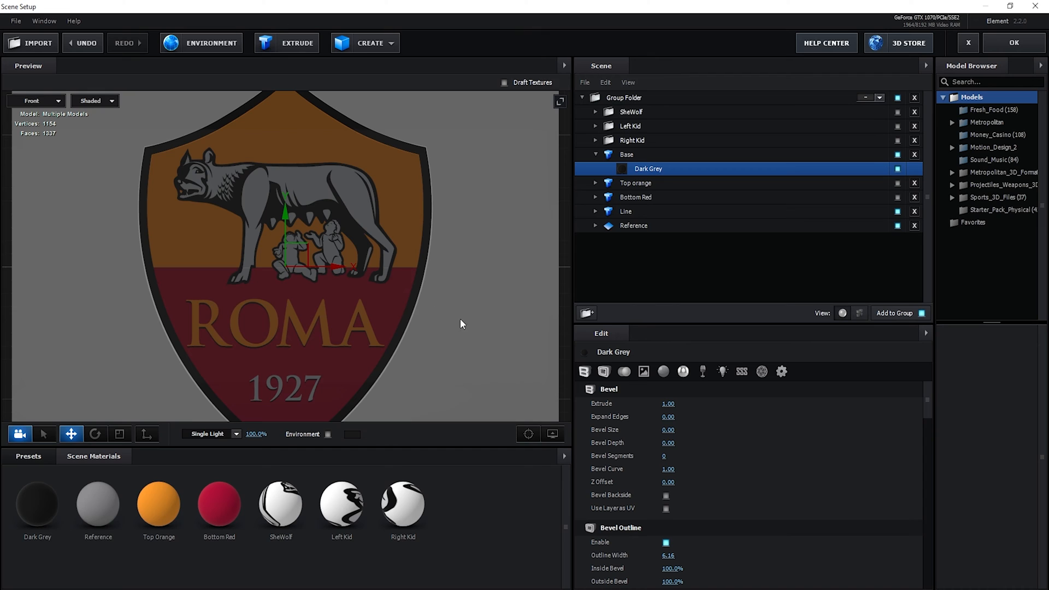
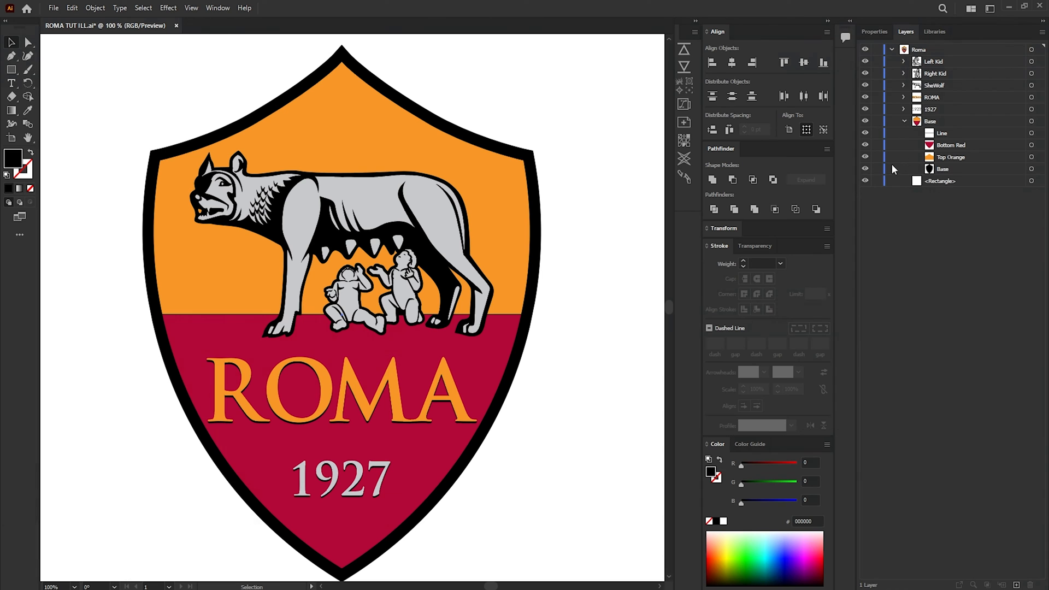
Switch to Illustrator, duplicate the Line, Bottom Red, Top Orange and Base objects inside the Base group, and hide the originals.
left_click(956, 171)
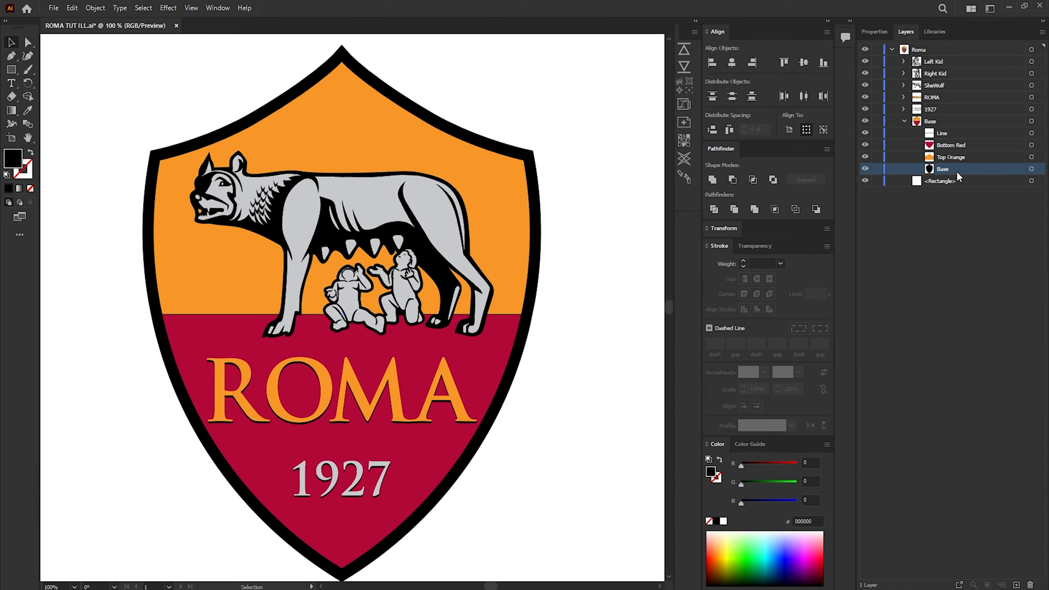
left_click(943, 131, "shift")
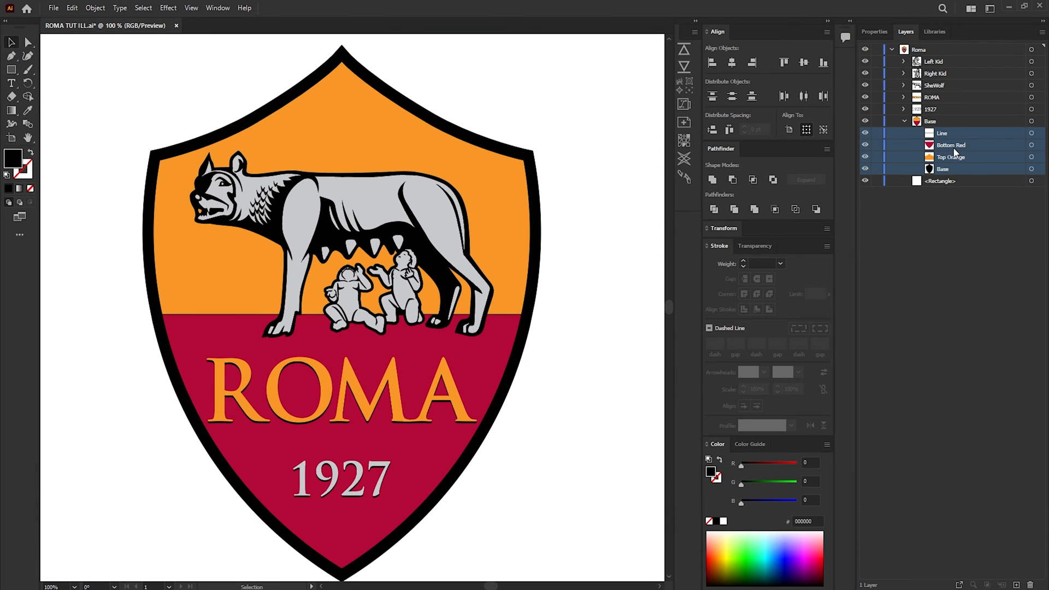
left_click_drag(943, 147, 1017, 585)
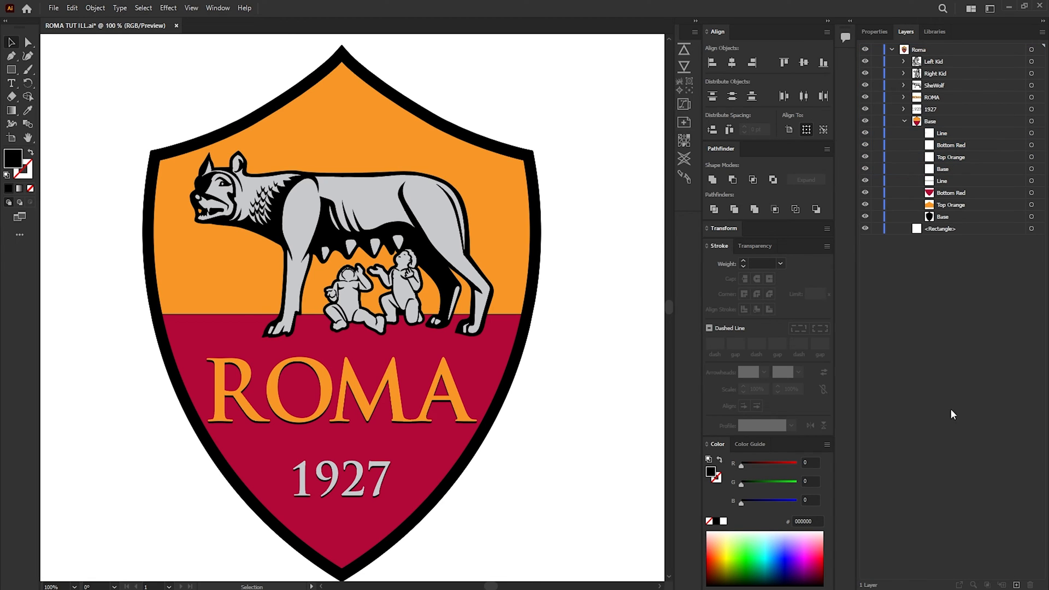
left_click(911, 180)
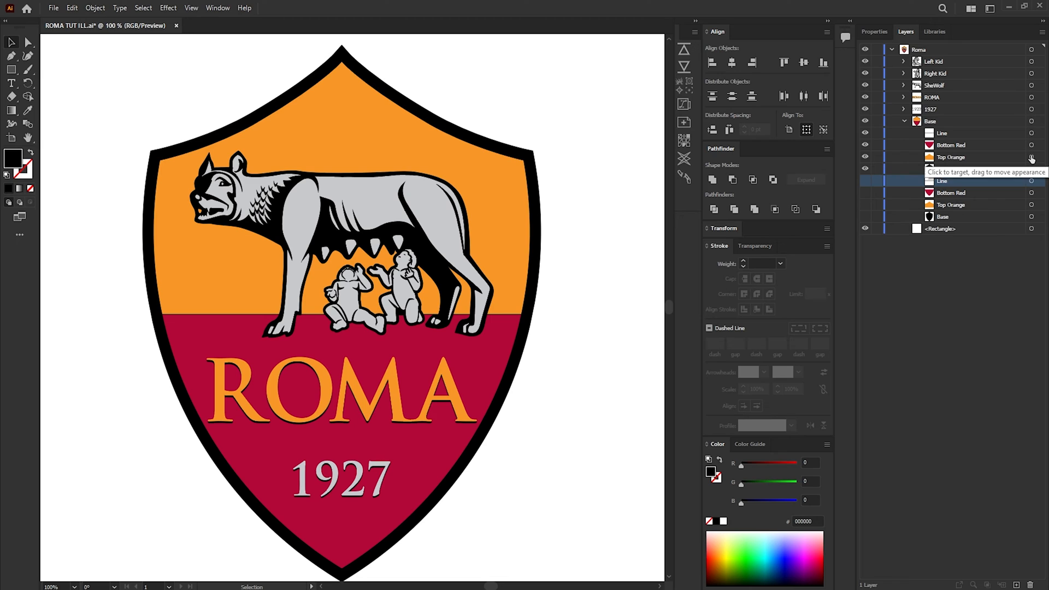
Select the visible Top Orange, Bottom Red and Line copies and combine them into one group.
left_click(1031, 157)
left_click(1031, 145, "shift")
left_click(1031, 134, "shift")
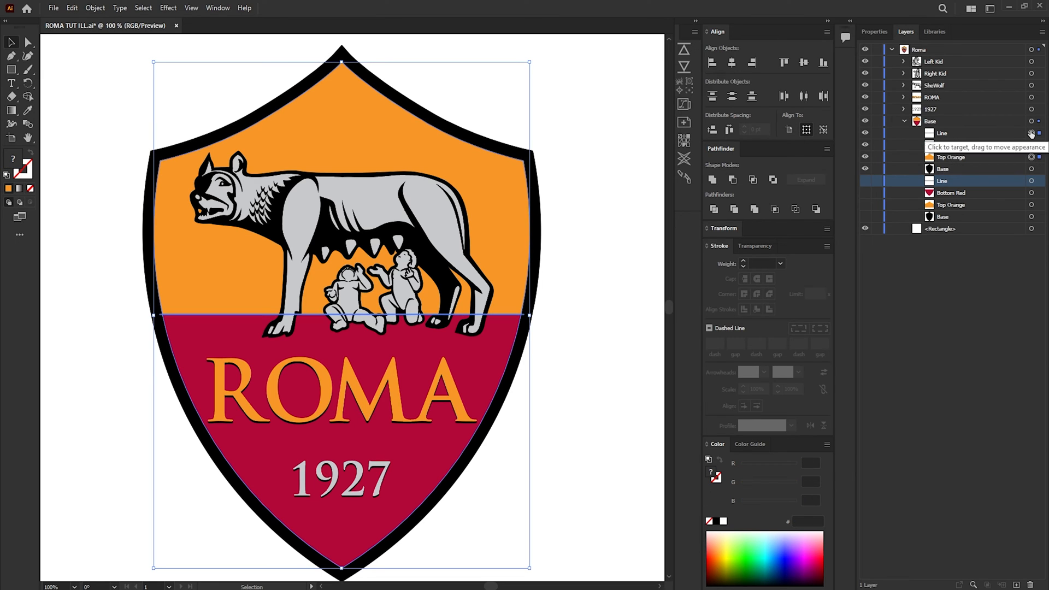
key("ctrl+g")
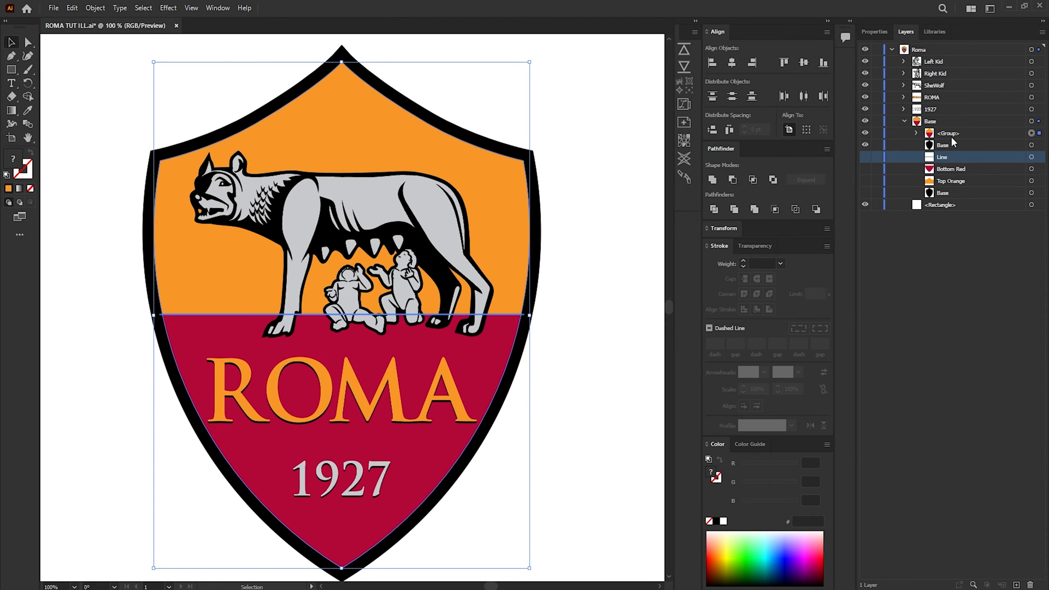
Subtract the grouped fills from the visible Base copy with Minus Front, leaving only the shield's border shape.
left_click(1032, 145)
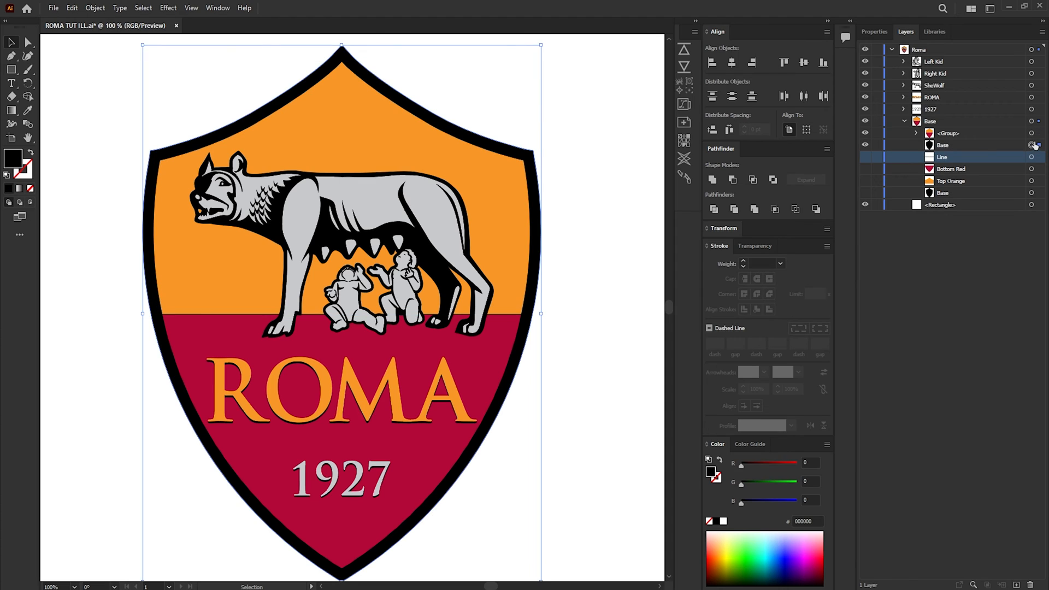
left_click(1031, 134, "shift")
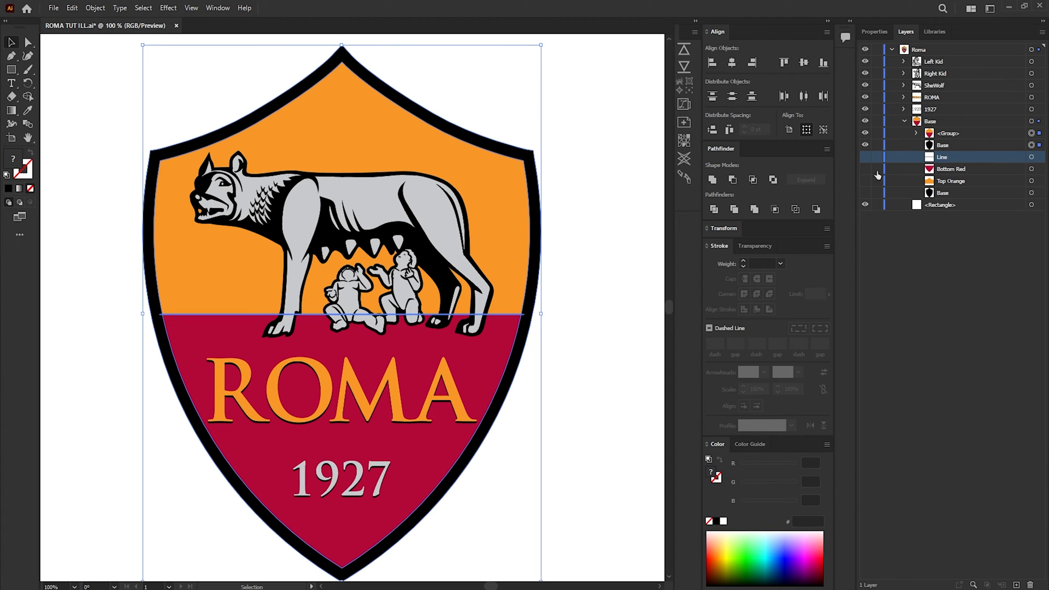
left_click(733, 180)
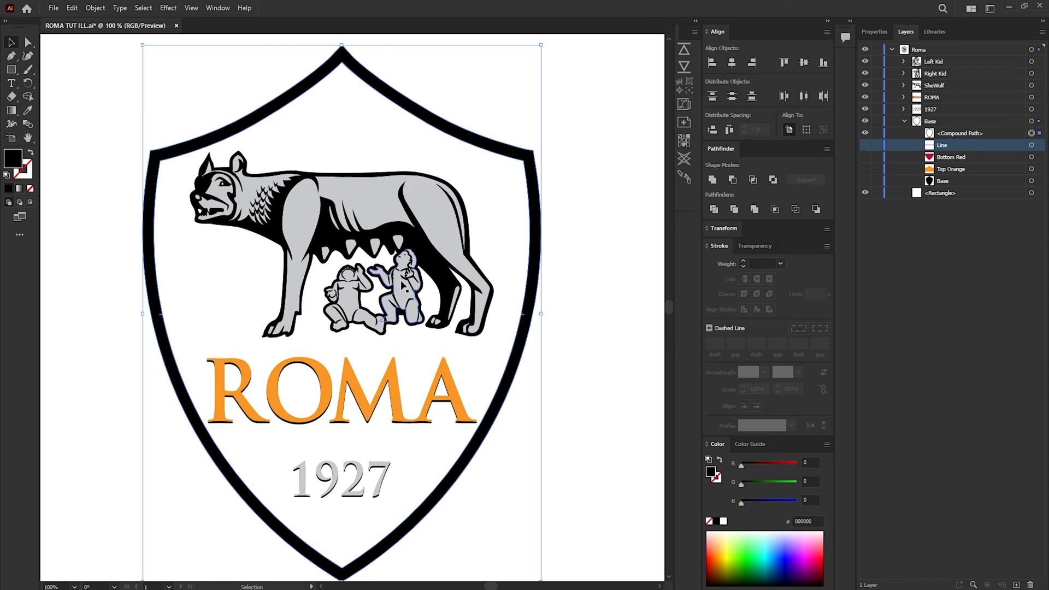
Delete the stray anchor points of the small notch on the right inner edge of the shield border.
left_click(515, 319, "ctrl")
left_click(515, 319, "ctrl")
left_click(262, 290, "ctrl")
left_click_drag(168, 315, 302, 342)
left_click(339, 347, "ctrl")
left_click(296, 330, "ctrl")
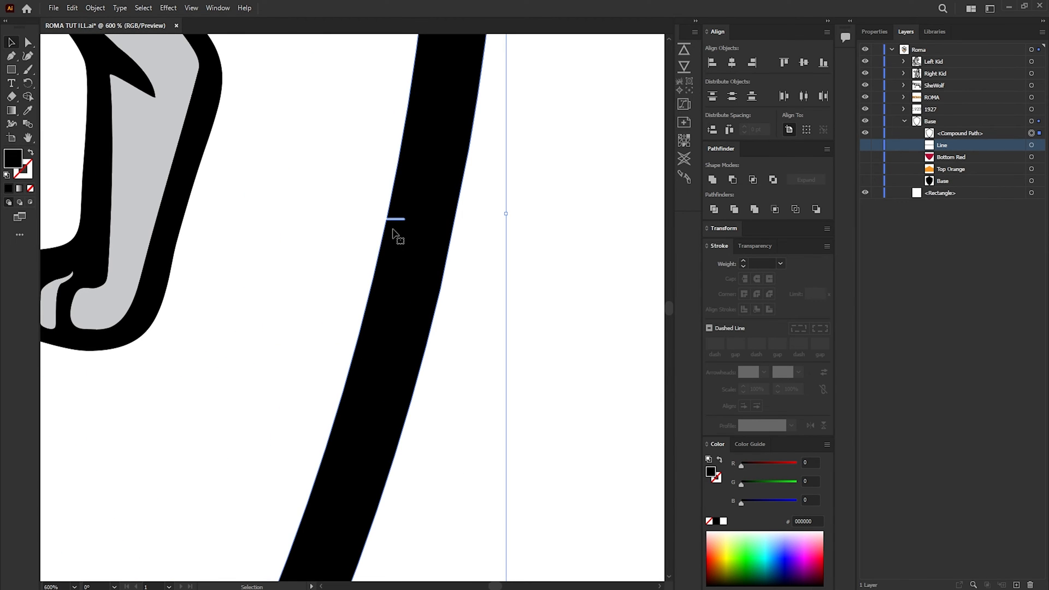
key("a")
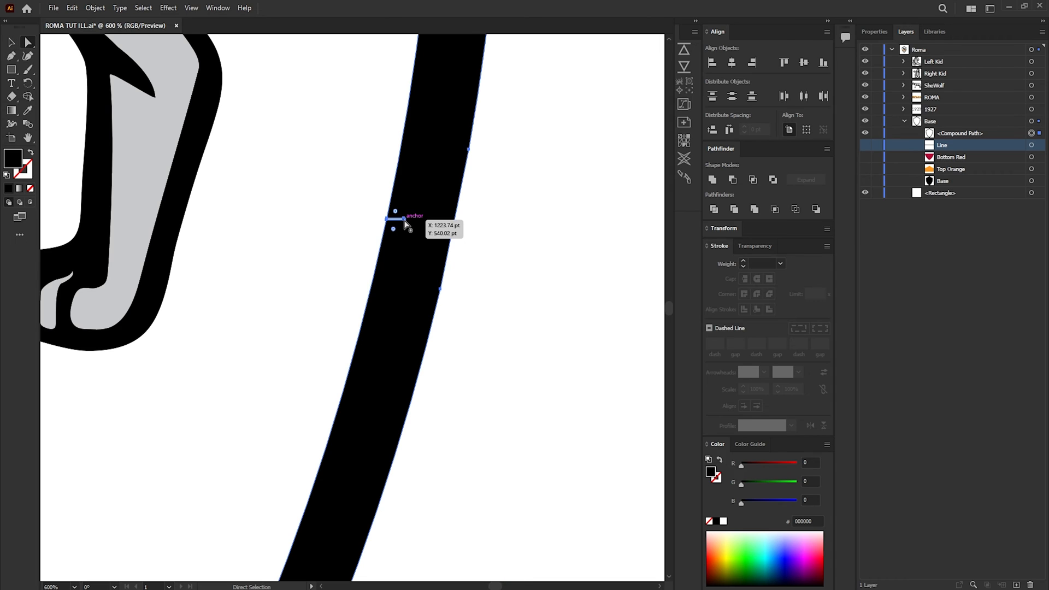
left_click(405, 220)
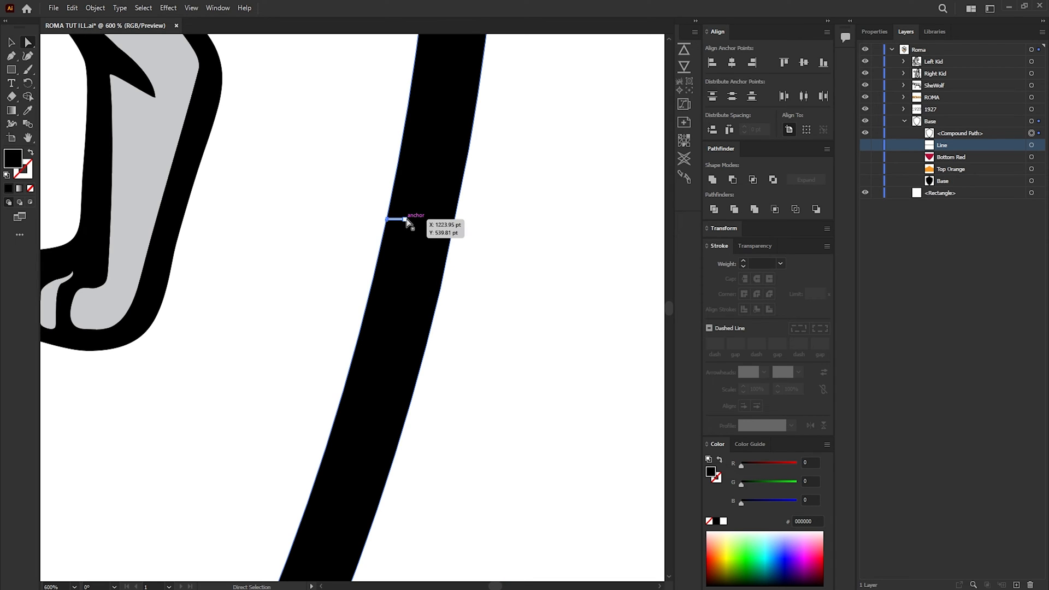
key("Delete")
left_click(405, 221)
key("Delete")
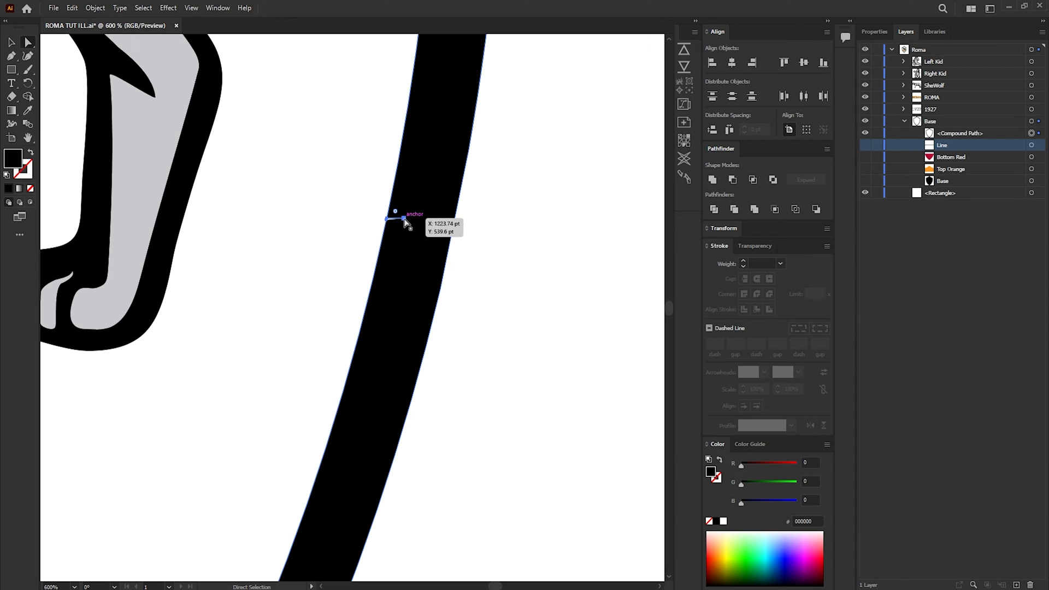
left_click(405, 221)
key("Delete")
Remove the matching notch on the border's left inner edge and join the open path ends with the Pen tool.
scroll(393, 262, "down", 5)
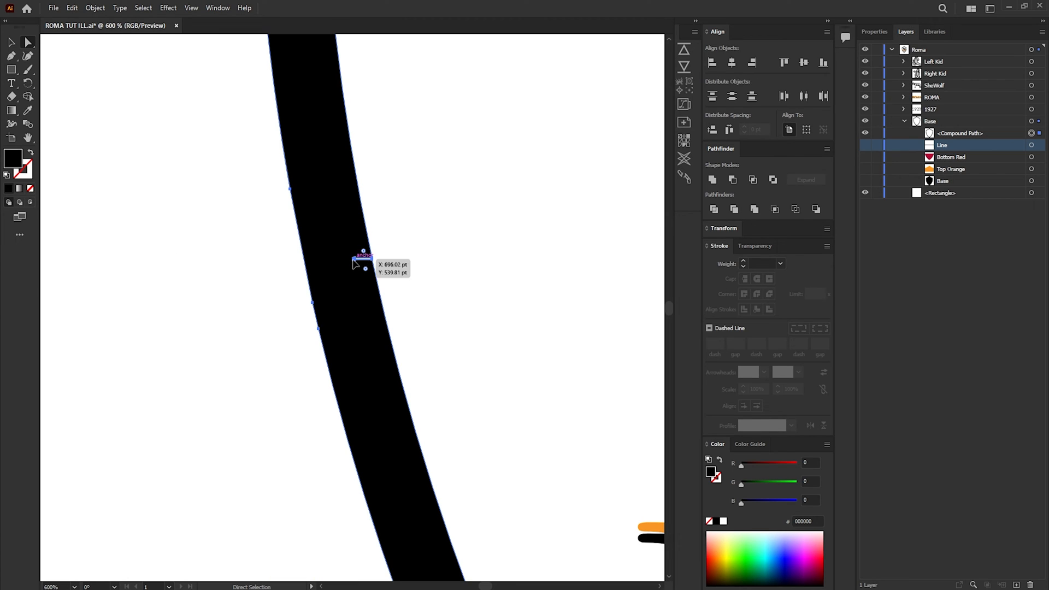
left_click(355, 261)
key("p")
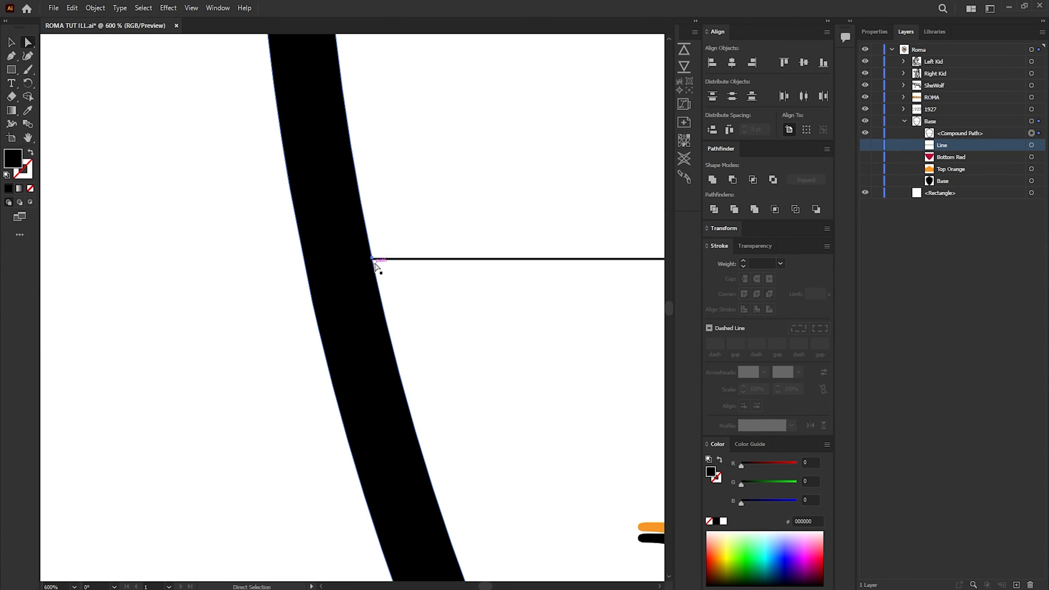
left_click(372, 258)
scroll(374, 267, "up", 3)
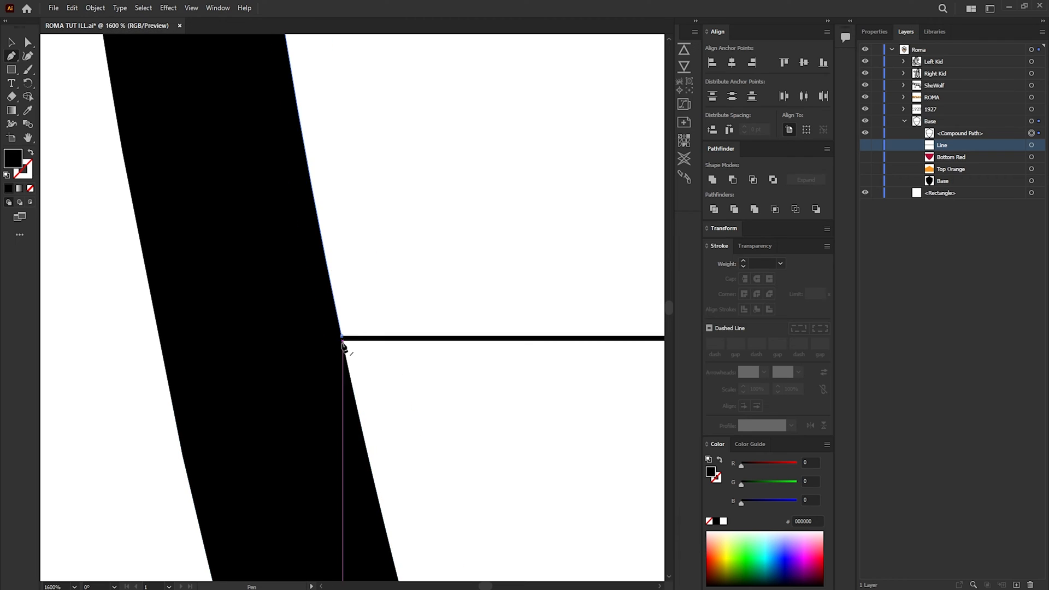
left_click_drag(343, 339, 344, 345)
key("v")
Rename the shield's compound path as Outline and send it to the ROMA TUT composition in After Effects.
key("ctrl+0")
double_click(960, 133)
type("Ouyt")
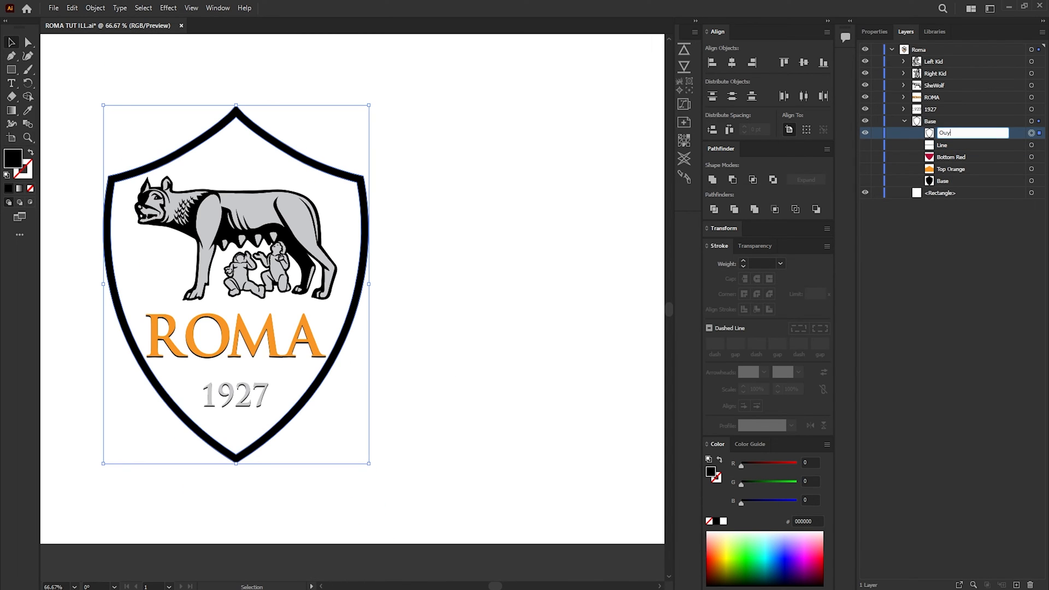
type("e")
key("Return")
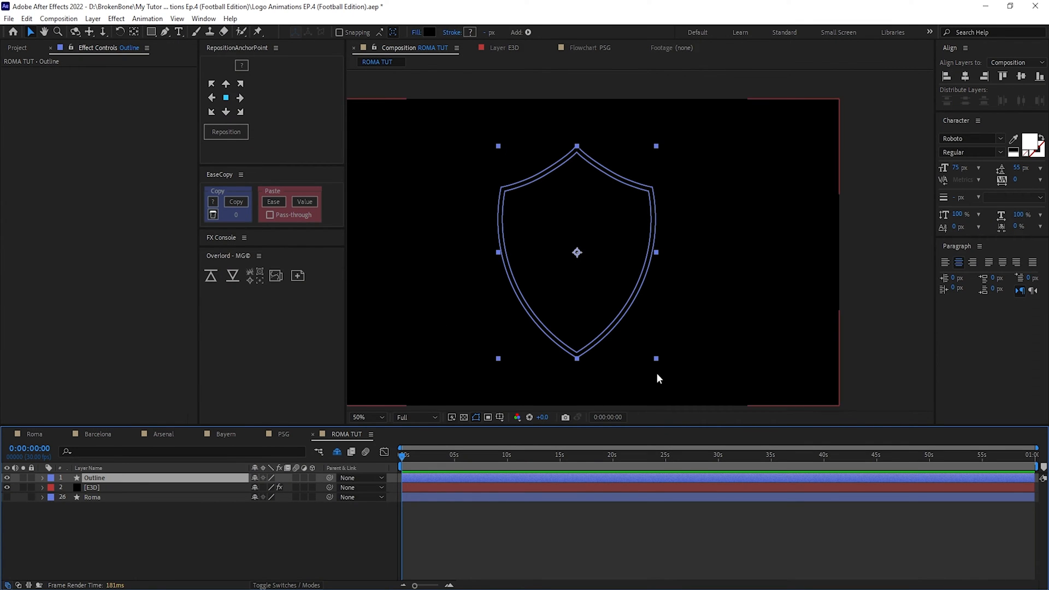
Reveal the hidden layers, duplicate the Base layer, and rename the upper copy as Base Original.
left_click(335, 453)
scroll(135, 523, "down", 5)
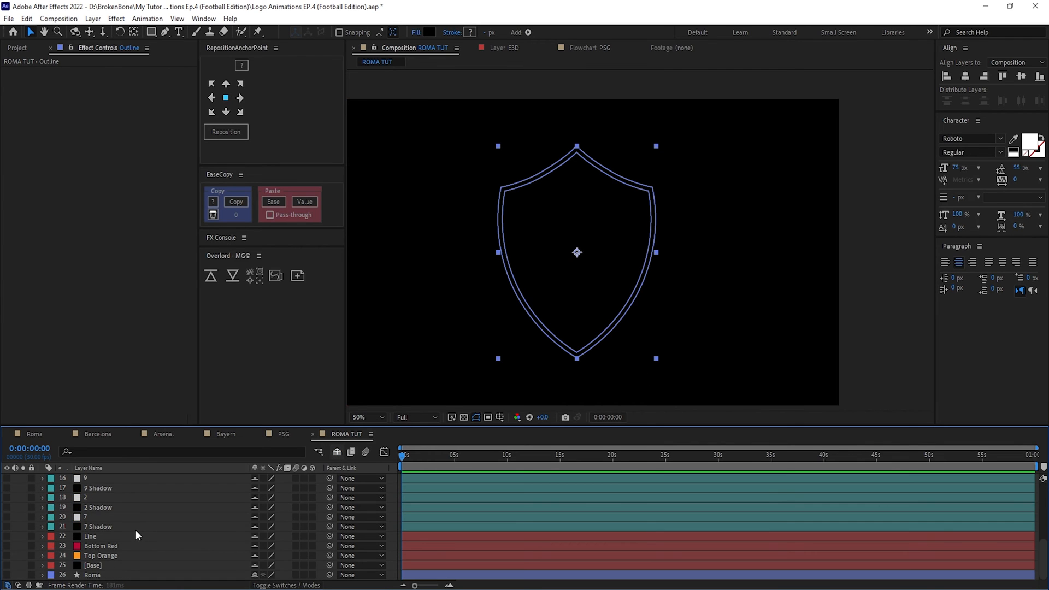
left_click(91, 565)
key("ctrl+d")
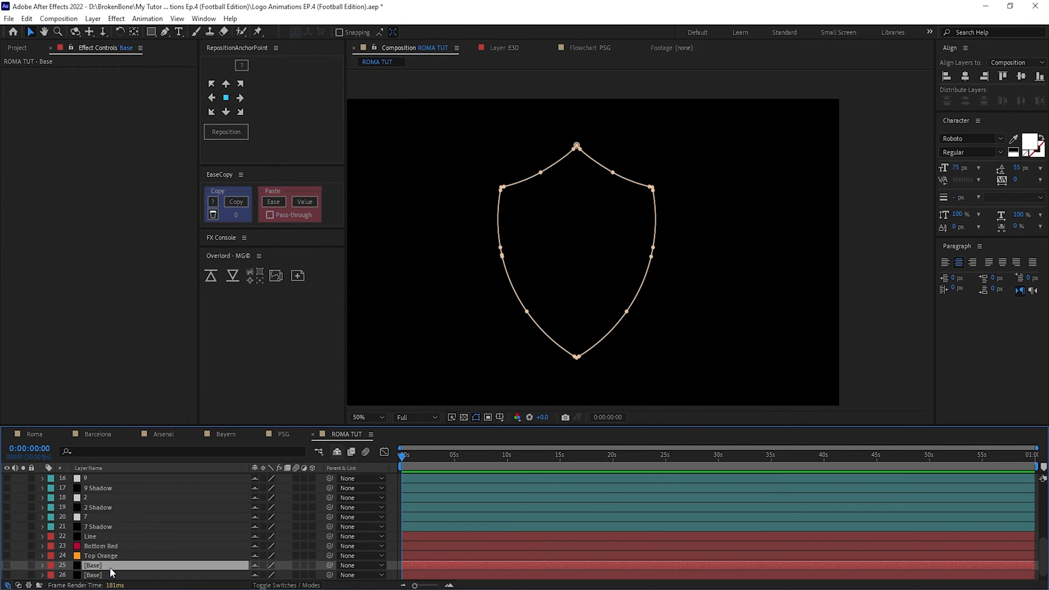
key("Return")
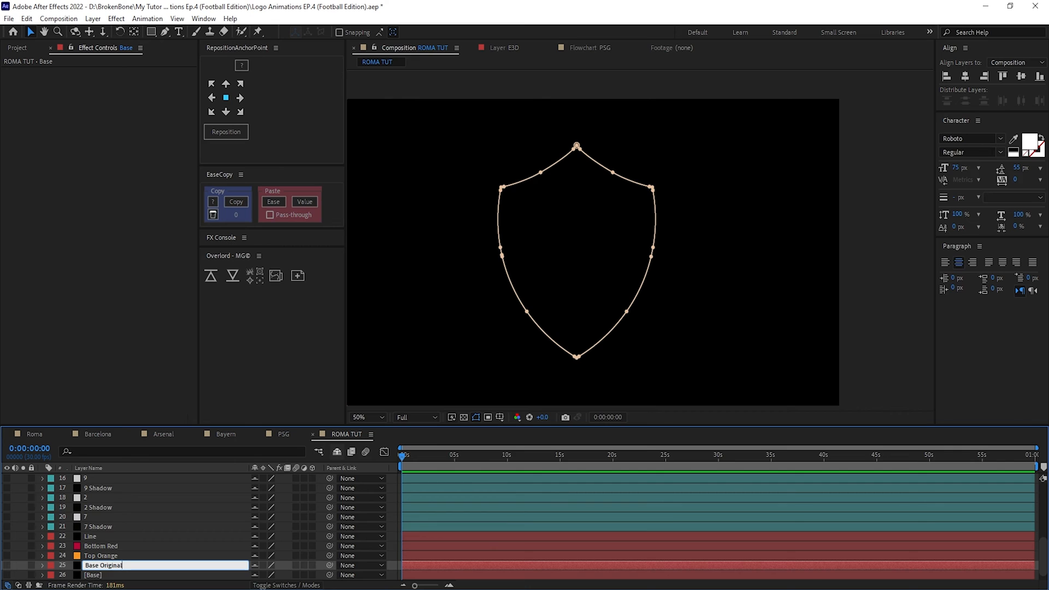
type("Original")
key("Return")
scroll(108, 553, "down", 1)
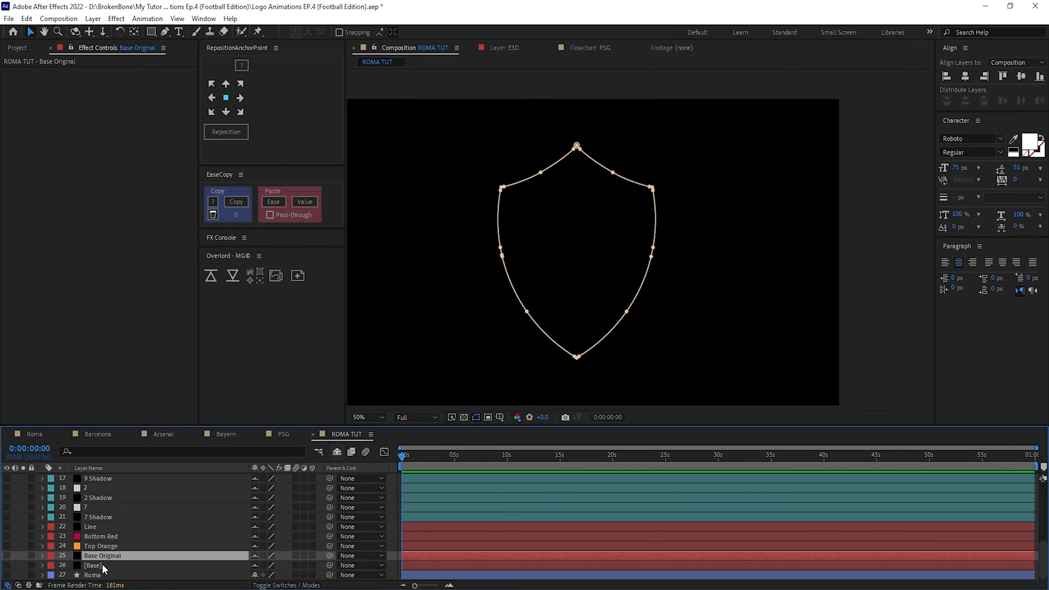
Rename the lower Base layer as Base Outline and duplicate its Mask 1.
left_click(103, 565)
key("Return")
type("Outl")
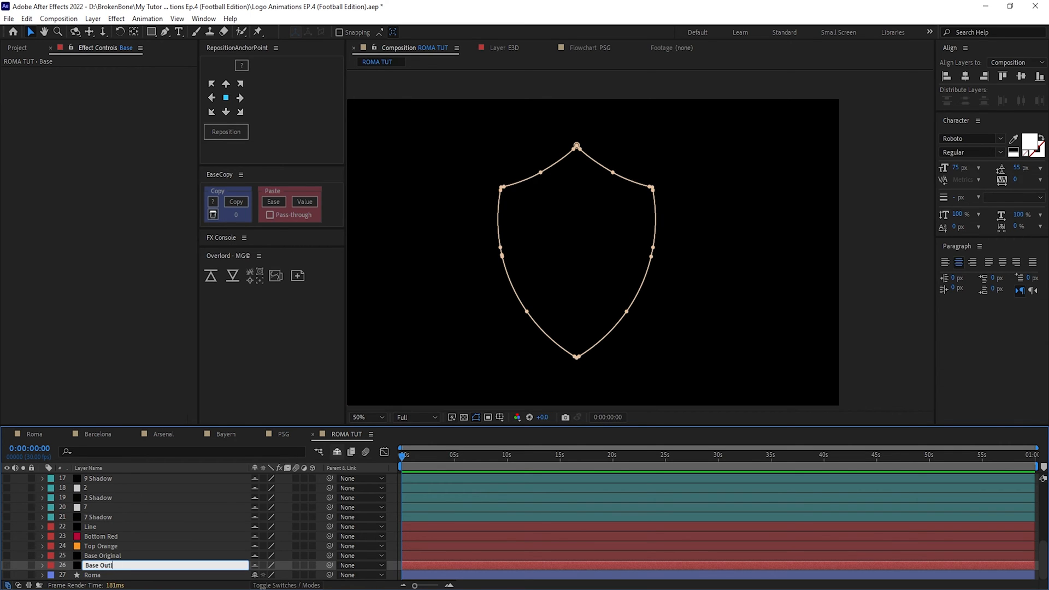
type("ine")
key("Return")
key("m")
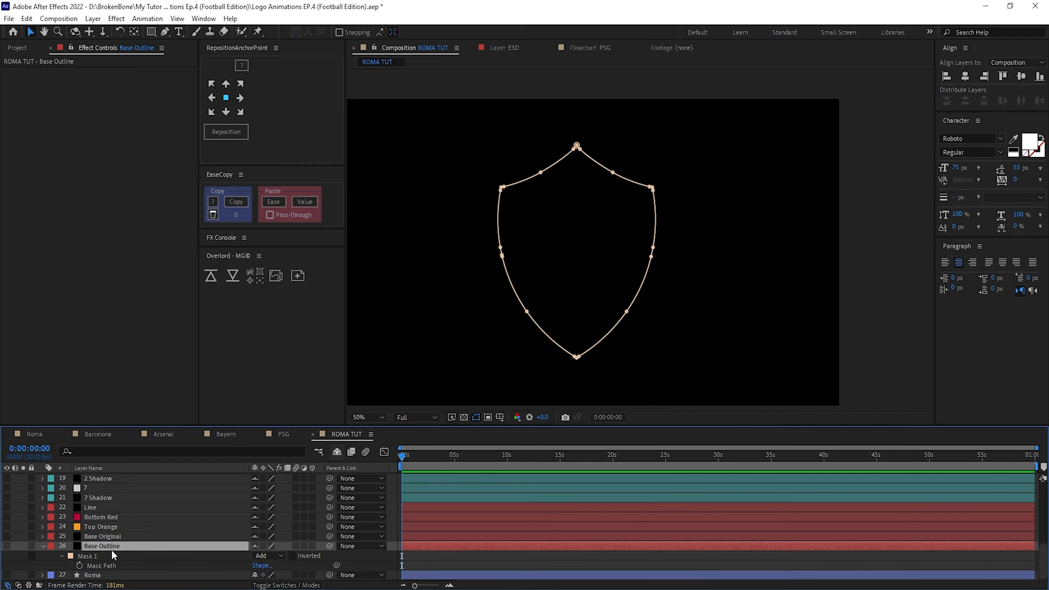
left_click(103, 554)
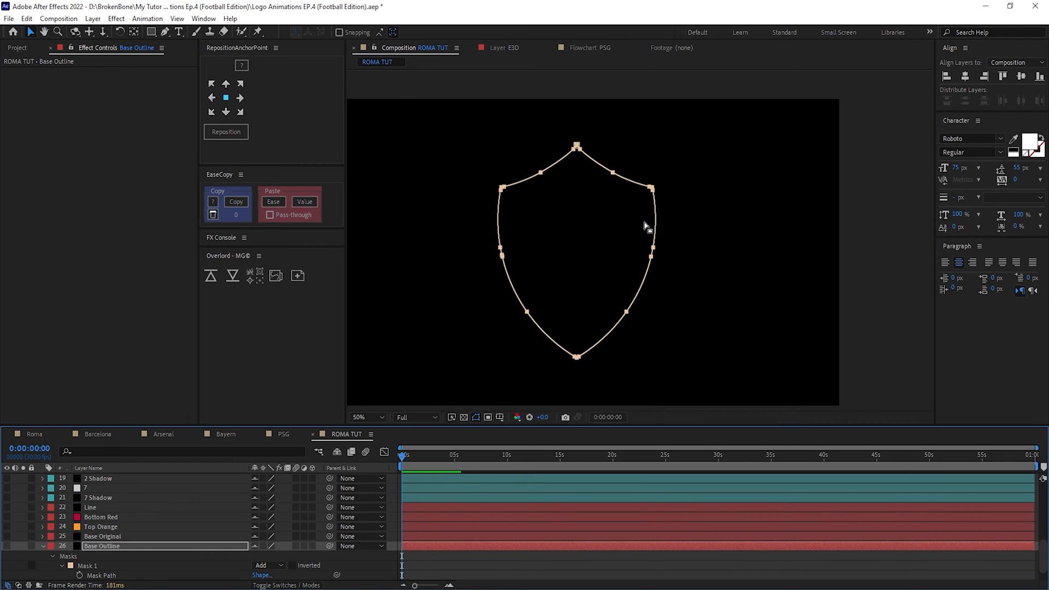
Enlarge the timeline and expand the Outline layer's contents to expose its individual shape paths.
scroll(119, 529, "up", 10)
left_click_drag(135, 425, 145, 164)
left_click(97, 216)
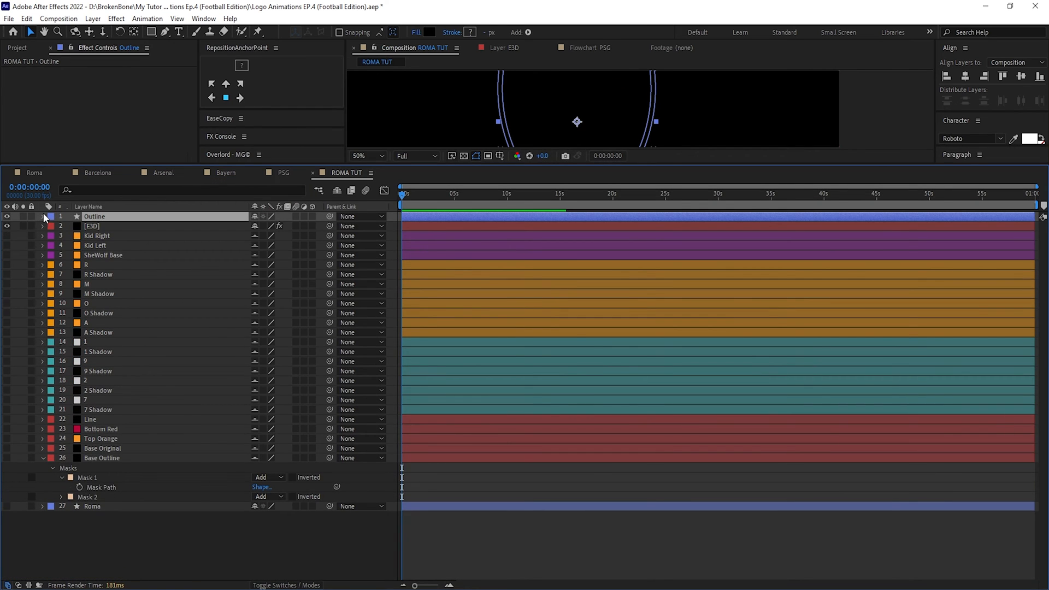
left_click(43, 216)
left_click(50, 226)
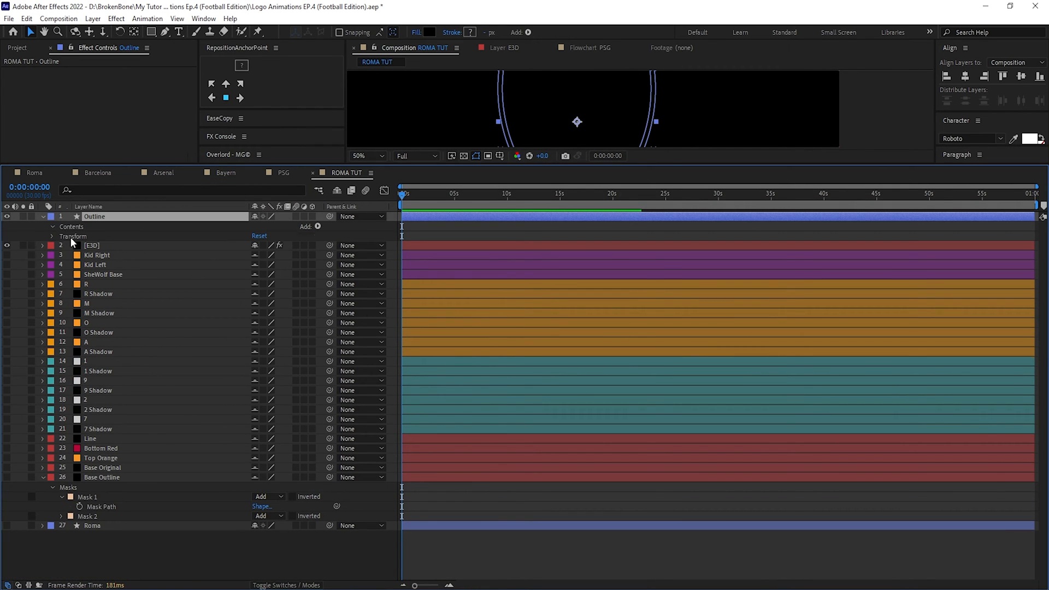
left_click(62, 236)
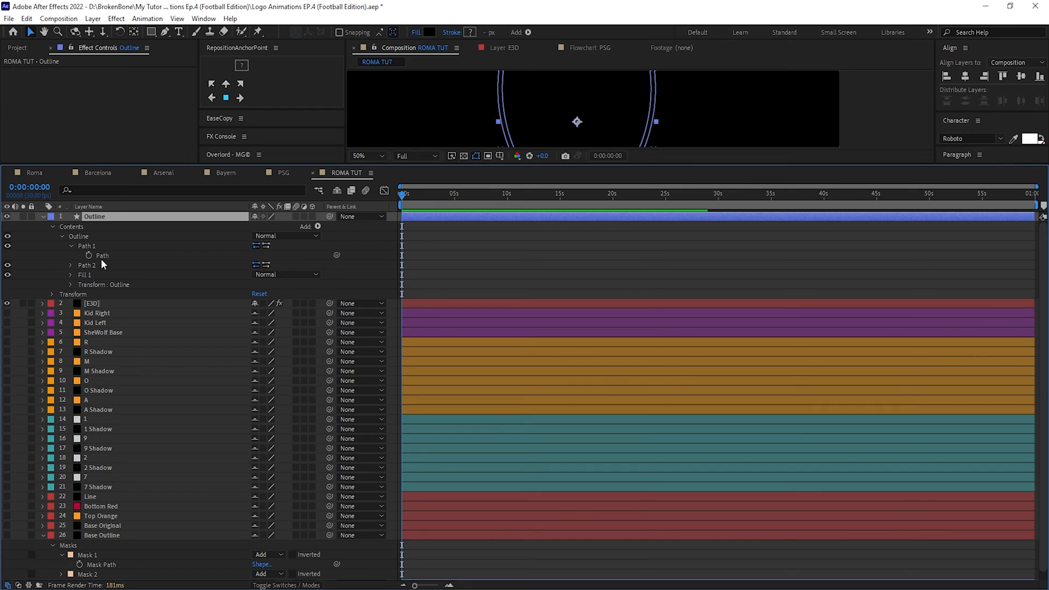
Copy the path of the Outline layer's Path 1 and paste it into Mask 2 of Base Outline.
left_click(101, 256)
left_click_drag(647, 121, 607, 122)
key("ctrl+z")
scroll(83, 557, "down", 1)
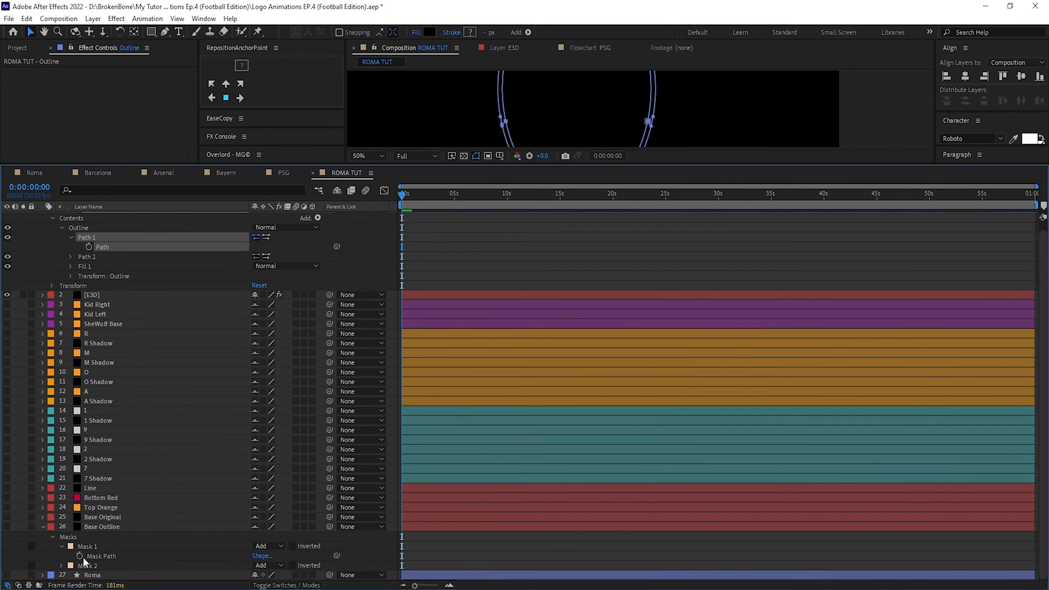
left_click(83, 562)
left_click(62, 574)
scroll(103, 551, "down", 2)
scroll(88, 382, "up", 2)
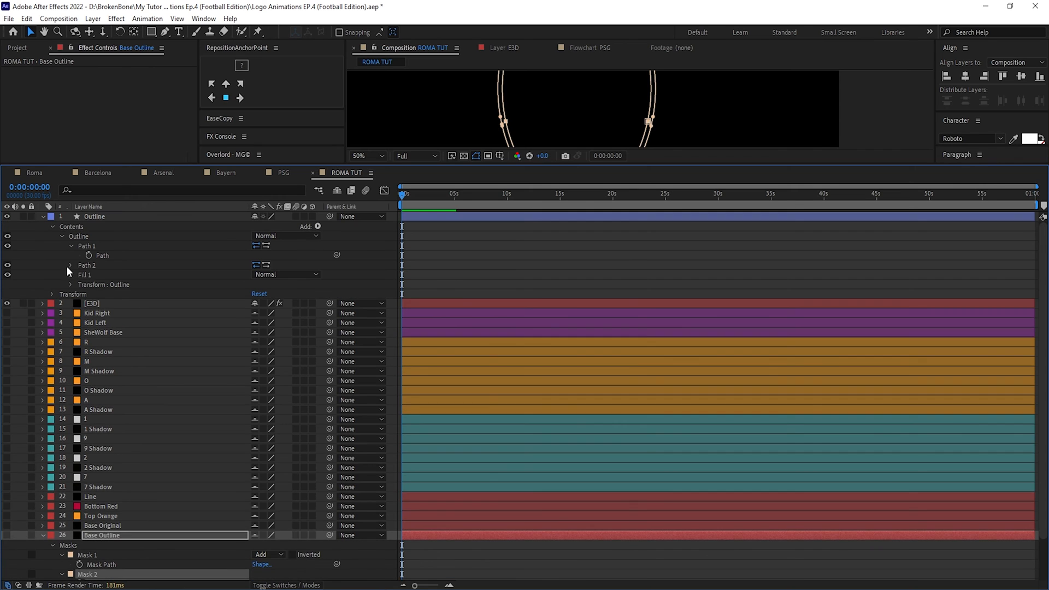
Copy the path of the Outline layer's Path 2 into the Mask Path of Base Outline's Mask 1.
left_click(70, 266)
left_click(99, 274)
left_click(101, 518)
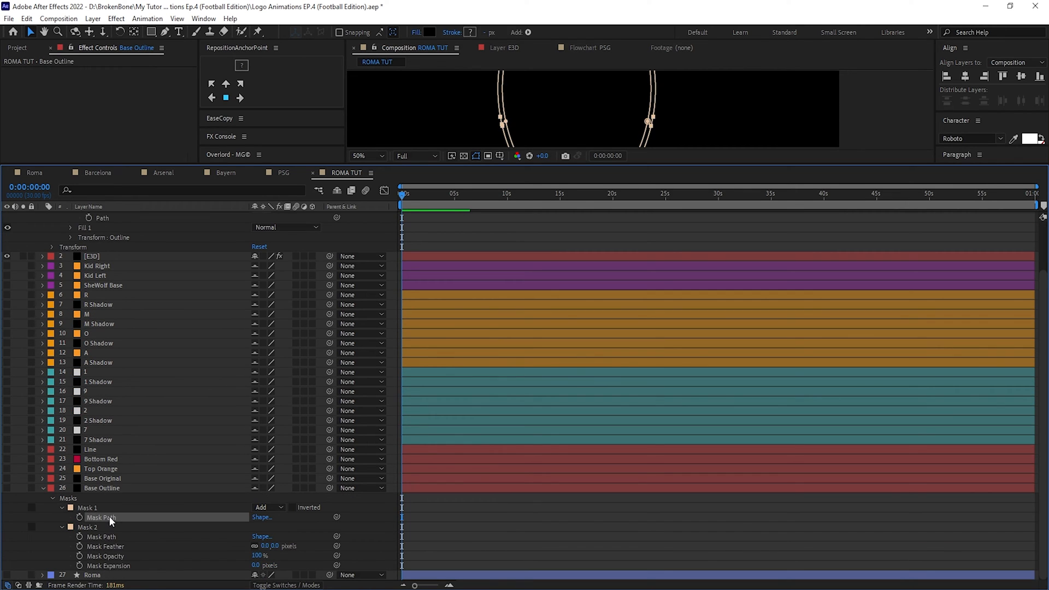
Close the inner path of Mask 2 and set that mask to subtract from the Base Outline layer.
left_click(649, 121)
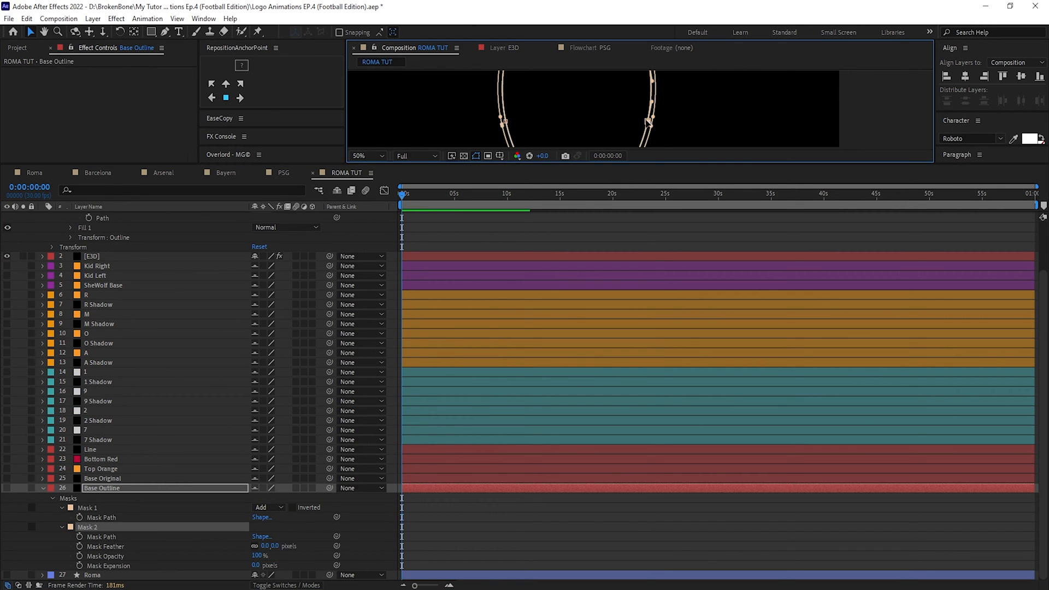
right_click(645, 120)
mouse_move(679, 139)
left_click(792, 152)
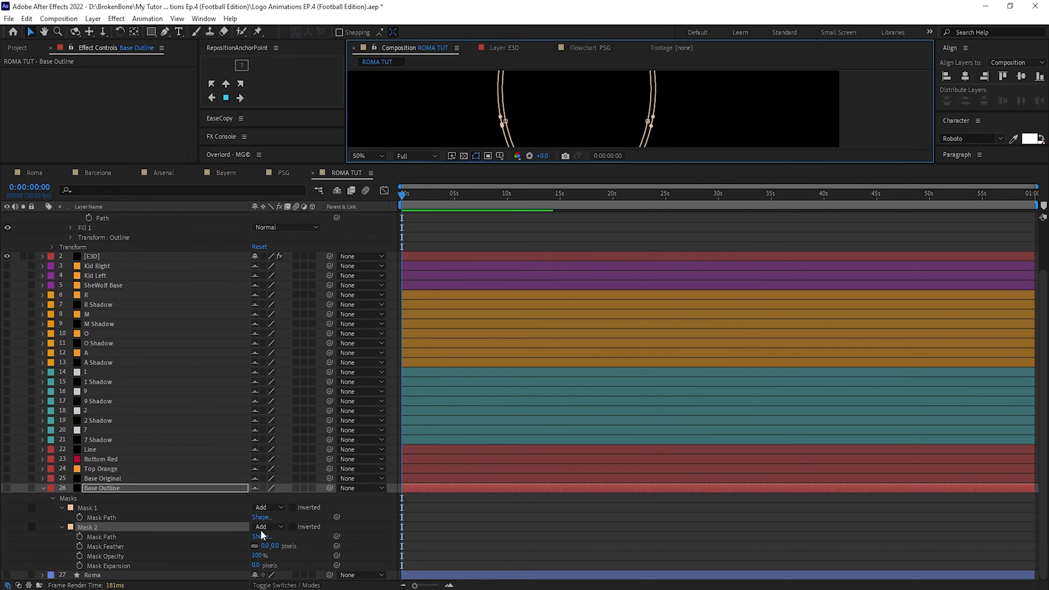
left_click(262, 527)
left_click(295, 462)
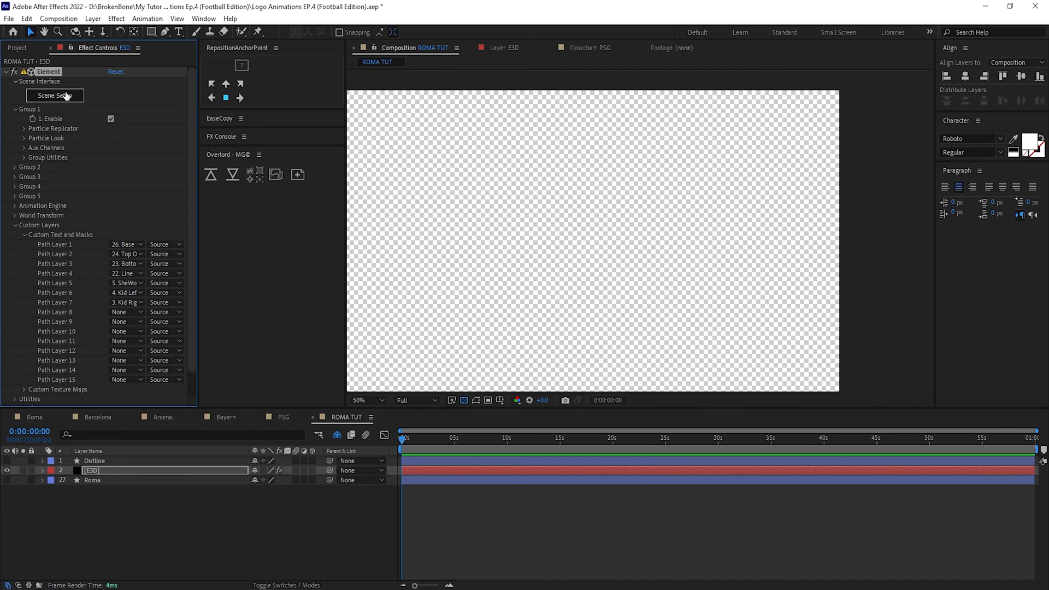
Open Element's Scene Setup, disable the Bevel Outline of the Base's Dark Grey material, and set its Outline Width to 0.
left_click(67, 96)
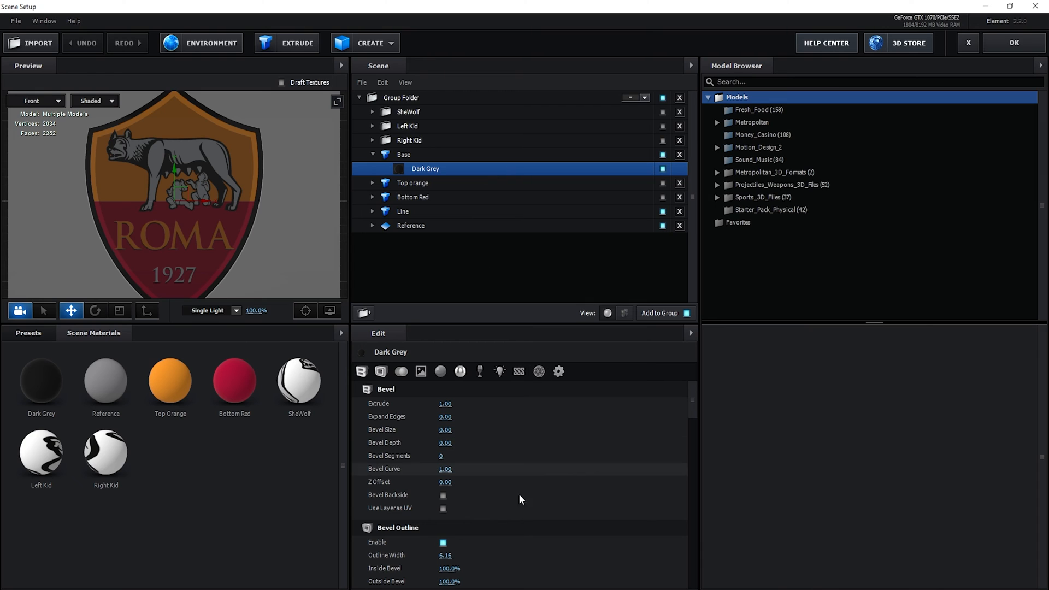
left_click(443, 543)
left_click(445, 555)
type("0")
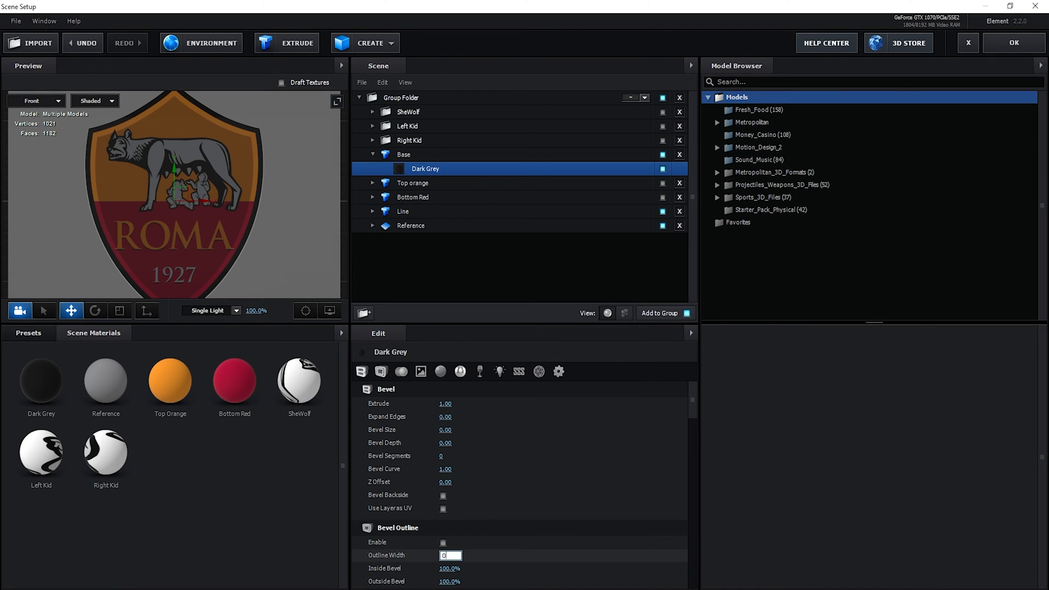
key("Return")
Set the scale of the Base extrusion to 100% on all axes.
left_click(404, 154)
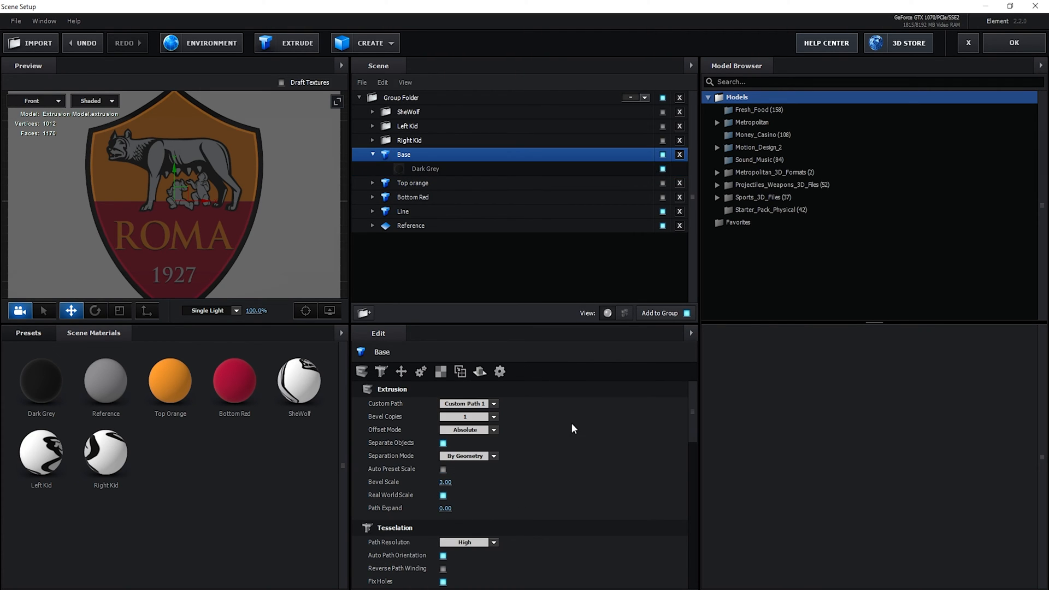
left_click_drag(692, 417, 692, 464)
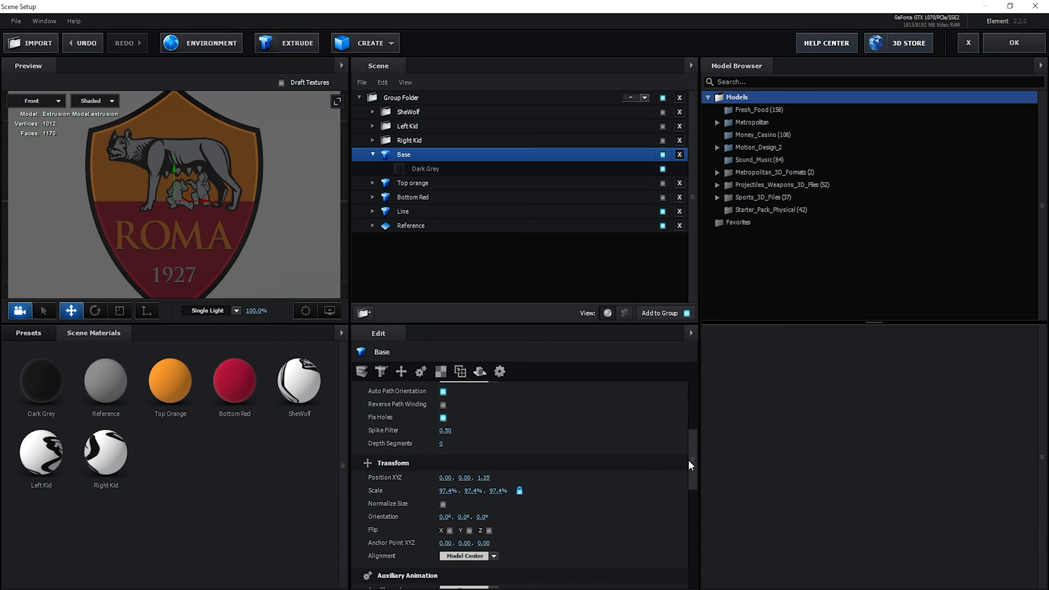
left_click(449, 490)
type("100")
key("Return")
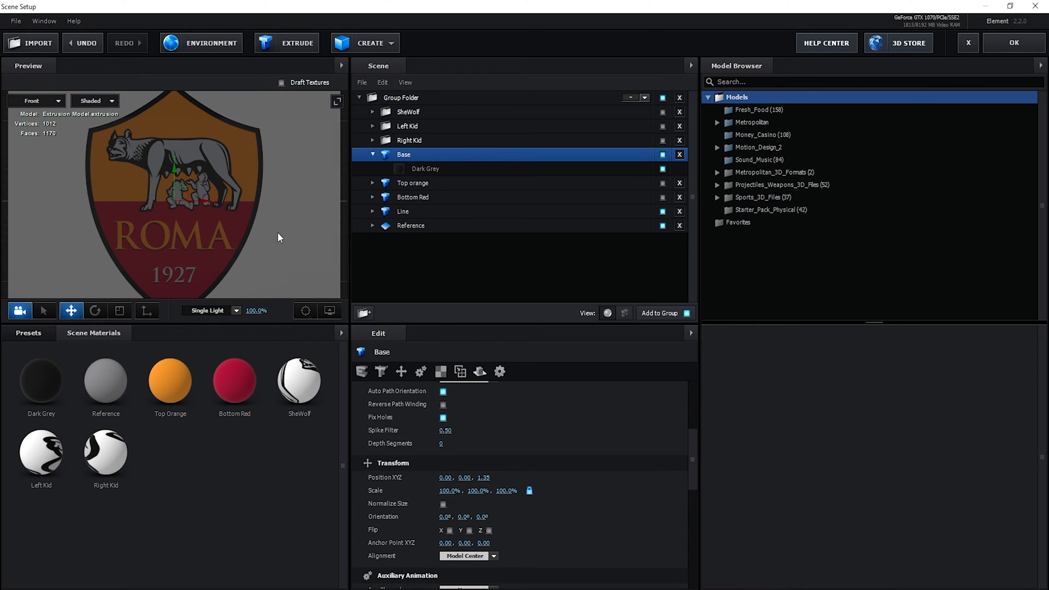
Show all the logo parts, hide the Reference, and set the Base's Z position to 0.
left_click_drag(277, 232, 178, 228)
left_click(484, 478)
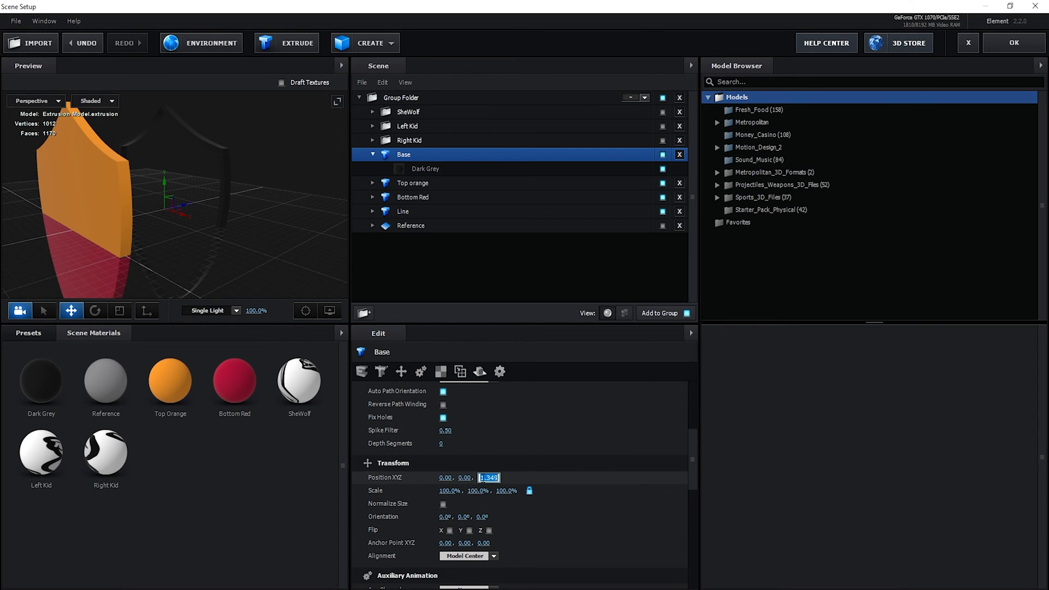
type("0")
key("Return")
Enlarge the preview and examine from several angles how the border sits against the orange and red fills.
left_click_drag(181, 262, 255, 201)
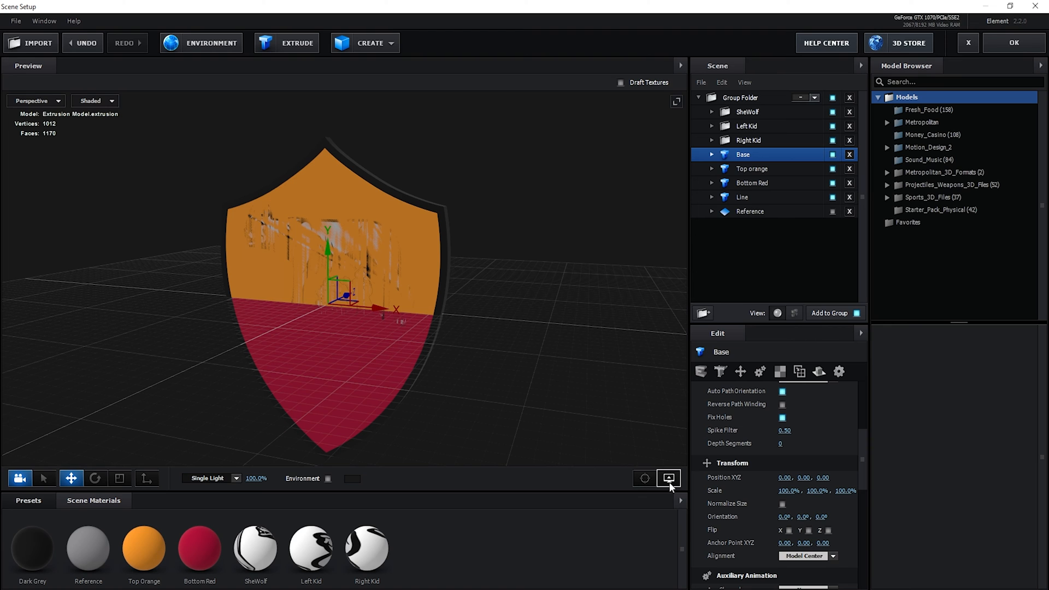
left_click(669, 479)
left_click(613, 440)
left_click_drag(565, 338, 549, 320)
left_click_drag(628, 213, 478, 266)
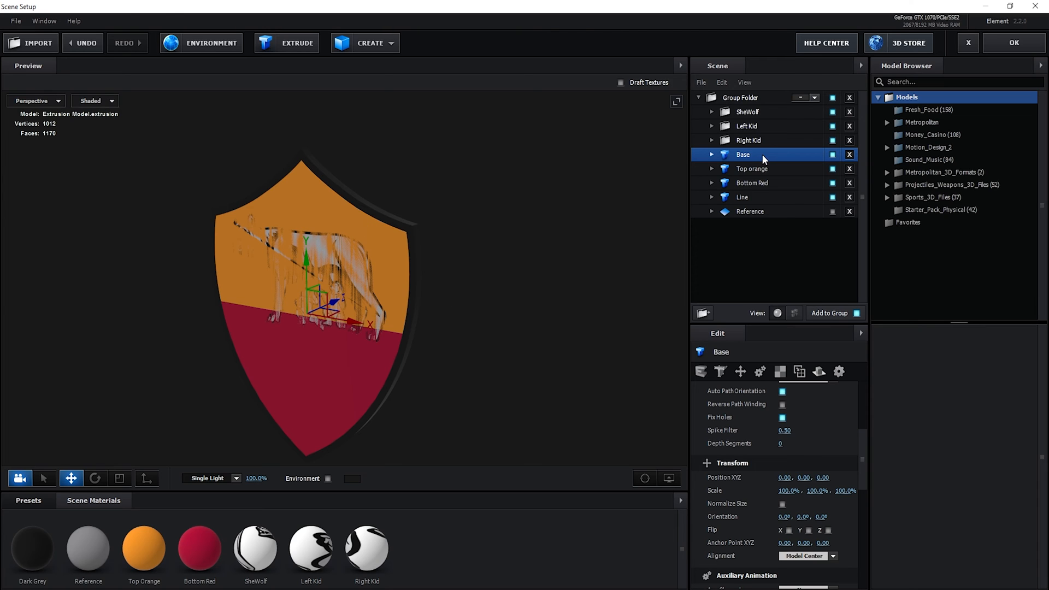
Try to stretch the Base along its Z axis.
key("r")
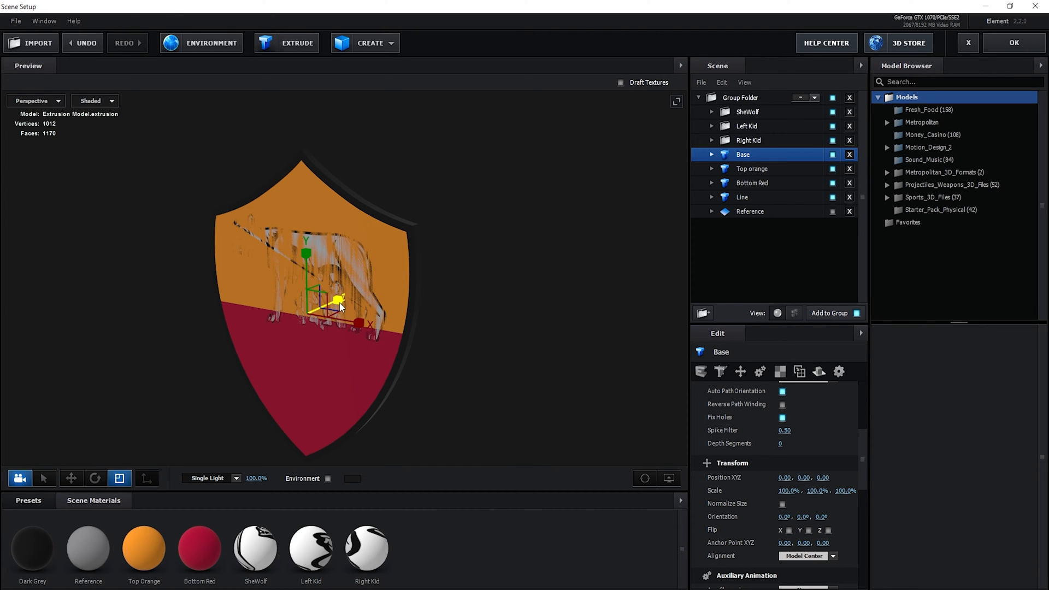
left_click_drag(340, 305, 348, 302)
key("ctrl+z")
Move the SheWolf, Left Kid and Right Kid together along Z so they stand out from the shield's front.
left_click(751, 126, "ctrl")
left_click(748, 112, "ctrl")
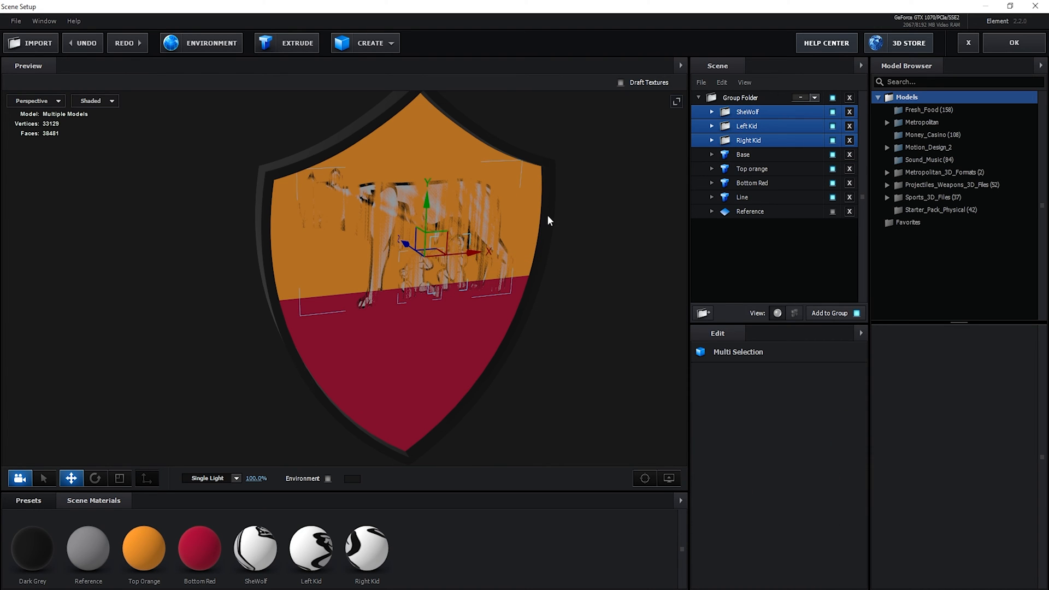
left_click_drag(401, 249, 392, 277)
left_click(757, 197)
left_click_drag(581, 297, 562, 305)
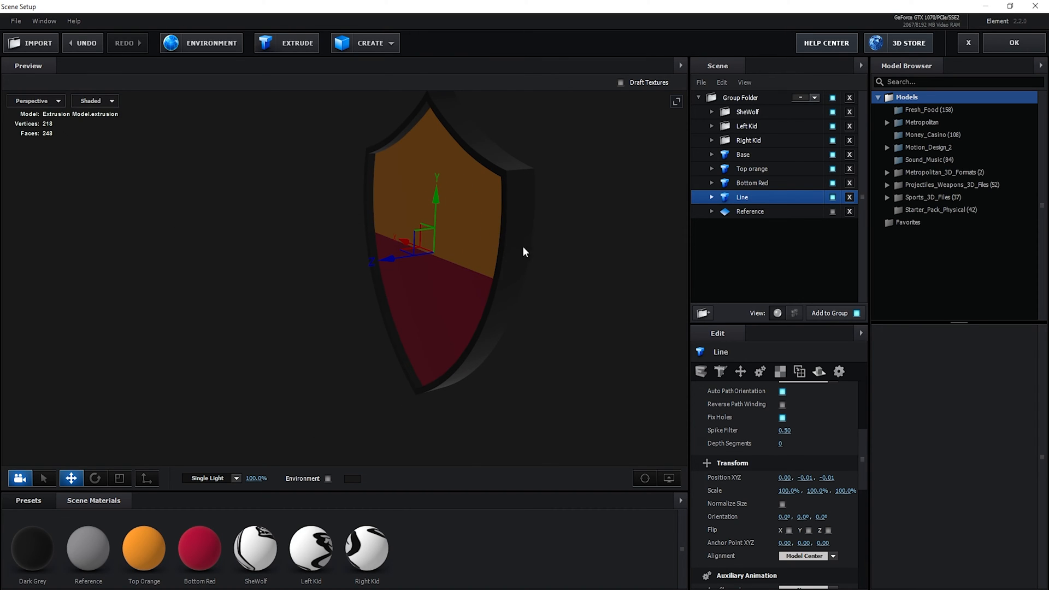
left_click_drag(523, 251, 535, 269)
Duplicate the Base extrusion and switch the copy to Custom Path 15.
left_click(767, 156)
key("ctrl+d")
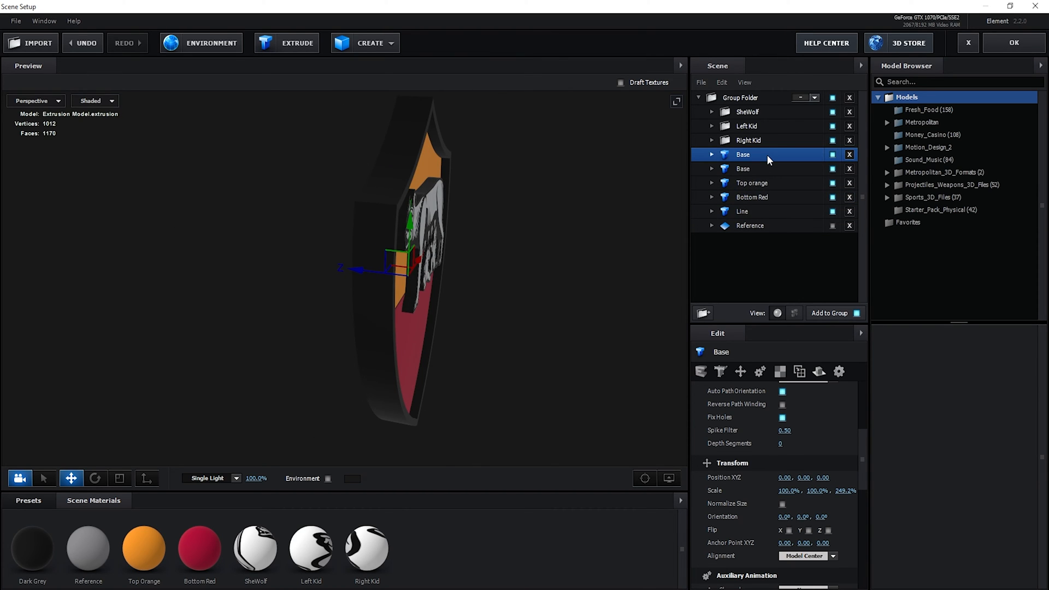
scroll(812, 424, "up", 3)
left_click(803, 403)
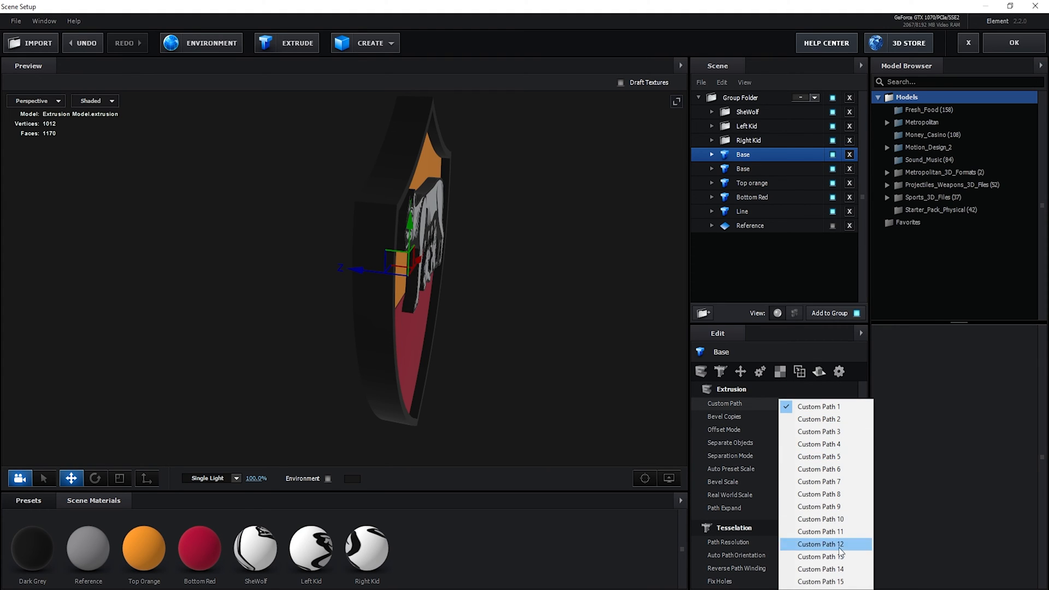
left_click(808, 576)
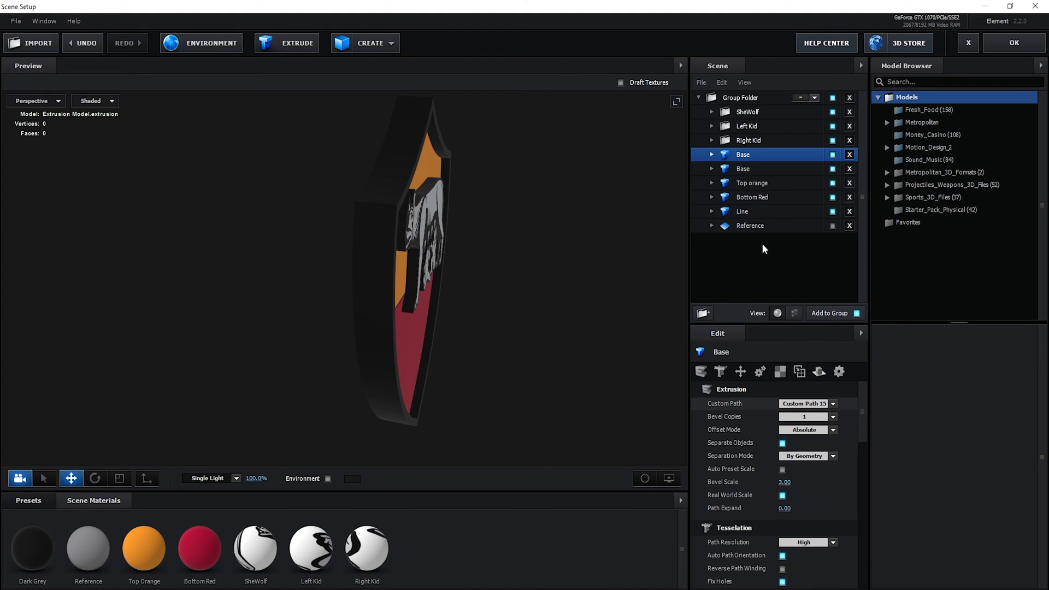
Rename the duplicated Base as Back Base.
double_click(754, 157)
type("Back Base")
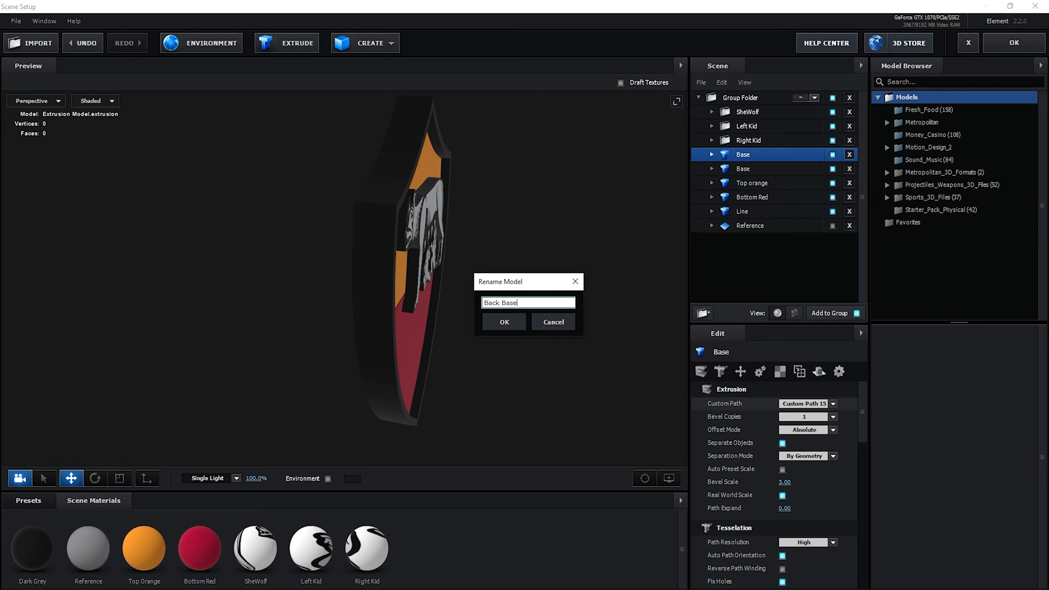
left_click(510, 317)
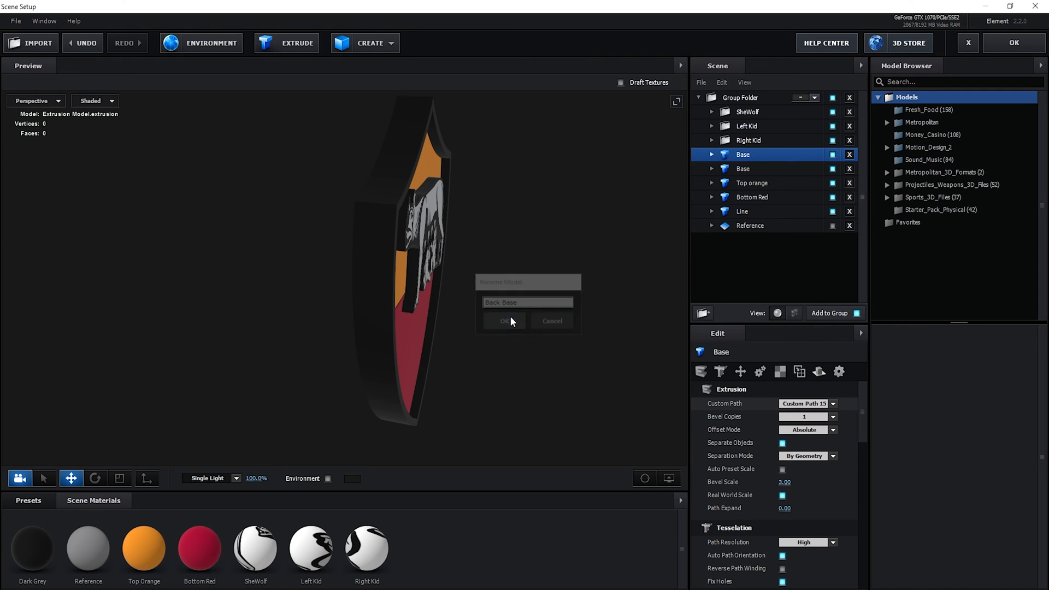
Return to the composition and assign the Base Original layer to Path Layer 15 of the Element effect.
left_click(1014, 42)
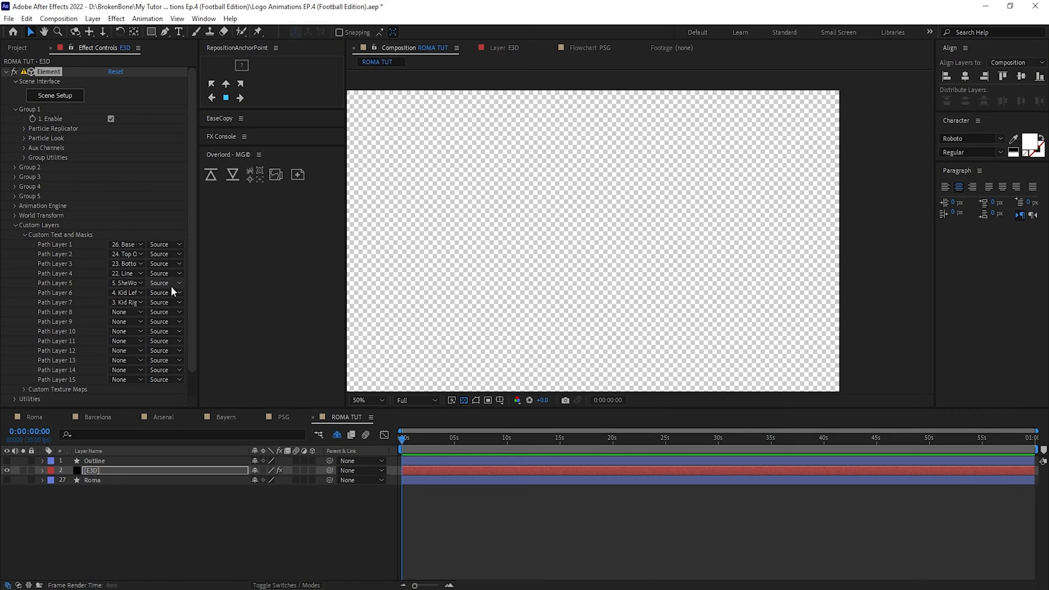
left_click(125, 381)
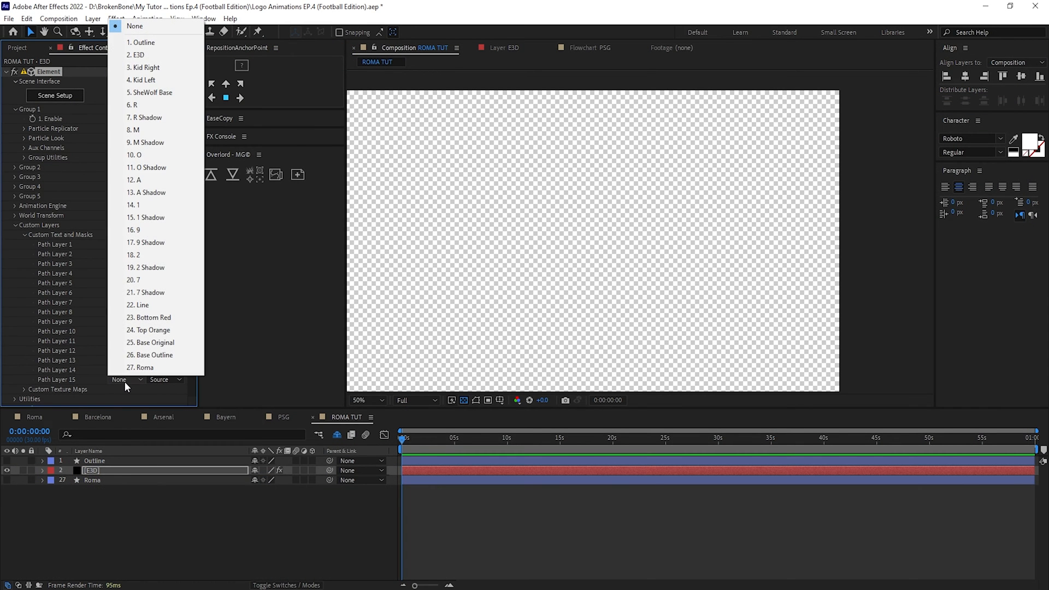
left_click(147, 343)
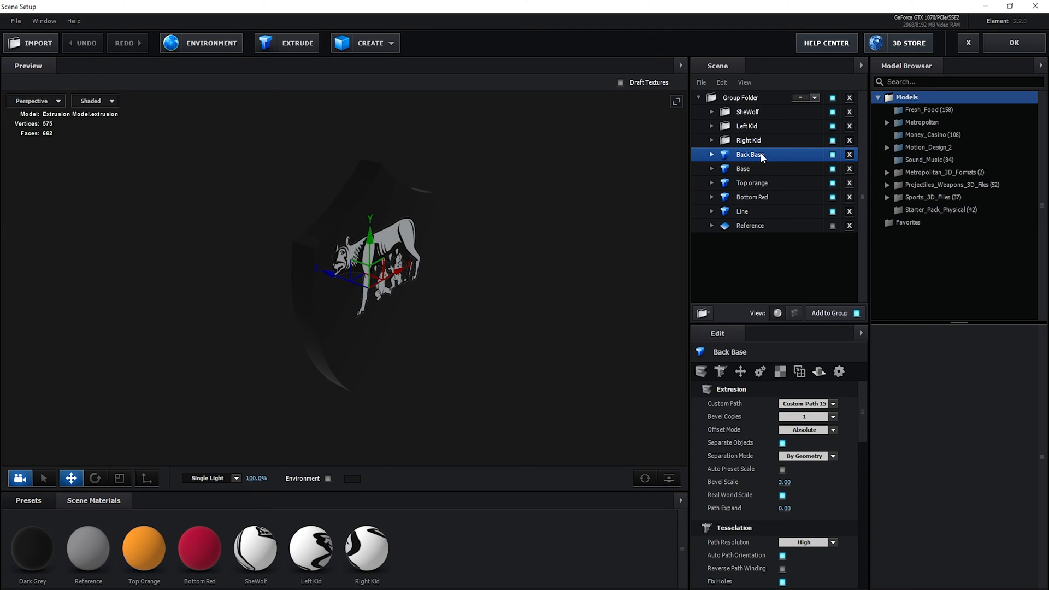
Reopen the 3D scene and adjust the Back Base along its Z axis so it closes the rear of the shield border.
left_click_drag(398, 347, 483, 359)
left_click_drag(362, 281, 337, 282)
key("r")
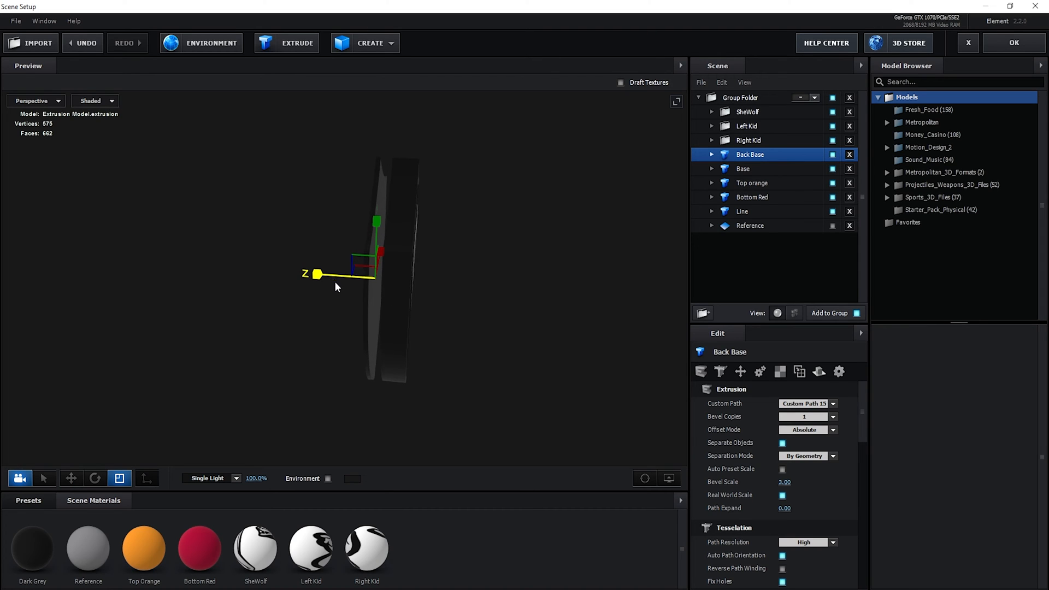
scroll(338, 283, "up", 3)
left_click_drag(410, 298, 476, 305)
key("w")
left_click_drag(373, 275, 423, 257)
key("r")
key("w")
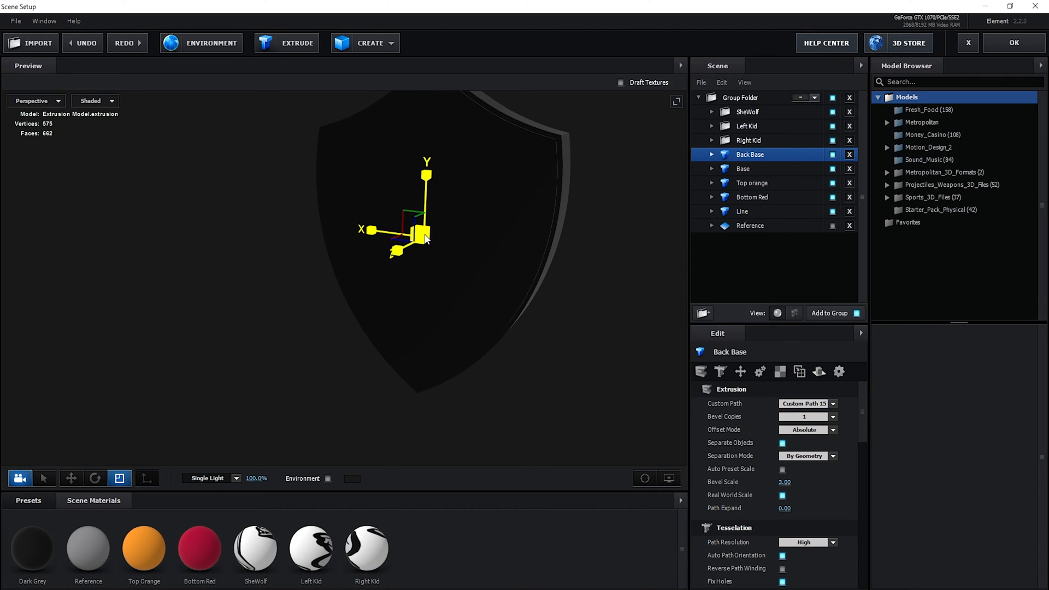
Scale the Back Base uniformly to fit within the rear of the shield border.
left_click_drag(424, 235, 402, 250)
key("w")
left_click_drag(438, 305, 552, 300)
Stretch the Base border along its Z axis so it extends past the Back Base.
left_click(755, 169)
key("r")
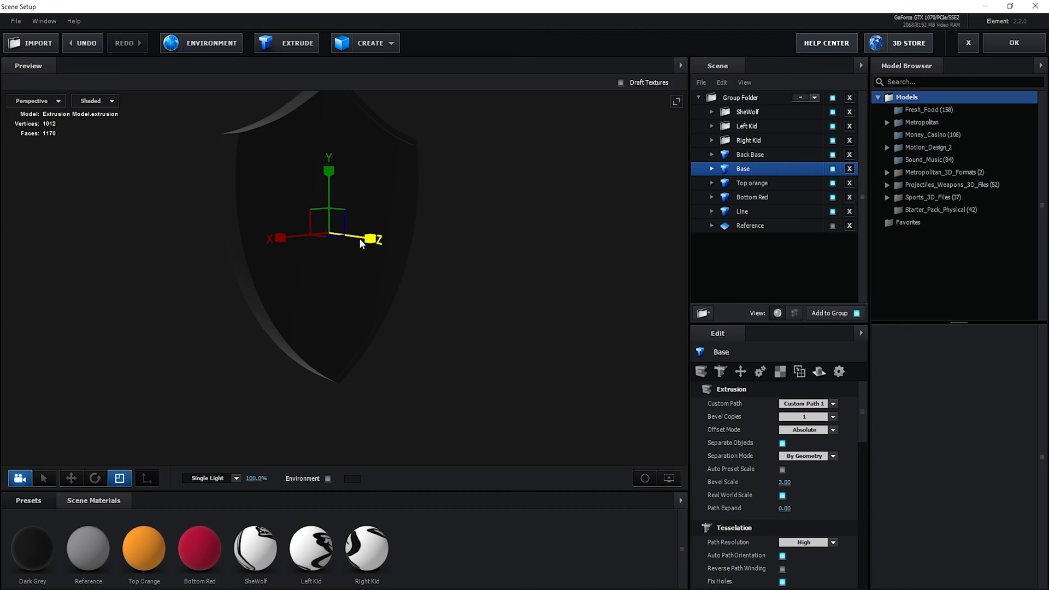
left_click_drag(363, 237, 382, 242)
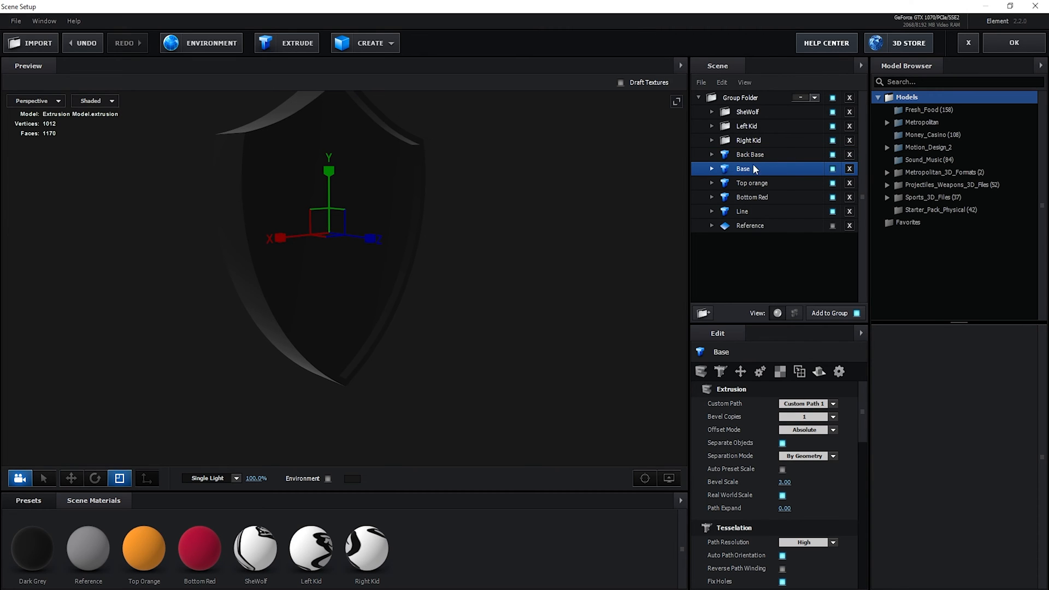
Move the SheWolf, Left Kid and Right Kid folders out of the Group Folder to the top level of the scene.
left_click(753, 113)
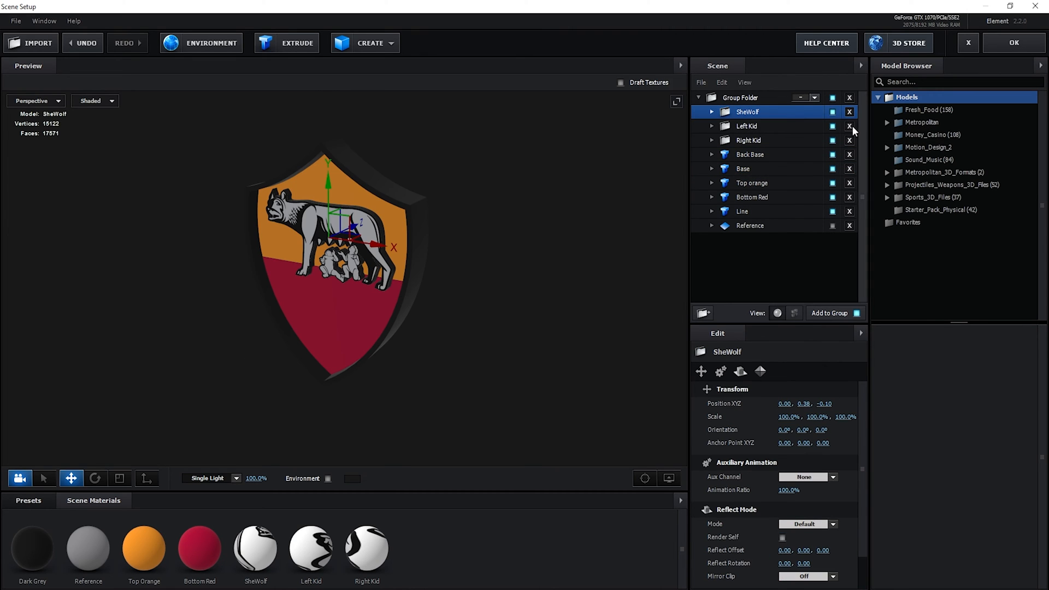
left_click(753, 126, "ctrl")
left_click(745, 141, "ctrl")
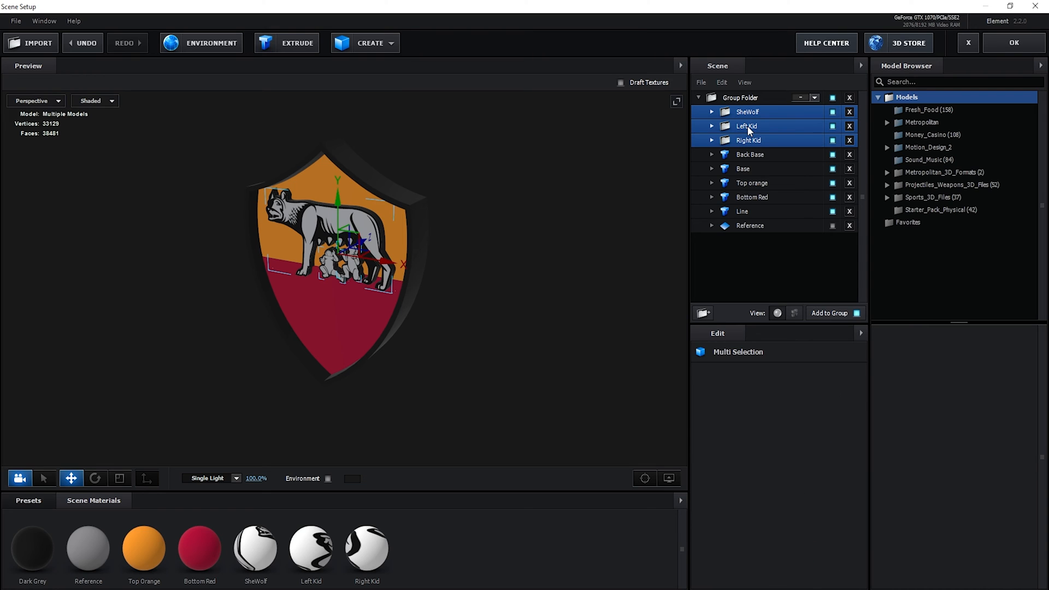
left_click_drag(747, 125, 759, 277)
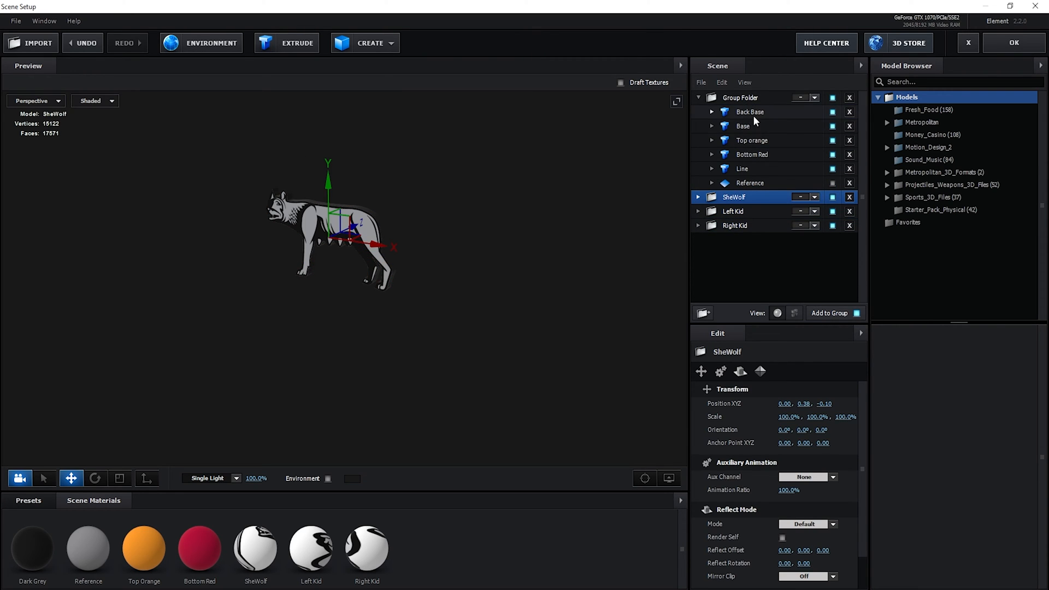
Rename the Group Folder holding the shield parts as Base.
double_click(749, 99)
type("Base")
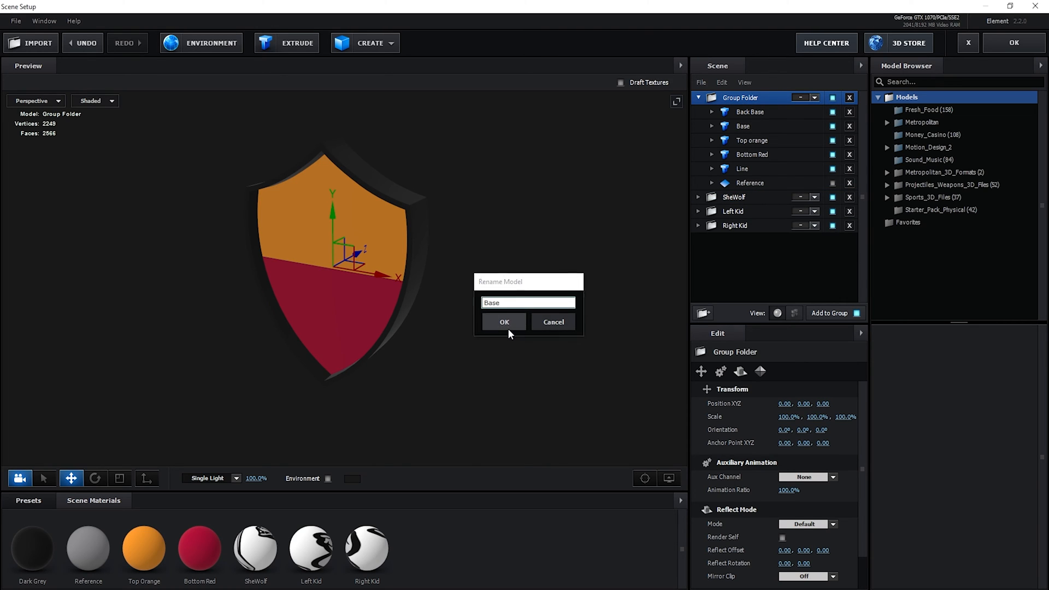
left_click(507, 328)
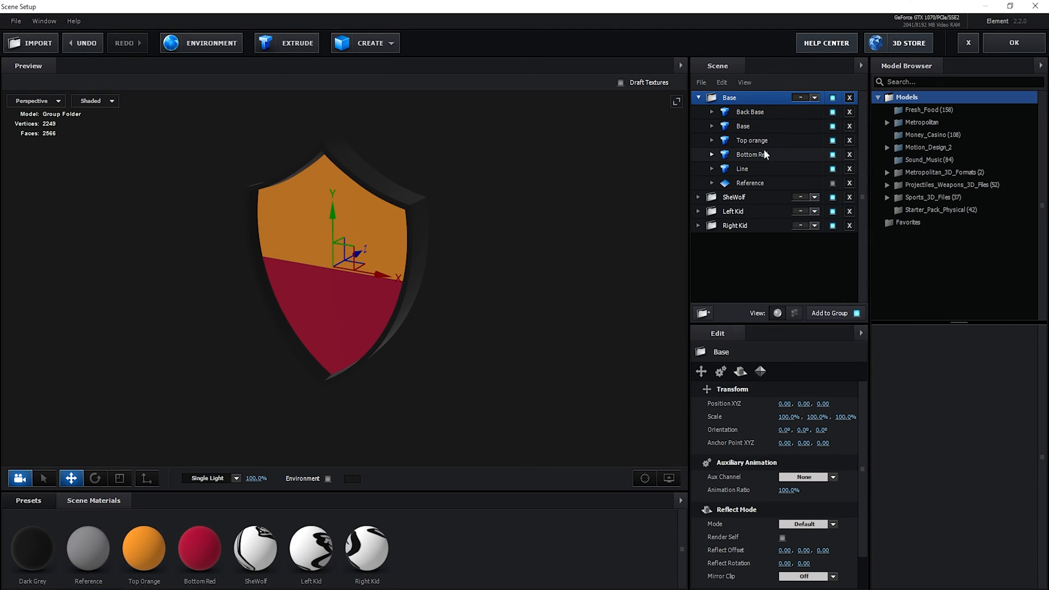
Assign the Base folder to group 1, SheWolf to group 2, Left Kid to group 3 and Right Kid to group 4.
left_click(800, 98)
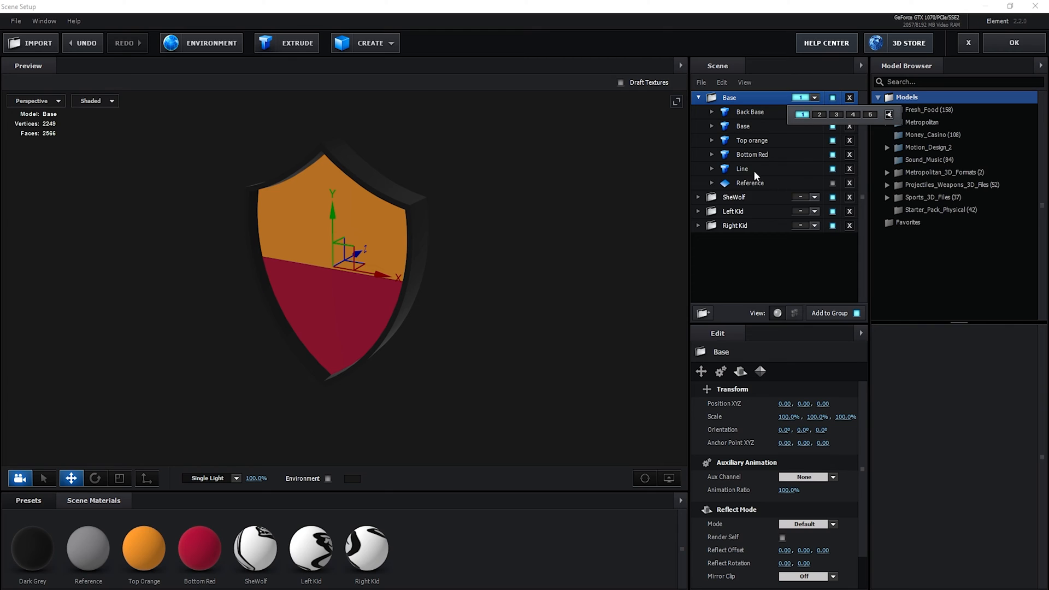
left_click(813, 197)
left_click(801, 213)
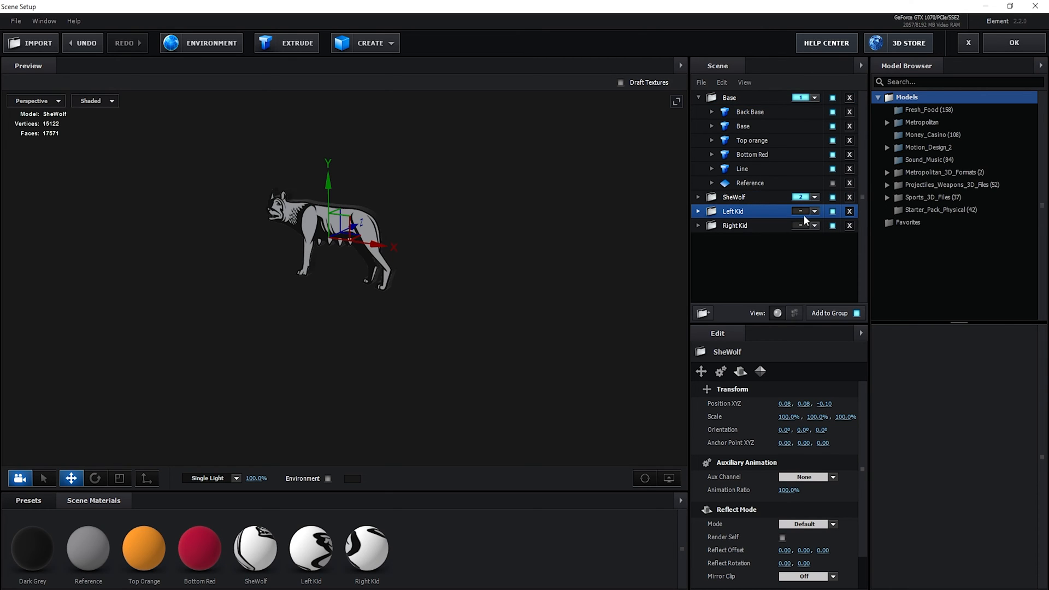
left_click(811, 226)
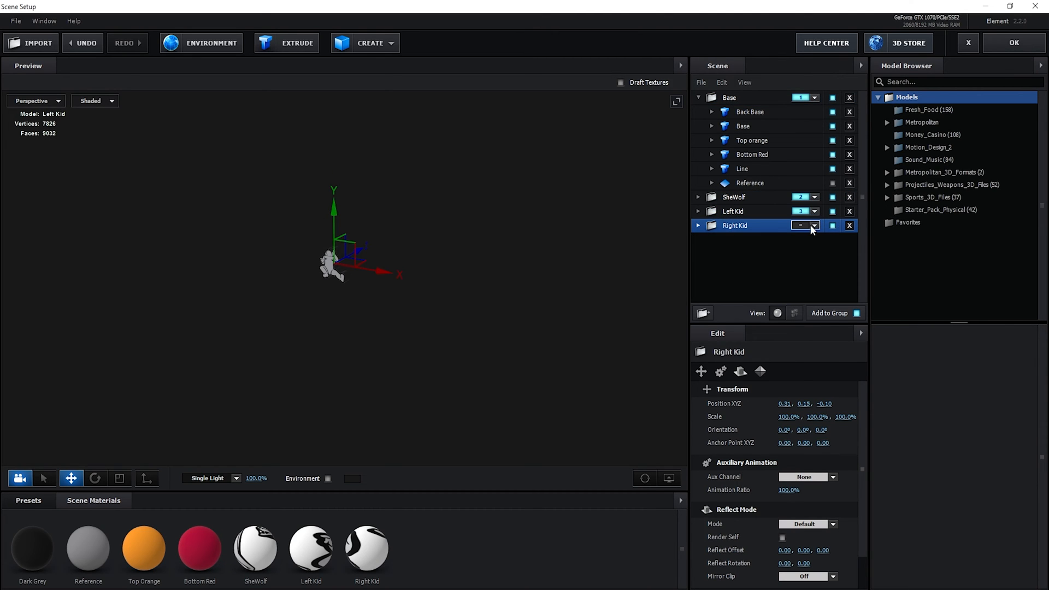
left_click(866, 241)
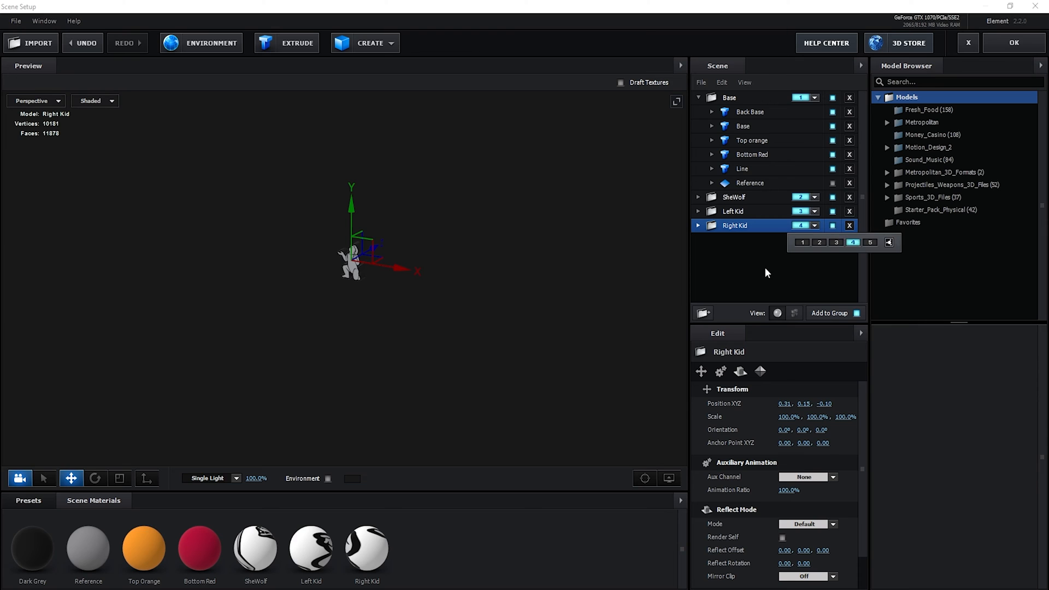
left_click(733, 213)
left_click(743, 199)
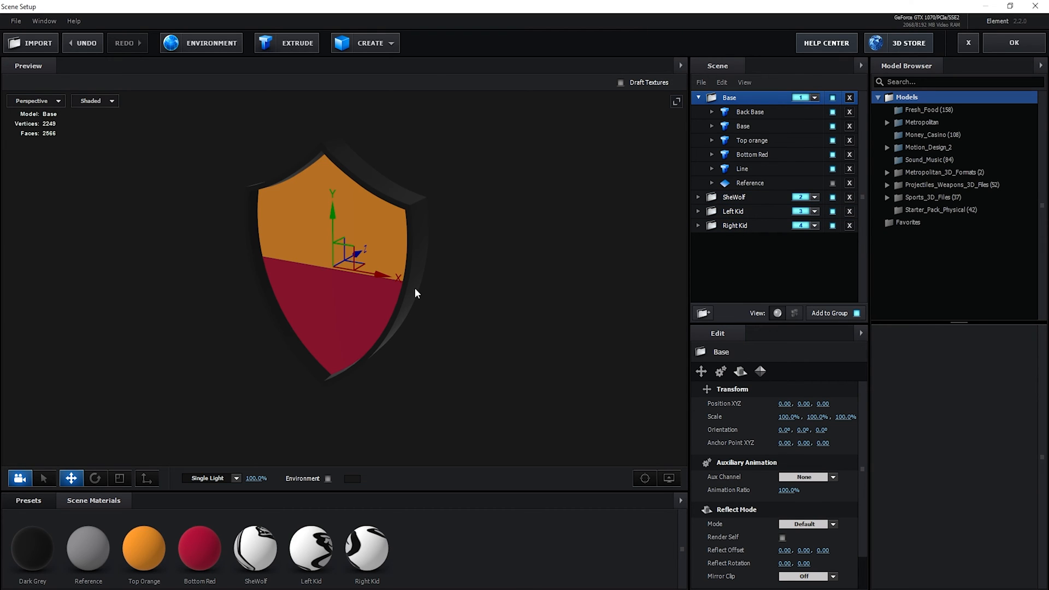
Scale the Line between the orange and red fills along its Y axis to adjust its thickness.
scroll(597, 316, "up", 5)
mouse_move(555, 306)
left_mouse_down()
mouse_move(597, 313)
mouse_move(574, 314)
left_mouse_up()
left_click(743, 170)
left_click_drag(600, 277, 548, 258)
key("r")
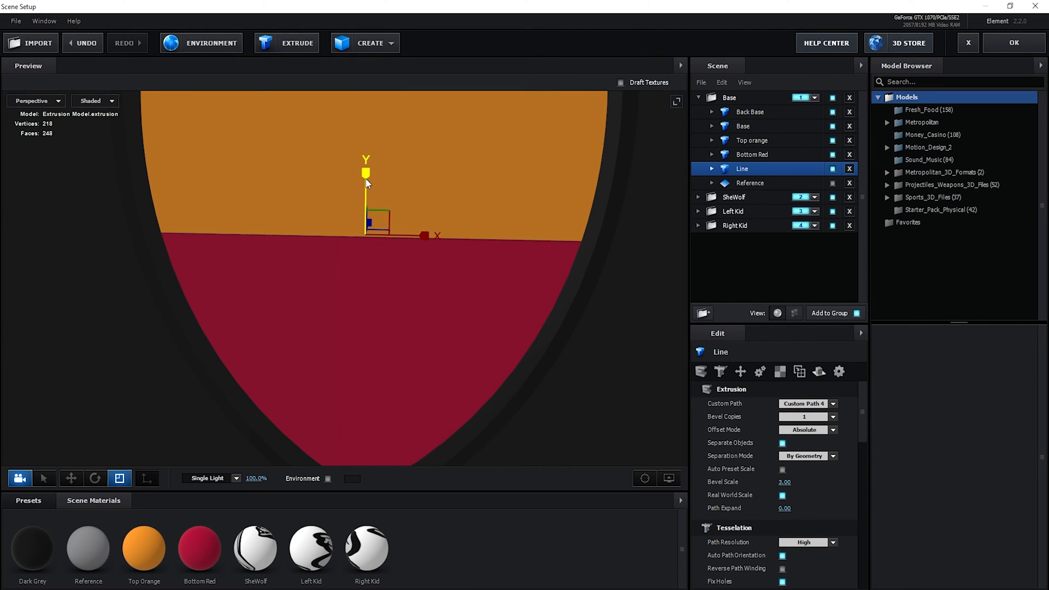
left_click_drag(367, 180, 366, 178)
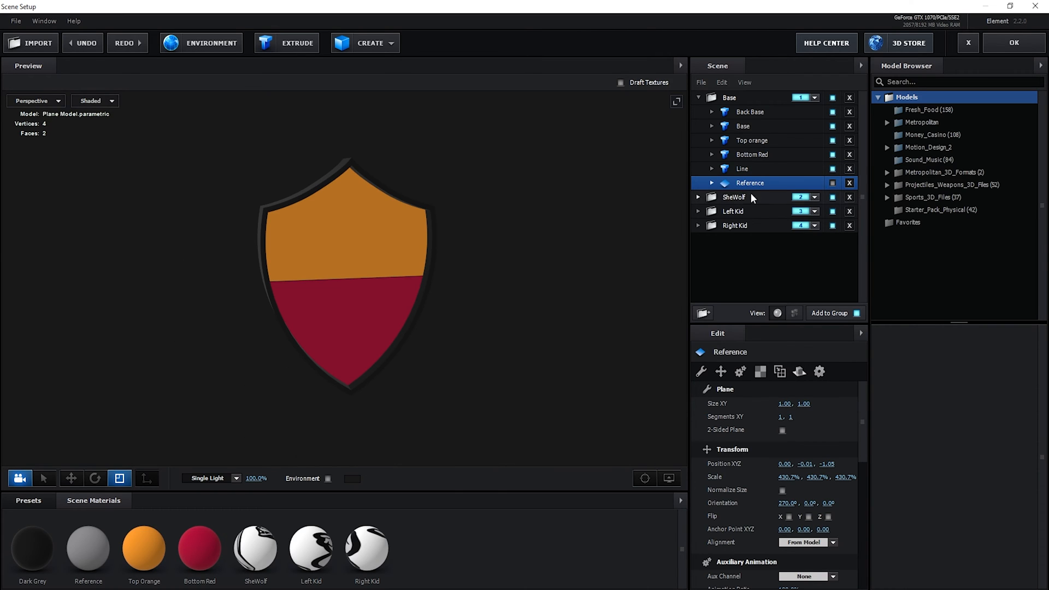
Move the Reference plane out of the Base folder, remove its group assignment, and apply the scene.
left_click_drag(745, 184, 797, 304)
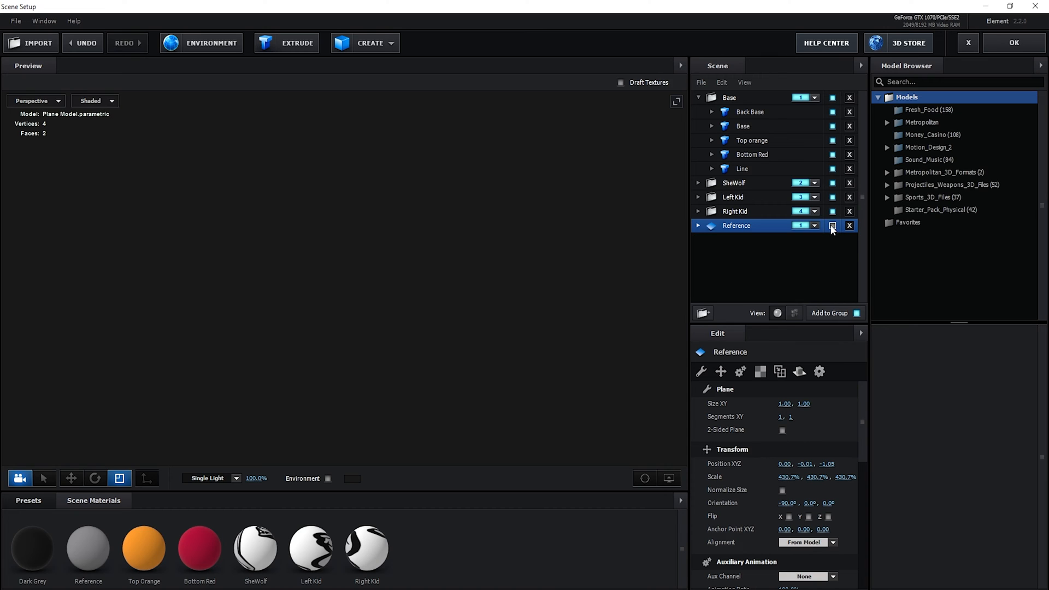
left_click(806, 226)
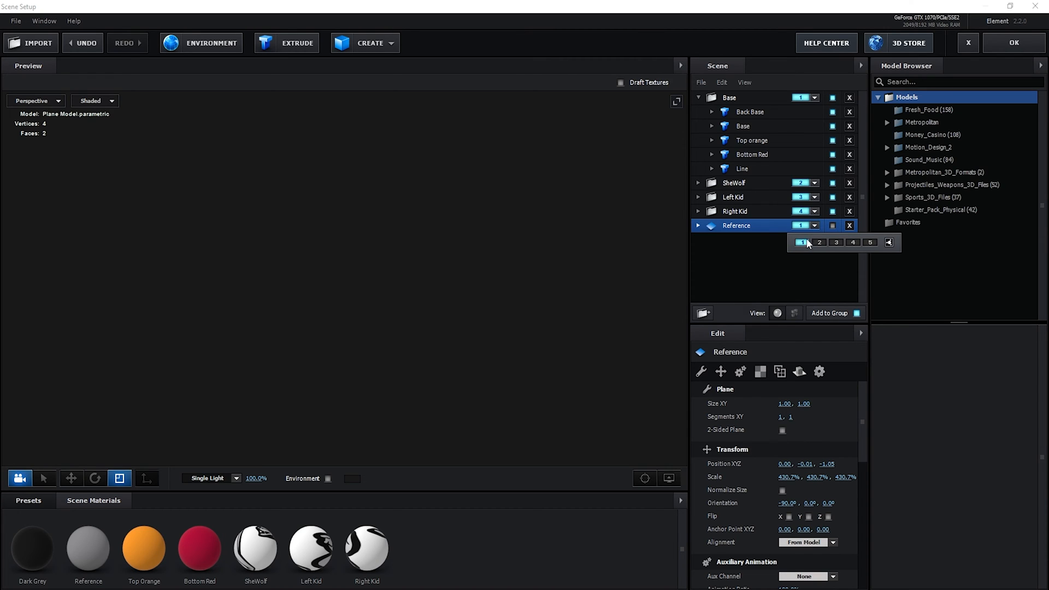
left_click(784, 271)
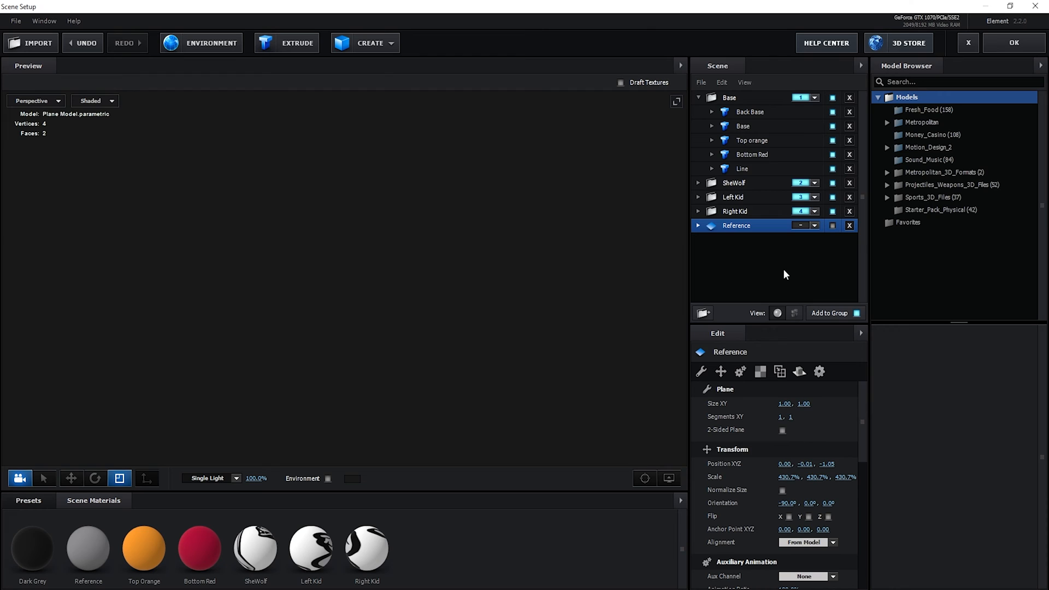
left_click(809, 225)
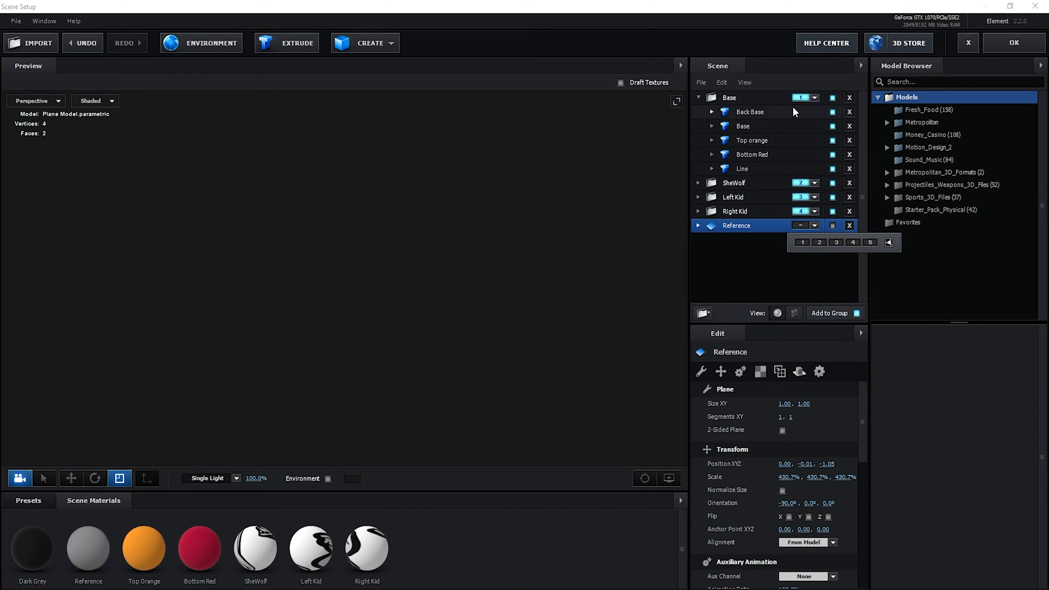
left_click(789, 247)
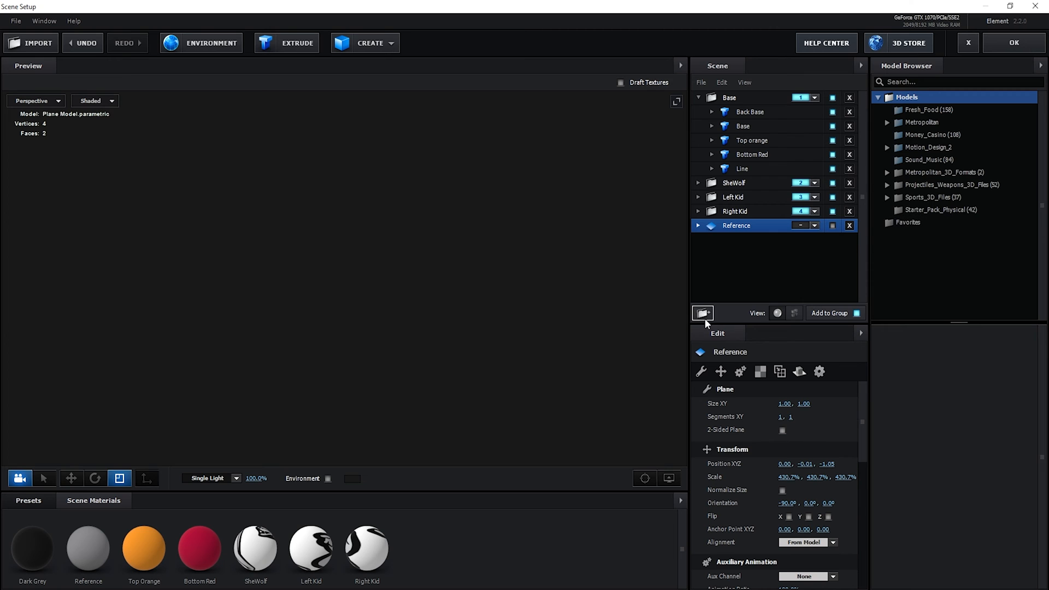
left_click(996, 41)
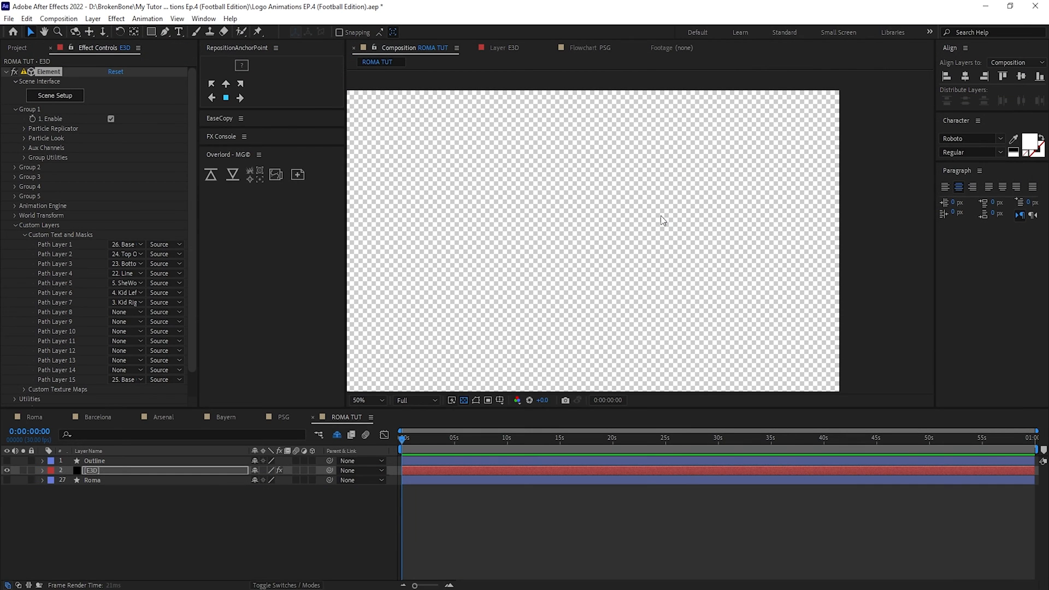
Add a two-node camera based on the 15mm preset with a 10 mm focal length, and view the composition through the active camera.
left_click(93, 18)
mouse_move(114, 32)
left_click(285, 69)
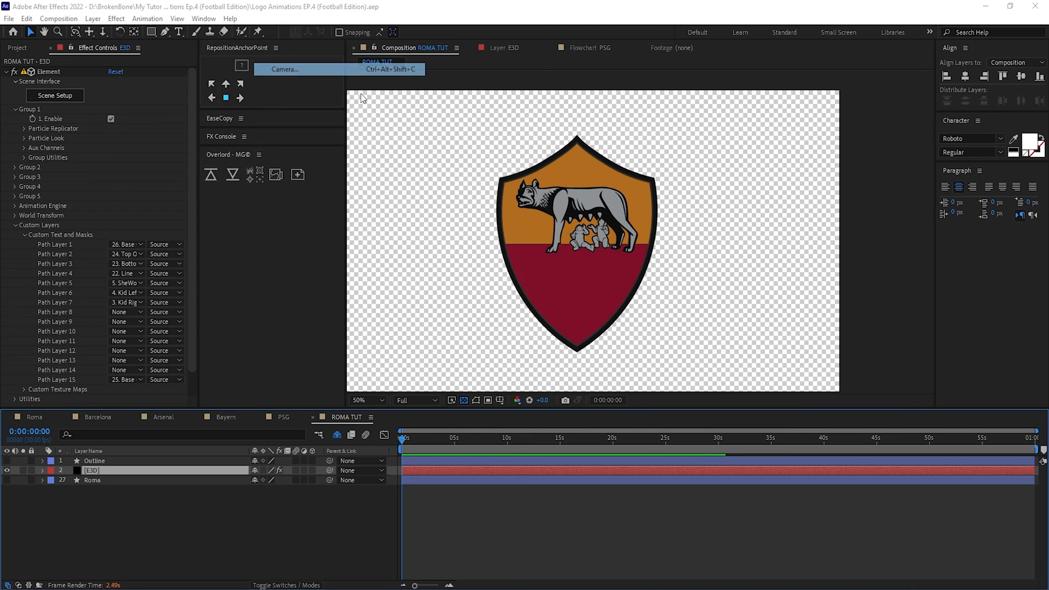
left_click(238, 64)
left_click(257, 92)
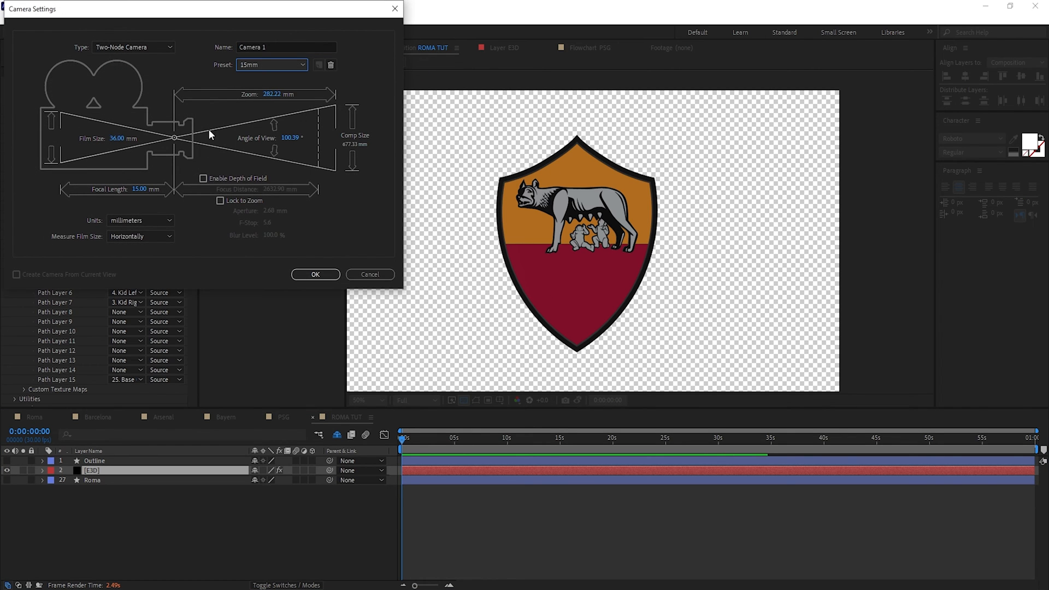
left_click(139, 189)
type("10")
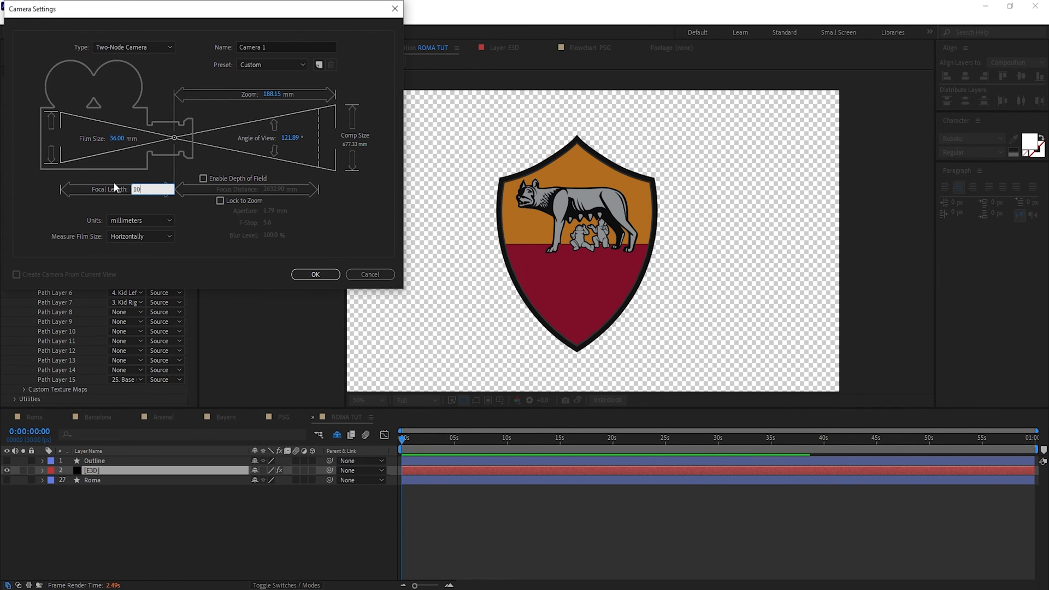
left_click(114, 185)
left_click(330, 277)
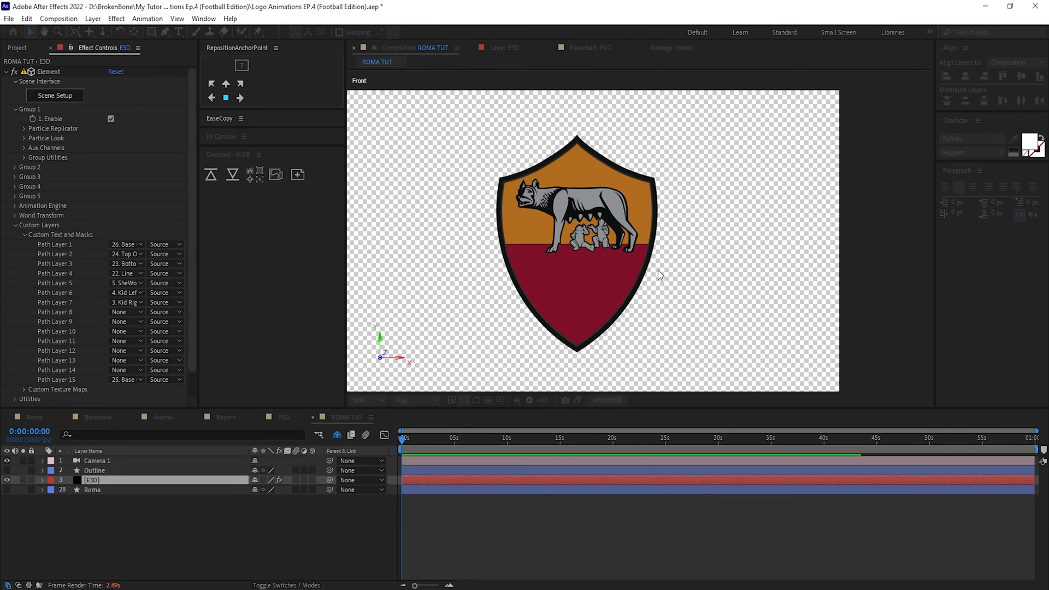
left_click(855, 401)
left_click(864, 200)
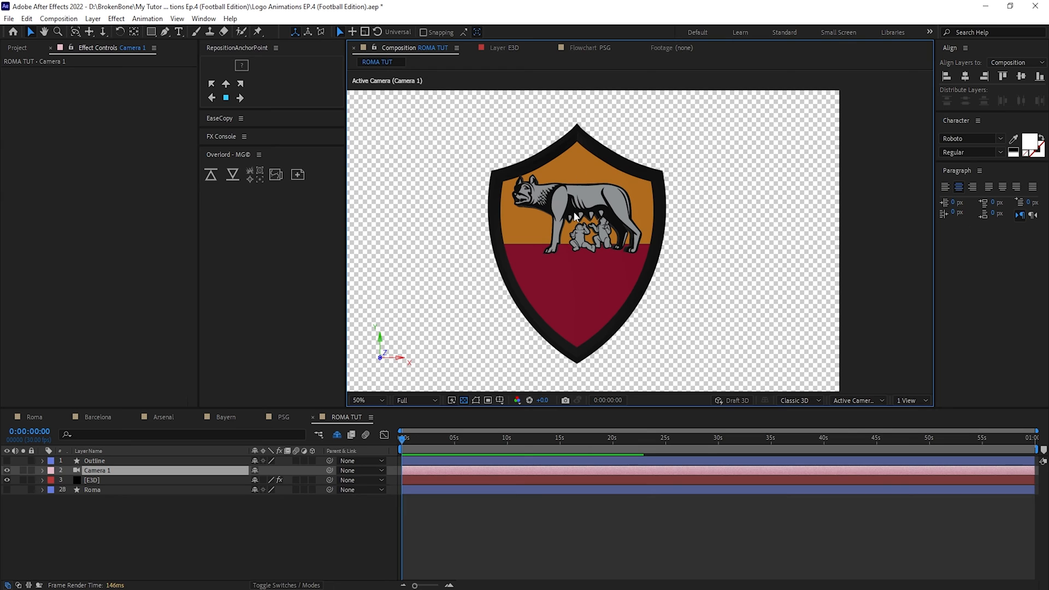
Orbit around the camera's point of interest to inspect the 3D shield.
key("c")
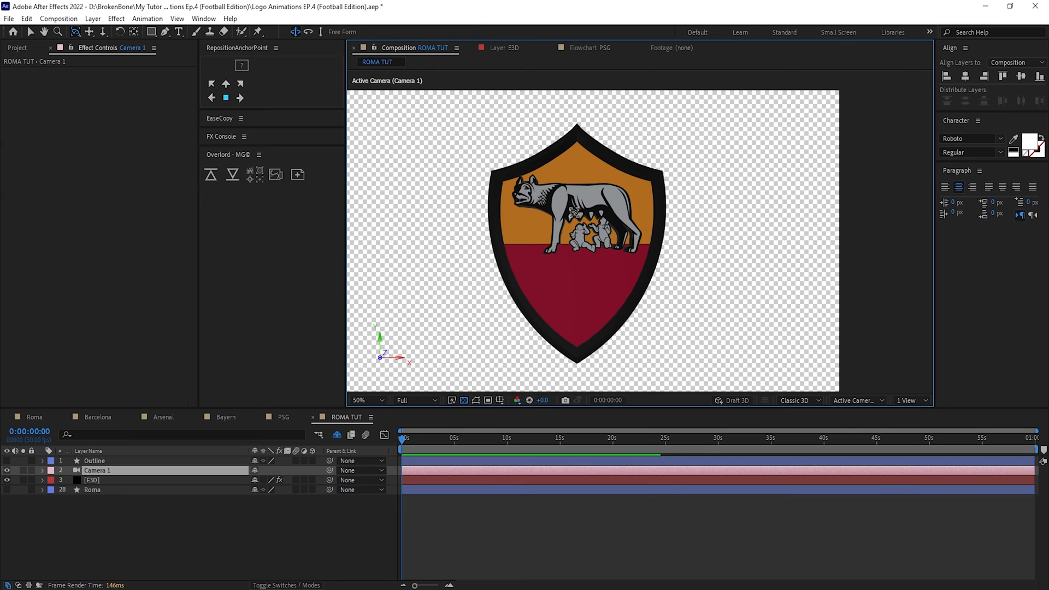
left_click(76, 31)
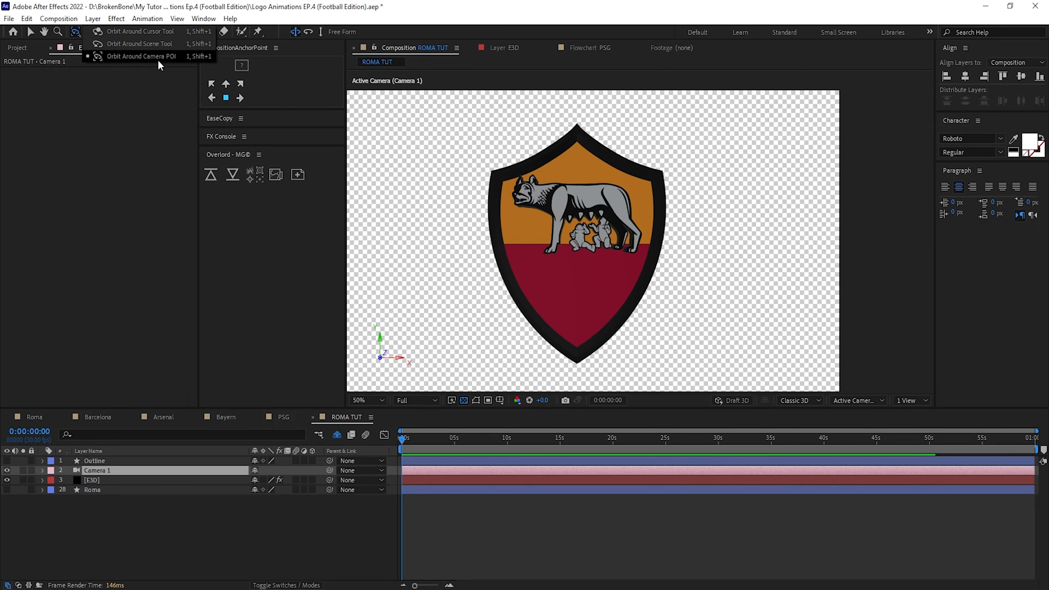
left_click(174, 56)
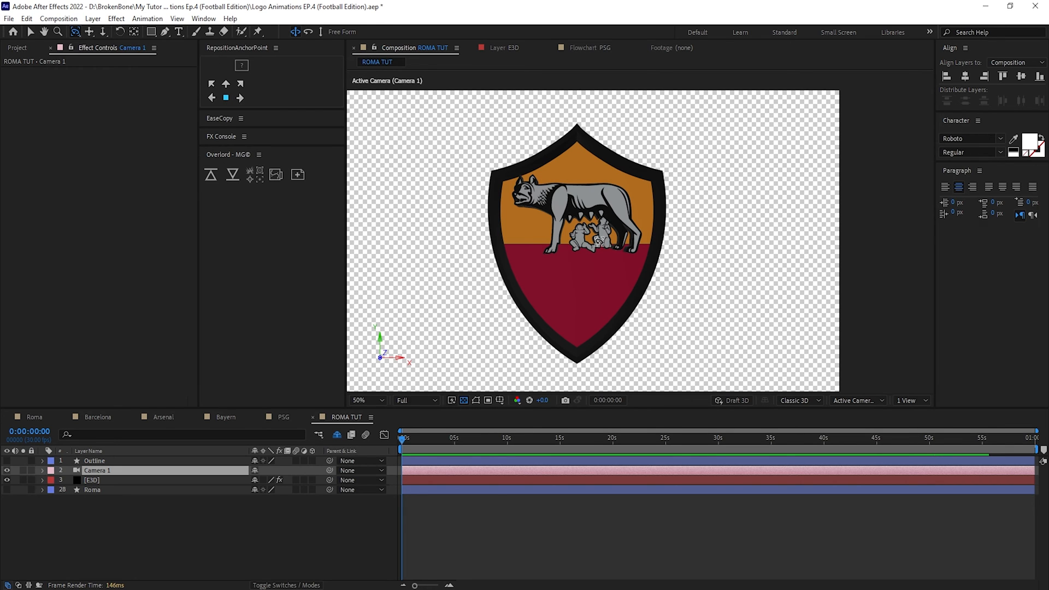
mouse_move(599, 242)
left_mouse_down()
mouse_move(665, 252)
mouse_move(471, 229)
mouse_move(728, 251)
mouse_move(603, 242)
left_mouse_up()
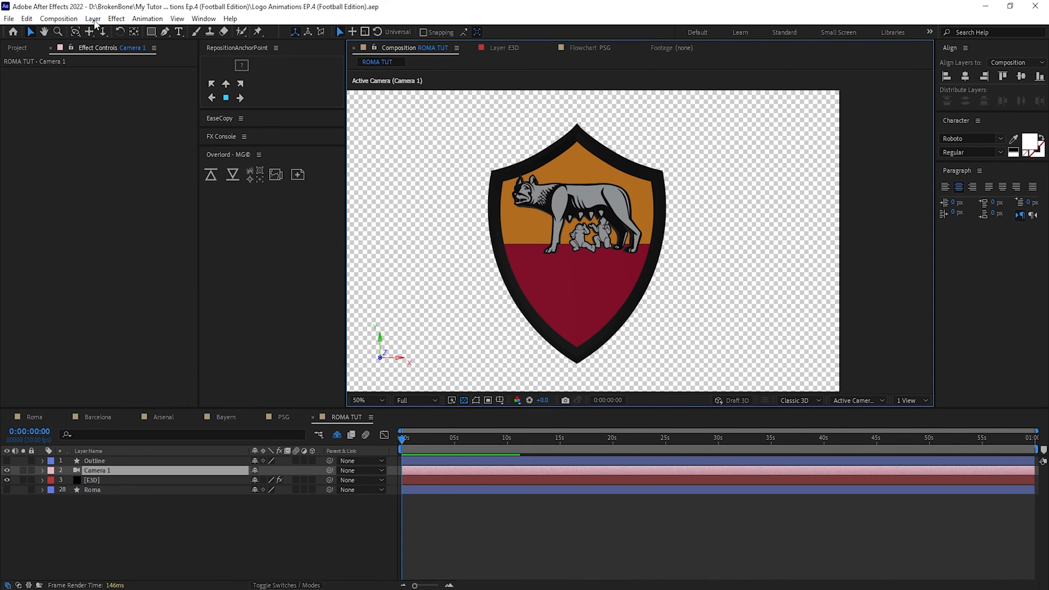
Add an ambient light at 100% intensity to the composition.
left_click(93, 20)
mouse_move(135, 33)
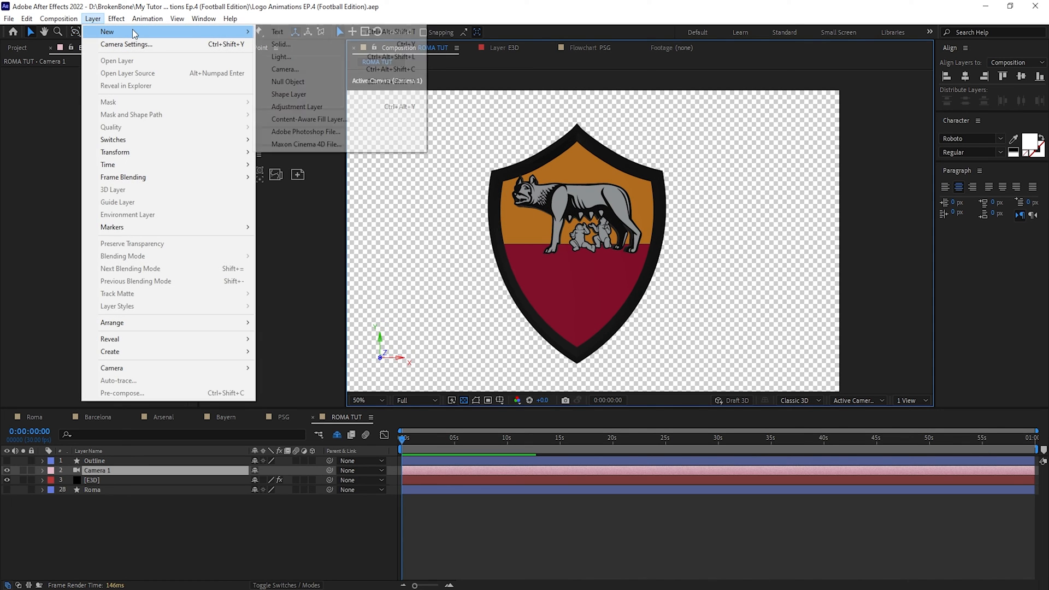
left_click(335, 62)
left_click(814, 264)
left_click(814, 312)
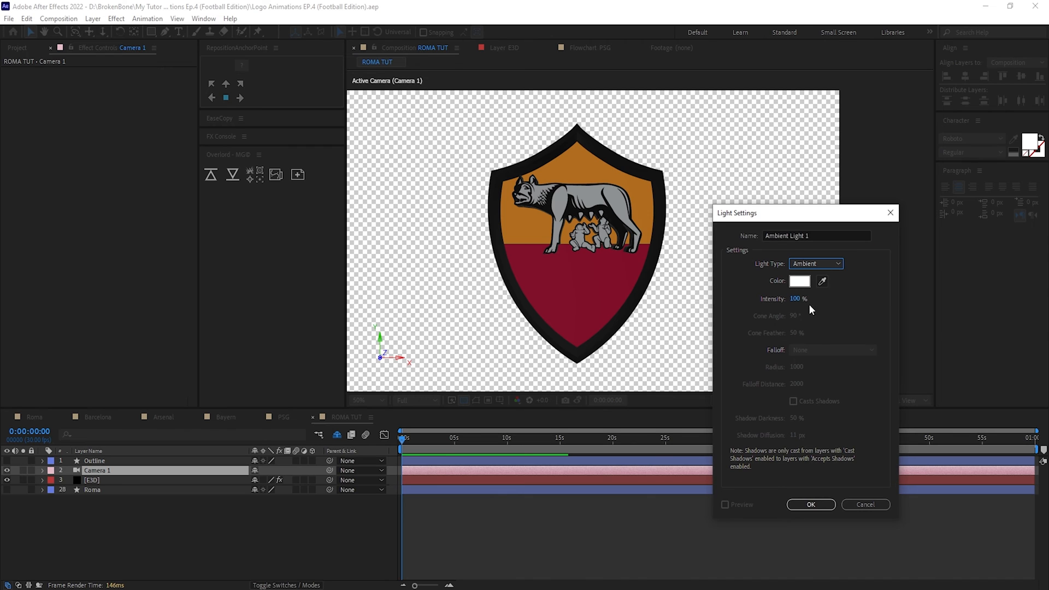
left_click(811, 504)
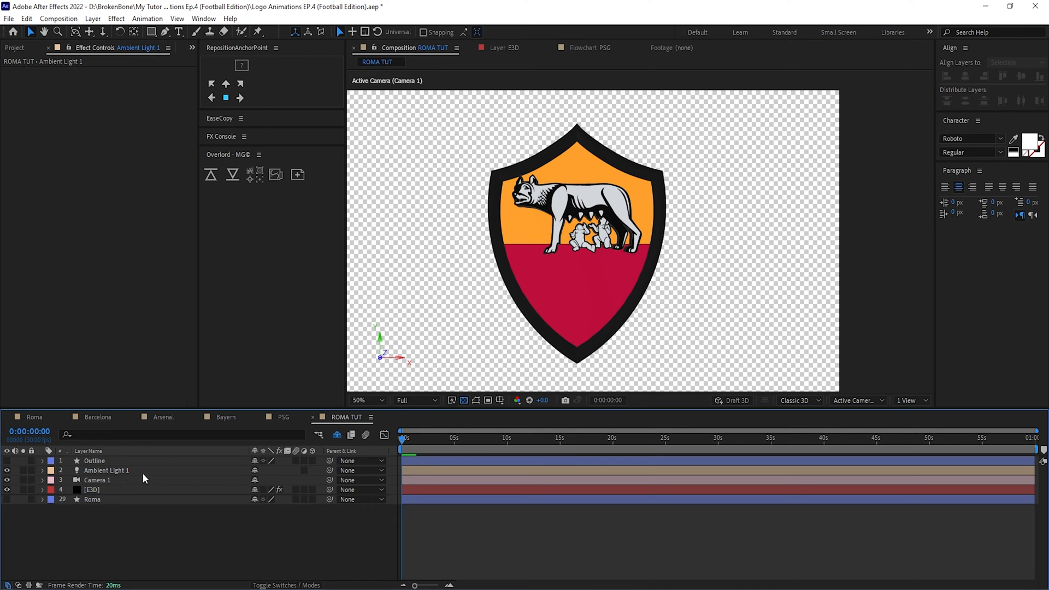
Enable ambient occlusion in the render settings of the E3D layer's Element effect and set its mode to Ray-Traced.
left_click(123, 490)
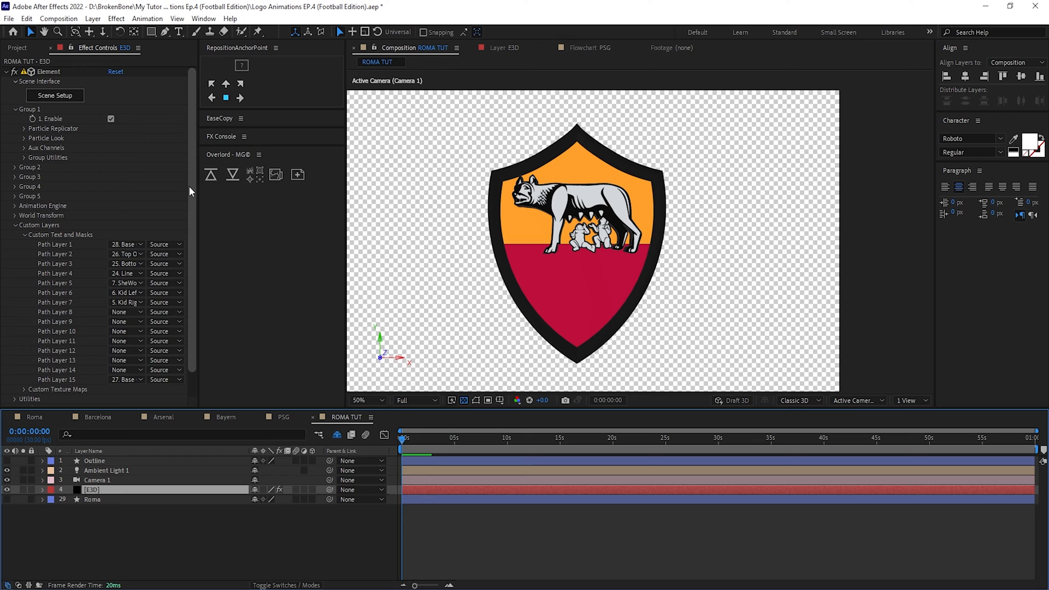
scroll(99, 328, "down", 1)
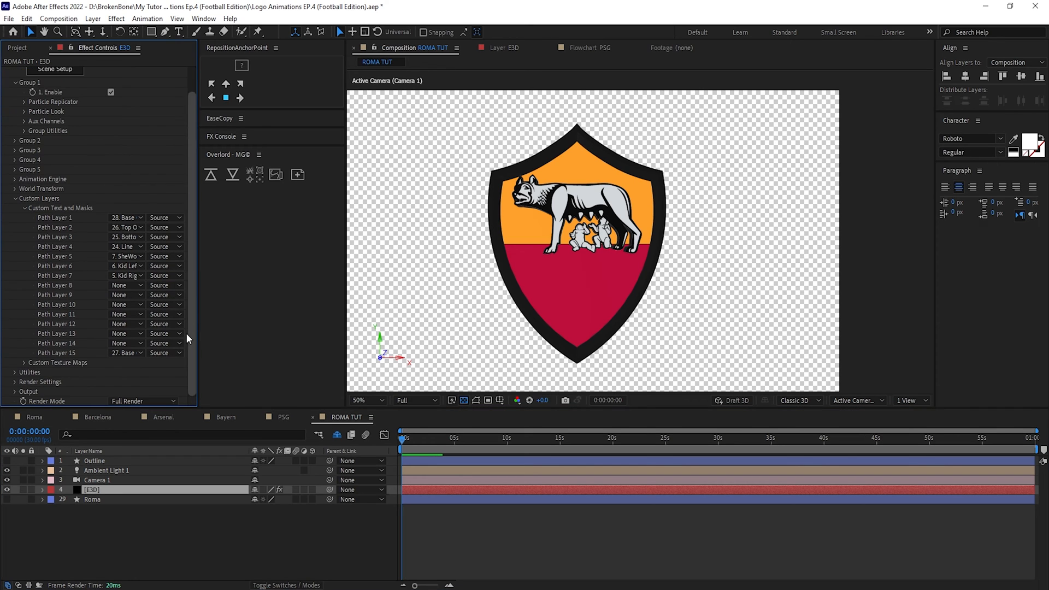
left_click(15, 383)
scroll(33, 372, "down", 4)
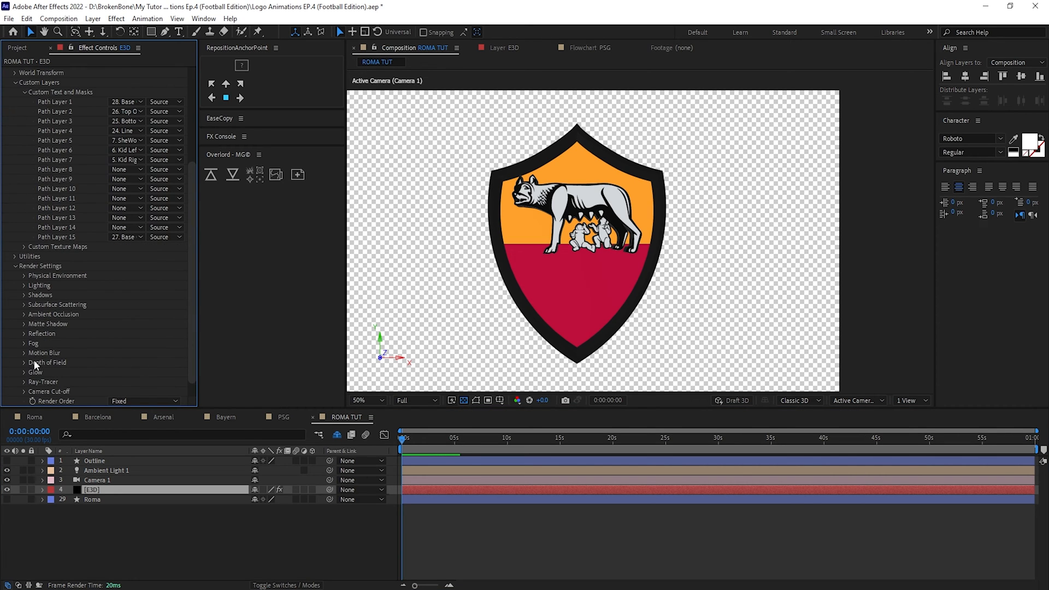
left_click(24, 315)
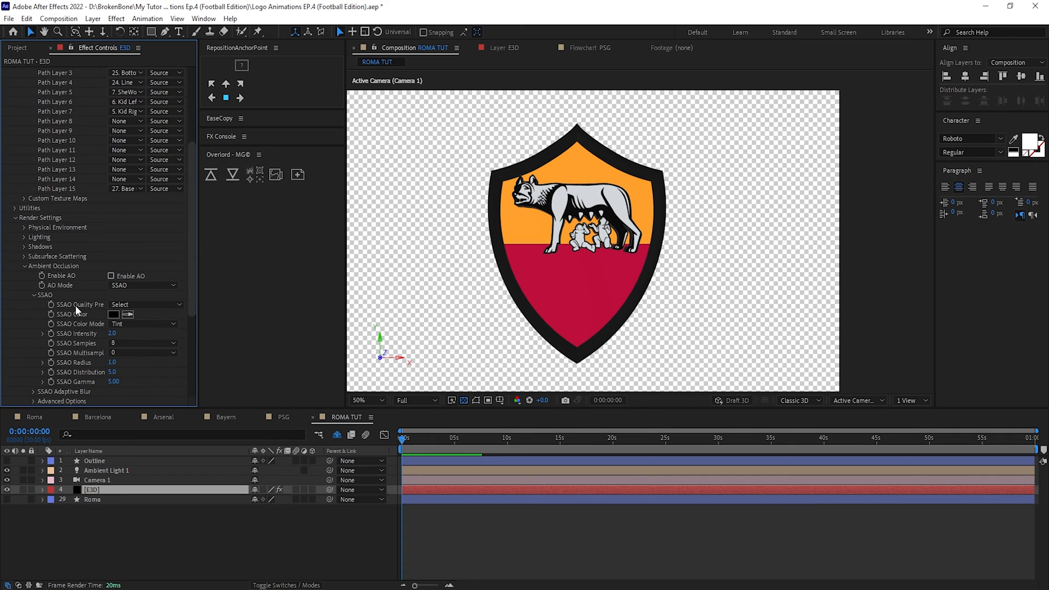
scroll(85, 300, "down", 2)
left_click(111, 276)
left_click(134, 285)
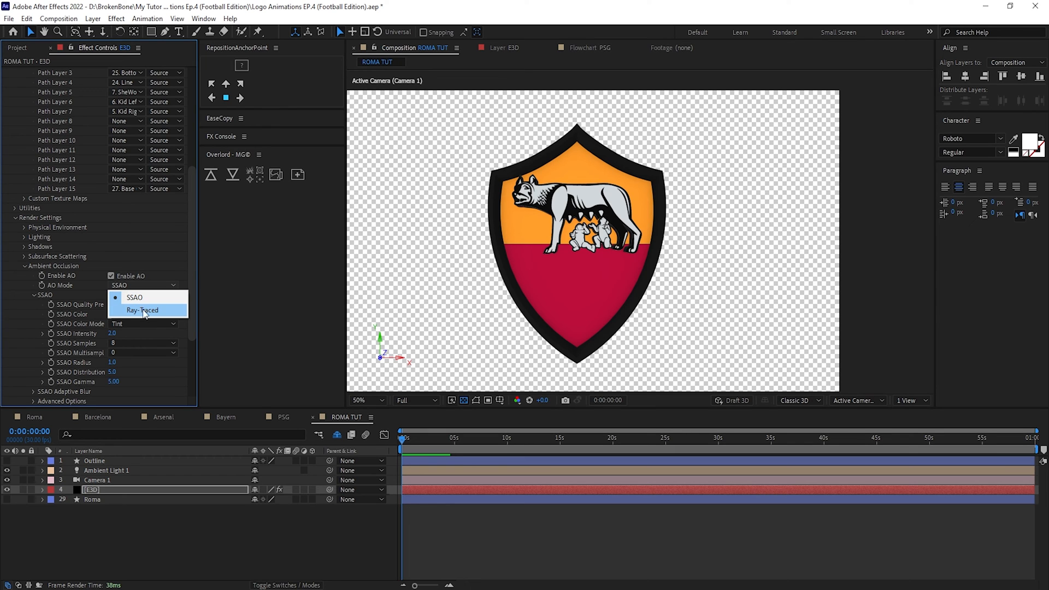
left_click(142, 310)
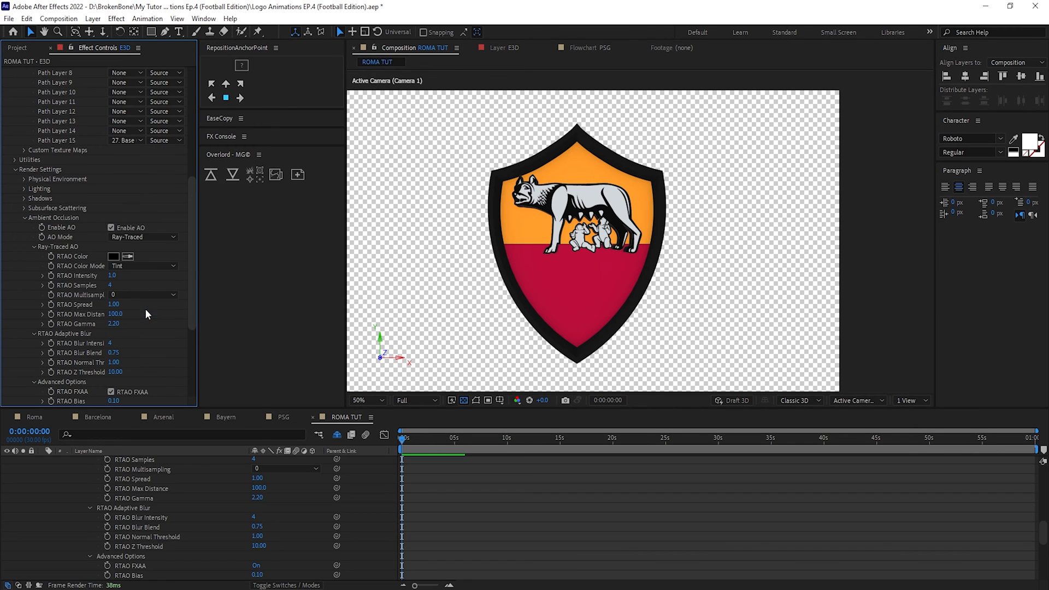
Set the RTAO intensity to 0.7 and check the shading on the shield.
left_click(116, 276)
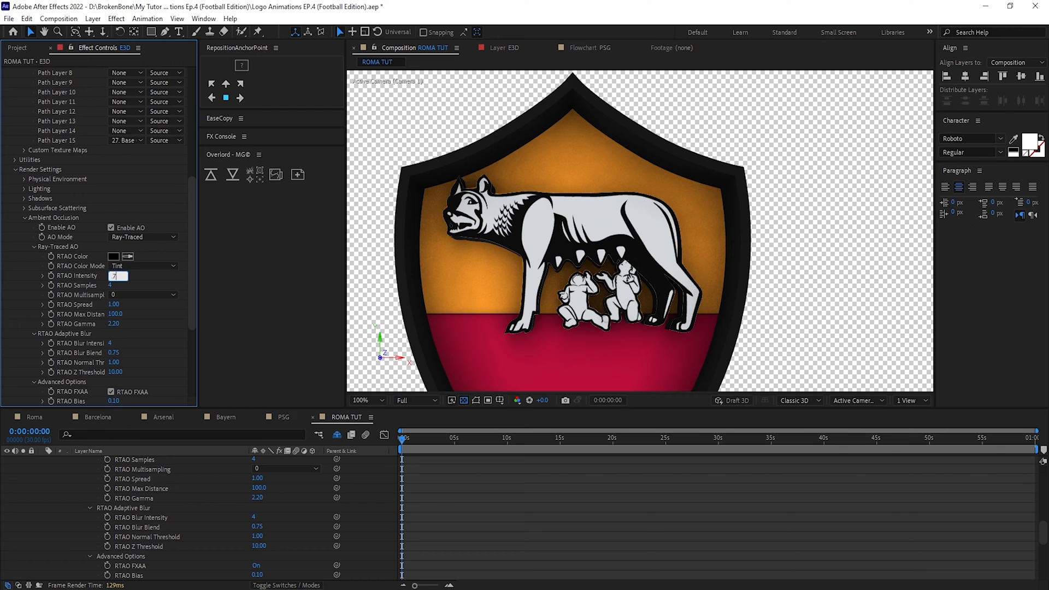
key("Return")
left_click_drag(703, 292, 681, 211)
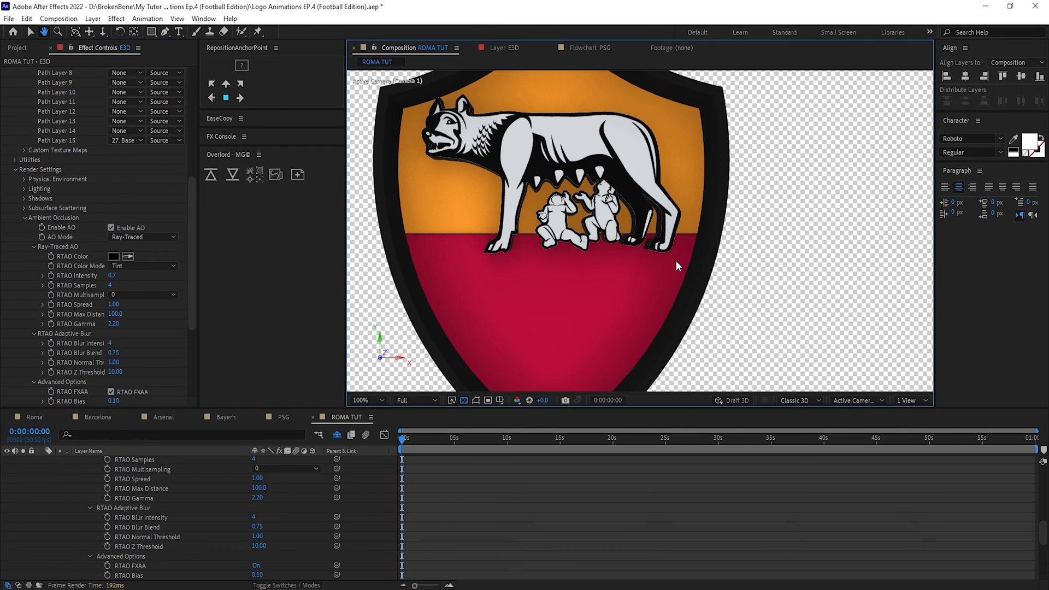
Set the Element effect's render mode to Preview.
scroll(98, 273, "down", 5)
left_click(142, 401)
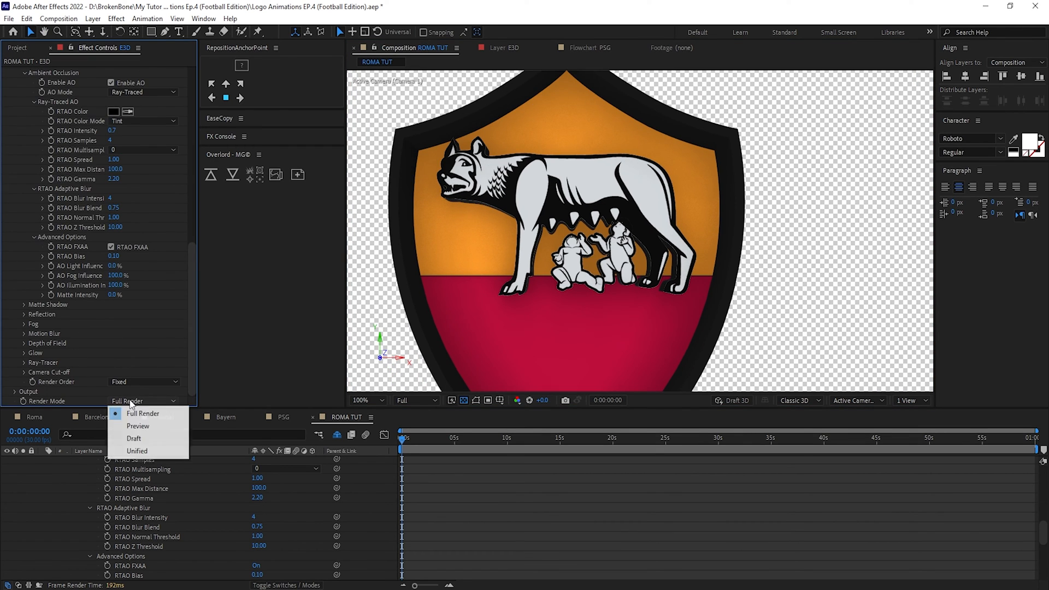
left_click(137, 427)
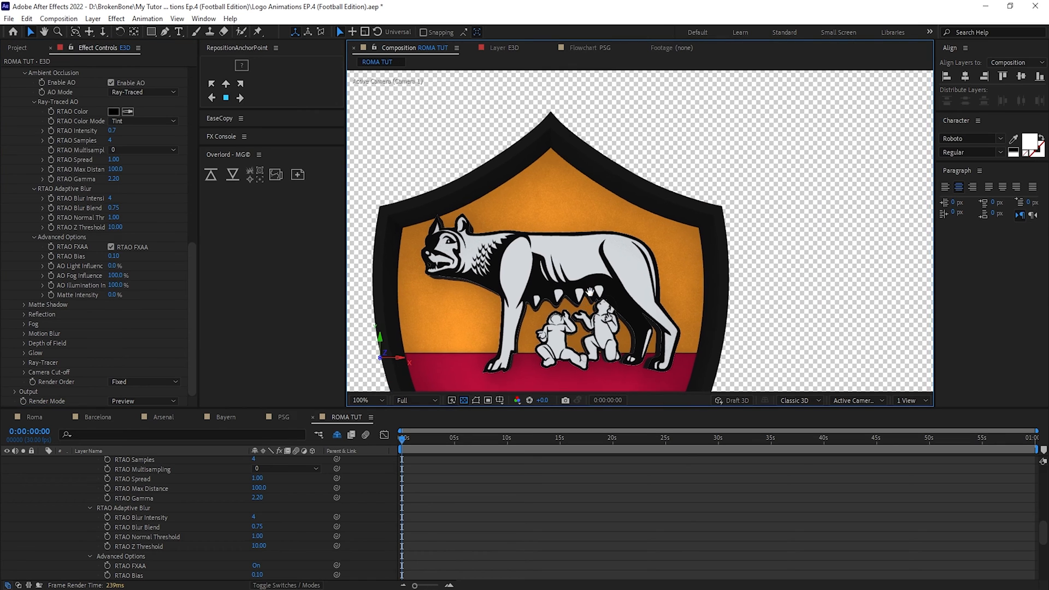
scroll(612, 281, "down", 2)
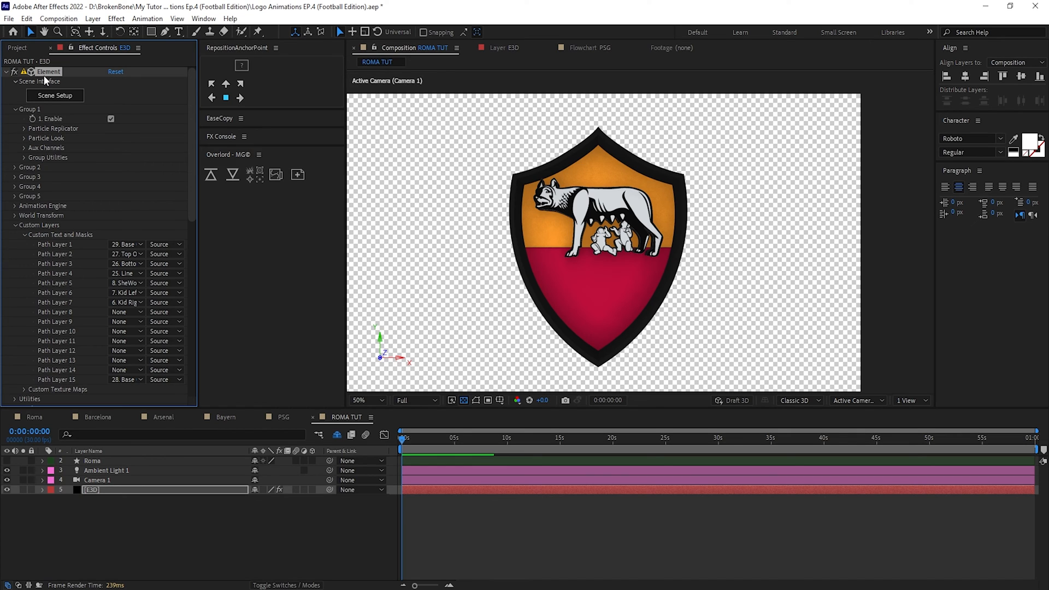
Duplicate the Element effect on the E3D layer.
left_click(109, 83)
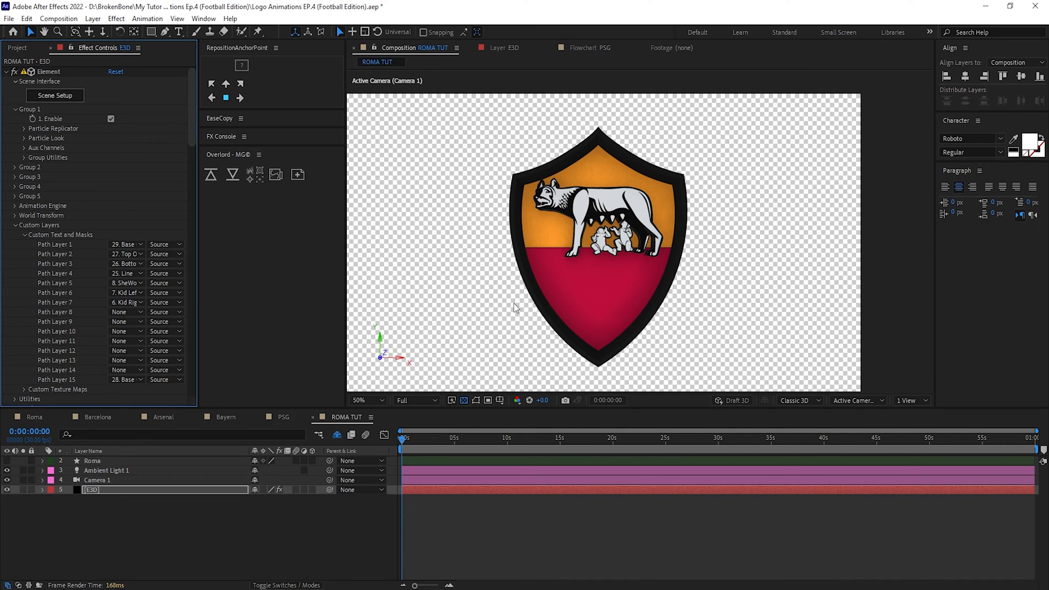
left_click(51, 76)
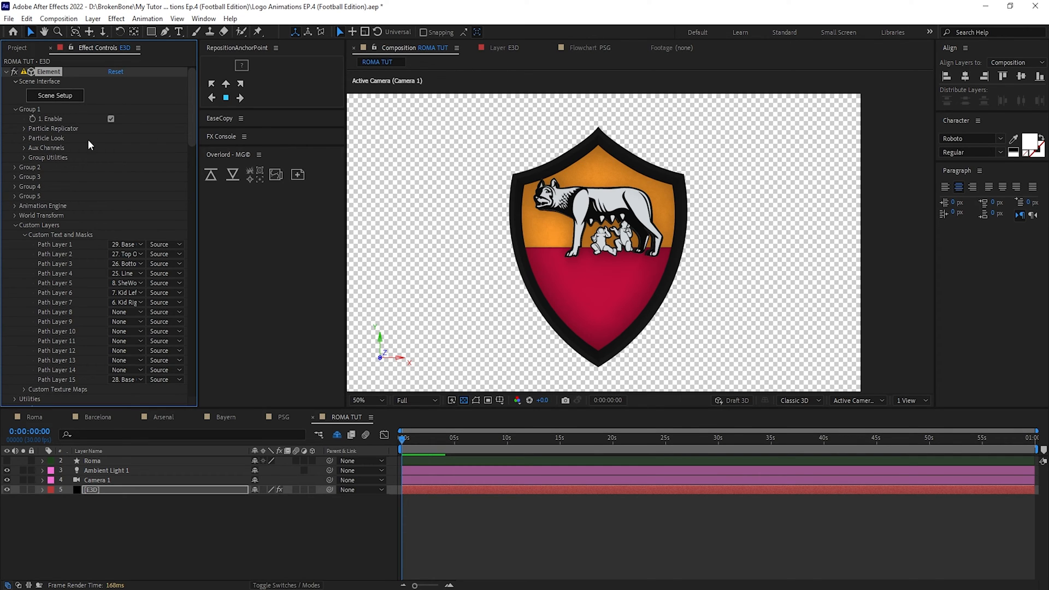
left_click_drag(194, 127, 198, 246)
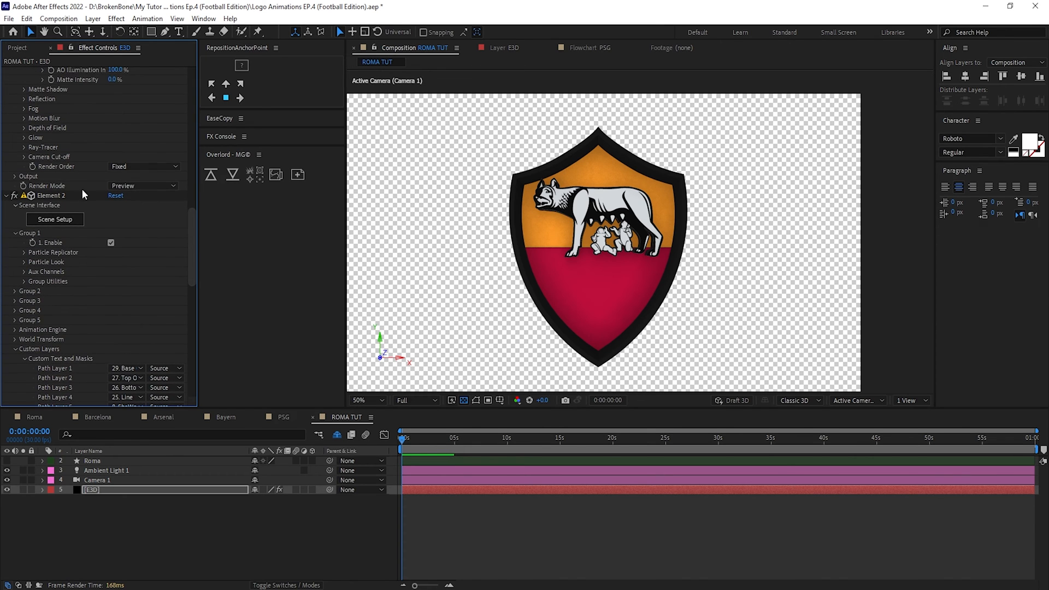
Set the render mode of the first Element effect to Unified.
left_click(146, 191)
left_click(144, 235)
scroll(145, 193, "up", 10)
left_click_drag(194, 245, 193, 106)
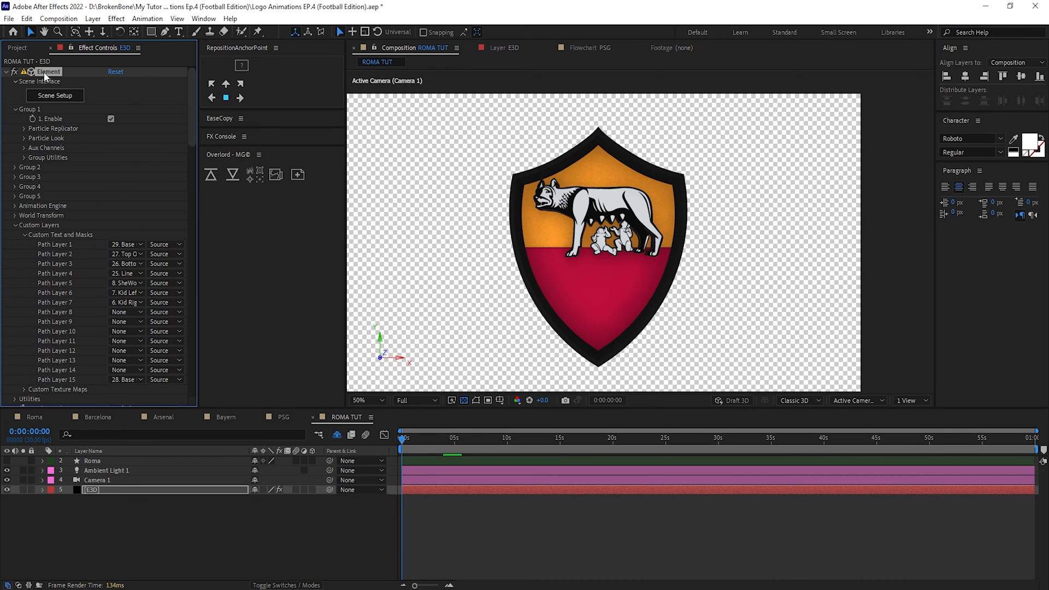
Collapse the first Element effect and rename it Base & Characters.
left_click(5, 72)
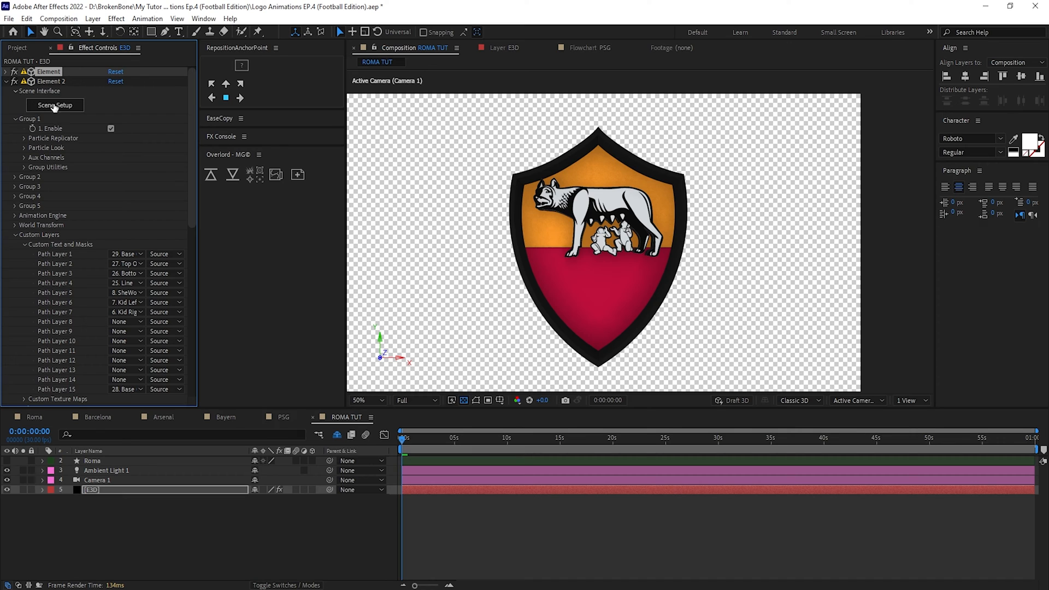
key("Return")
type("Ba")
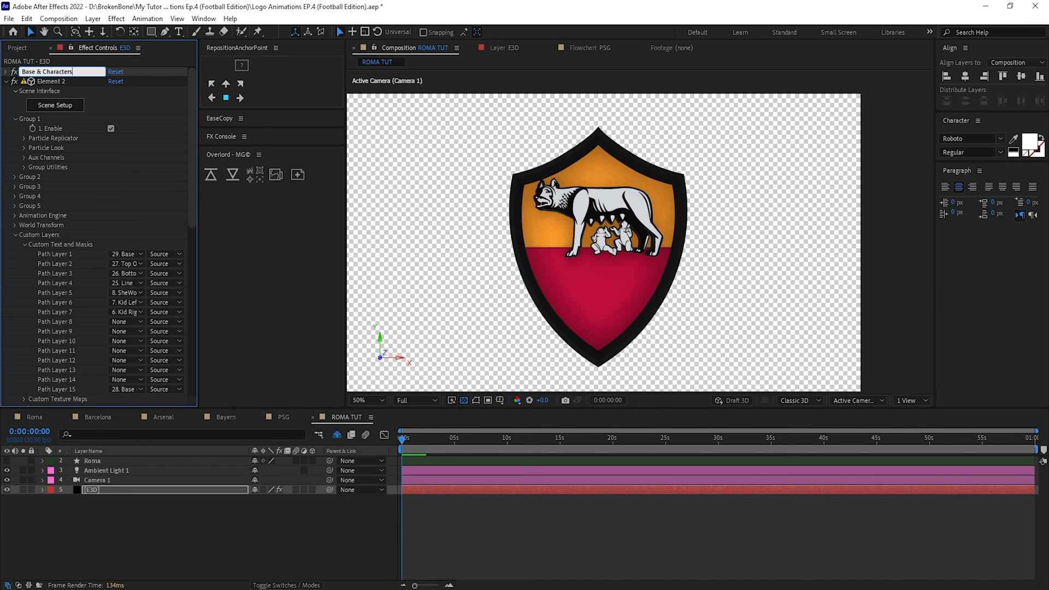
type("se & Characters")
Rename the duplicated Element effect as Roma.
left_click(56, 82)
key("Return")
type("Ro")
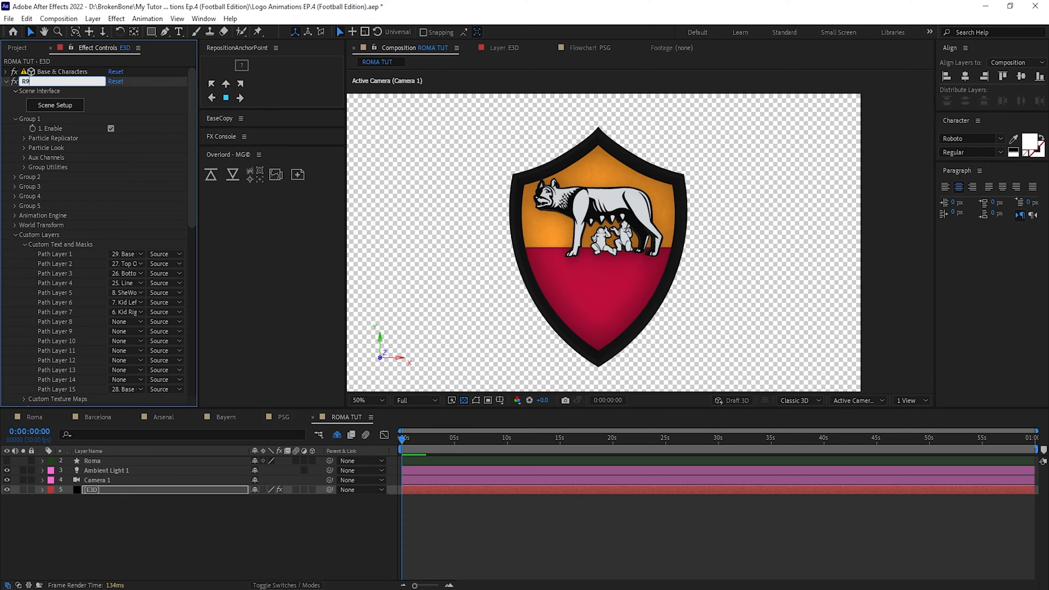
type("ma")
key("Return")
Assign R, R Shadow, O, O Shadow, M, M Shadow, A and A Shadow to Path Layers 8 to 15 of the Roma effect.
scroll(64, 172, "down", 2)
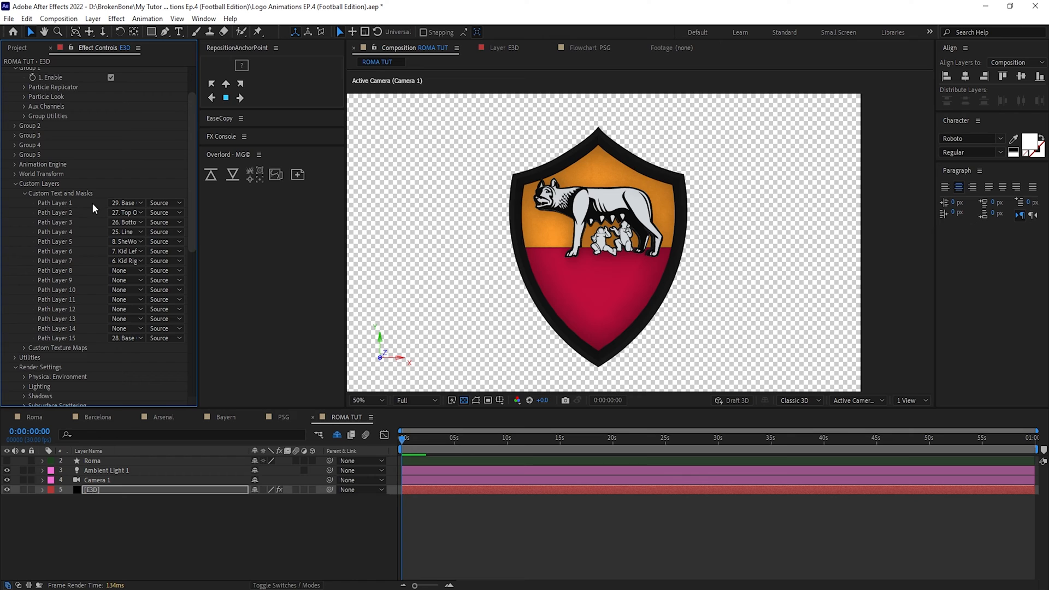
left_click(138, 270)
left_click(159, 332)
left_click(134, 280)
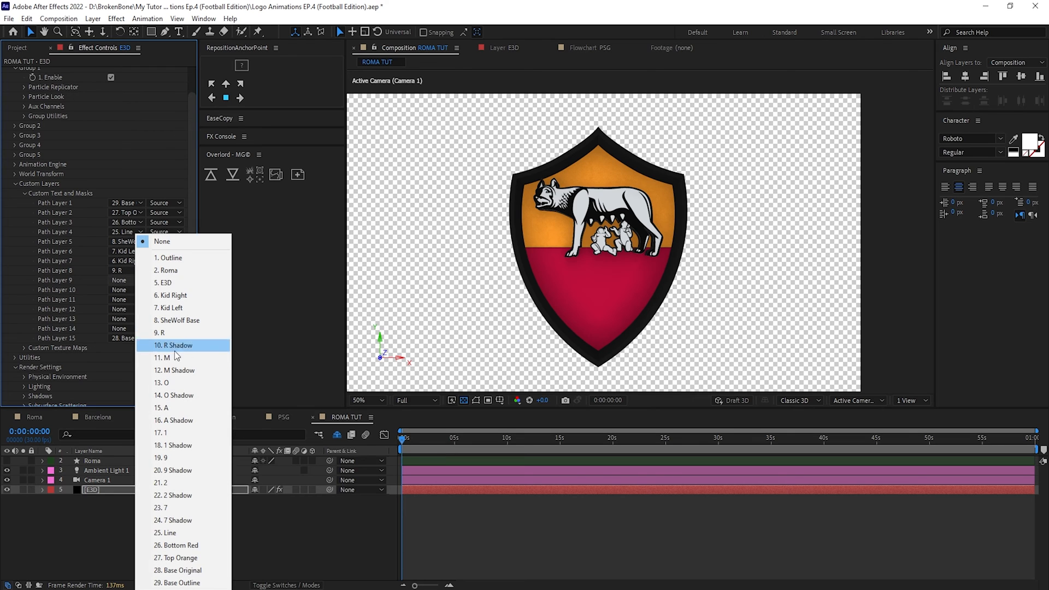
left_click(174, 350)
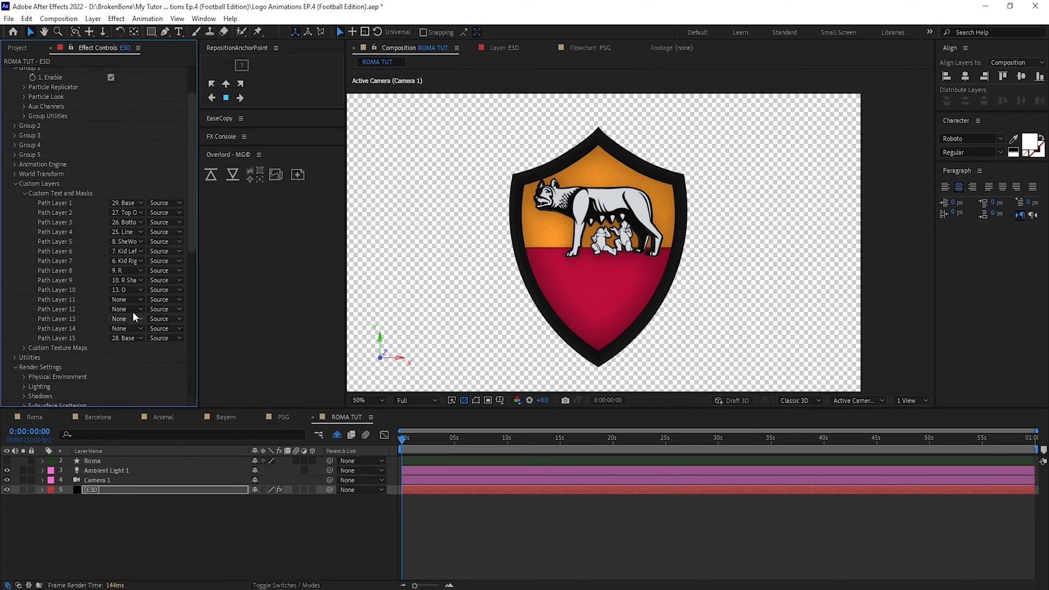
left_click(132, 319)
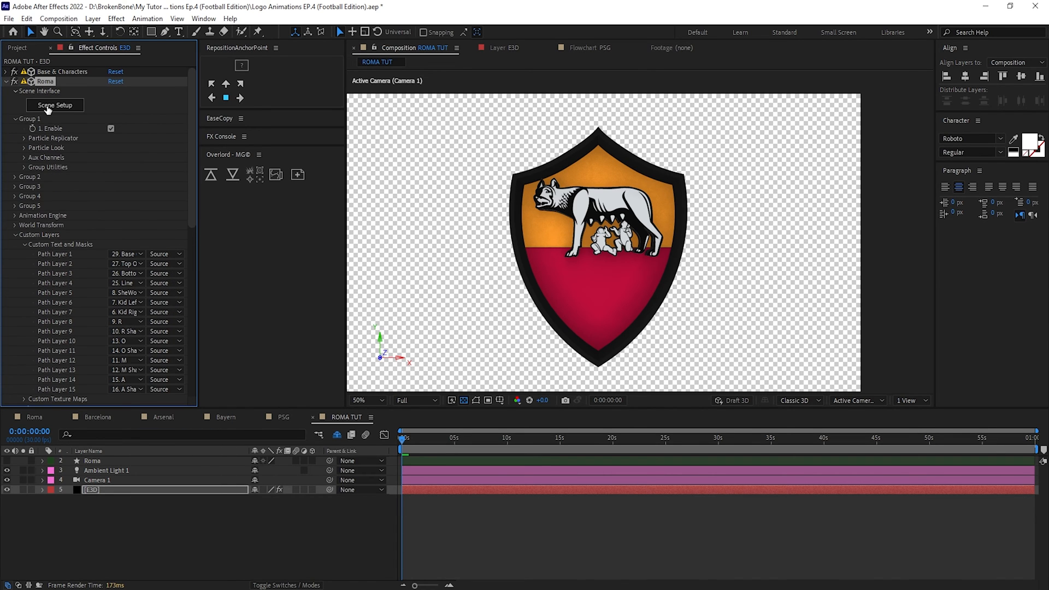
Open the Roma effect's scene setup and delete the SheWolf Outline extrusion and the Left Kid and Right Kid groups.
left_click(55, 106)
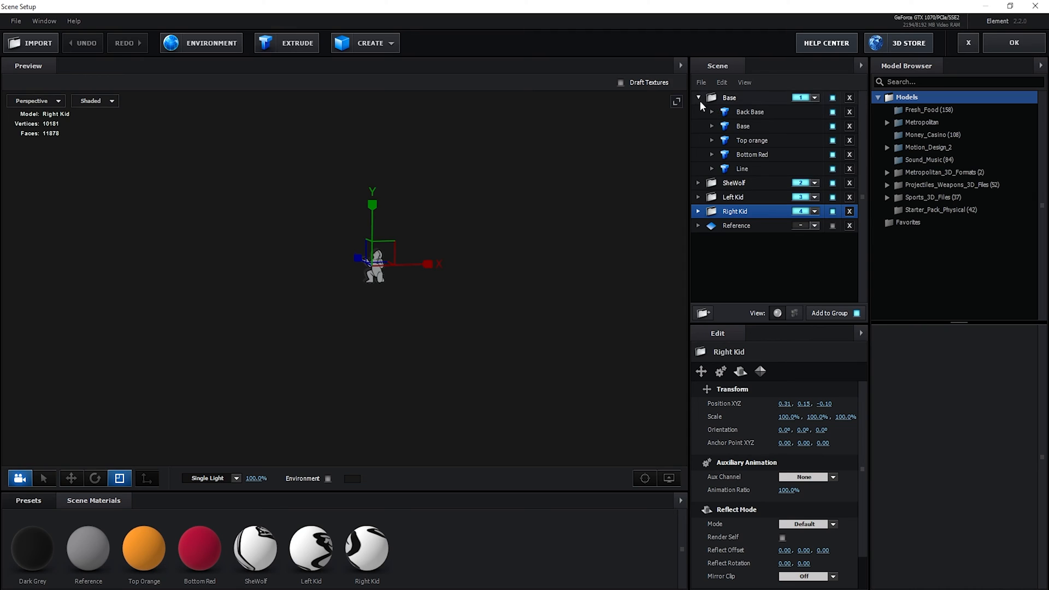
left_click(698, 98)
double_click(726, 113)
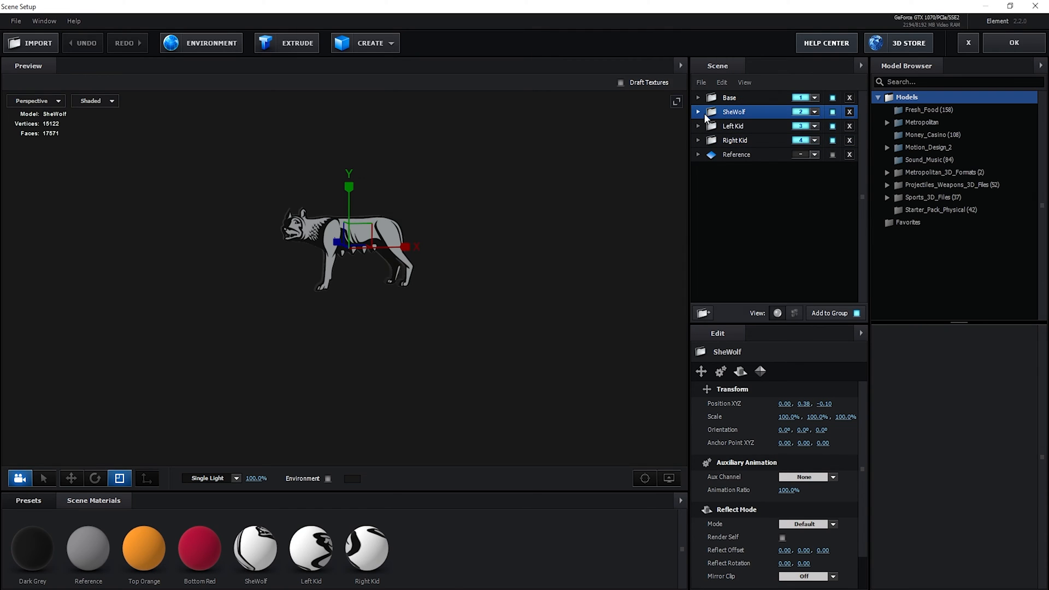
left_click(760, 141)
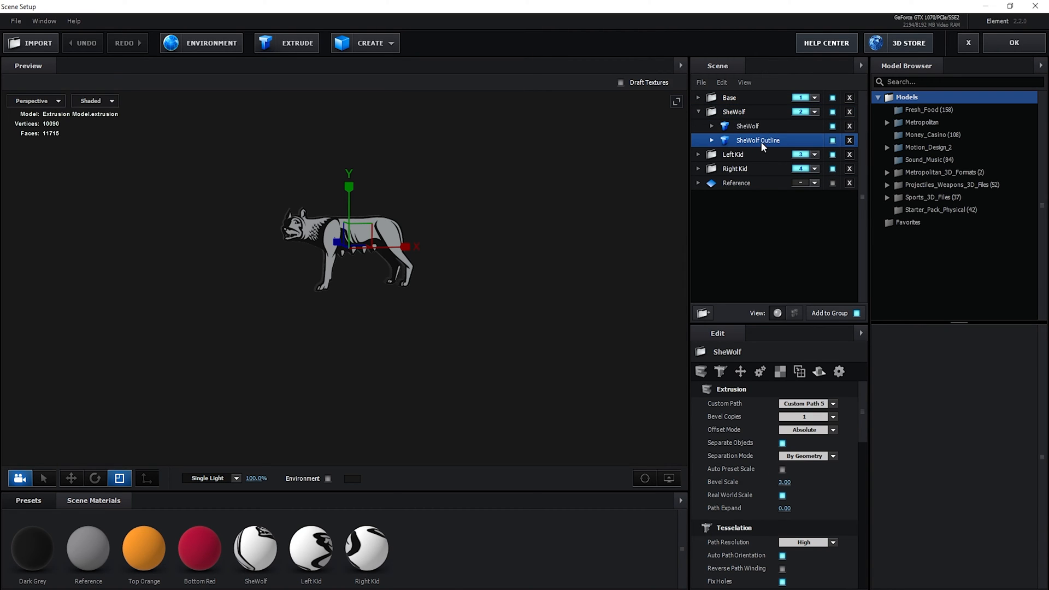
left_click(850, 141)
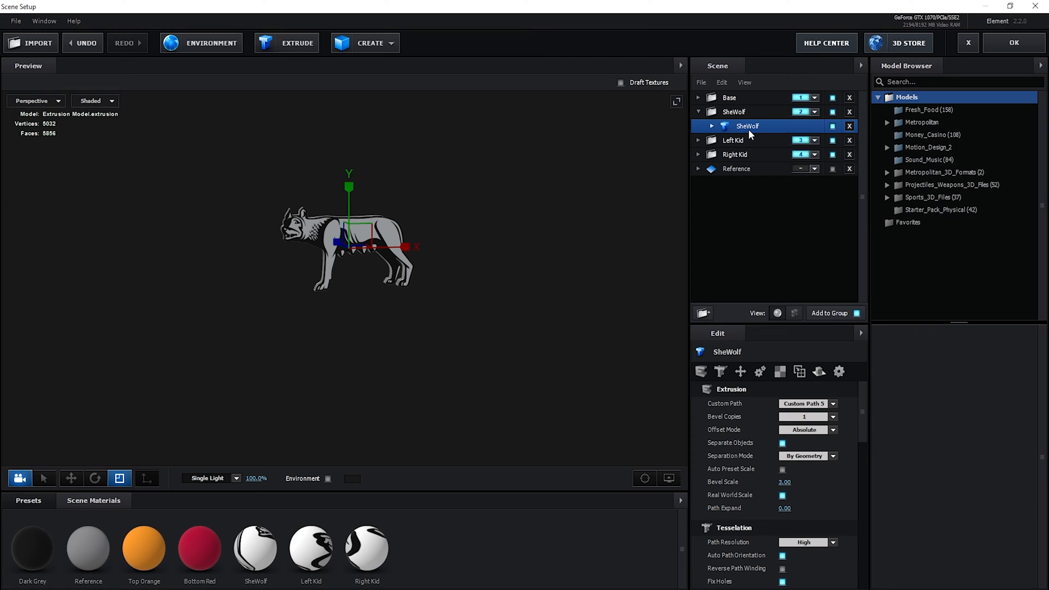
left_click(849, 141)
left_click(850, 140)
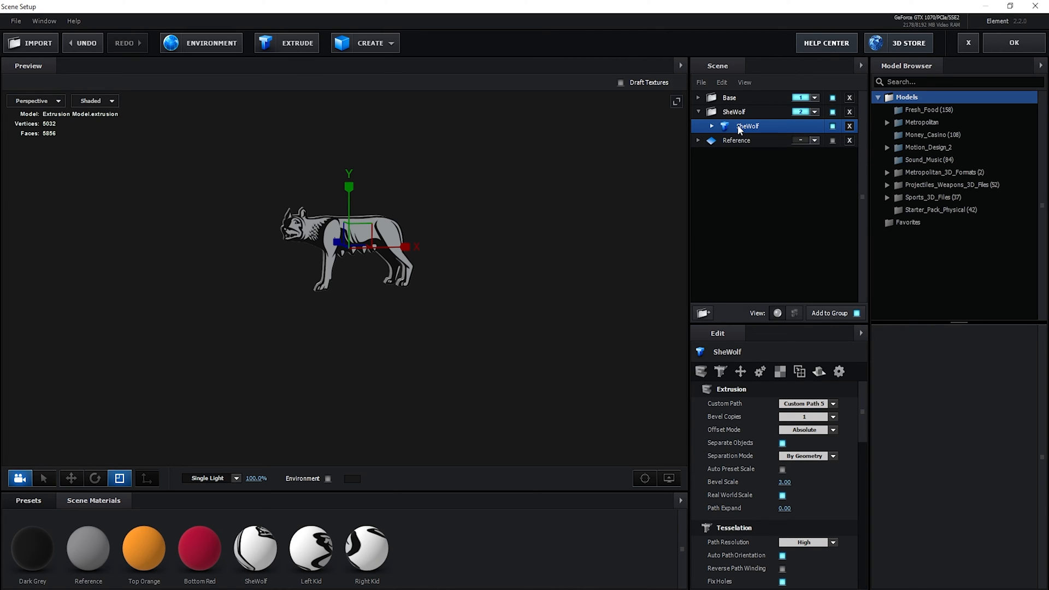
Rename the remaining SheWolf extrusion as R and set its custom path to Custom Path 8.
double_click(739, 126)
type("R")
left_click(504, 320)
left_click(799, 407)
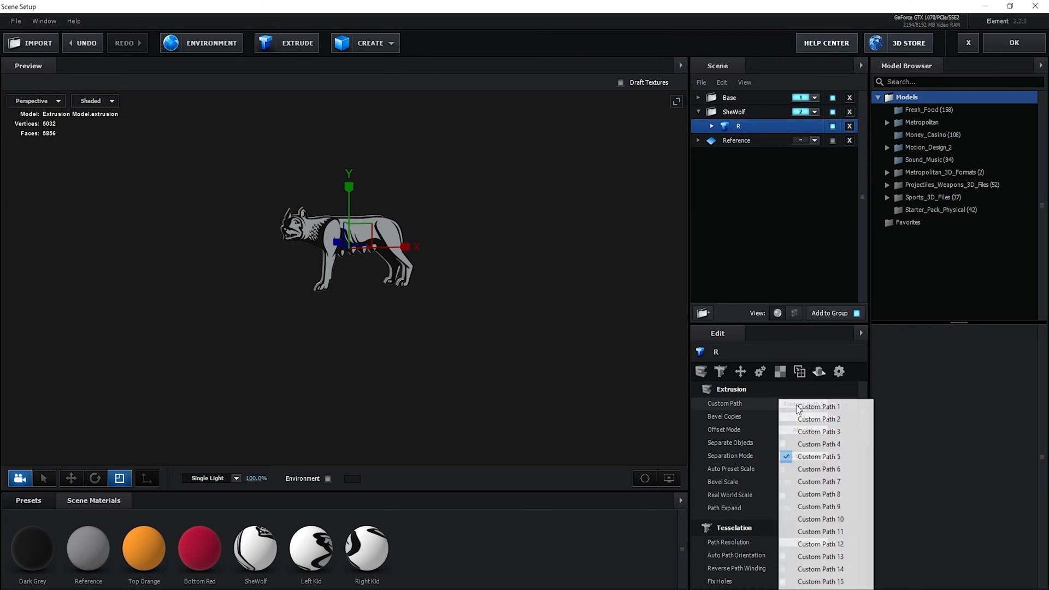
left_click(848, 495)
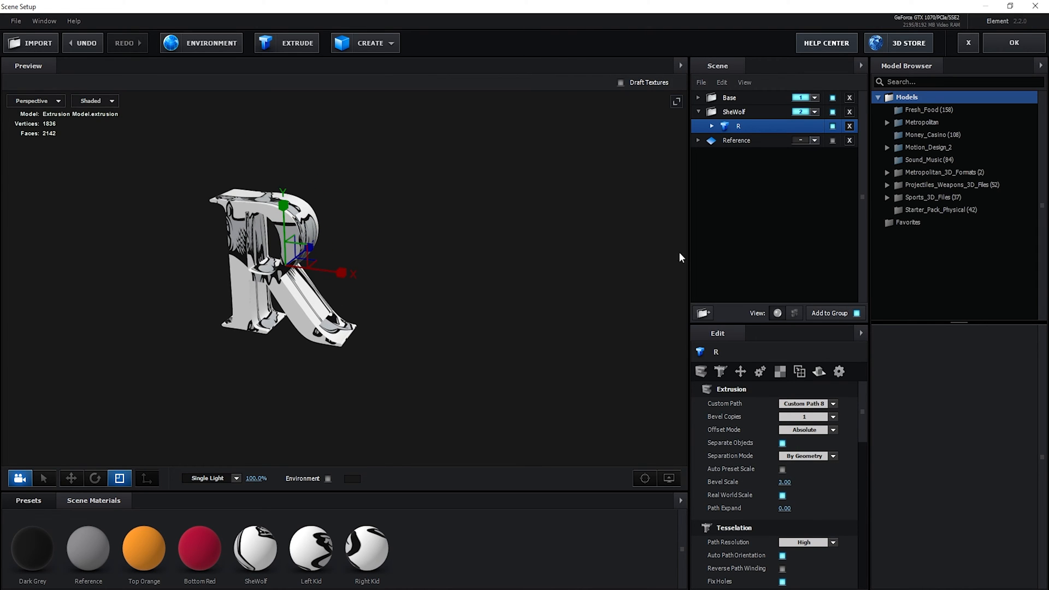
Apply the Top Orange material to the R extrusion and rename its SheWolf group as Roma.
left_click_drag(153, 551, 733, 125)
double_click(733, 124)
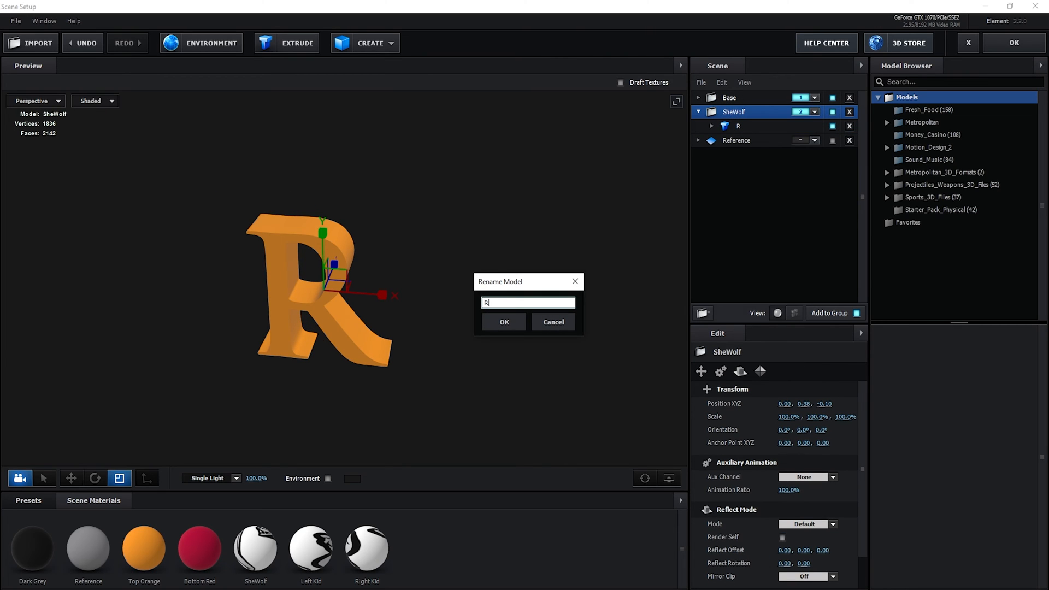
type("oma")
key("Return")
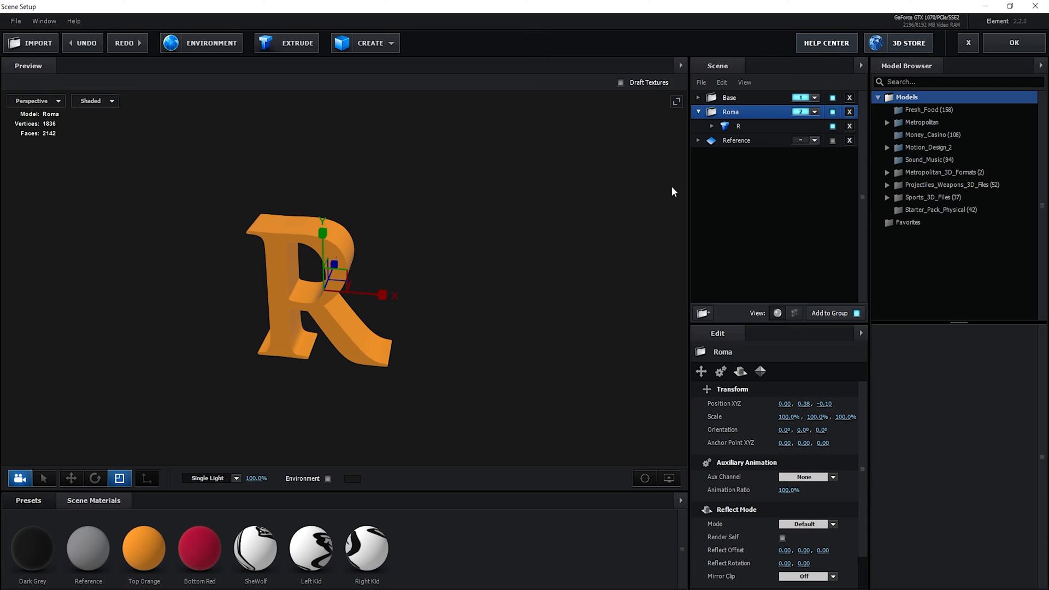
Check the R extrusion and the Reference crest image in the preview.
left_click_drag(671, 186, 479, 328)
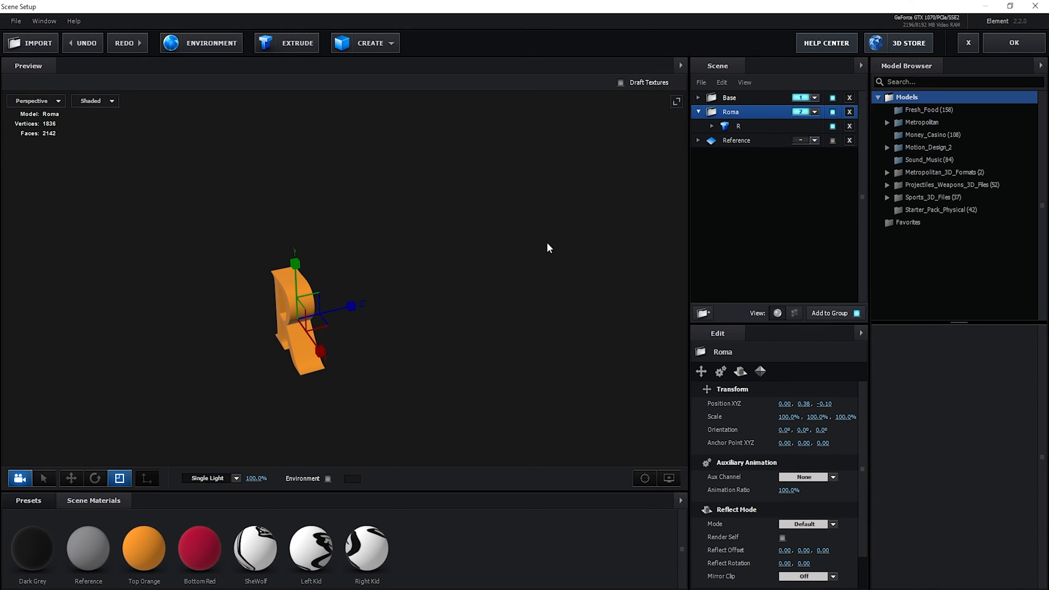
left_click(756, 140)
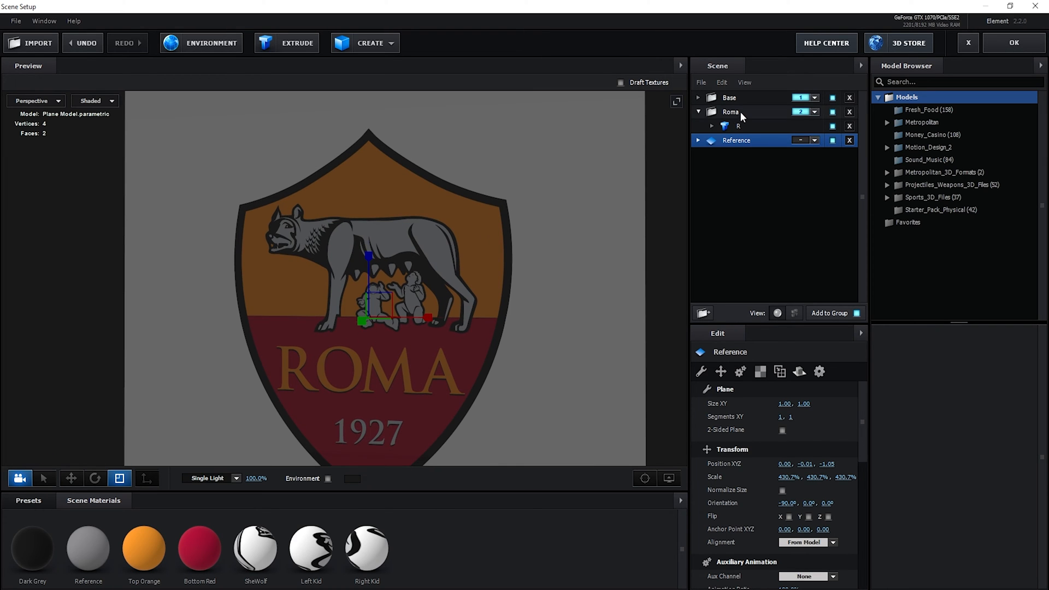
key("h")
Duplicate the R extrusion as R Shadow and assign Custom Path 9 to the copy.
left_click(749, 126)
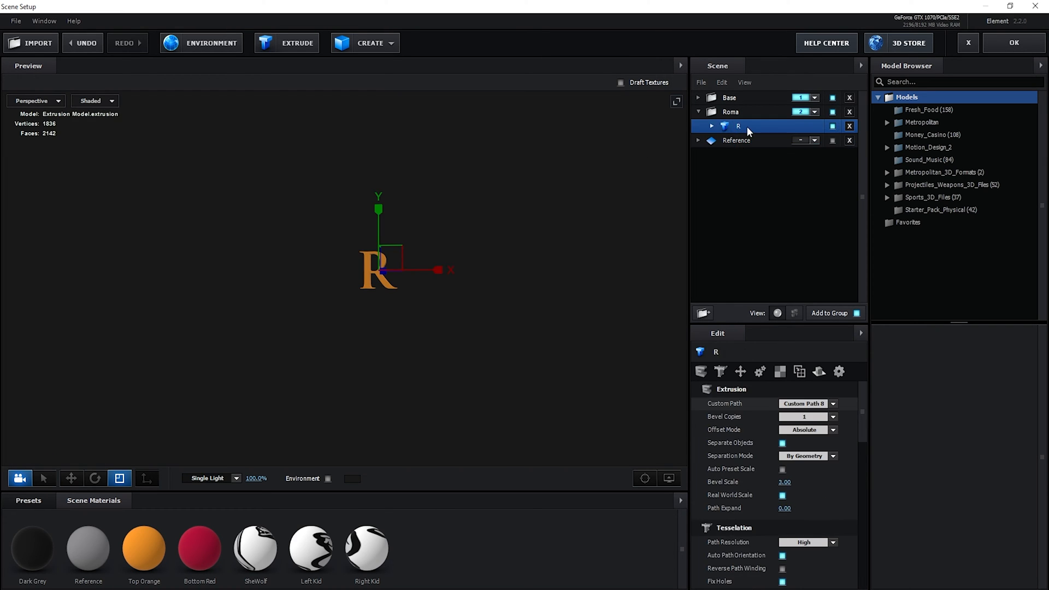
key("ctrl+d")
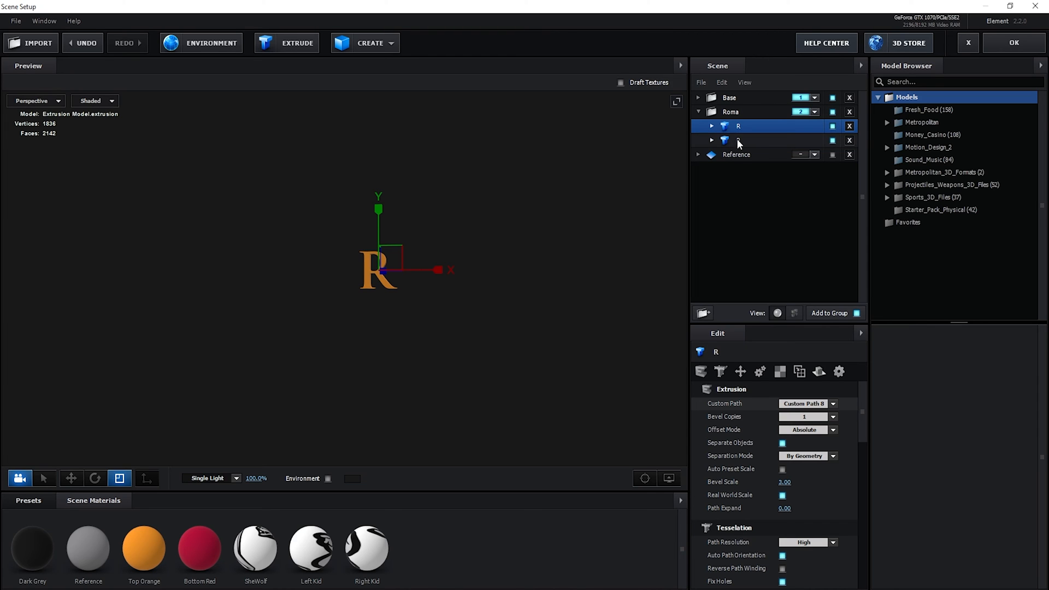
left_click(799, 371)
type("Shadow")
key("Return")
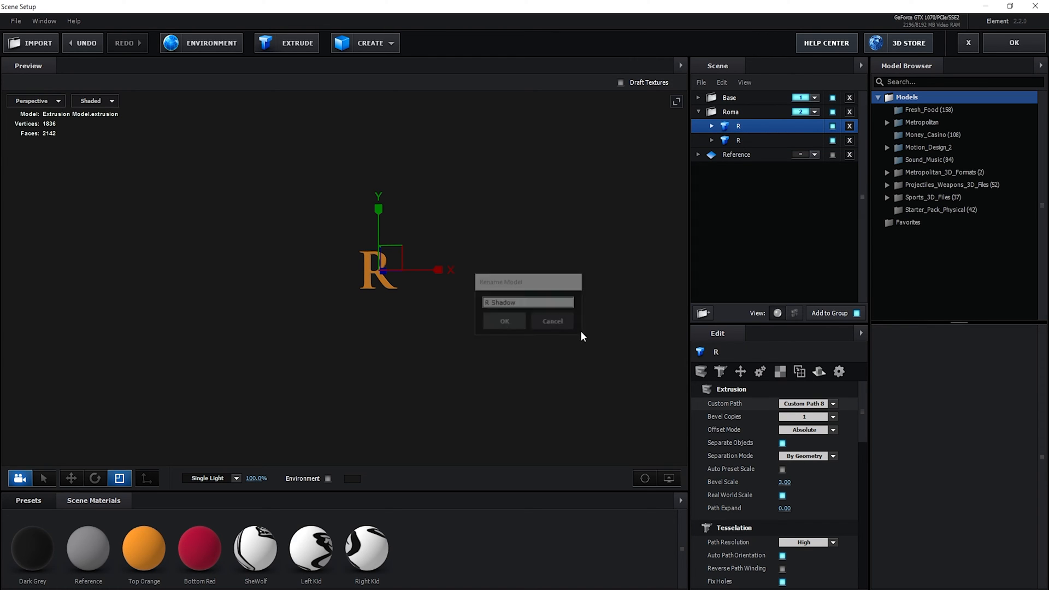
left_click(813, 405)
left_click(816, 507)
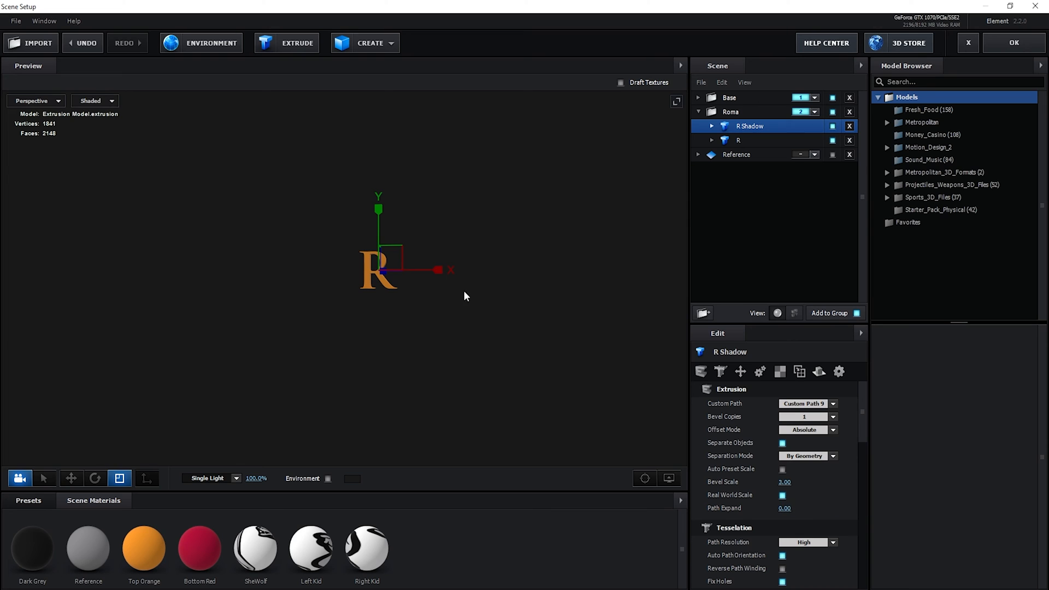
left_click(753, 126)
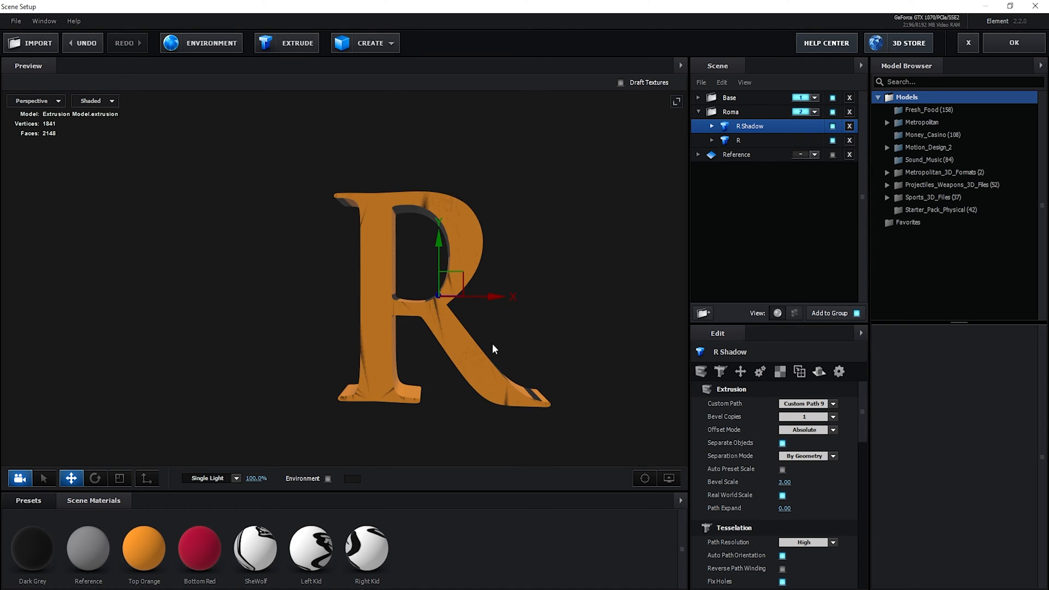
left_click_drag(492, 344, 484, 353)
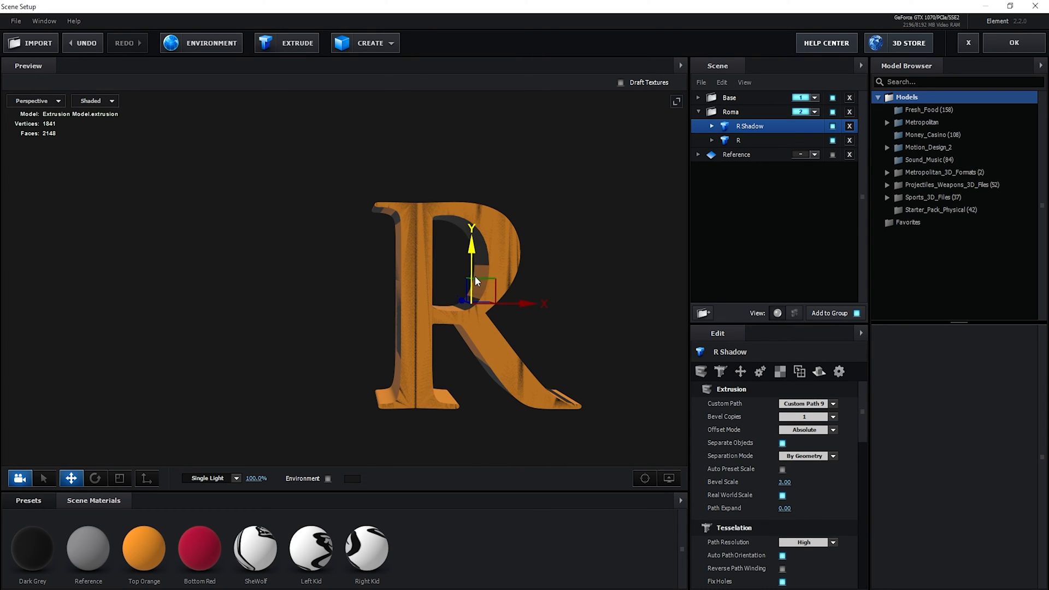
left_click_drag(473, 265, 572, 297)
key("ctrl+z")
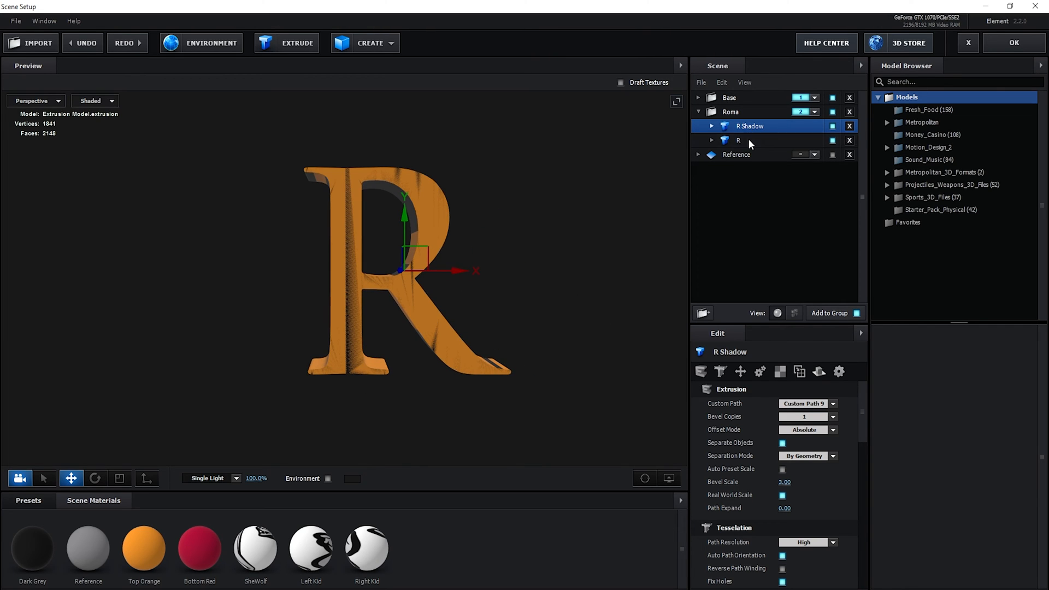
Duplicate R and R Shadow together, group the copies in order, and rename them O and O Shadow.
left_click(748, 139, "ctrl")
key("ctrl+d")
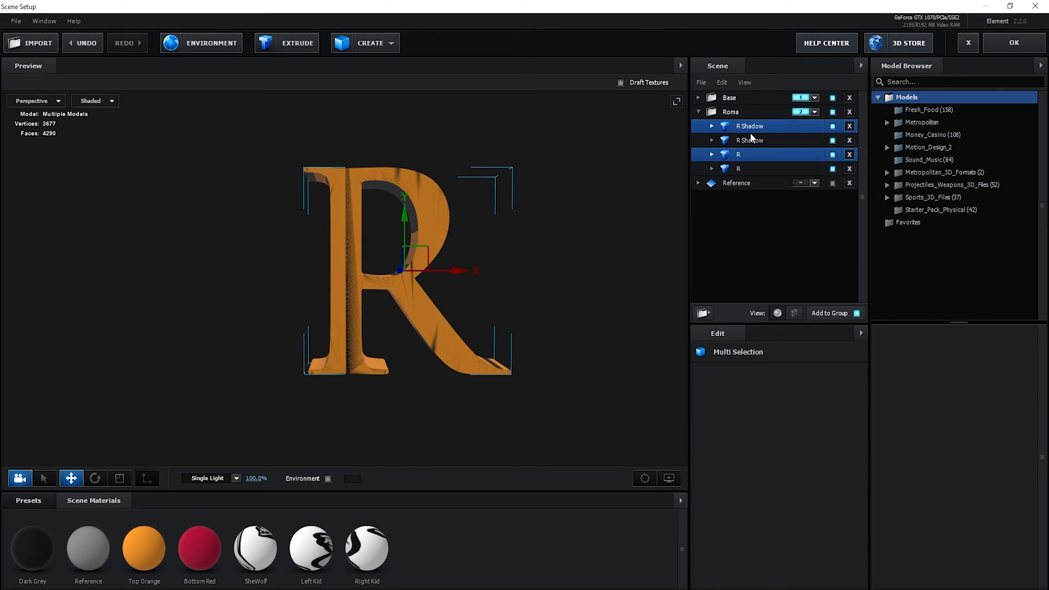
left_click_drag(749, 150, 748, 174)
double_click(739, 170)
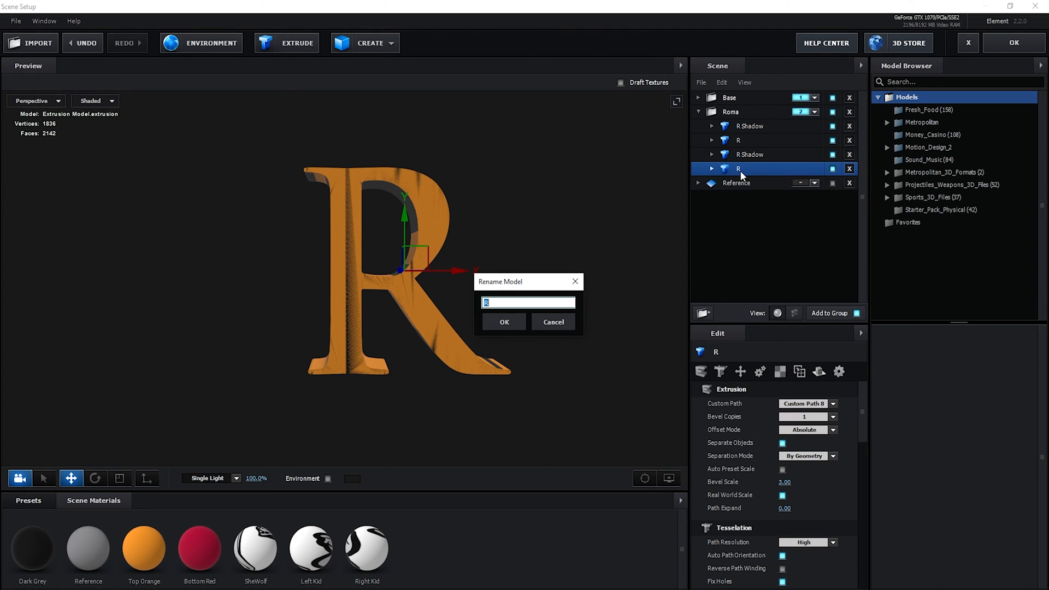
type("O")
left_click(503, 321)
double_click(755, 158)
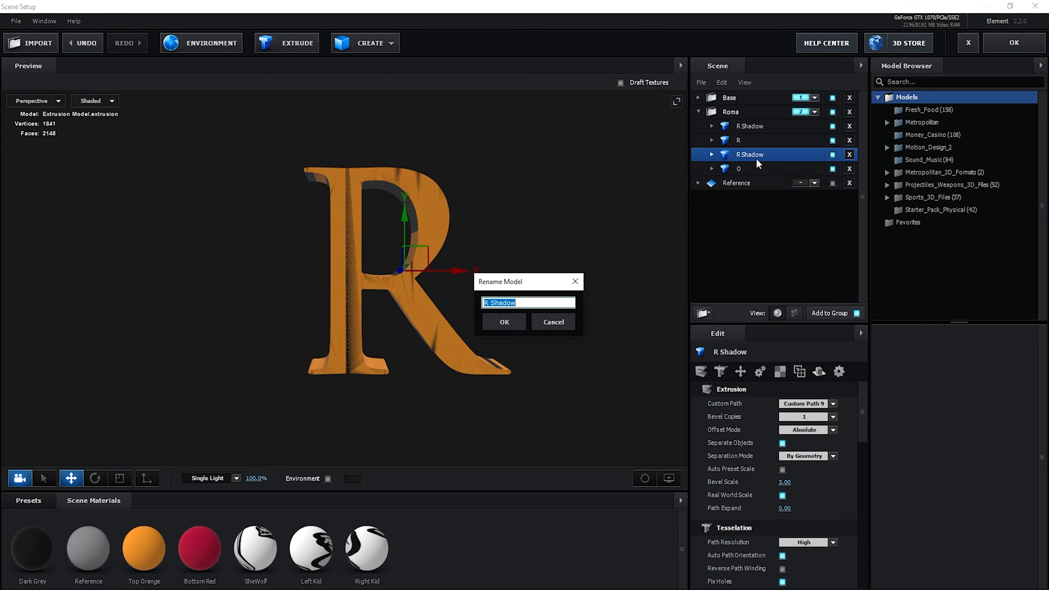
type("O Shadow")
key("Return")
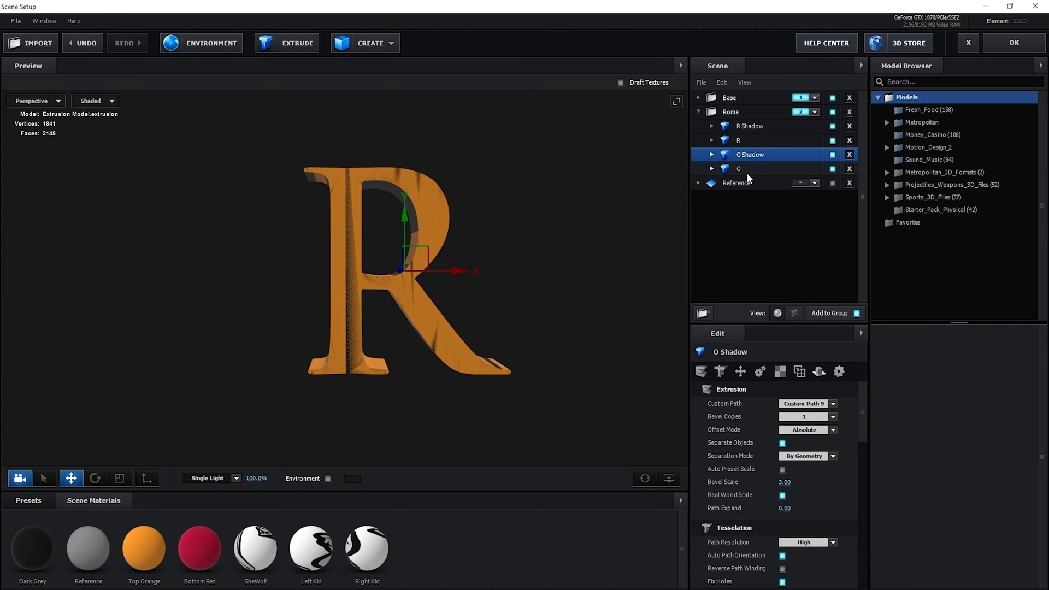
Set the O extrusion's custom path to Custom Path 10.
left_click(746, 170)
left_click(834, 403)
left_click(844, 519)
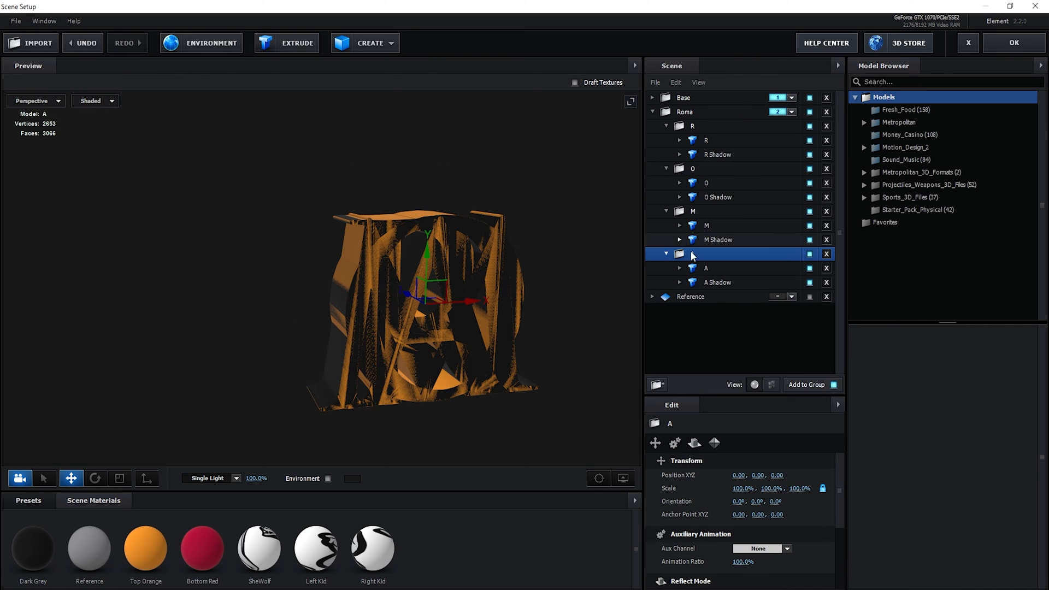
left_click(697, 283)
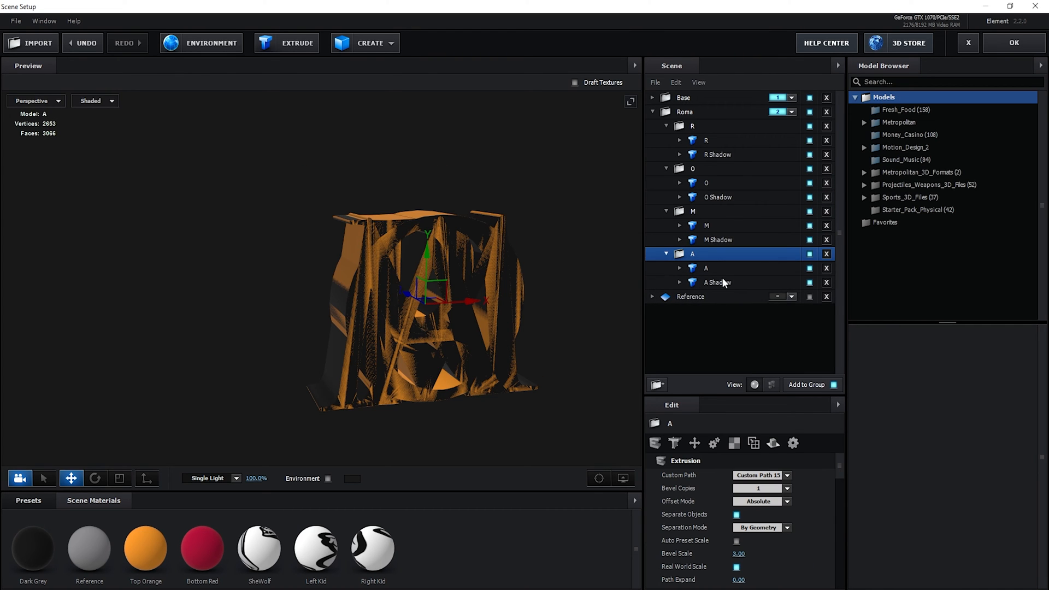
left_click(710, 225)
left_click(710, 197)
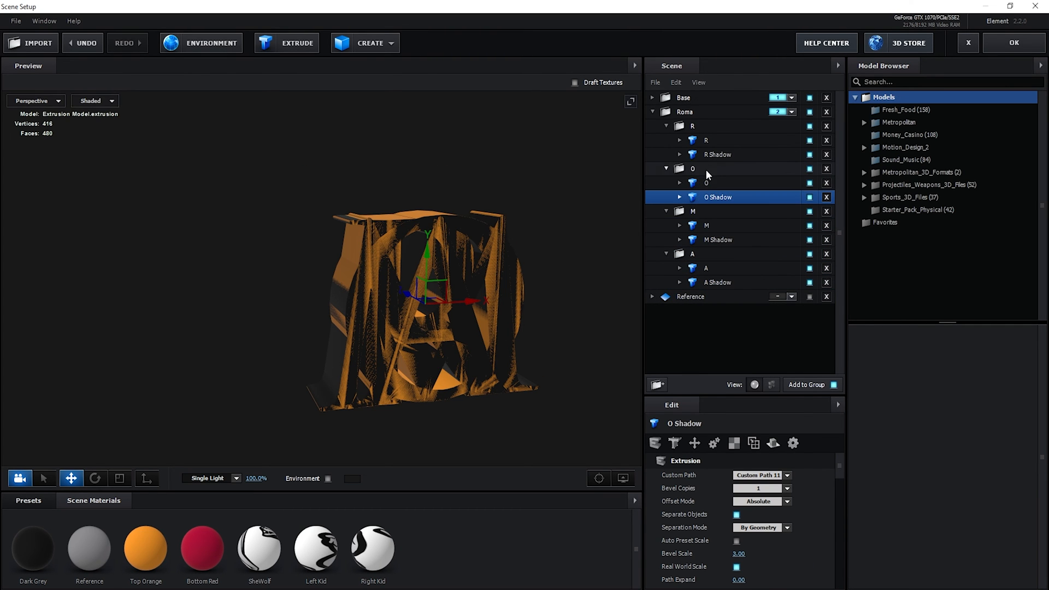
left_click(706, 170)
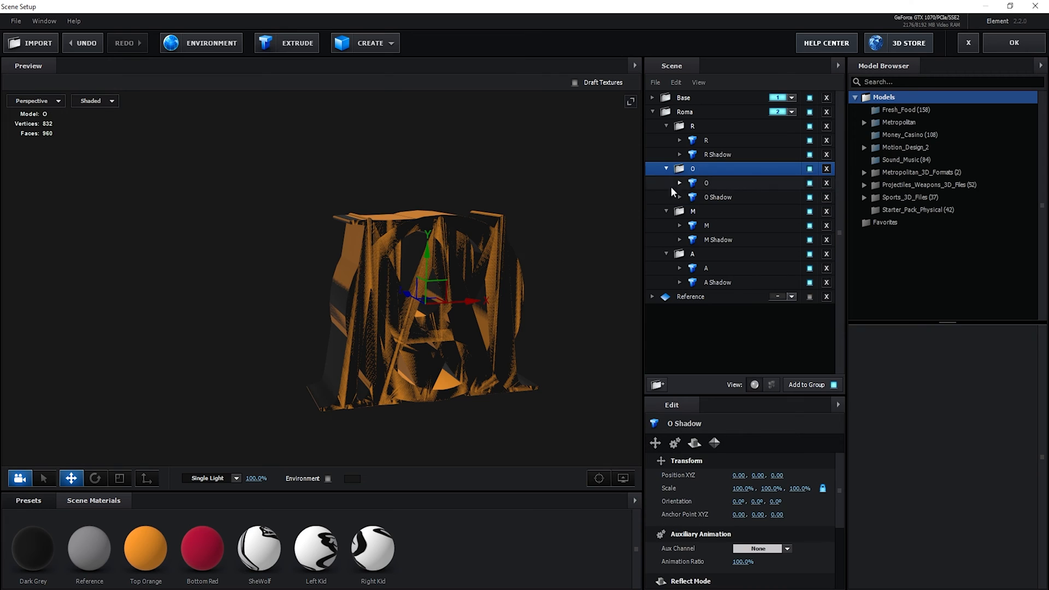
Select R Shadow, O Shadow, M Shadow and A Shadow and move them back along Z behind the orange letters.
left_click(717, 157)
left_click(719, 198, "ctrl")
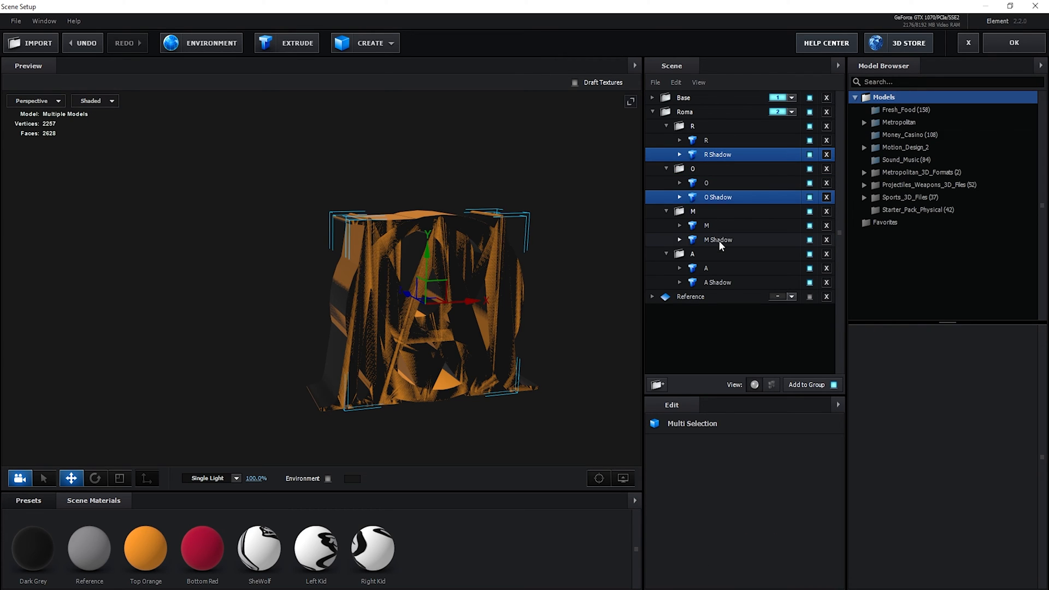
left_click(719, 240, "ctrl")
left_click(721, 283, "ctrl")
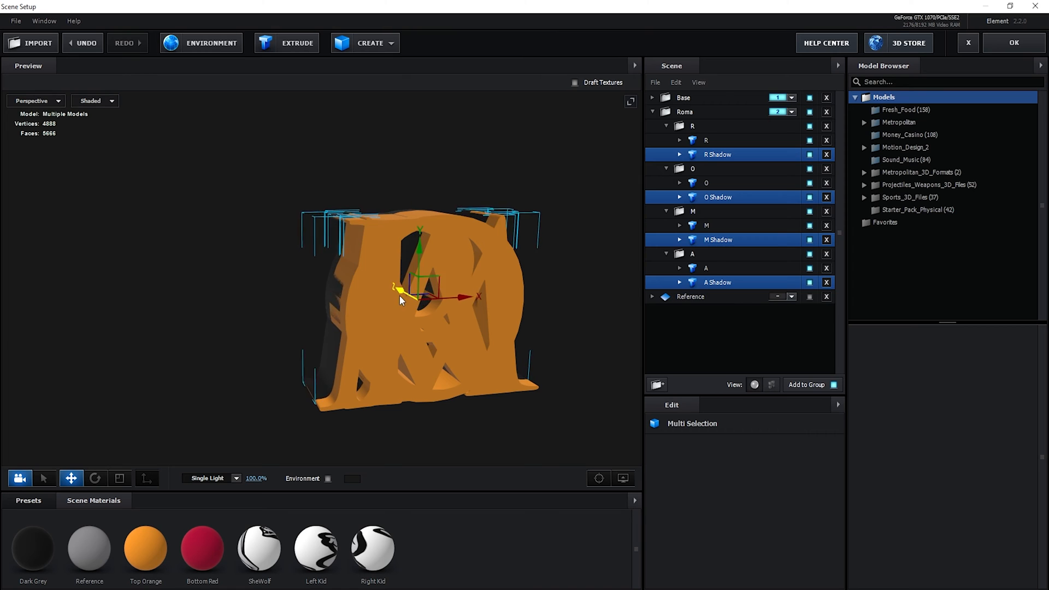
left_click_drag(399, 296, 447, 363)
Fine-tune the four shadow extrusions' Z position so they sit directly against the back of the orange letters.
scroll(492, 334, "up", 4)
left_click_drag(513, 316, 525, 323)
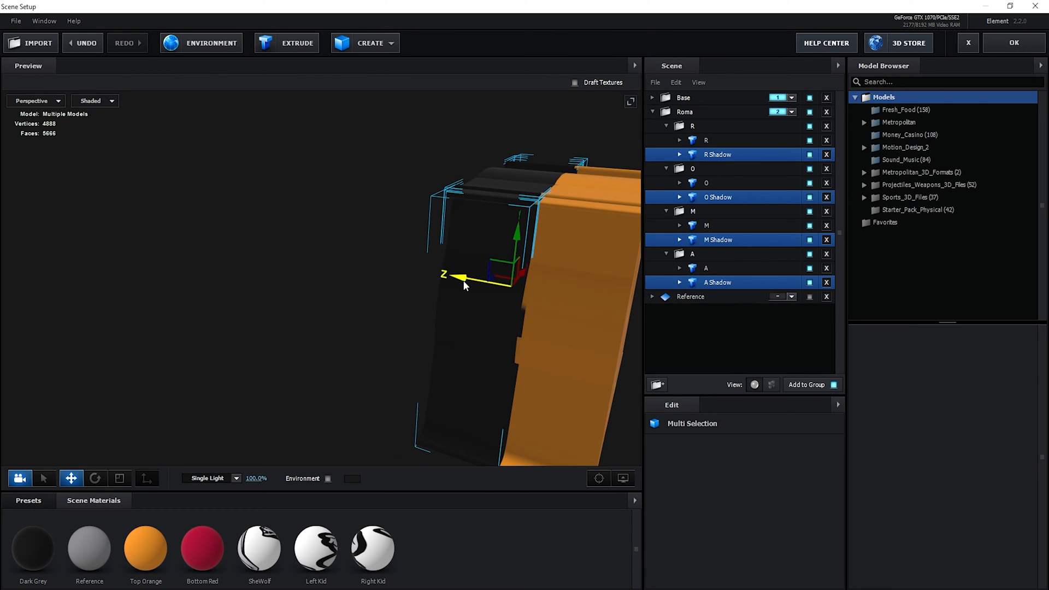
left_click_drag(463, 281, 460, 283)
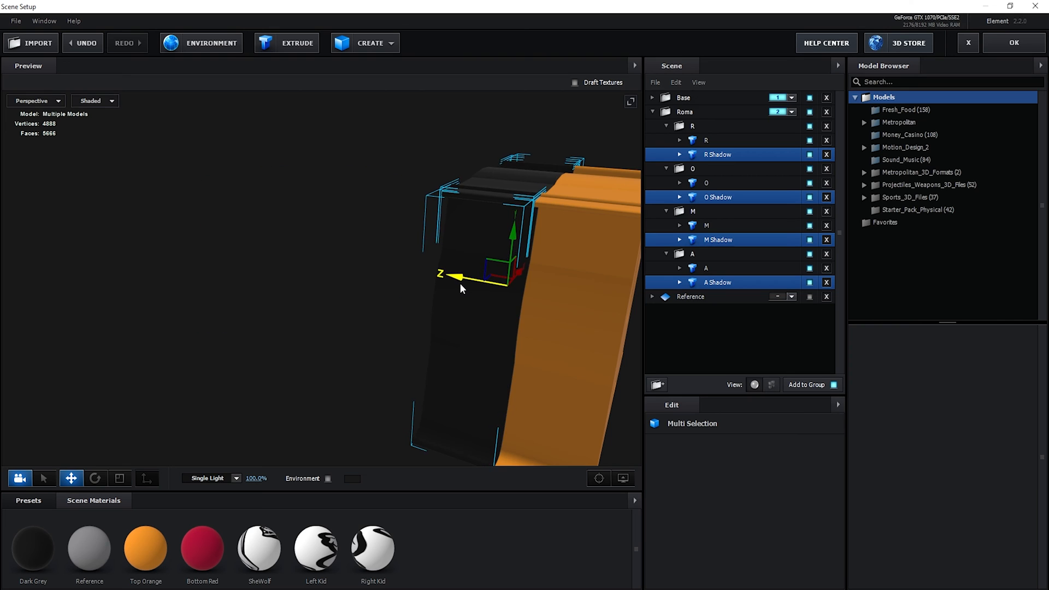
scroll(460, 283, "down", 5)
mouse_move(551, 317)
left_mouse_down()
mouse_move(519, 324)
mouse_move(532, 316)
left_mouse_up()
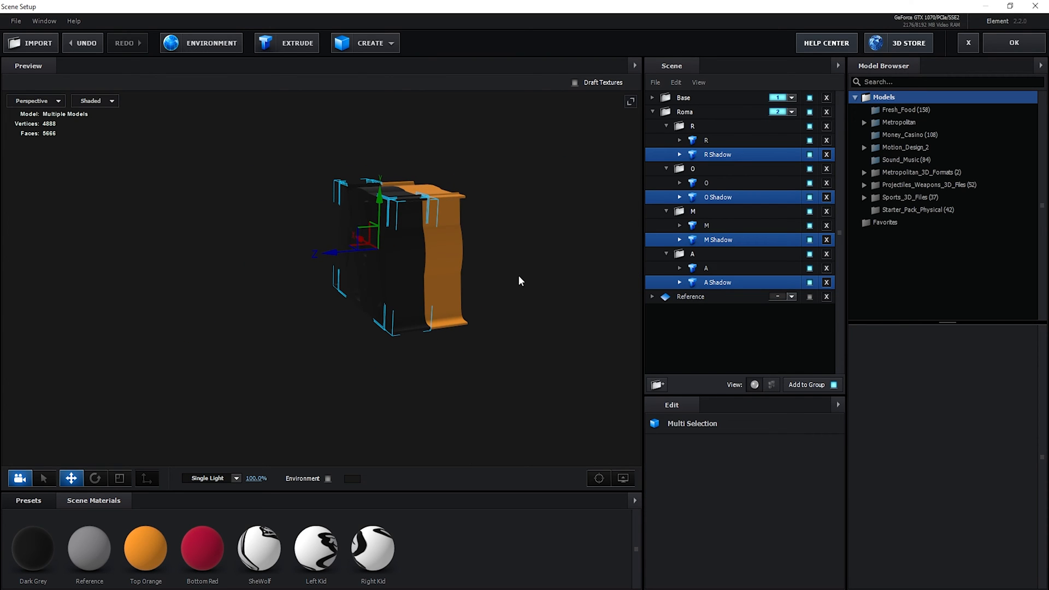
left_click_drag(503, 277, 484, 266)
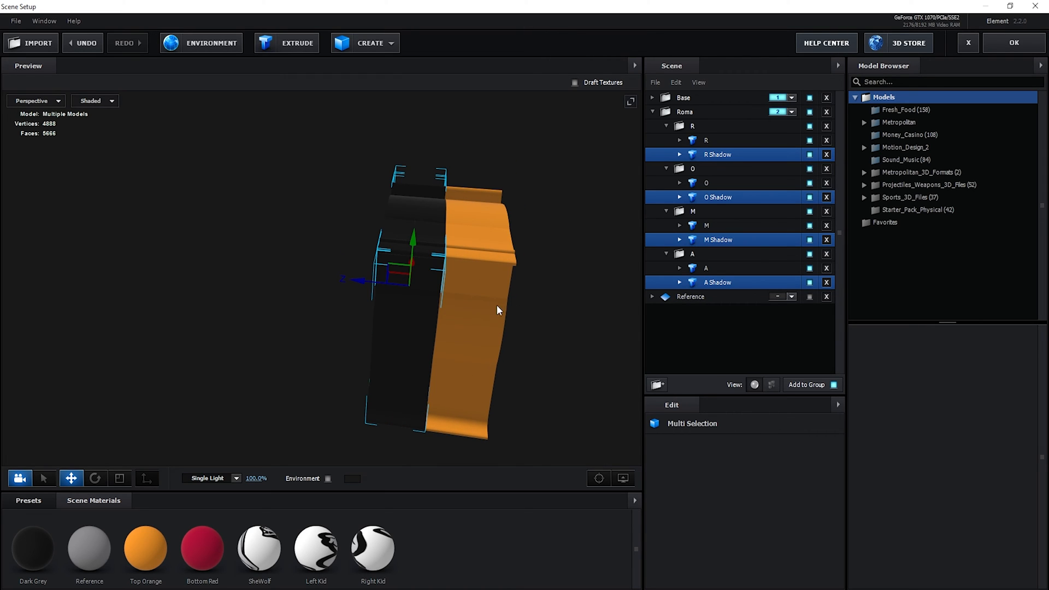
mouse_move(355, 283)
left_mouse_down()
mouse_move(342, 283)
mouse_move(355, 283)
left_mouse_up()
left_click_drag(453, 315, 486, 327)
Show the Reference plane and move it into the Roma group above the R group.
left_click(809, 297)
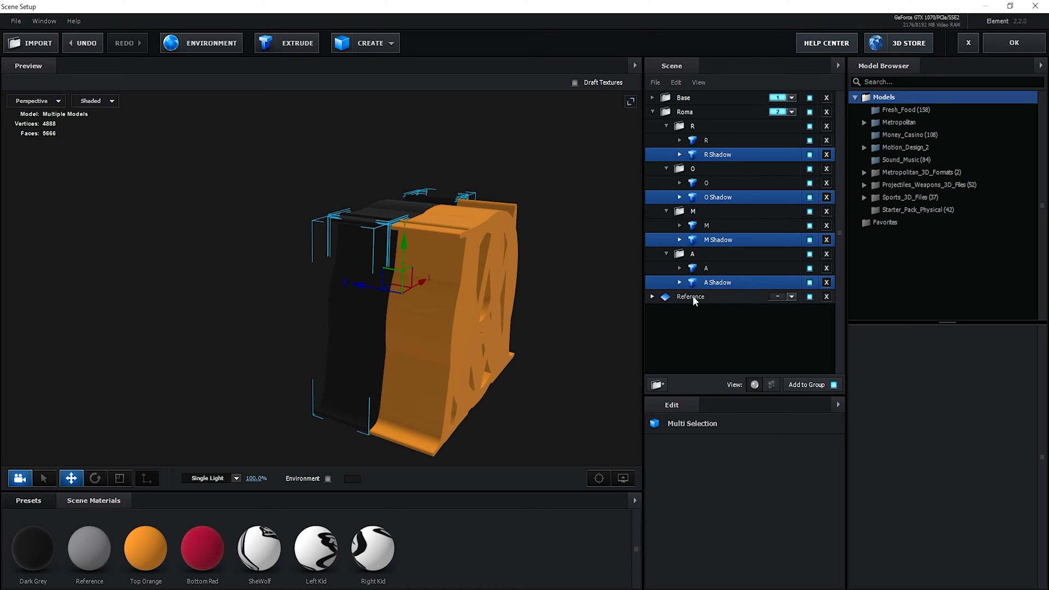
left_click_drag(691, 296, 695, 140)
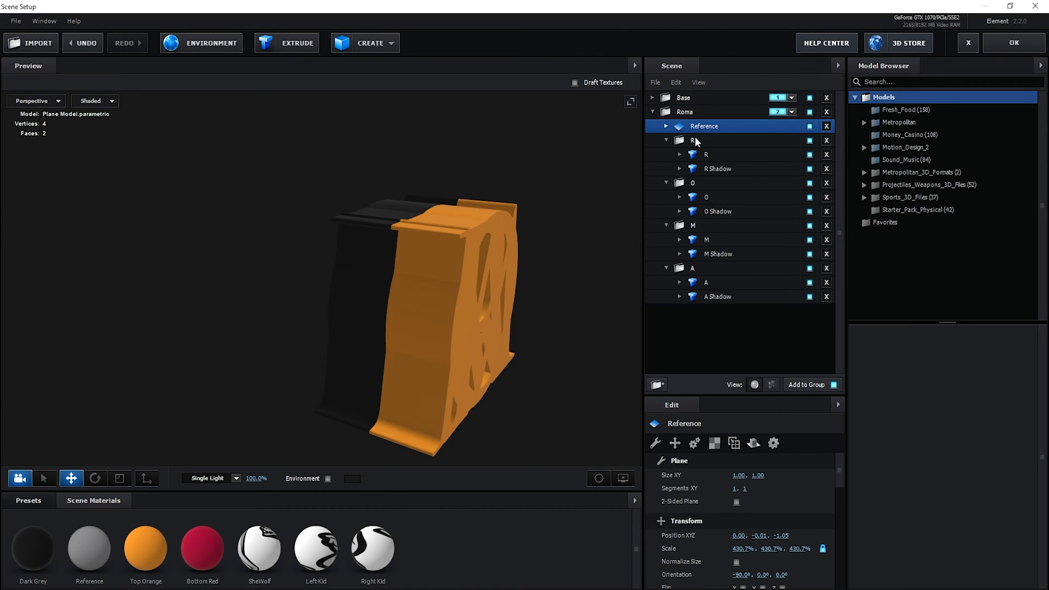
Switch the scene preview from Perspective to the Front view.
left_click_drag(492, 264, 437, 295)
scroll(484, 271, "down", 5)
left_click(52, 102)
left_click(46, 165)
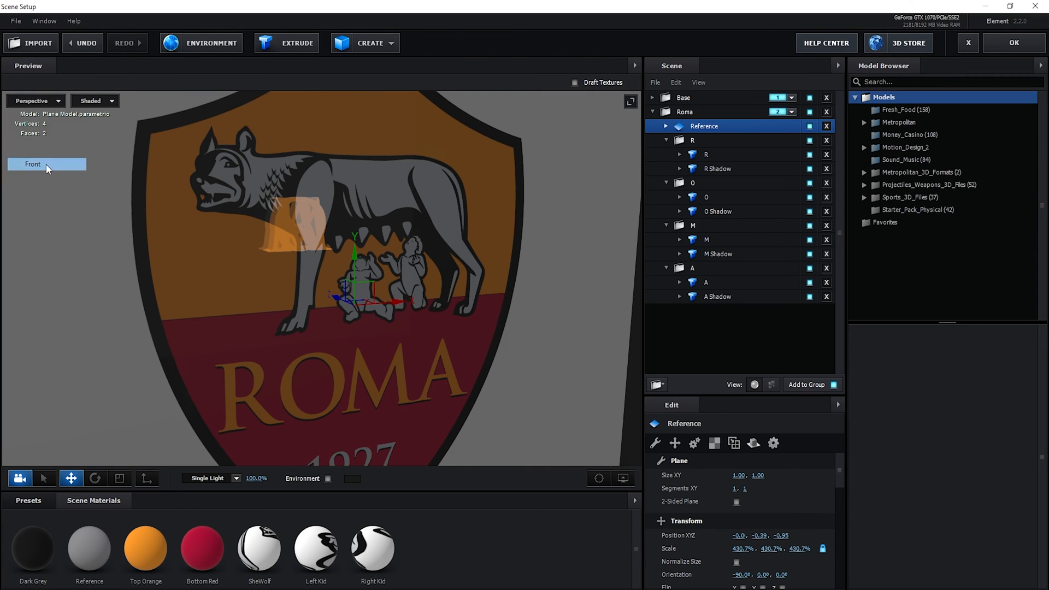
Select the R, O, M and A groups and move them down together over the crest's ROMA lettering.
left_click(706, 143)
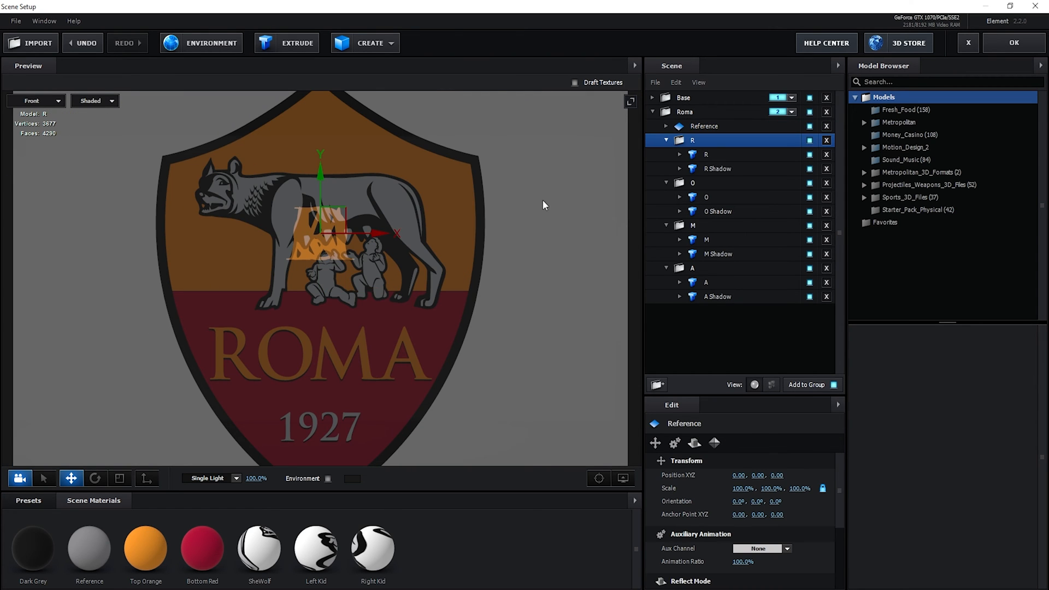
left_click(692, 183, "ctrl")
left_click(693, 225, "ctrl")
left_click(697, 269, "ctrl")
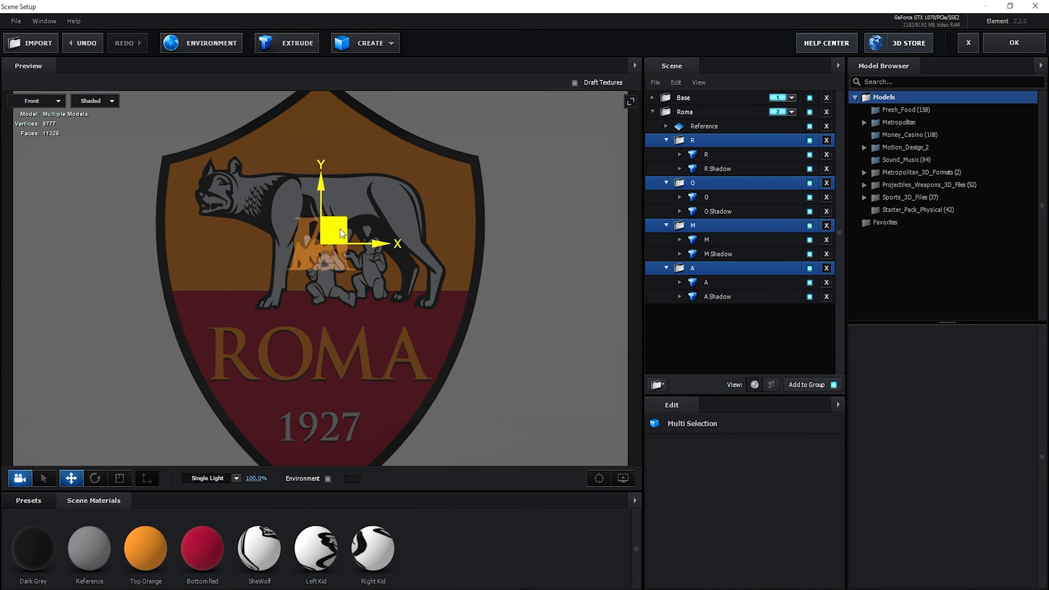
left_click_drag(339, 211, 339, 330)
Align the individual letter groups with the matching R, O, M and A letters on the reference crest.
left_click(692, 140)
scroll(219, 309, "up", 5)
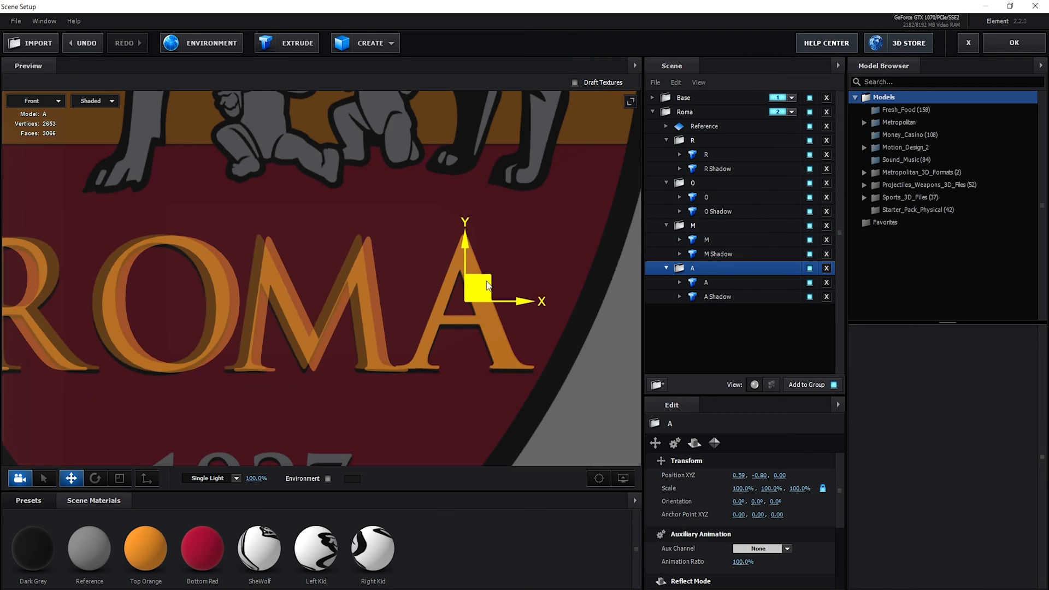
left_click_drag(218, 308, 231, 308)
left_click_drag(460, 336, 541, 319)
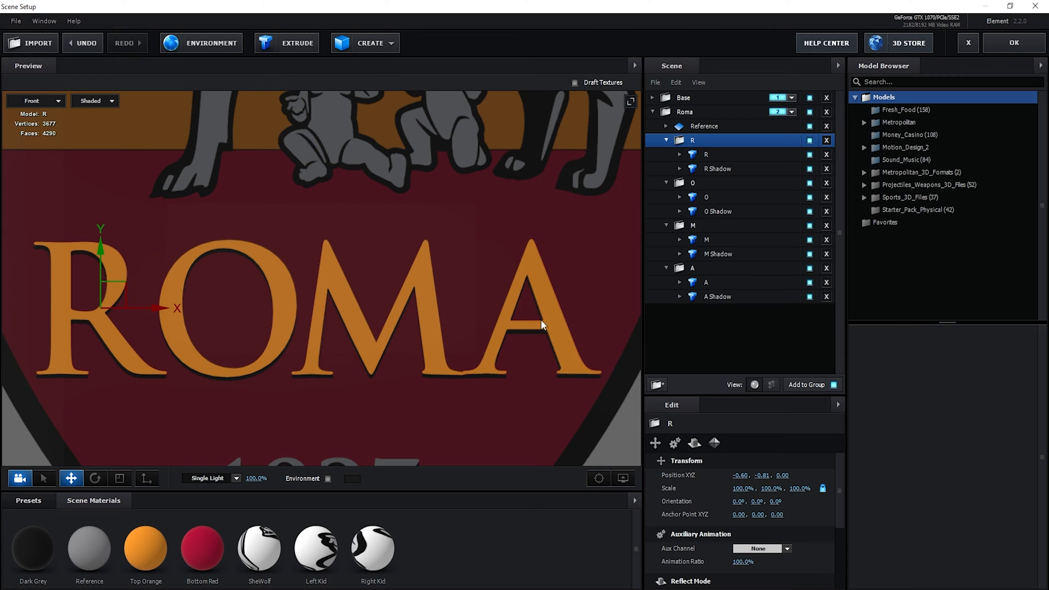
Select R Shadow, O Shadow, M Shadow and A Shadow and nudge them slightly down in Y to match the reference shadows.
left_click(739, 170)
left_click(725, 212, "ctrl")
left_click(724, 254, "ctrl")
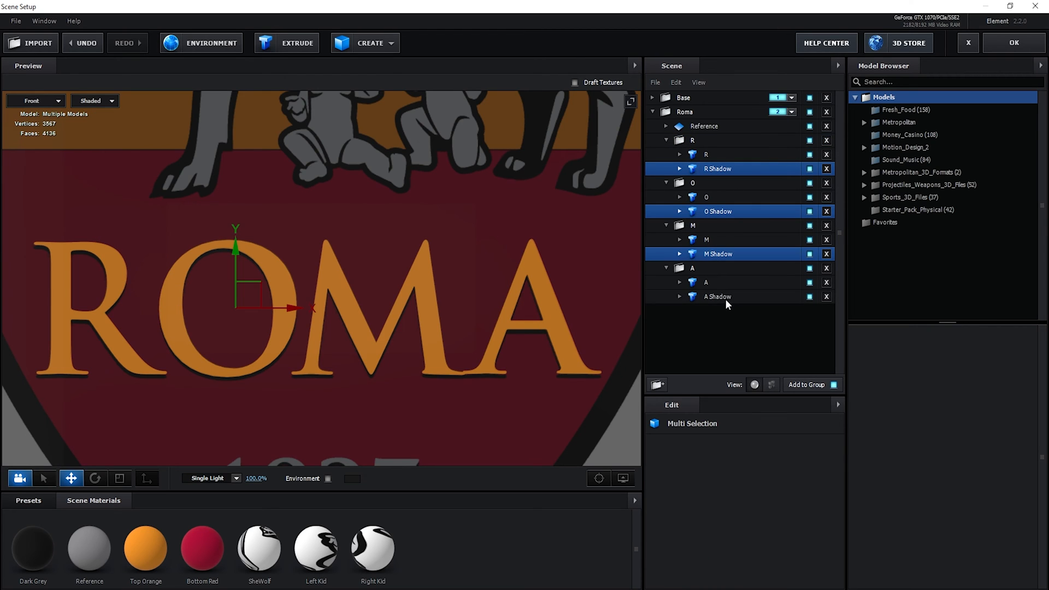
left_click(727, 300, "ctrl")
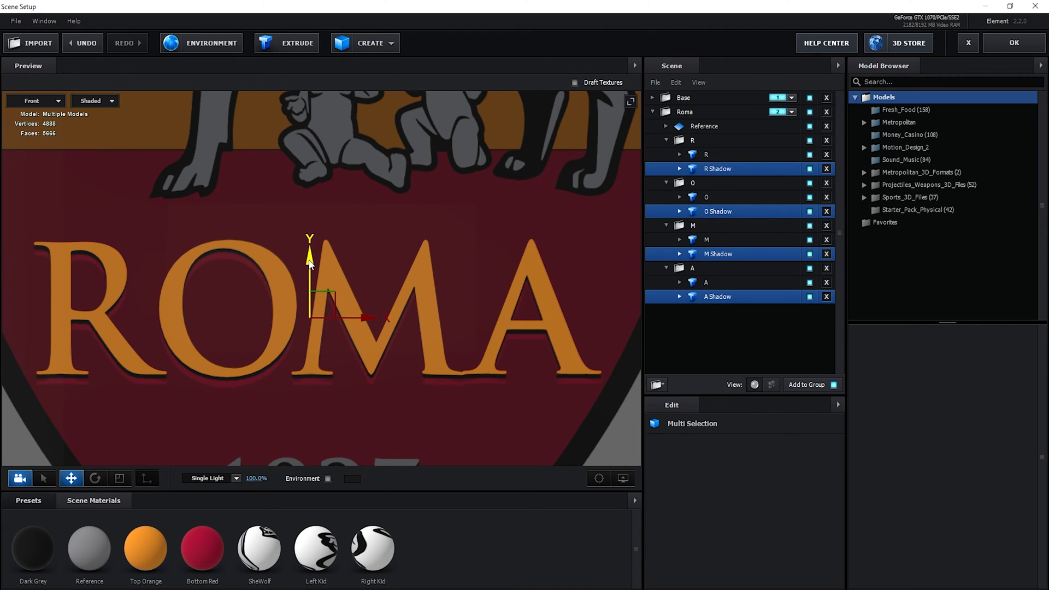
left_click(719, 254)
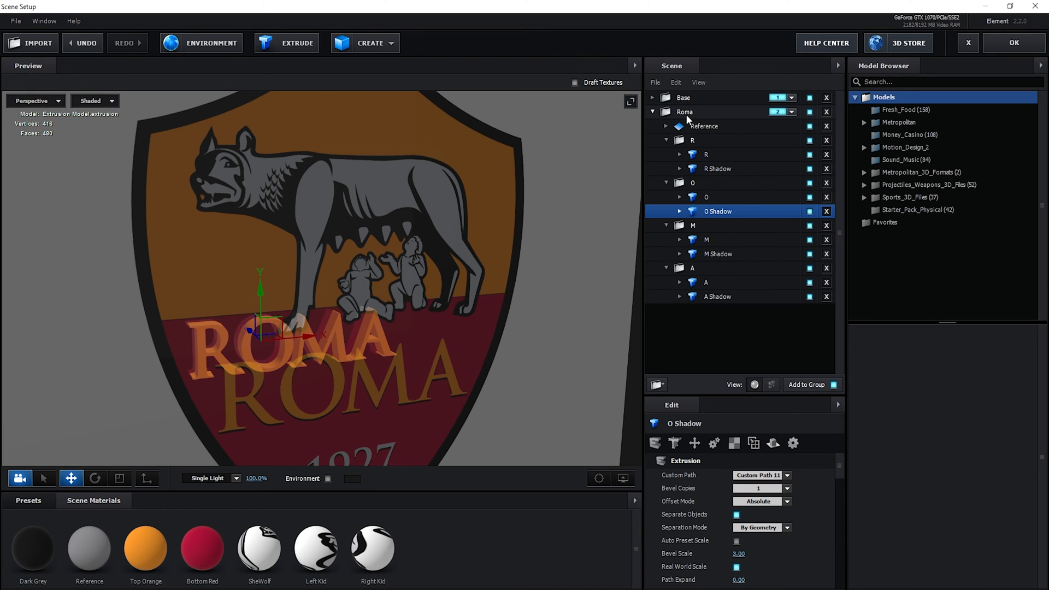
Move the Roma group into the Base group and hide the Reference plane.
left_click(686, 113)
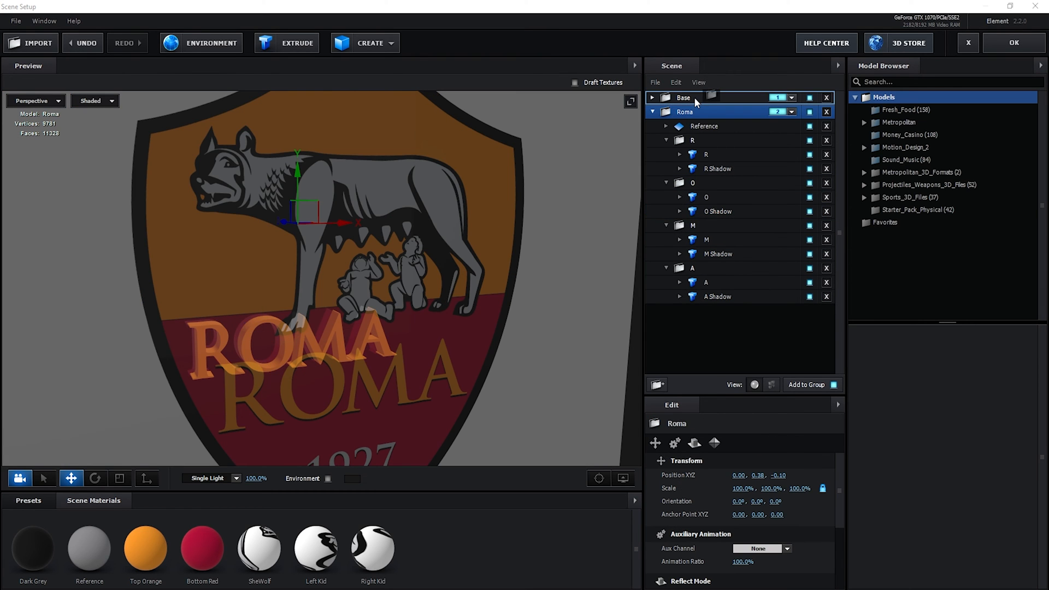
left_click_drag(694, 98, 695, 98)
left_click_drag(428, 228, 406, 313)
left_click(809, 127)
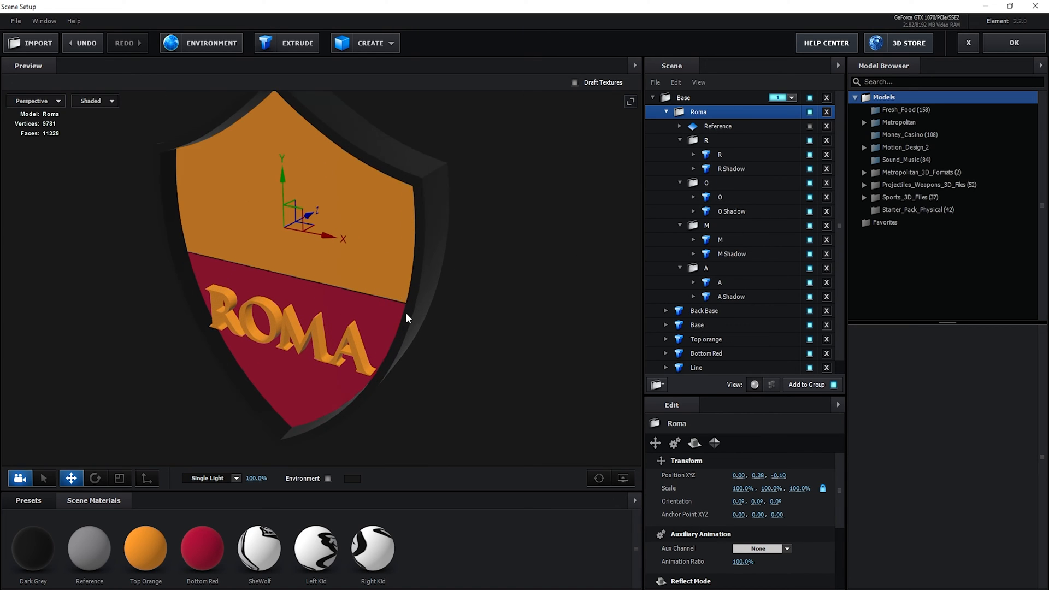
Collapse the R, O, M and A groups, select all four and move them forward along Z out of the shield face.
left_click(680, 141)
left_click(680, 154)
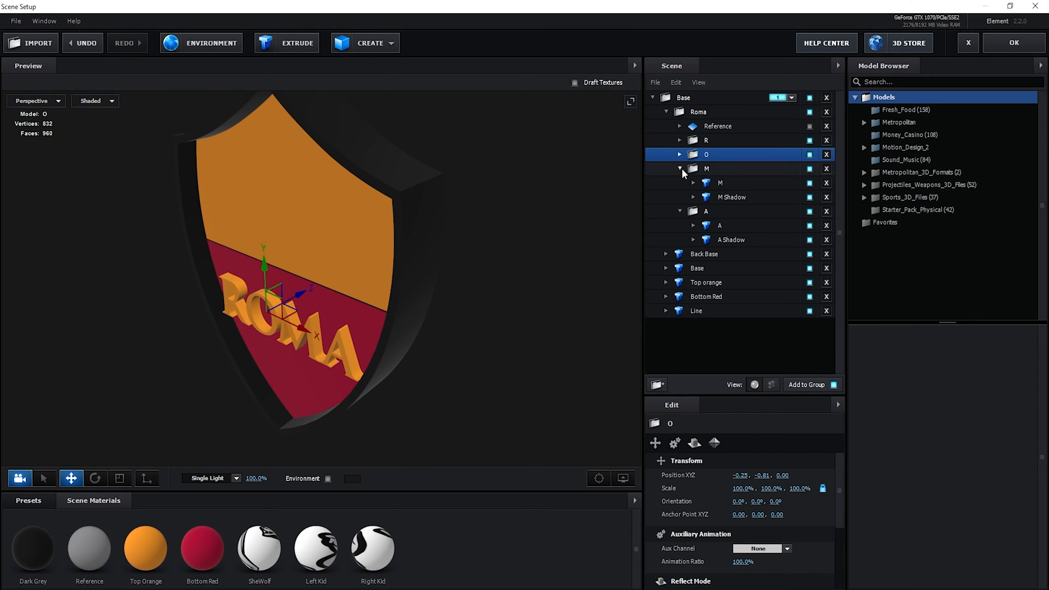
left_click(681, 169)
left_click(680, 182)
left_click(705, 140)
left_click(705, 182, "shift")
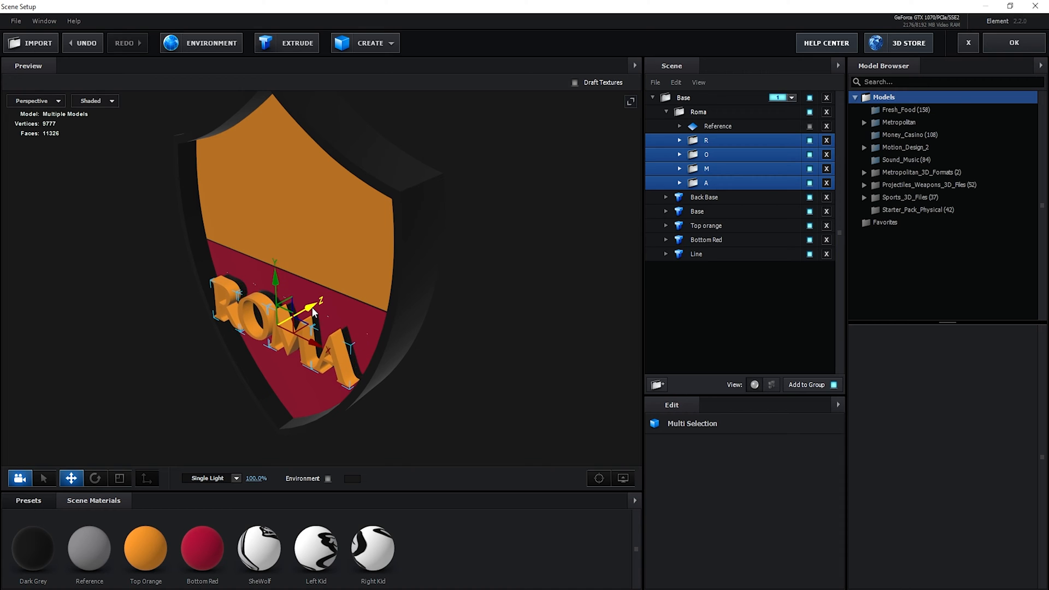
left_click_drag(312, 308, 310, 312)
left_click_drag(399, 355, 380, 271)
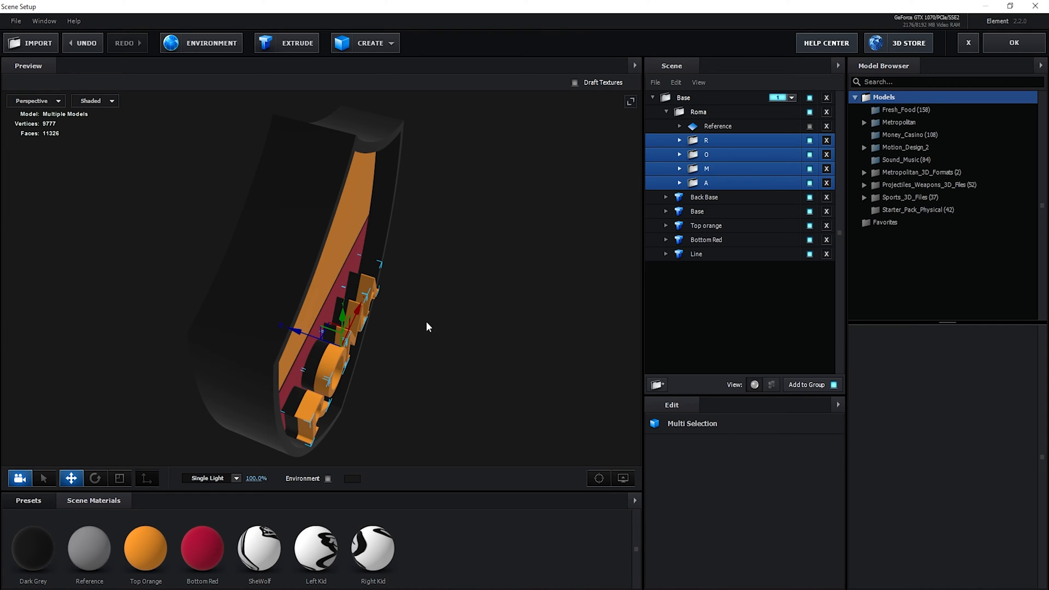
Try to flatten the selected R, O, M and A groups together by scaling them along Z.
key("r")
key("ctrl+z")
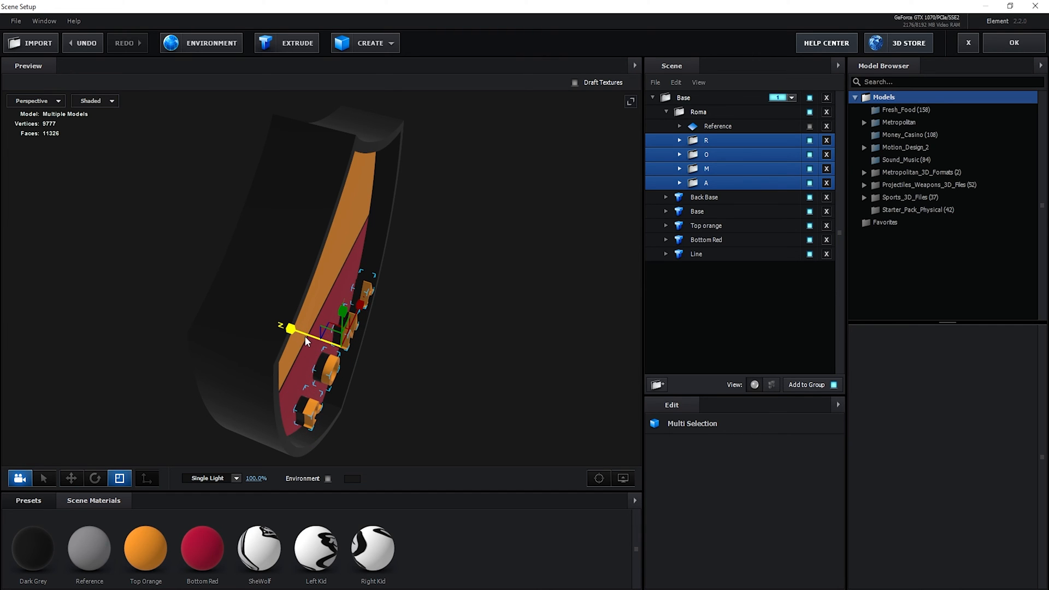
left_click_drag(305, 336, 382, 361)
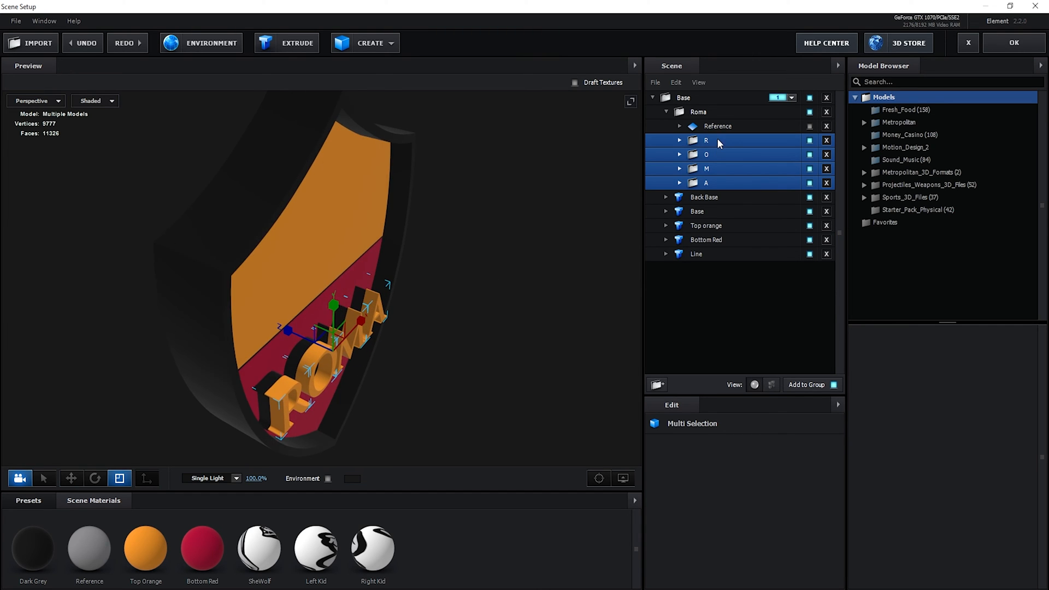
left_click_drag(288, 331, 315, 346)
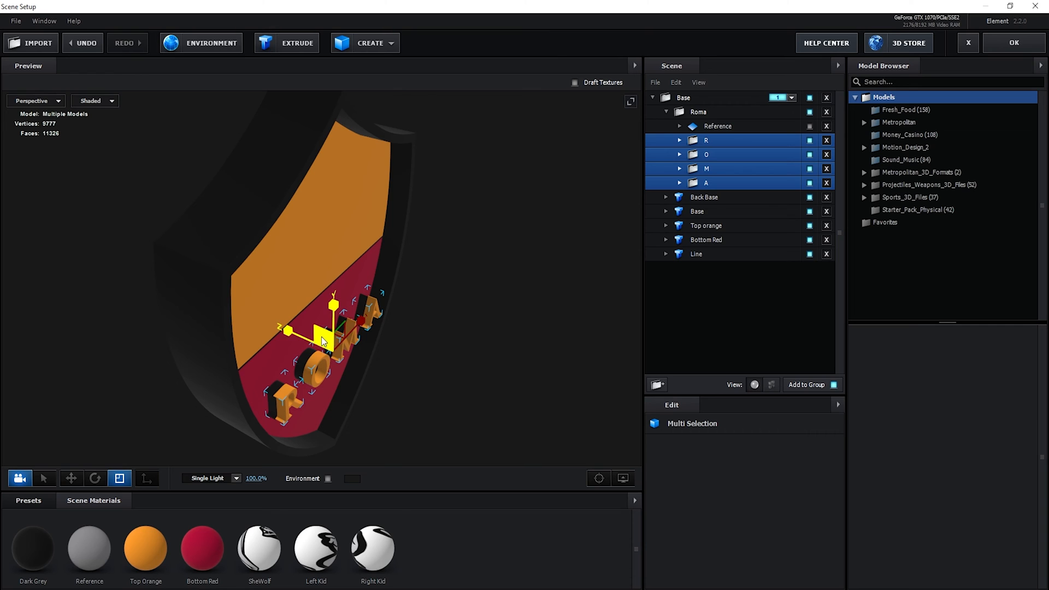
key("ctrl+z")
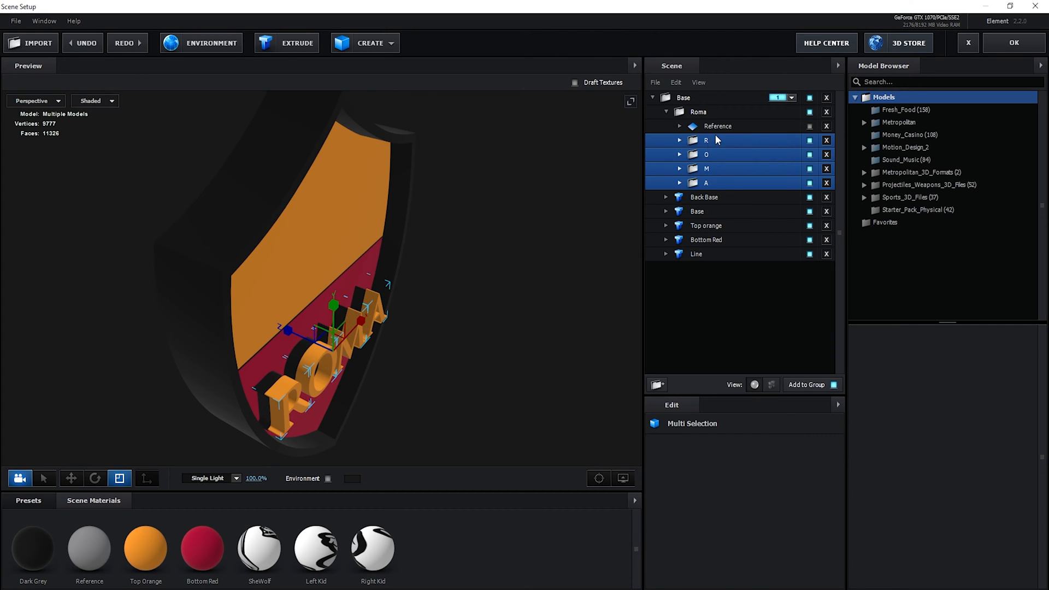
Unlink the R group's scale and set its Z scale to 50%.
left_click(715, 140)
left_click_drag(244, 375, 263, 389)
key("ctrl+z")
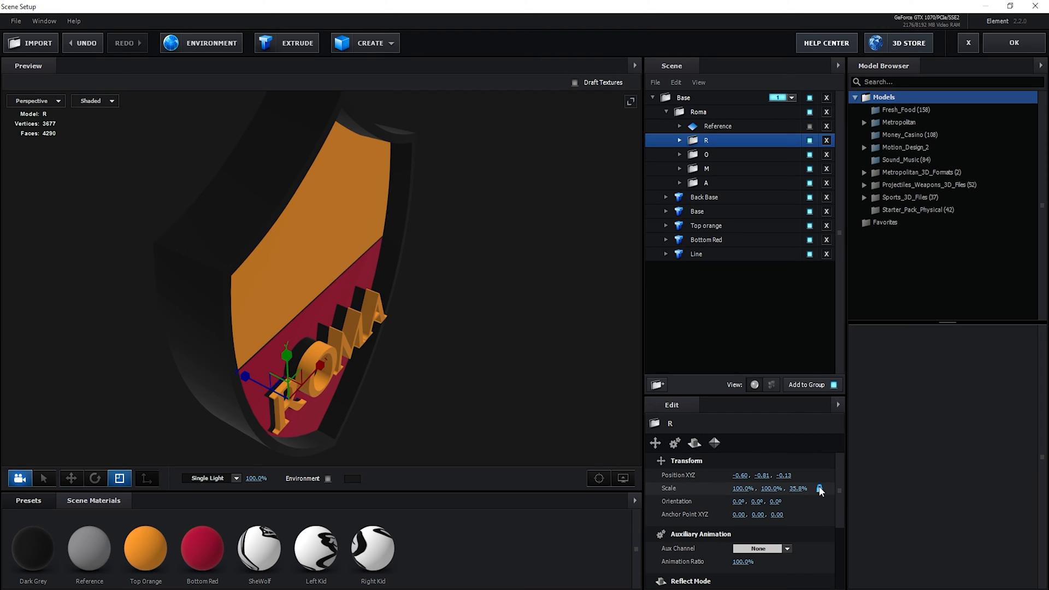
left_click(798, 488)
type("50")
key("Return")
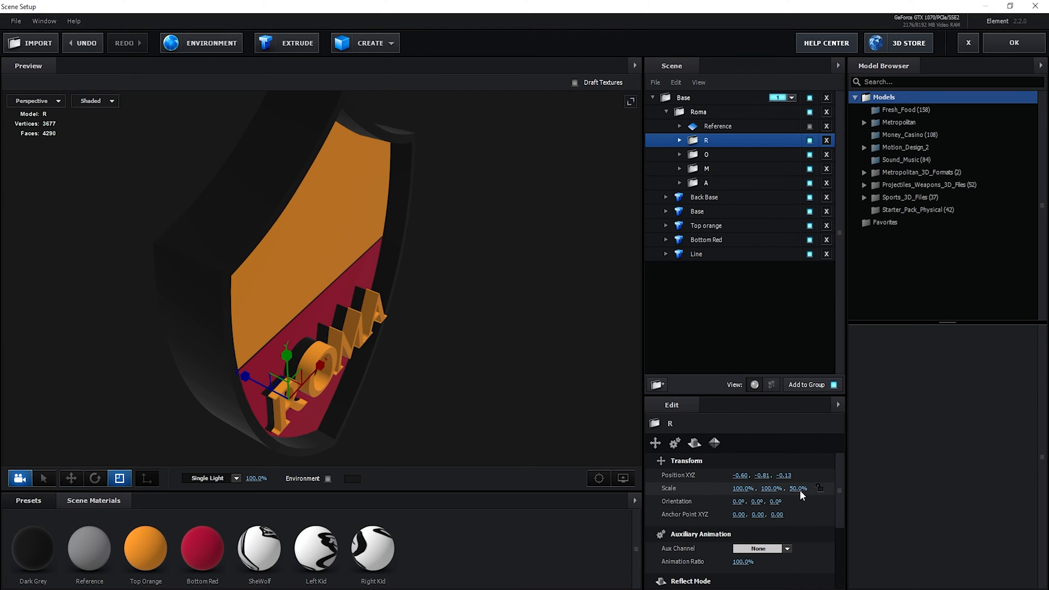
Unlink the scale of the O, M and A groups and set each Z scale to 50%.
left_click(705, 156)
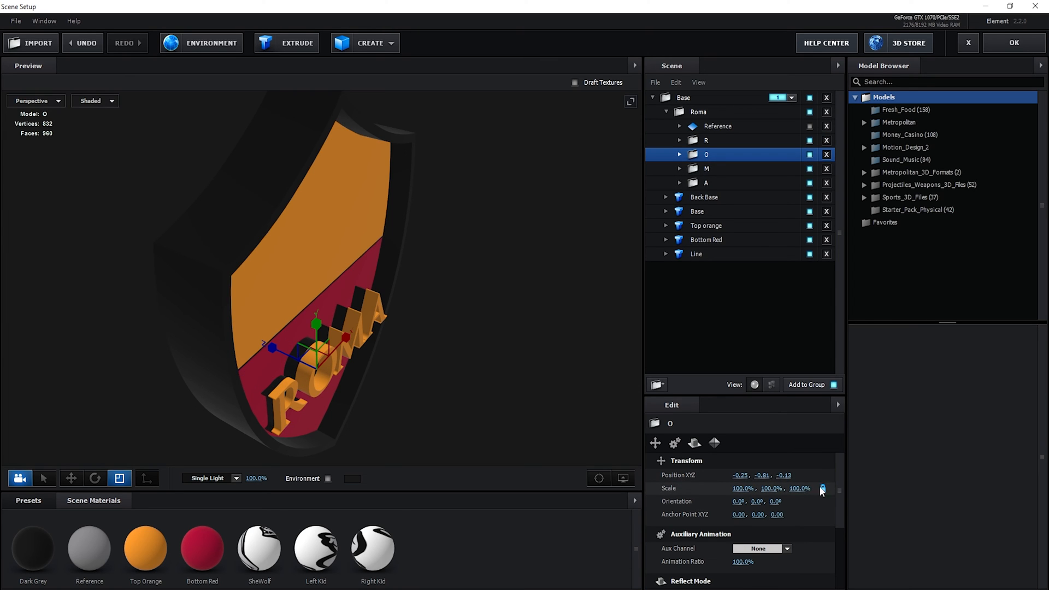
left_click(803, 488)
type("50")
key("Return")
left_click(712, 170)
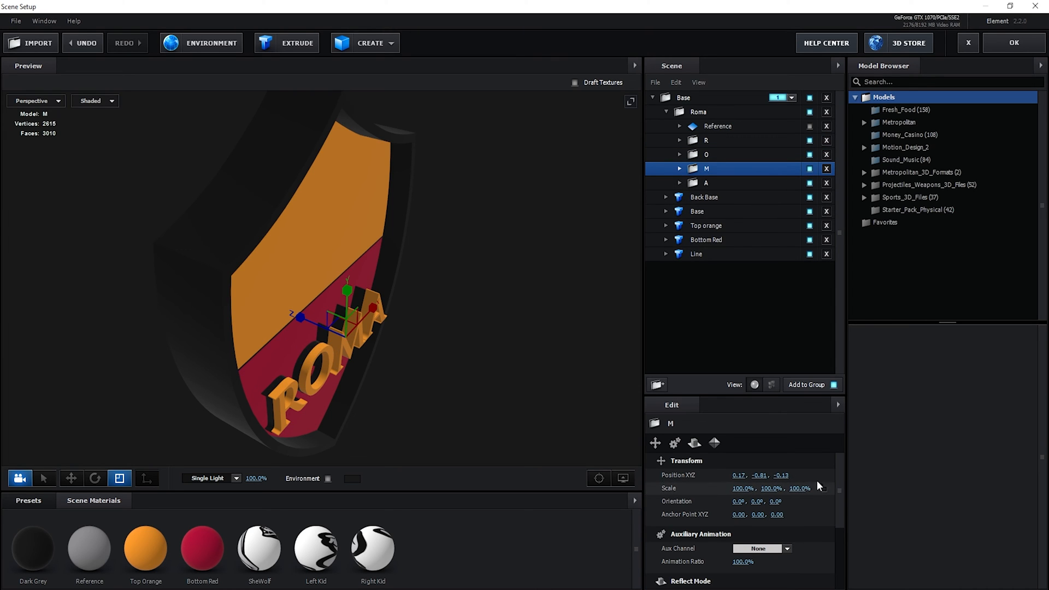
key("Return")
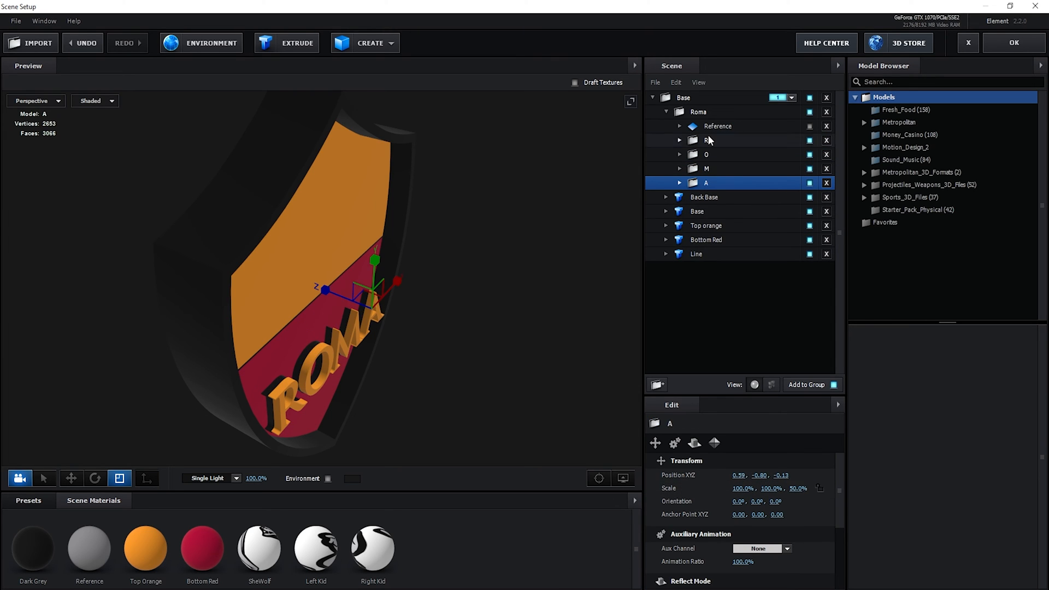
Select the four letter groups and move them back along Z toward the shield face.
left_click(708, 140, "shift")
key("w")
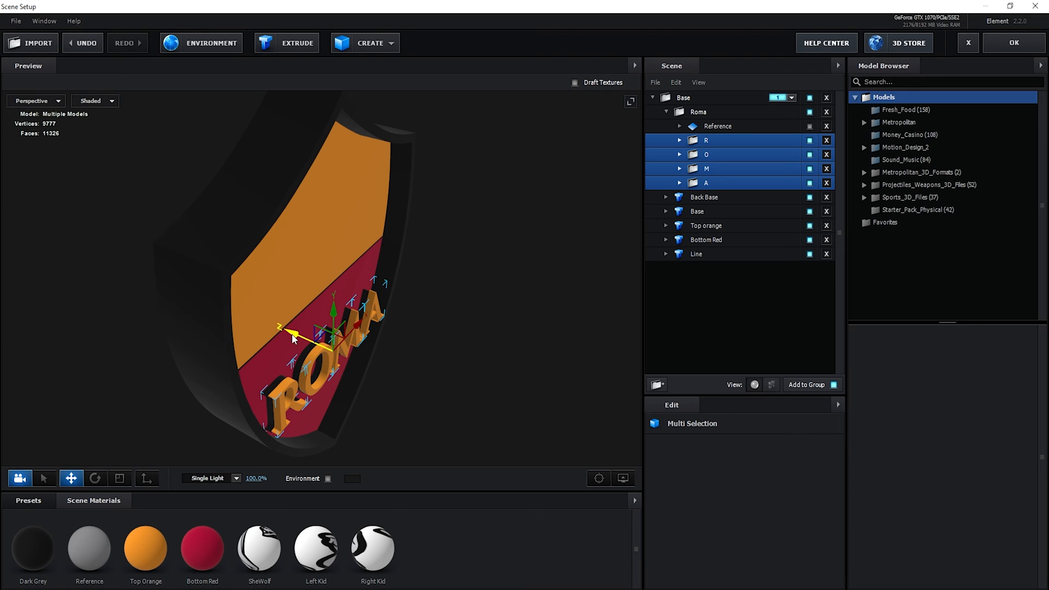
left_click(283, 336)
Move the Roma group, its four letter groups and the Reference plane to the scene's top level, and hide Base and Roma.
left_click_drag(697, 112, 739, 336)
left_click(810, 98)
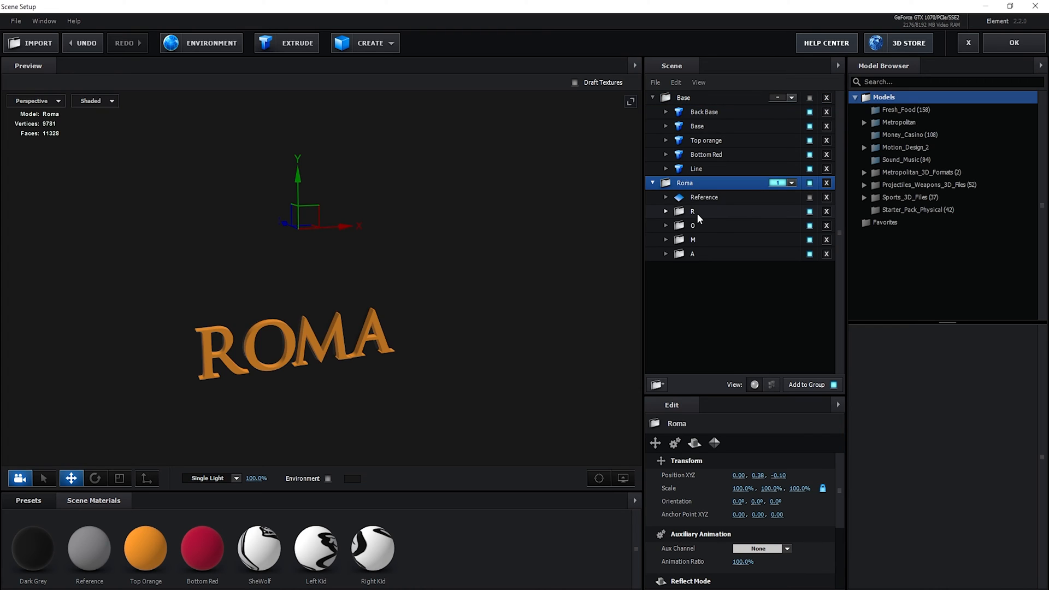
left_click_drag(697, 213, 726, 305)
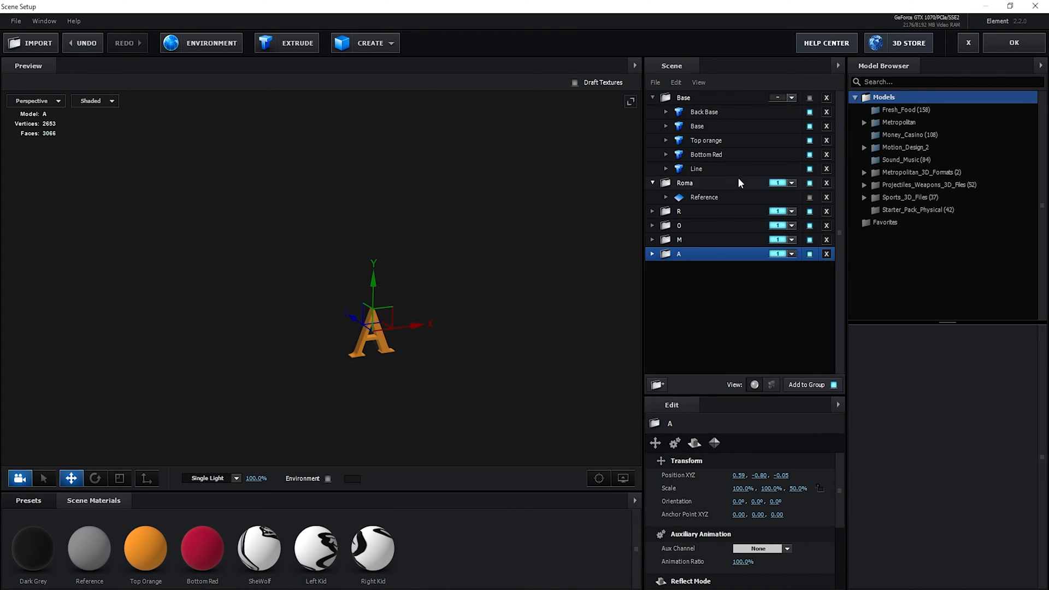
left_click_drag(704, 196, 754, 262)
left_click(810, 183)
left_click(652, 97)
left_click(737, 126)
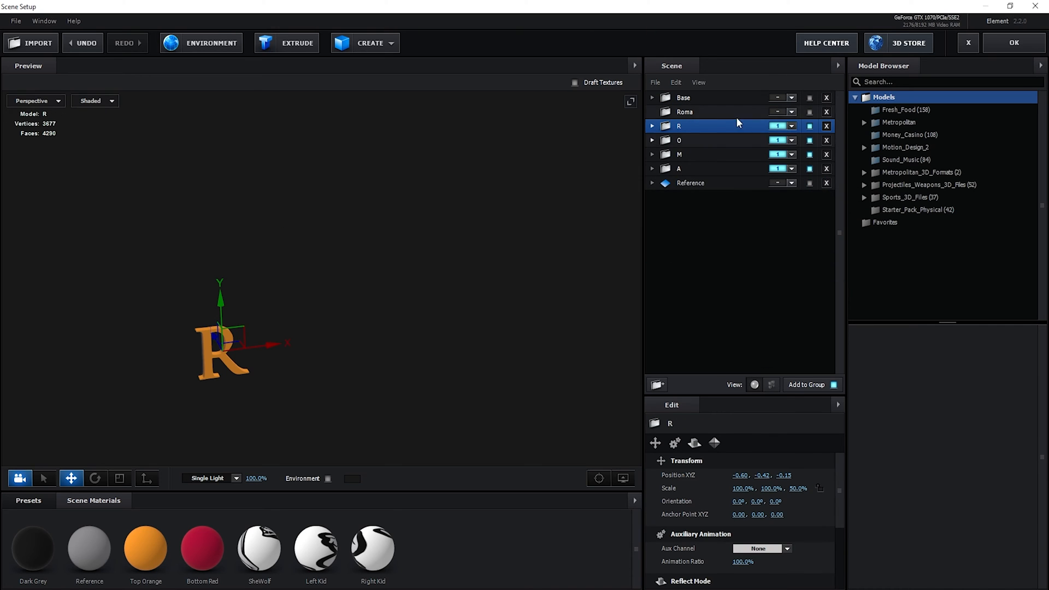
Assign the O, M and A folders to groups 2, 3 and 4 and apply the scene setup.
left_click(784, 141)
left_click(796, 158)
left_click(784, 155)
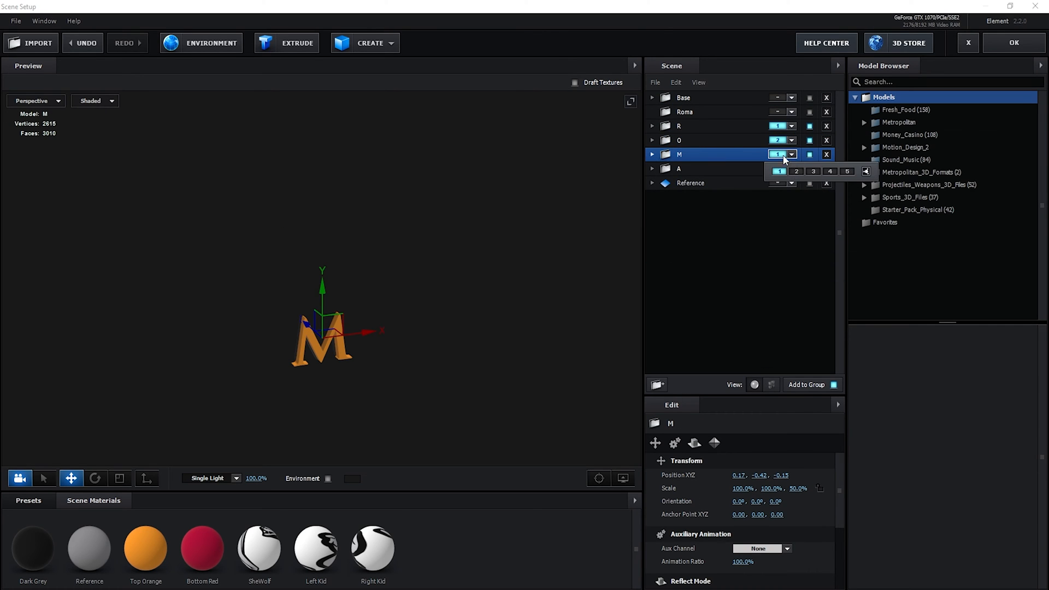
left_click(792, 170)
left_click(830, 185)
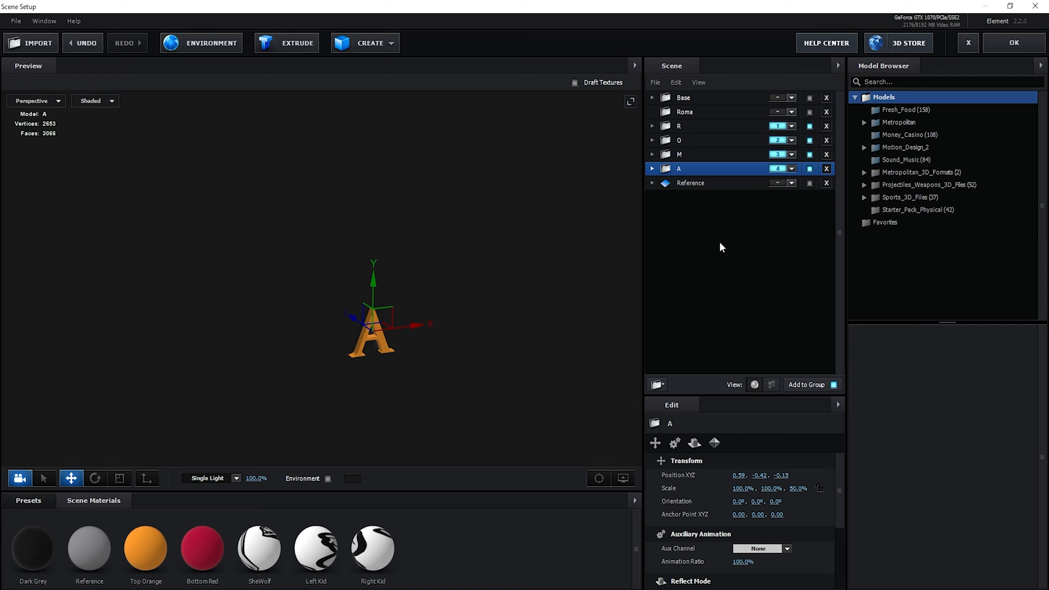
left_click(1015, 42)
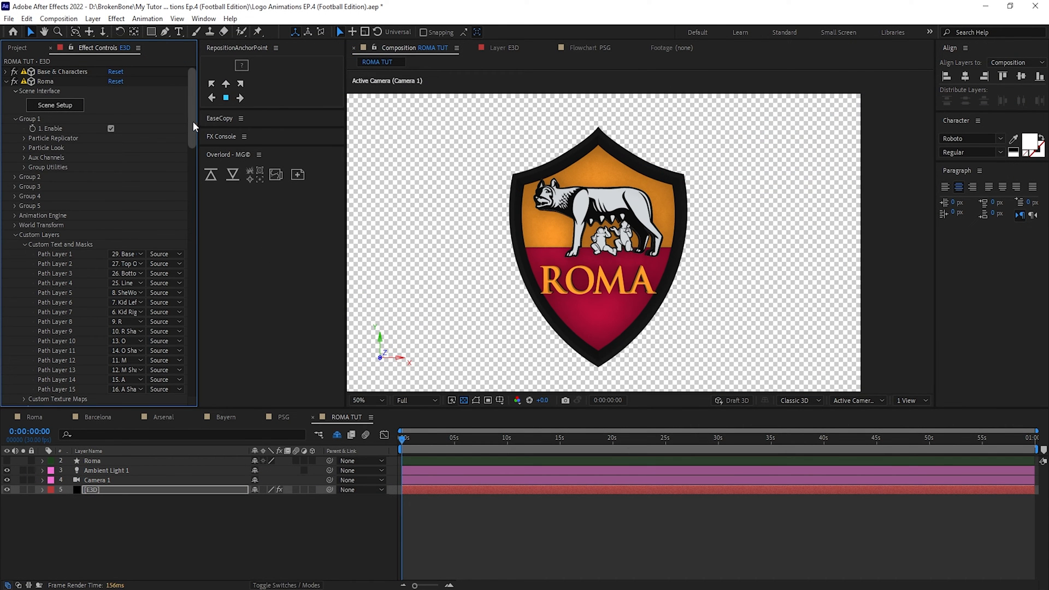
Duplicate the Roma Element effect on the E3D layer and rename the copy 1927.
left_click(49, 82)
left_click_drag(191, 117, 189, 170)
left_click(134, 215)
left_click(139, 259)
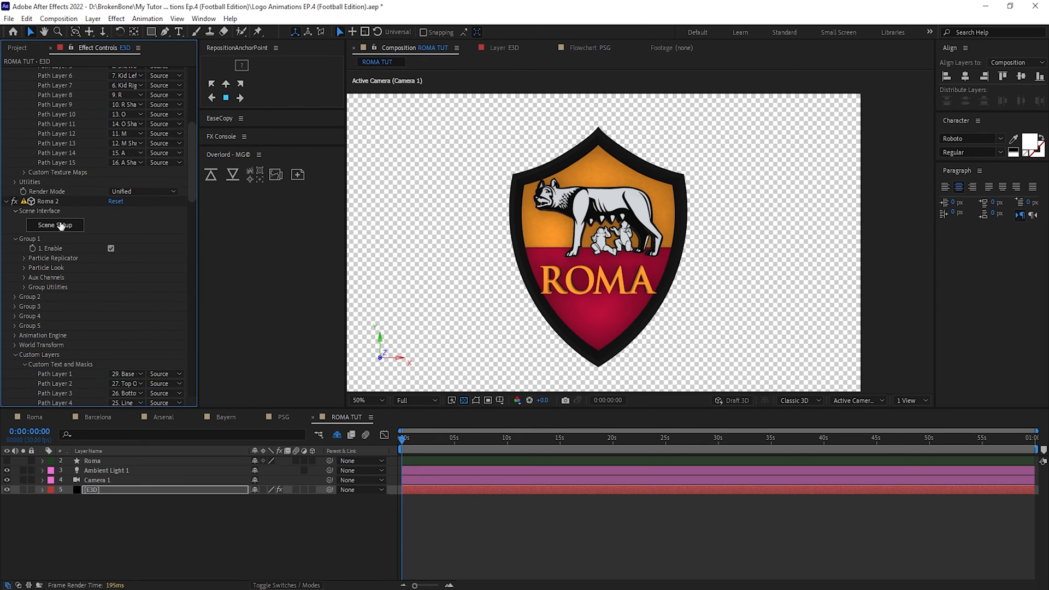
left_click(58, 199)
key("Return")
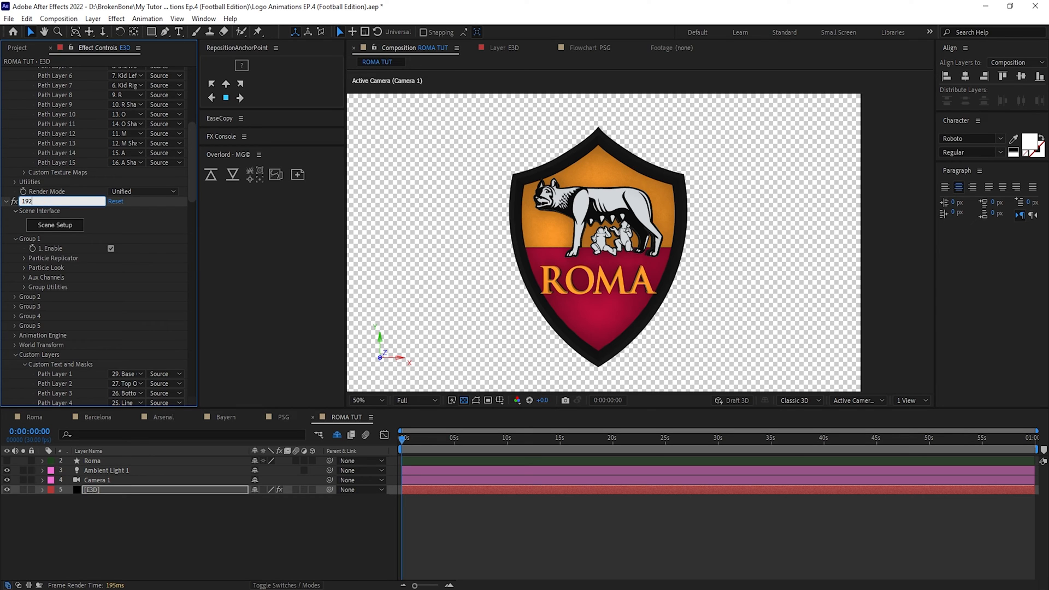
type("1927")
key("Return")
Set Path Layers 8 to 15 of the 1927 effect to layers 1, 9, 2 and 7, each followed by its shadow layer.
left_click_drag(194, 182, 197, 223)
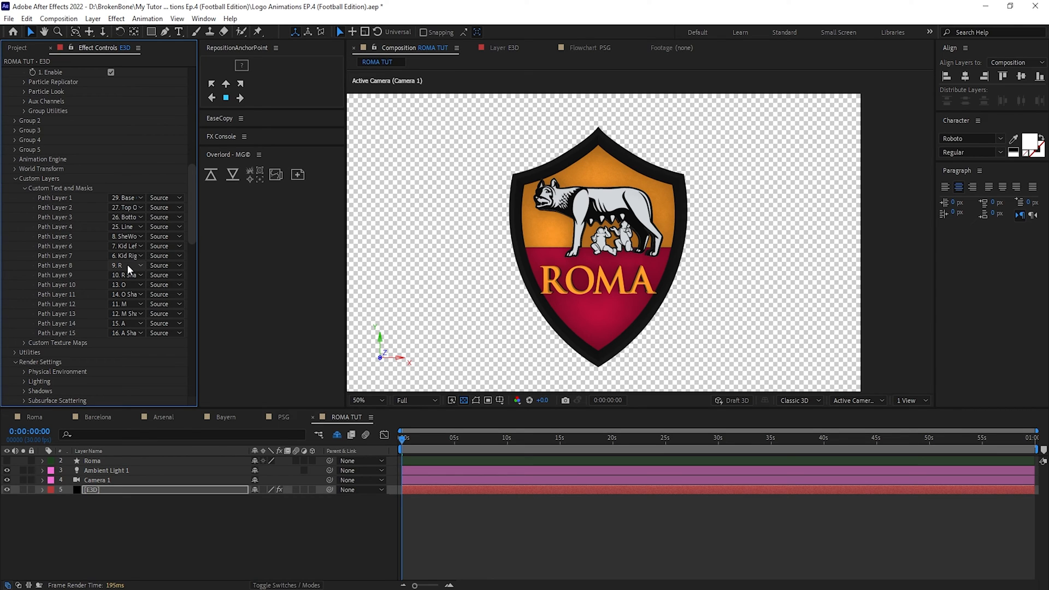
left_click(127, 264)
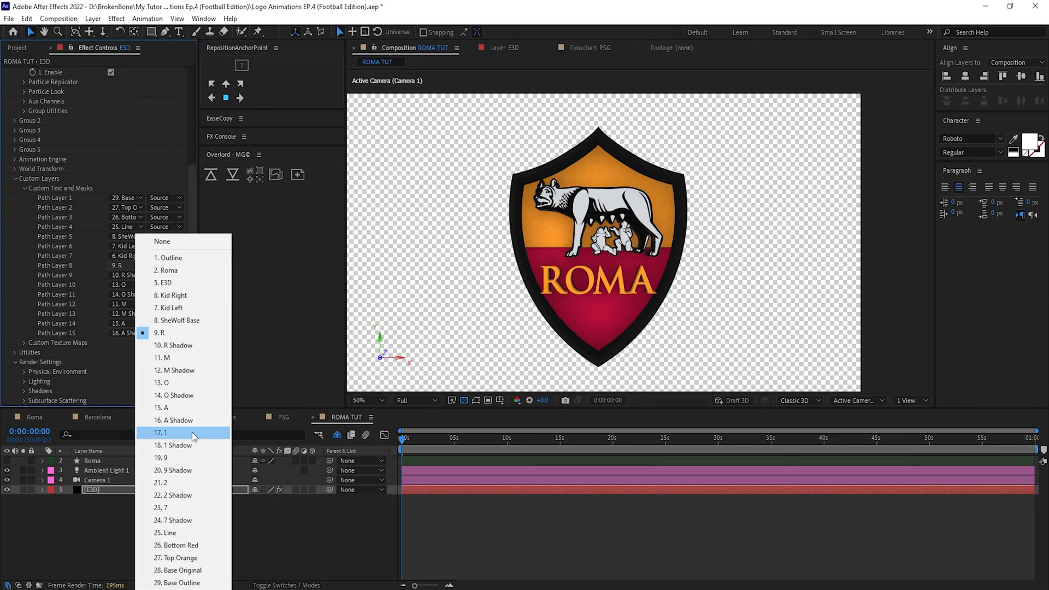
left_click(191, 433)
left_click(121, 274)
left_click(179, 445)
left_click(123, 285)
left_click(178, 457)
left_click(123, 295)
left_click(178, 471)
left_click(122, 304)
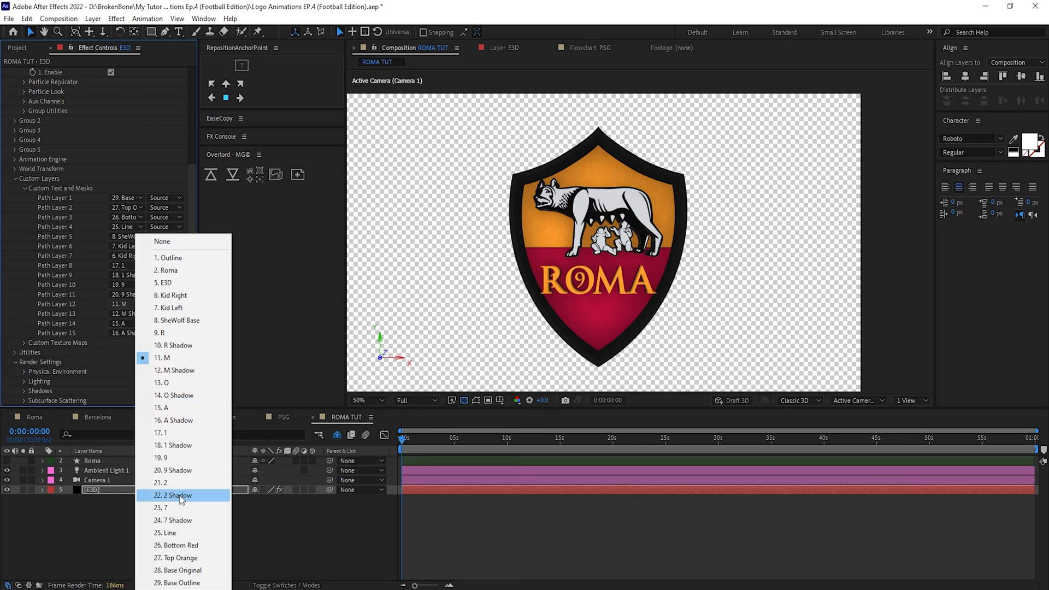
left_click(176, 519)
scroll(191, 216, "up", 6)
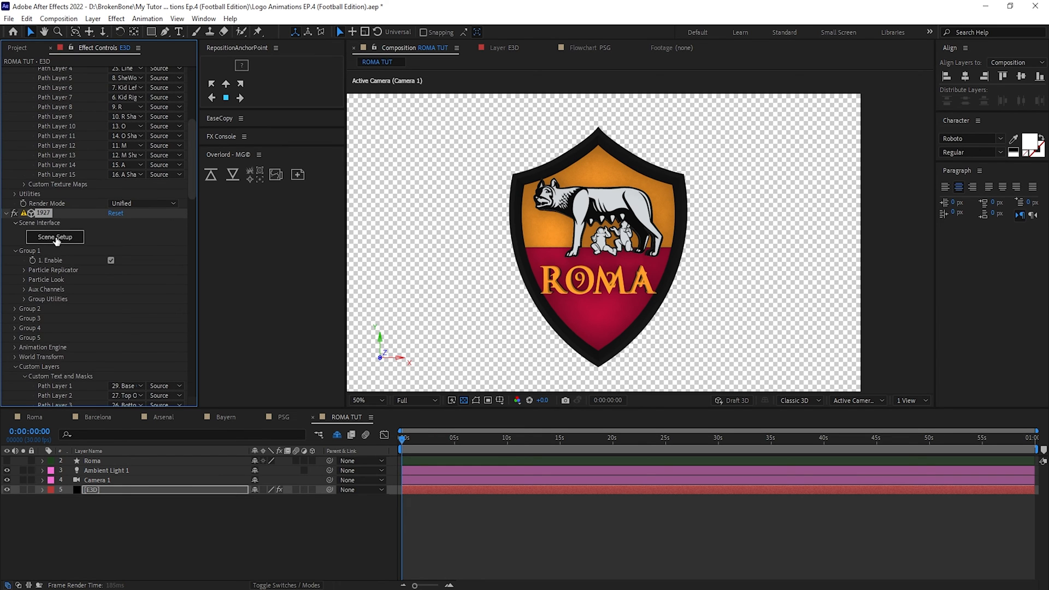
Open the scene setup of the 1927 Element effect.
left_click(57, 241)
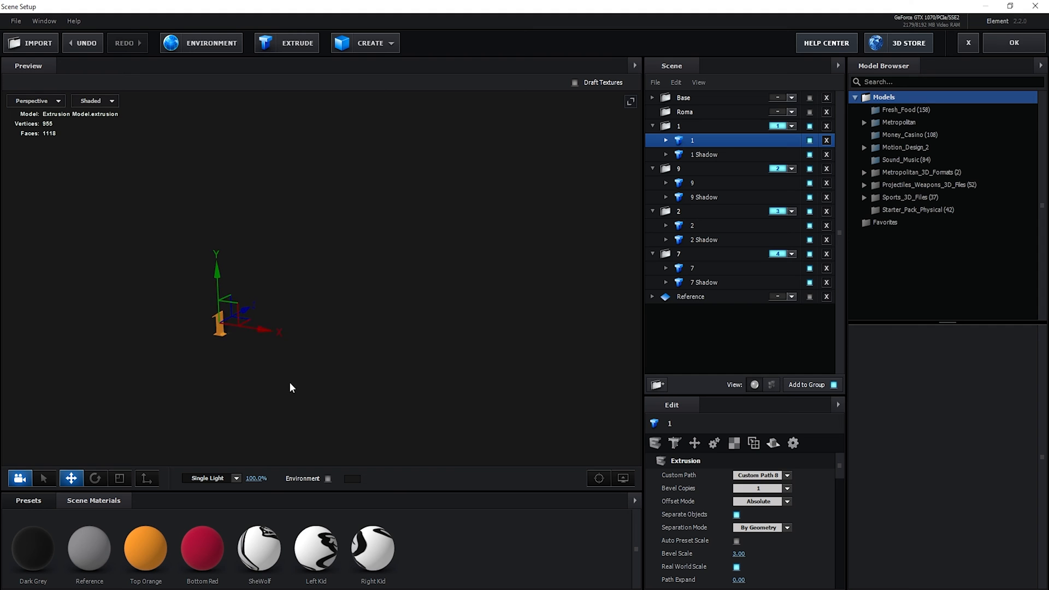
left_click_drag(290, 383, 428, 330)
scroll(313, 341, "up", 2)
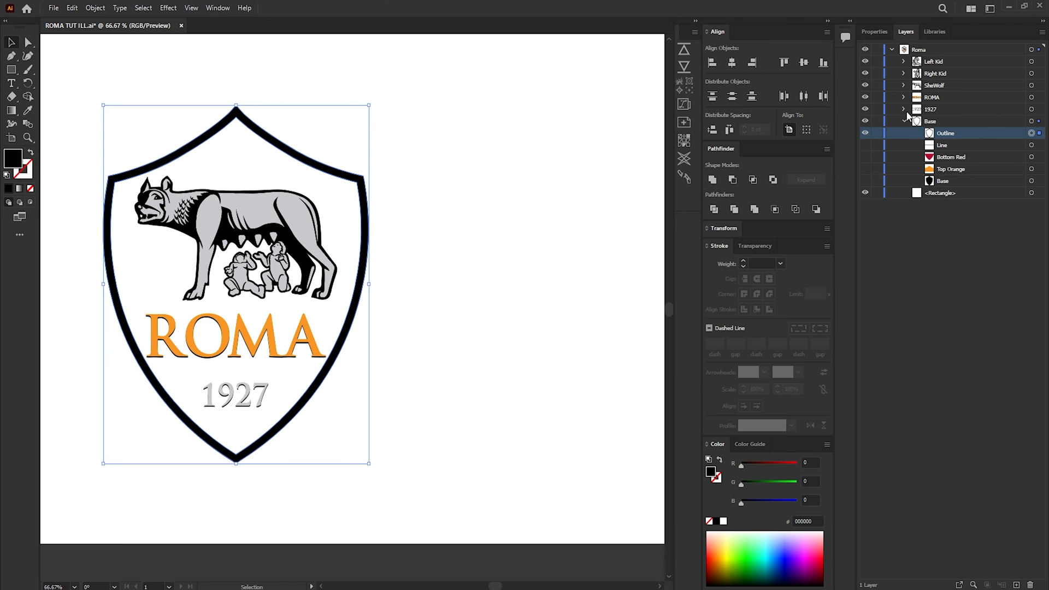
Switch to Illustrator and copy the fill colour C9CACC from digit 7 in the 1927 group.
left_click(904, 110)
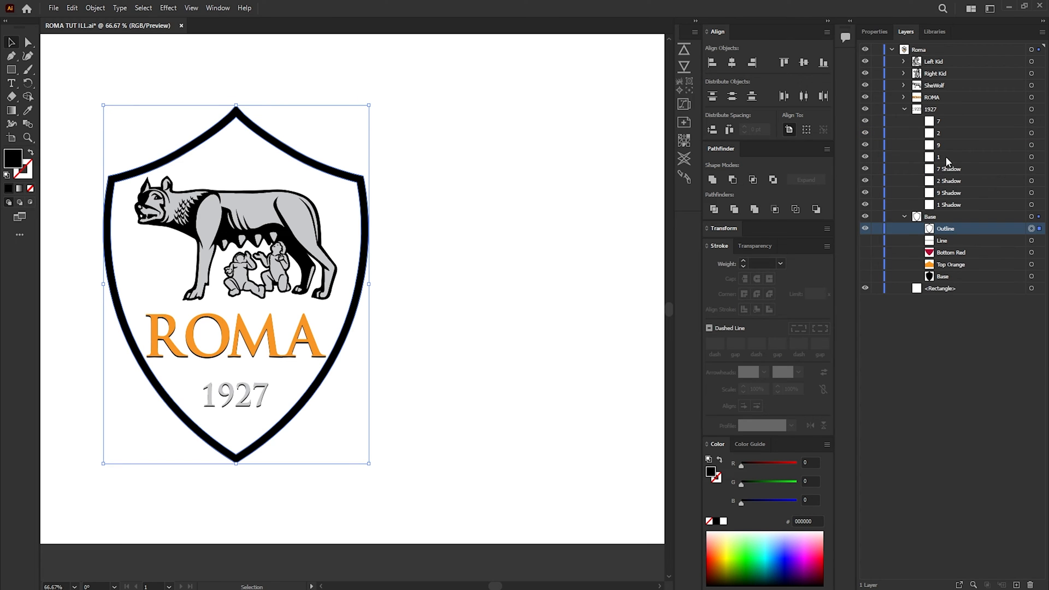
left_click(1031, 121)
double_click(712, 472)
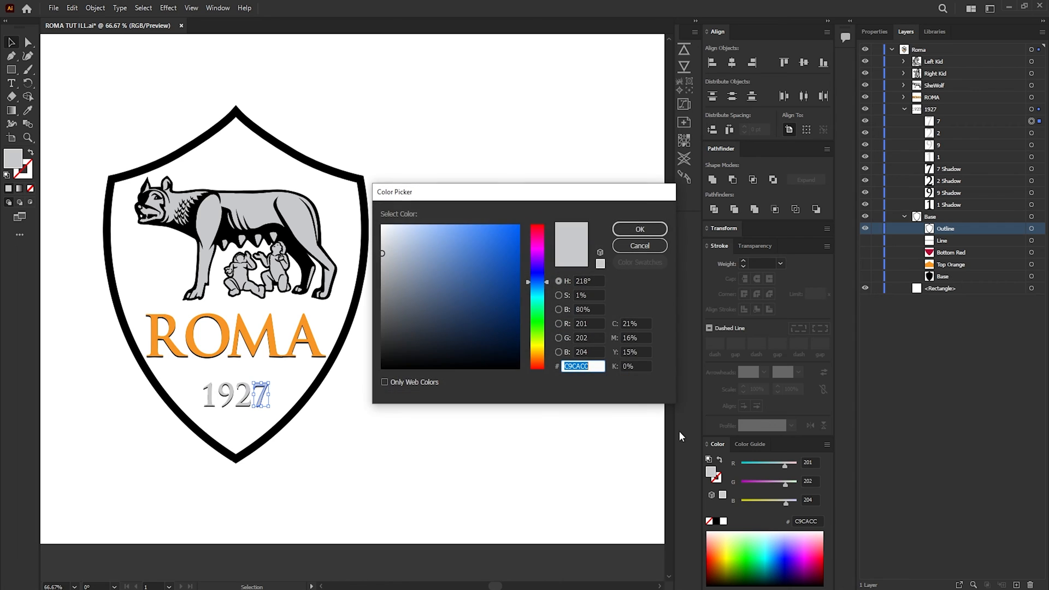
left_click(640, 229)
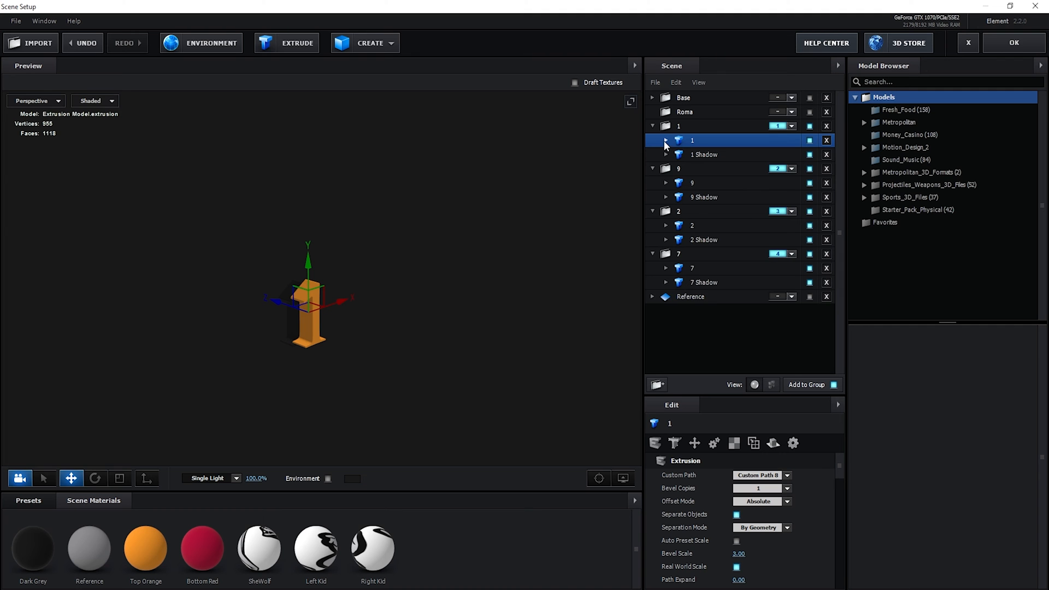
Back in the Element scene setup, duplicate digit 1's Top Orange material and rename the copy Number.
left_click(666, 141)
left_click(718, 154)
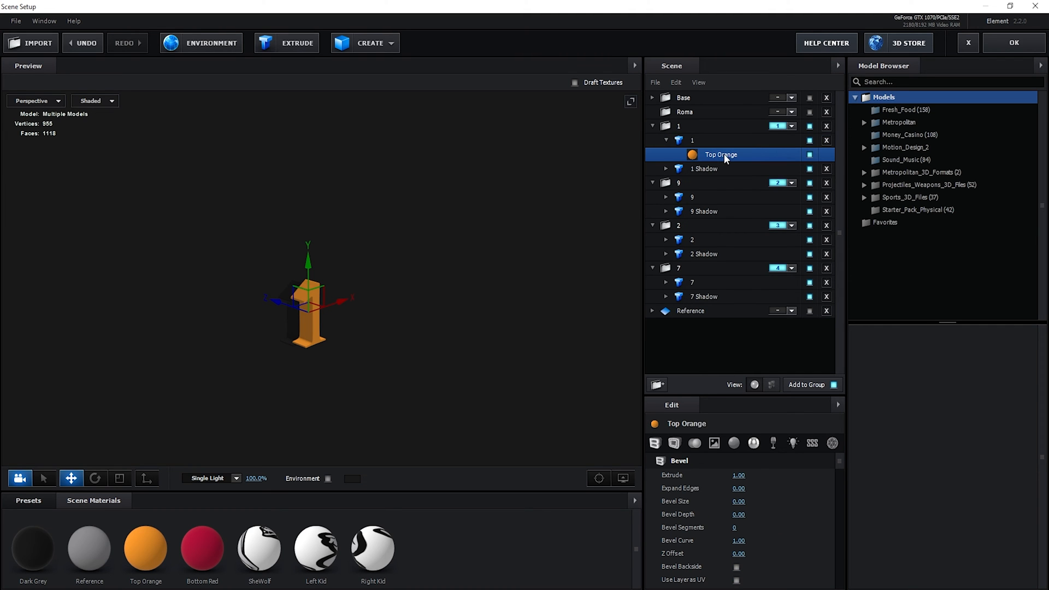
right_click(723, 153)
left_click(758, 208)
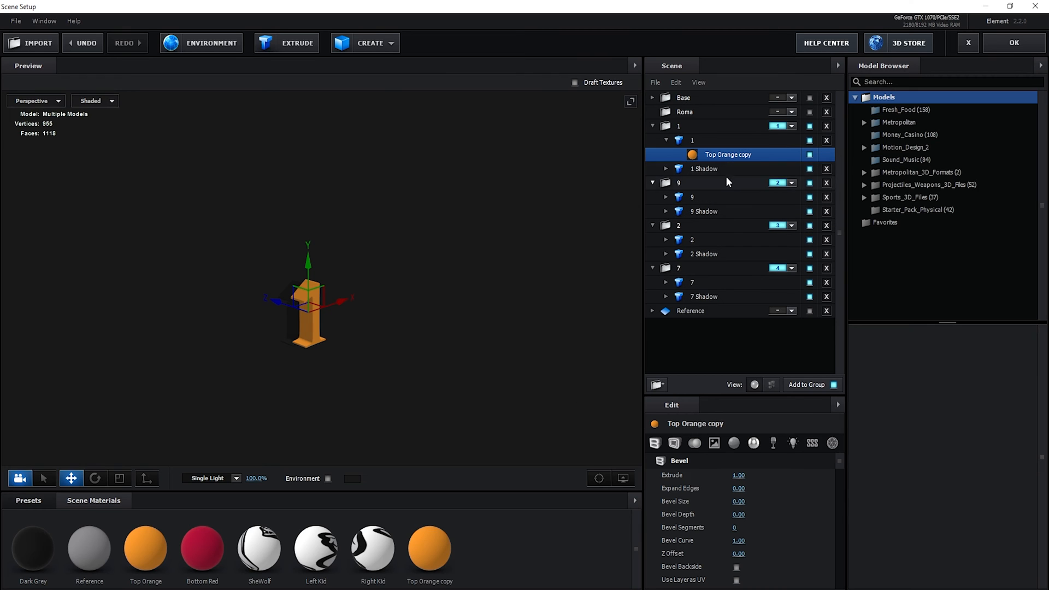
double_click(722, 156)
type("Number")
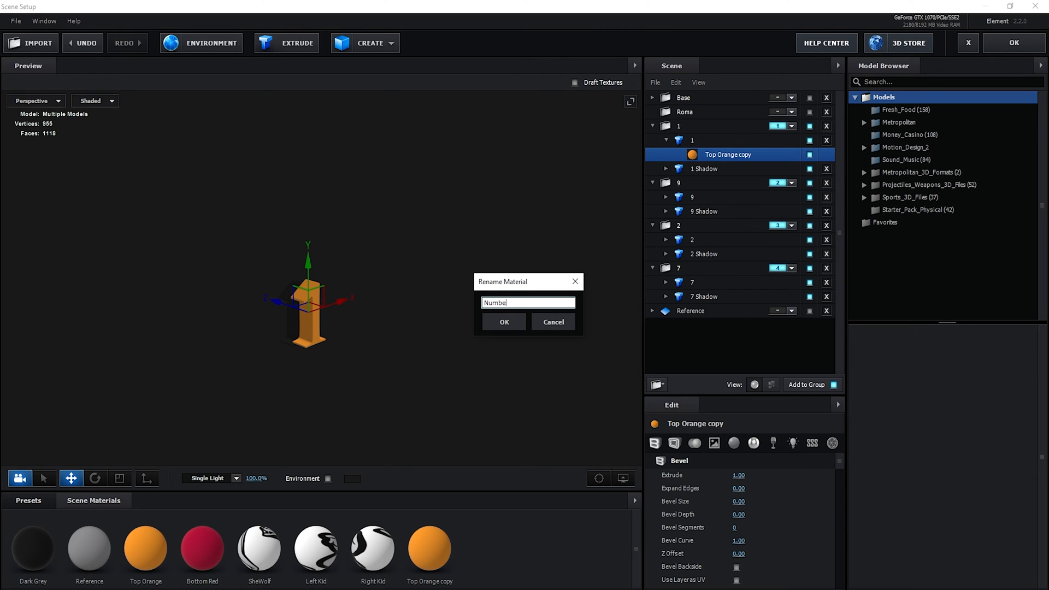
left_click(499, 322)
Set the Number material's diffuse colour to the grey C9CACC copied from Illustrator.
left_click_drag(839, 471, 840, 500)
left_click(739, 509)
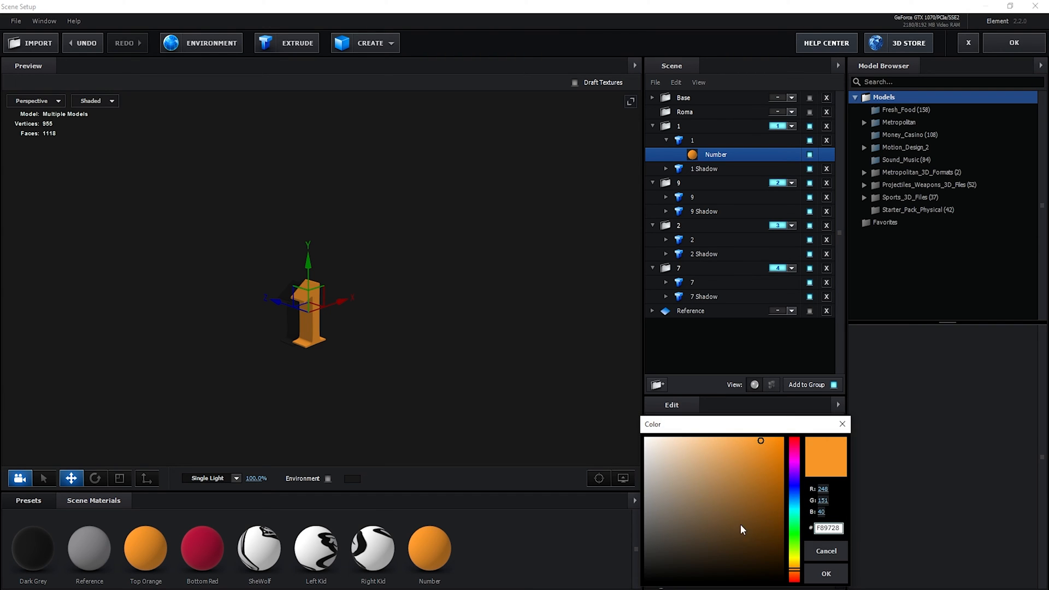
left_click(826, 551)
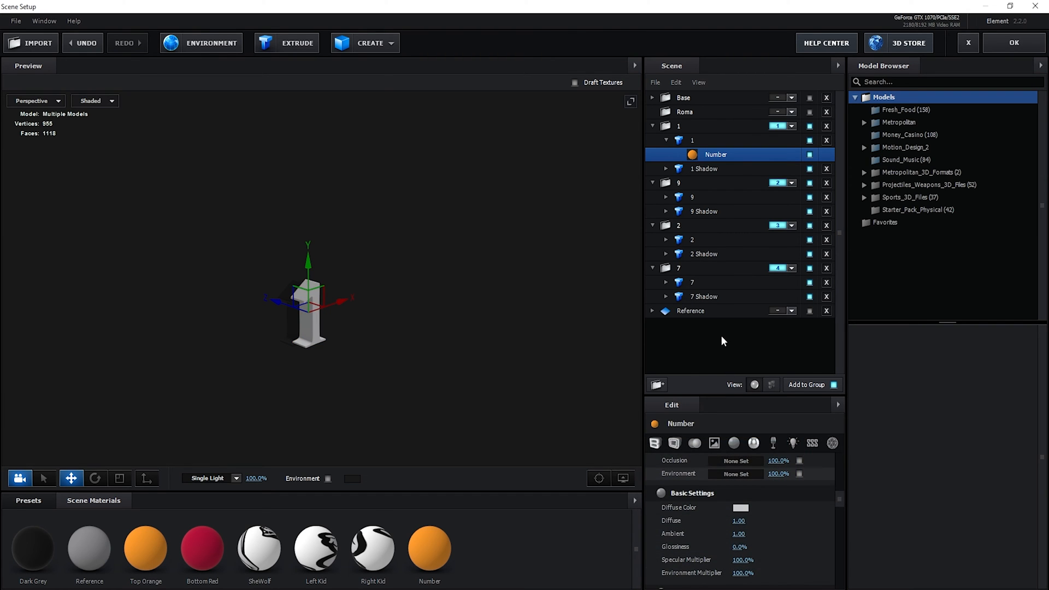
Apply the Number material to the digits 9, 2 and 7.
left_click(705, 141)
left_click_drag(431, 548, 714, 197)
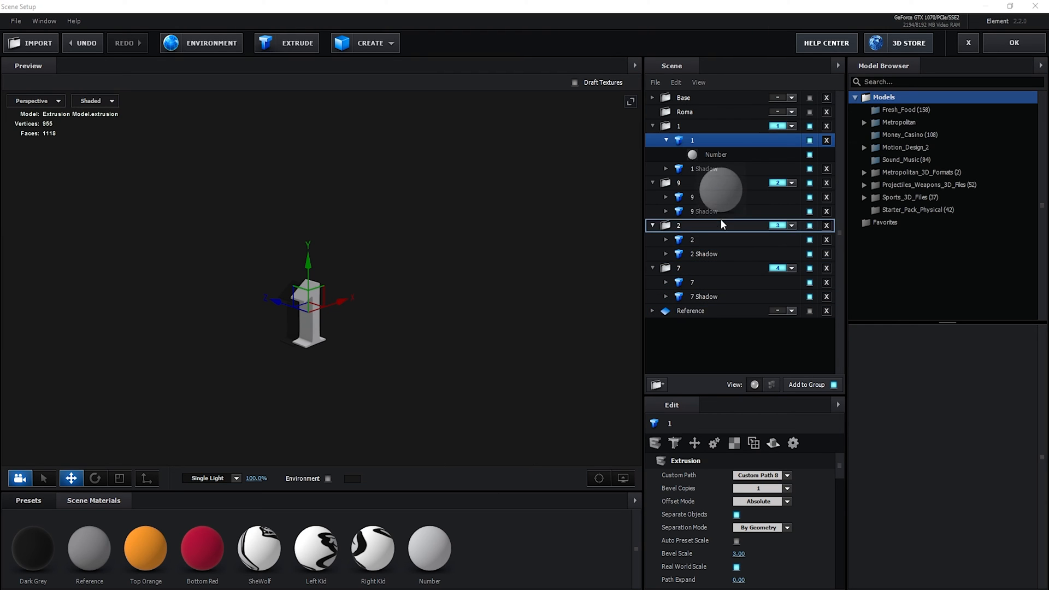
left_click(706, 198)
left_click(699, 239)
left_click(701, 282)
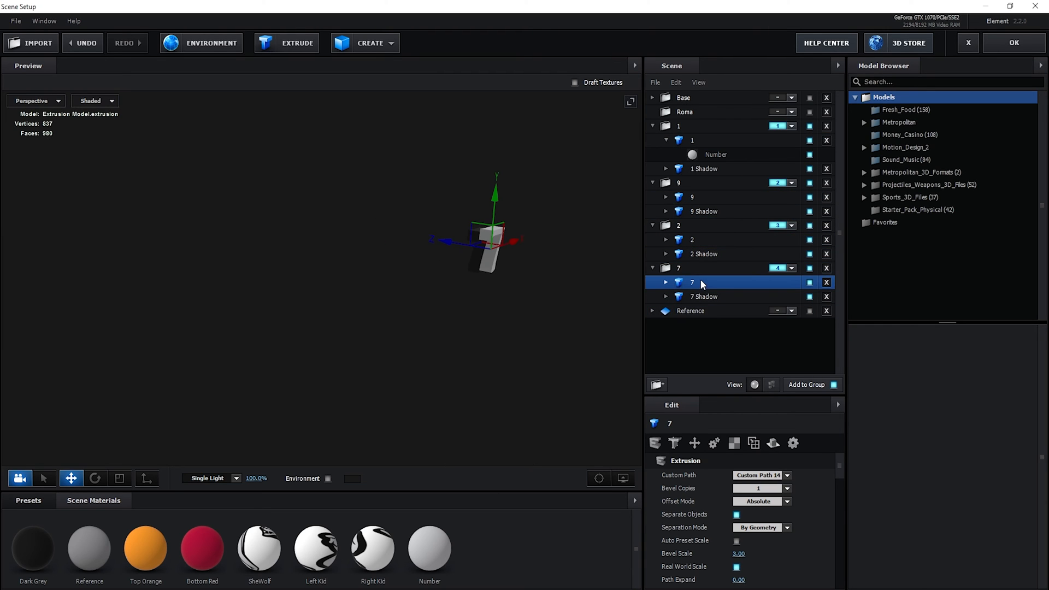
Rename the Roma folder 1927, nest the four digit folders in it, and move it and the Reference plane into Base.
double_click(694, 114)
type("1927")
key("Return")
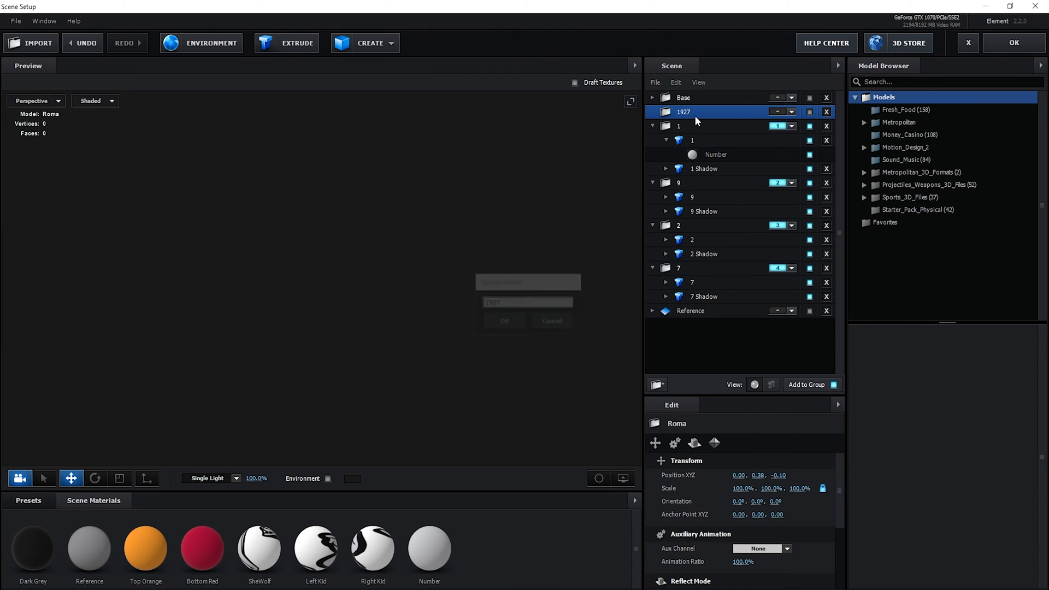
left_click_drag(690, 122, 694, 106)
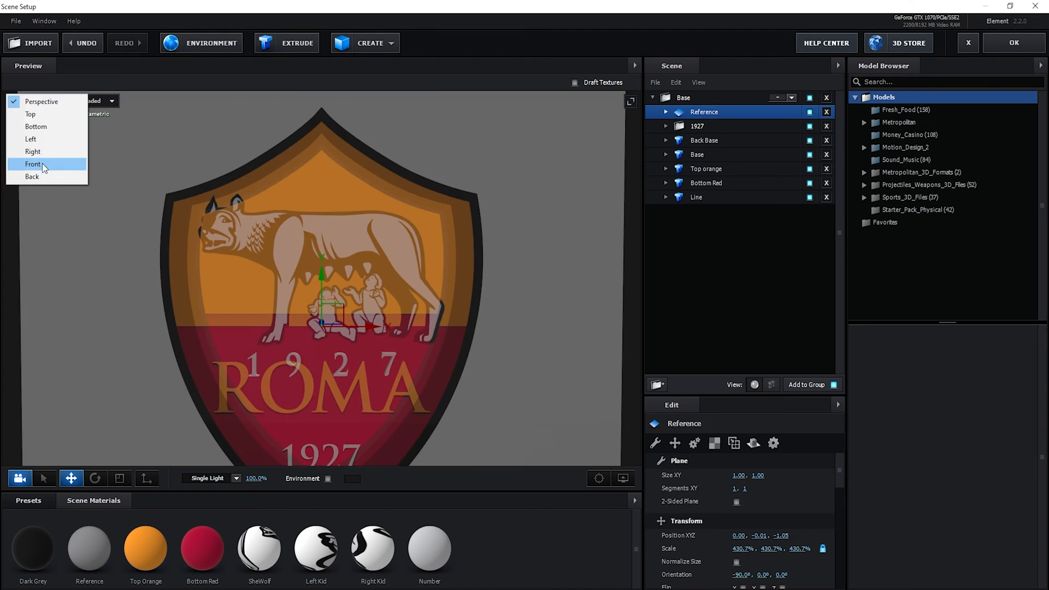
In the front view, line up the digit folders and their shadows with the reference's 1927.
left_click(33, 159)
left_click_drag(423, 244, 342, 245)
scroll(328, 262, "up", 5)
left_click(706, 183)
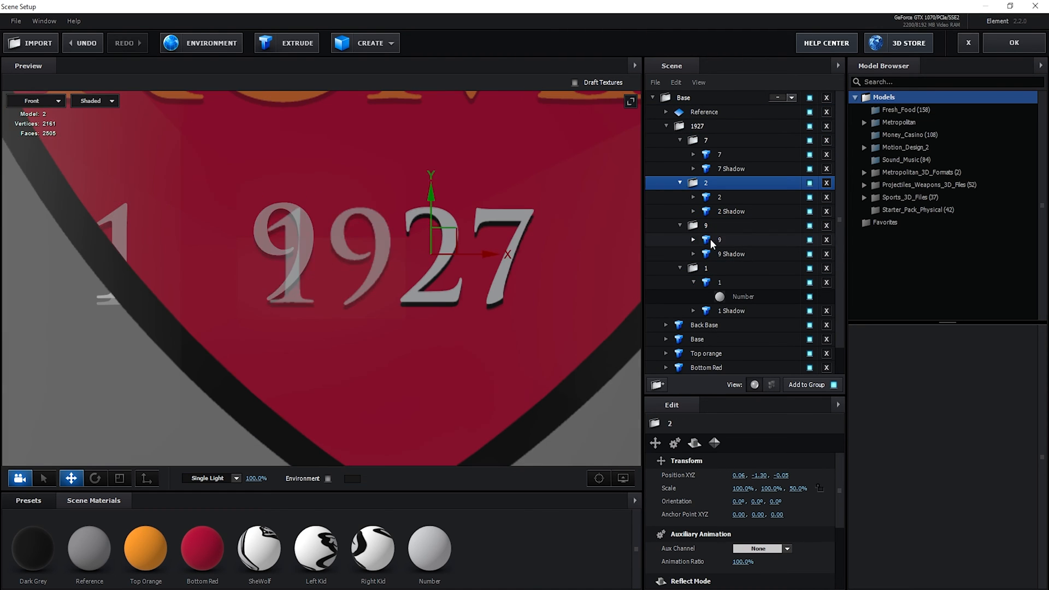
left_click(705, 225)
left_click(706, 268)
left_click(731, 311)
left_click(730, 254)
left_click(731, 168)
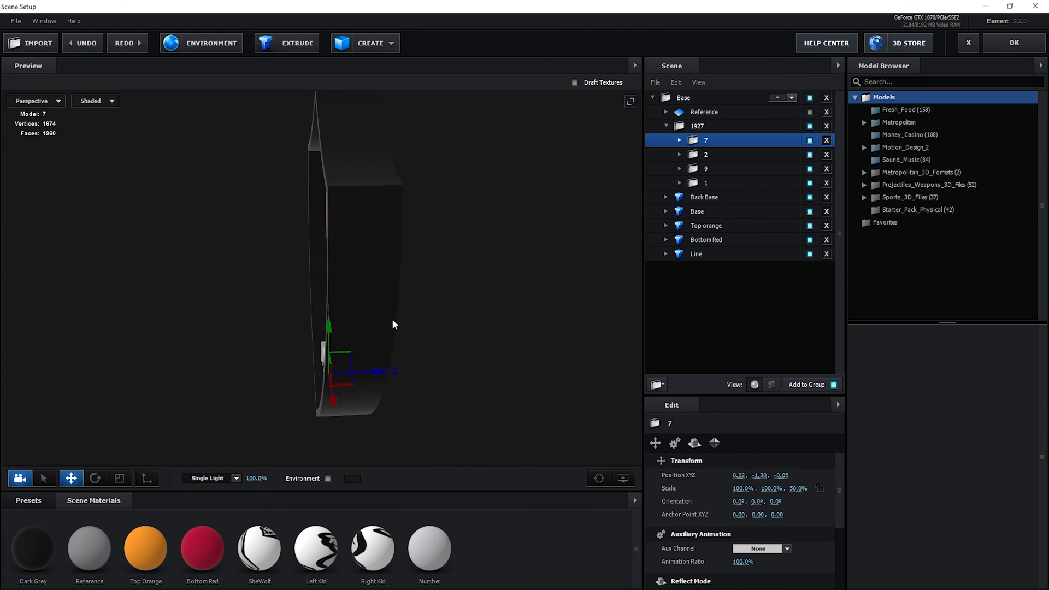
Move the 1, 9, 2 and 7 folders out of the 1927 folder to the scene's top level.
left_click_drag(392, 319, 462, 319)
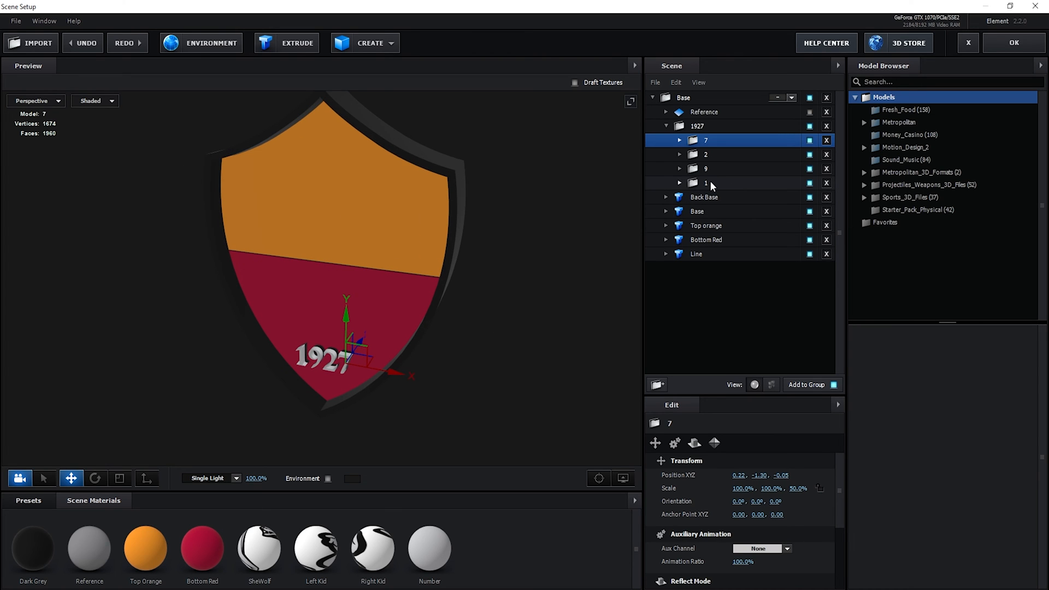
left_click_drag(711, 182, 768, 332)
left_click_drag(715, 170, 734, 295)
left_click_drag(706, 141, 745, 343)
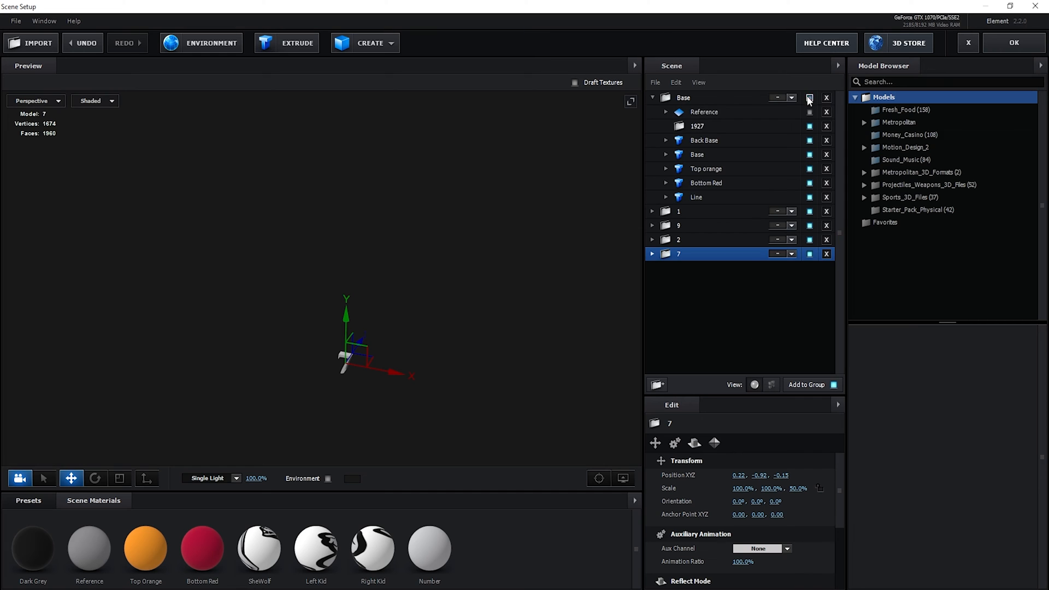
Hide Base, assign the 1, 9, 2 and 7 folders to groups 1 to 4, and apply the scene setup.
left_click(652, 97)
left_click(658, 99)
left_click(791, 111)
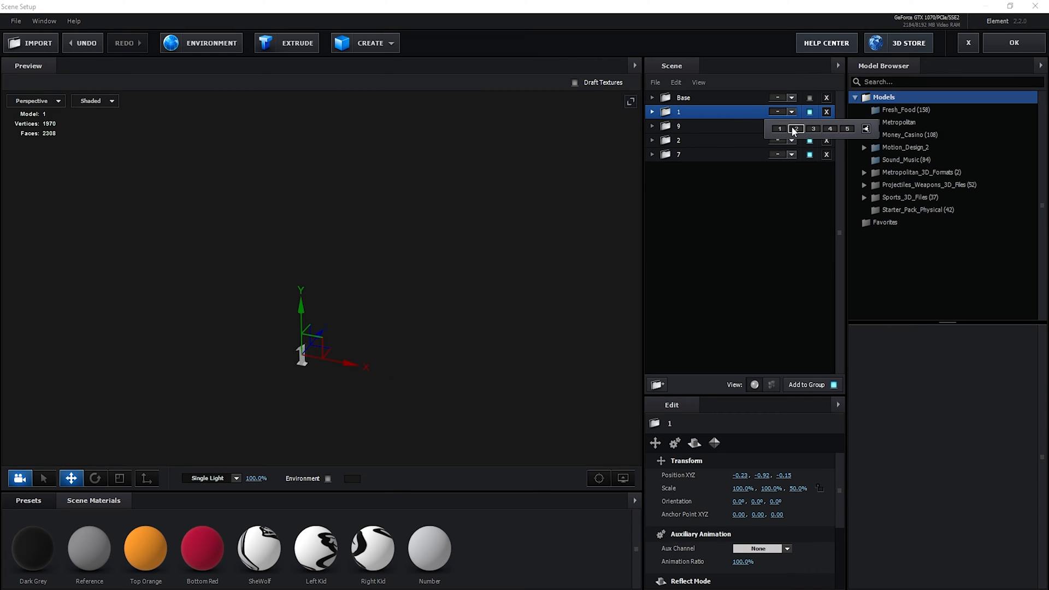
left_click(781, 126)
left_click(792, 141)
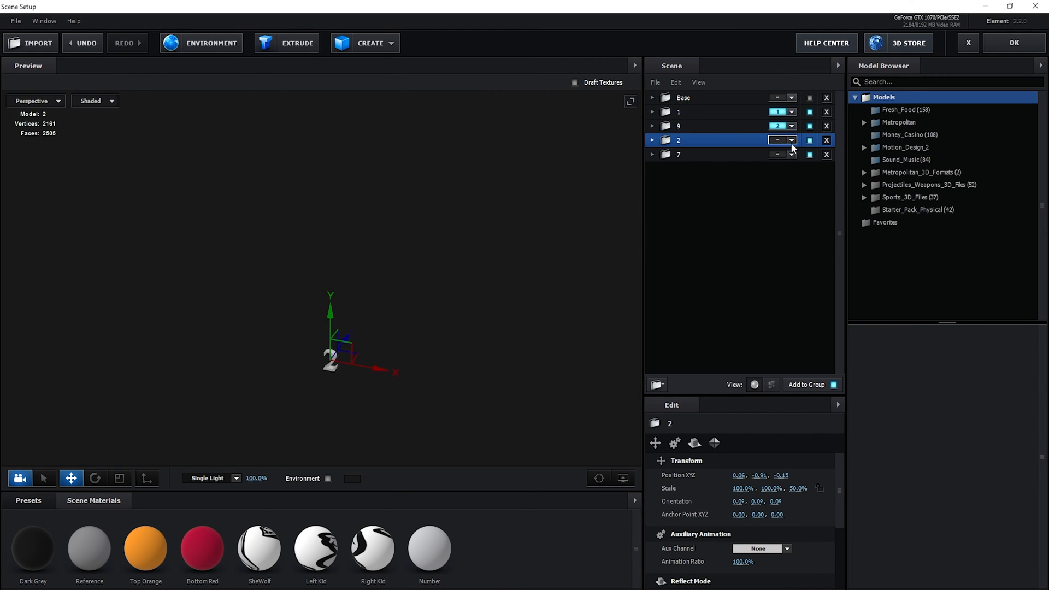
left_click(791, 154)
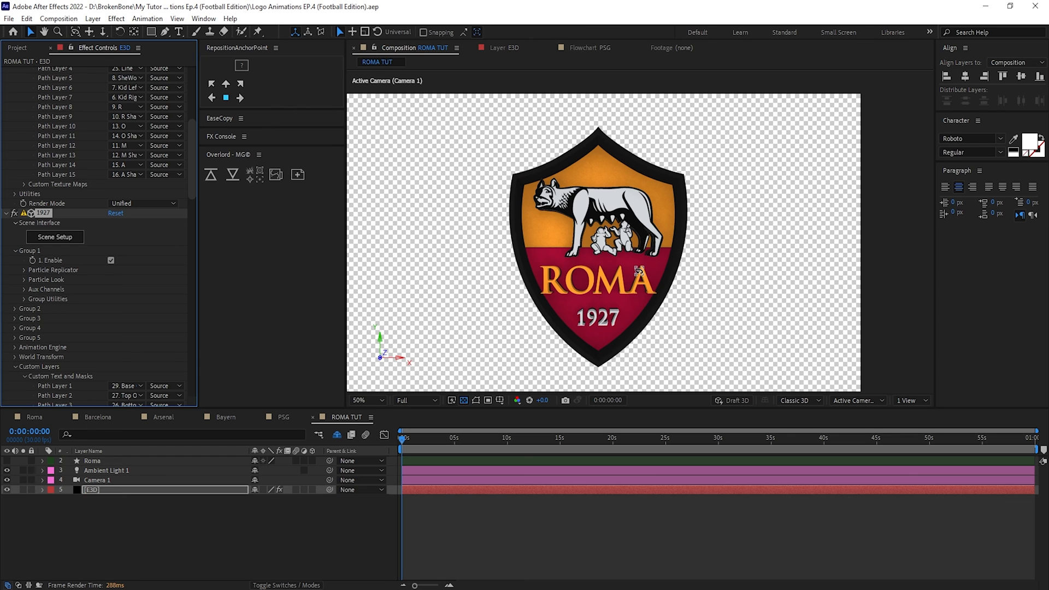
Orbit the camera to inspect the crest's depth from an angle, and restore the front view.
key("c")
left_click_drag(614, 274, 657, 279)
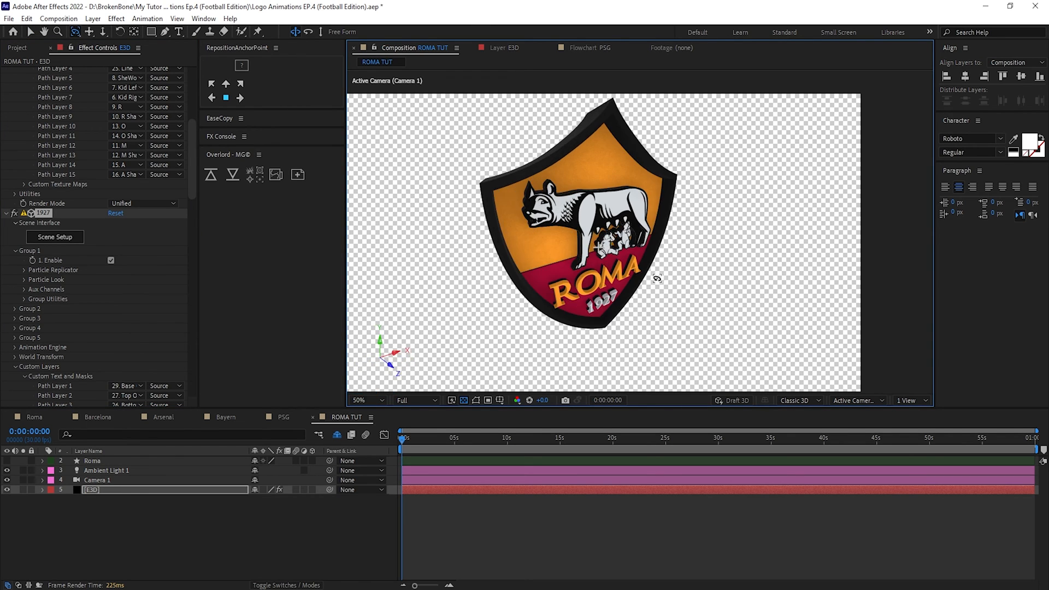
key("ctrl+z")
key("ctrl+z")
Set the preview resolution to Quarter and turn off ambient occlusion in the 1927 effect.
left_click(427, 402)
left_click(420, 470)
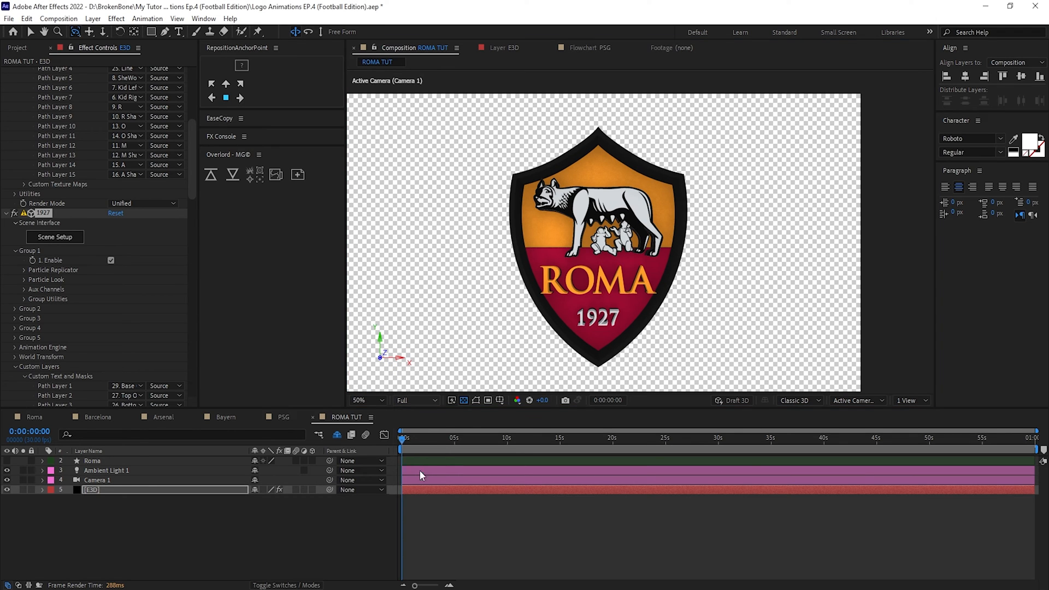
left_click_drag(195, 188, 194, 276)
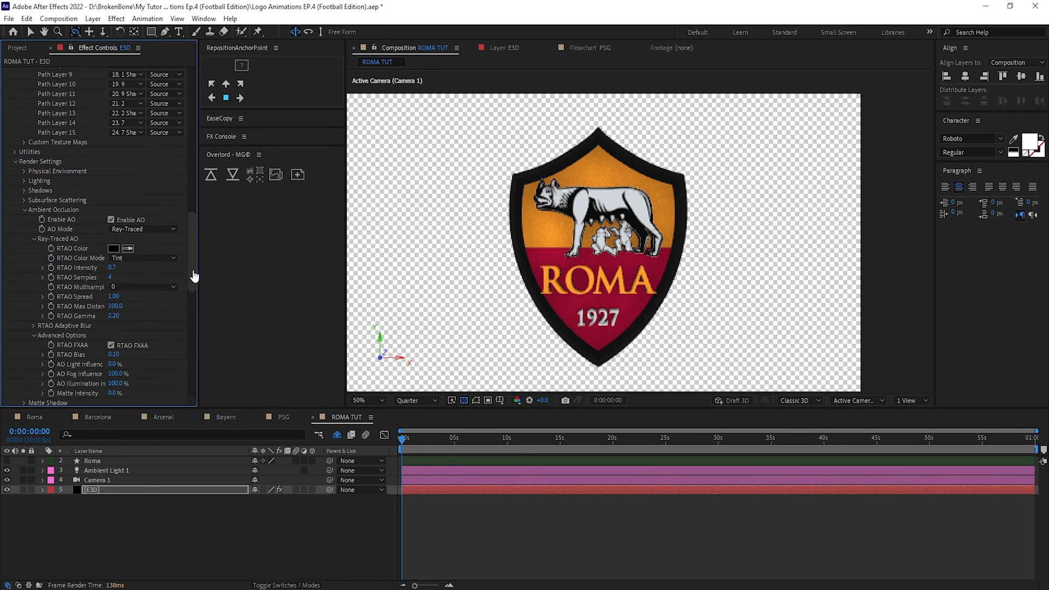
left_click(111, 219)
key("v")
Create a group null for Group 1 of the Base & Characters effect and rename it Base.
scroll(68, 227, "up", 15)
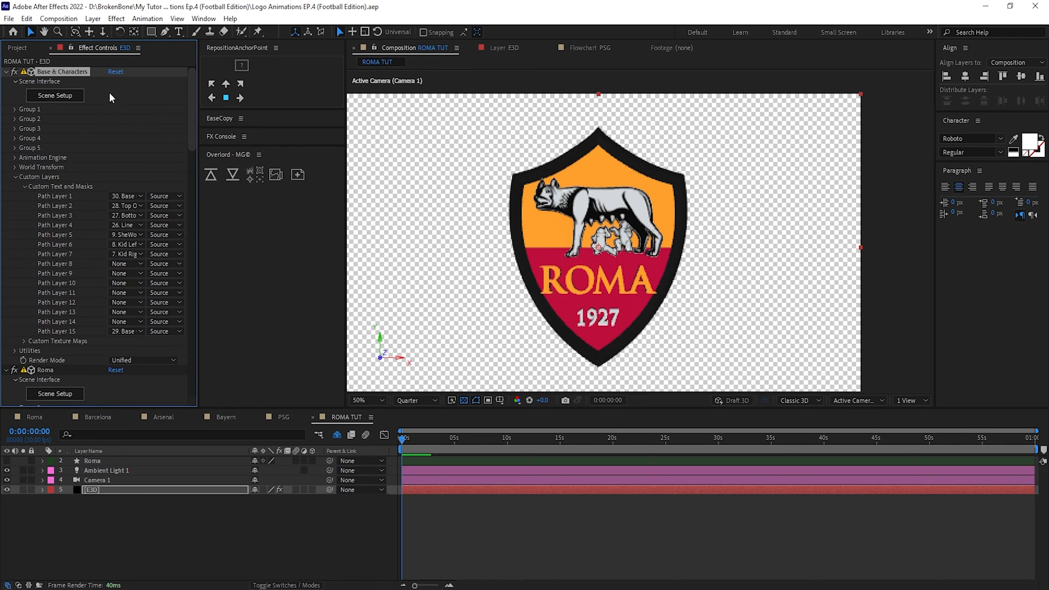
left_click(16, 109)
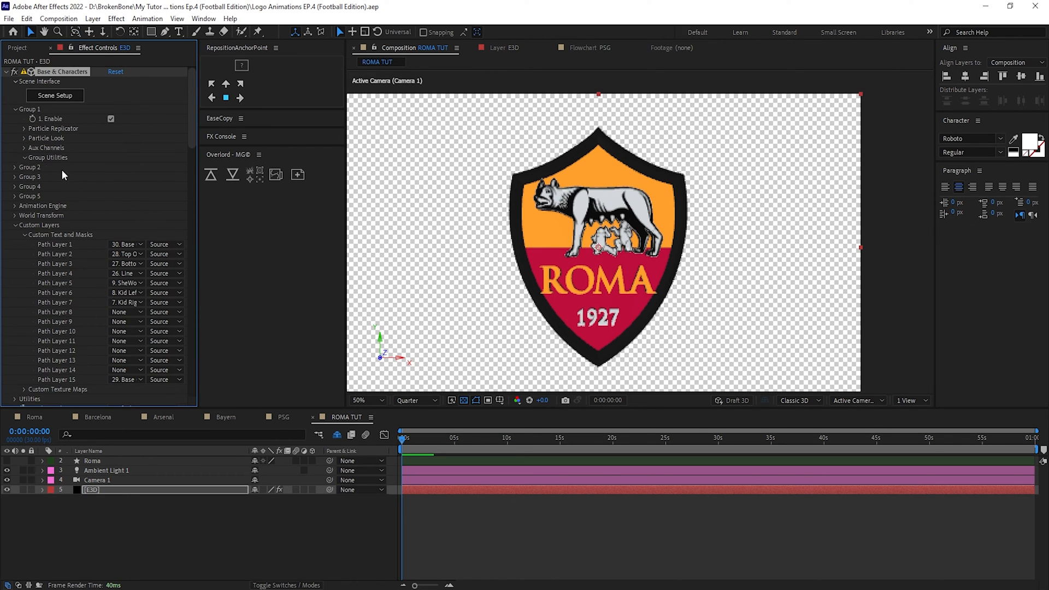
left_click(24, 158)
left_click(33, 177)
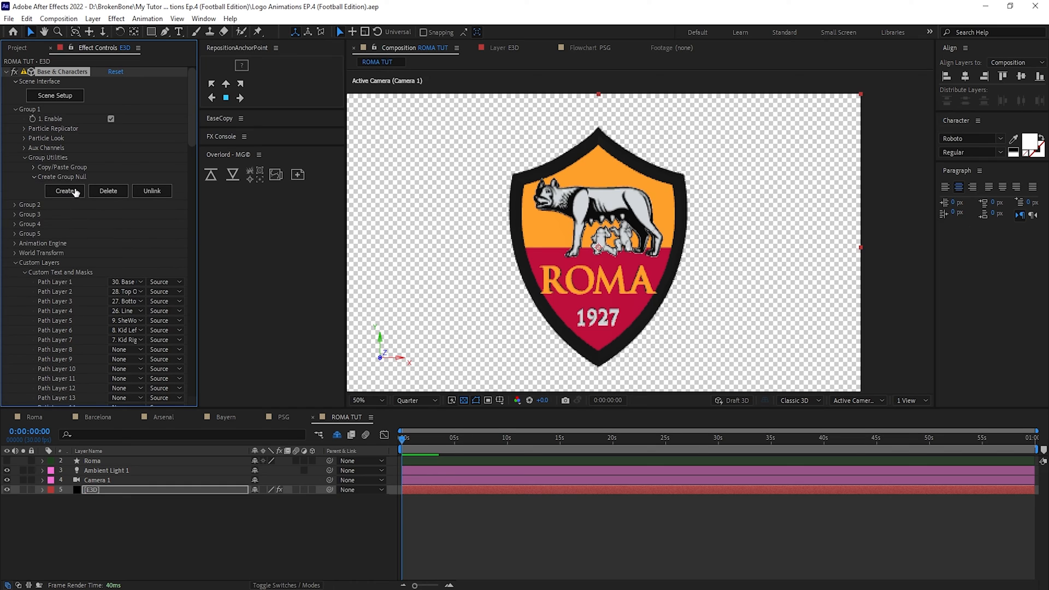
left_click(72, 192)
left_click(127, 462)
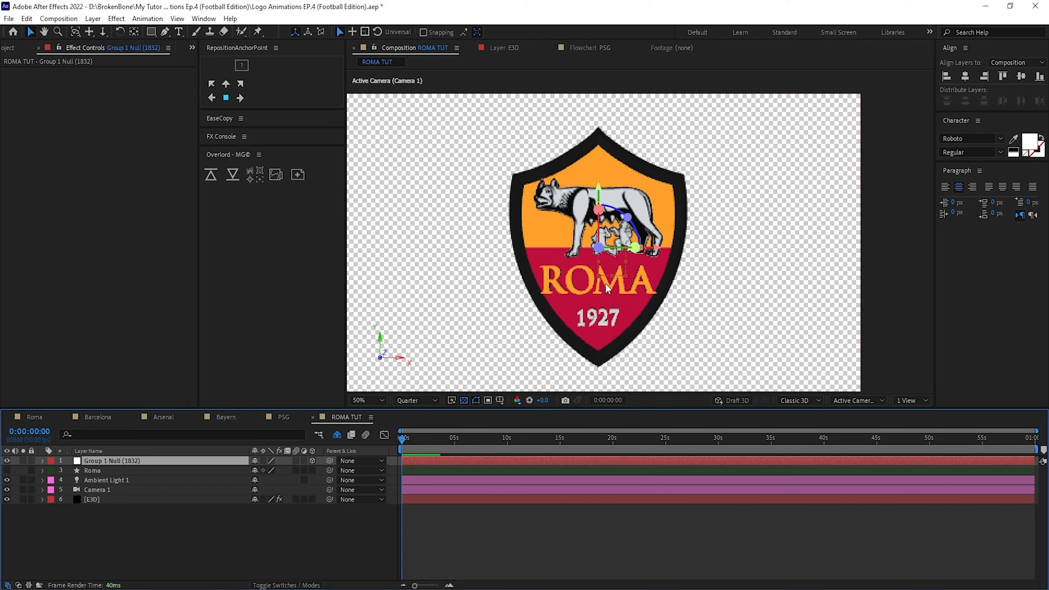
key("Return")
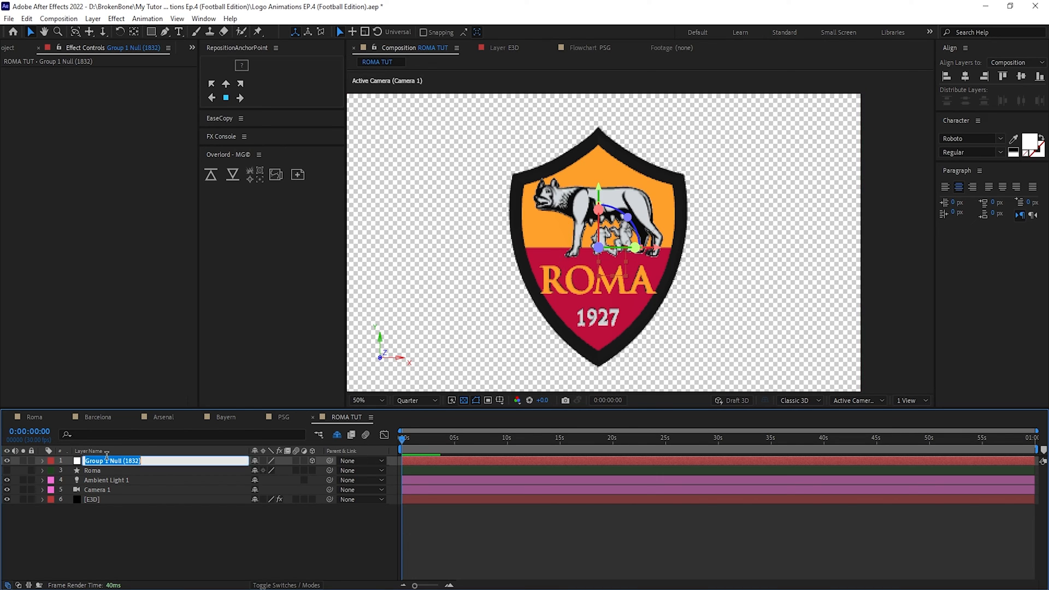
type("Base")
key("Return")
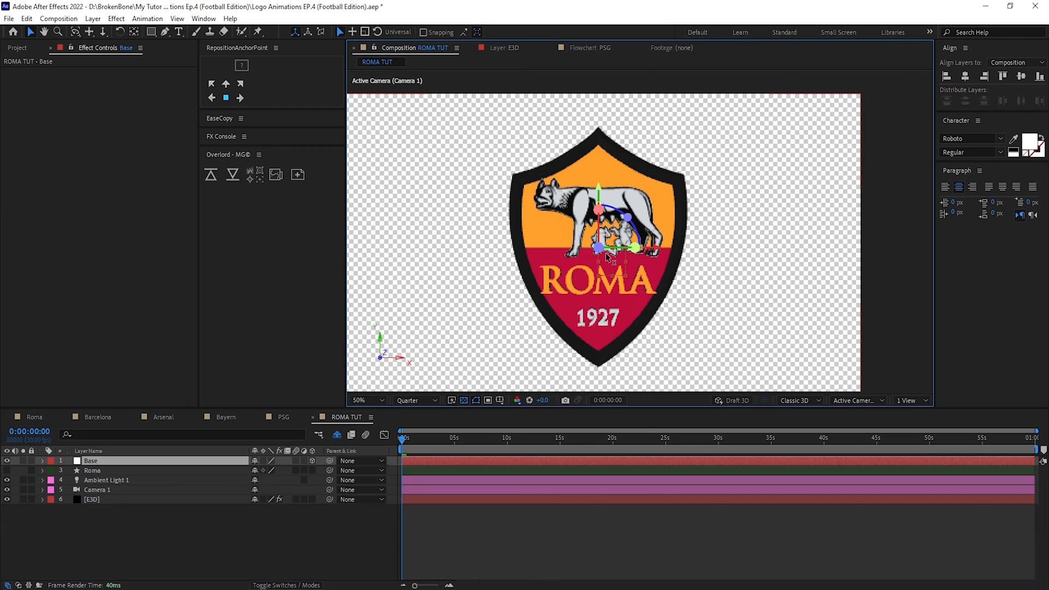
Test the Base null by shifting the shield sideways and rotating it, and undo both changes.
left_click_drag(663, 252, 528, 252)
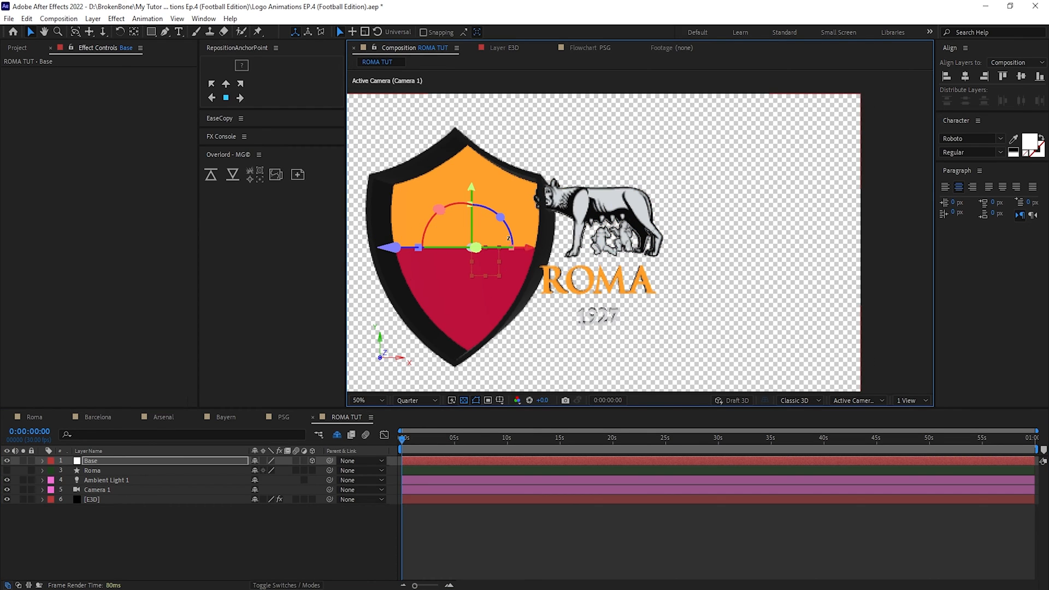
left_click_drag(500, 217, 471, 245)
key("ctrl+z")
key("ctrl+z")
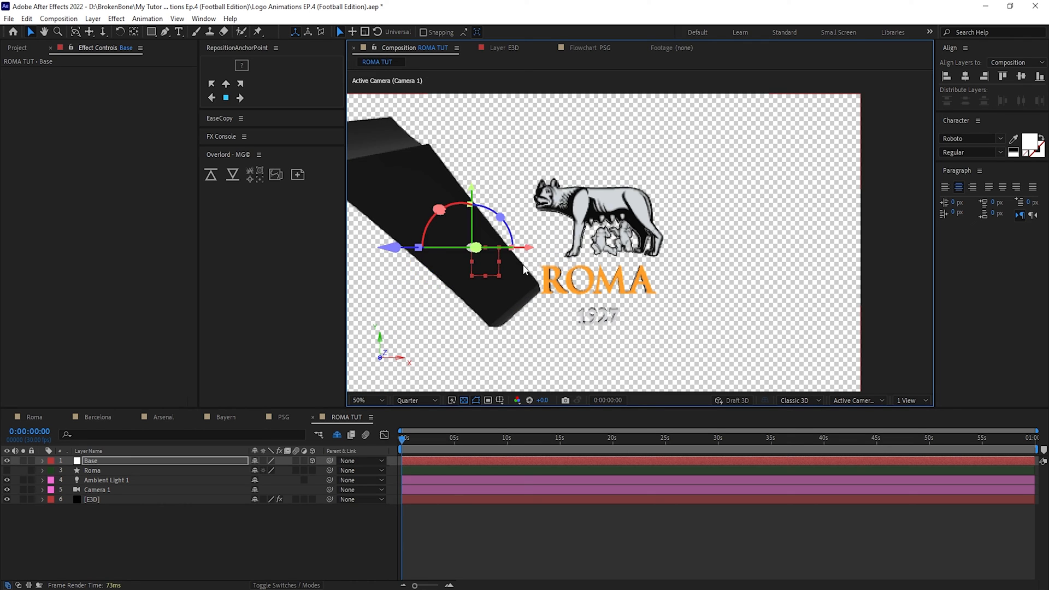
key("ctrl+z")
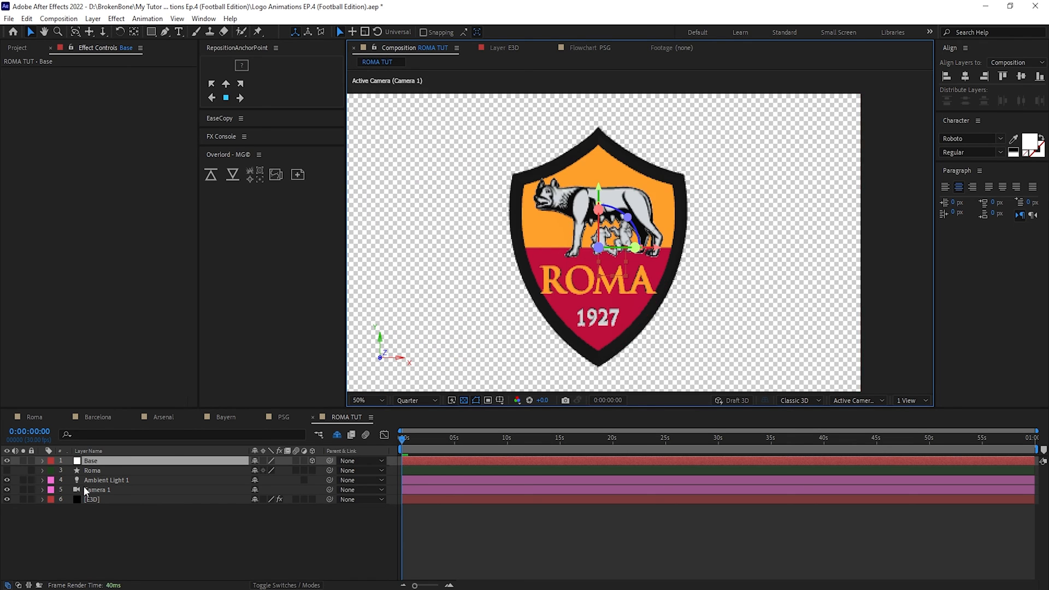
Test the SheWolf, 7 and M nulls by shifting them sideways.
left_click(92, 500)
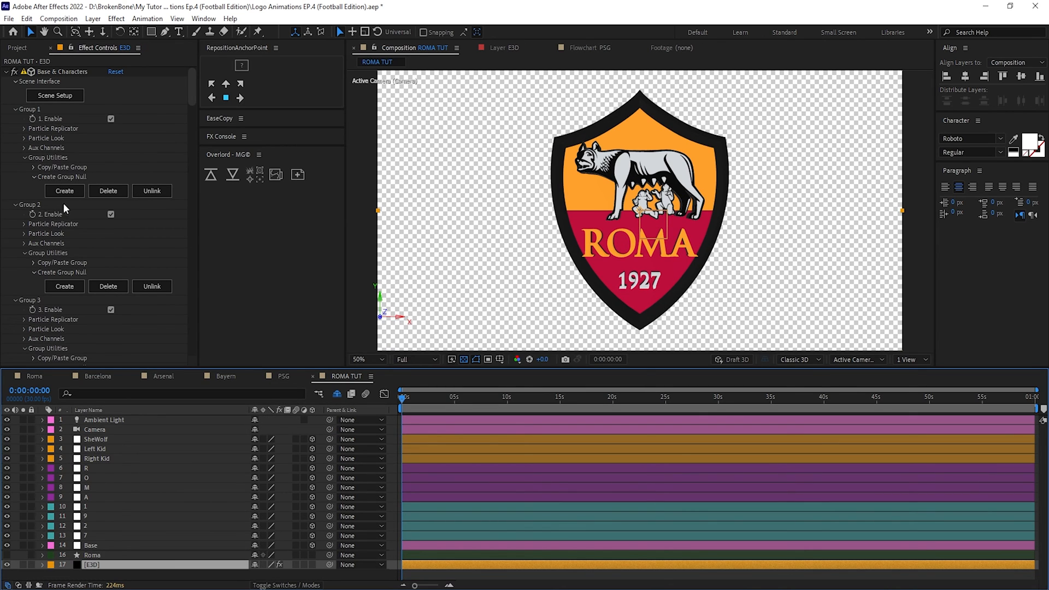
left_click(97, 440)
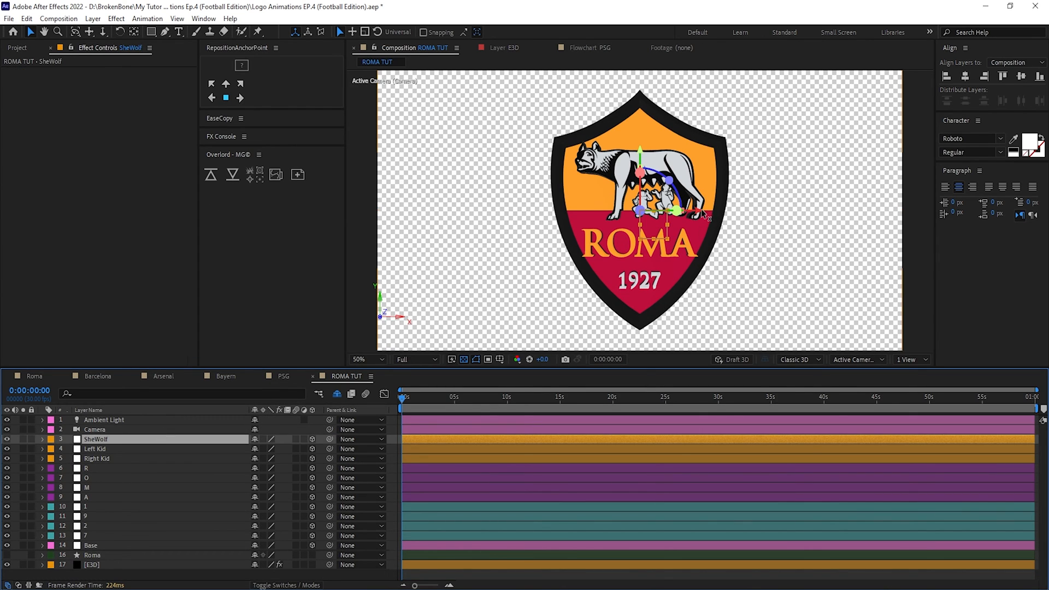
left_click_drag(702, 210, 757, 216)
left_click(109, 536)
left_click(109, 488)
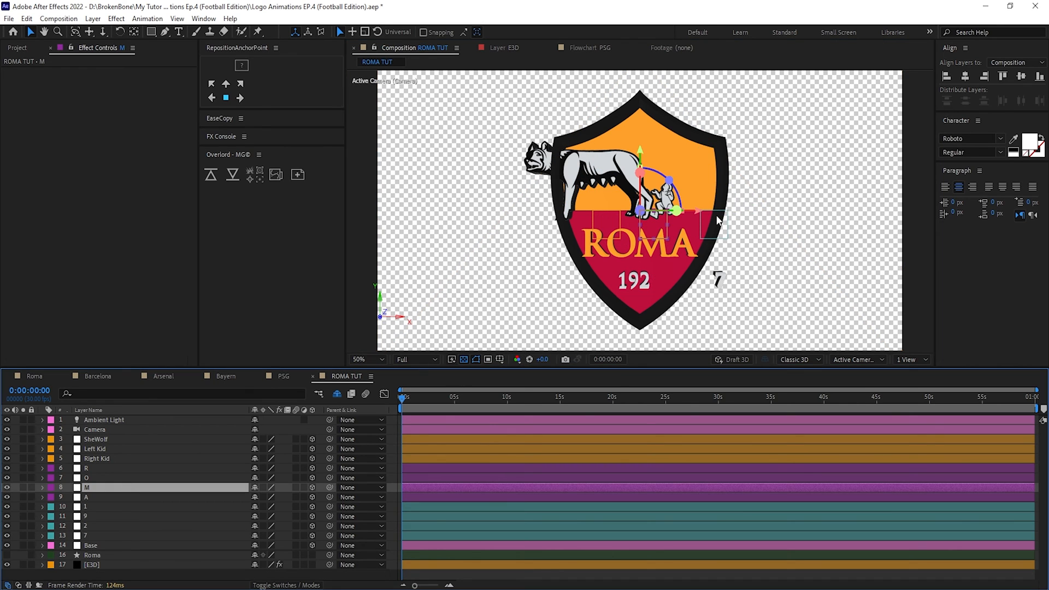
left_click_drag(680, 213, 701, 231)
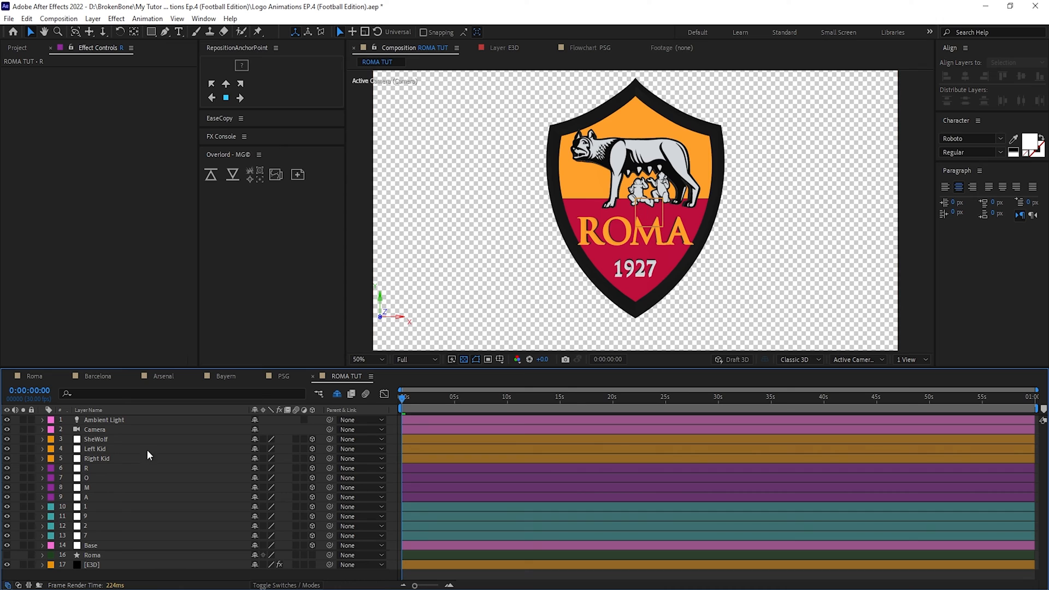
Test scaling all nulls from SheWolf through 7 to 50% together, and undo the change.
left_click(93, 470)
left_click(101, 440)
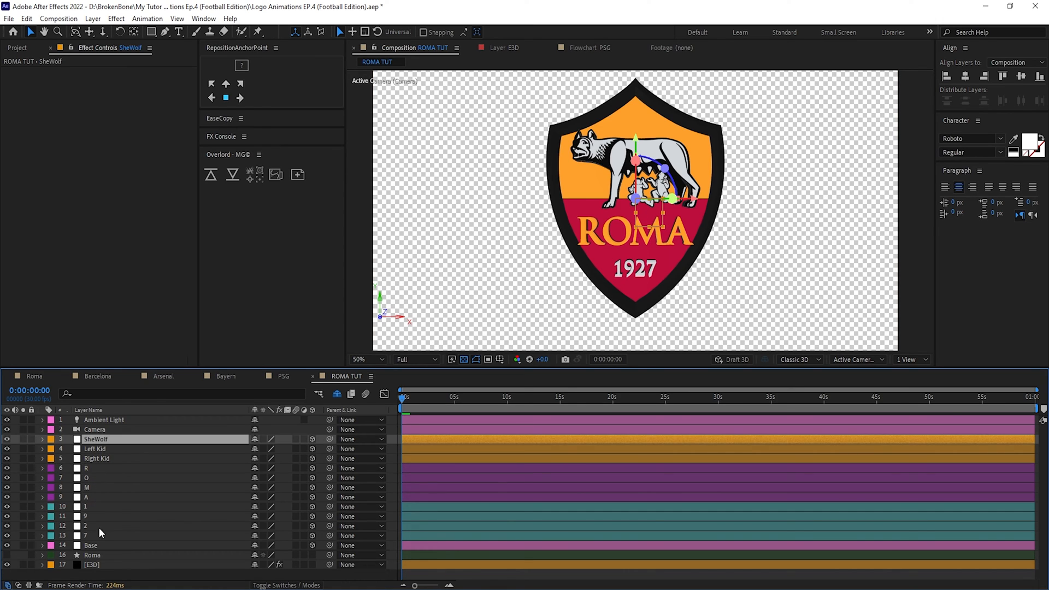
left_click(164, 522, "shift")
type("s")
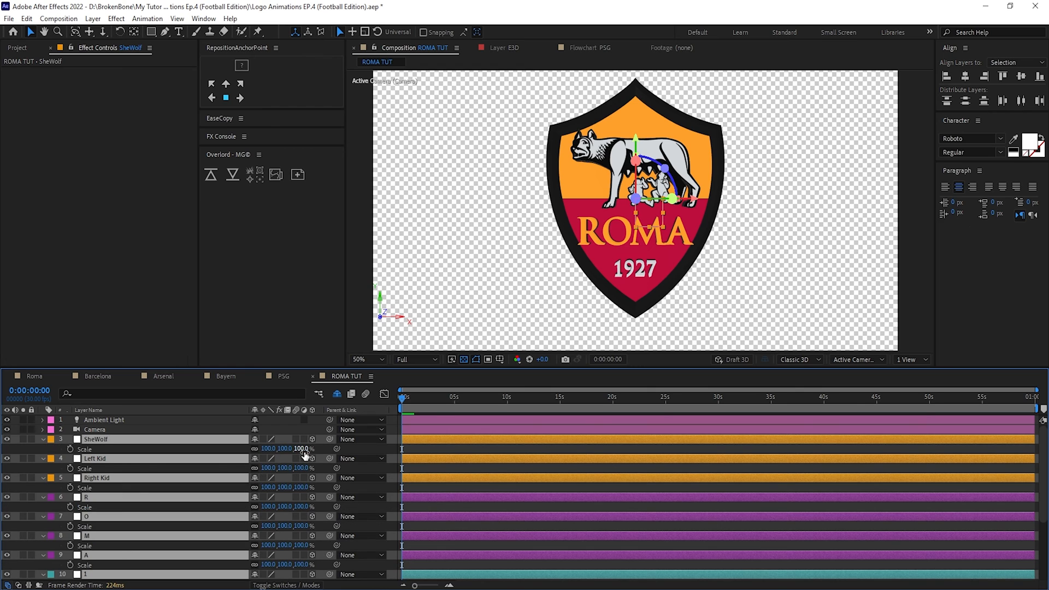
type("64")
key("Return")
left_click_drag(275, 449, 240, 449)
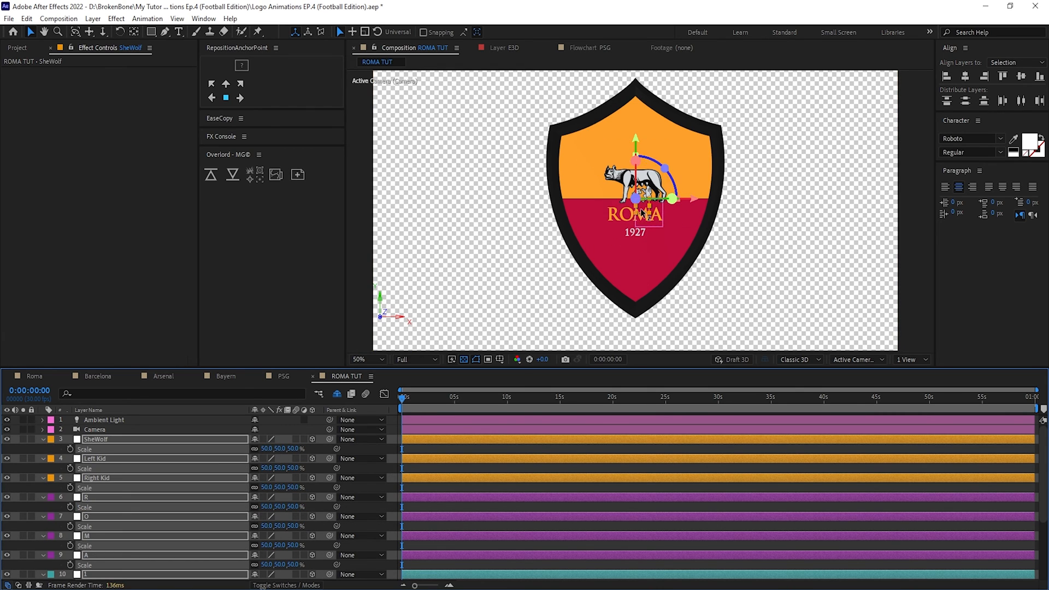
key("ctrl+z")
key("ctrl+z")
left_click(44, 439)
left_click(122, 438)
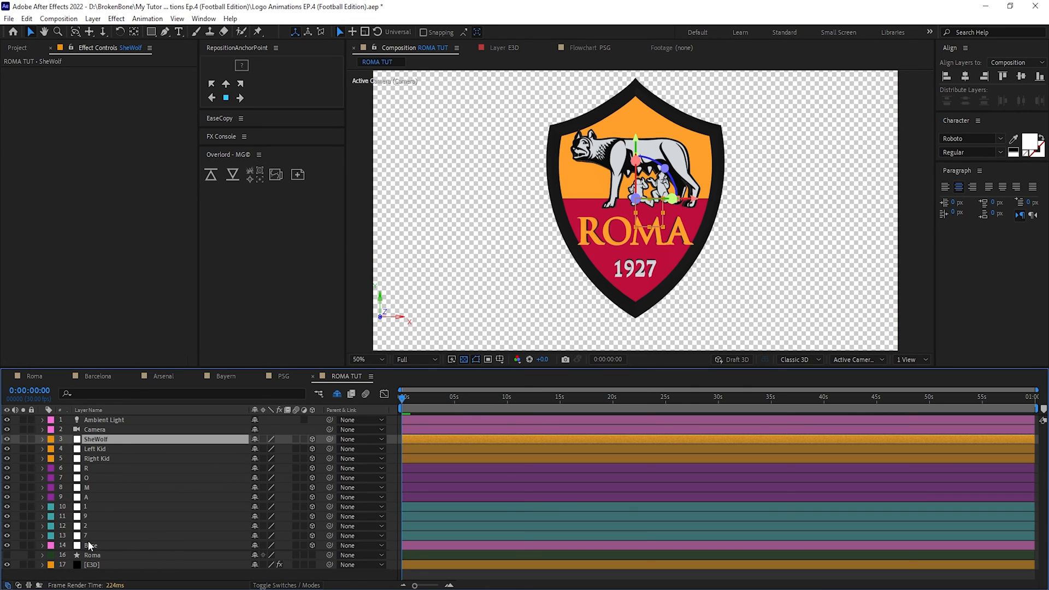
Move the R null's anchor point to the bottom centre of the letter R, refining it in the Front view.
left_click(91, 467)
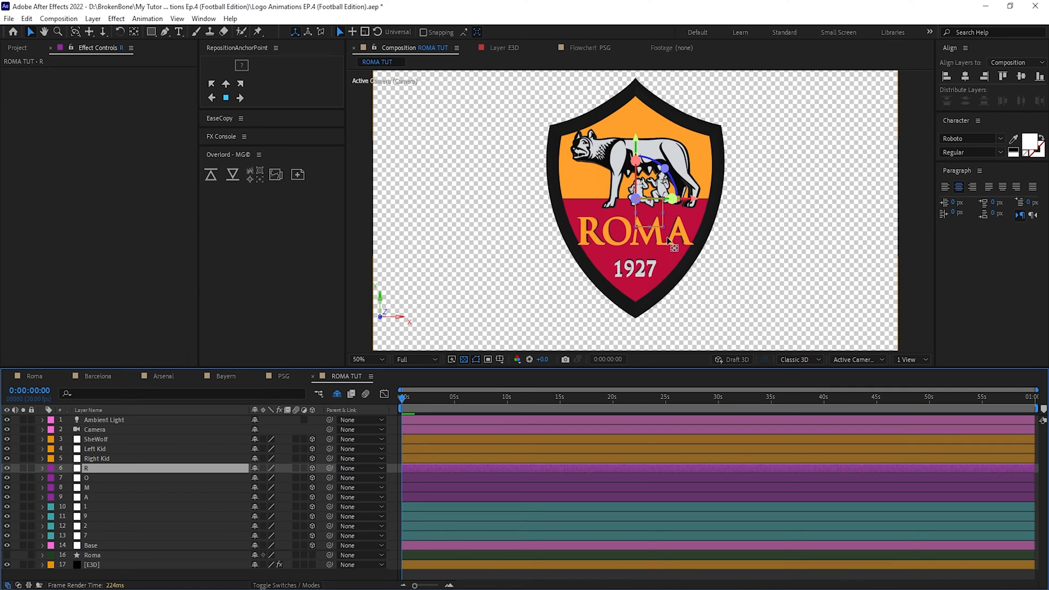
key("y")
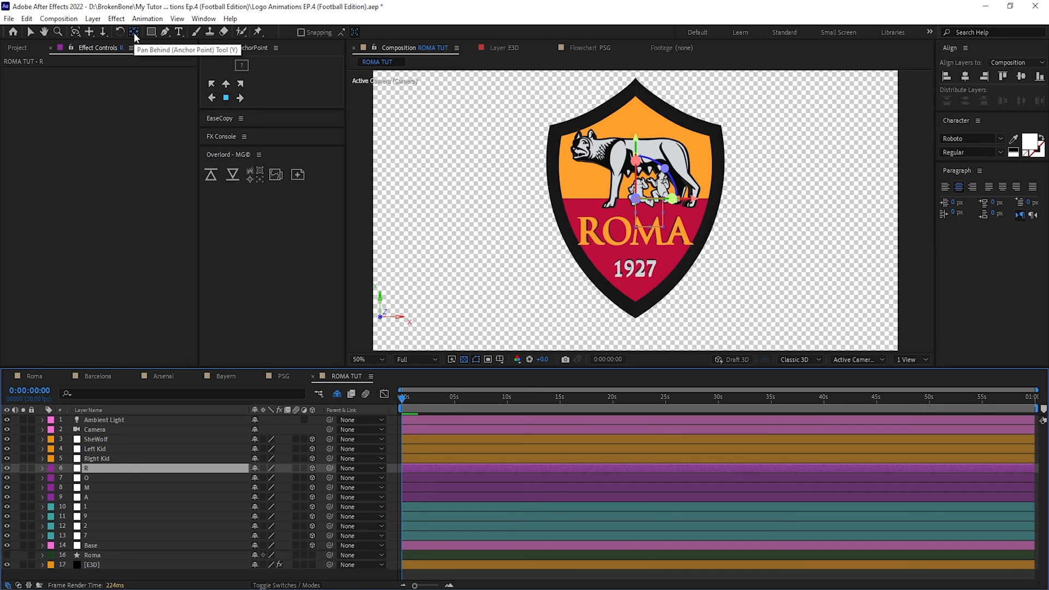
scroll(653, 232, "up", 2)
left_click_drag(677, 166, 534, 199)
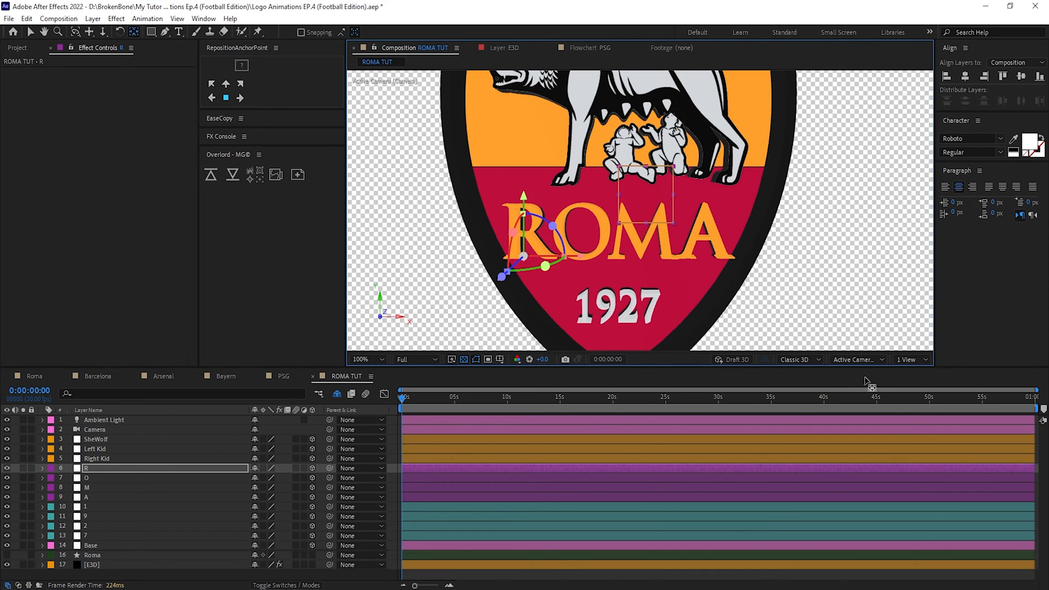
left_click(857, 359)
left_click(855, 396)
key("period")
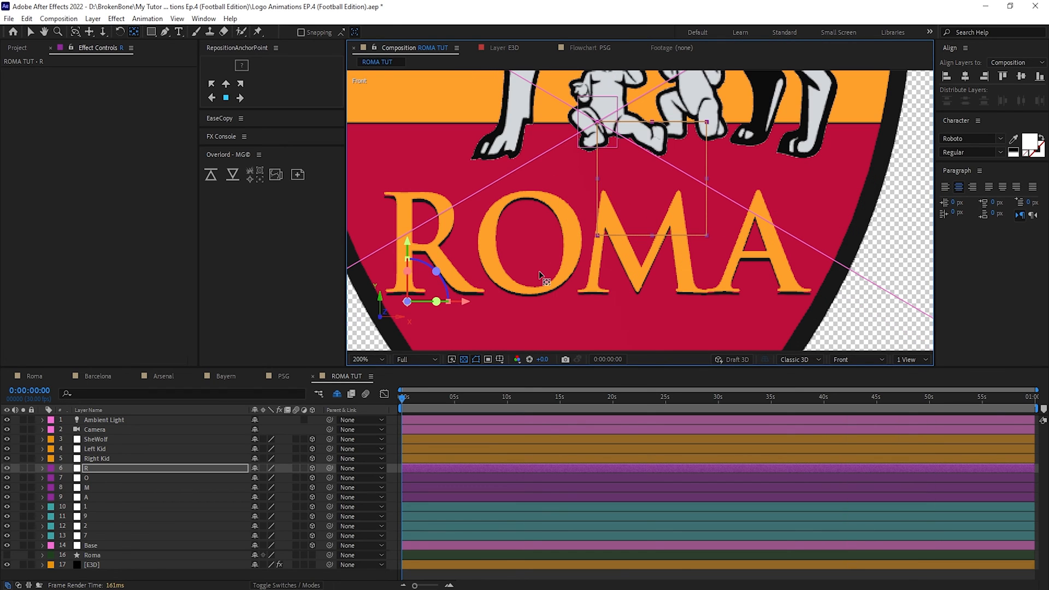
left_click_drag(469, 301, 494, 303)
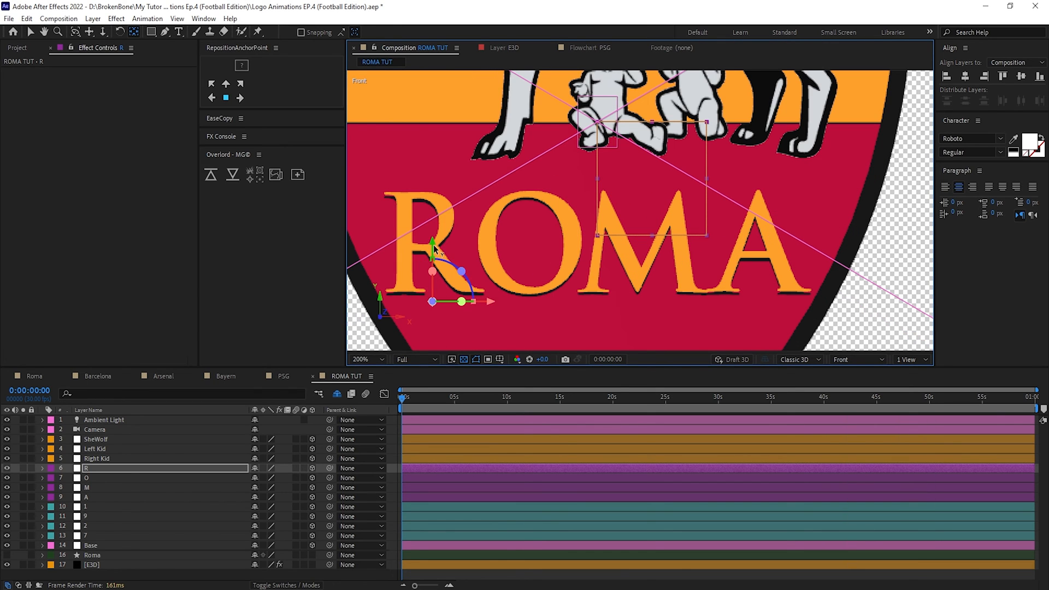
left_click_drag(435, 244, 435, 239)
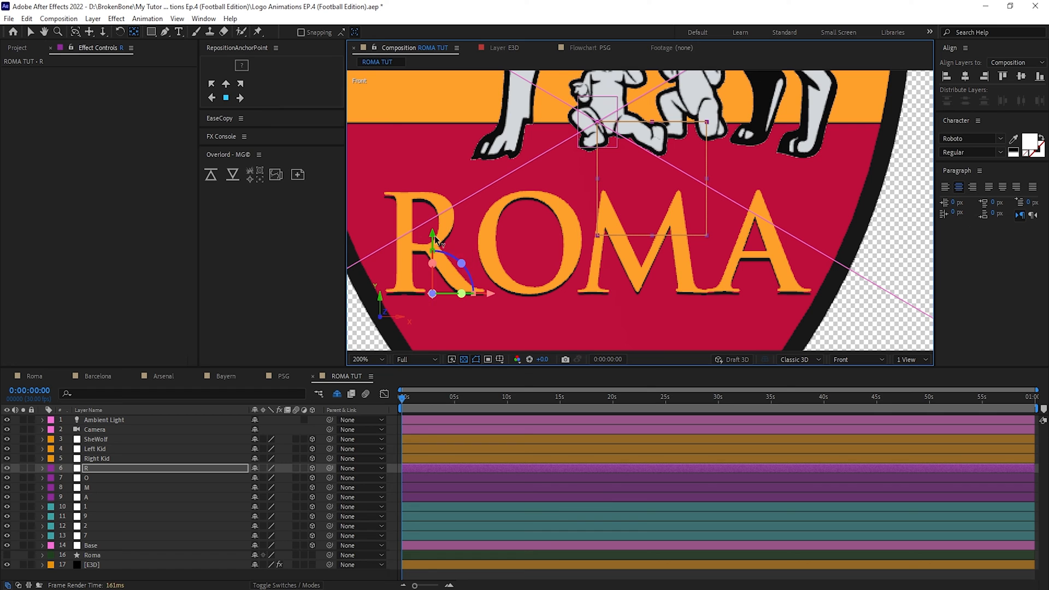
Place the anchor points of the remaining letter, digit and kid nulls on their own shapes.
key("comma")
key("ctrl+Down")
left_click_drag(623, 114, 624, 200)
left_click_drag(675, 252, 662, 228)
left_click(87, 497)
left_click(90, 507)
key("period")
left_click(102, 535)
left_click(98, 516)
left_click(96, 449)
key("v")
key("ctrl+Down")
key("comma")
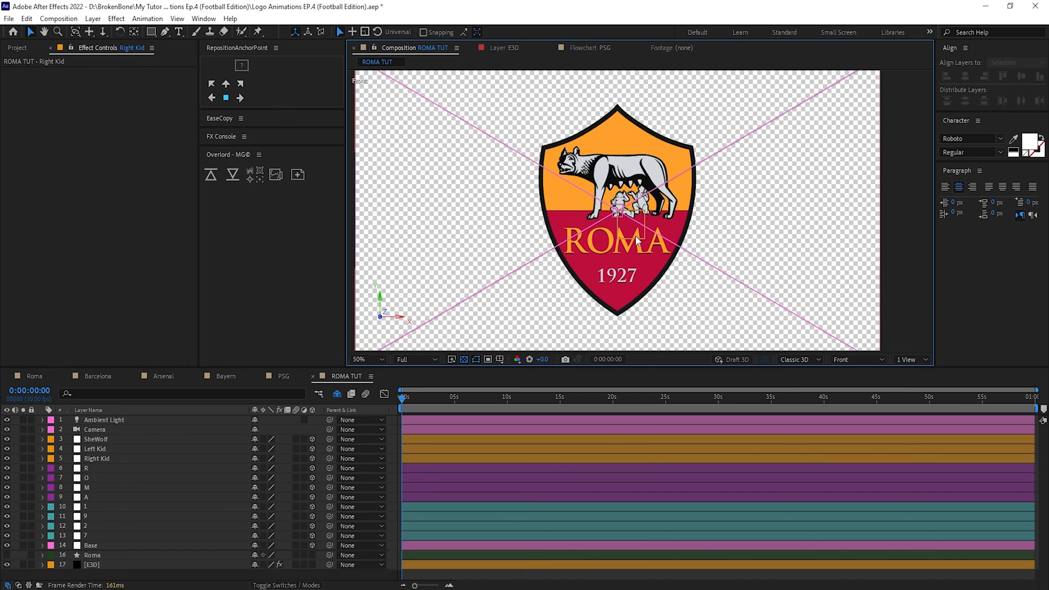
Show the composition in 2 views, with the Active Camera beside the Left view.
left_click(922, 359)
left_click(923, 383)
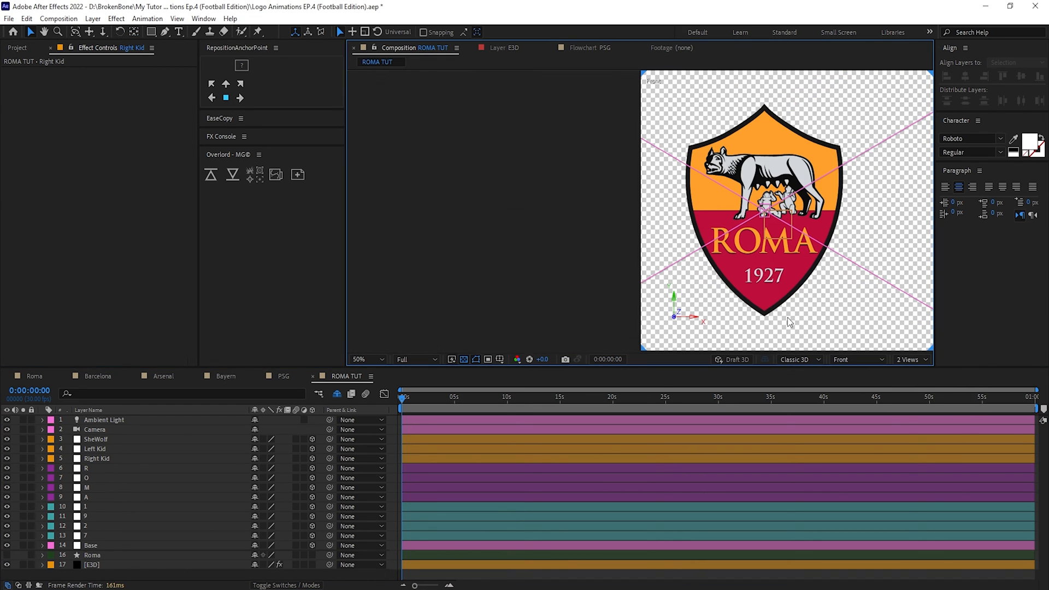
left_click(553, 336)
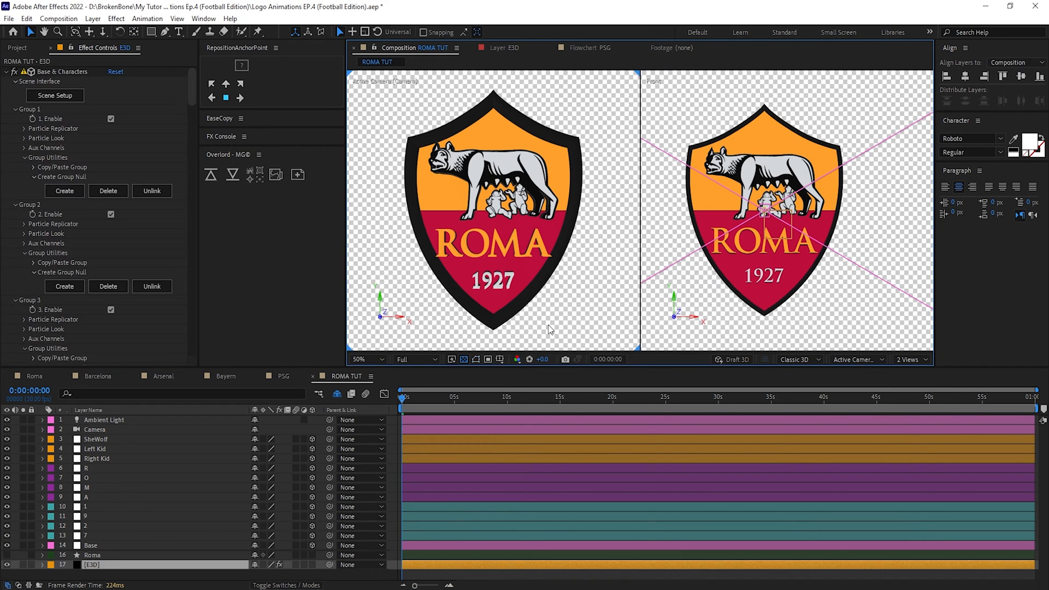
left_click(911, 335)
left_click(853, 360)
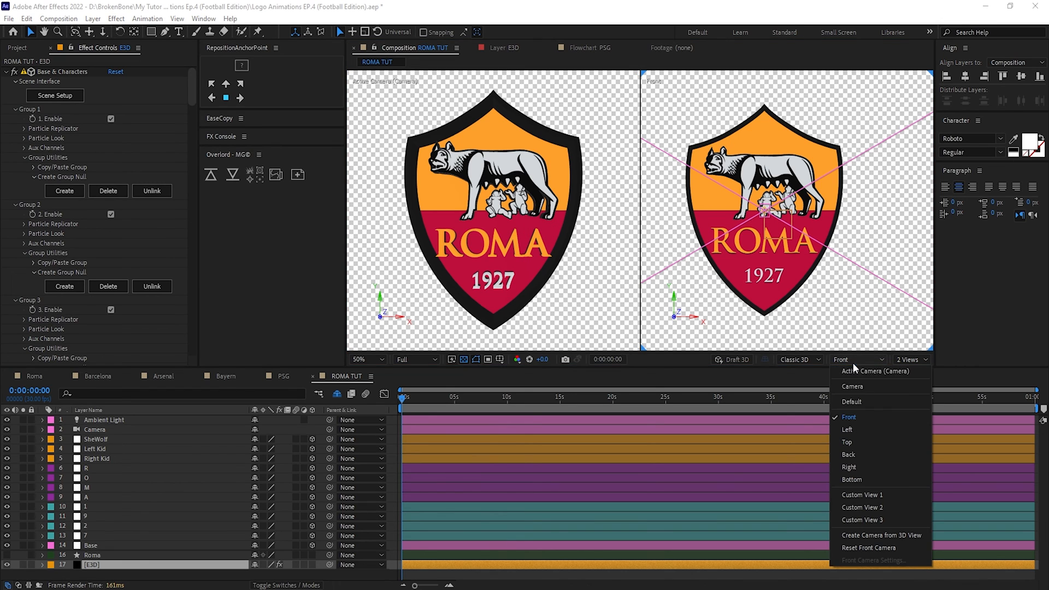
left_click(858, 428)
Nudge the Left Kid and Right Kid nulls slightly toward the camera along Z, moving the Left Kid a little further.
left_click(95, 449)
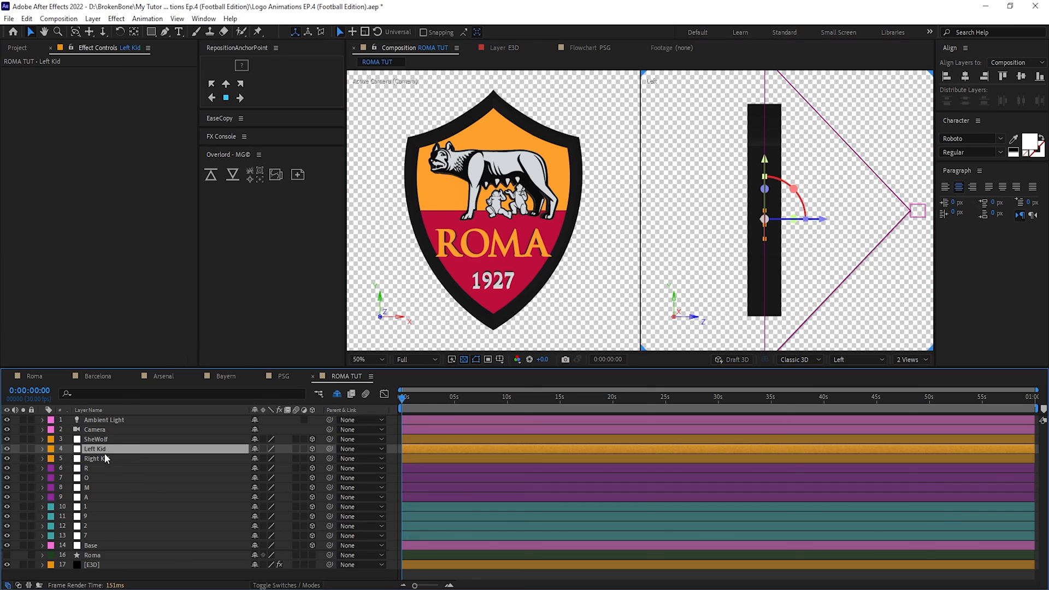
left_click(99, 458, "shift")
left_click_drag(828, 219, 831, 219)
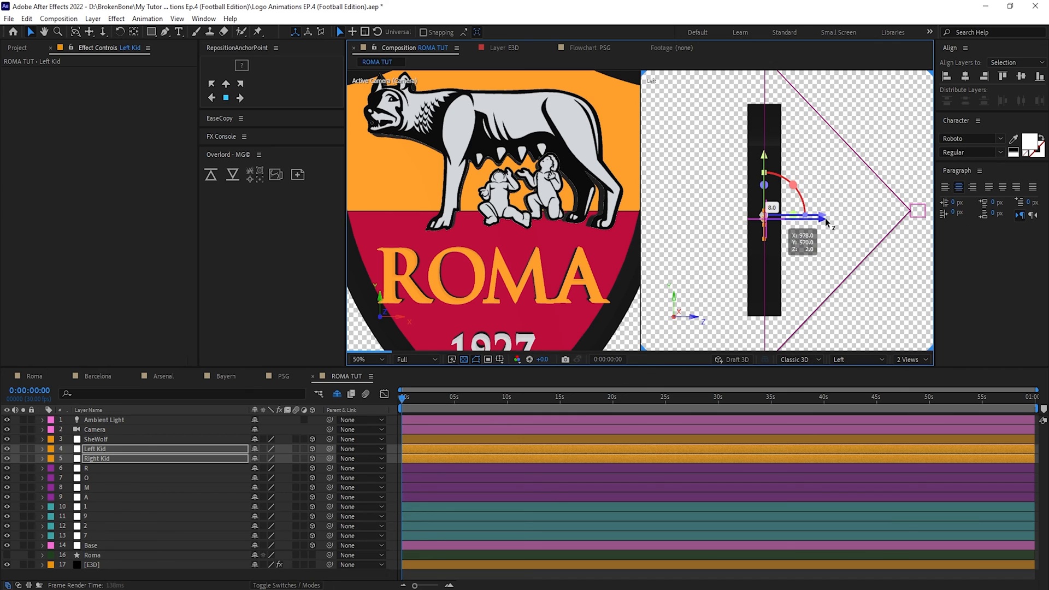
left_click(116, 448)
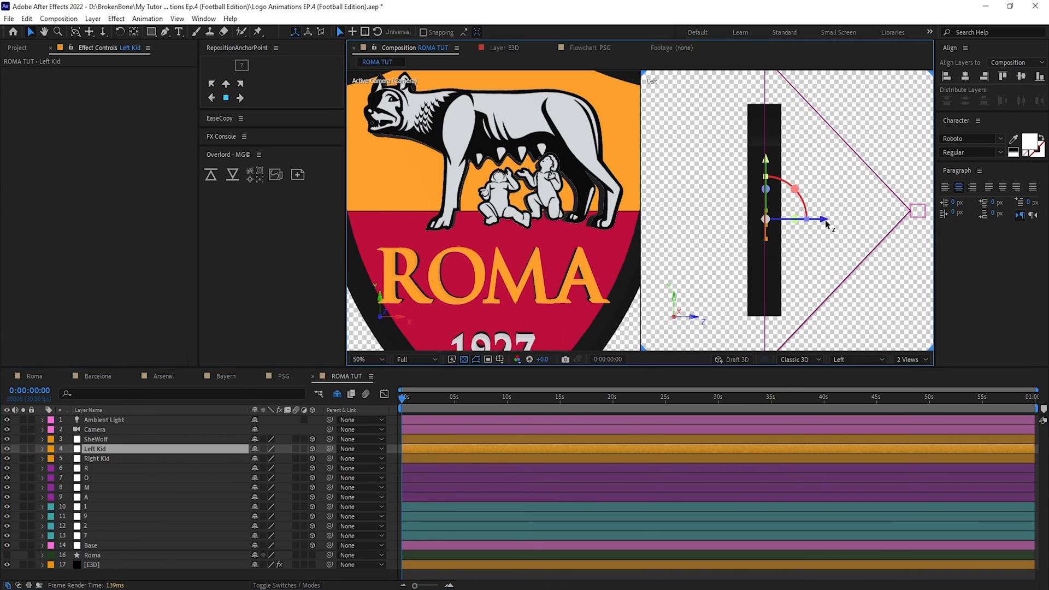
left_click_drag(826, 224, 828, 224)
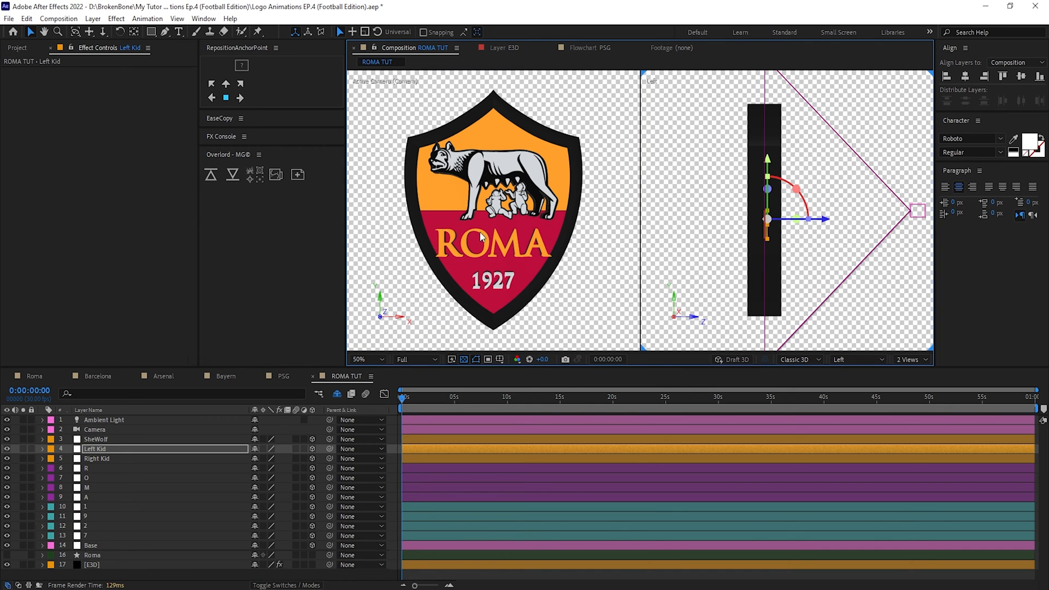
Return the composition to 1 View showing the Active Camera.
left_click(540, 246)
left_click(910, 359)
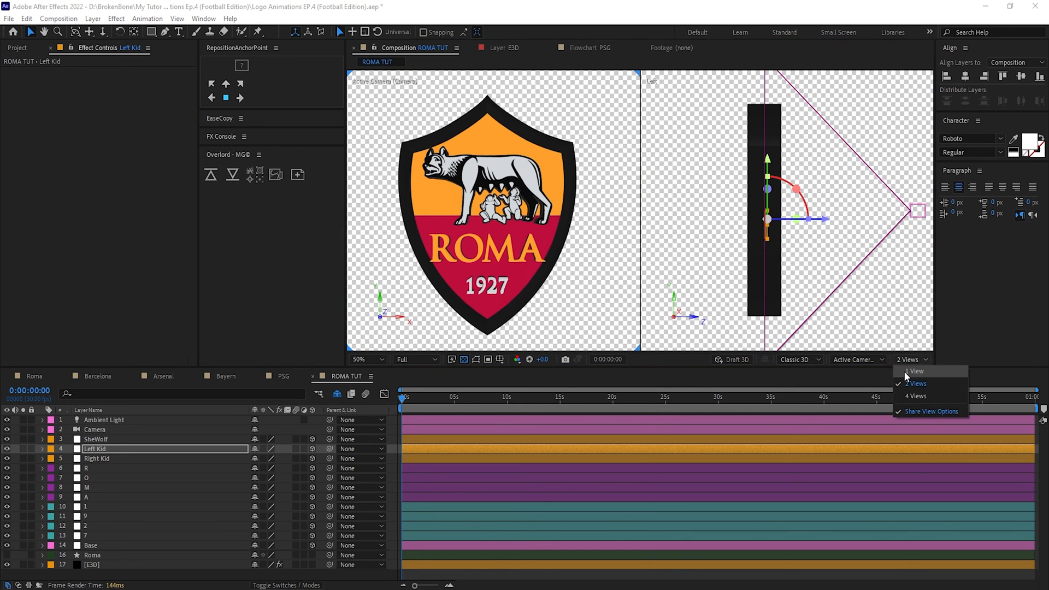
left_click(914, 370)
left_click(858, 359)
left_click(825, 358)
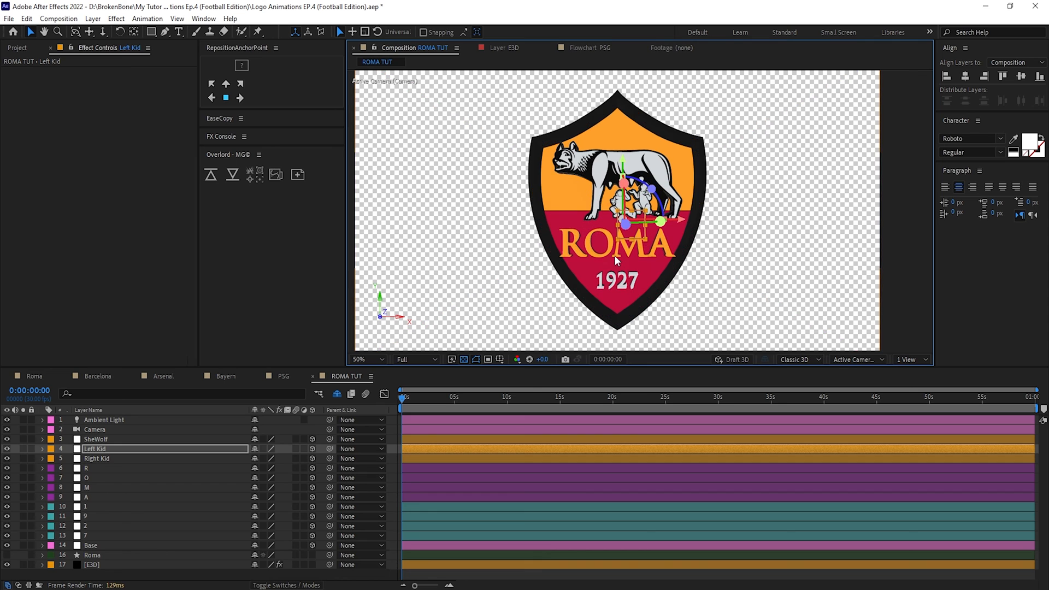
Set the Lighting Influence in the E3D layer's Physical Environment render settings to 0%.
left_click(93, 564)
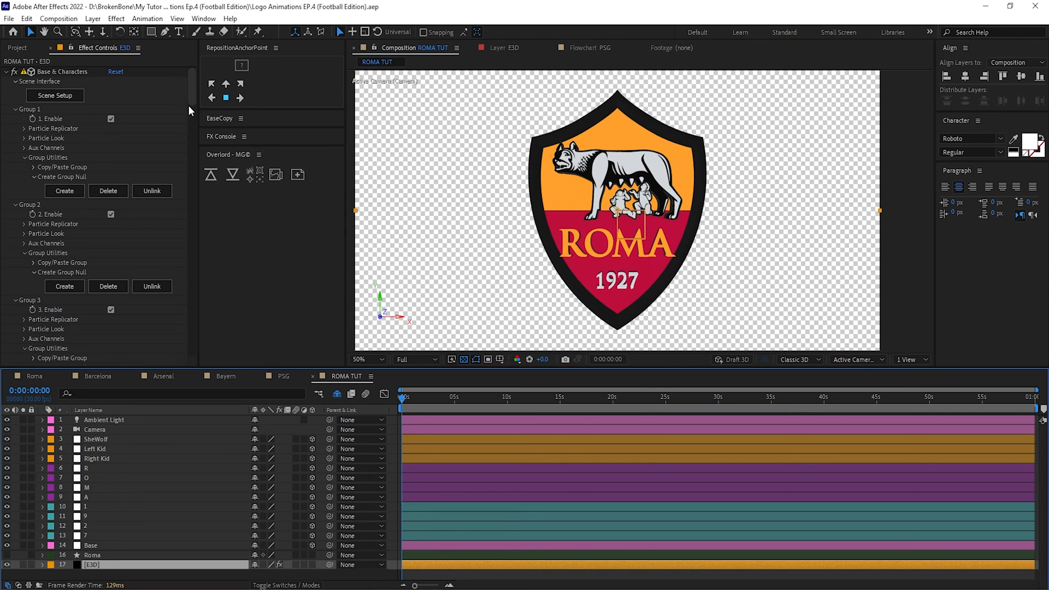
left_click_drag(191, 95, 192, 287)
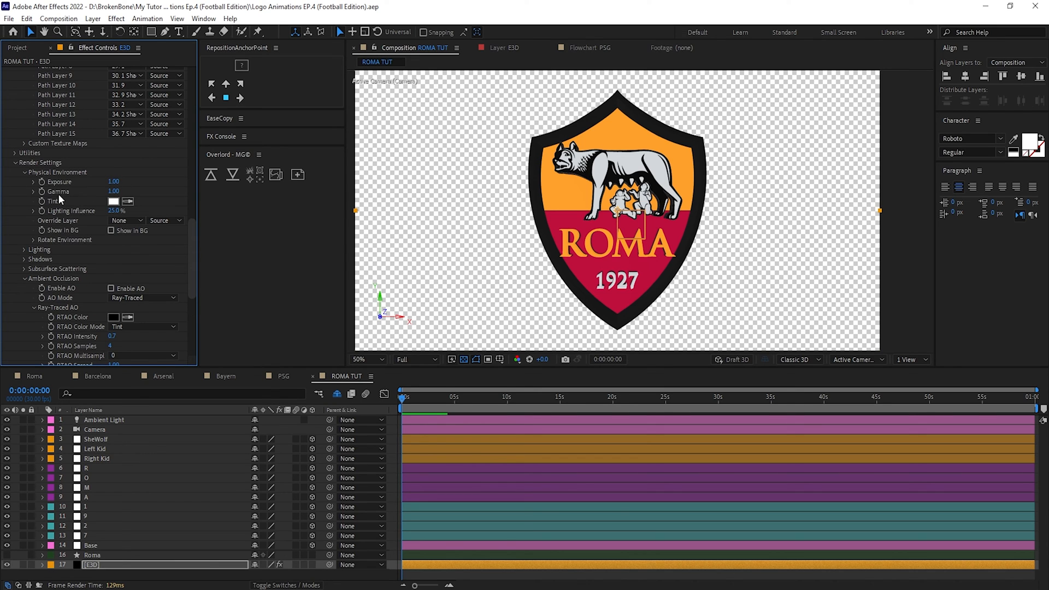
left_click(114, 211)
type("0")
key("Return")
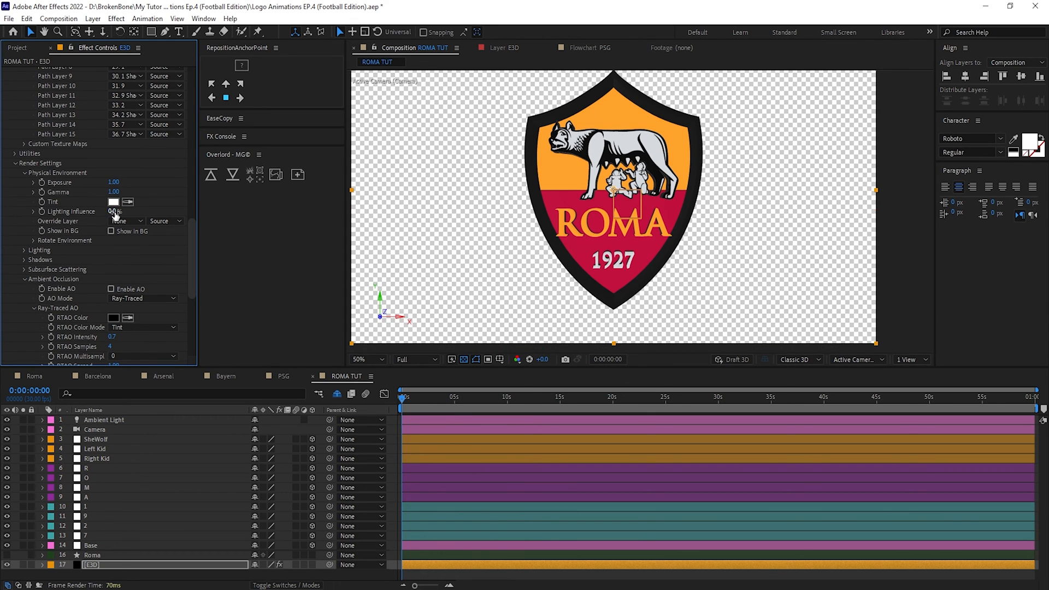
scroll(143, 205, "down", 3)
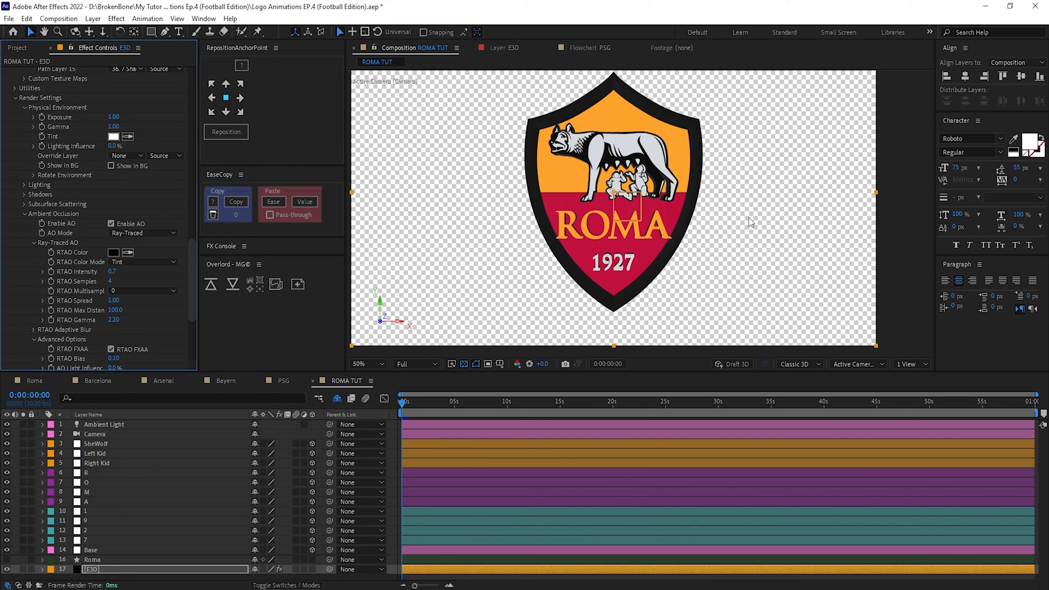
Examine the ambient occlusion shading around the characters, the ROMA lettering and the 1927 digits up close.
scroll(716, 218, "up", 4)
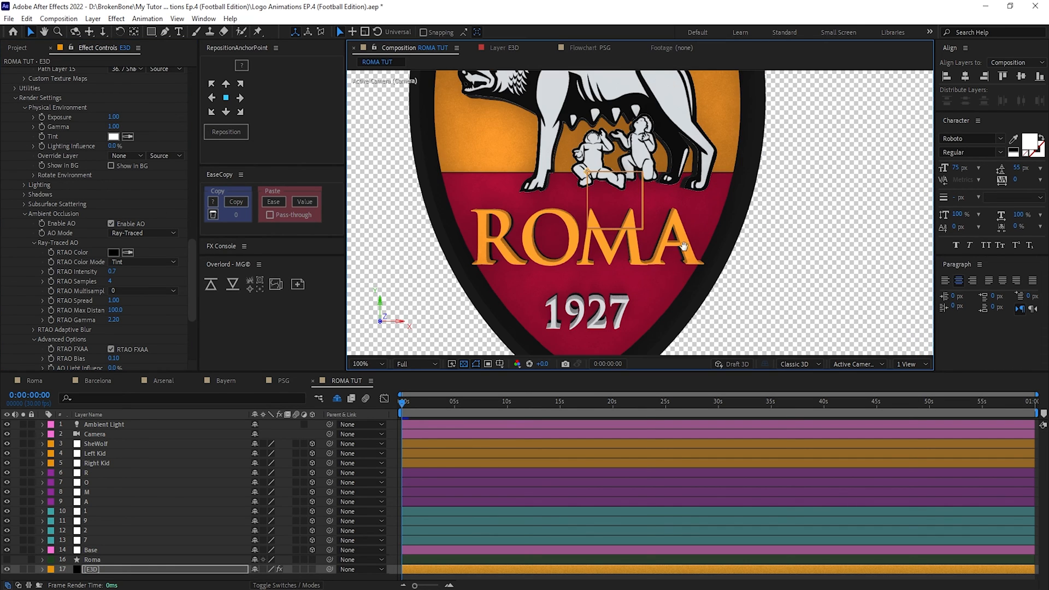
scroll(691, 153, "up", 2)
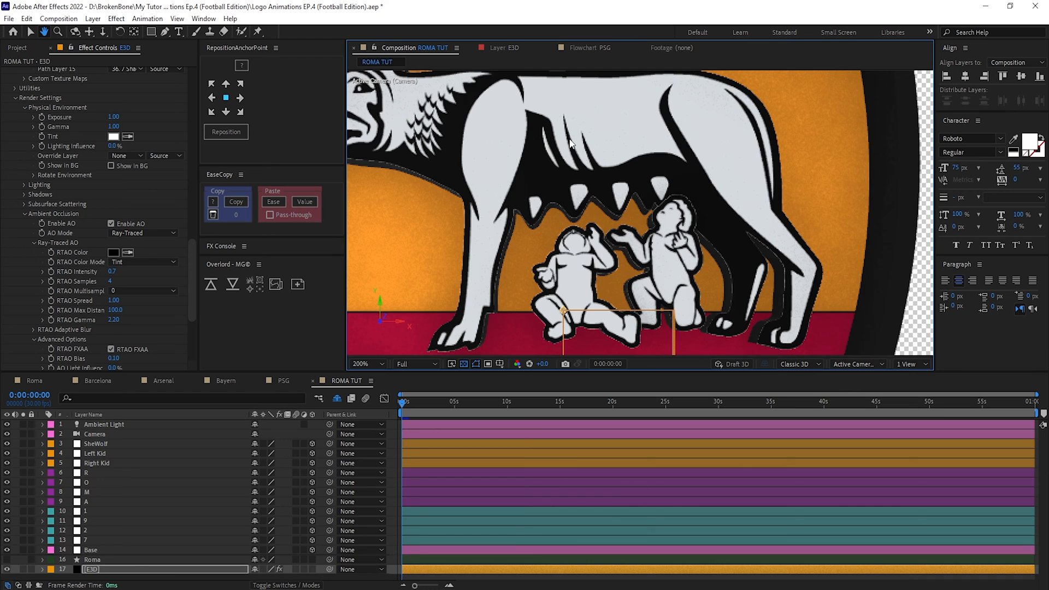
scroll(564, 143, "down", 1)
scroll(684, 297, "down", 1)
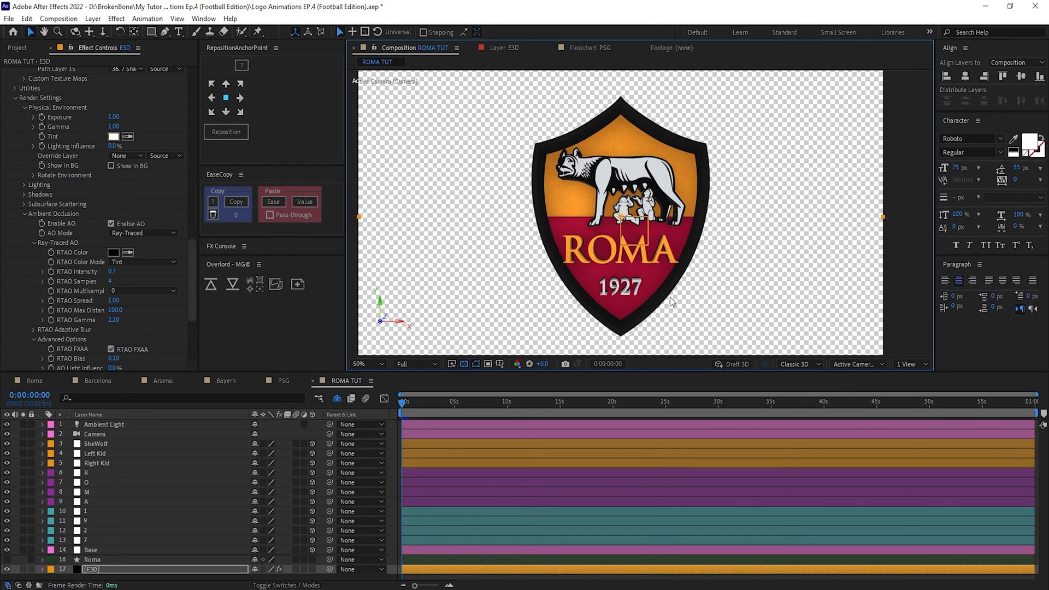
left_click_drag(628, 331, 623, 253)
scroll(623, 253, "up", 2)
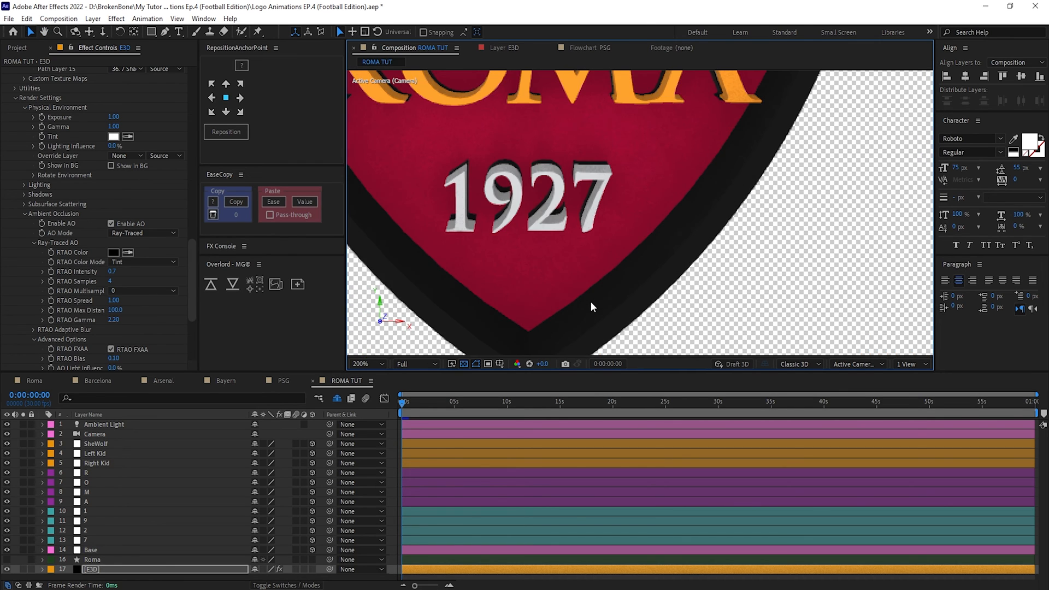
left_click_drag(639, 196, 652, 309)
key("comma")
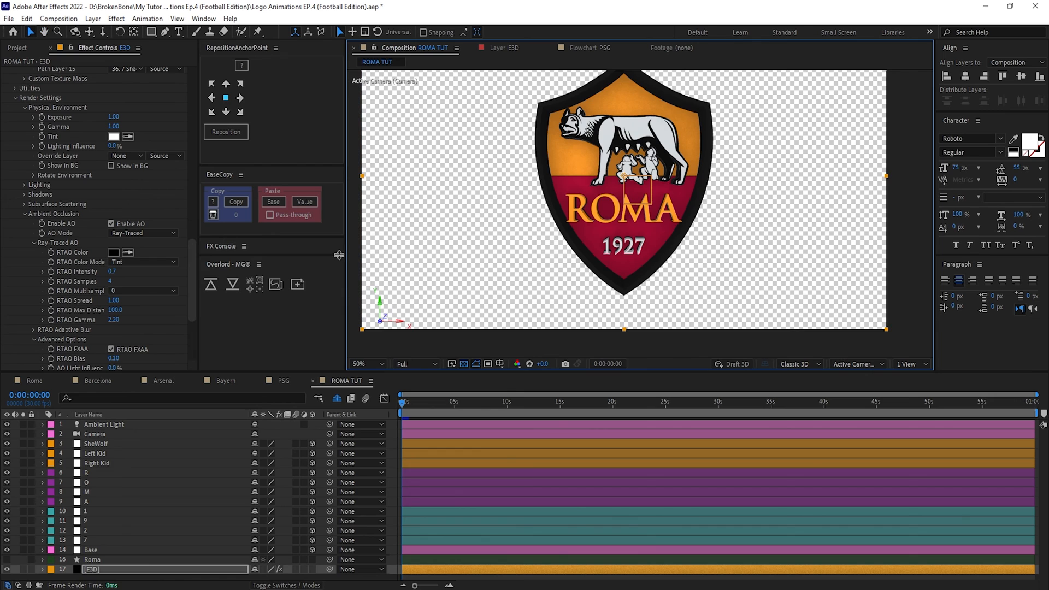
Lighten the Dark Grey material's colour in the Base & Characters scene setup, and check the shield border in the composition.
left_click_drag(193, 262, 189, 80)
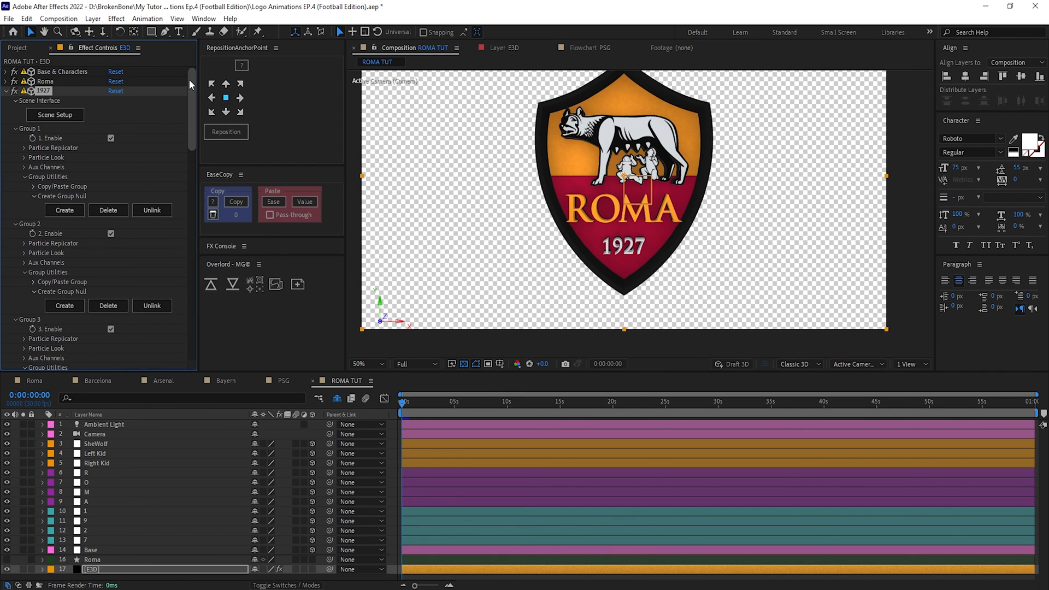
left_click(63, 74)
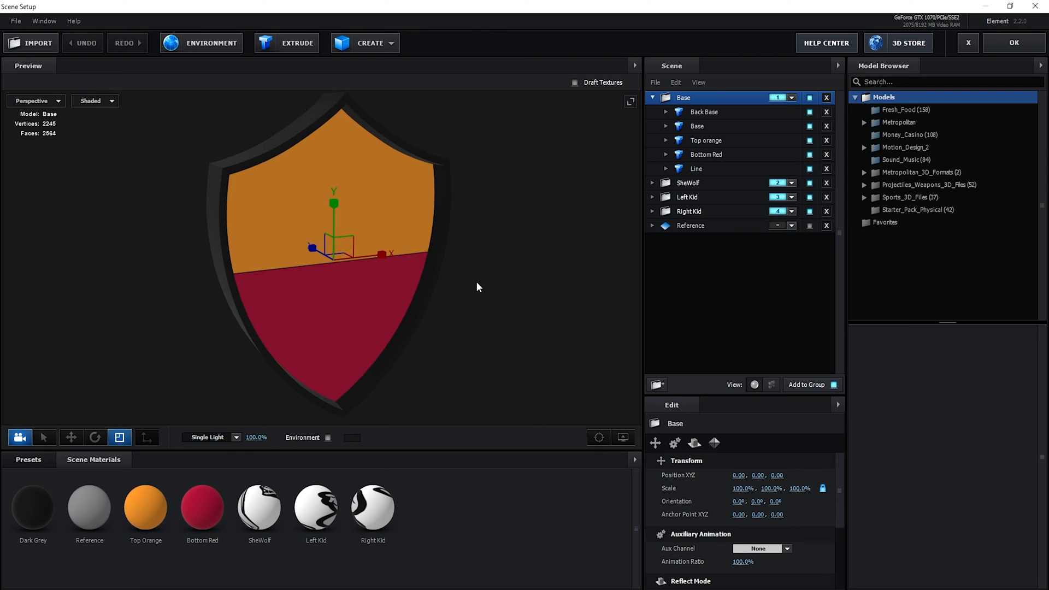
left_click(37, 498)
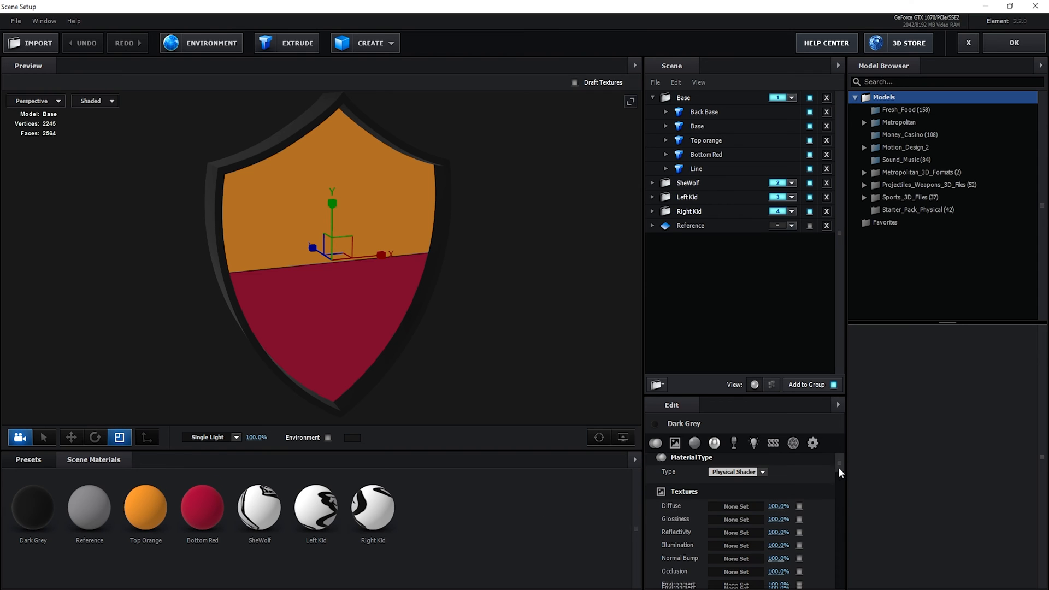
left_click_drag(838, 468, 841, 487)
left_click(740, 561)
left_click(644, 542)
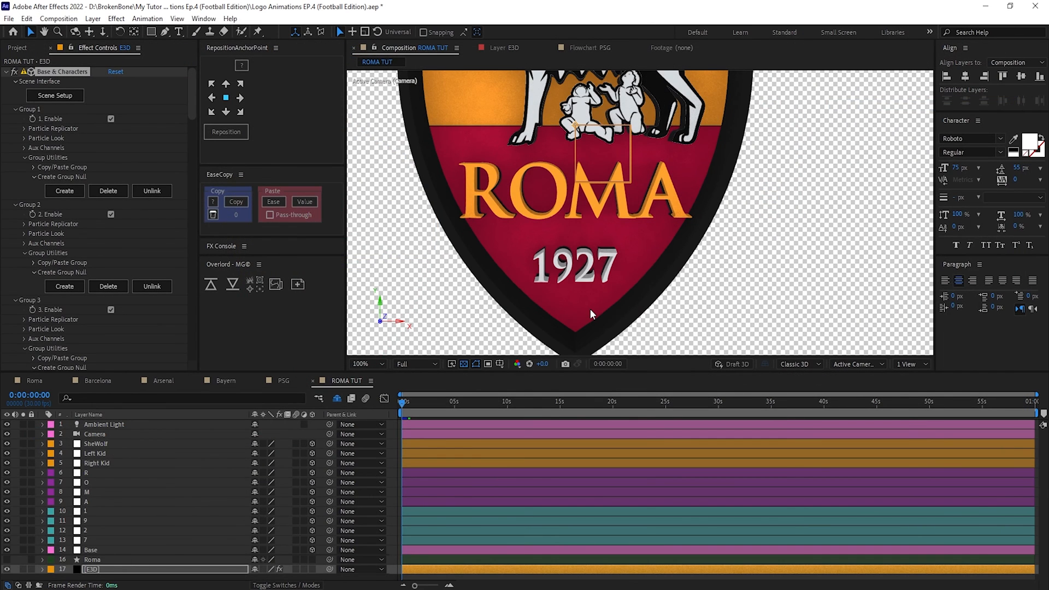
scroll(671, 195, "down", 2)
scroll(672, 197, "up", 2)
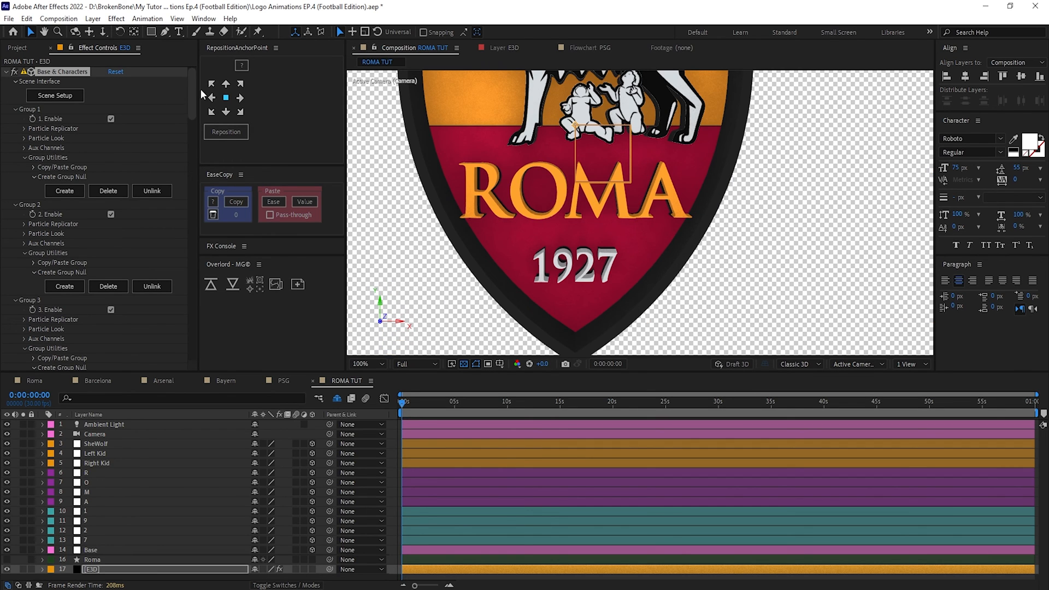
Set the Base & Characters effect's RTAO Max Distance to 500.
mouse_move(191, 96)
left_mouse_down()
mouse_move(191, 84)
mouse_move(190, 311)
left_mouse_up()
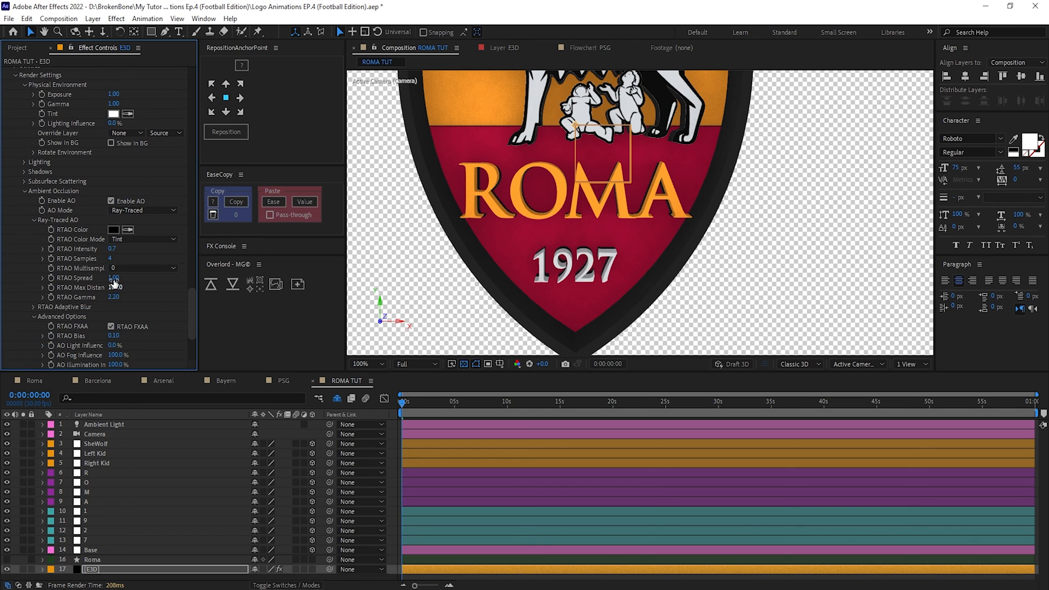
left_click(114, 279)
left_click(125, 287)
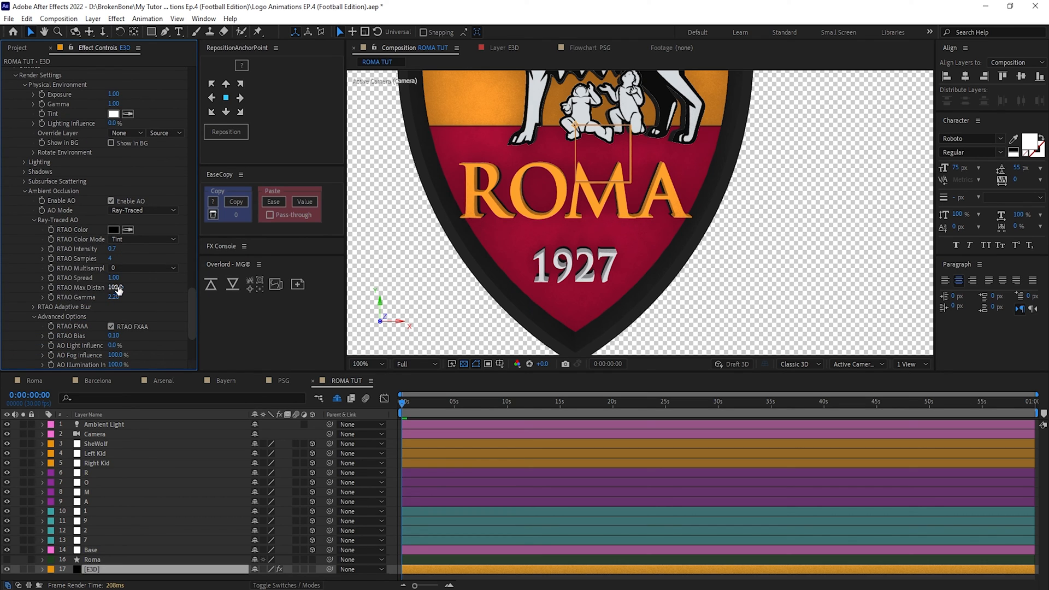
left_click(116, 288)
type("500")
key("Return")
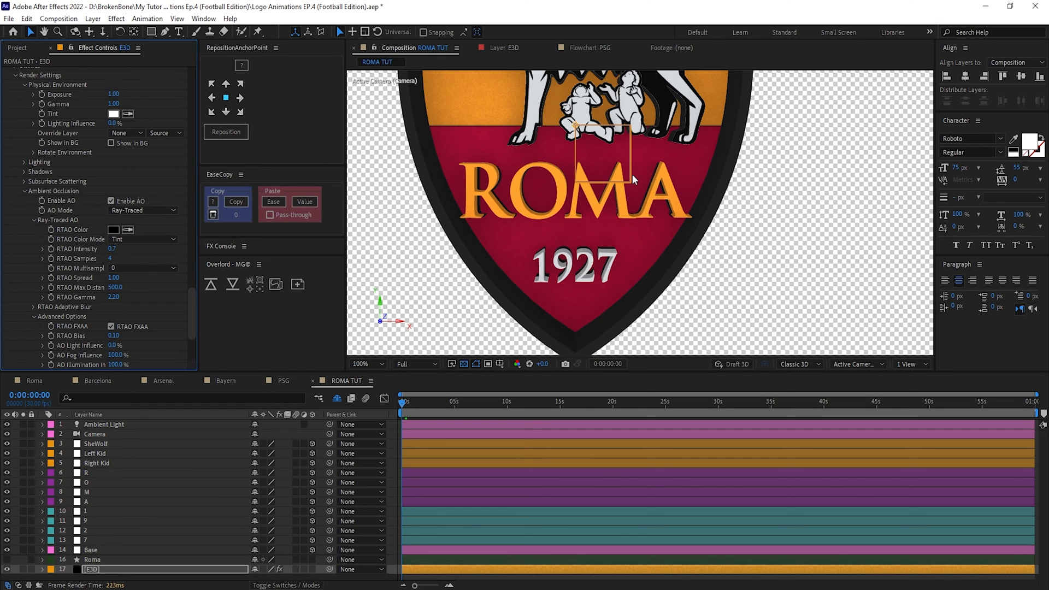
Set the Base & Characters effect's RTAO Spread to 0.5 and inspect the shading around the lettering.
left_click(114, 277)
type(".5")
key("Return")
key("period")
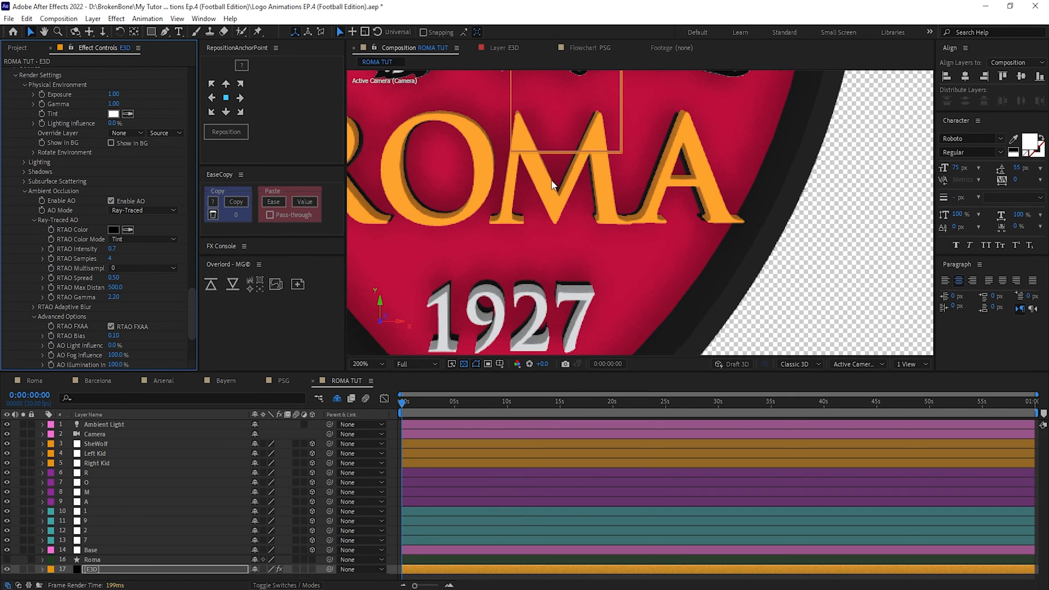
left_click_drag(613, 241, 678, 299)
scroll(556, 198, "down", 1)
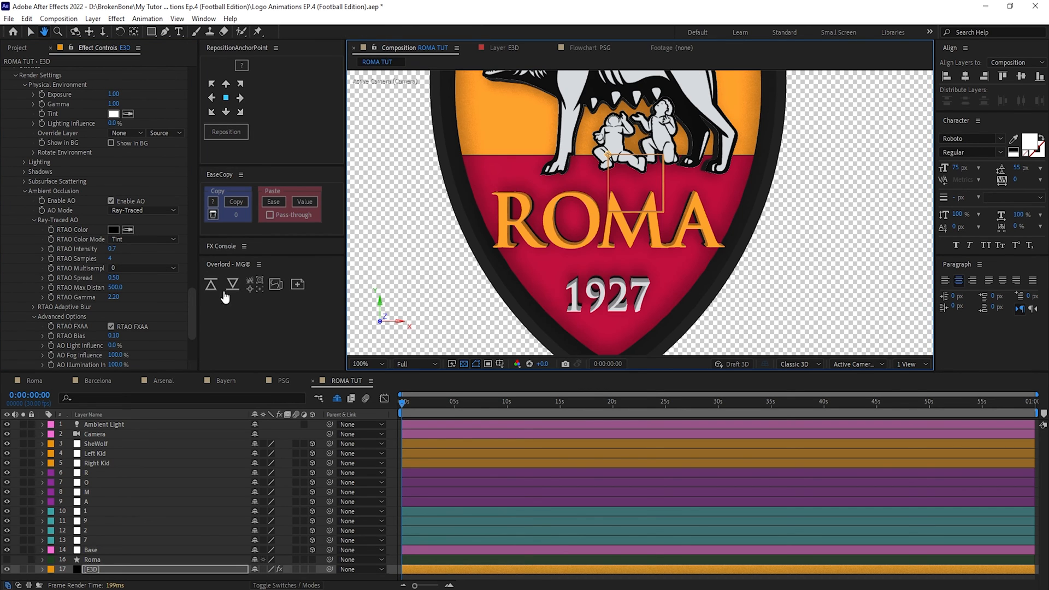
Undo the RTAO Spread and RTAO Max Distance changes.
left_click(115, 289)
left_click(146, 287)
key("ctrl+z")
key("ctrl+z")
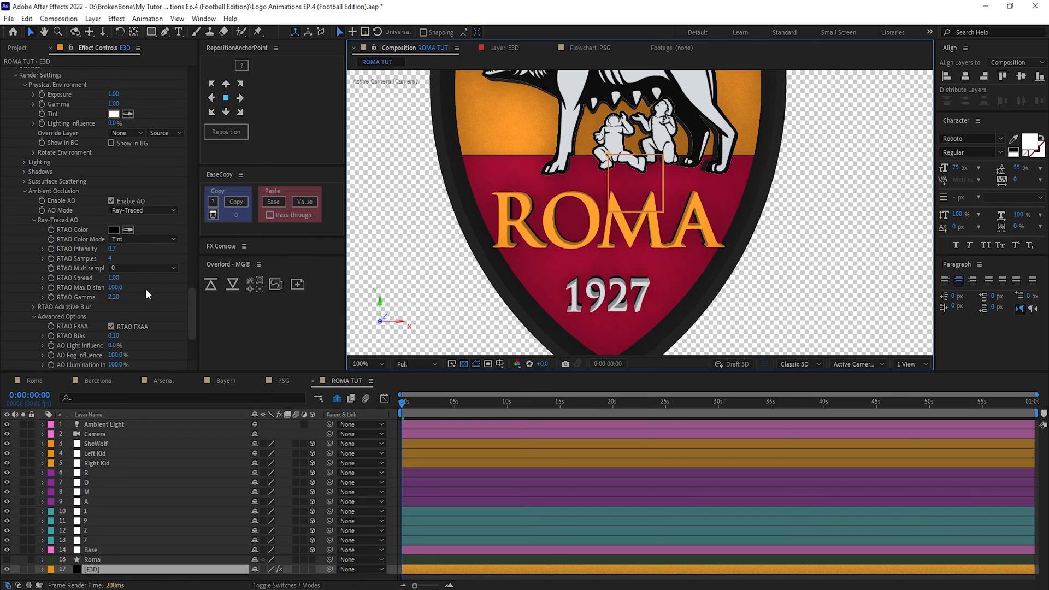
Raise the Base & Characters effect's RTAO Intensity to 0.8 and inspect the shading on the shield.
left_click(112, 250)
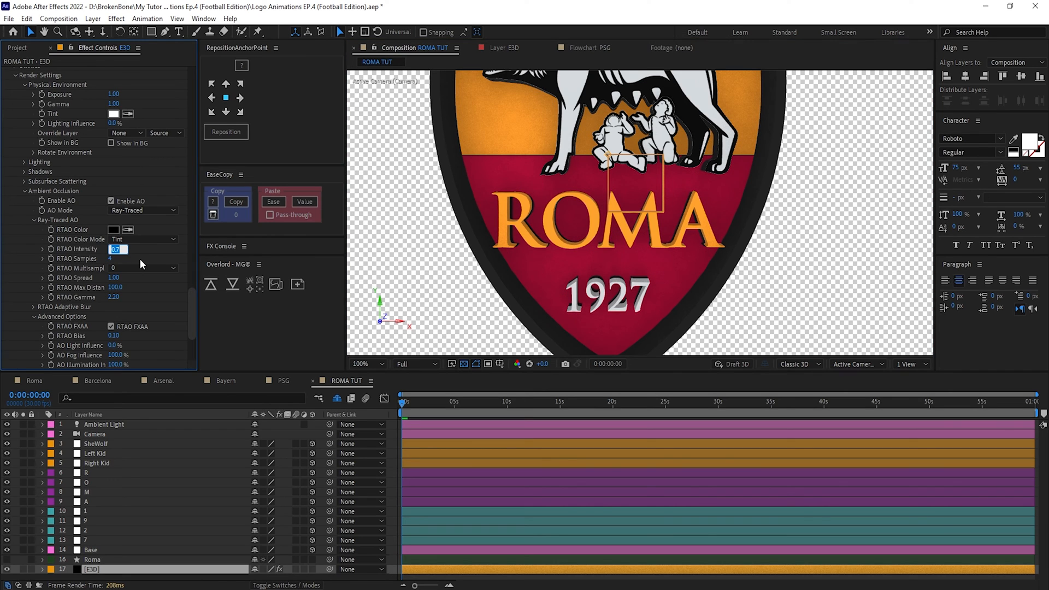
type(".89")
key("Return")
scroll(671, 189, "down", 2)
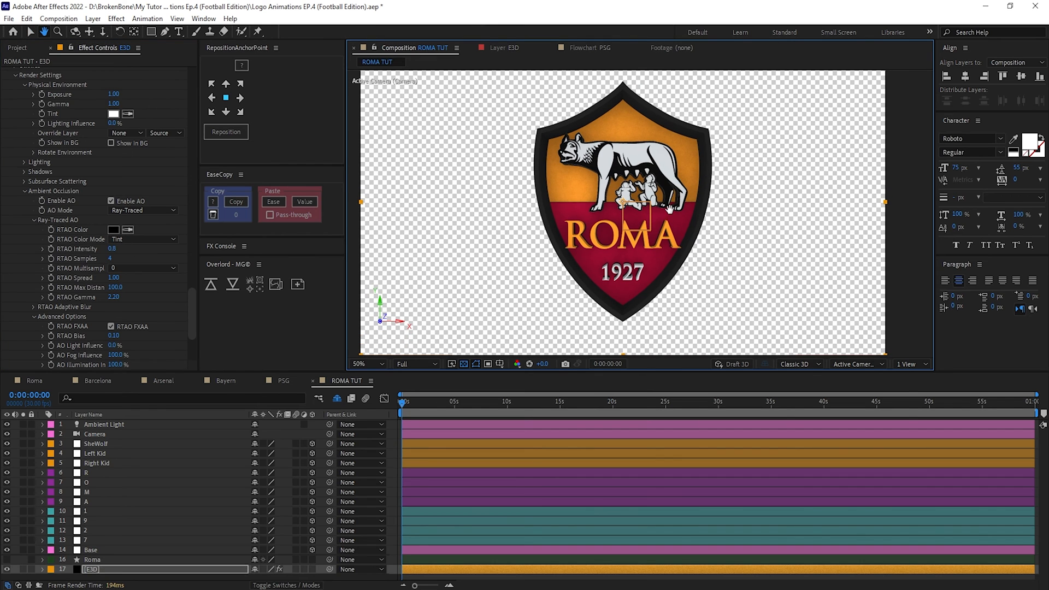
scroll(686, 152, "up", 2)
scroll(686, 155, "down", 2)
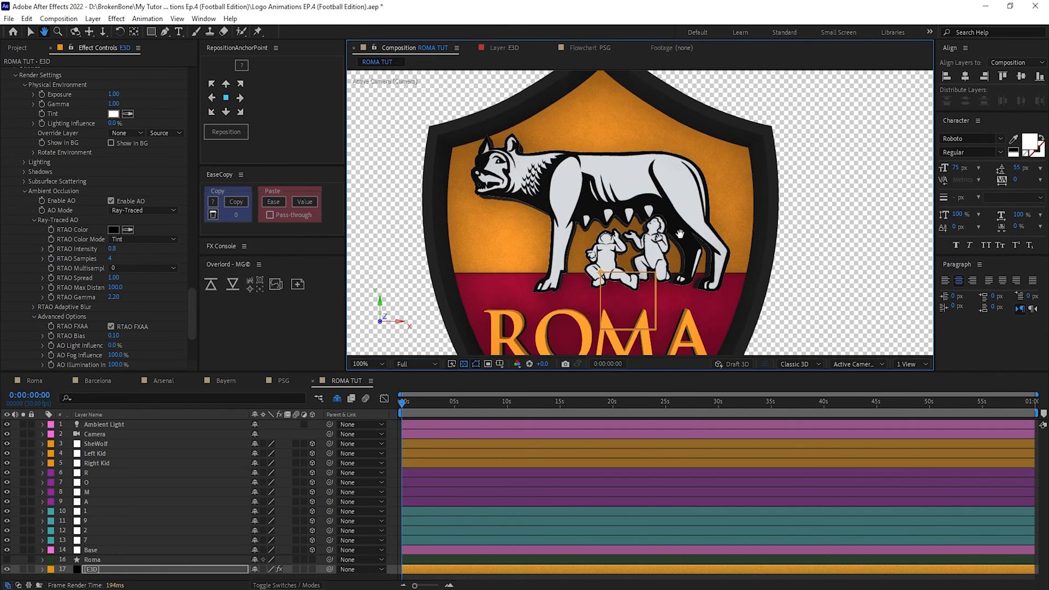
scroll(192, 323, "up", 3)
Set the Ambient Light layer's intensity to 150%.
left_click(104, 426)
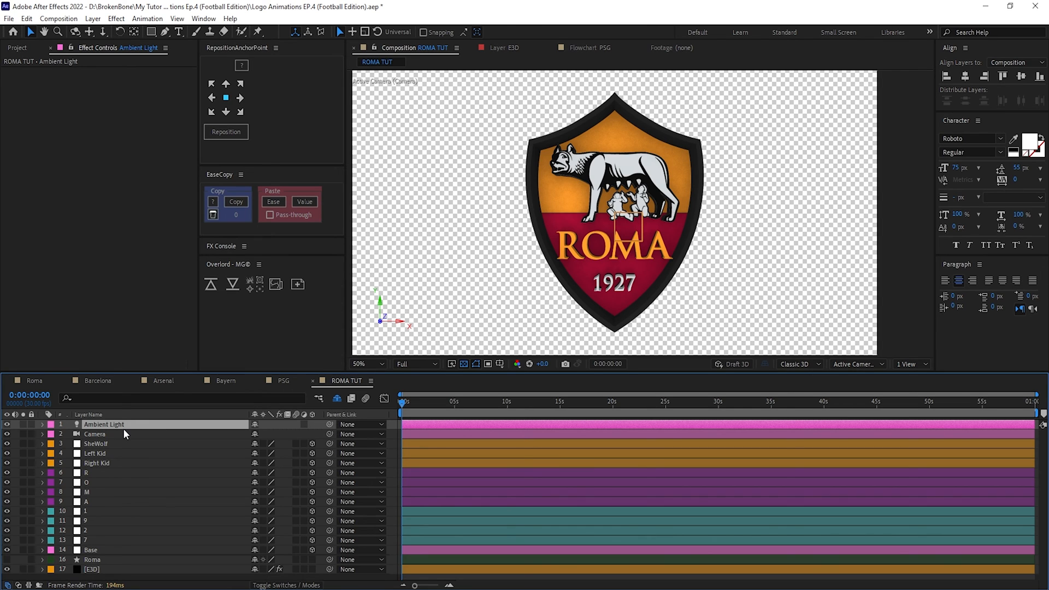
key("a")
key("a")
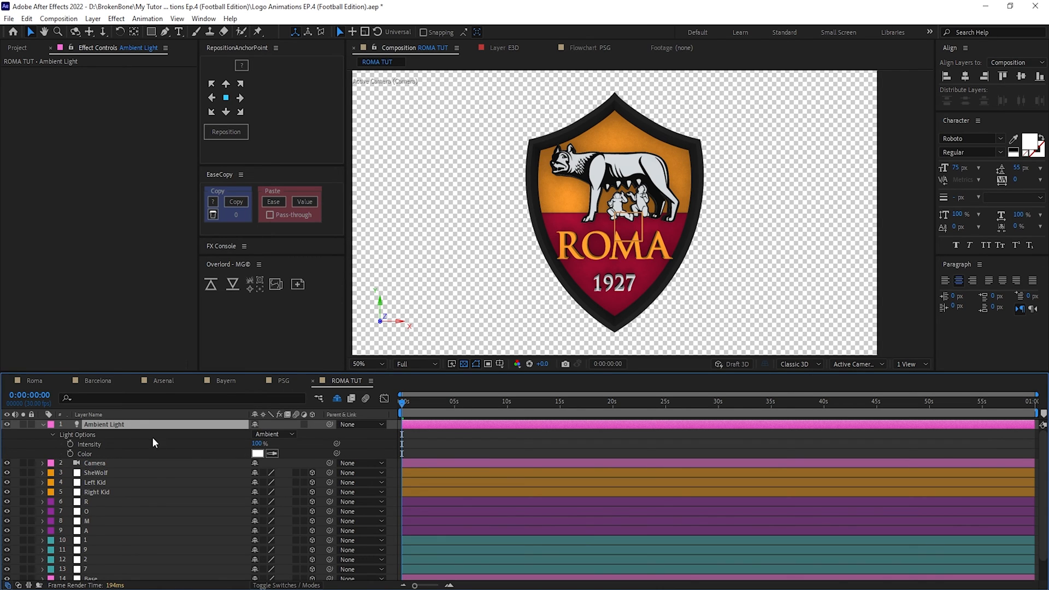
left_click(255, 444)
type("150")
key("Return")
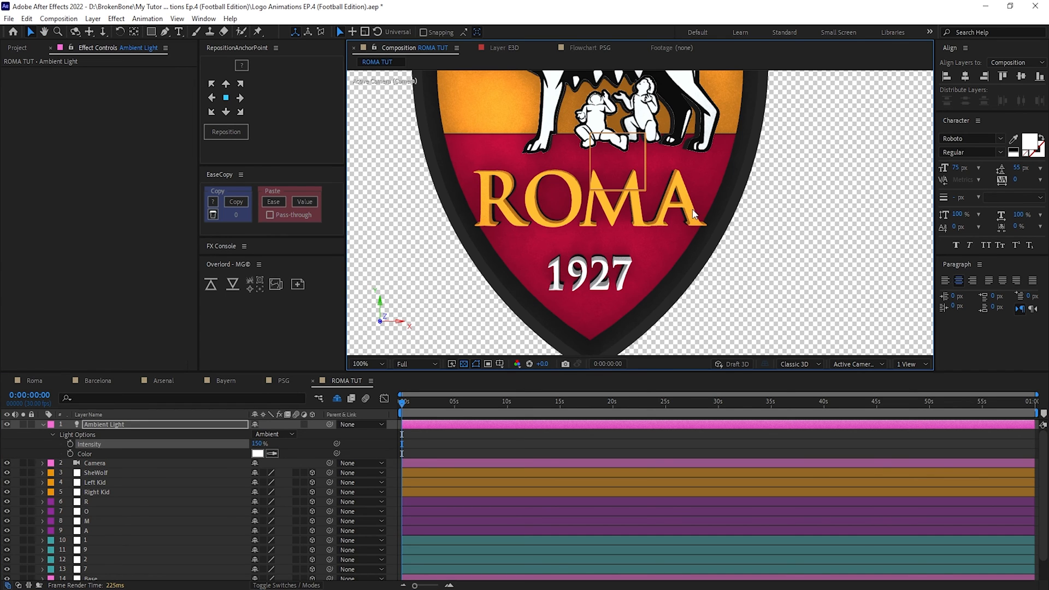
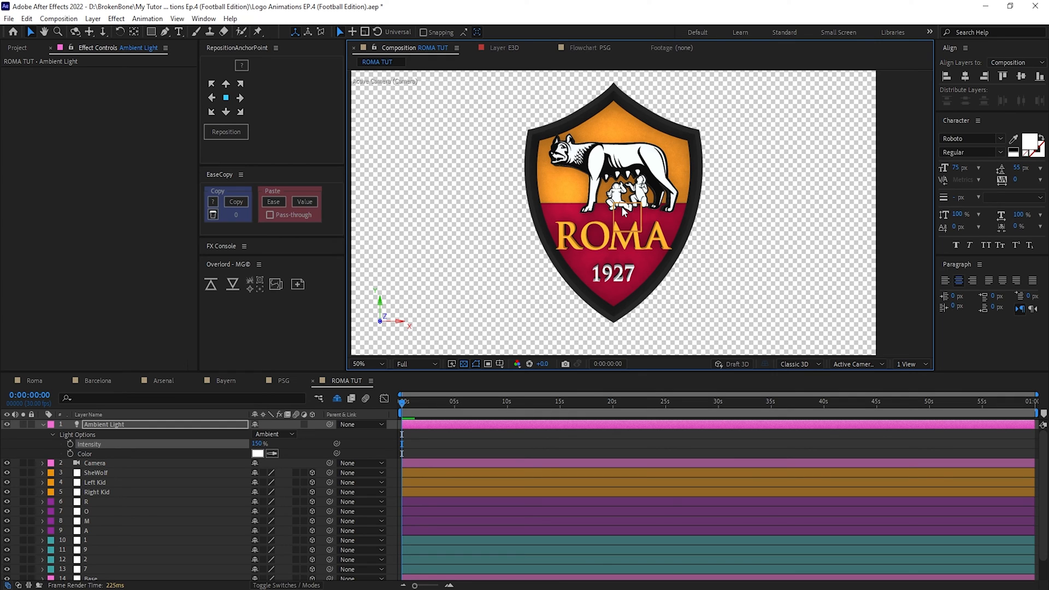
Parent the character, ROMA letter and 1927 digit nulls, from SheWolf through 7, to the Base null.
left_click(627, 244)
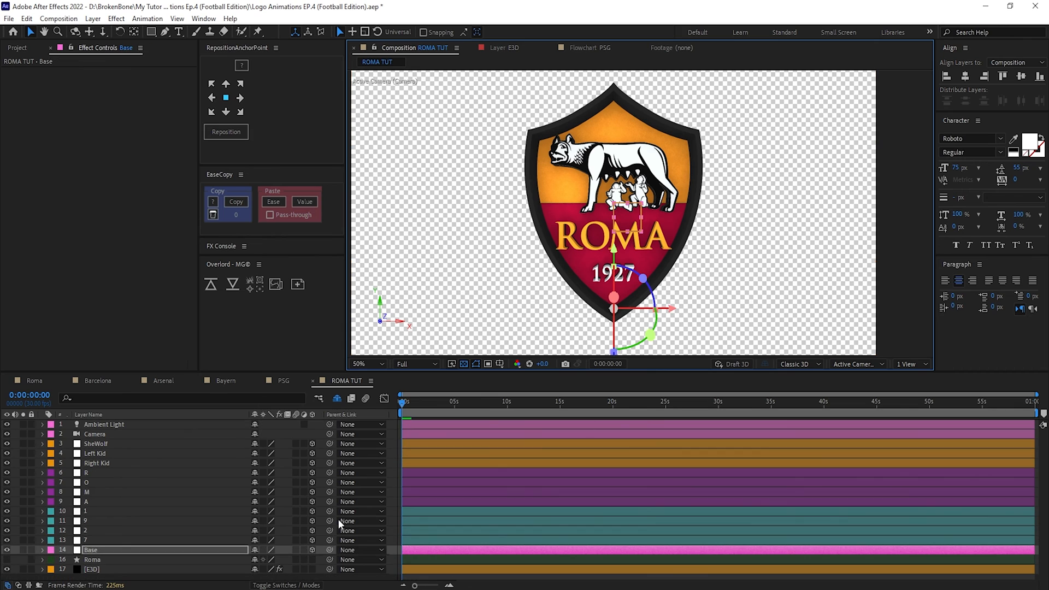
left_click(91, 541)
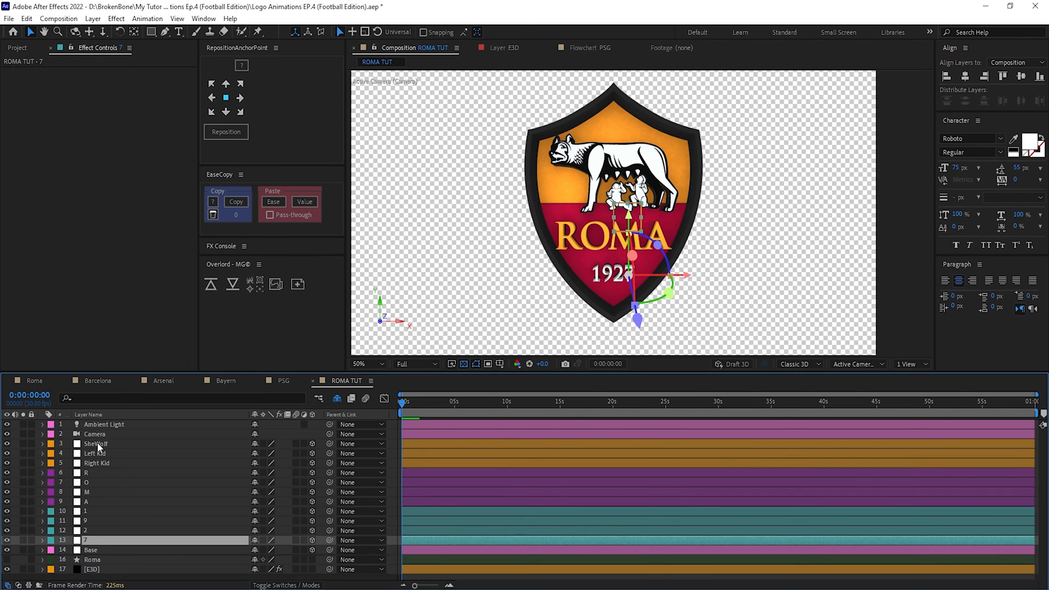
left_click(96, 443, "shift")
left_click_drag(330, 542, 142, 549)
Test the parenting by scaling the Base null down to 51%, and undo the scaling.
left_click(142, 549)
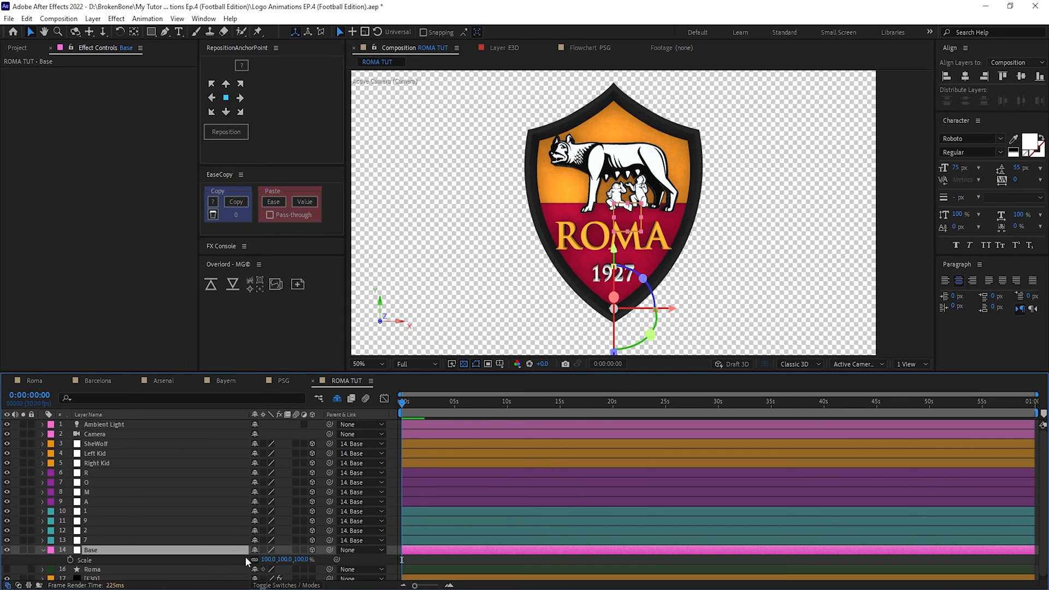
key("s")
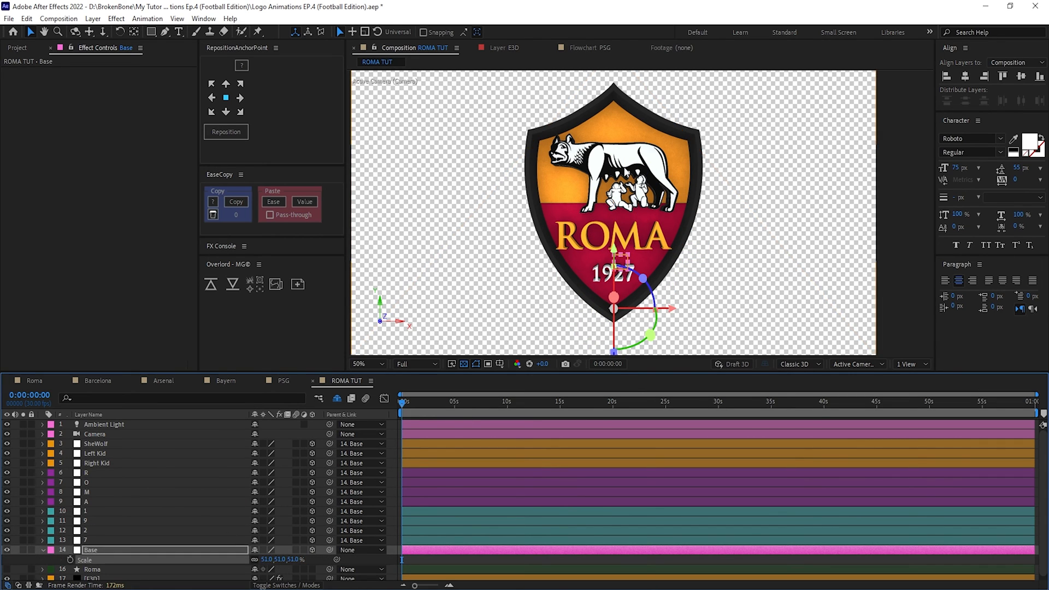
key("ctrl+z")
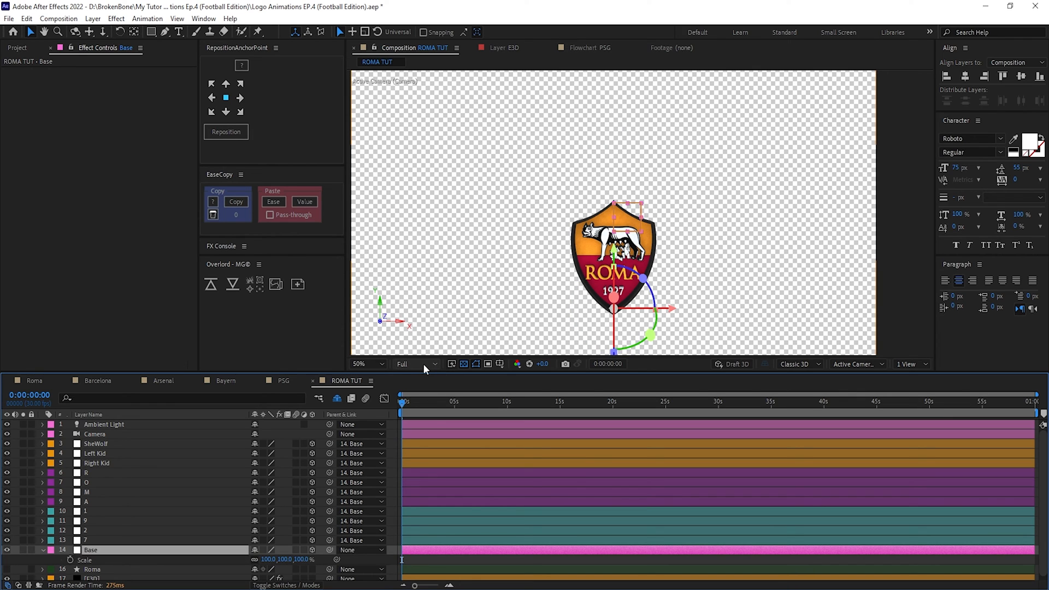
Lower the composition's preview resolution to Quarter and switch the Element effect on the E3D layer to a faster render mode.
left_click(422, 364)
left_click(428, 432)
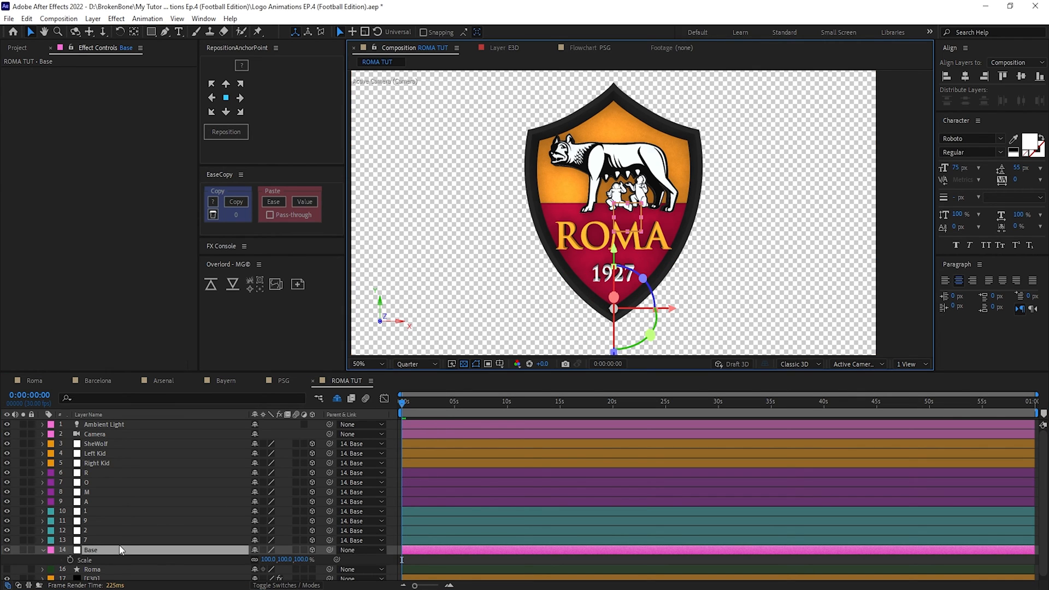
left_click(97, 577)
left_click_drag(191, 102, 193, 358)
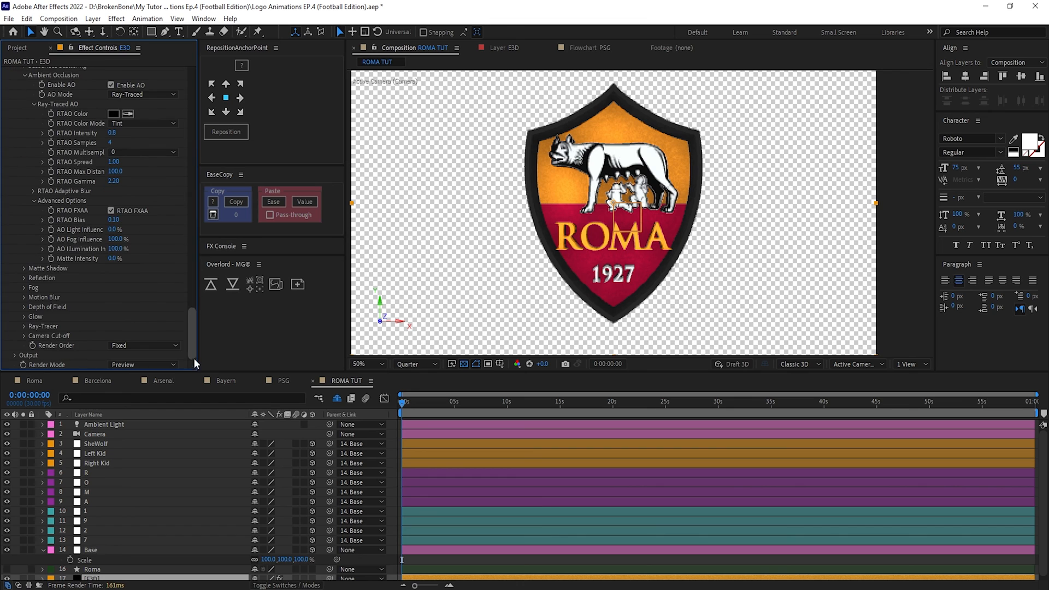
left_click(126, 365)
left_click(145, 402)
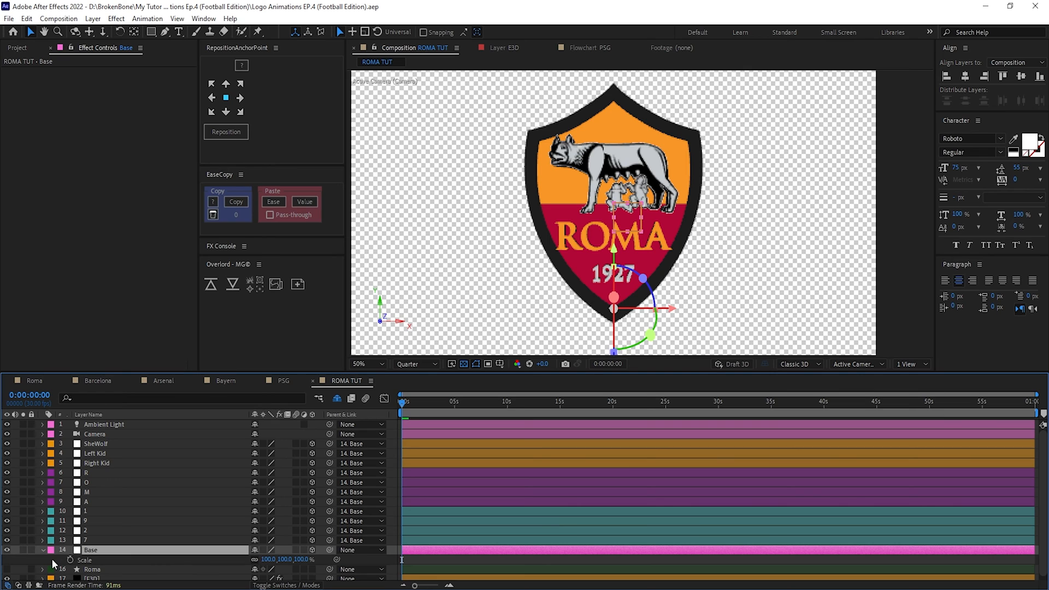
Add a 100% Scale keyframe to the Base null at 0:00:00:10 and reveal its rotation properties as well.
left_click_drag(412, 407, 405, 406)
scroll(410, 552, "up", 6)
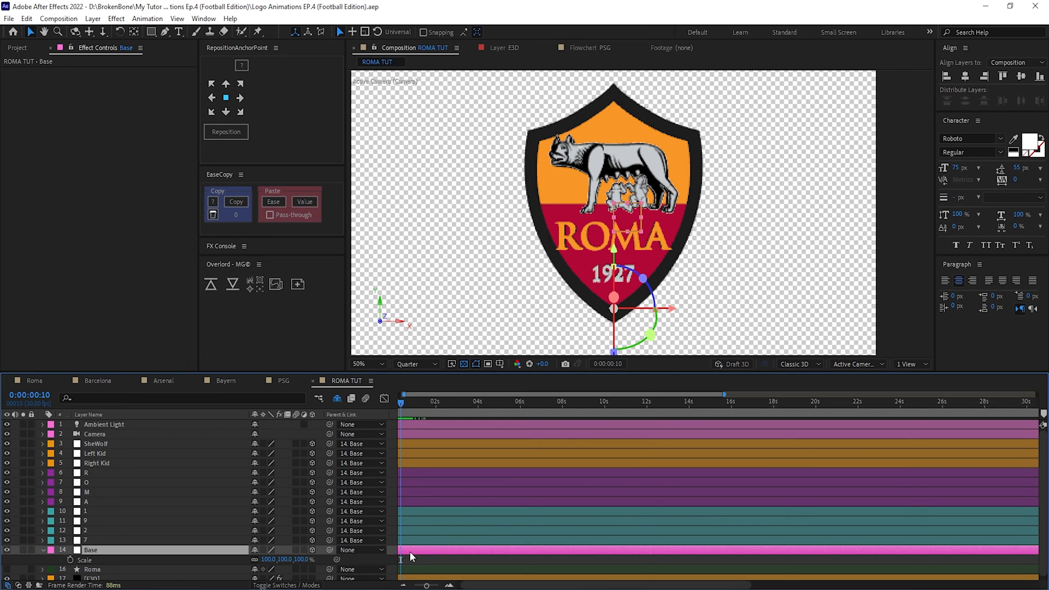
scroll(472, 550, "down", 6)
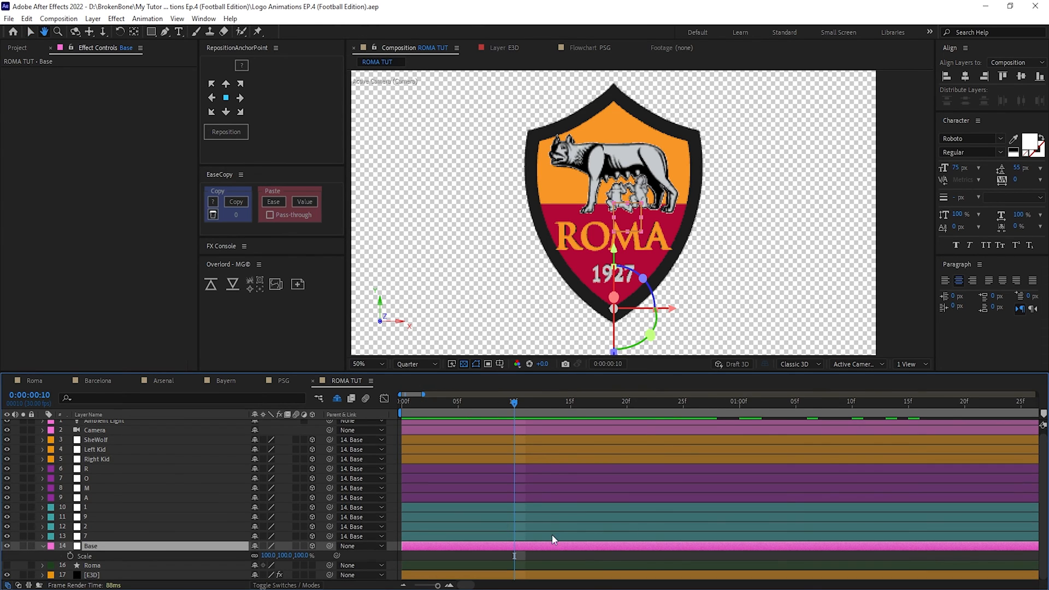
left_click_drag(434, 587, 435, 587)
key("alt+shift+s")
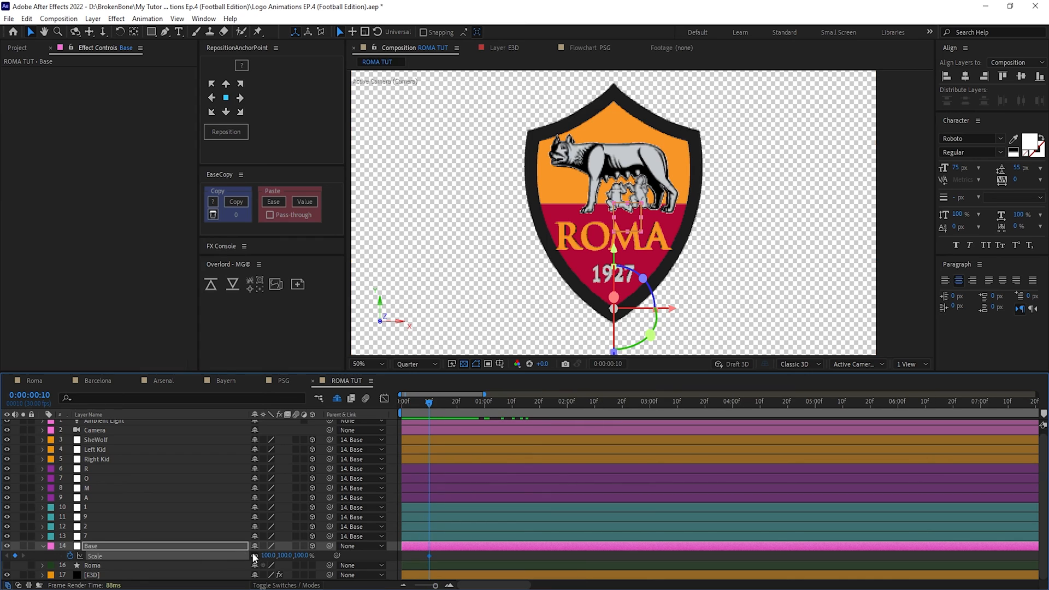
left_click(70, 556)
left_click(70, 556)
key("shift+r")
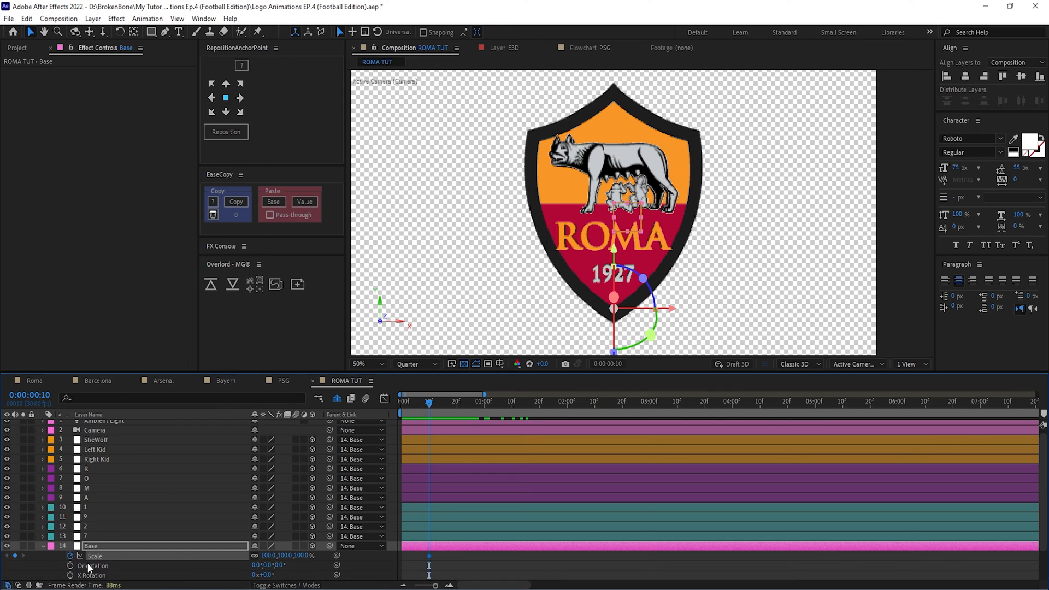
Try out a Y Rotation on the Base null and undo it.
scroll(74, 570, "down", 2)
scroll(75, 571, "down", 1)
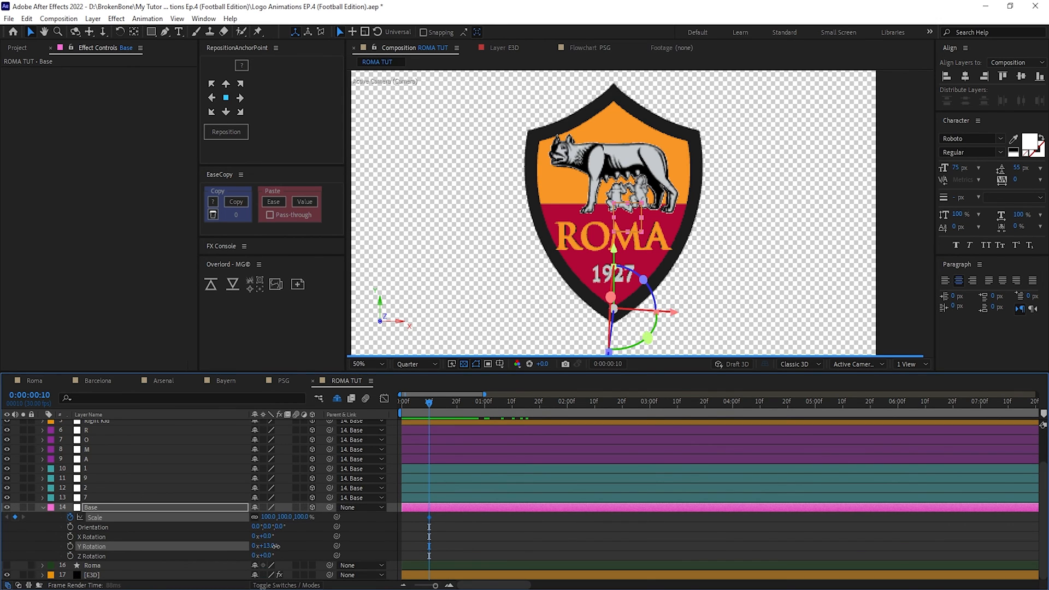
mouse_move(267, 546)
left_mouse_down()
mouse_move(276, 551)
mouse_move(270, 536)
mouse_move(280, 536)
left_mouse_up()
key("ctrl+z")
key("ctrl+z")
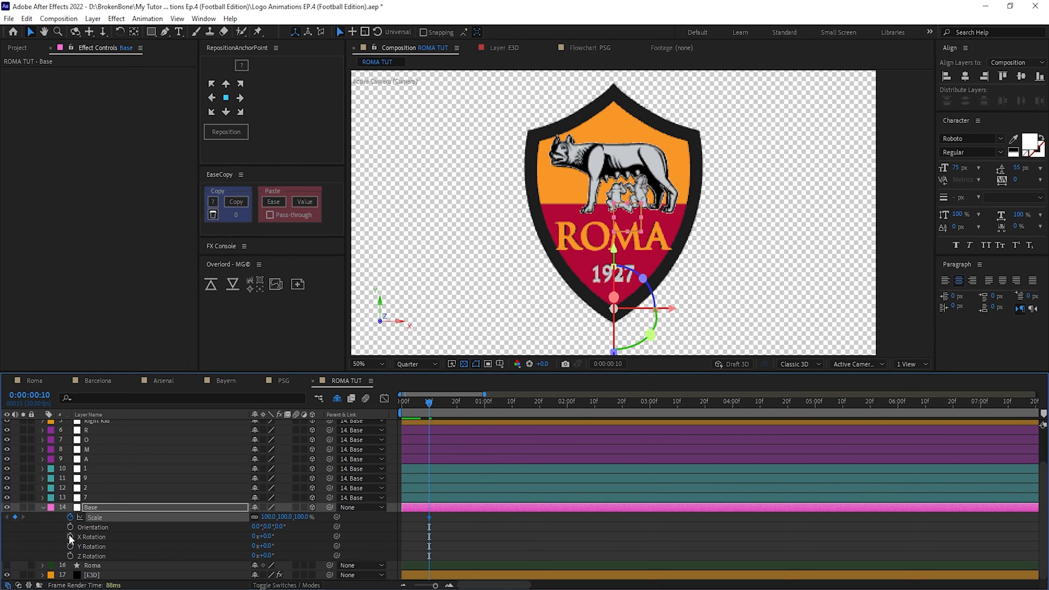
Keyframe the Base null's X Rotation at 0:00:00:10 and 0:00:00:02, and add Scale keyframes at 0:00:00:06 and 0:00:00:02.
left_click(69, 536)
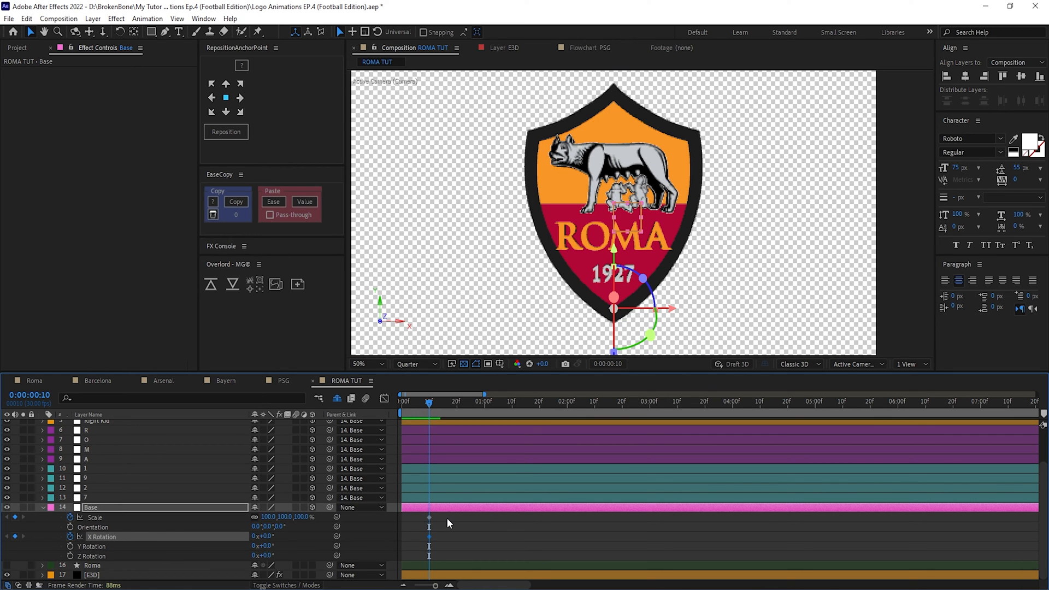
key("u")
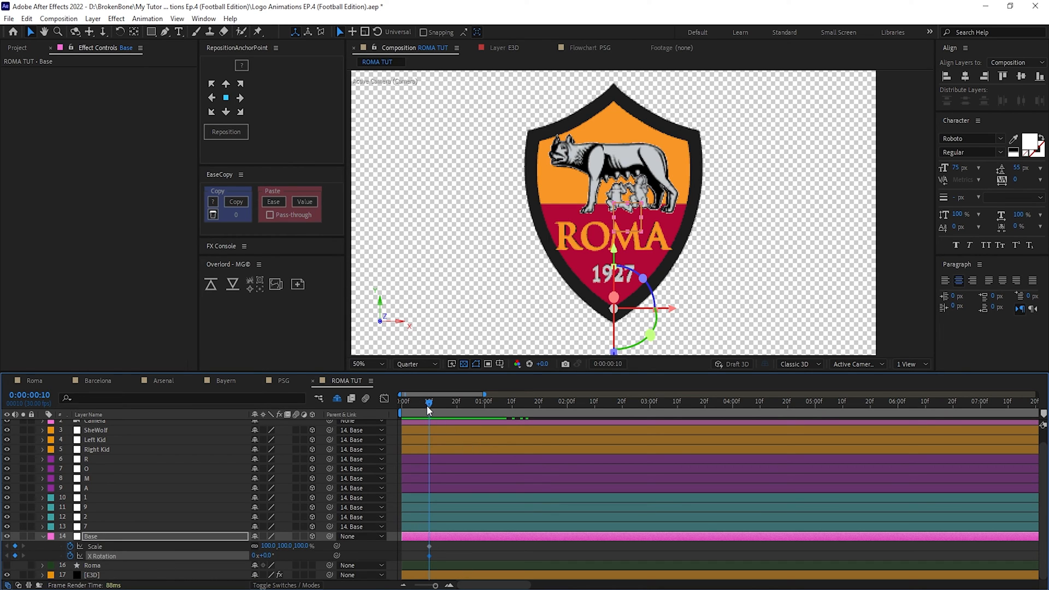
left_click_drag(427, 405, 407, 406)
left_click(15, 546)
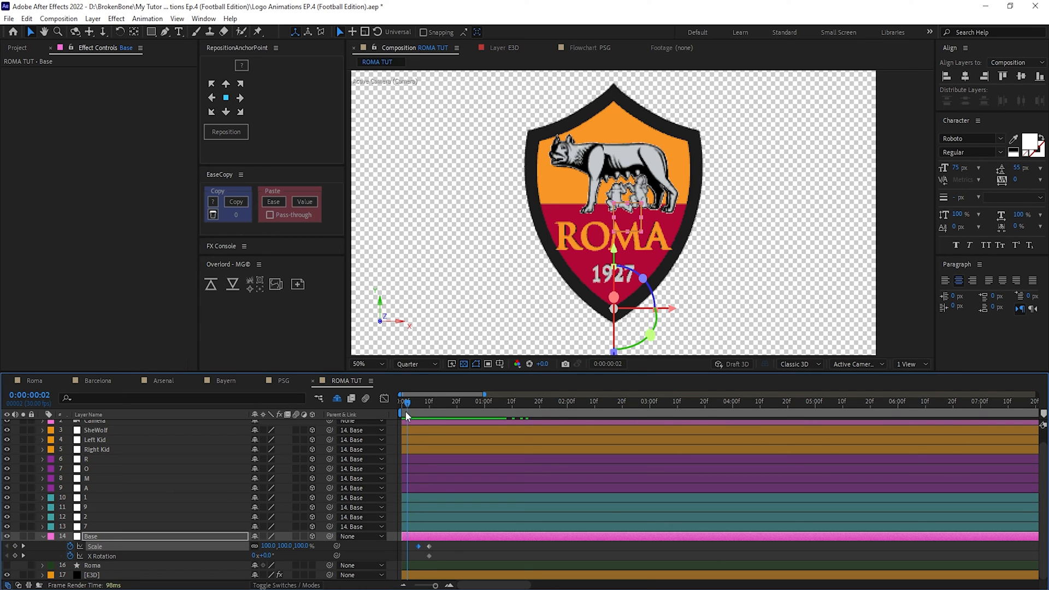
left_click(15, 546)
left_click(16, 555)
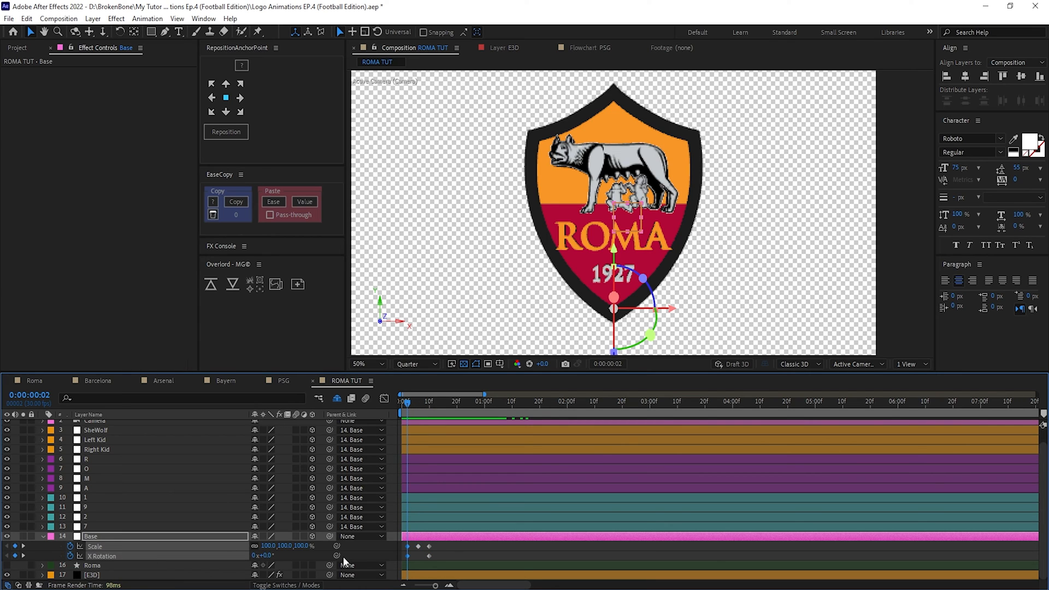
Set the Base null's Scale to 1% at 0:00:00:02 and 110% at 0:00:00:06.
left_click(307, 545)
type("1")
key("Return")
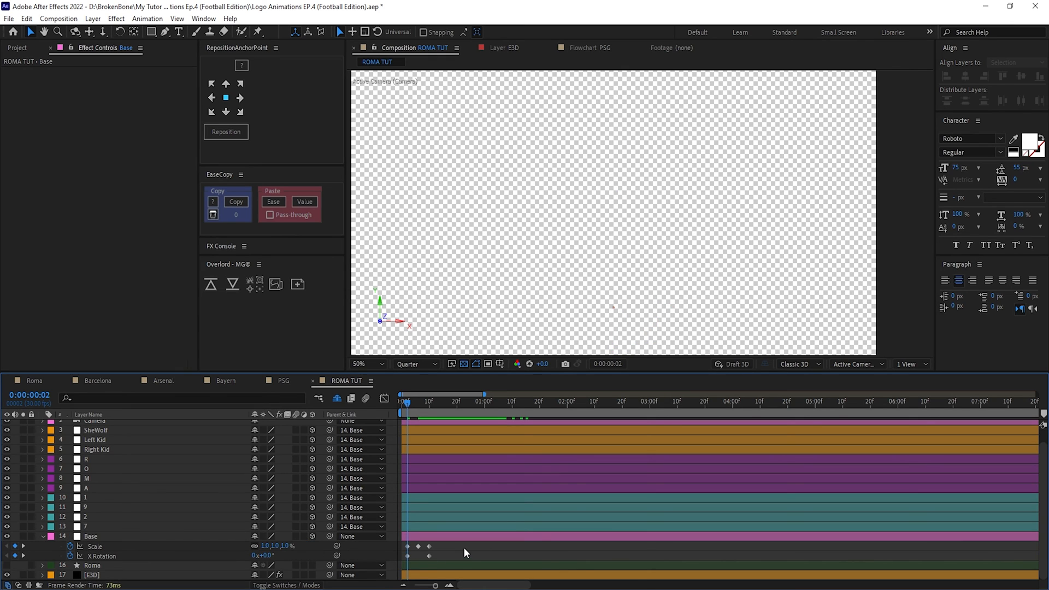
left_click(418, 403)
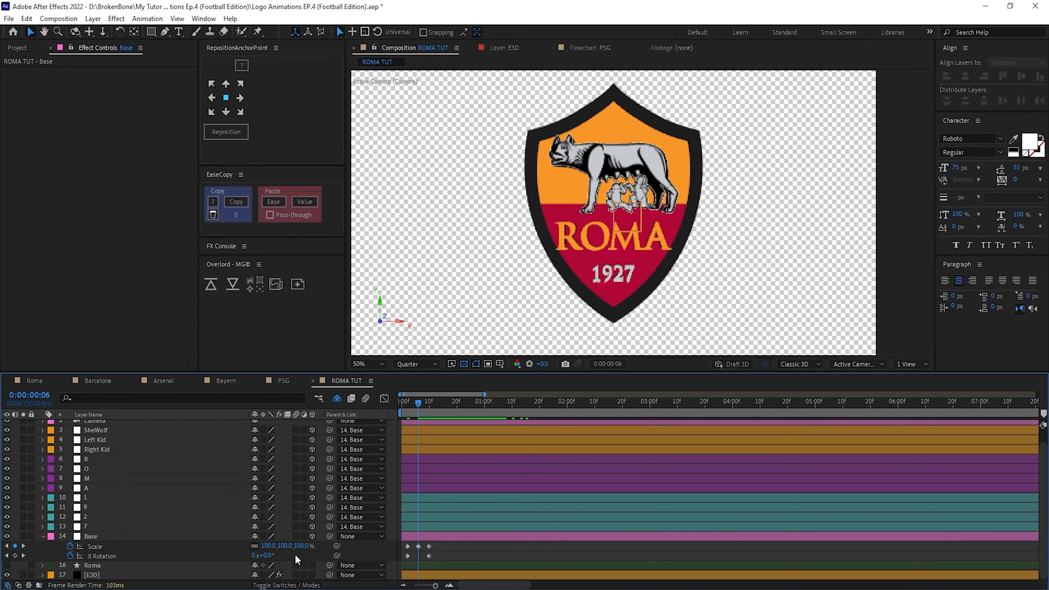
left_click(307, 546)
type("110")
key("Return")
key("comma")
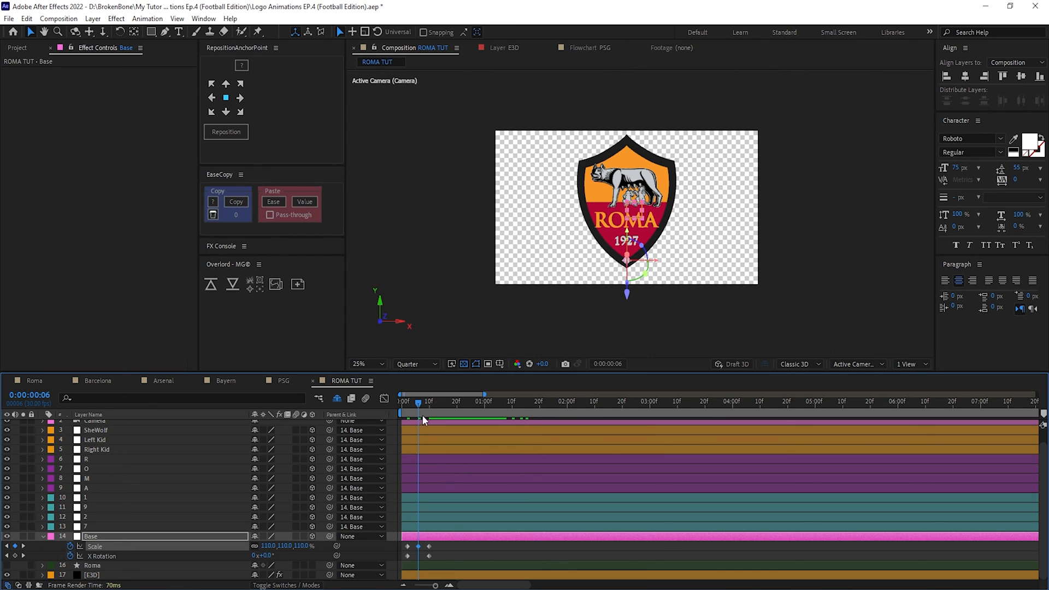
Move the Base null's first Scale and X Rotation keyframes to 0:00:00:00.
left_click_drag(424, 406, 429, 405)
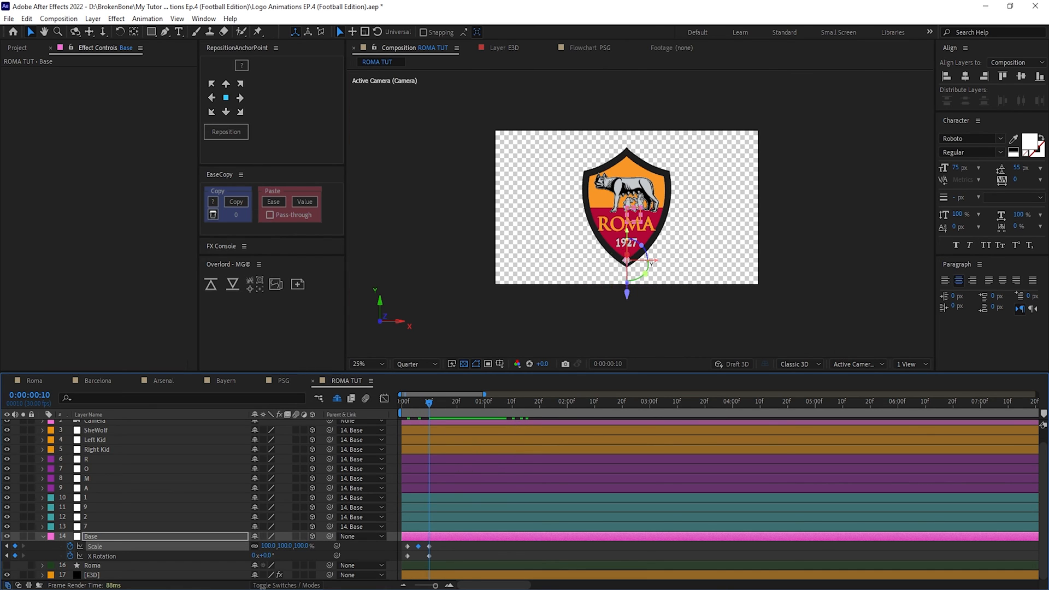
scroll(418, 548, "up", 2)
left_click_drag(418, 548, 625, 546)
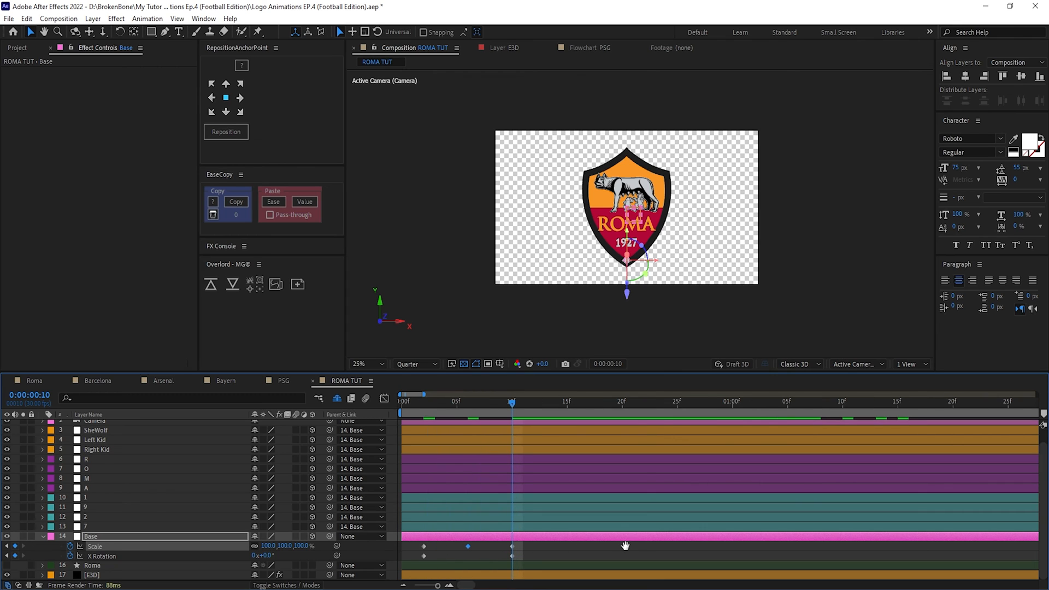
left_click_drag(412, 405, 382, 411)
left_click_drag(438, 543, 398, 550)
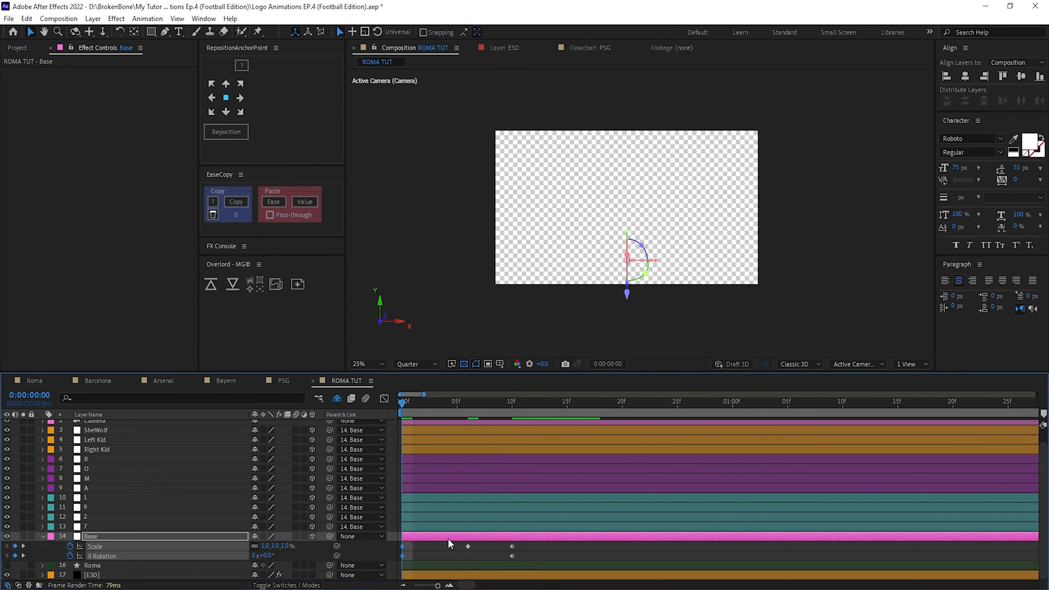
Move the 110% Scale keyframe to 0:00:00:10 and the last Scale and X Rotation keyframes to 0:00:01:00.
key("shift+Page_Down")
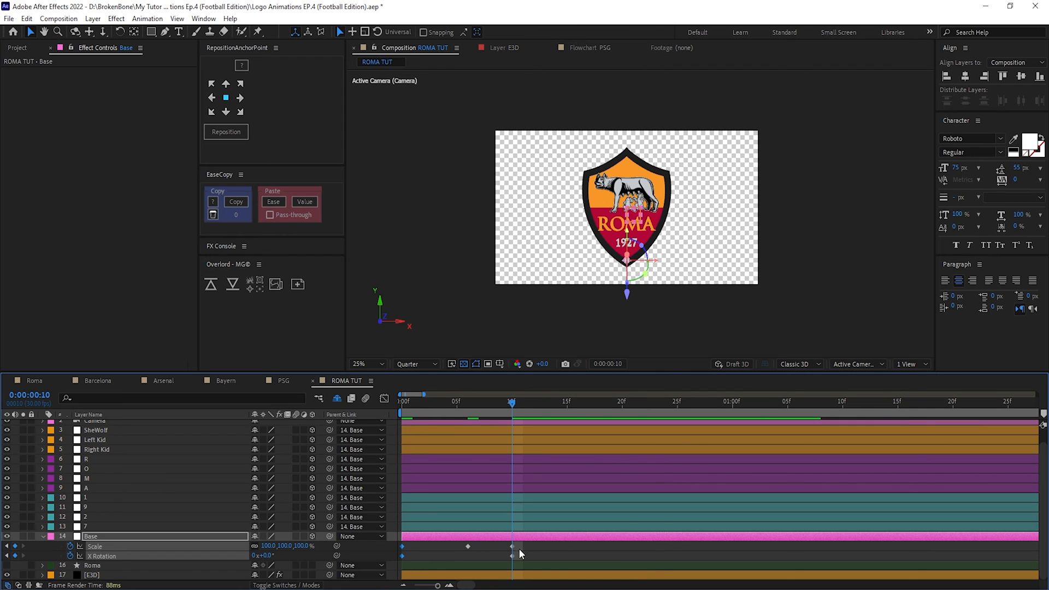
left_click_drag(521, 561, 551, 550)
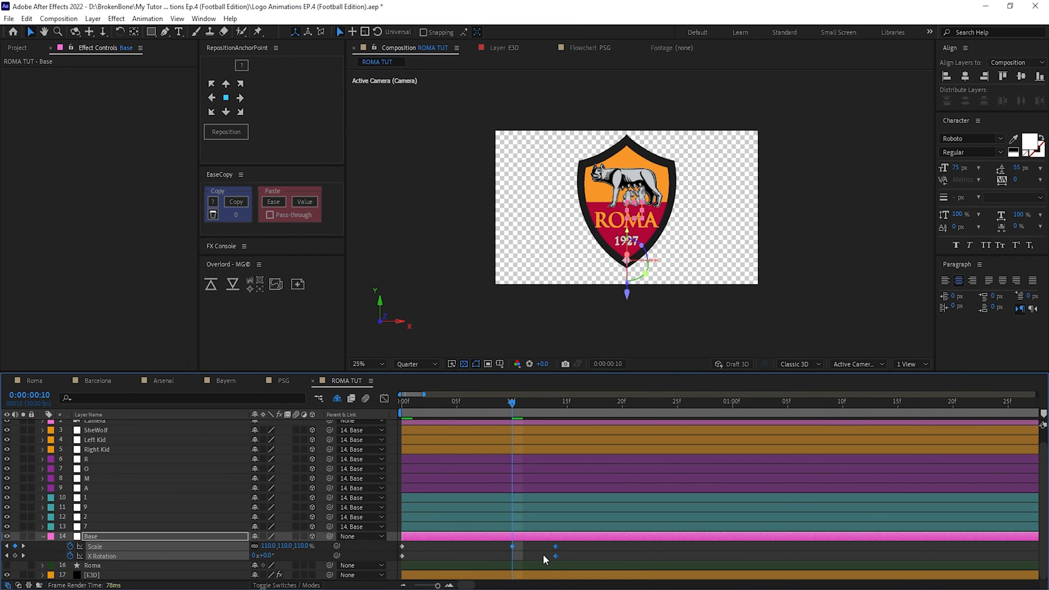
left_click(542, 554)
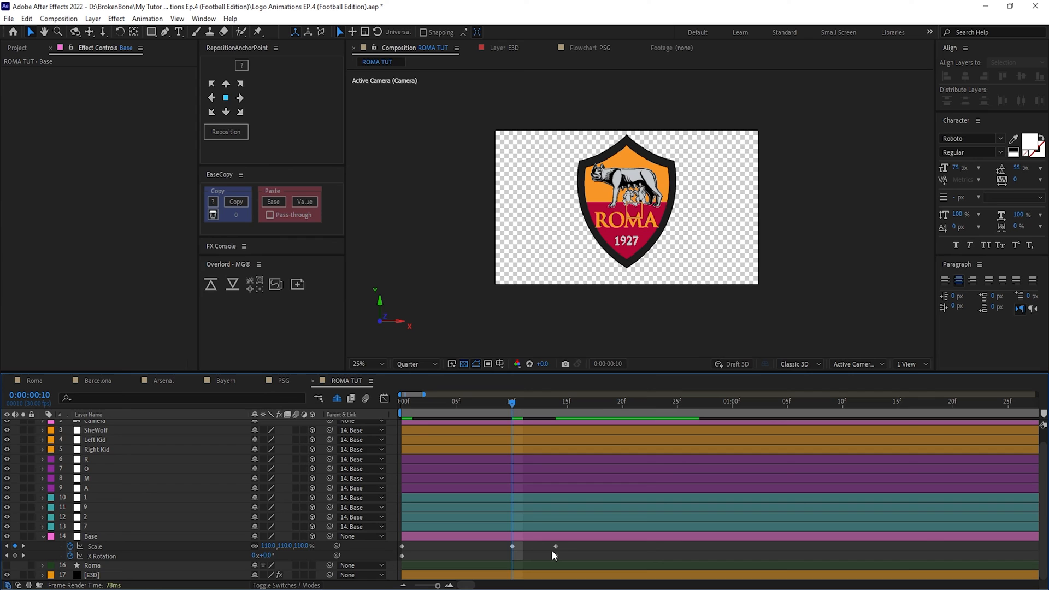
key("shift+Page_Down")
key("shift+Page_Down")
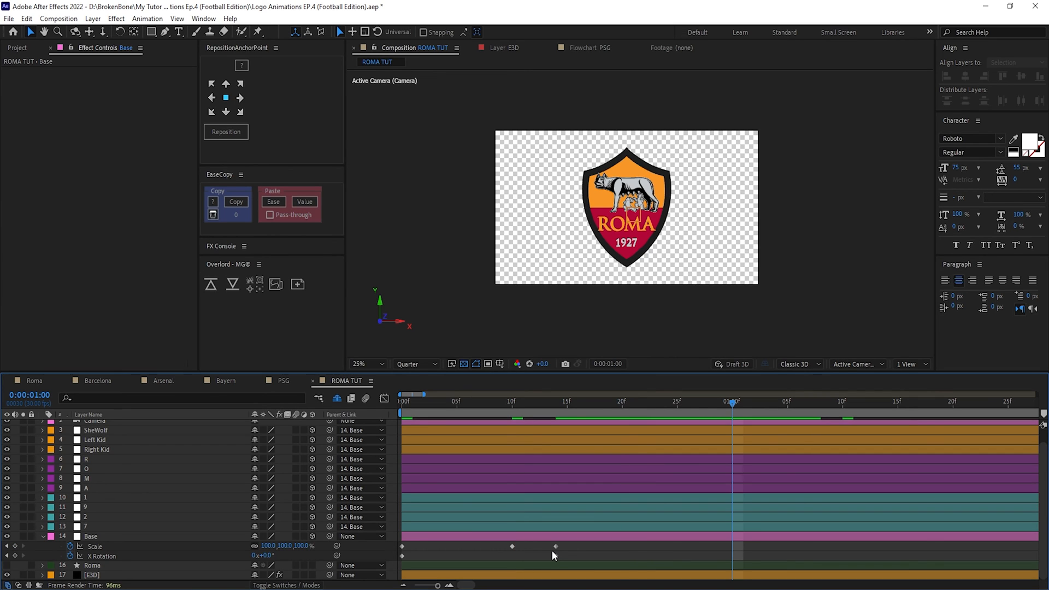
left_click_drag(565, 544, 556, 555)
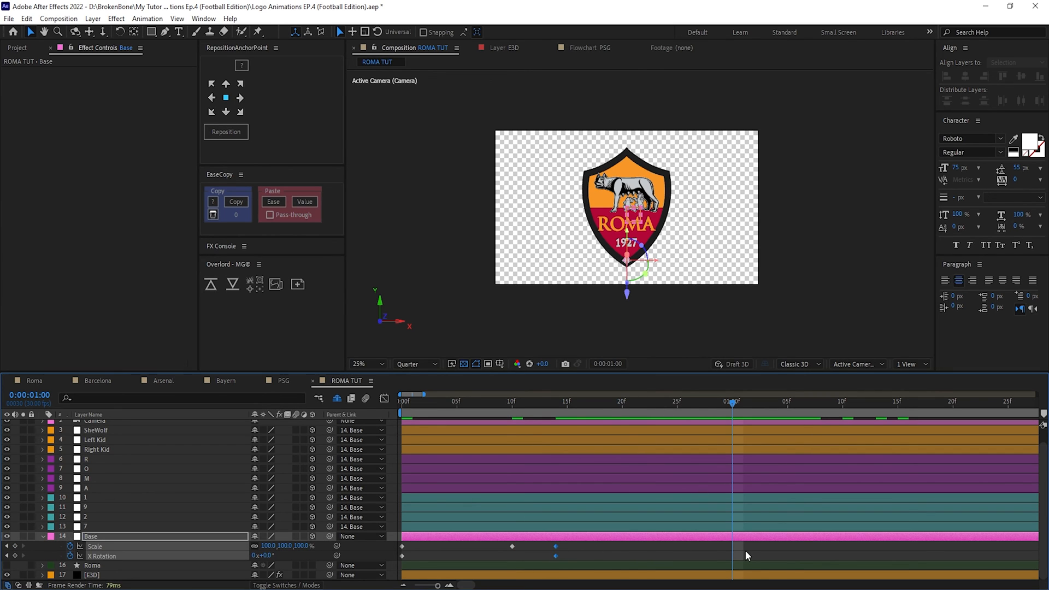
Apply Easy Ease to all Scale and X Rotation keyframes of the Base null.
left_click_drag(745, 551, 387, 567)
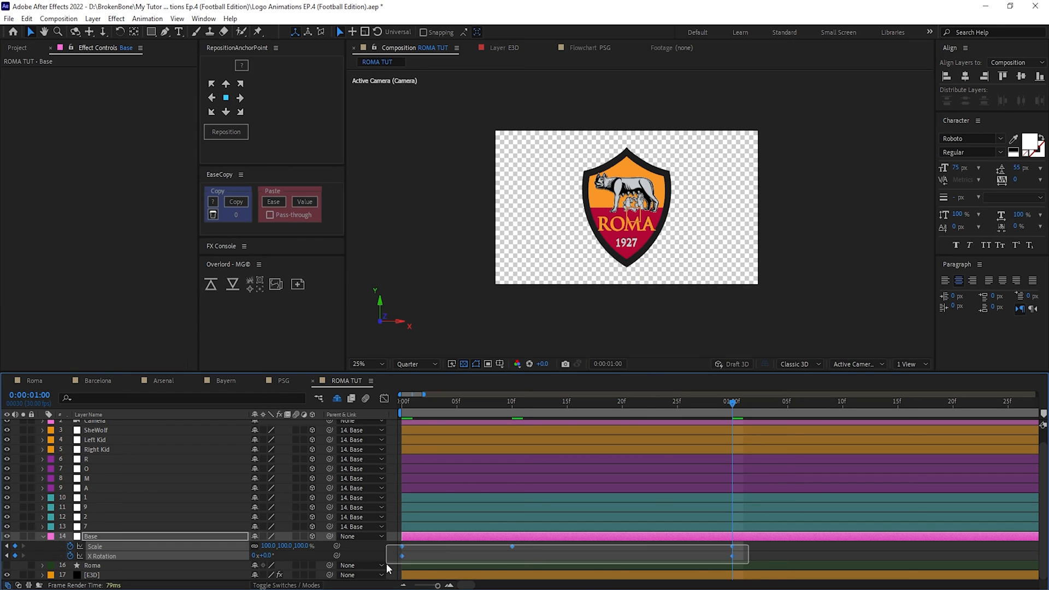
key("F9")
left_click(593, 558)
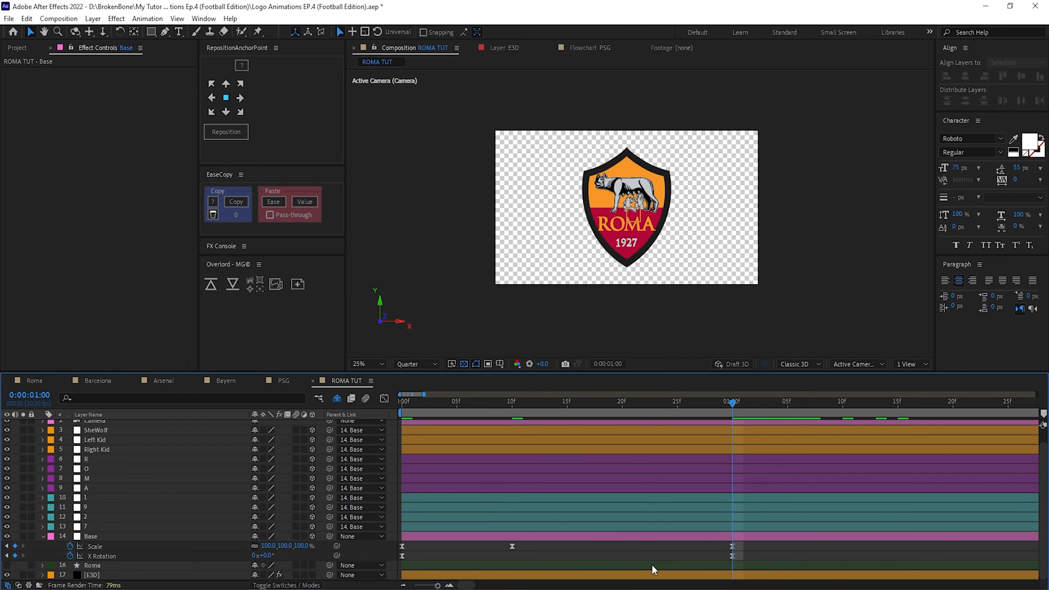
Set the incoming velocity influence of the last Scale keyframe, at 0:00:01:00, to 75%.
right_click(733, 546)
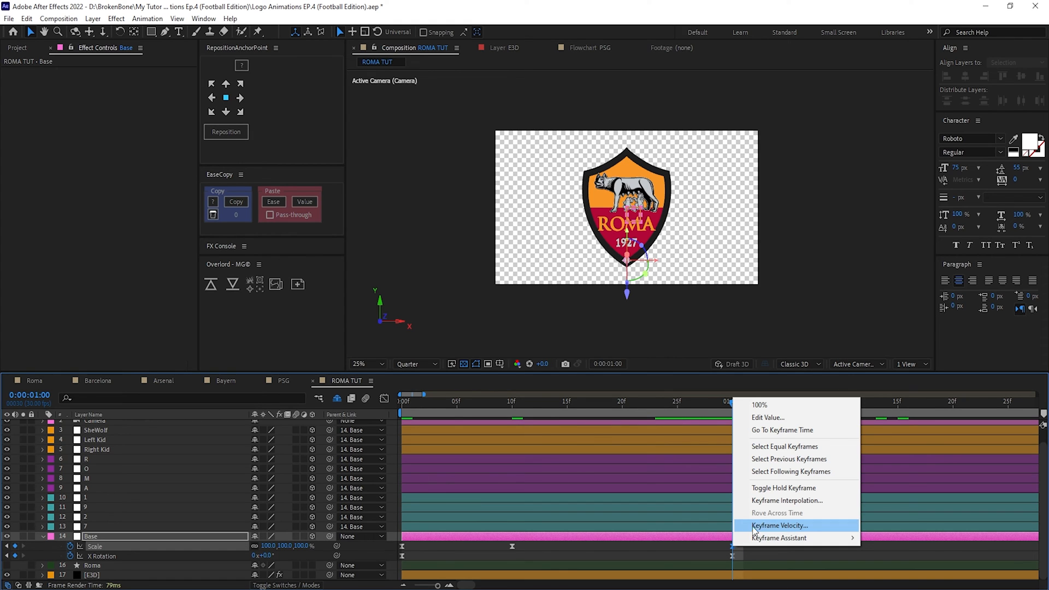
left_click(783, 525)
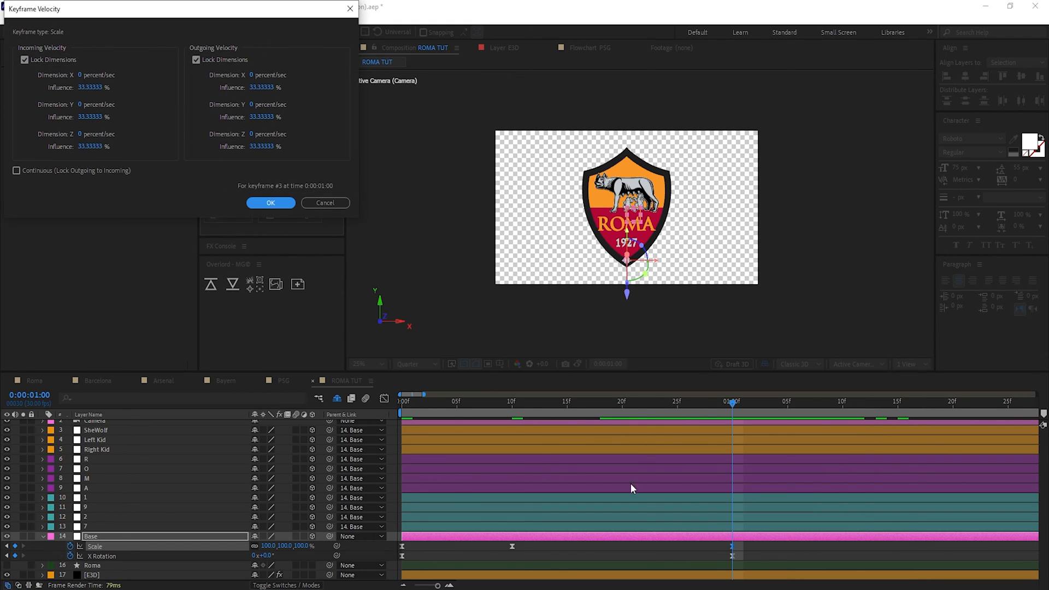
left_click(91, 88)
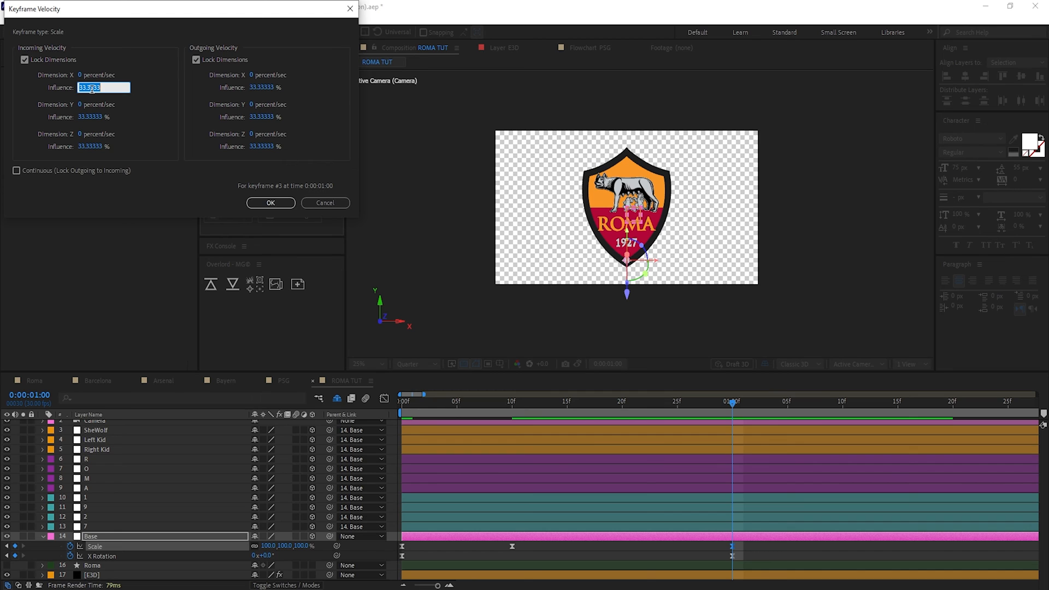
type("75")
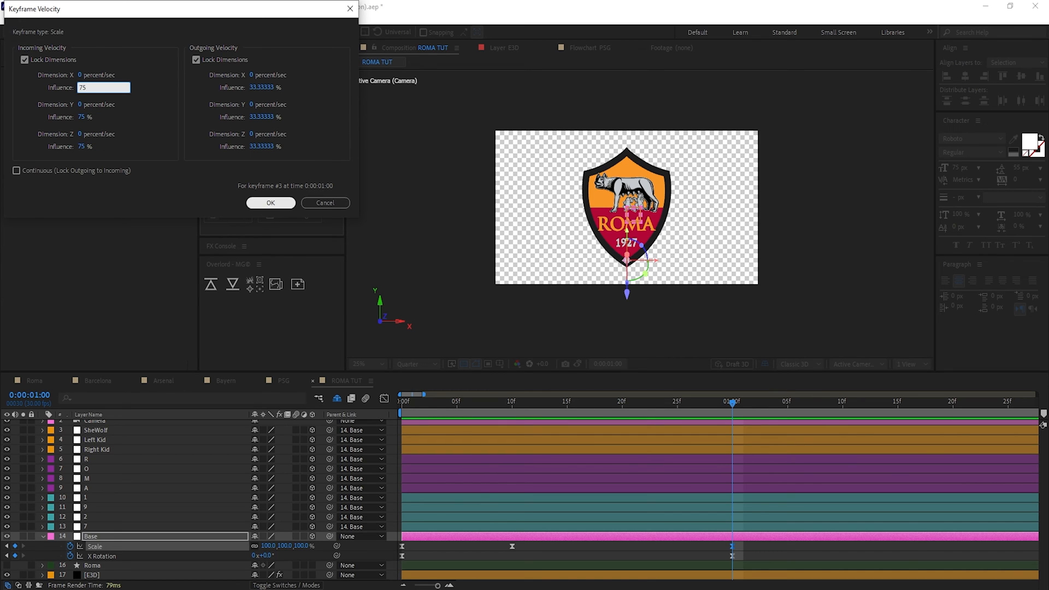
left_click(270, 203)
End the composition's work area at 0:00:01:08.
left_click(732, 556)
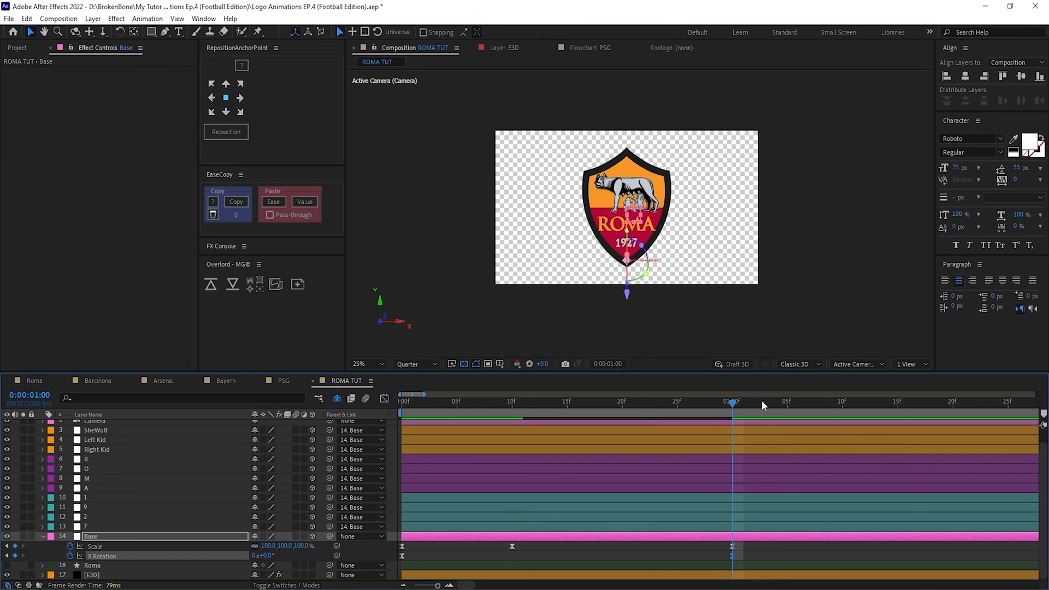
left_click_drag(761, 403, 820, 403)
key("n")
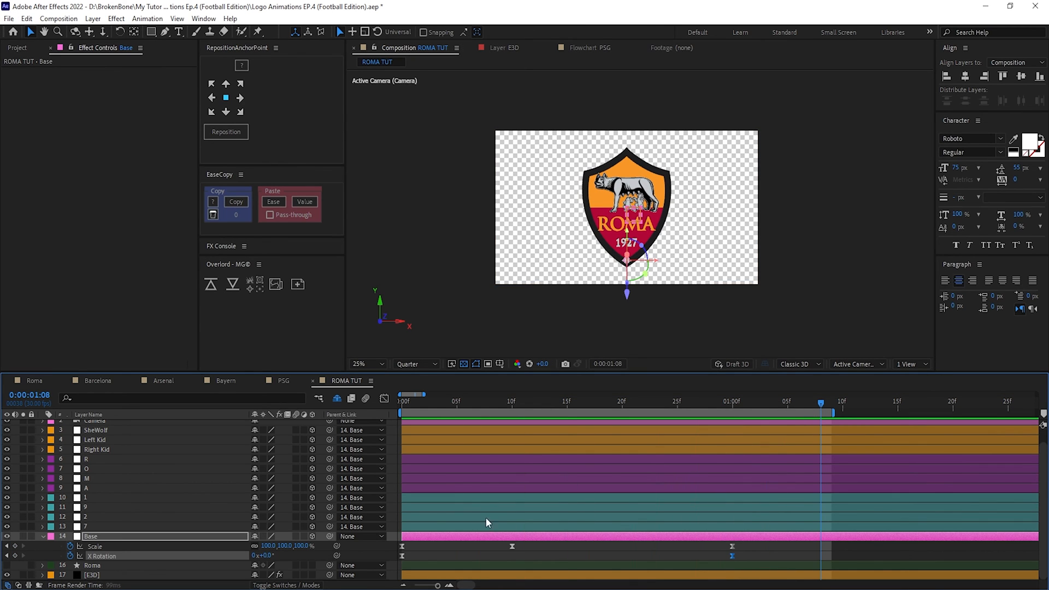
Set the incoming velocity influence of the middle Scale keyframe to 50% and move that keyframe to 0:00:00:15.
right_click(512, 545)
left_click(525, 524)
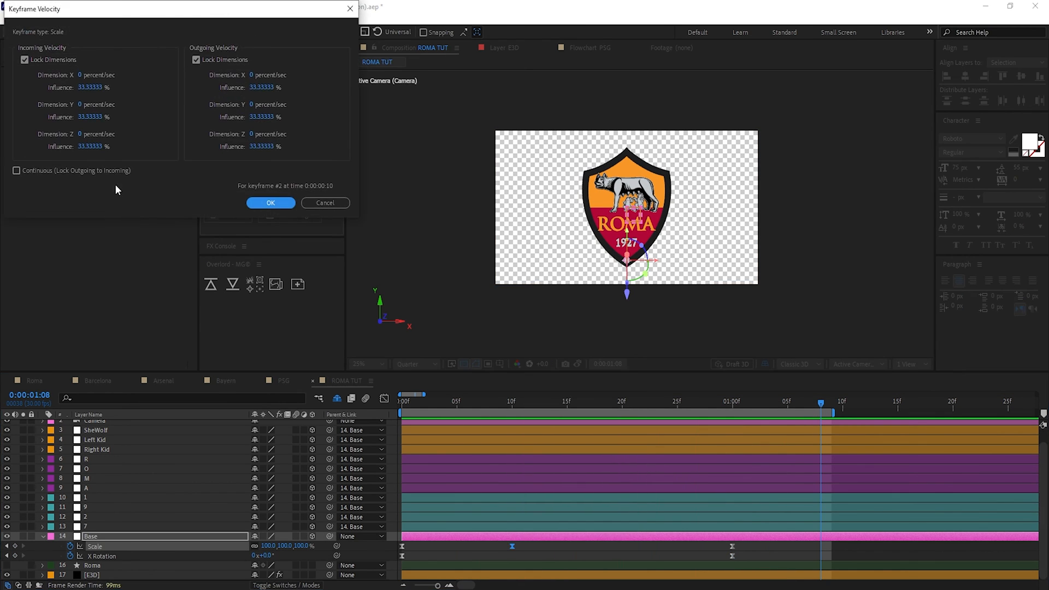
type("50")
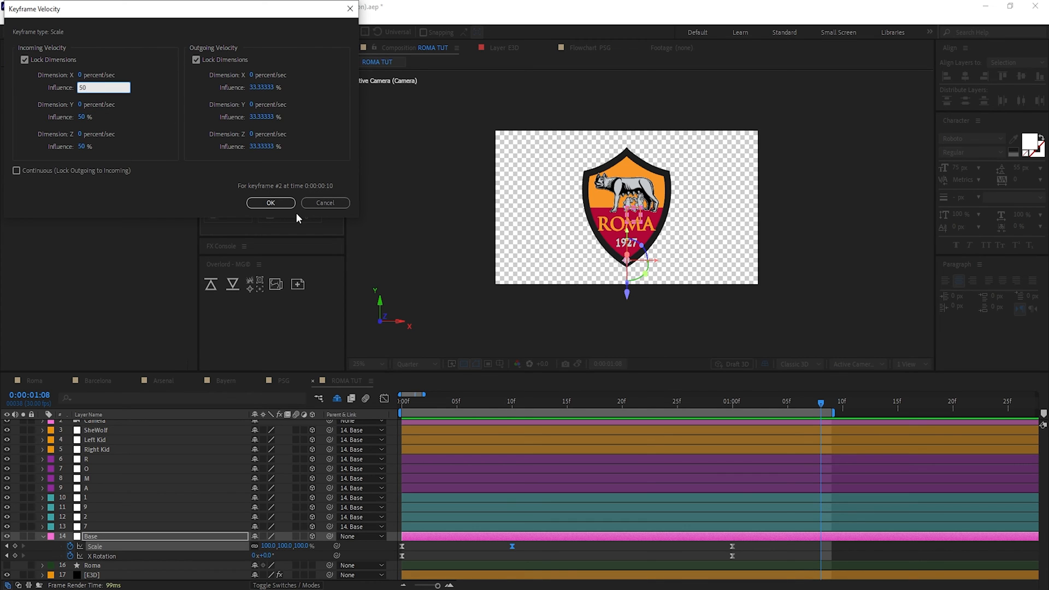
left_click(271, 202)
left_click_drag(512, 546, 567, 546)
Set the Base null's first X Rotation keyframe to 45°, moving it to 0:00:00:29 for the edit and back to 0:00:00:00.
left_click_drag(672, 407, 721, 407)
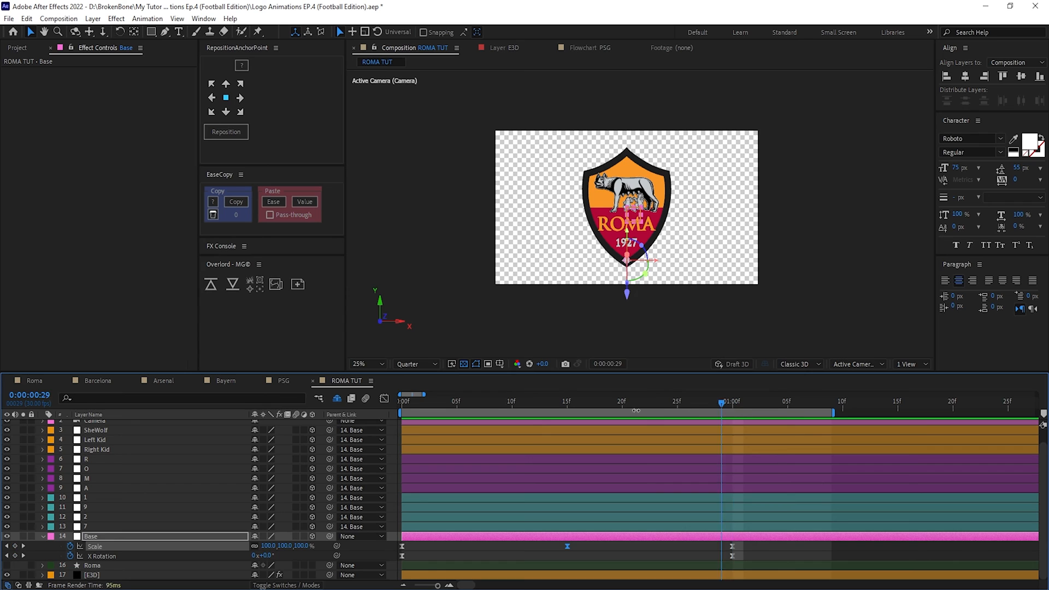
left_click_drag(636, 410, 721, 396)
left_click(714, 541)
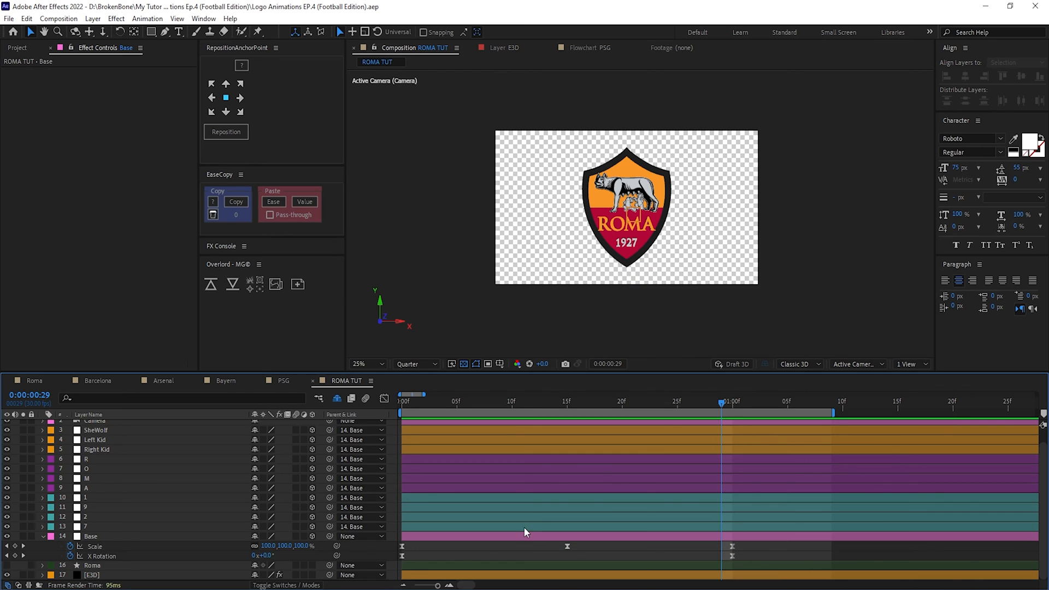
left_click_drag(402, 557, 715, 563)
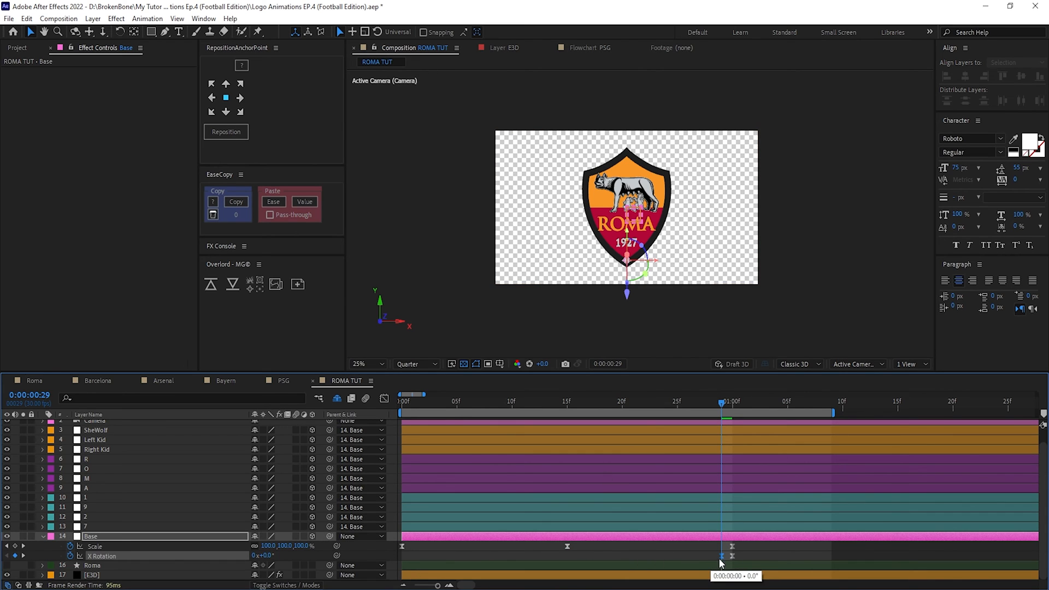
left_click_drag(267, 555, 280, 555)
left_click(272, 555)
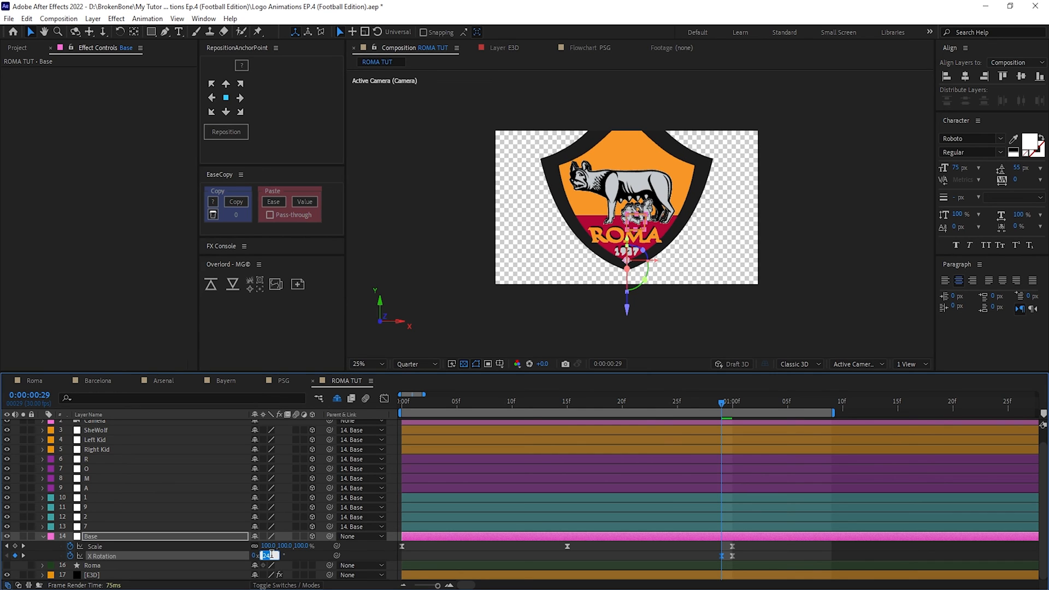
type("45")
key("Return")
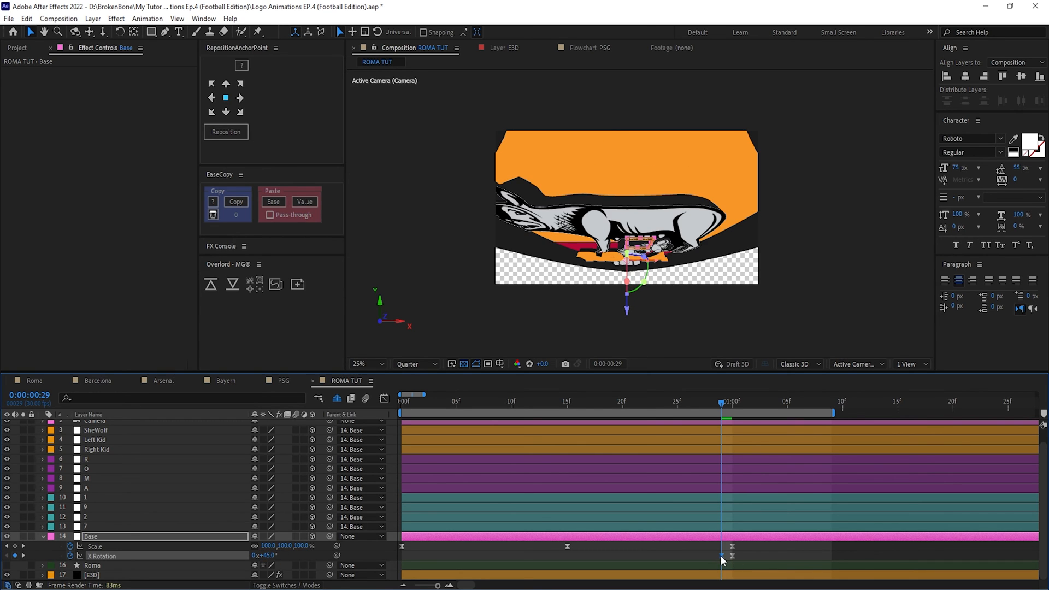
Preview the Base null's scale and X Rotation animation over the work area.
key("space")
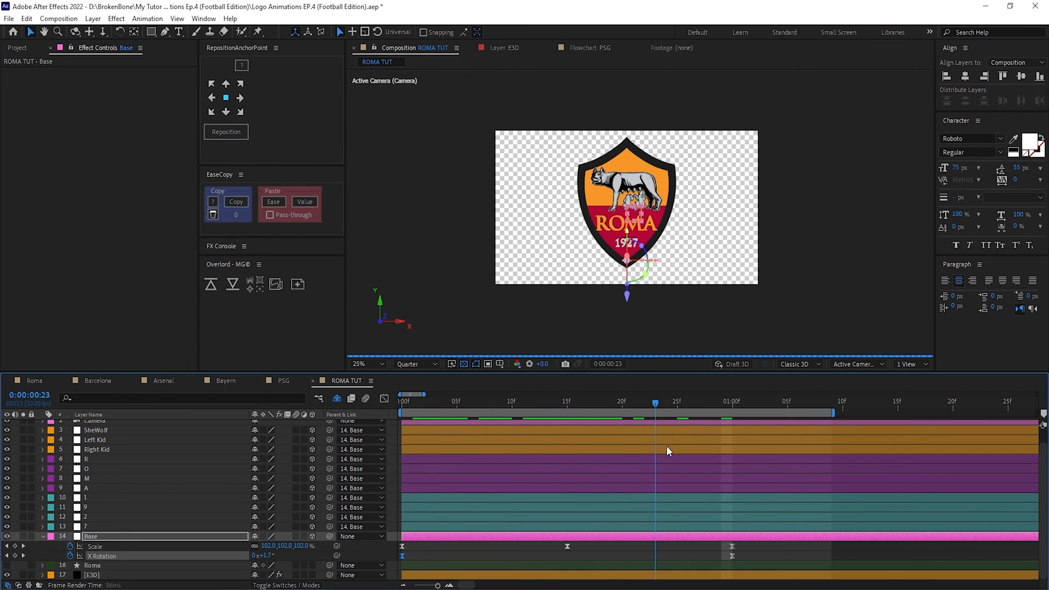
left_click_drag(667, 446, 600, 434)
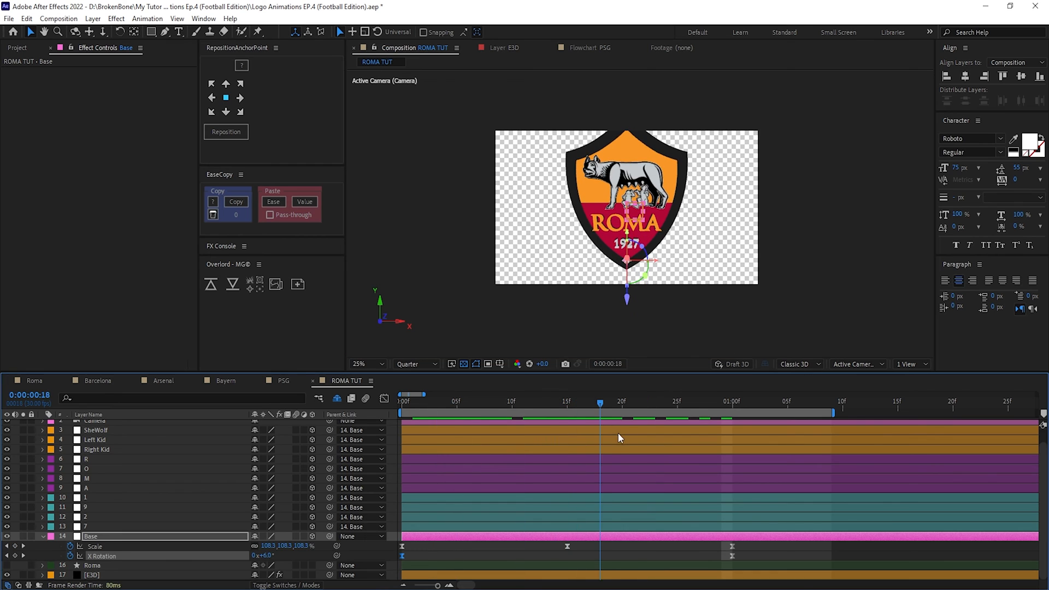
key("space")
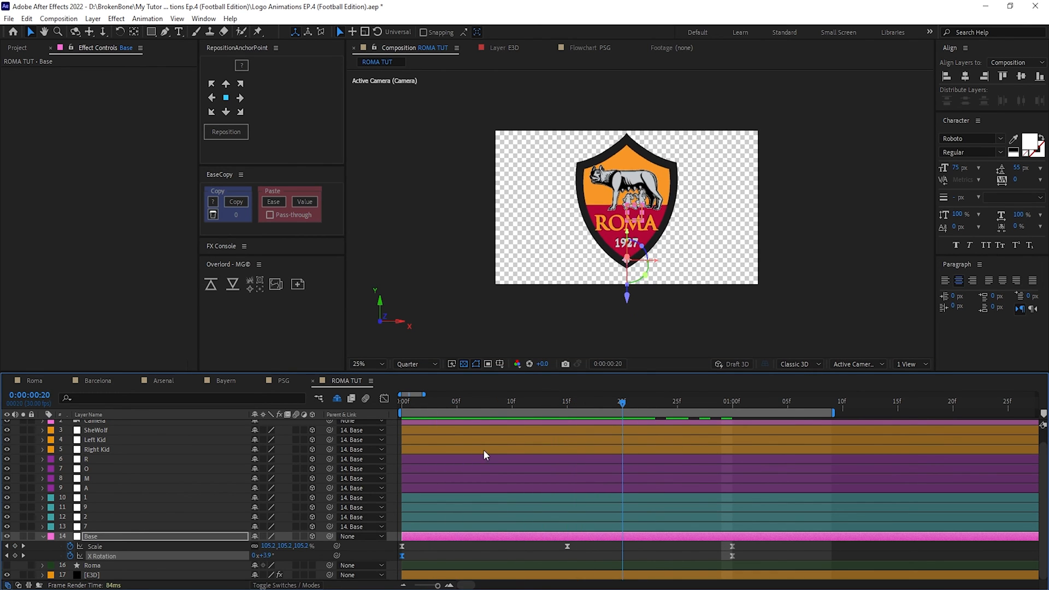
Move the Base null's last X Rotation keyframe to 0:00:00:19 and preview the entrance animation.
left_click_drag(484, 450, 571, 461)
key("ctrl+x")
key("ctrl+v")
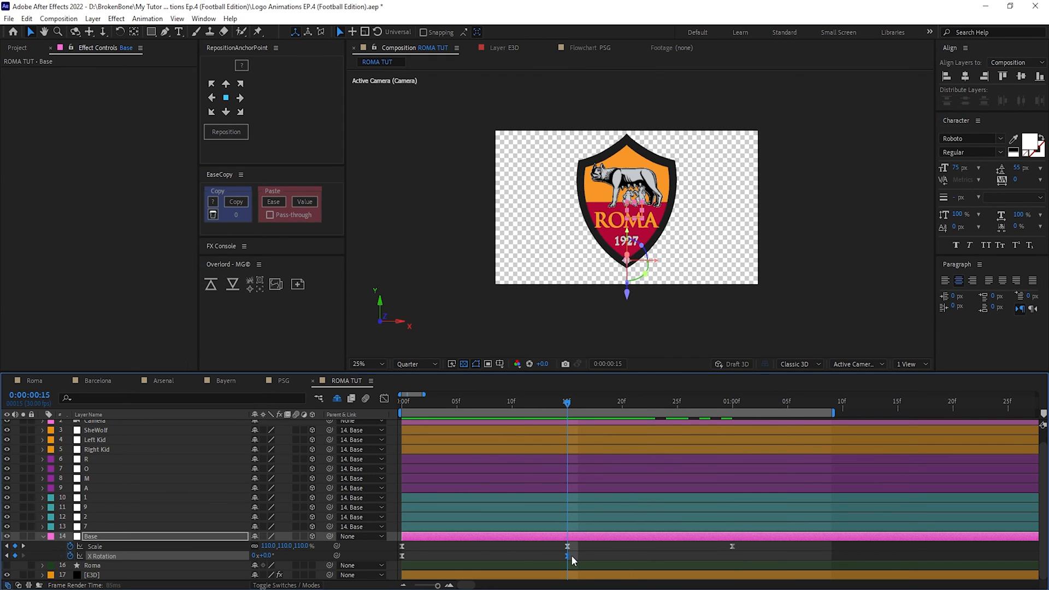
left_click_drag(572, 555, 437, 444)
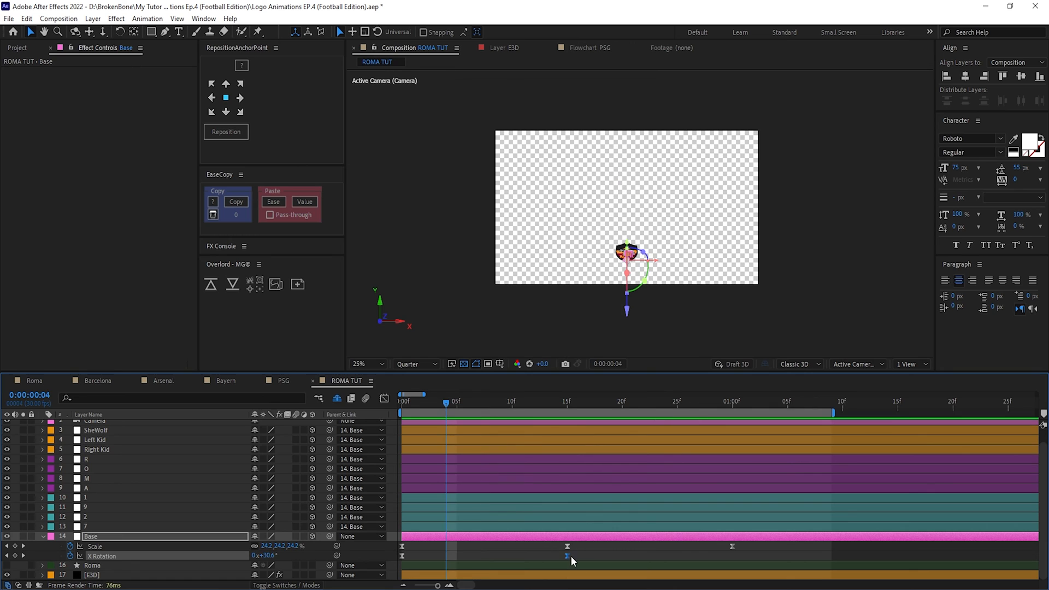
left_click_drag(569, 556, 608, 555)
key("space")
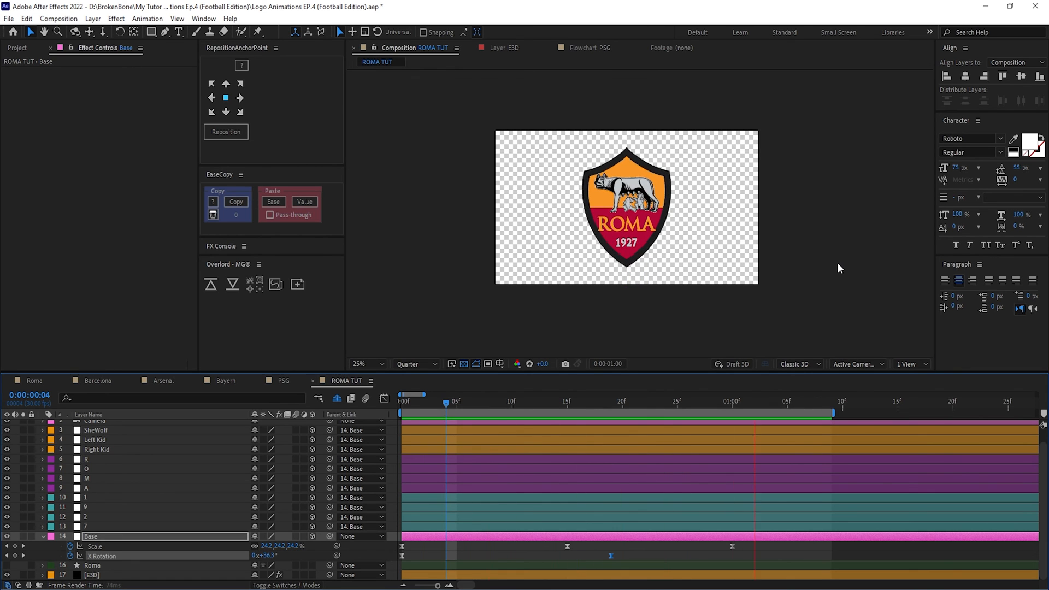
key("space")
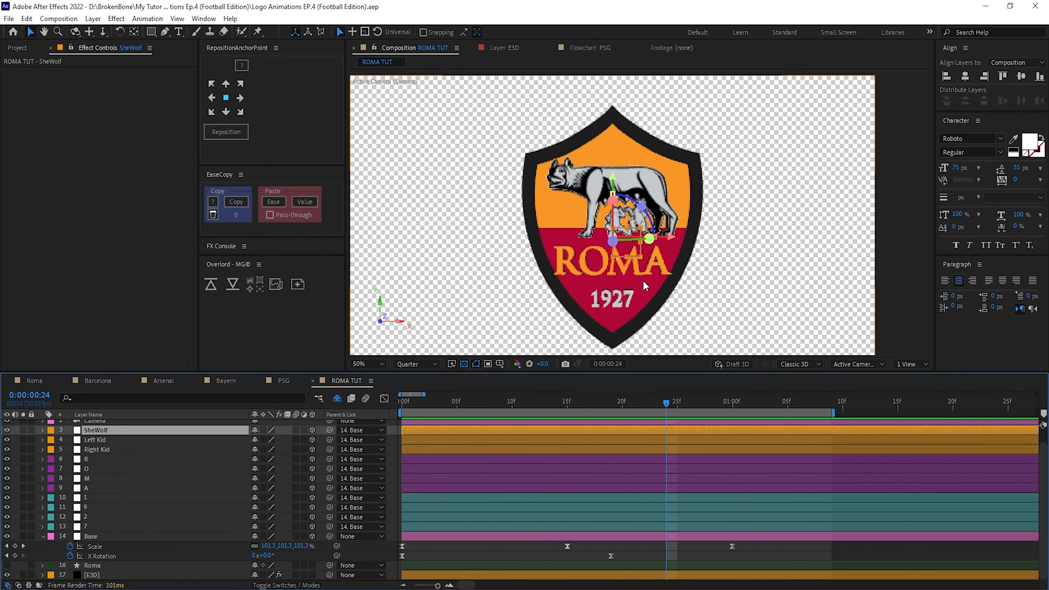
At 0:00:00:24, start keyframing Enable for groups 1 to 4 in the E3D layer's Base & Characters, Roma and 1927 effects.
left_click(99, 576)
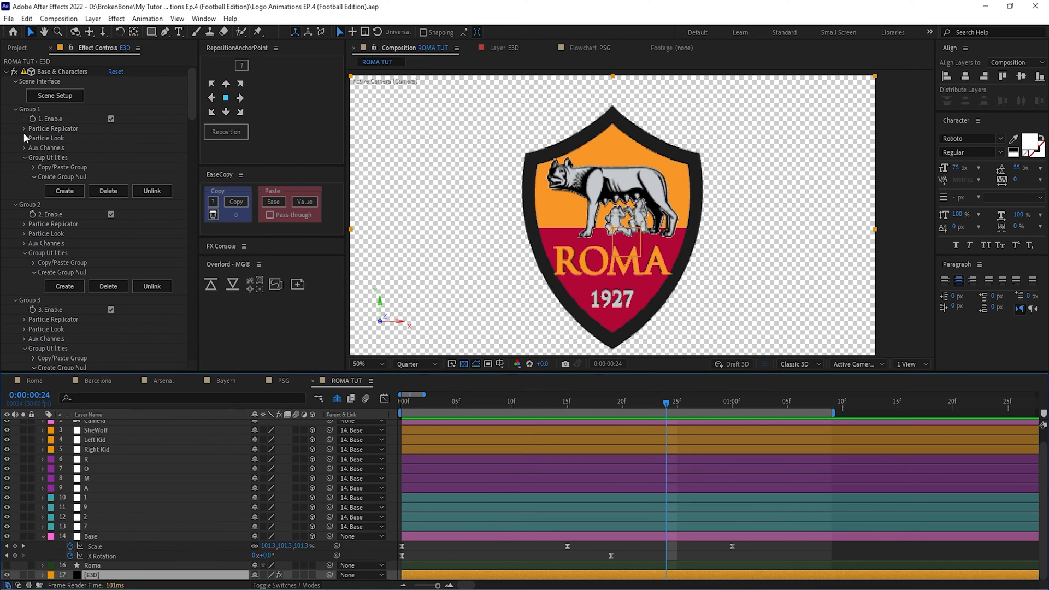
left_click(33, 119)
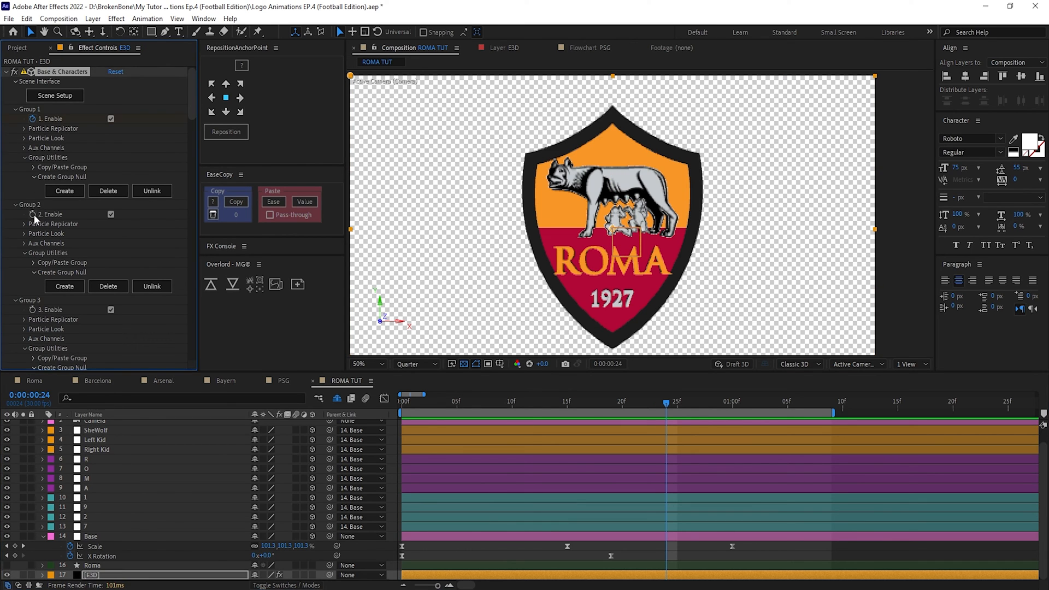
left_click(34, 215)
scroll(30, 169, "down", 5)
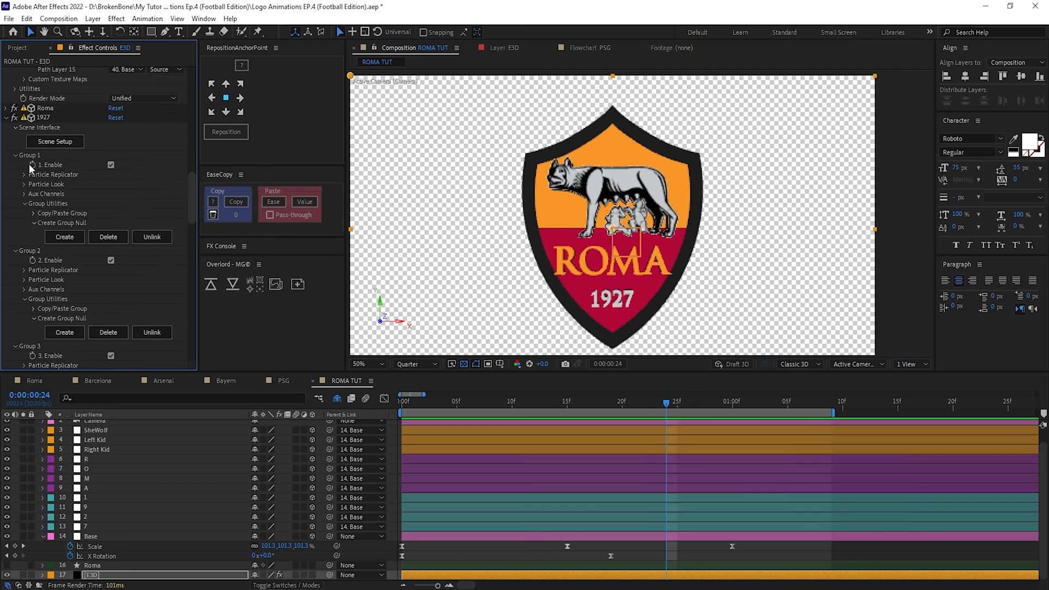
scroll(30, 169, "down", 2)
left_click(32, 310)
scroll(32, 306, "down", 10)
left_click(33, 152)
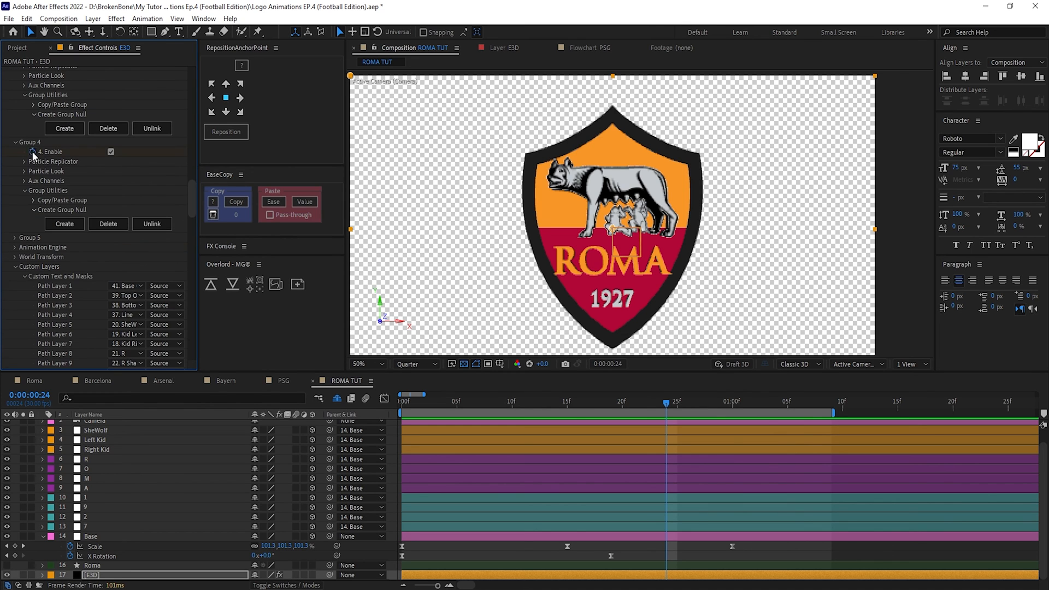
Reveal the E3D layer's keyframed properties and turn off Enable for all four groups of both the Roma and 1927 effects.
left_click(99, 577)
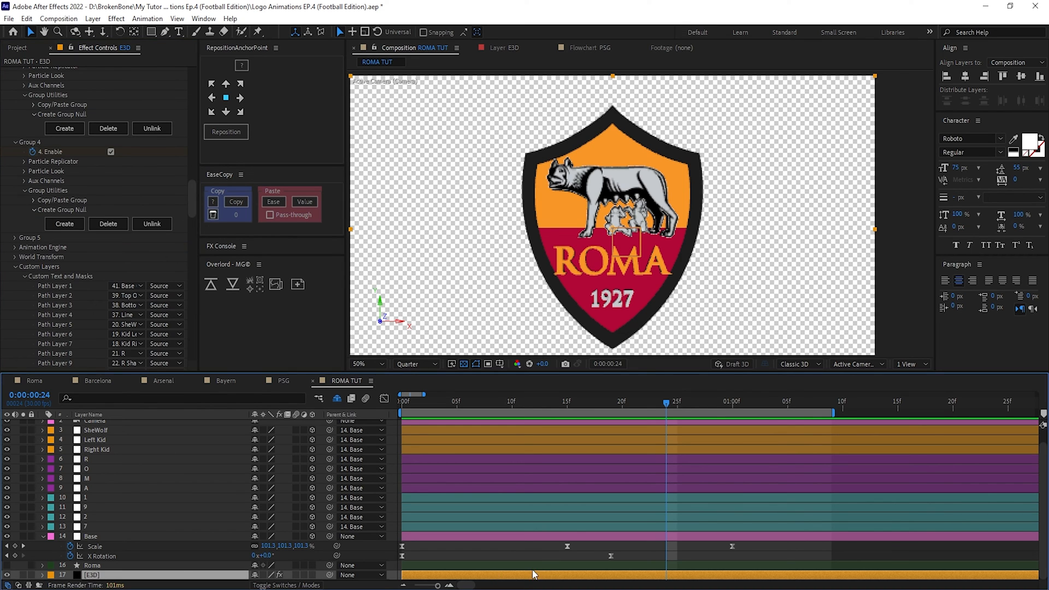
key("u")
scroll(694, 519, "down", 3)
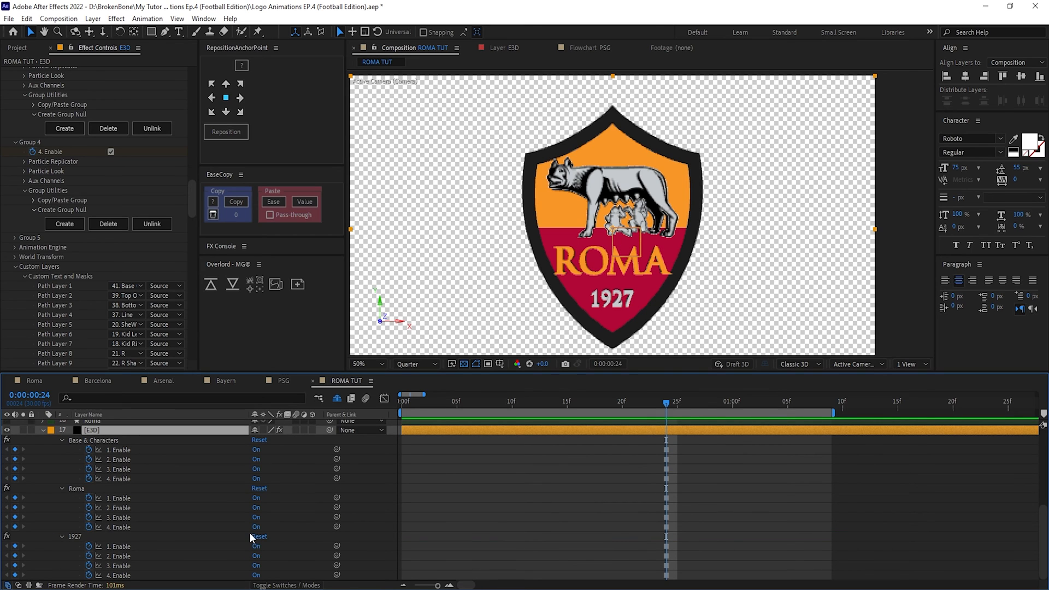
left_click(256, 498)
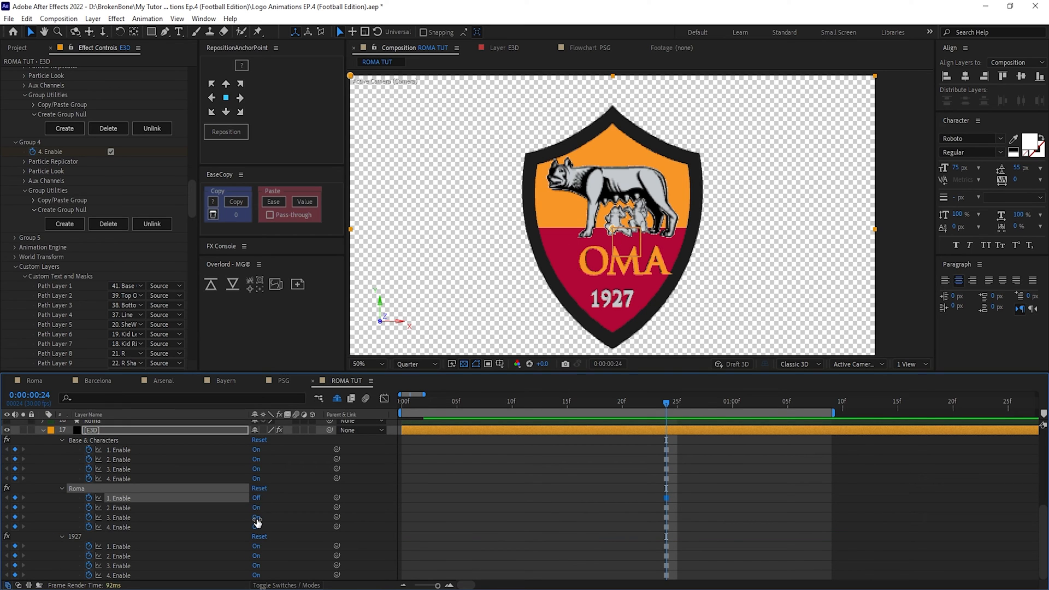
left_click(257, 507)
left_click(256, 517)
left_click(256, 527)
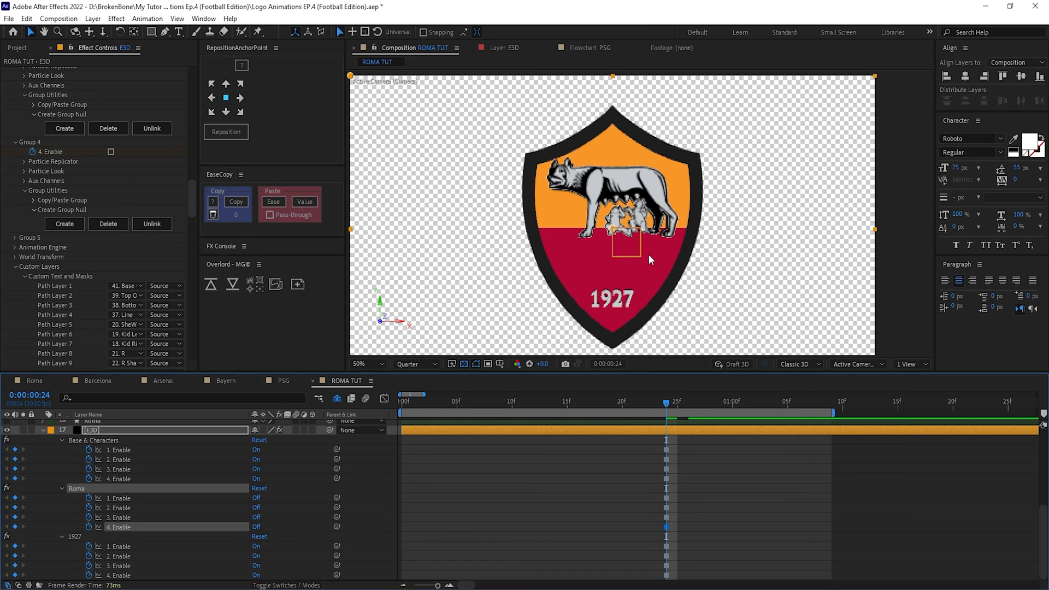
left_click(256, 547)
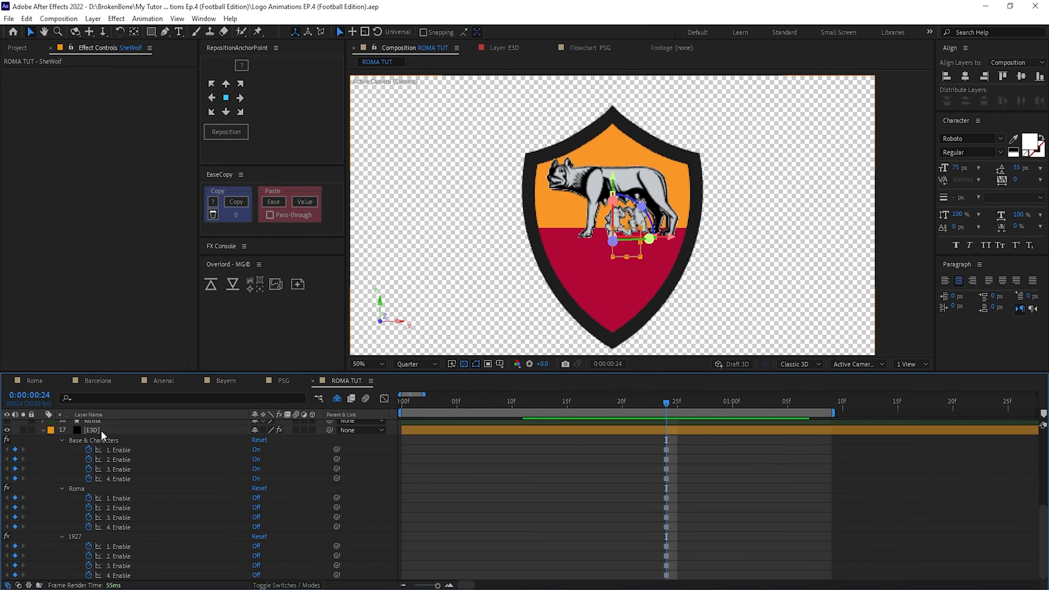
Reveal the SheWolf null's Scale and Rotation properties and keyframe its Scale at 100% and X Rotation at 0° at 0:00:00:24.
left_click(100, 431)
scroll(159, 513, "up", 5)
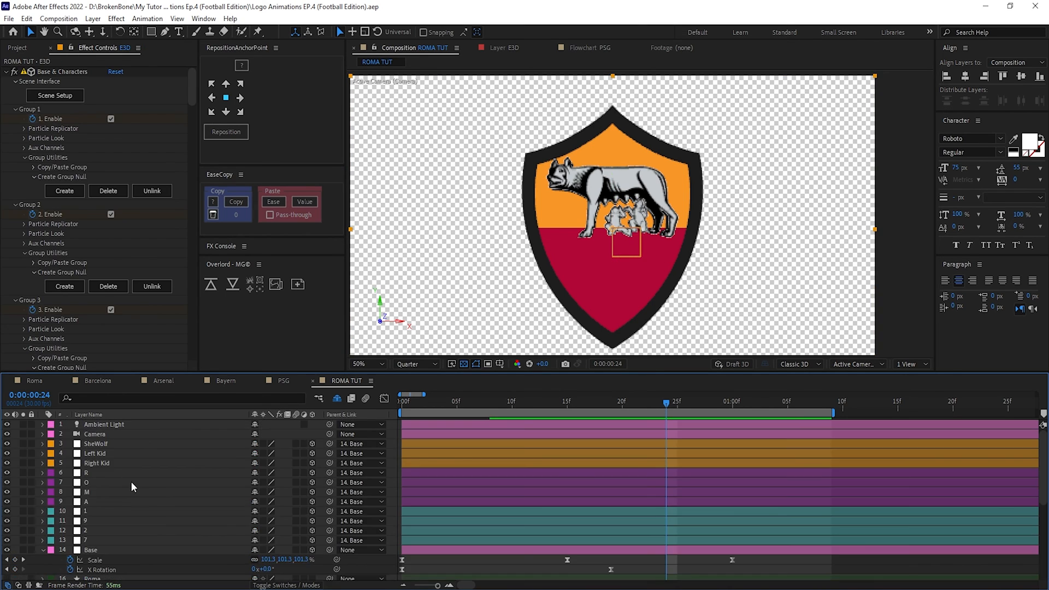
left_click(102, 443)
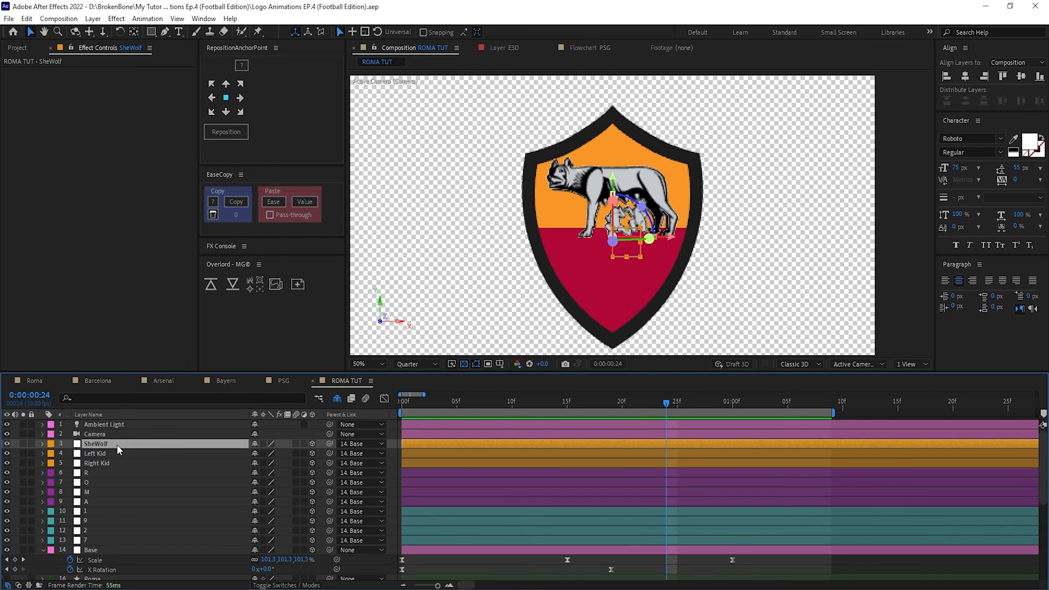
key("s")
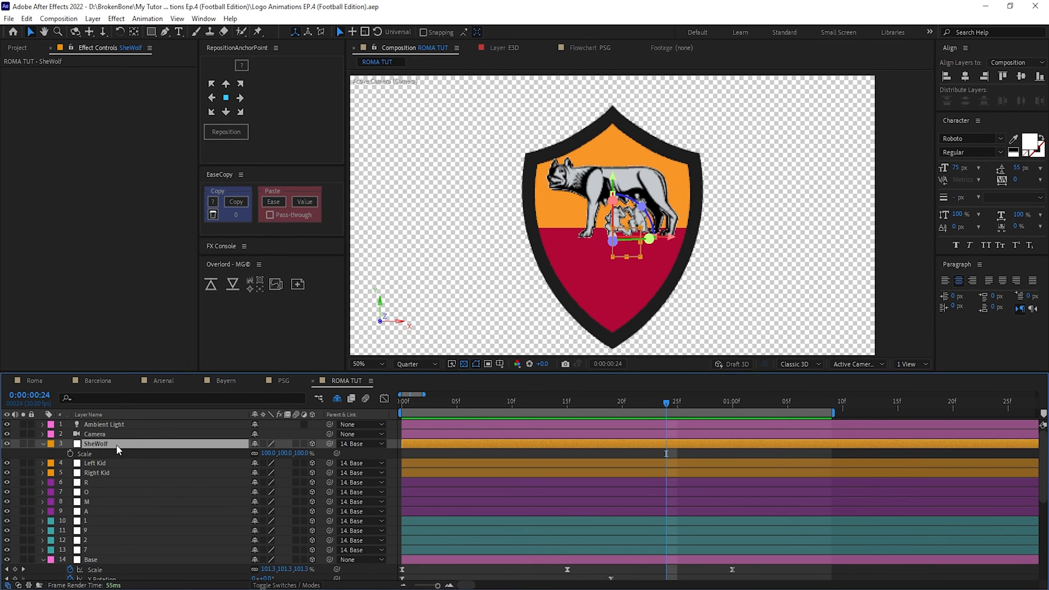
key("shift+r")
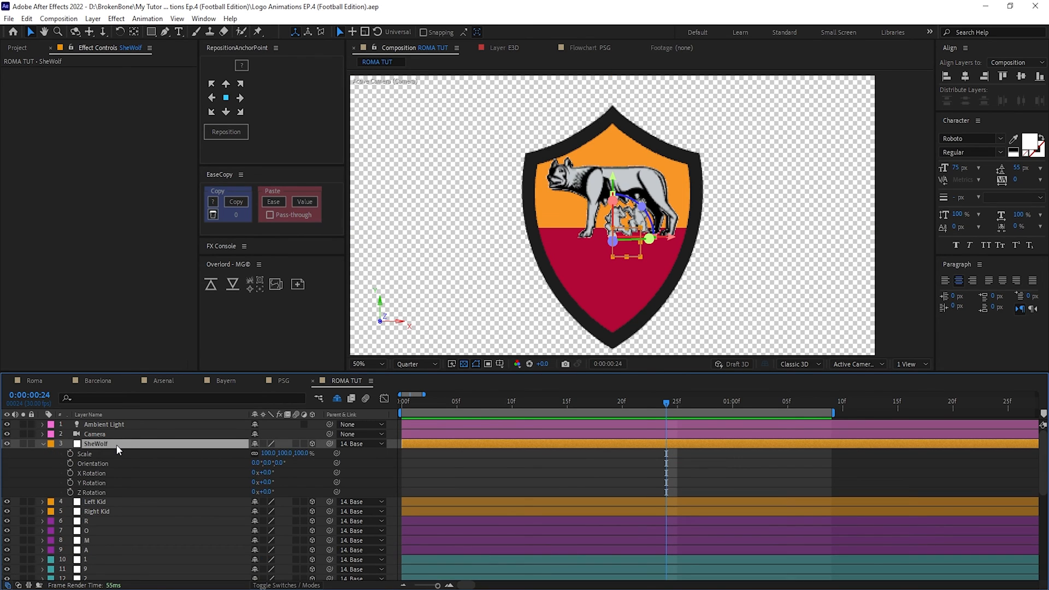
left_click(70, 454)
left_click_drag(268, 473, 287, 473)
left_click(69, 473)
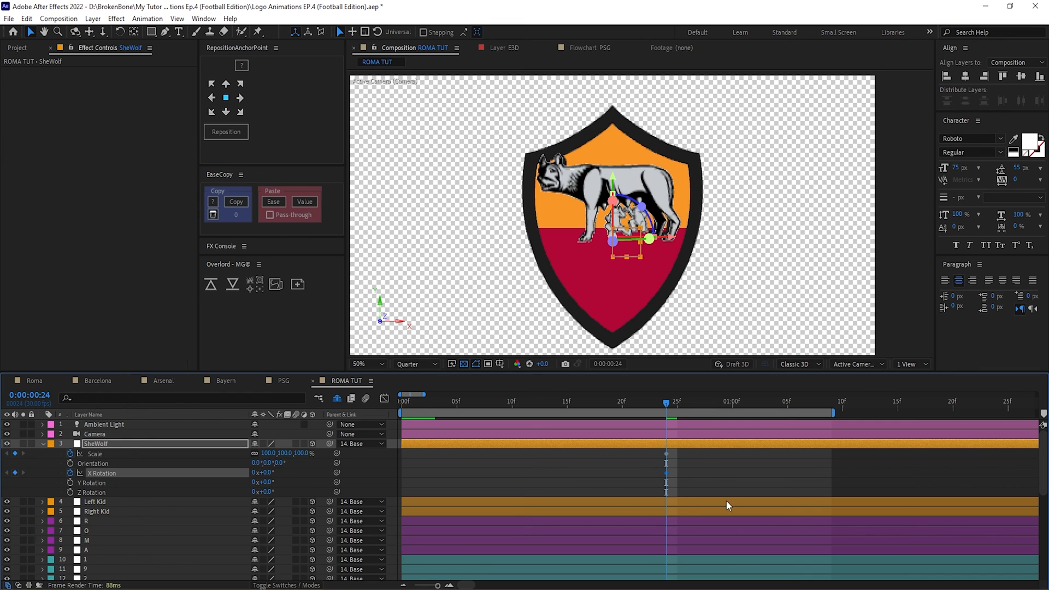
left_click(672, 465)
left_click(661, 470)
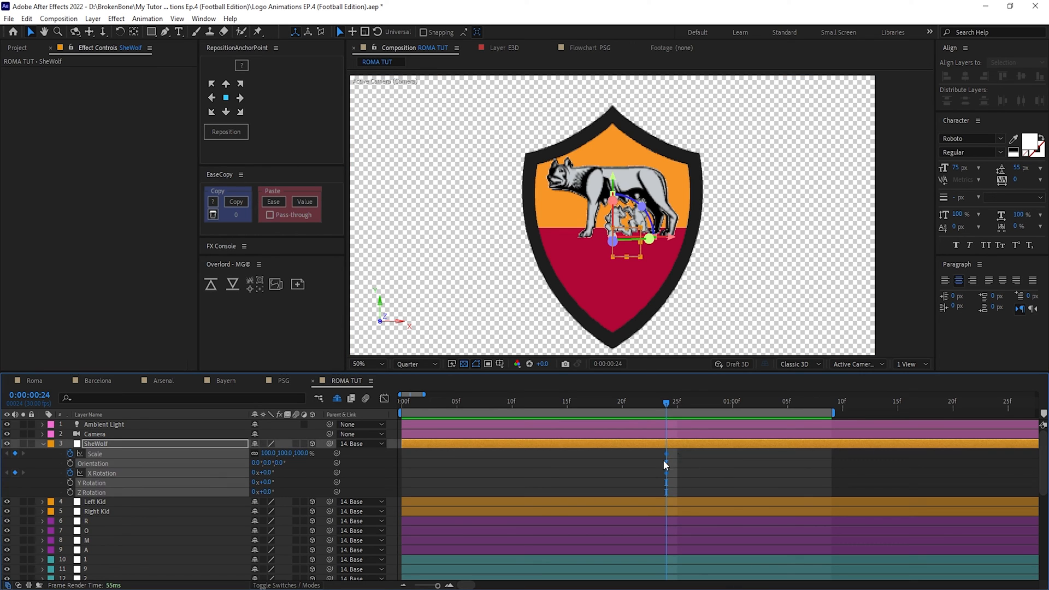
Add SheWolf Scale keyframes at 0:00:00:21, 0:00:00:18 and 0:00:00:13, plus an X Rotation keyframe at 0:00:00:13.
left_click(627, 405)
left_click(15, 454)
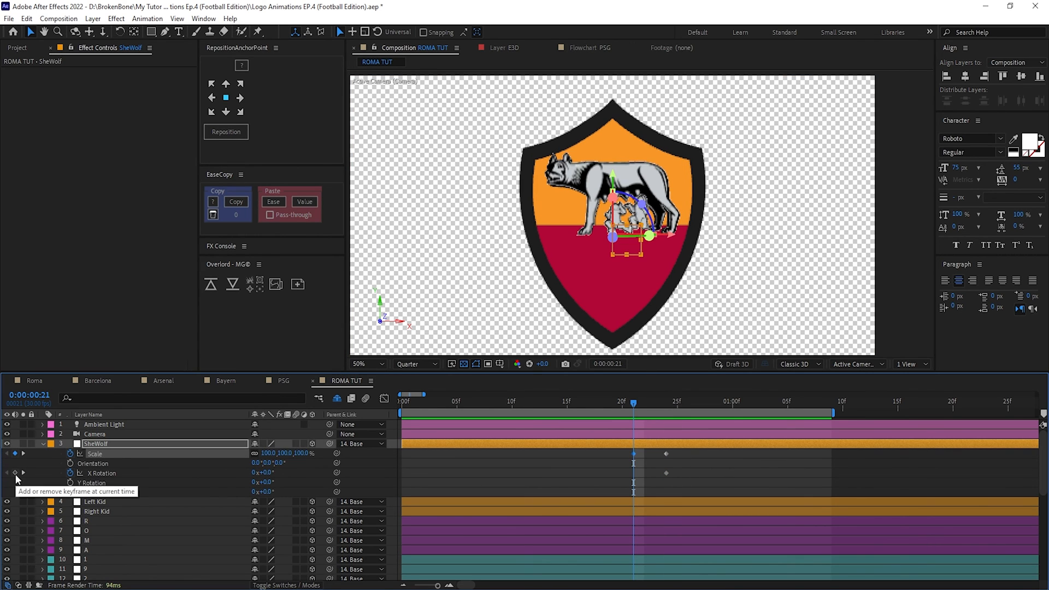
left_click(600, 403)
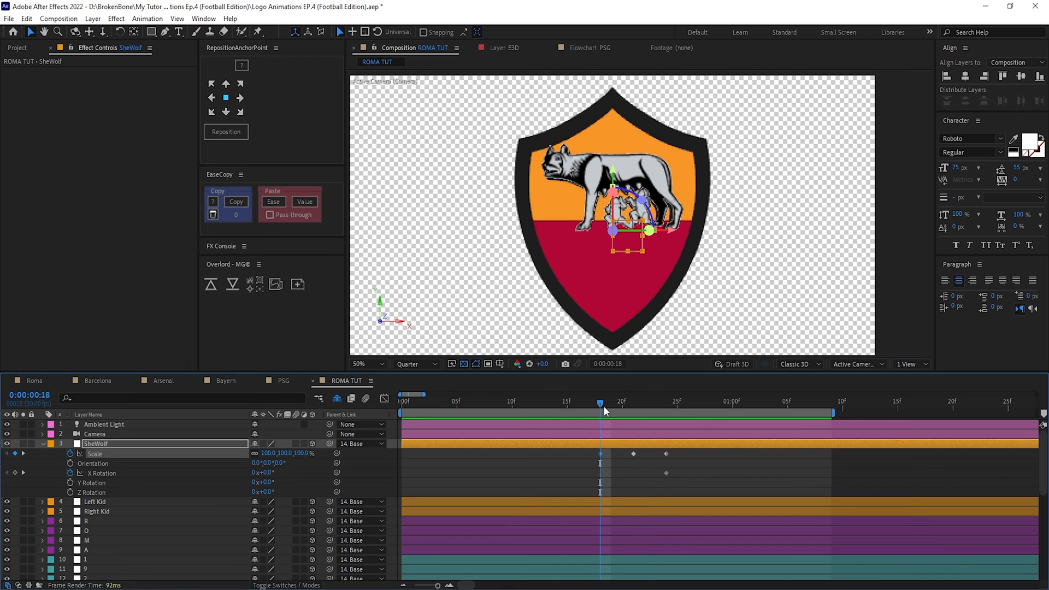
left_click(548, 405)
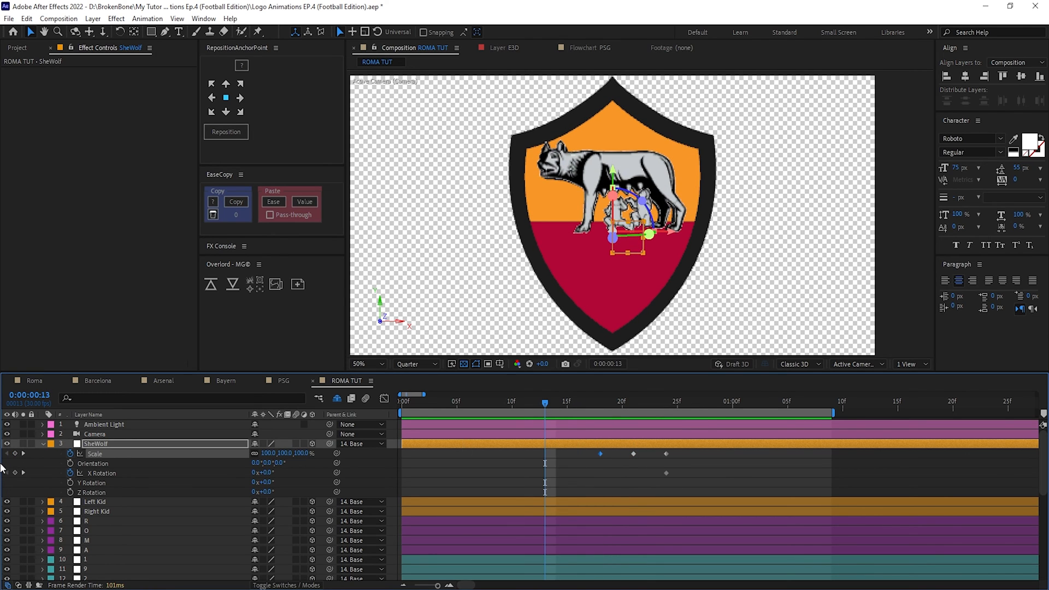
left_click(14, 453)
left_click(617, 484)
left_click(15, 473)
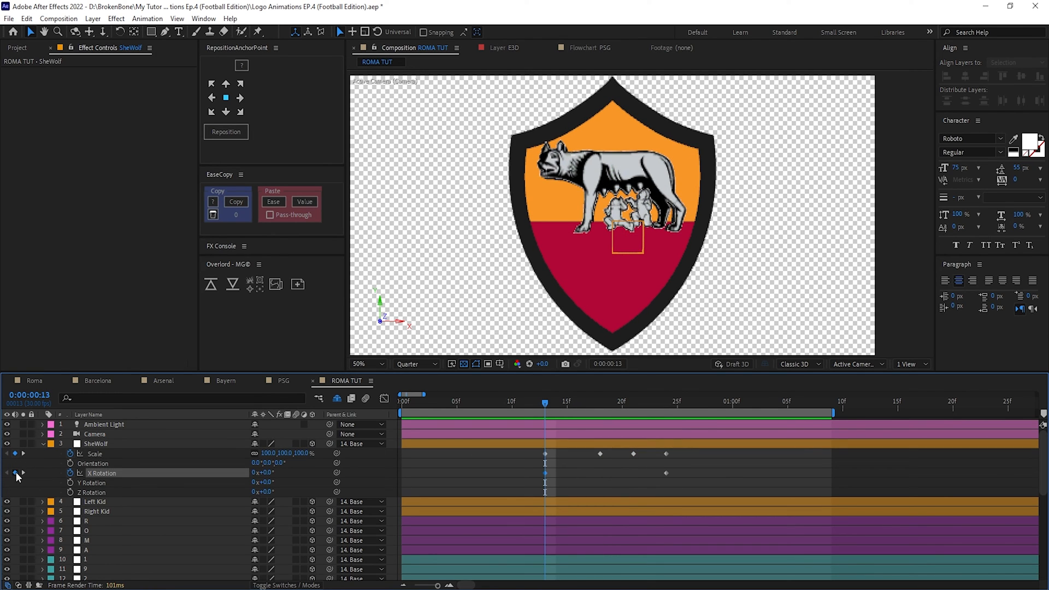
Set the SheWolf's Scale to 0% at 0:00:00:13 and to 110% at 0:00:00:18.
left_click(304, 454)
type("0")
key("Return")
left_click(601, 405)
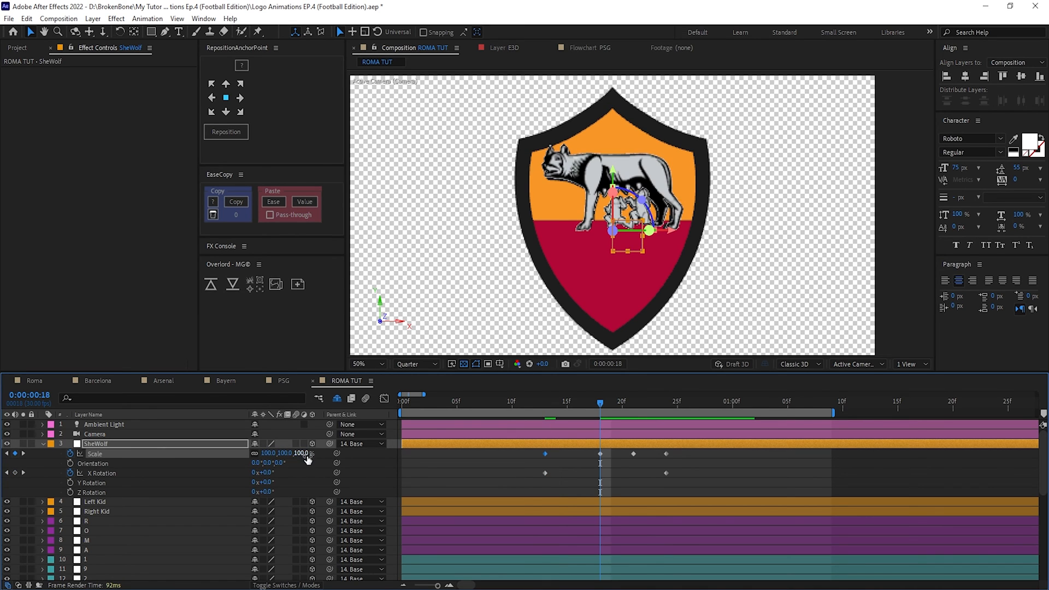
type("109")
key("Return")
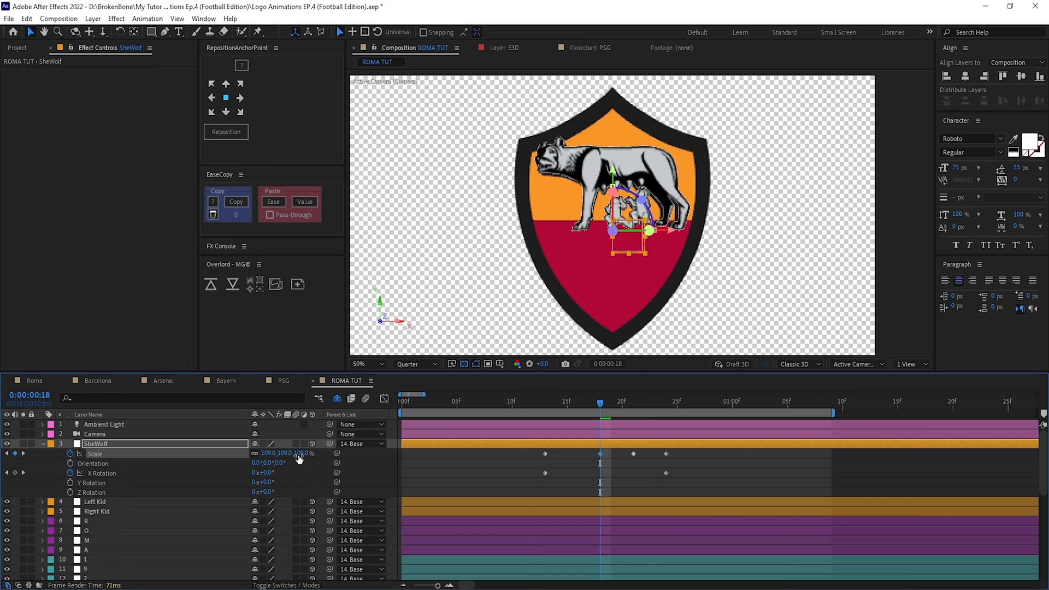
left_click(299, 455)
type("110")
key("Return")
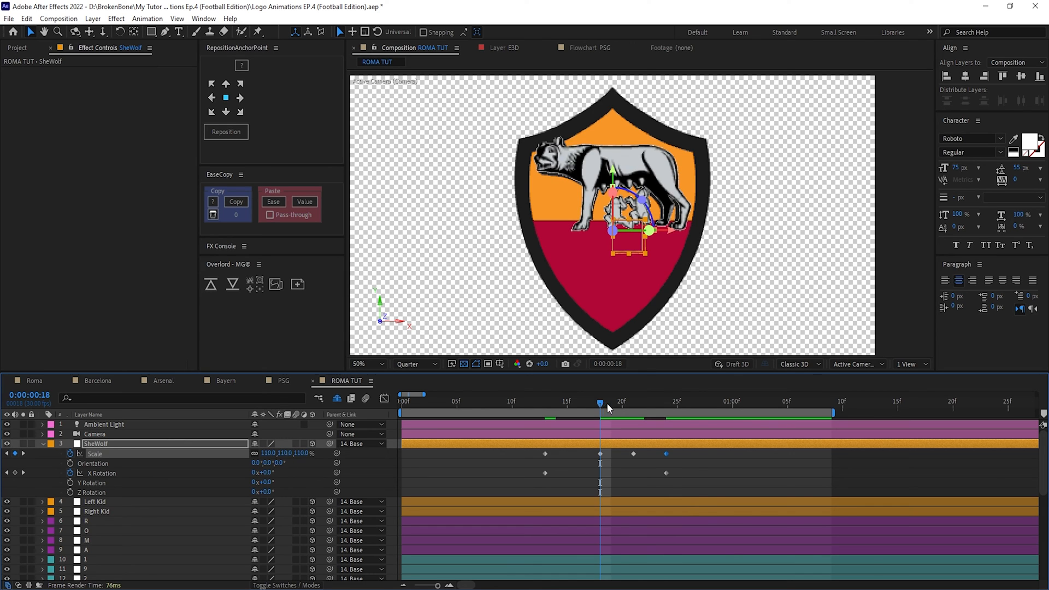
Set the SheWolf's Scale keyframe at 0:00:00:21 to 95%.
left_click_drag(608, 403, 632, 407)
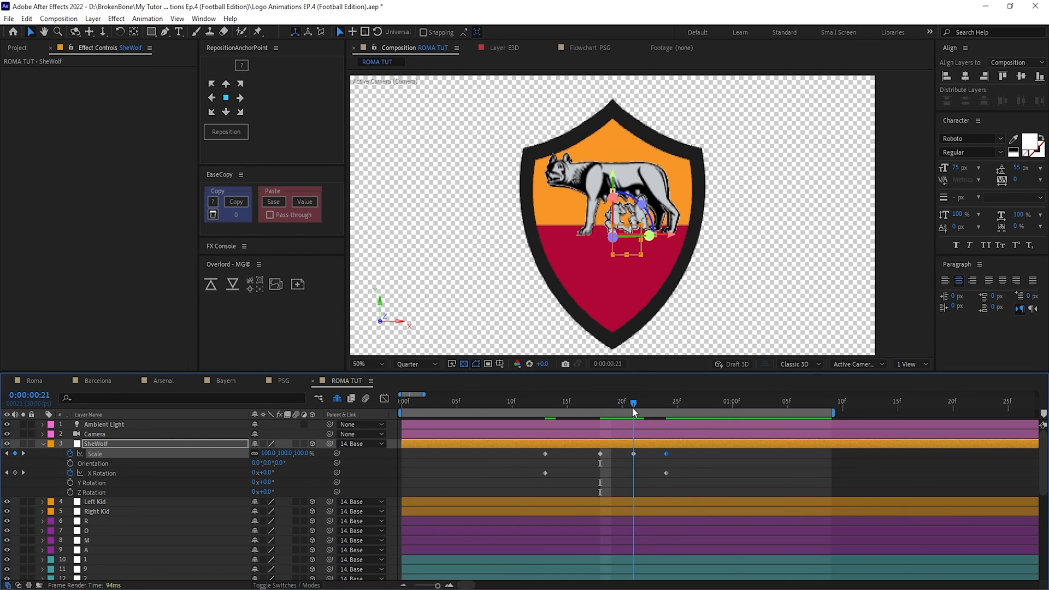
left_click(298, 453)
type("95")
key("Return")
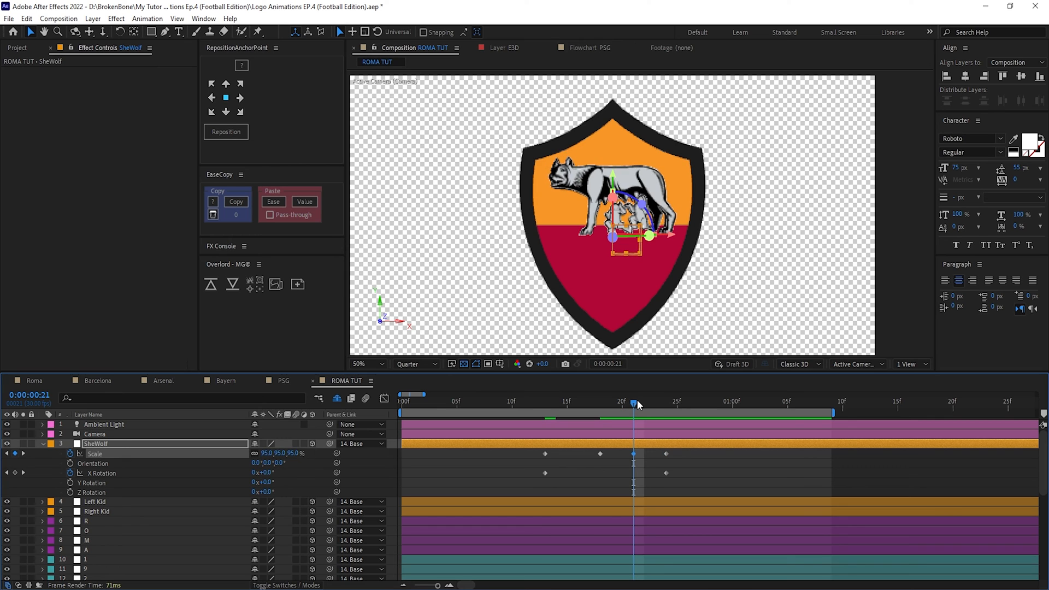
Apply Easy Ease to all four of the SheWolf's Scale keyframes.
left_click_drag(637, 403, 662, 404)
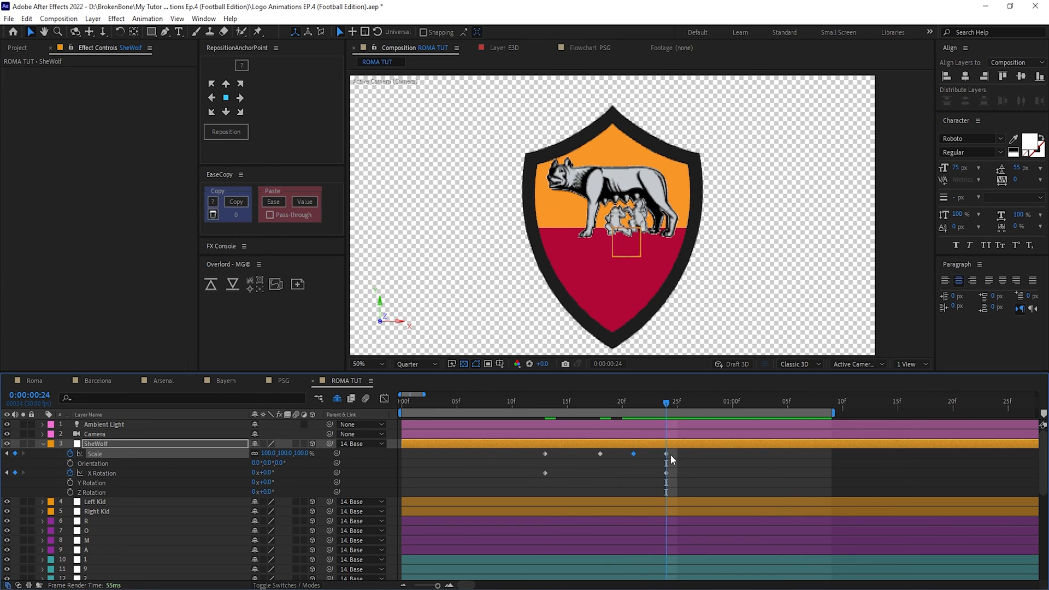
left_click_drag(670, 454, 486, 446)
key("F9")
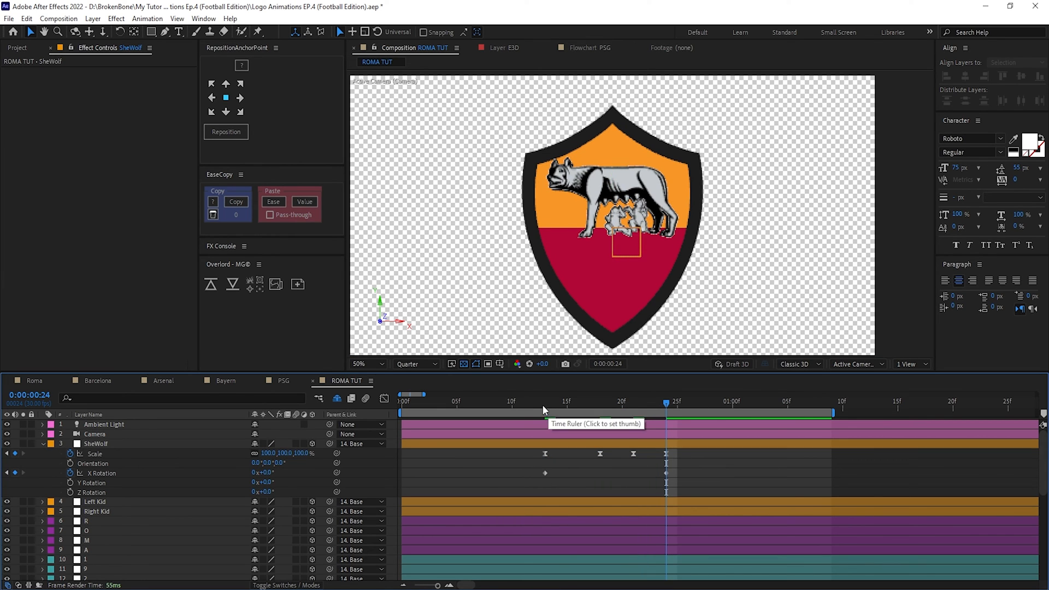
Retime the SheWolf's last three Scale keyframes to 0:00:00:23, 0:00:00:28 and 0:00:01:08.
left_click(544, 403)
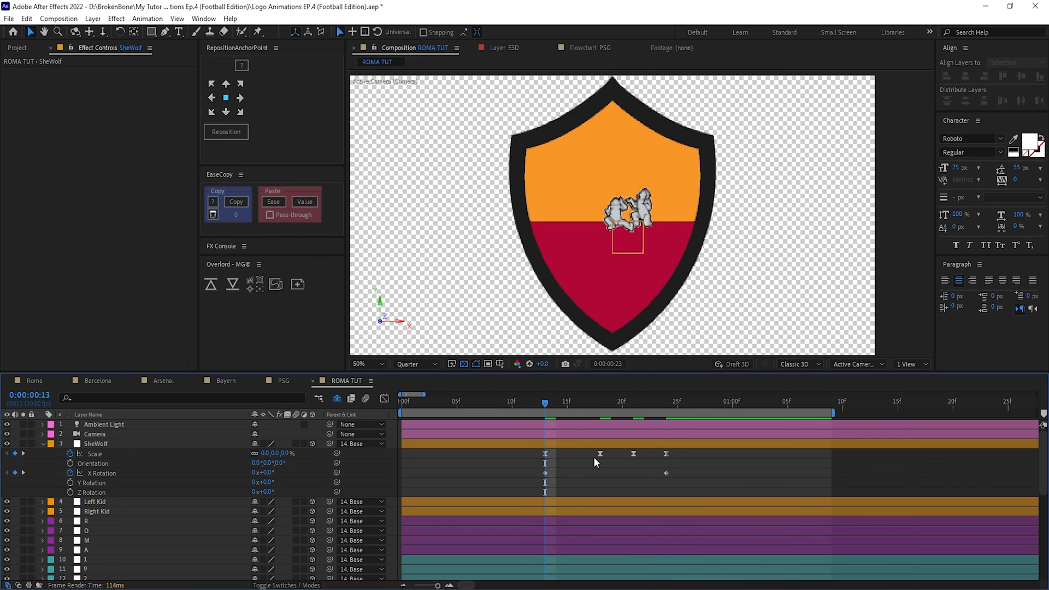
key("shift+Page_Down")
left_click_drag(674, 455, 823, 460)
key("k")
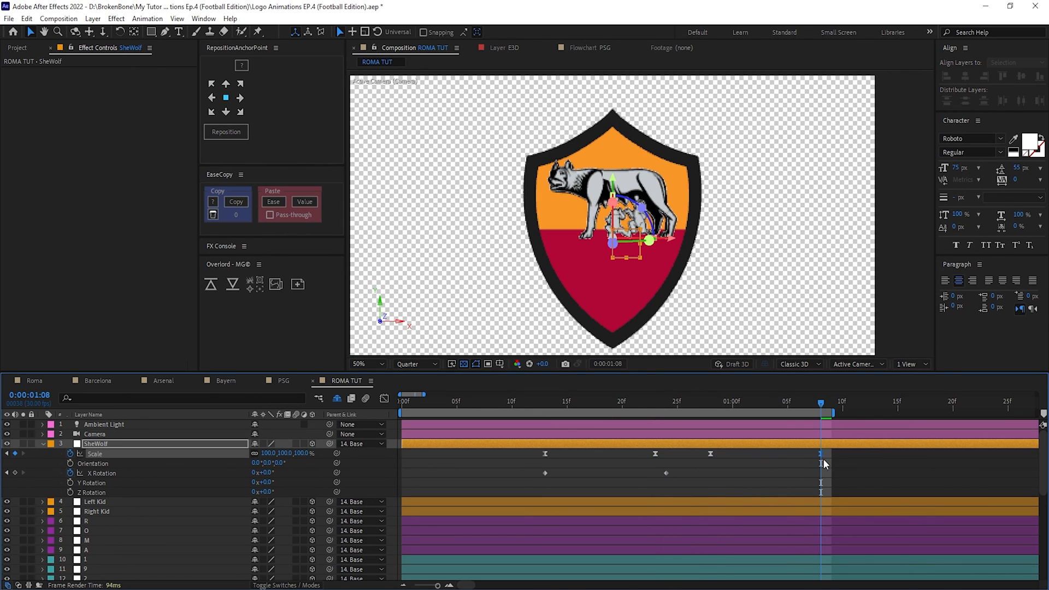
Adjust the incoming velocity influence of the SheWolf's Scale keyframe at 0:00:01:08.
right_click(821, 454)
left_click(877, 429)
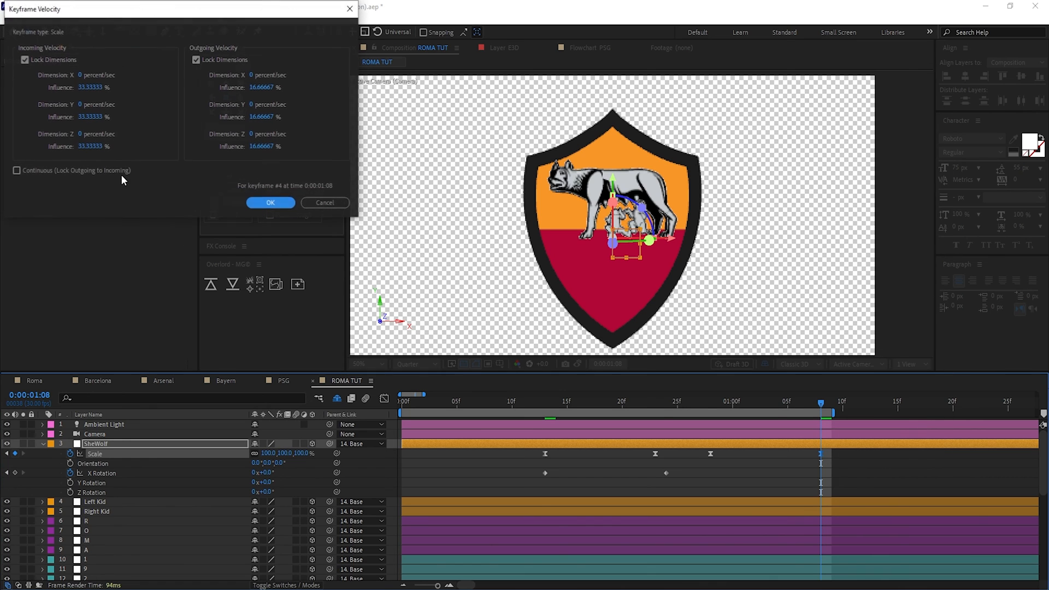
double_click(99, 90)
left_click(270, 202)
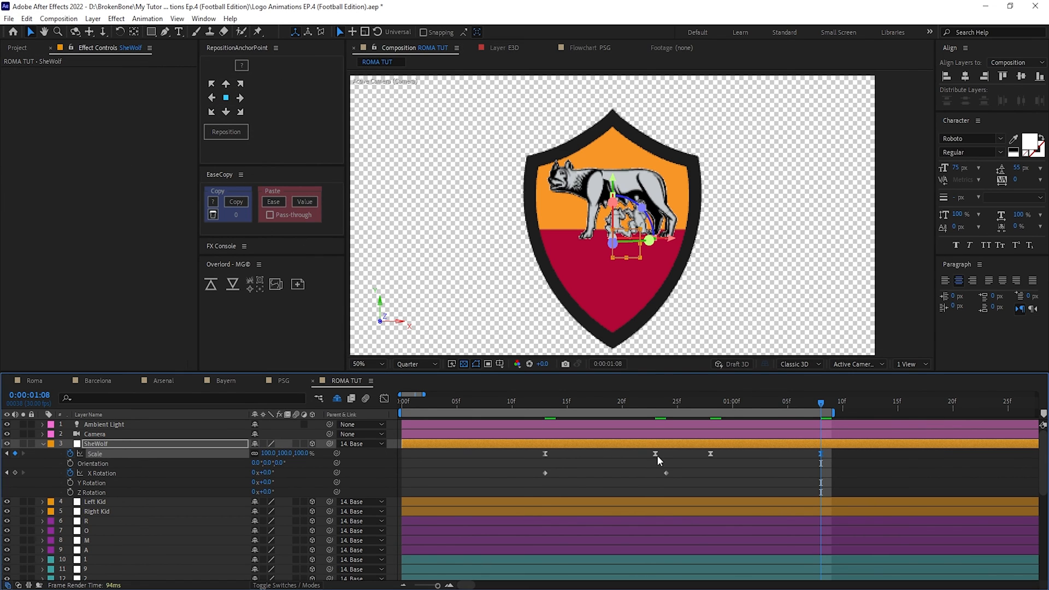
Adjust the incoming velocity influence of the SheWolf's Scale keyframe at 0:00:00:23.
right_click(656, 455)
left_click(680, 433)
double_click(93, 91)
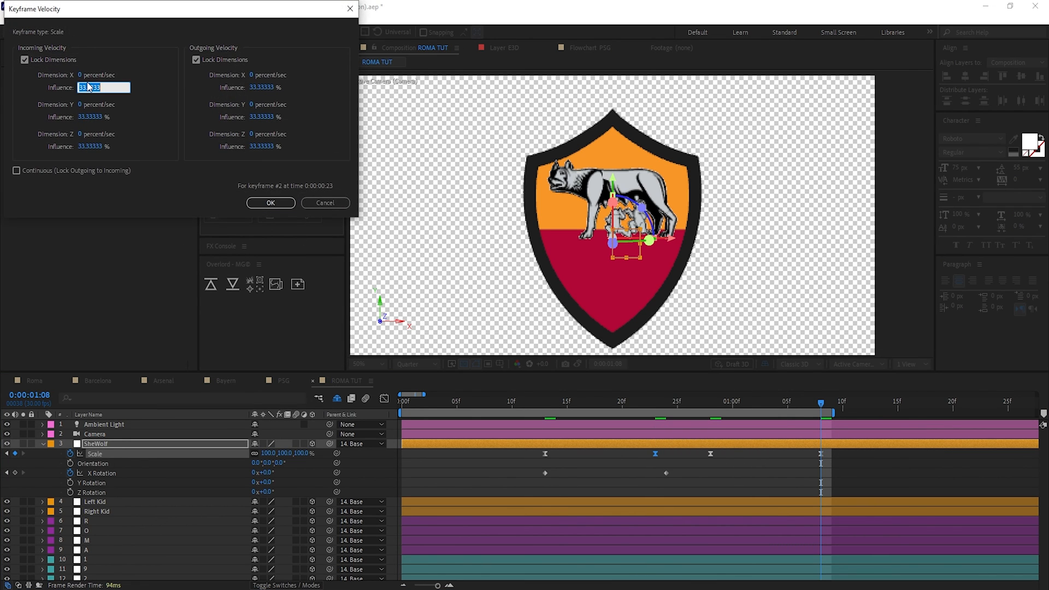
left_click(272, 203)
Move the SheWolf's last X Rotation keyframe to 0:00:01:08 and apply Easy Ease to it.
left_click_drag(602, 403, 827, 459)
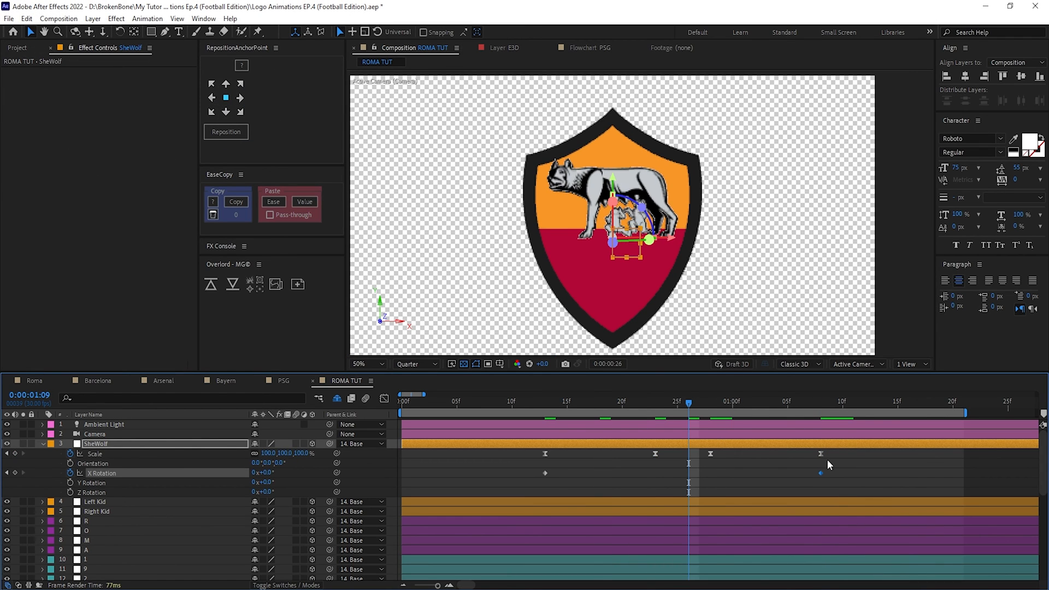
left_click(820, 403)
left_click(547, 401)
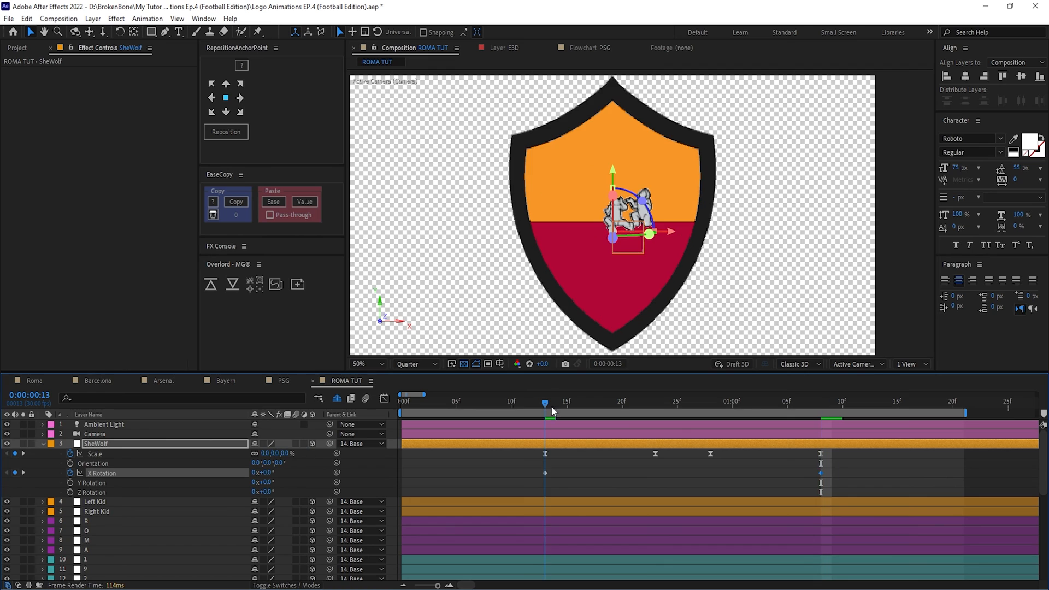
mouse_move(822, 477)
left_mouse_down()
mouse_move(487, 485)
mouse_move(820, 484)
left_mouse_up()
left_click(820, 484)
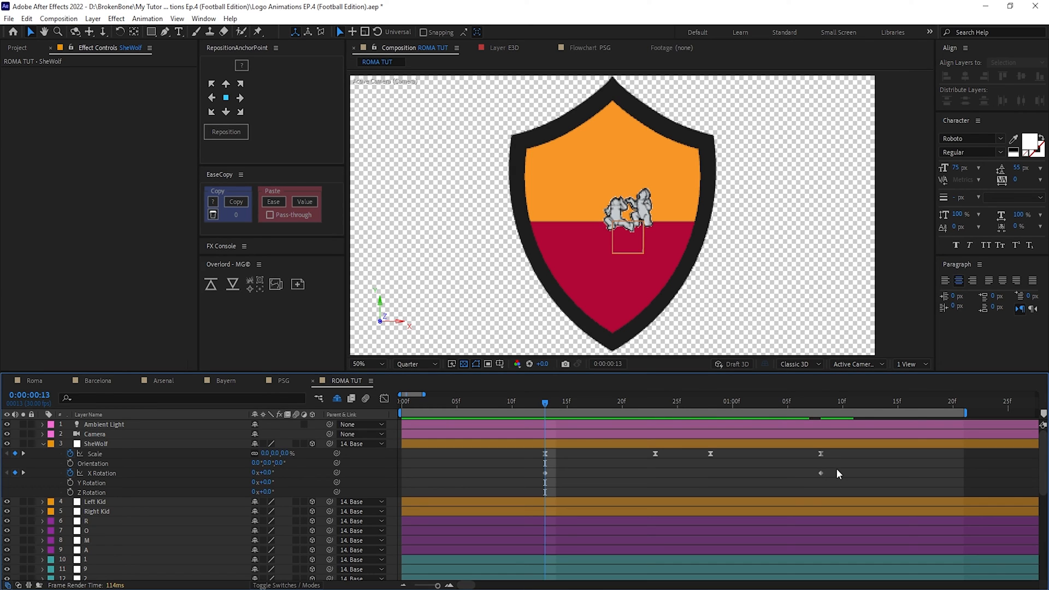
left_click_drag(839, 473, 802, 483)
key("F9")
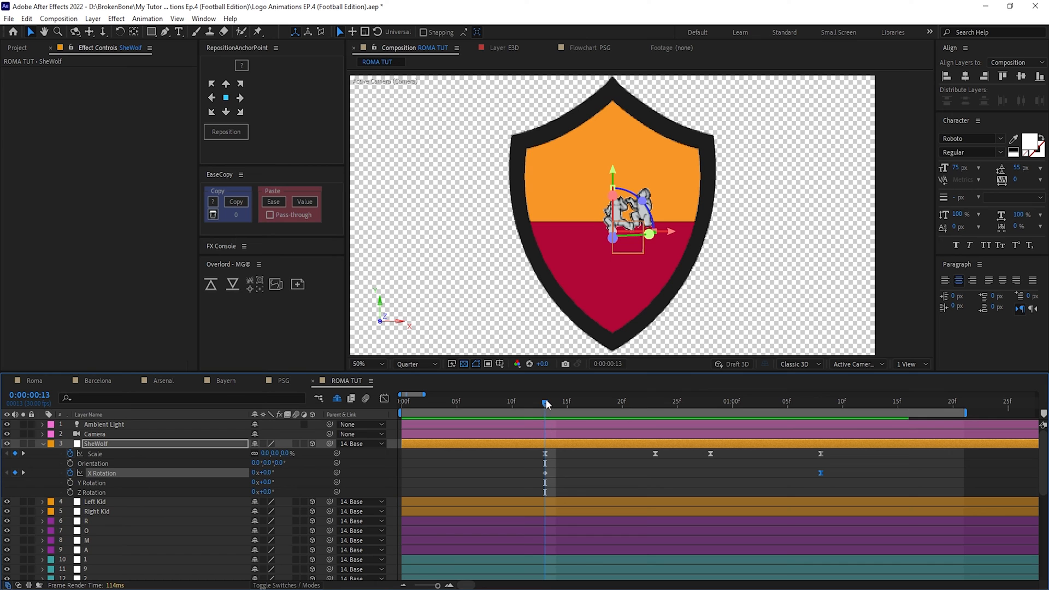
Adjust the incoming velocity influence of the SheWolf's X Rotation keyframe at 0:00:01:08.
left_click_drag(546, 401, 821, 425)
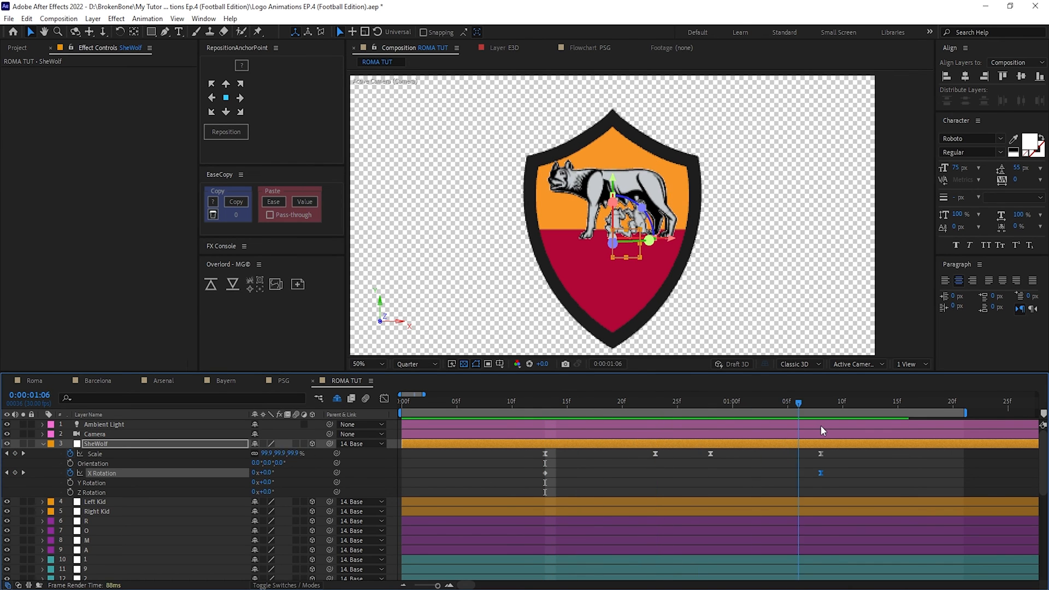
right_click(821, 473)
left_click(837, 450)
left_click(90, 74)
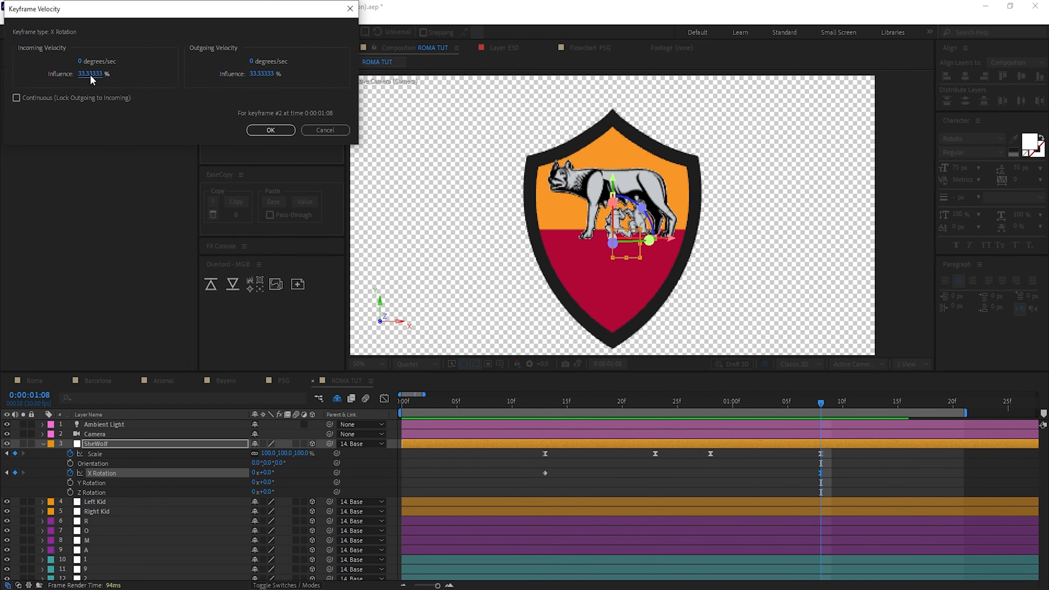
key("Return")
Set the SheWolf's X Rotation keyframe at 0:00:00:13 to 45°.
left_click(547, 409)
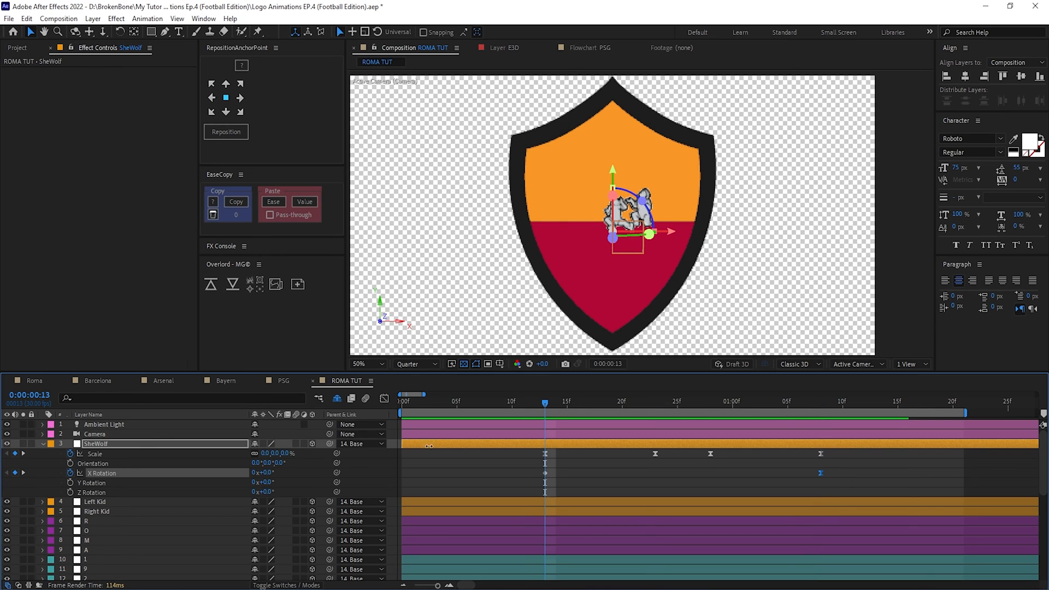
left_click(266, 473)
type("45")
left_click(625, 474)
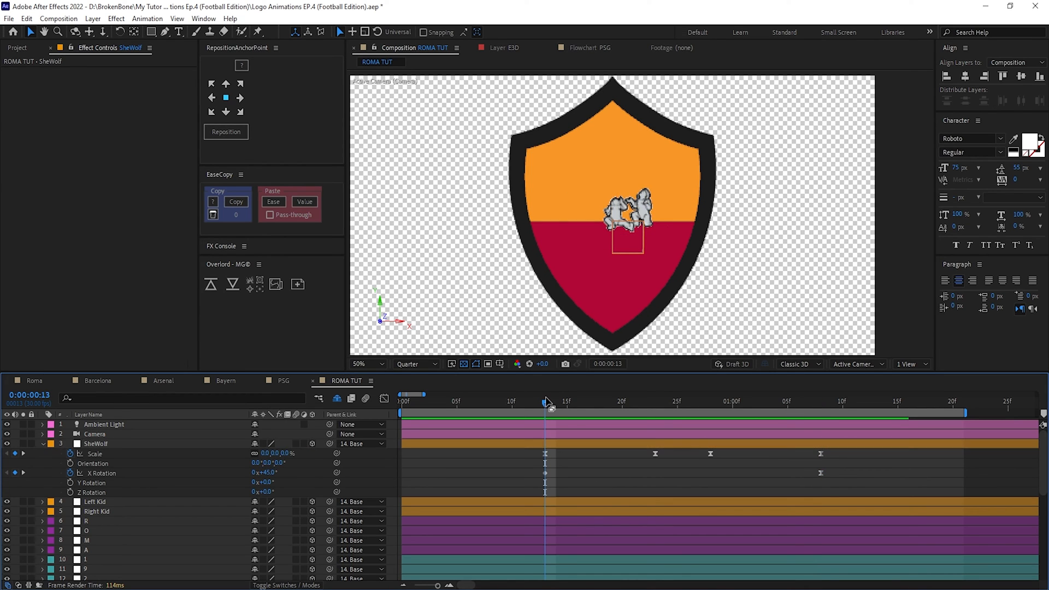
Limit the work area to about 0:00:00:11 through 0:00:01:12 and preview the SheWolf's entrance.
left_click_drag(545, 403, 854, 440)
key("space")
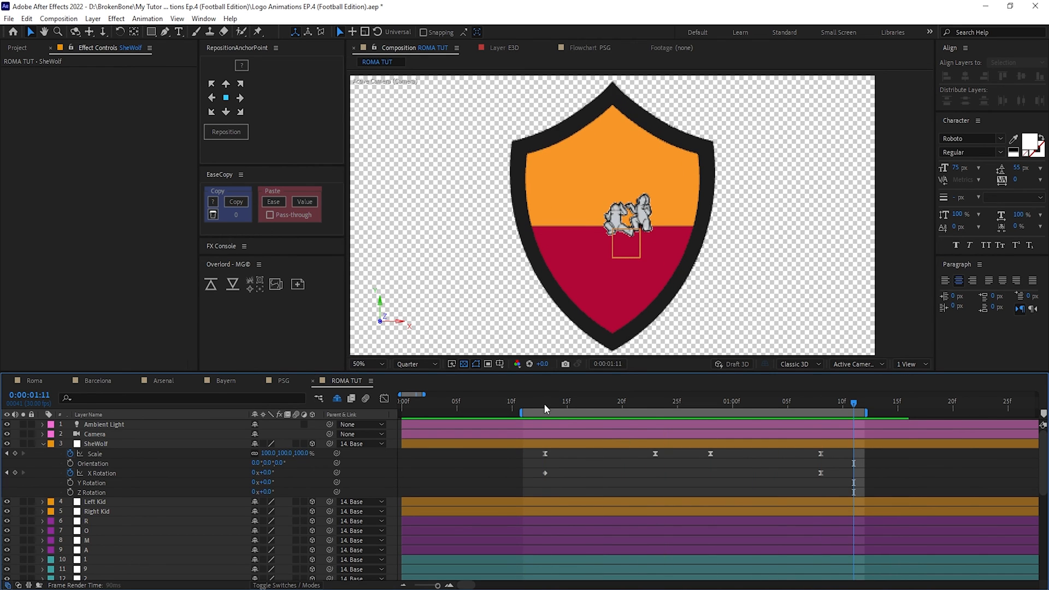
left_click_drag(787, 406, 595, 398)
left_click(619, 401)
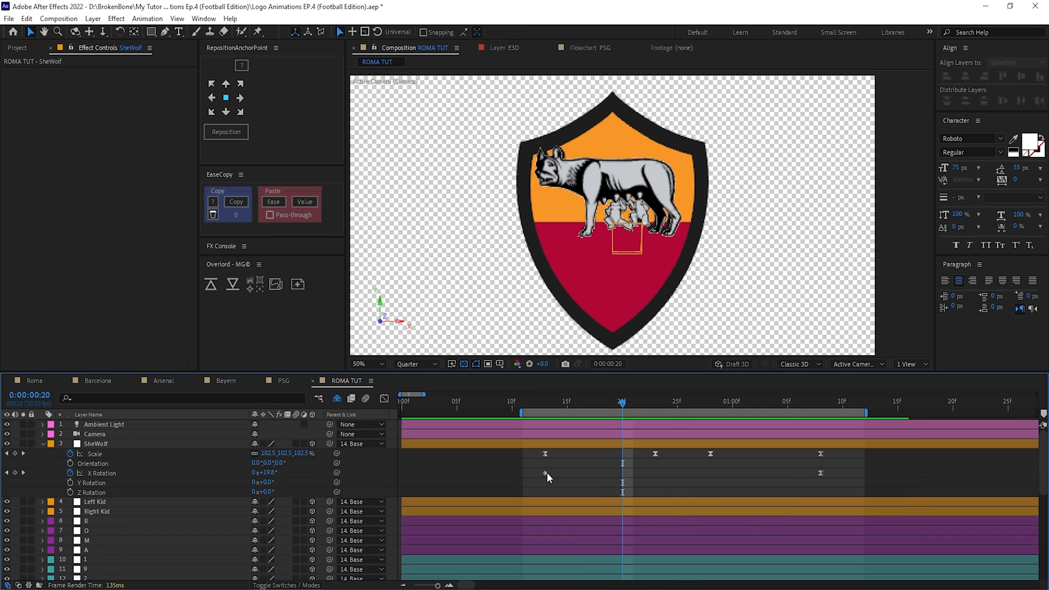
left_click_drag(624, 403, 654, 435)
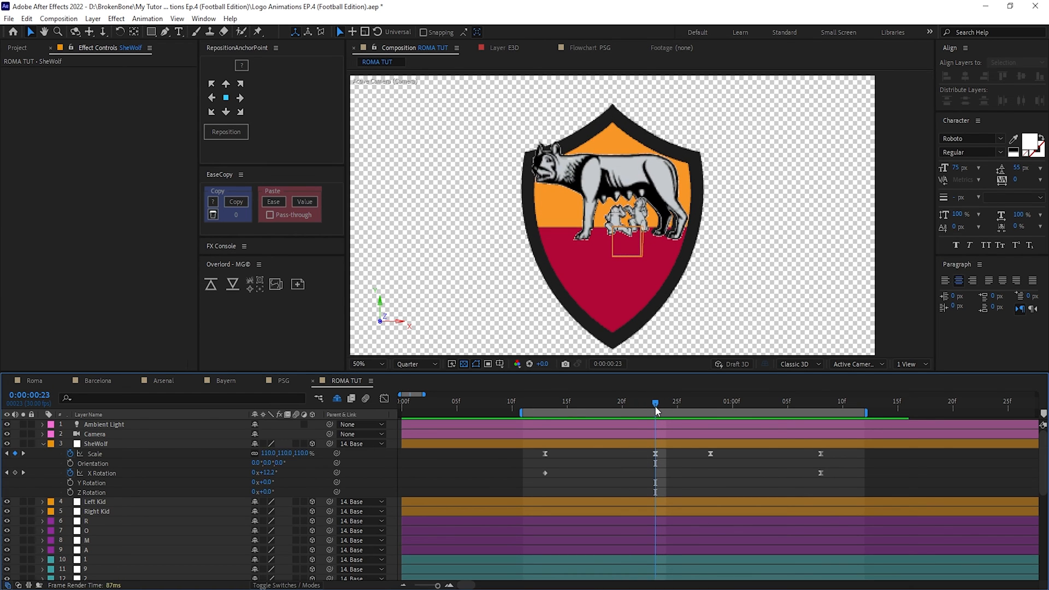
Set the SheWolf's first X Rotation keyframe to 90°.
left_click(545, 473)
double_click(545, 472)
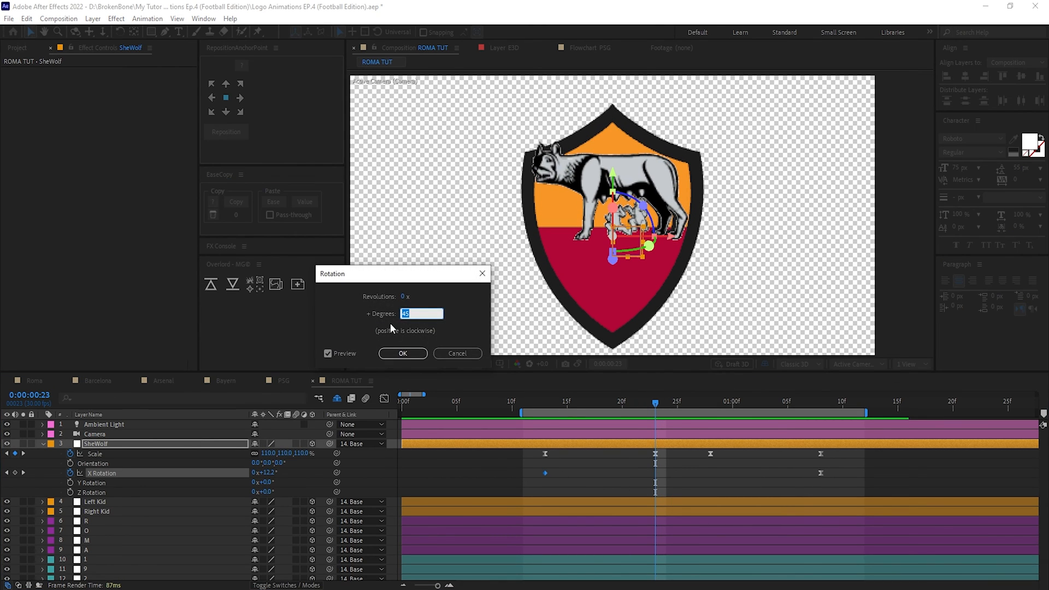
left_click_drag(366, 280, 296, 297)
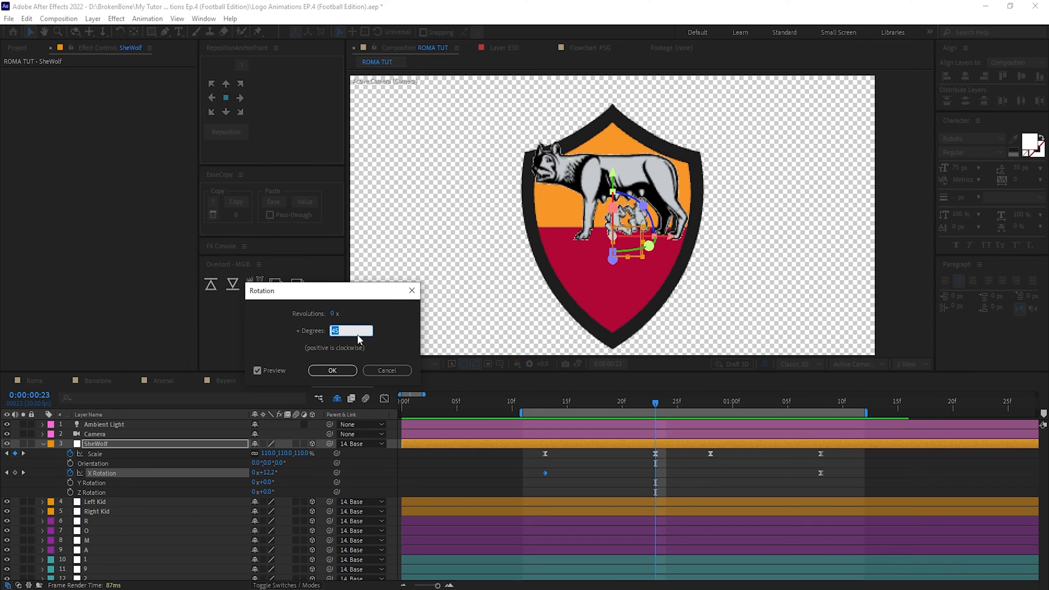
left_click(333, 370)
Move the SheWolf's last X Rotation keyframe to 0:00:00:28 and apply Easy Ease to the first one at 0:00:00:13.
left_click_drag(601, 437, 711, 476)
key("space")
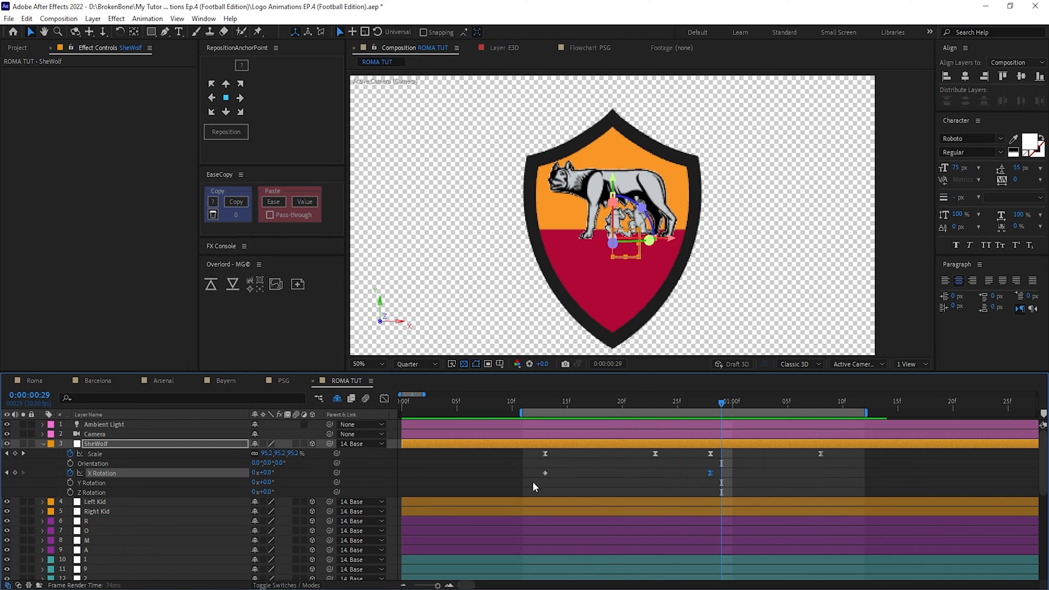
left_click(523, 494)
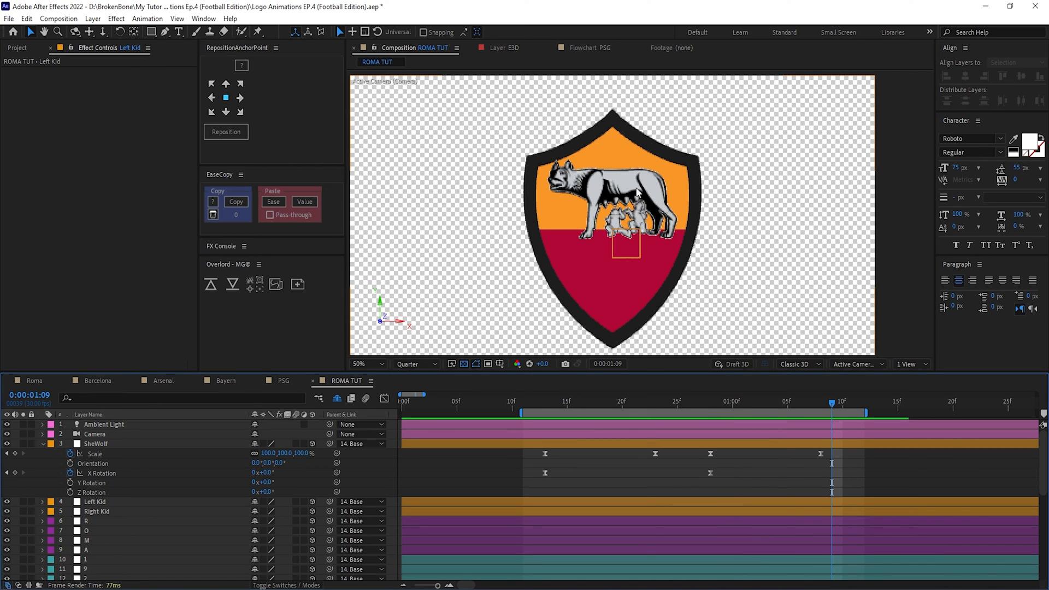
Copy all the SheWolf's Scale and X Rotation keyframes and paste them at 0:00:00:13 onto the nulls from Left Kid through 7.
left_click_drag(851, 451, 511, 475)
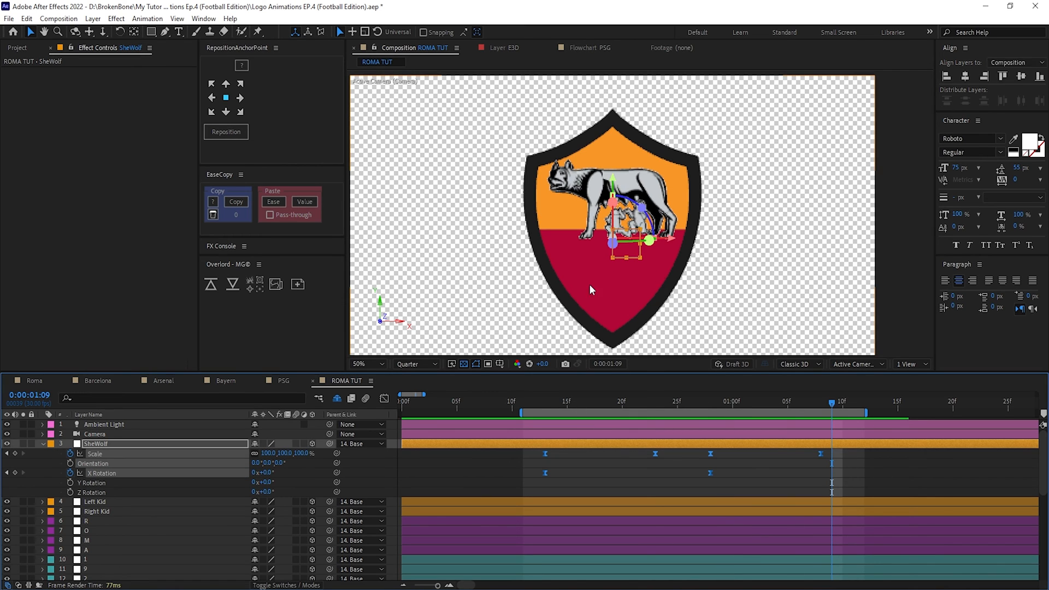
left_click(890, 489)
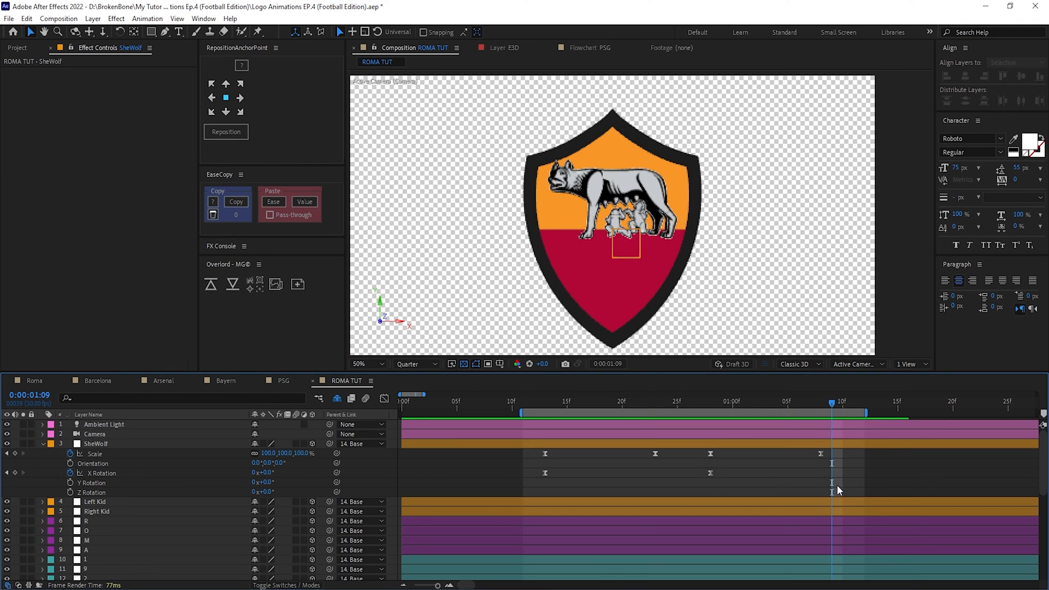
left_click_drag(848, 452, 499, 489)
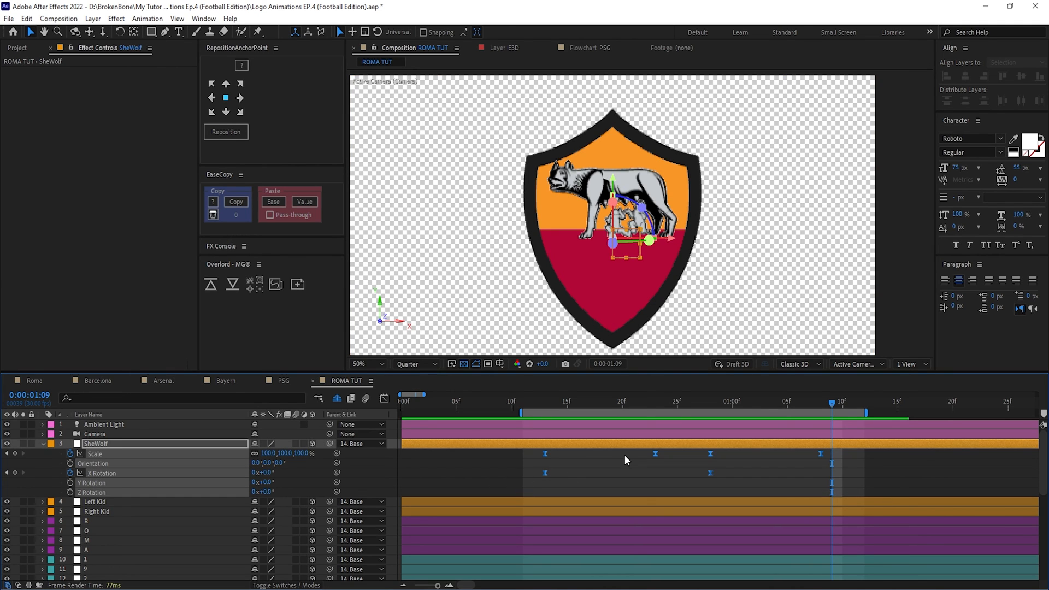
left_click(186, 445)
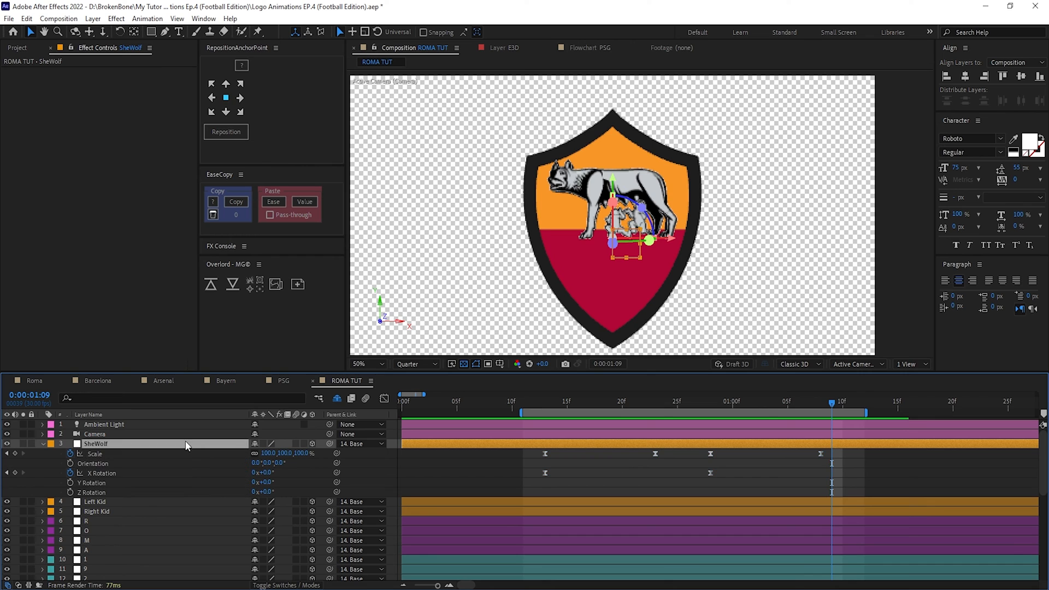
left_click(102, 502)
scroll(666, 474, "down", 5)
left_click(667, 474, "shift")
scroll(564, 411, "up", 5)
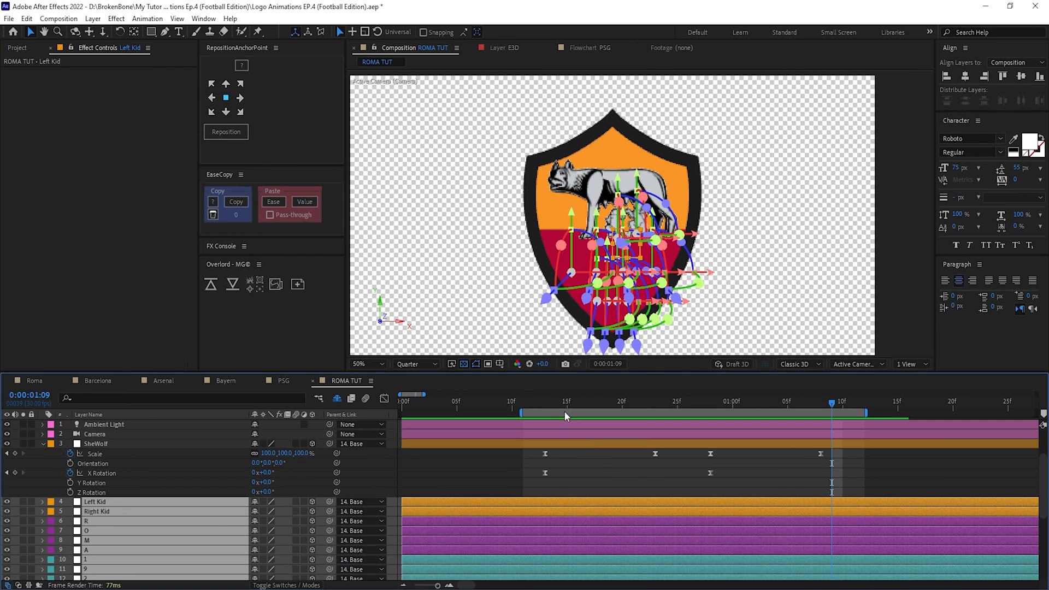
left_click(546, 403)
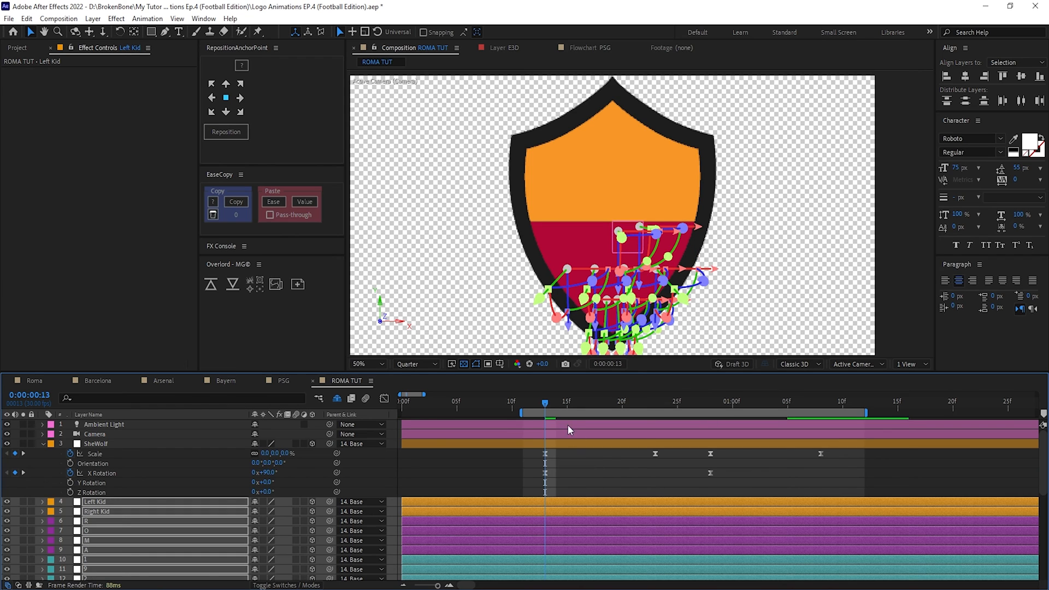
key("ctrl+v")
scroll(637, 530, "down", 3)
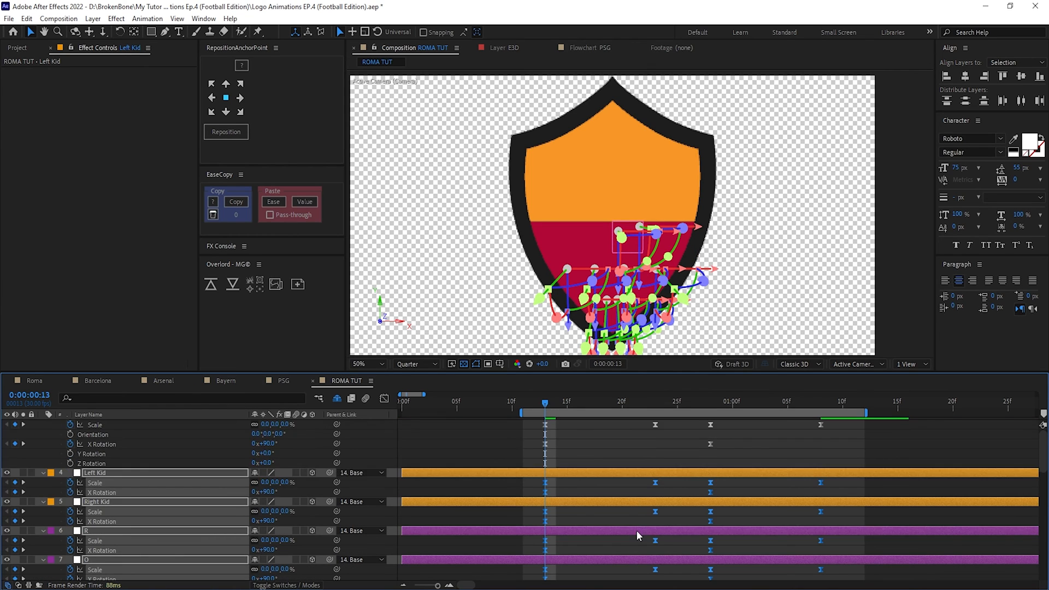
scroll(590, 464, "up", 3)
Turn on all four Enable keyframes at 0:00:00:24 in both the Roma and 1927 effects of the E3D layer.
left_click(710, 404)
left_click(715, 446)
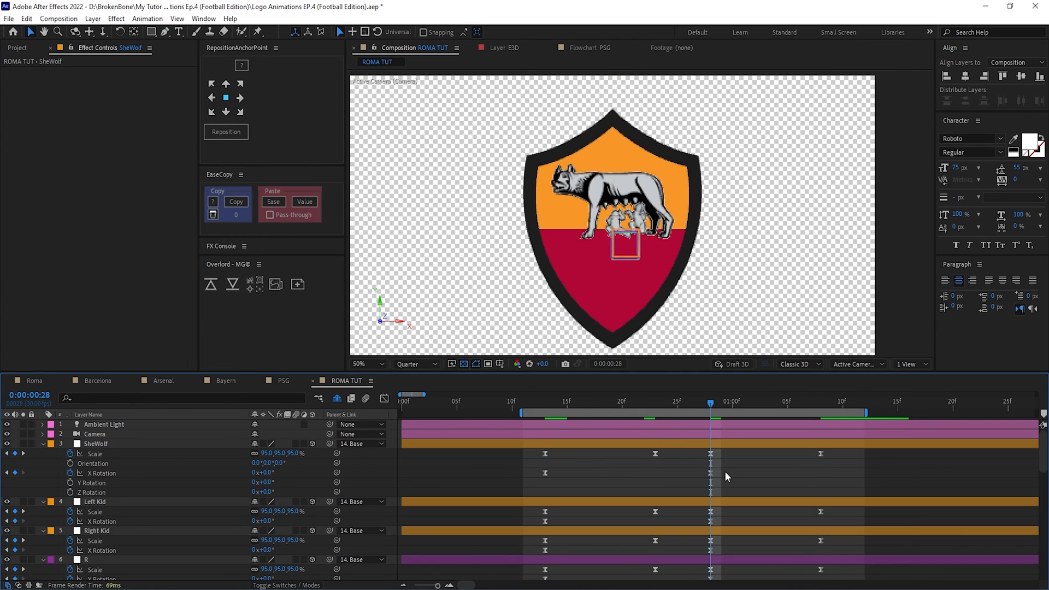
scroll(719, 471, "down", 6)
scroll(719, 471, "down", 10)
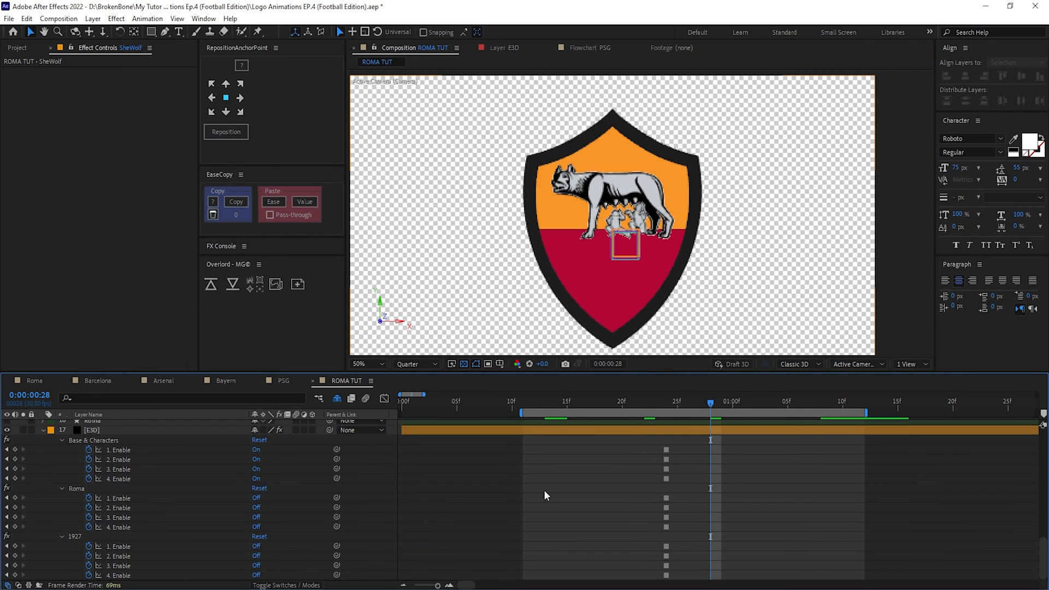
left_click(669, 402)
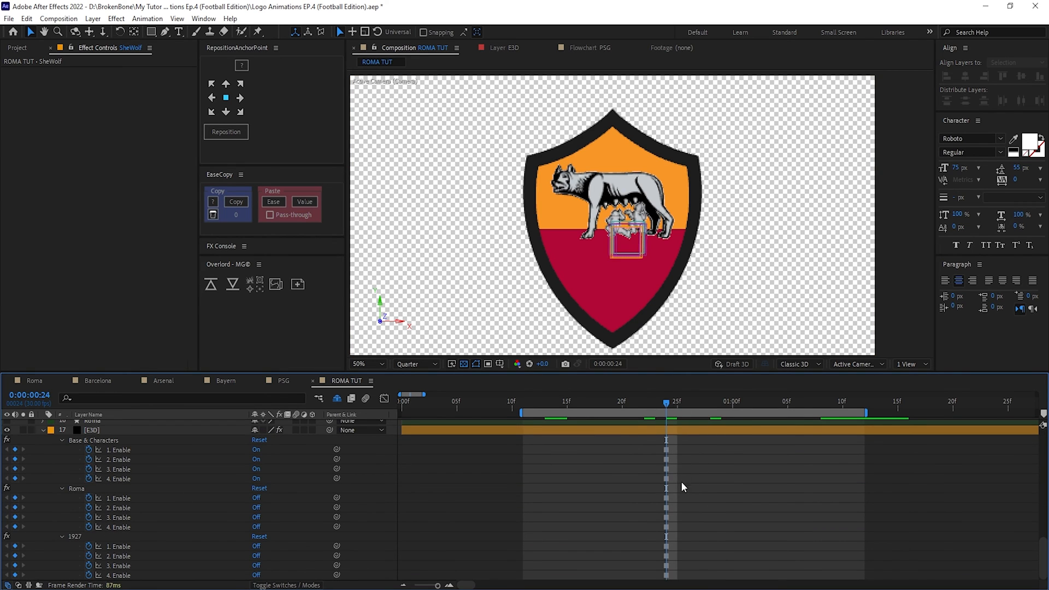
left_click(257, 499)
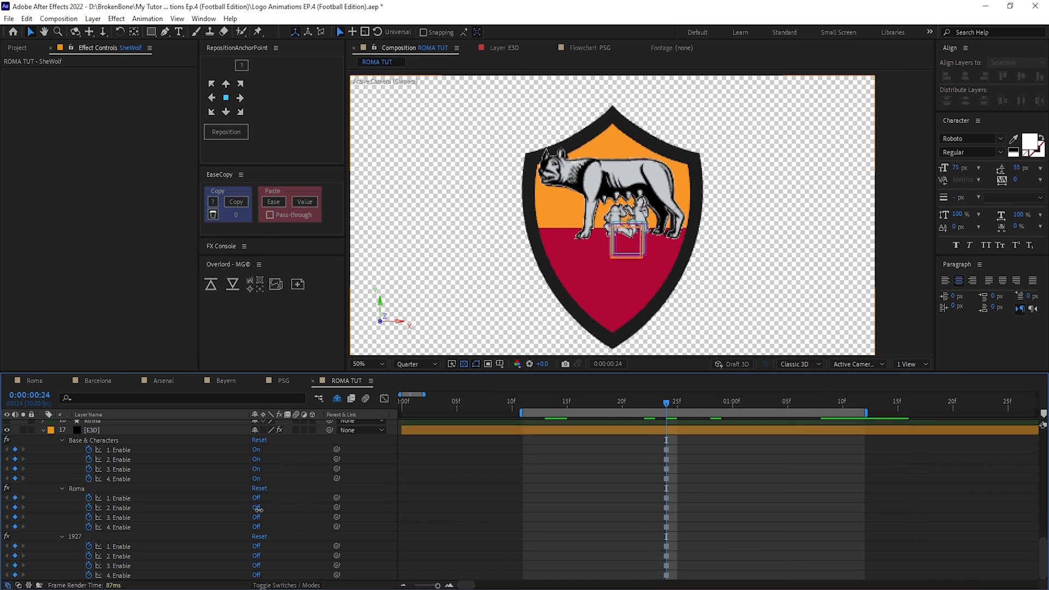
left_click(256, 508)
left_click(257, 518)
left_click(256, 527)
left_click(257, 546)
left_click(257, 556)
left_click(257, 566)
left_click(257, 576)
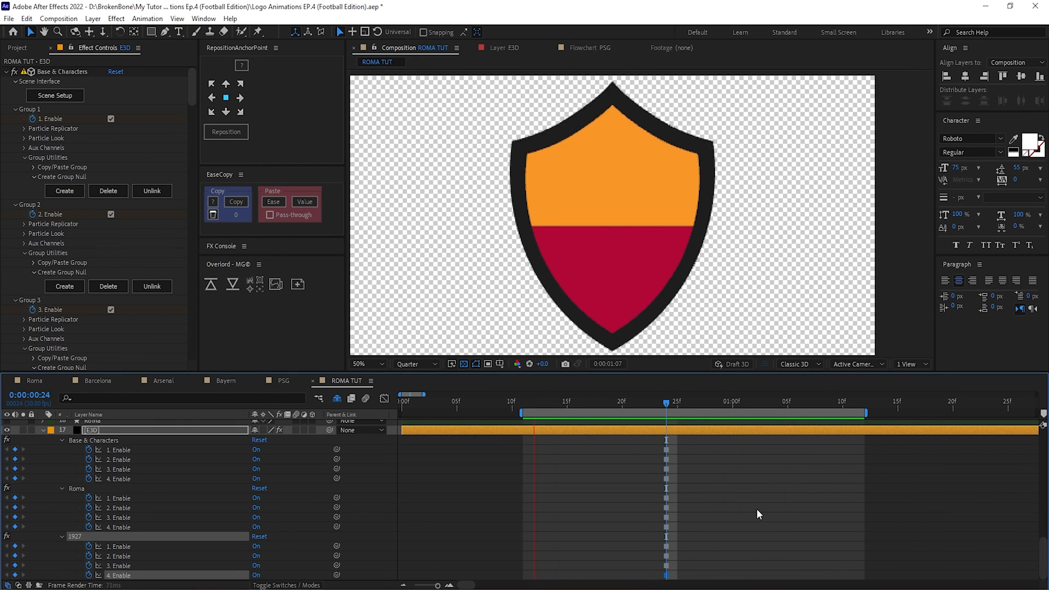
Select the year nulls 1, 9, 2 and 7 and trim their in points to 0:00:00:13.
left_click(678, 402)
left_click_drag(679, 402, 547, 395)
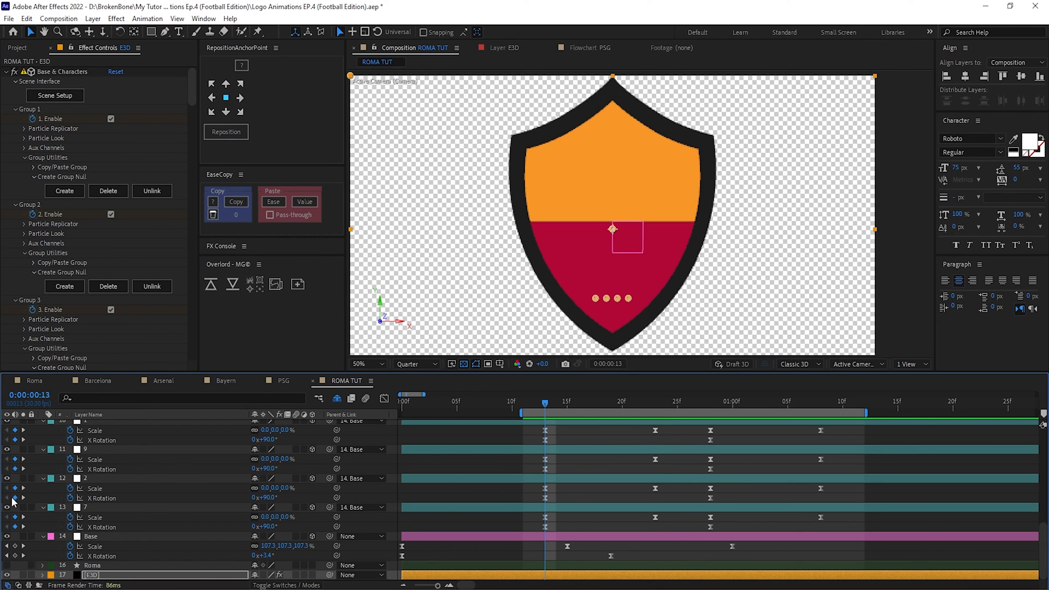
left_click(100, 509)
scroll(91, 487, "up", 1)
left_click(89, 448, "shift")
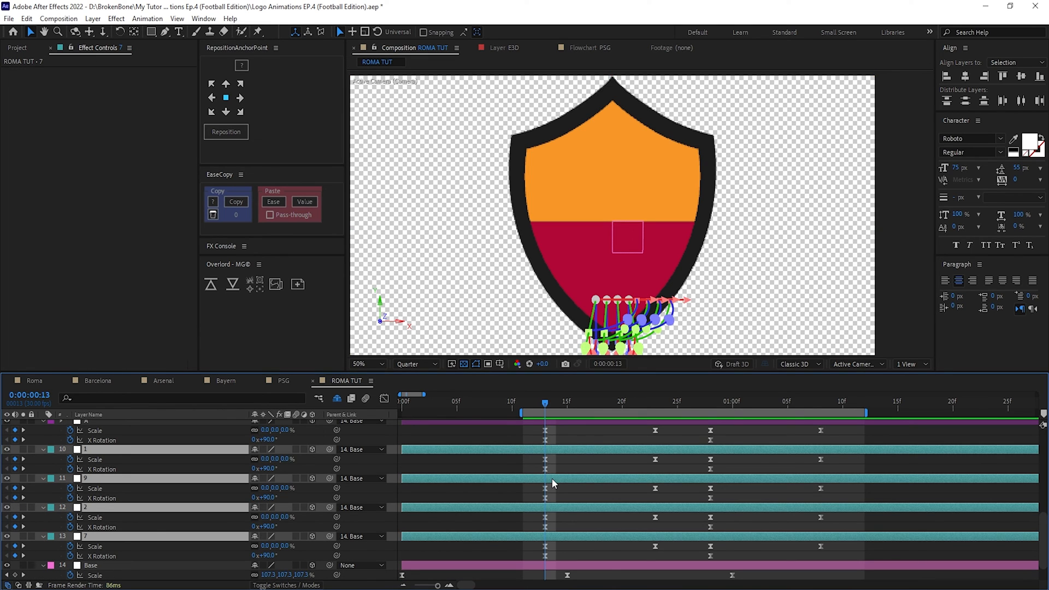
key("alt+bracketleft")
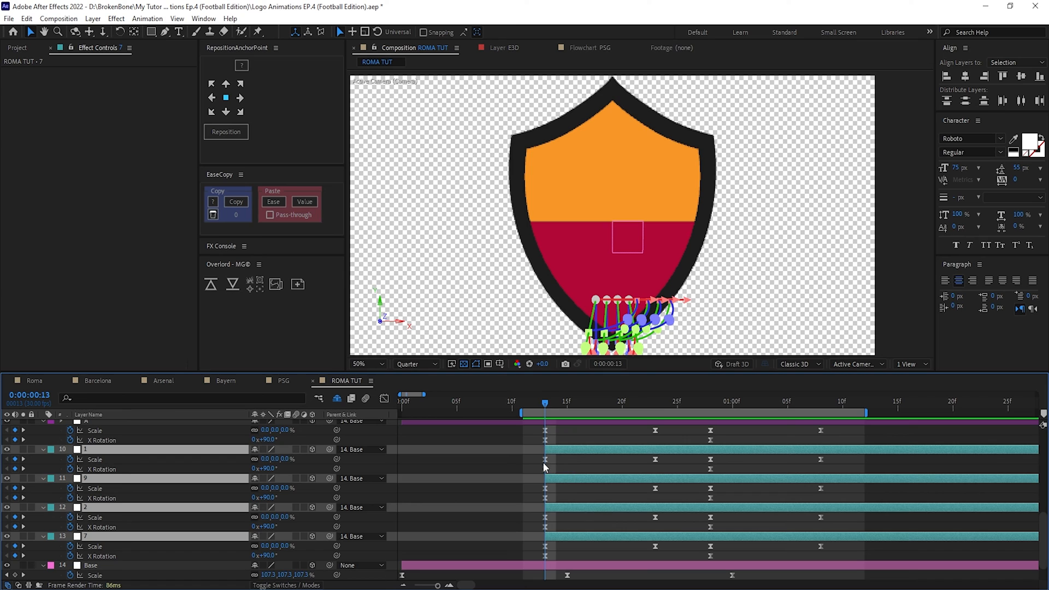
Trim the out points of the year nulls 1, 9, 2 and 7 to 0:00:00:16.
mouse_move(544, 449)
left_mouse_down()
mouse_move(396, 445)
mouse_move(546, 451)
mouse_move(481, 456)
mouse_move(544, 458)
mouse_move(549, 468)
left_mouse_up()
key("Page_Down")
key("Page_Down")
key("Page_Down")
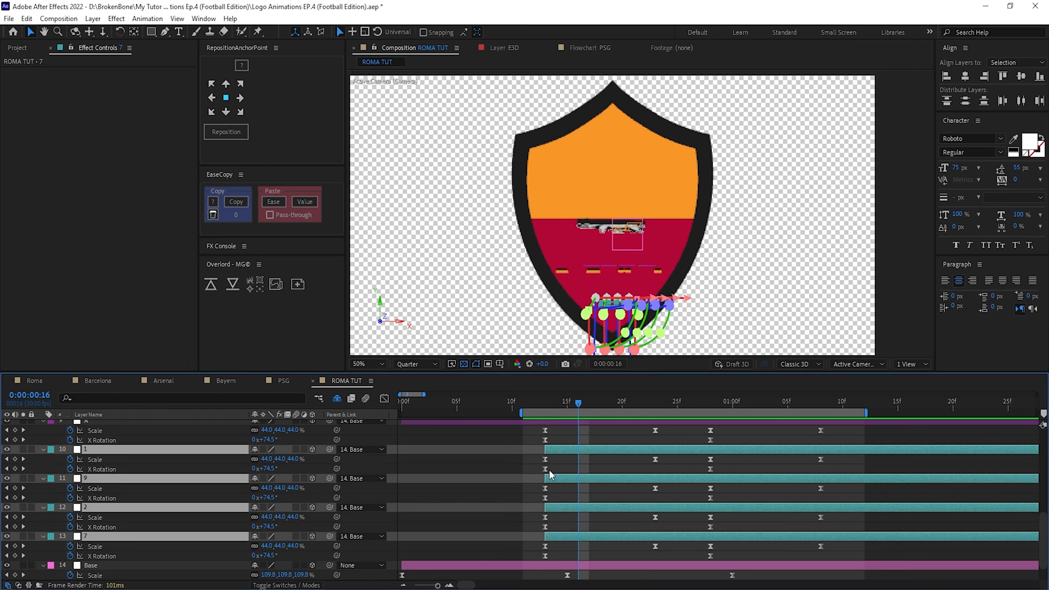
key("alt+bracketright")
left_click(583, 449)
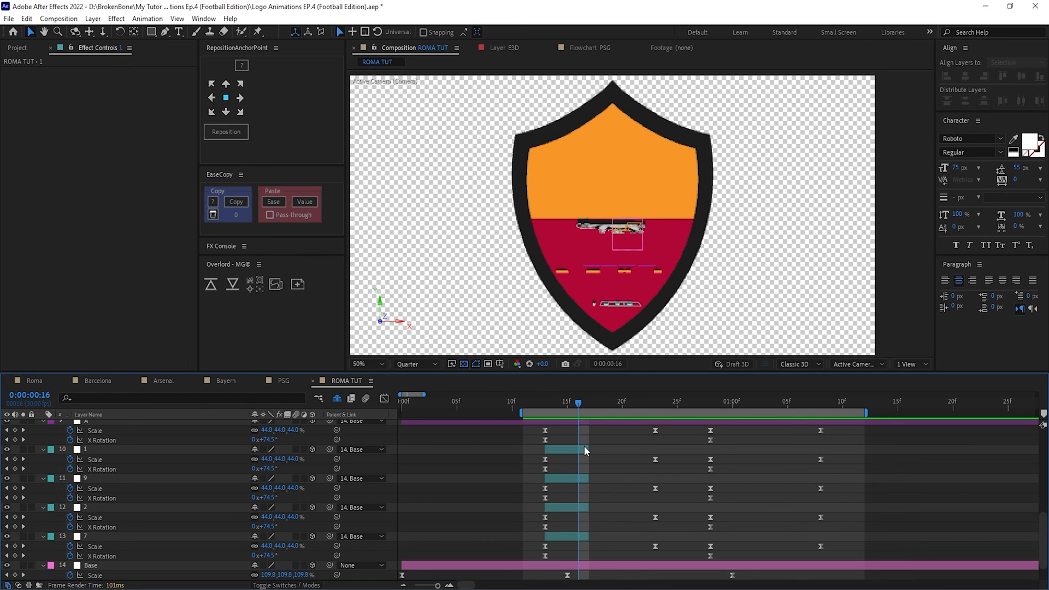
Select the year nulls 1, 9, 2 and 7 in order and sequence them end to end without overlap.
left_click(573, 449)
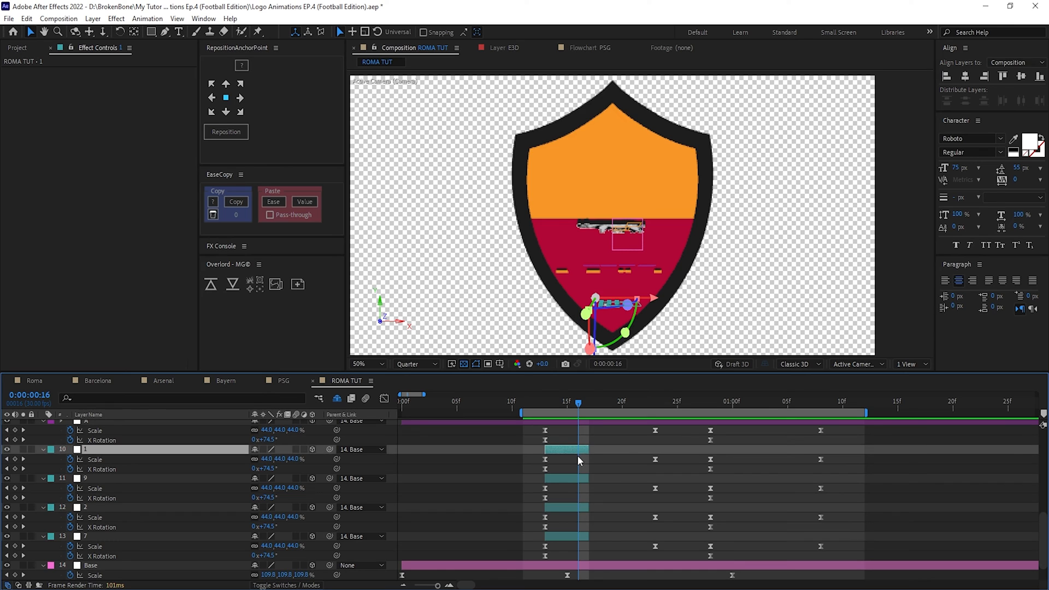
left_click(559, 484)
left_click(558, 510)
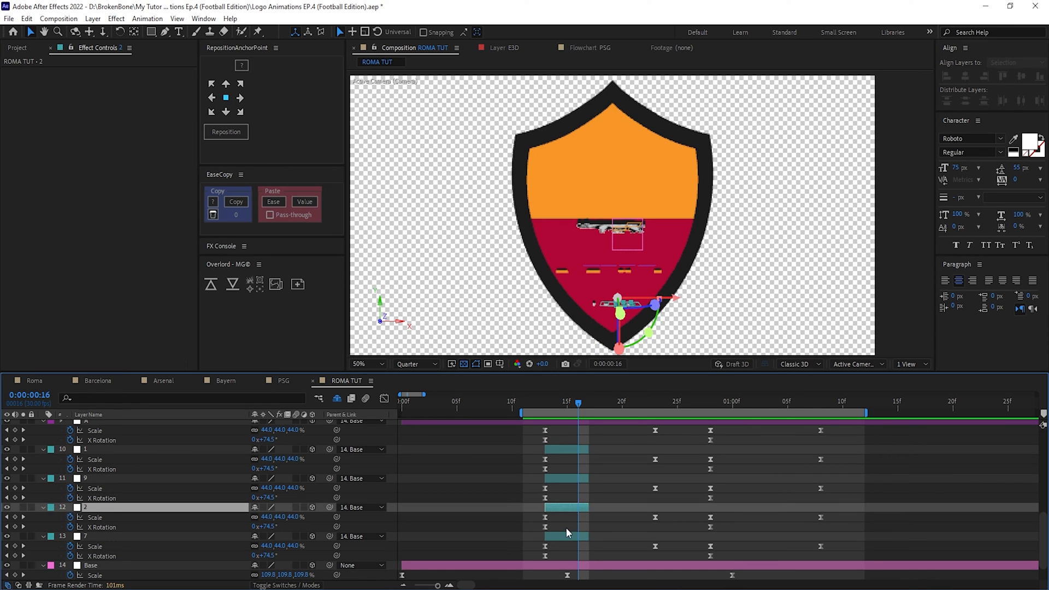
left_click(566, 527)
left_click(570, 450)
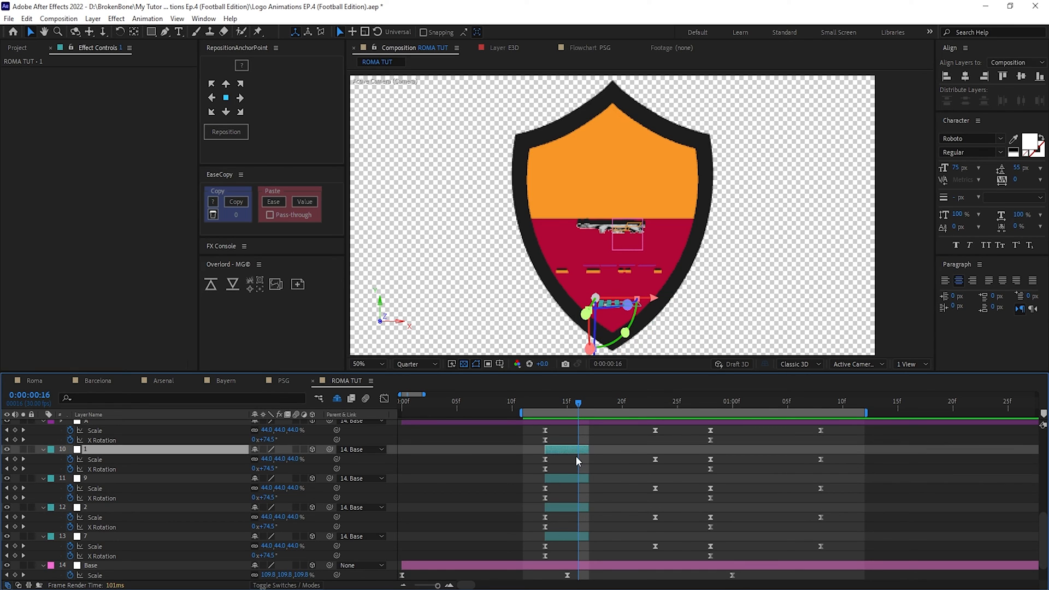
left_click(566, 536, "shift")
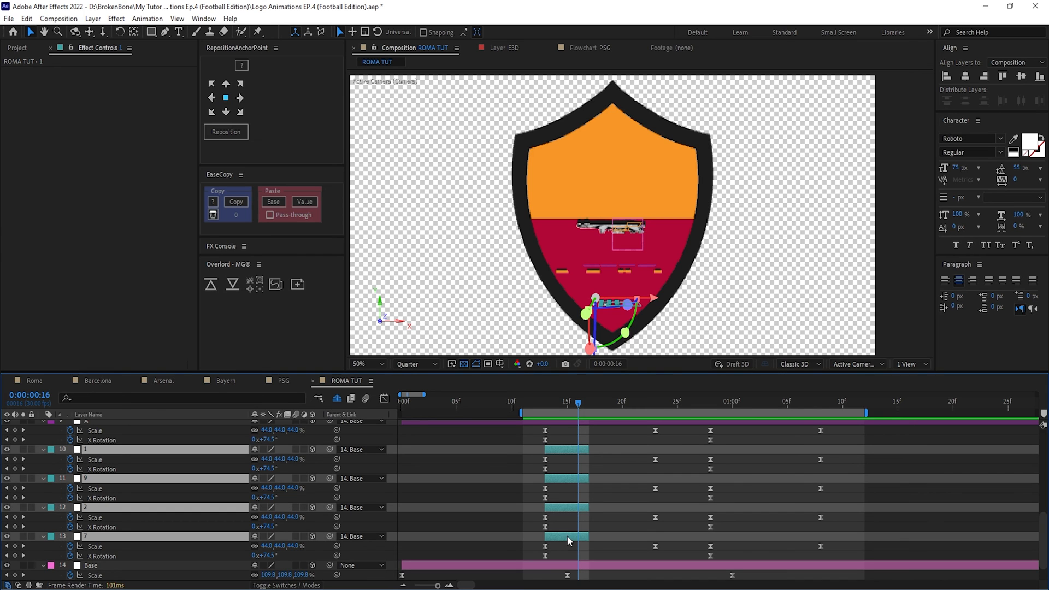
right_click(568, 537)
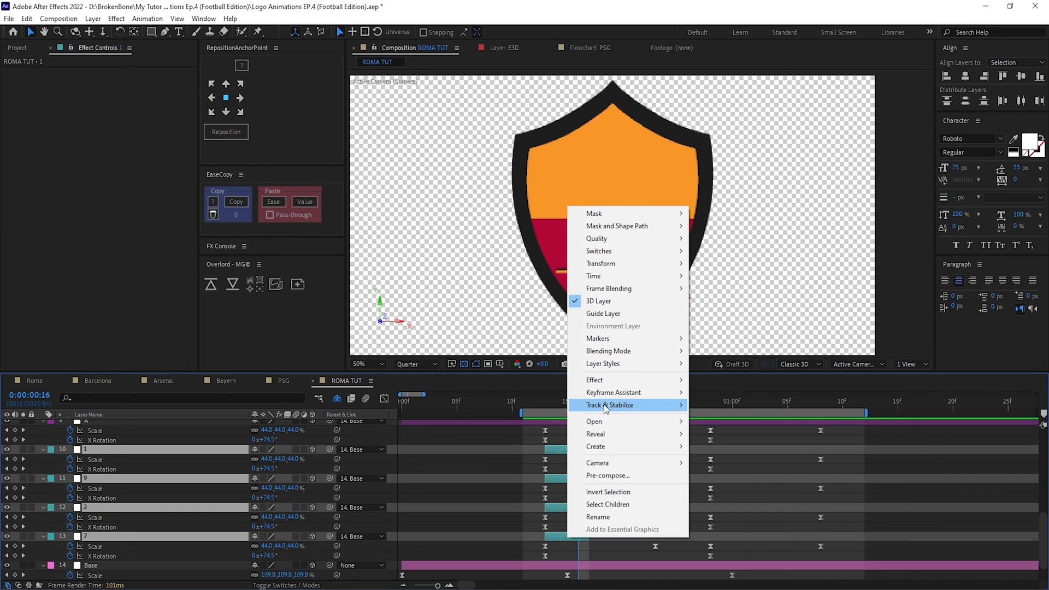
mouse_move(644, 398)
left_click(736, 493)
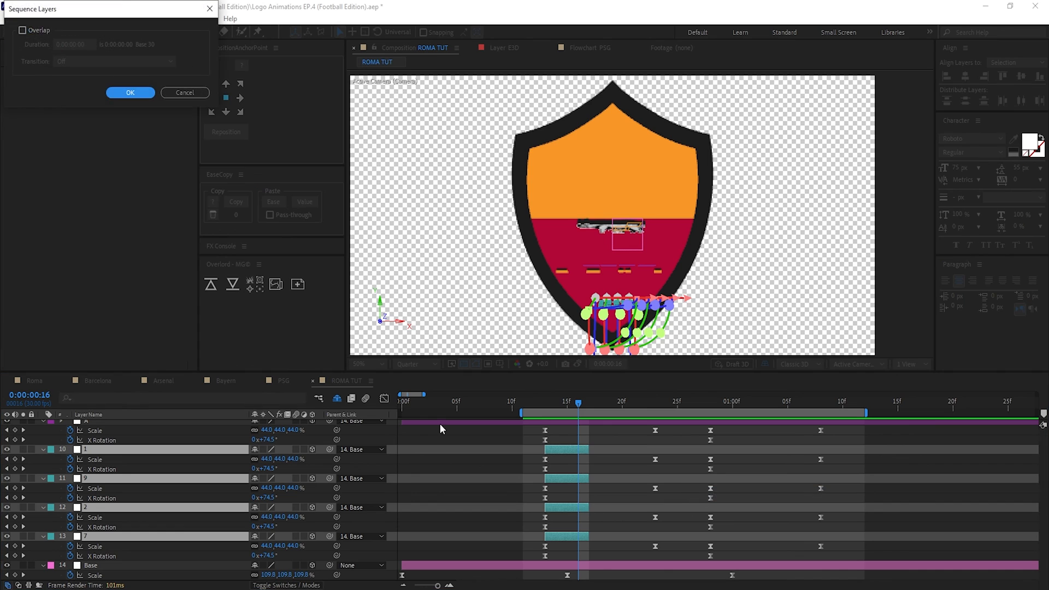
key("Return")
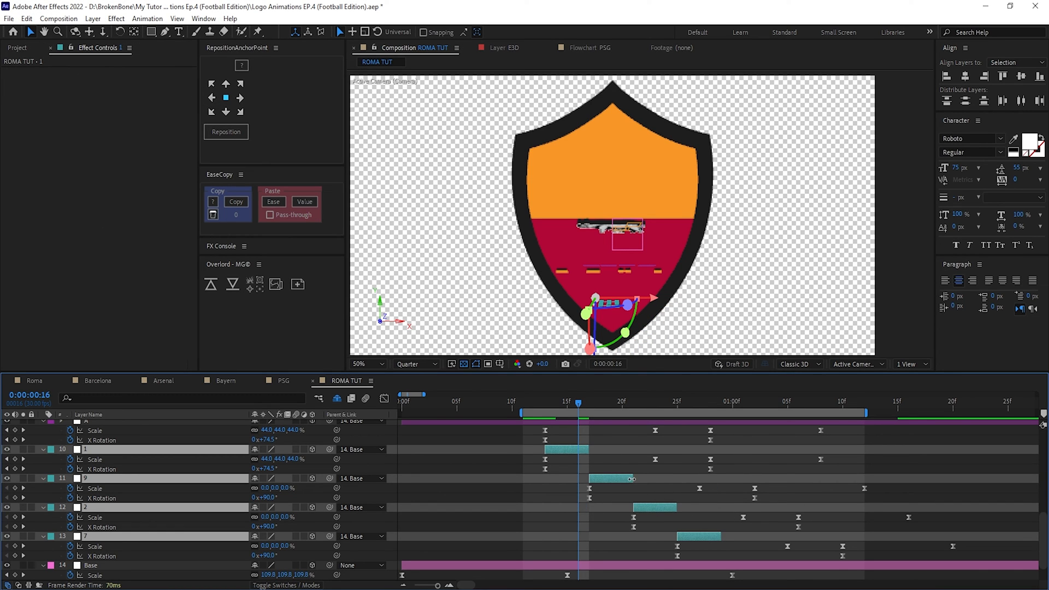
Extend the out points of all four year nulls past their last keyframes and preview the digits' entrance.
left_click_drag(632, 479, 795, 479)
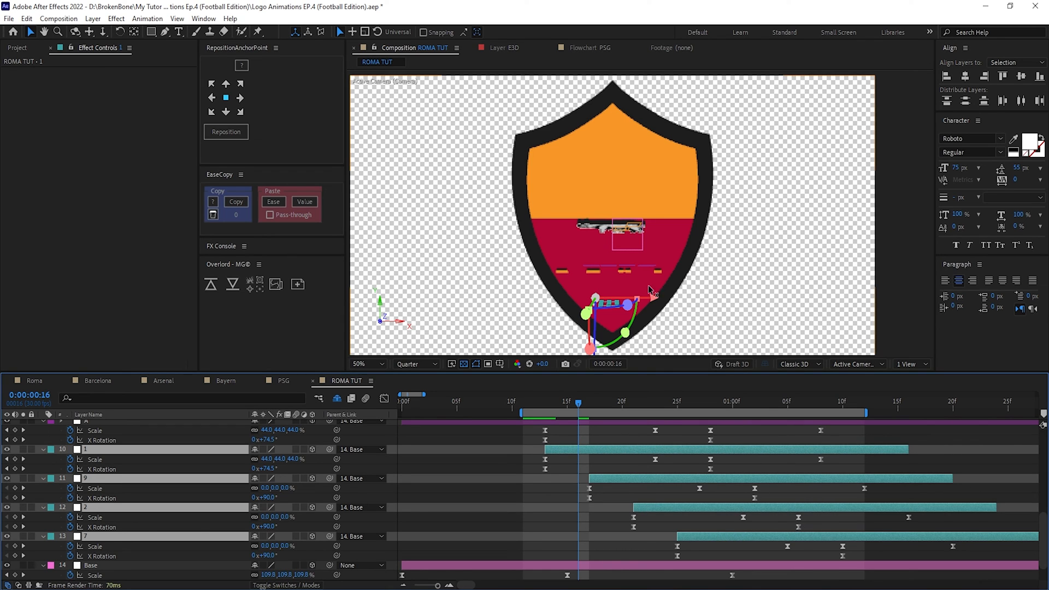
left_click(552, 410)
left_click(556, 411)
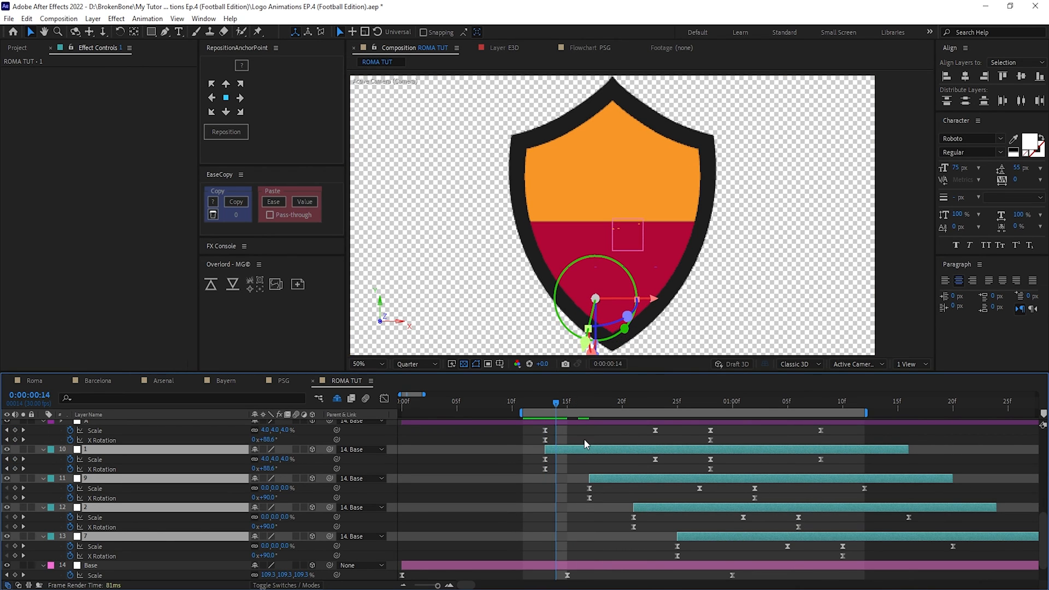
key("space")
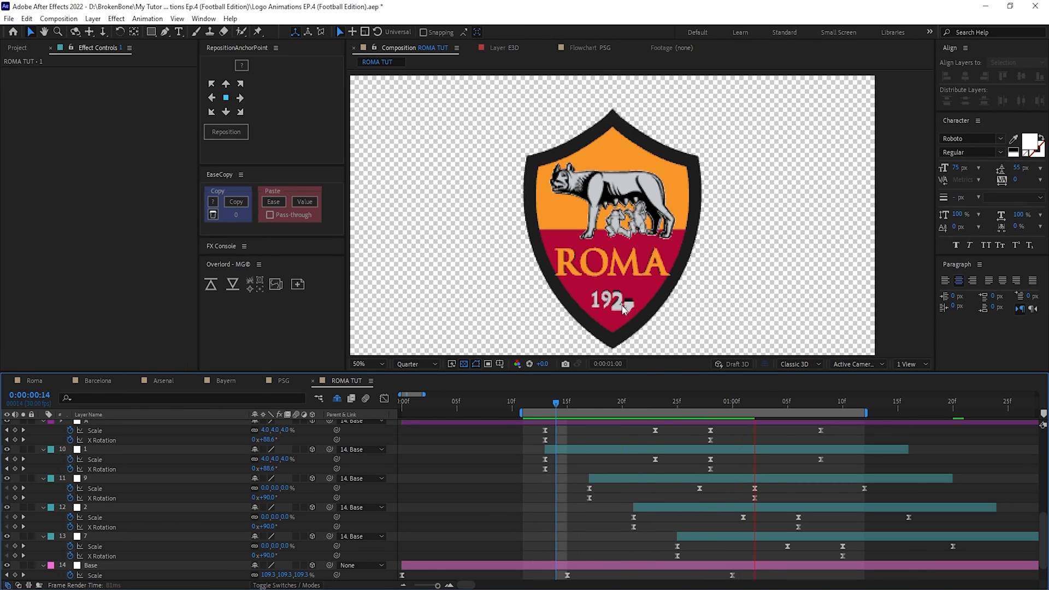
Tighten the digit stagger so 9, 2 and 7 start at frames 16, 19 and 22, and extend the work area to 0:00:01:20.
left_click_drag(646, 507, 623, 508)
left_click_drag(689, 536, 661, 537)
left_click_drag(867, 414, 954, 413)
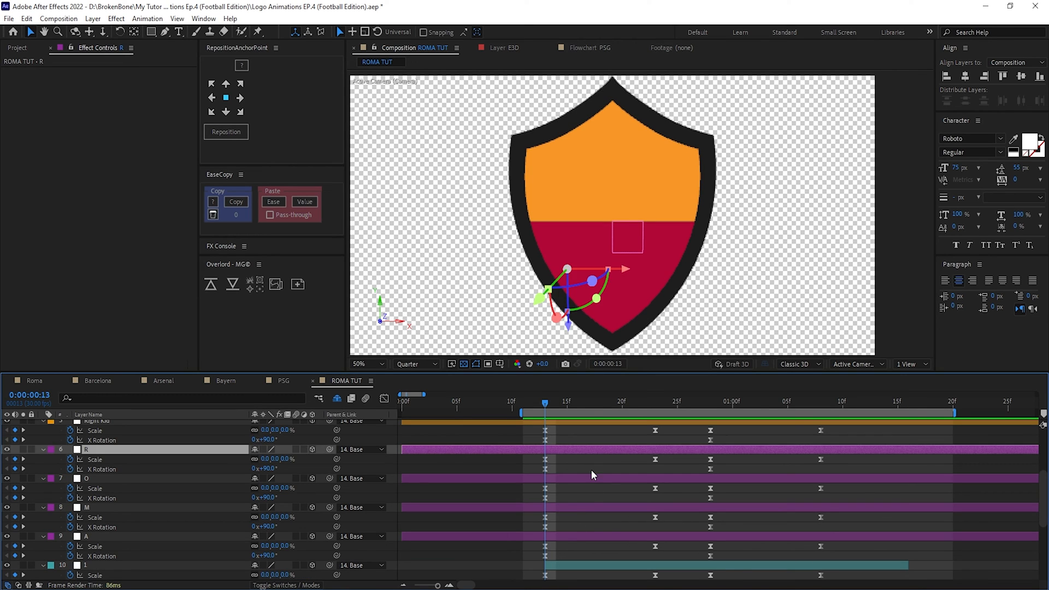
Trim the letter nulls R, O, M and A to start at 0:00:00:13 and stagger them two frames apart in order.
left_click(591, 471)
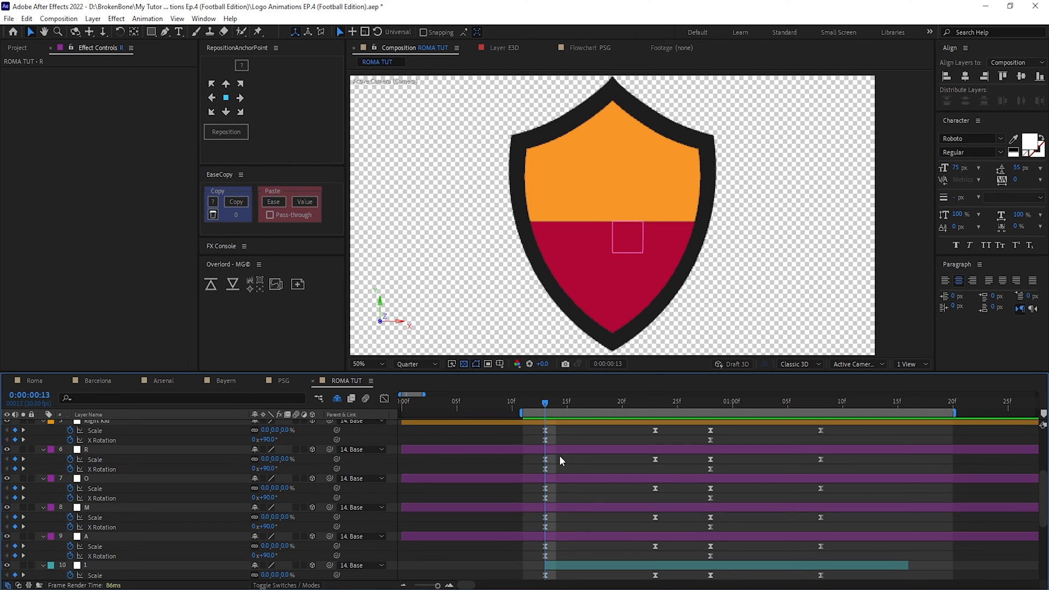
left_click(559, 452)
left_click(561, 538, "shift")
left_click_drag(594, 509, 613, 498)
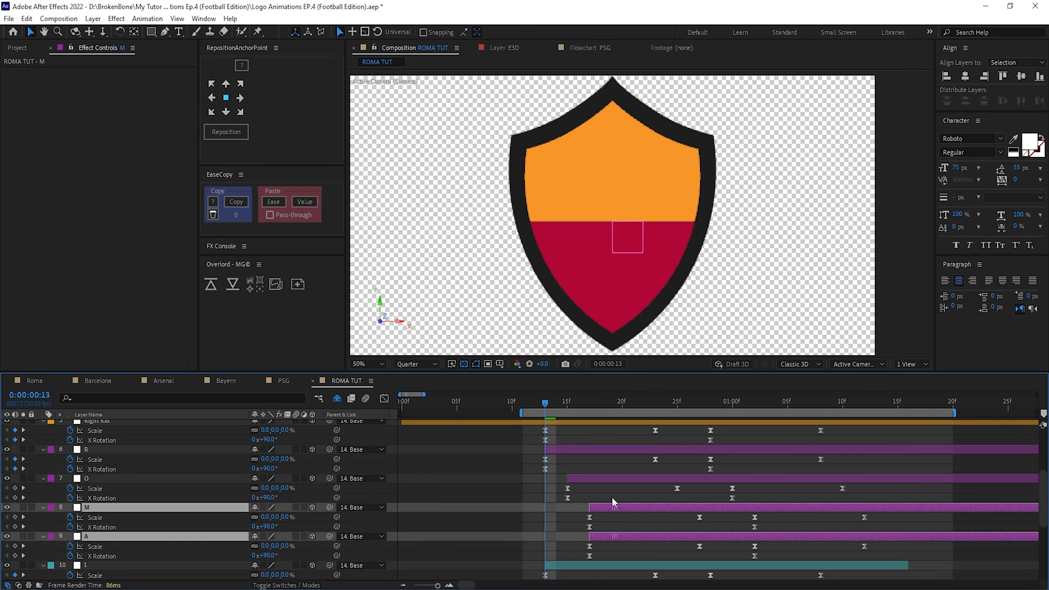
left_click(603, 526)
left_click_drag(603, 538, 621, 539)
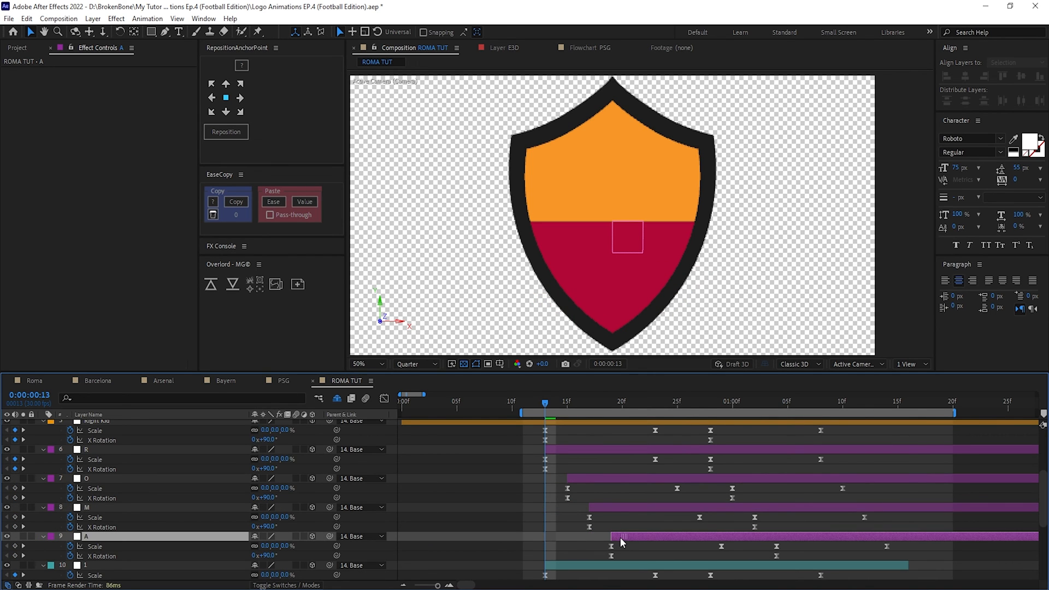
Select the SheWolf, Left Kid and Right Kid nulls and trim their in points to 0:00:00:13.
scroll(547, 469, "up", 4)
left_click(589, 537)
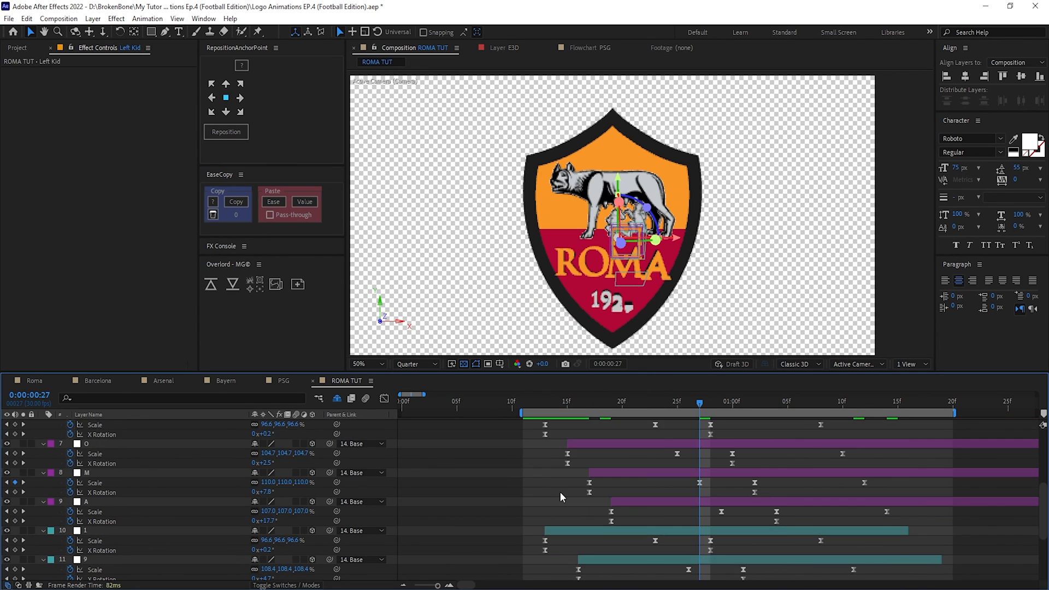
scroll(559, 492, "up", 5)
left_click(558, 499)
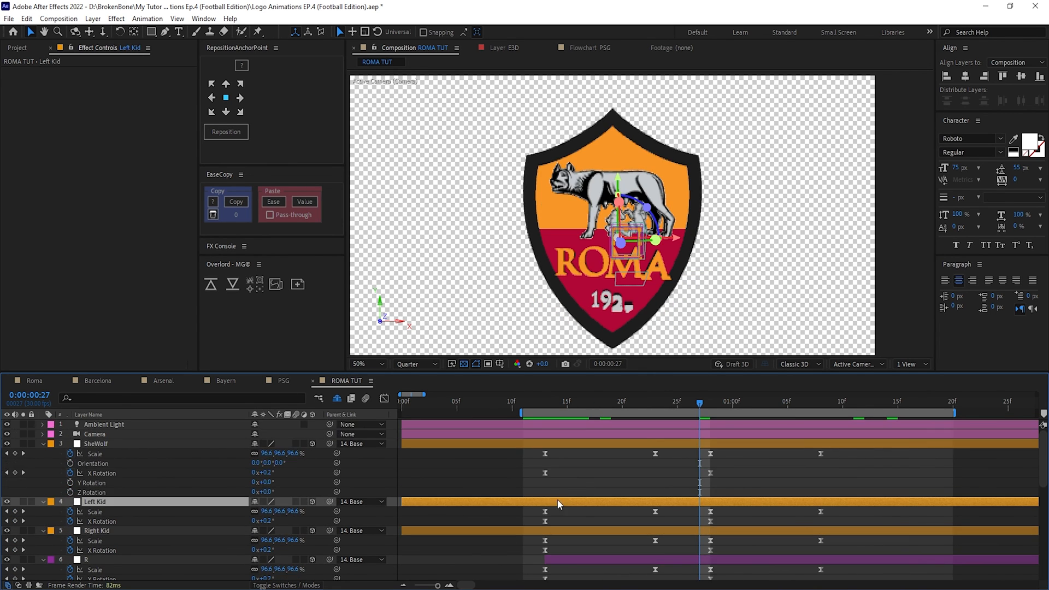
left_click(541, 515)
left_click(408, 501)
left_click(421, 444, "shift")
left_click(424, 528, "shift")
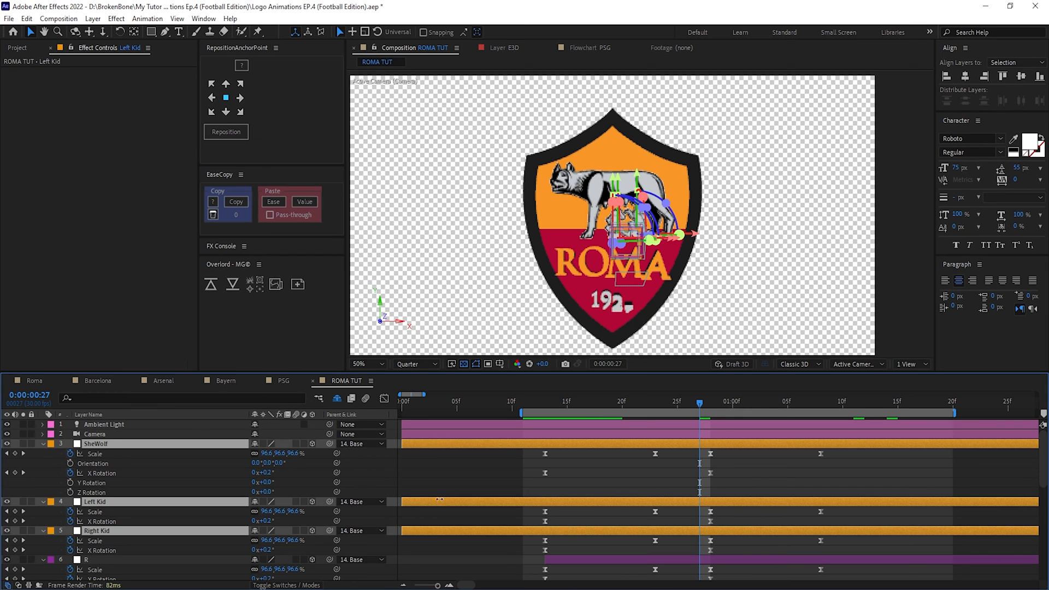
left_click_drag(402, 501, 542, 501)
Offset the Right Kid null to start at 0:00:00:16 and the Left Kid at 0:00:00:19, and preview the entrance.
left_click(123, 452)
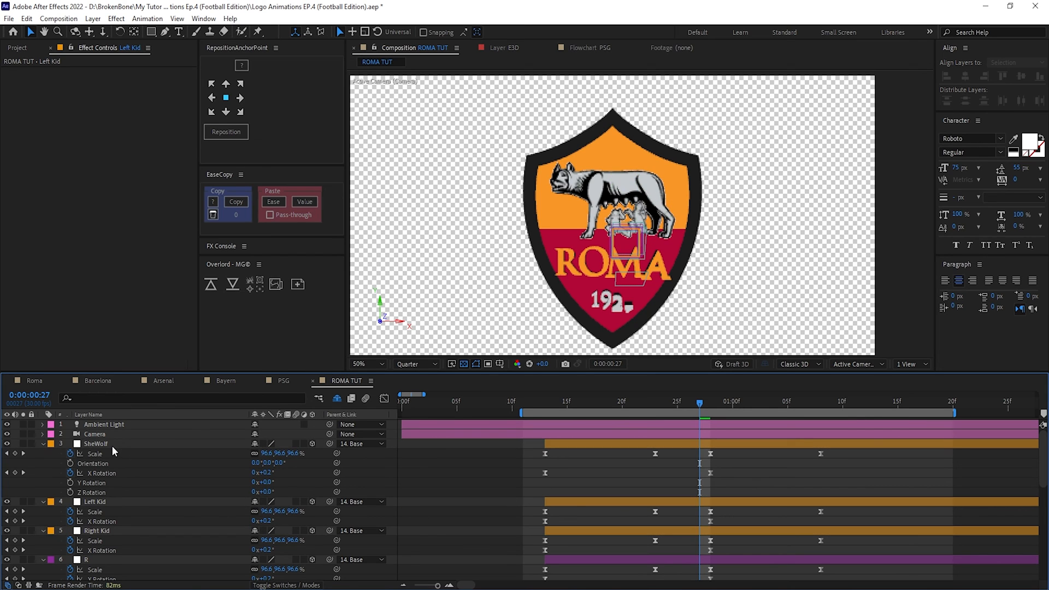
left_click_drag(552, 531, 632, 503)
left_click(548, 403)
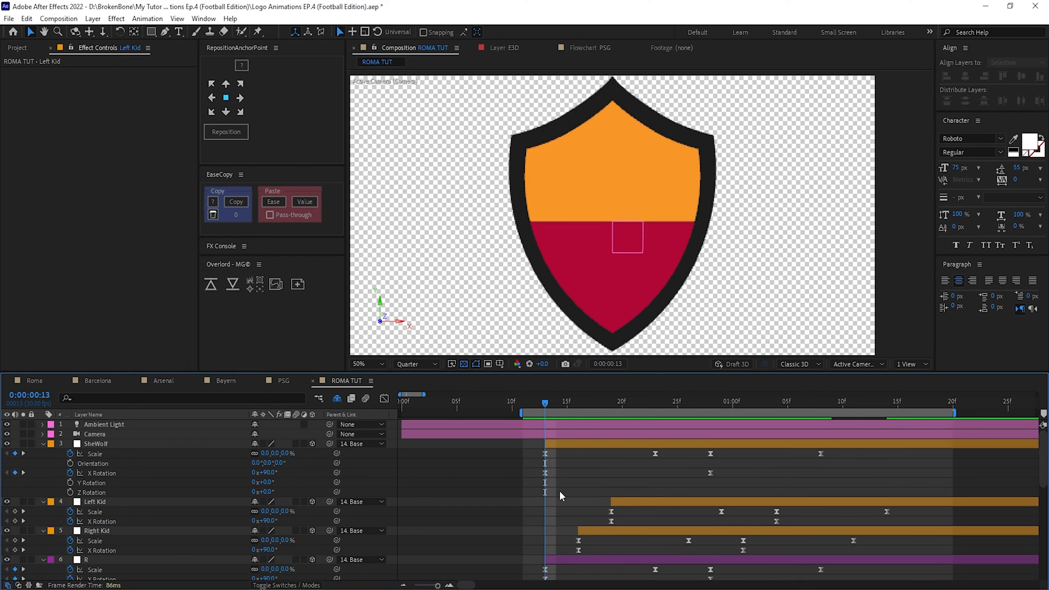
left_click_drag(549, 405, 658, 413)
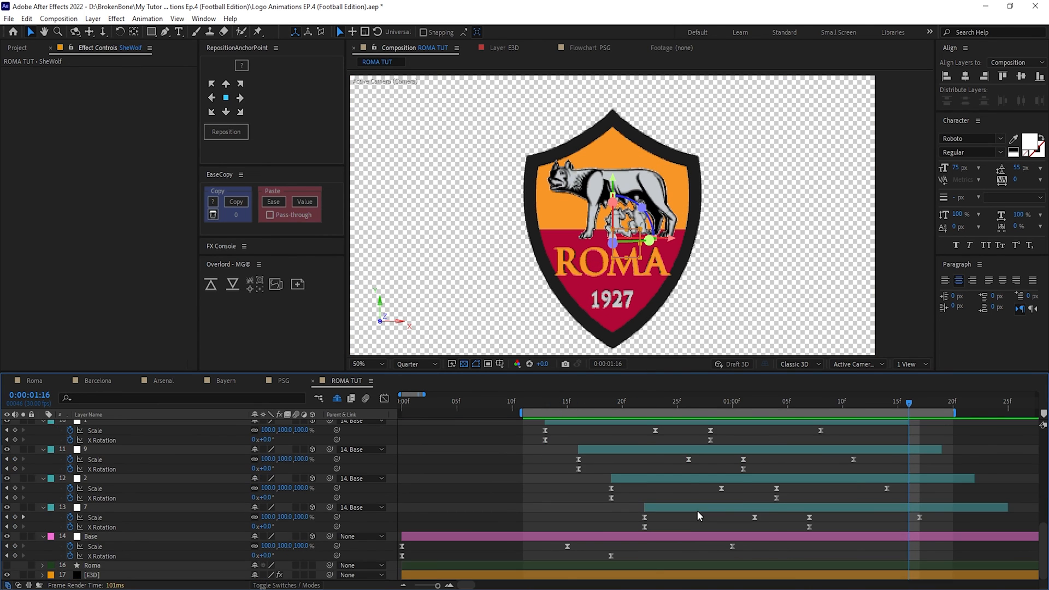
Start the work area at frame 0 and shift the nulls earlier, starting the year at frame 2, letters at 5 and SheWolf at 8.
scroll(595, 510, "up", 10)
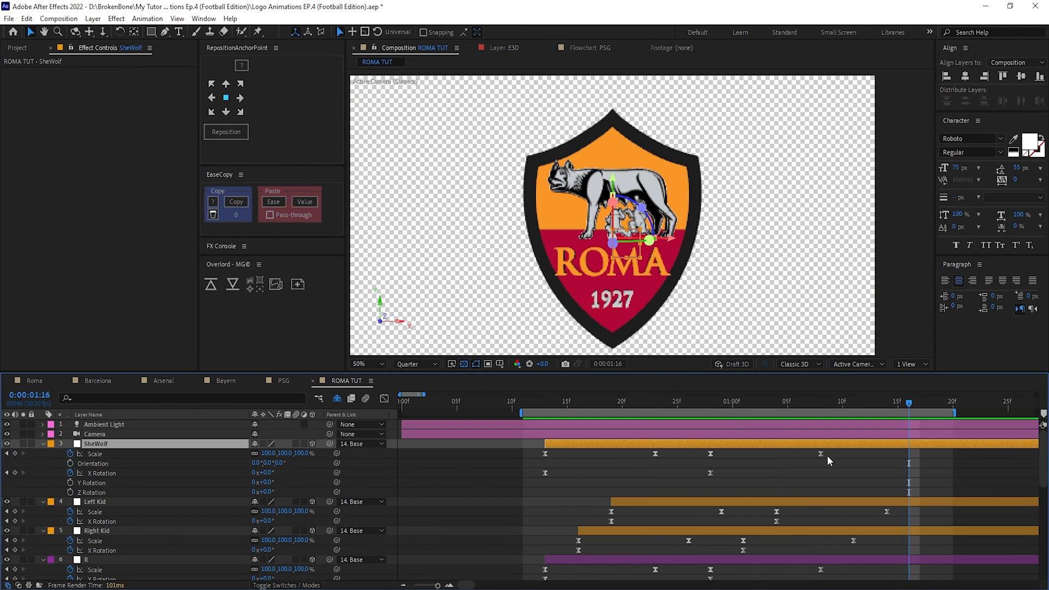
scroll(554, 426, "down", 10)
key("ctrl+a")
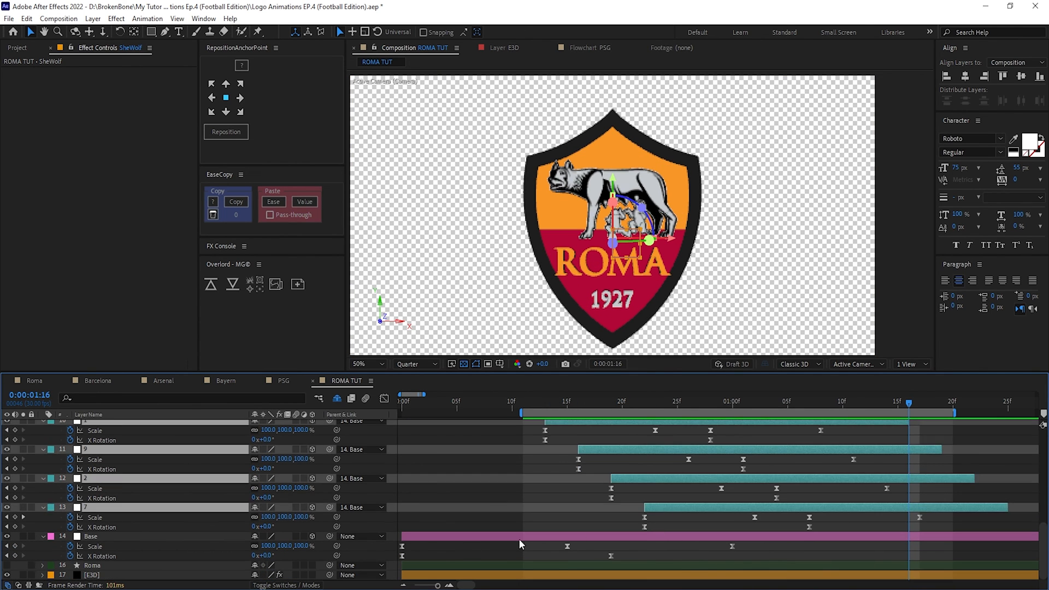
scroll(569, 479, "up", 5)
left_click_drag(497, 401, 457, 402)
left_click_drag(604, 447, 503, 449)
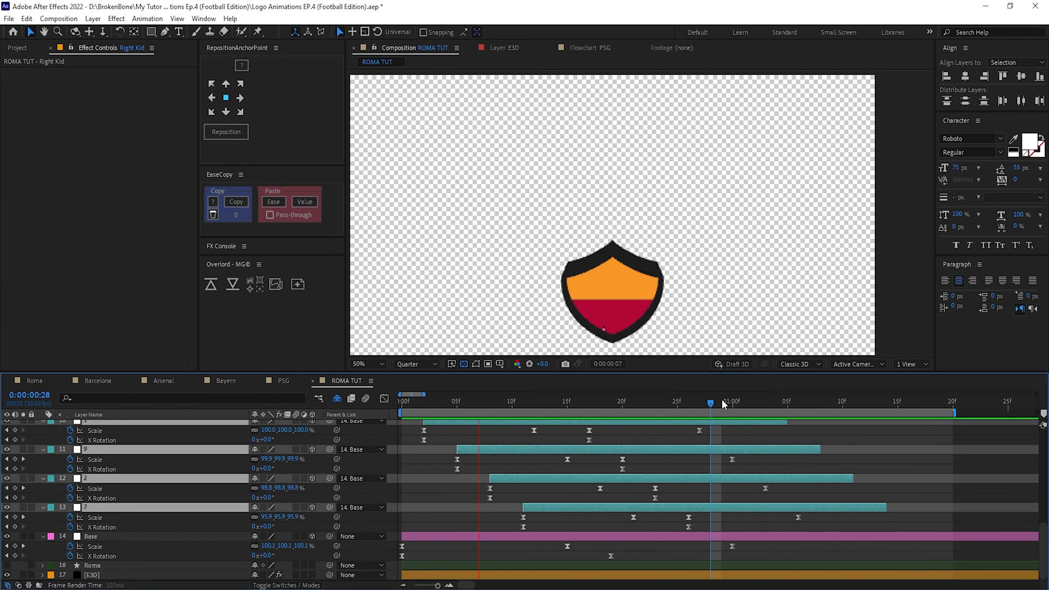
Preview the retimed animation through 0:00:01:17 and collapse the expanded properties of all layers.
key("space")
left_click_drag(712, 414, 922, 444)
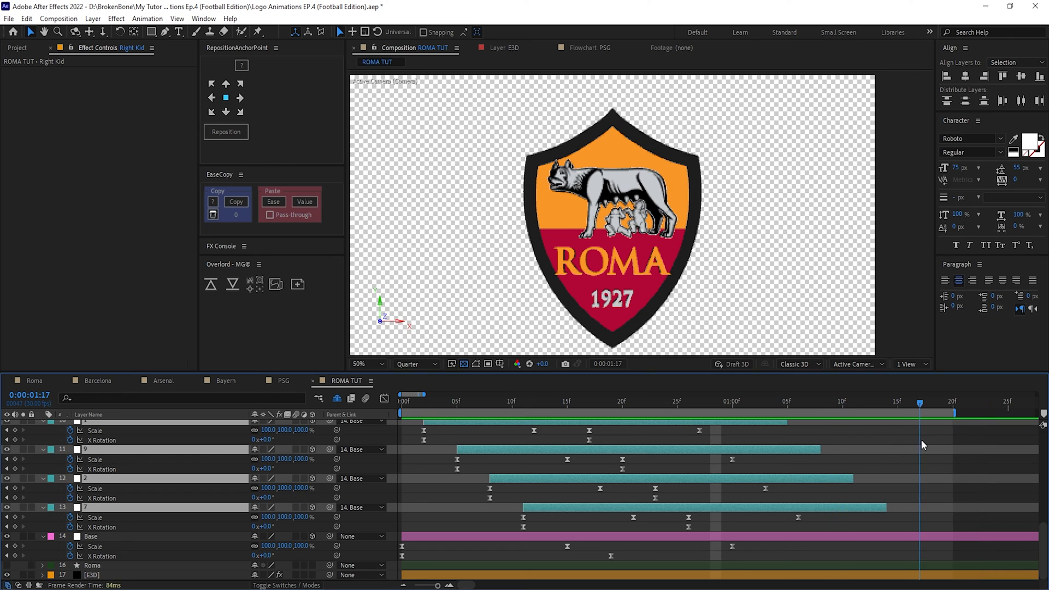
left_click(43, 508)
left_click(43, 537)
left_click(428, 473)
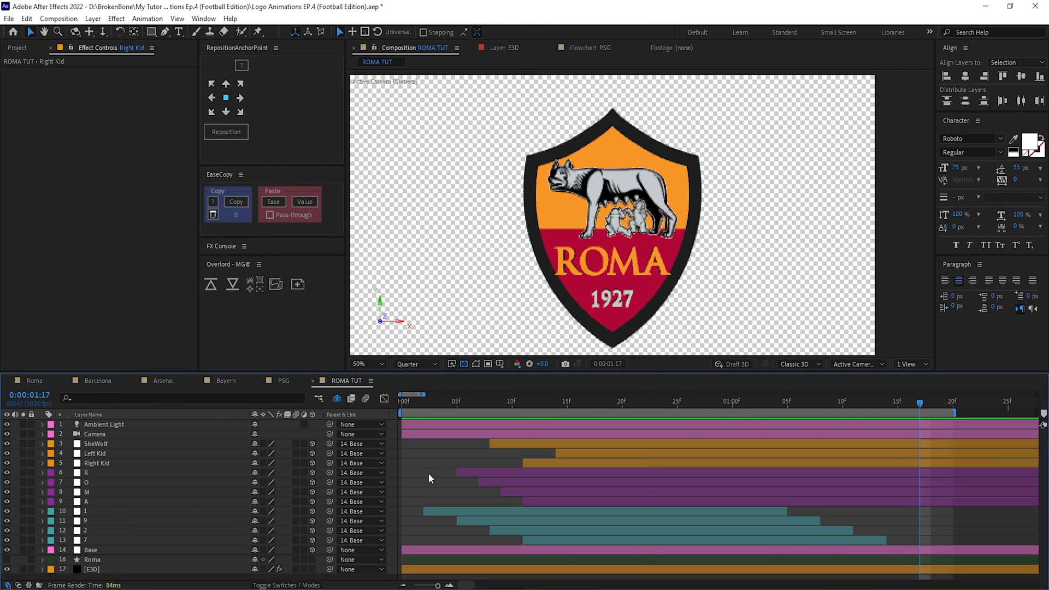
Add a new null object and rename it Extrude.
left_click(93, 18)
mouse_move(109, 42)
left_click(312, 81)
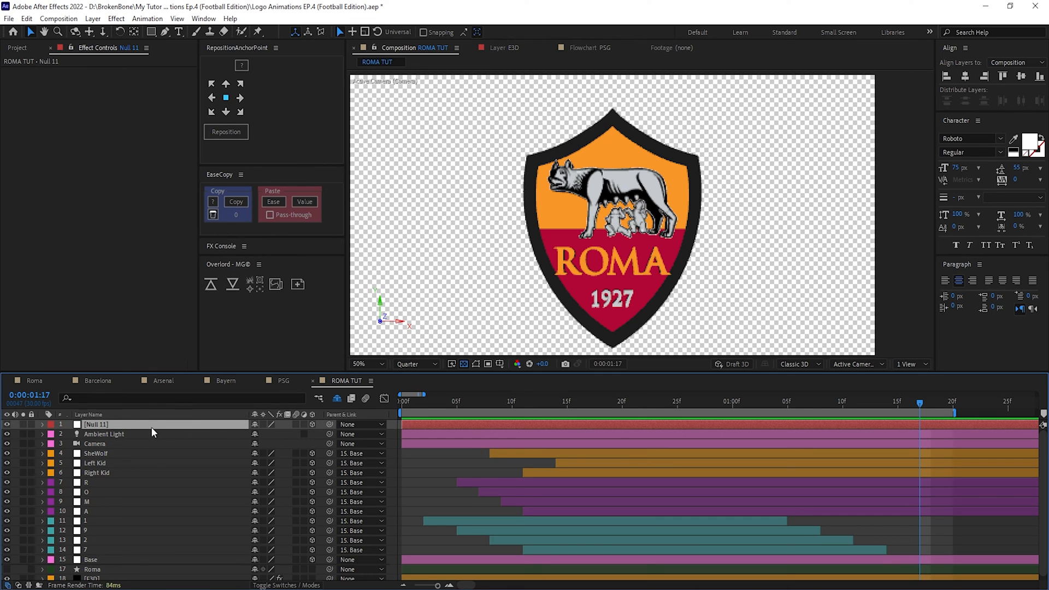
key("Return")
type("Extrude")
key("Return")
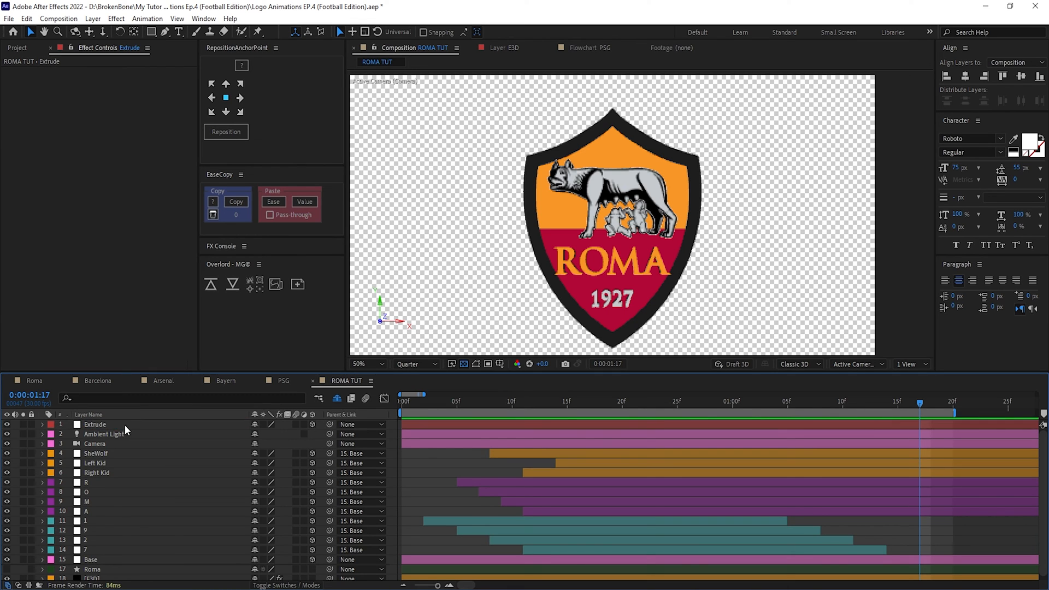
Parent the Base null to the Extrude null and unlink the Extrude null's Scale dimensions.
left_click(104, 560)
left_click_drag(330, 559, 93, 425)
left_click(93, 424)
key("s")
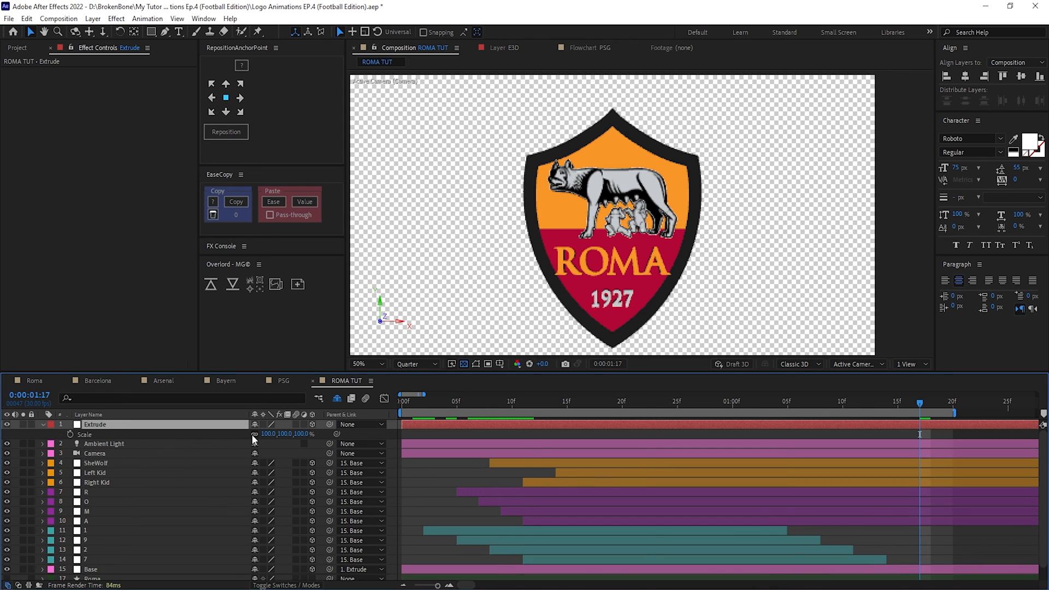
left_click(254, 434)
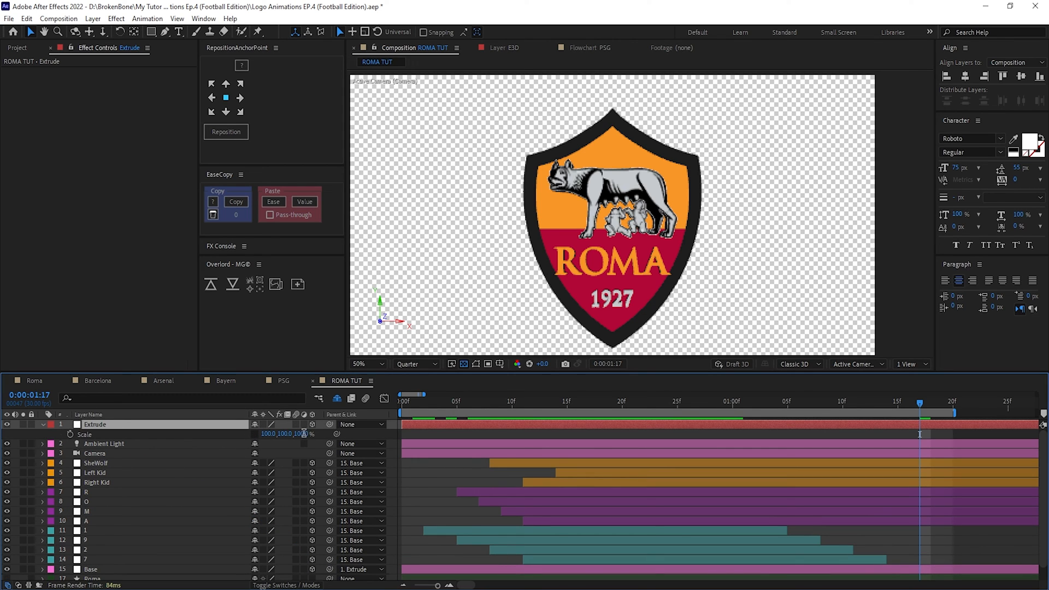
Try a Z scale of 1% on the Extrude null.
left_click(303, 434)
type("1")
key("Return")
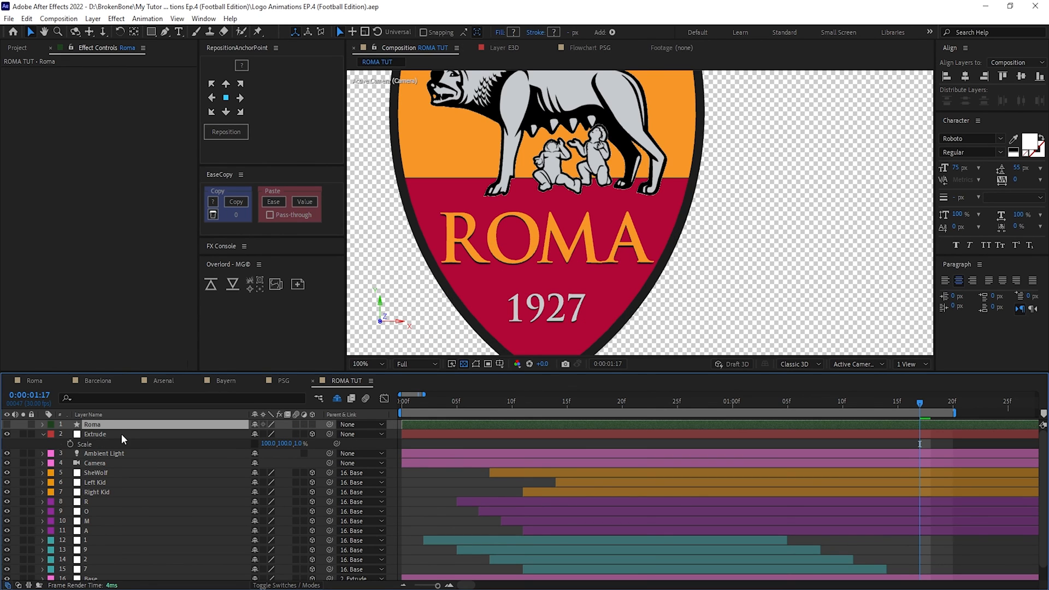
Set the Extrude null's Z scale to 100% and enable keyframing for its Scale.
left_click(299, 443)
type("100")
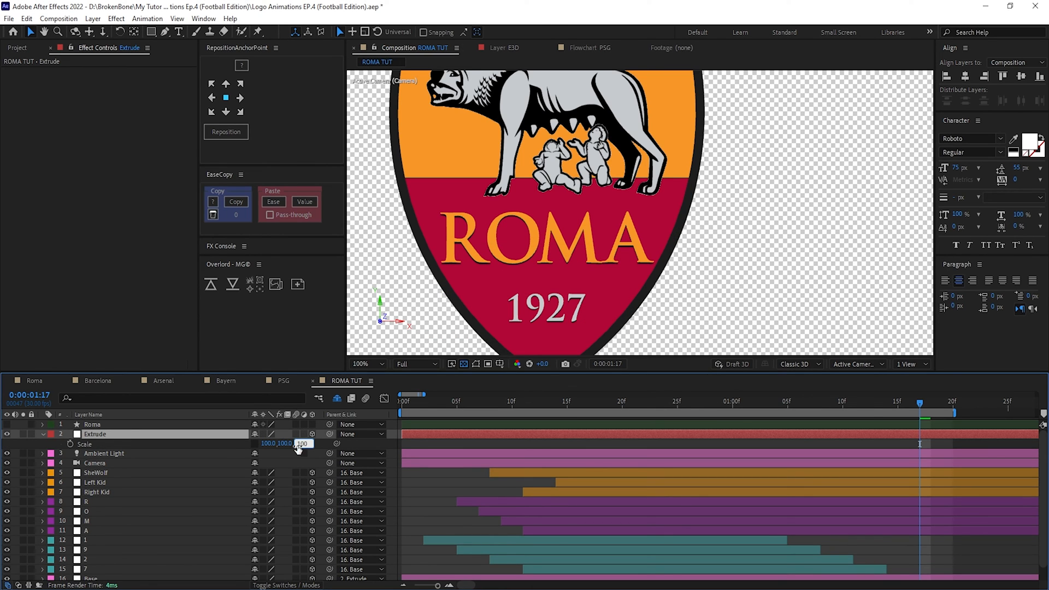
key("Return")
left_click(71, 444)
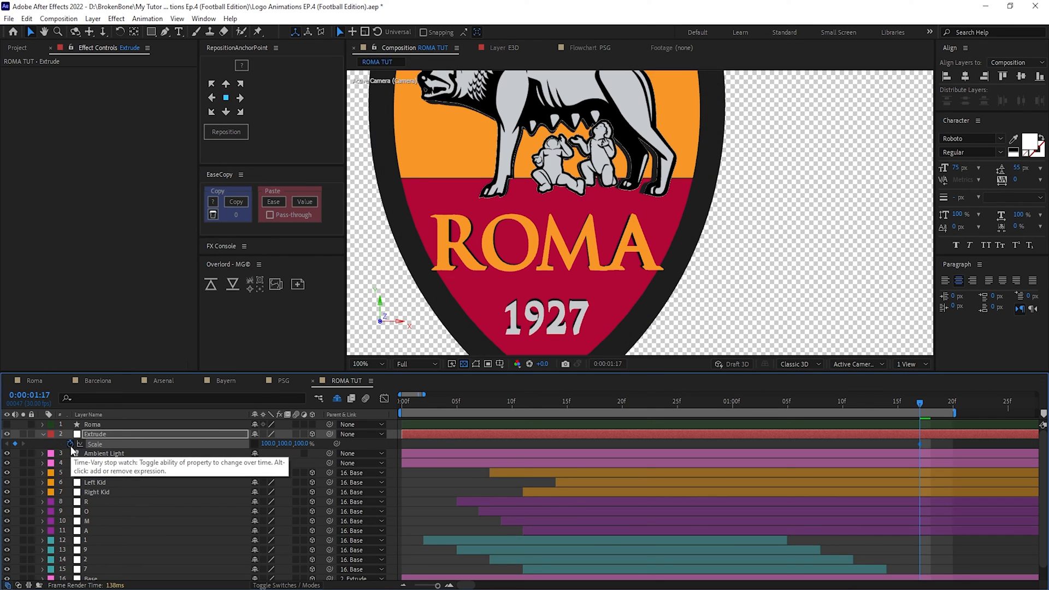
Move the Extrude null's Scale keyframe to 0:00:00:15 and set the preview resolution to Quarter.
left_click_drag(765, 401, 567, 414)
left_click(417, 364)
left_click(424, 431)
left_click_drag(921, 444, 567, 443)
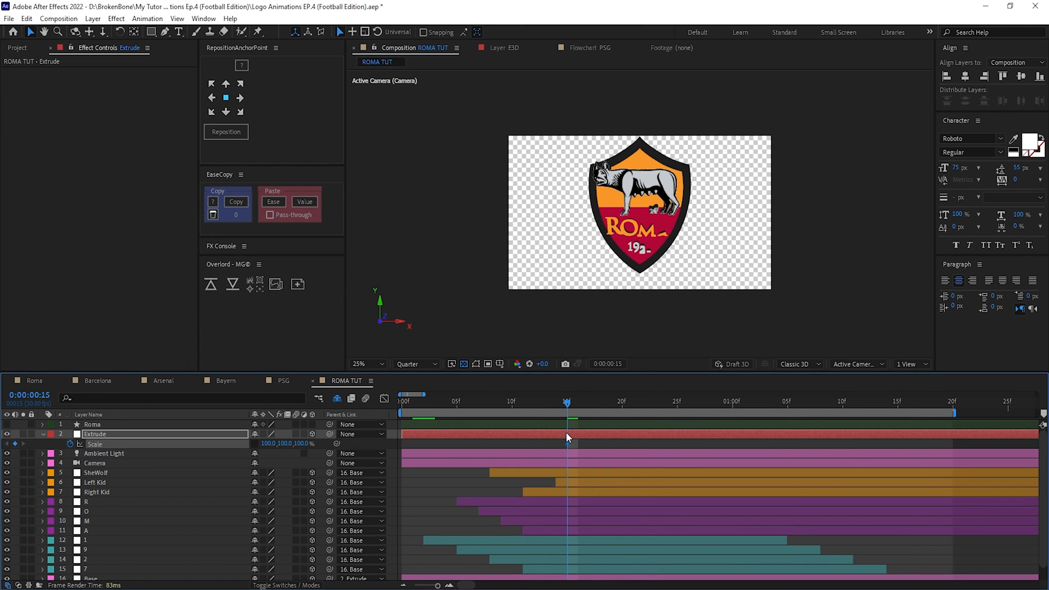
Set the Extrude null's Z scale to 1% at 0:00:02:00.
left_click_drag(619, 405, 899, 419)
left_click_drag(747, 459, 494, 458)
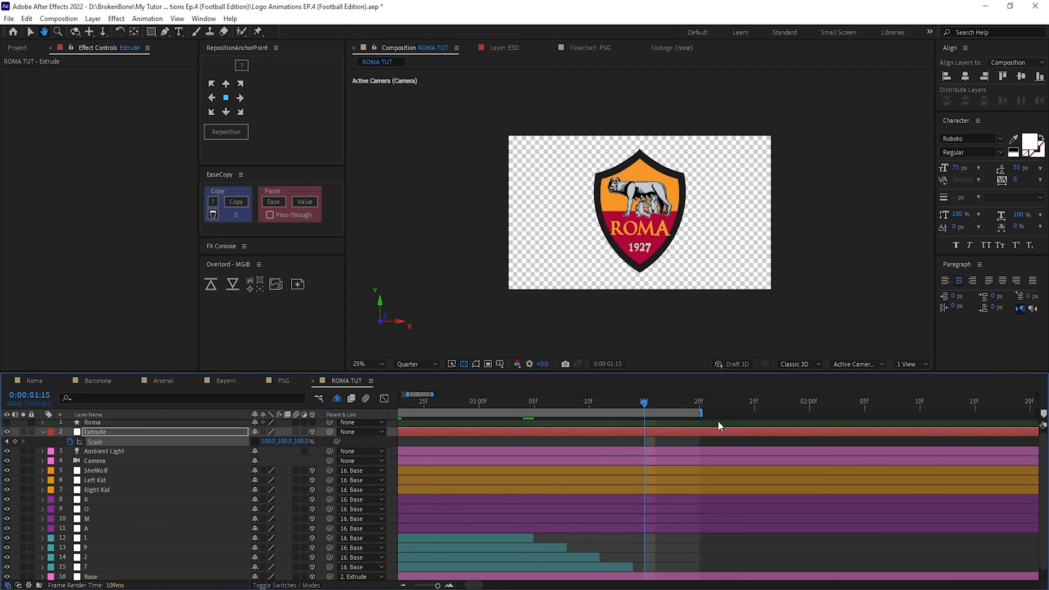
scroll(718, 421, "down", 3)
left_click(815, 411)
left_click_drag(815, 409, 738, 413)
left_click(301, 440)
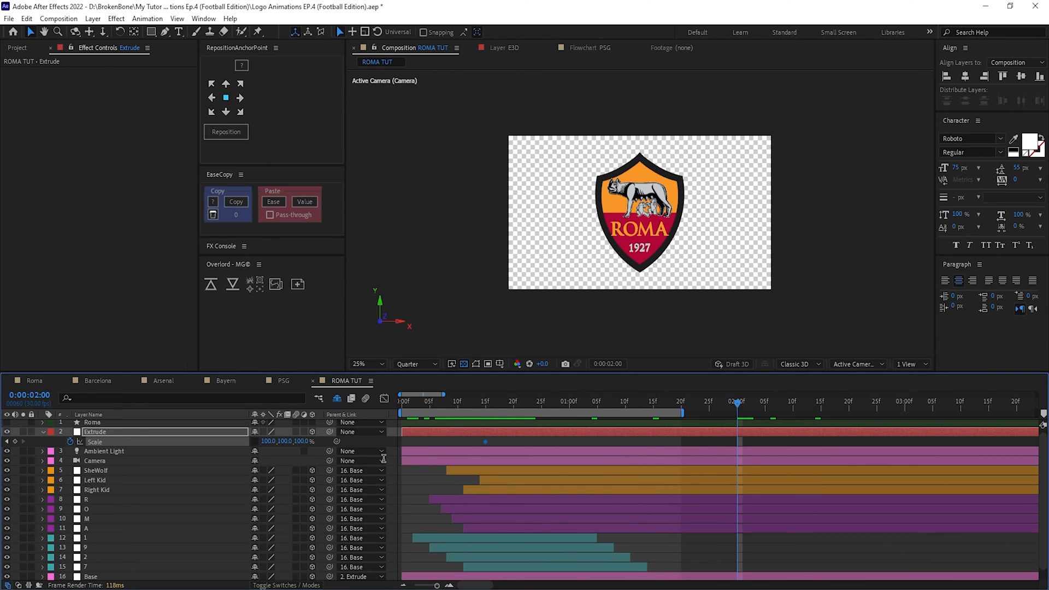
type("1")
key("Return")
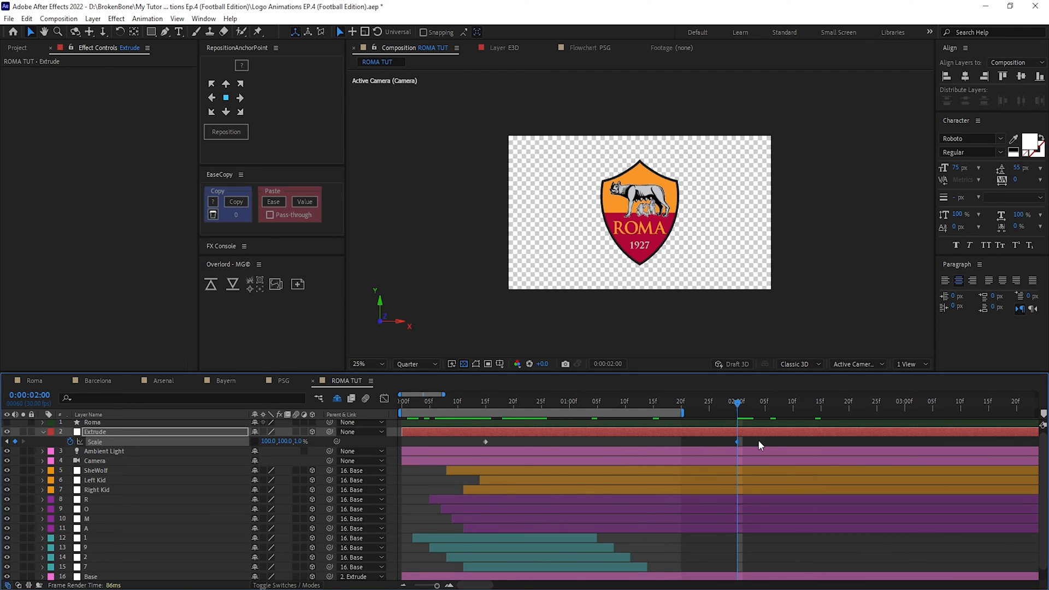
Easy-ease both Scale keyframes of the Extrude null and give the last one an incoming velocity influence of 75%.
left_click_drag(758, 440, 459, 449)
right_click(737, 442)
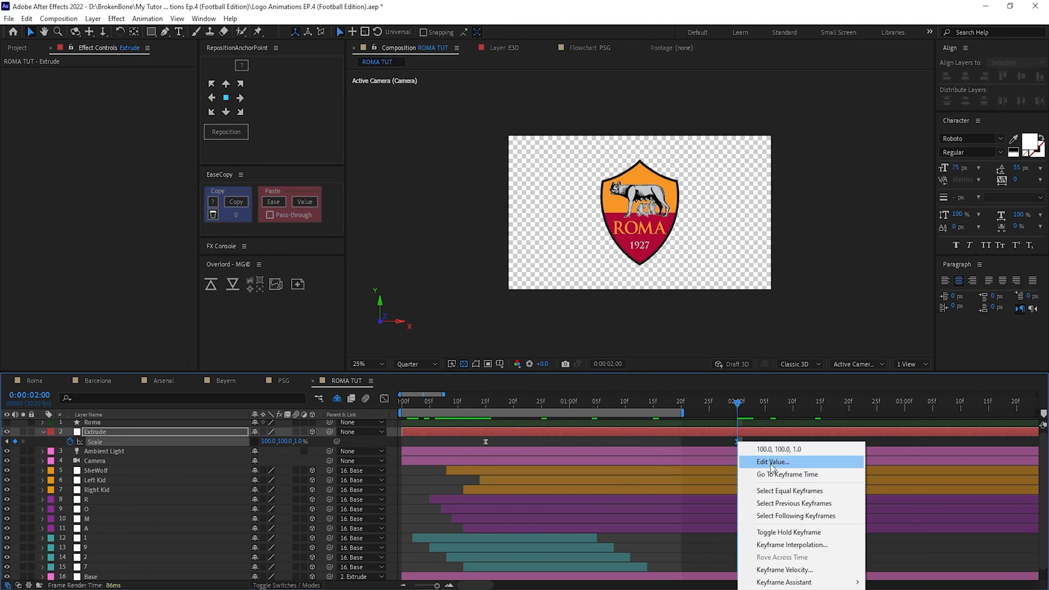
left_click(784, 569)
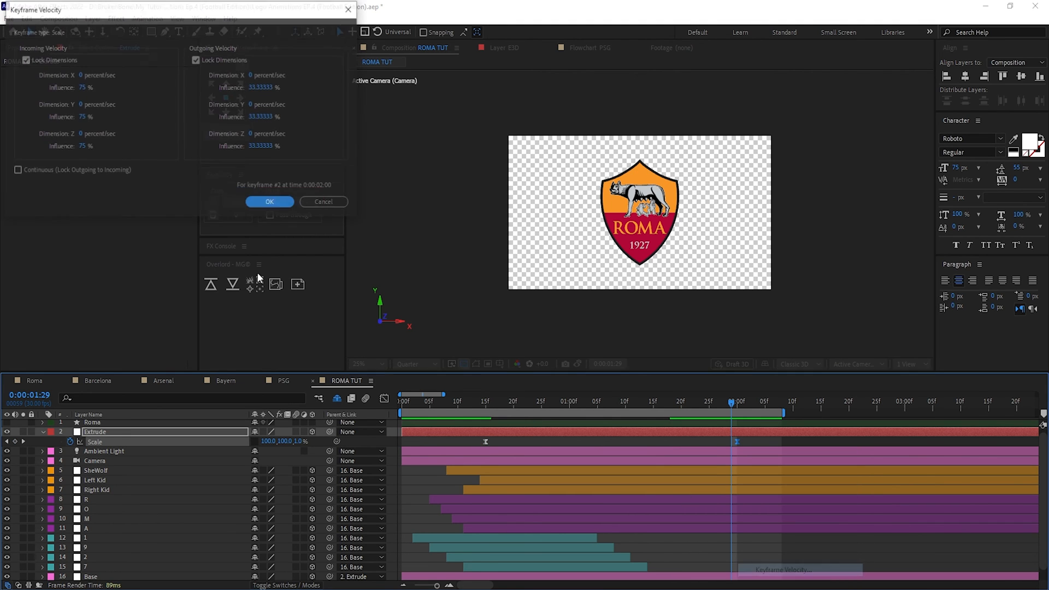
left_click(288, 205)
Move the Extrude null's last Scale keyframe to 0:00:01:20 and play the animation in a maximized composition view.
left_click(680, 402)
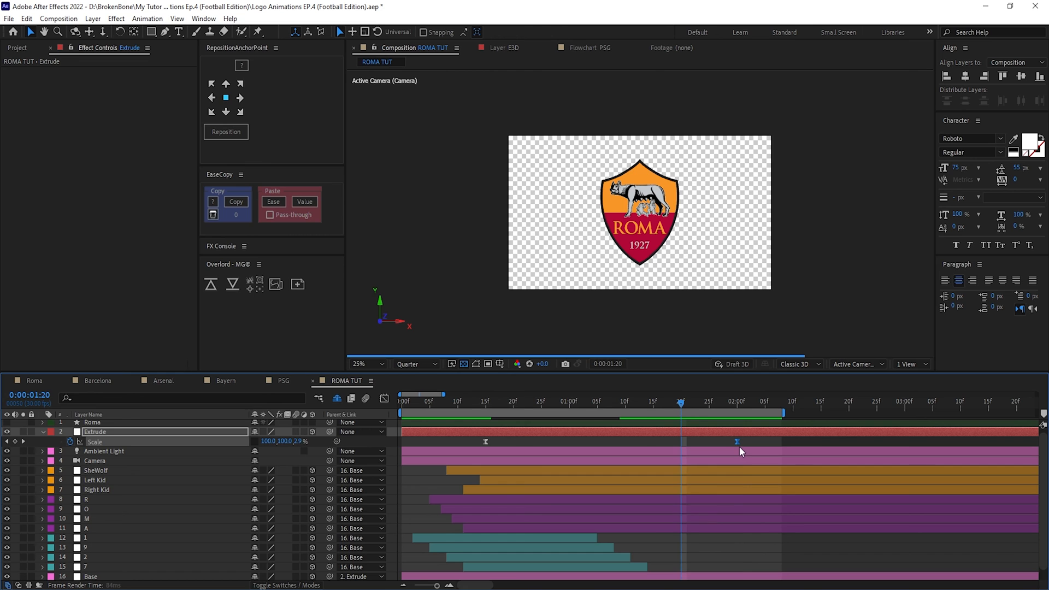
left_click_drag(737, 441, 681, 442)
key("grave")
key("space")
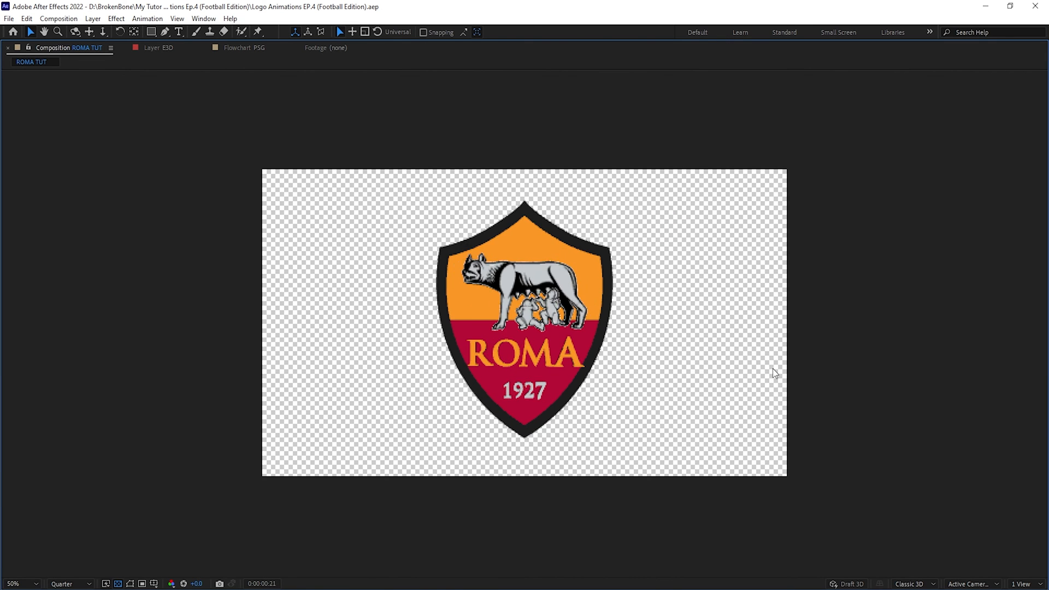
key("grave")
Go to 0:00:00:13, set the E3D layer's Render Mode to Preview and save the project.
left_click_drag(529, 404, 448, 407)
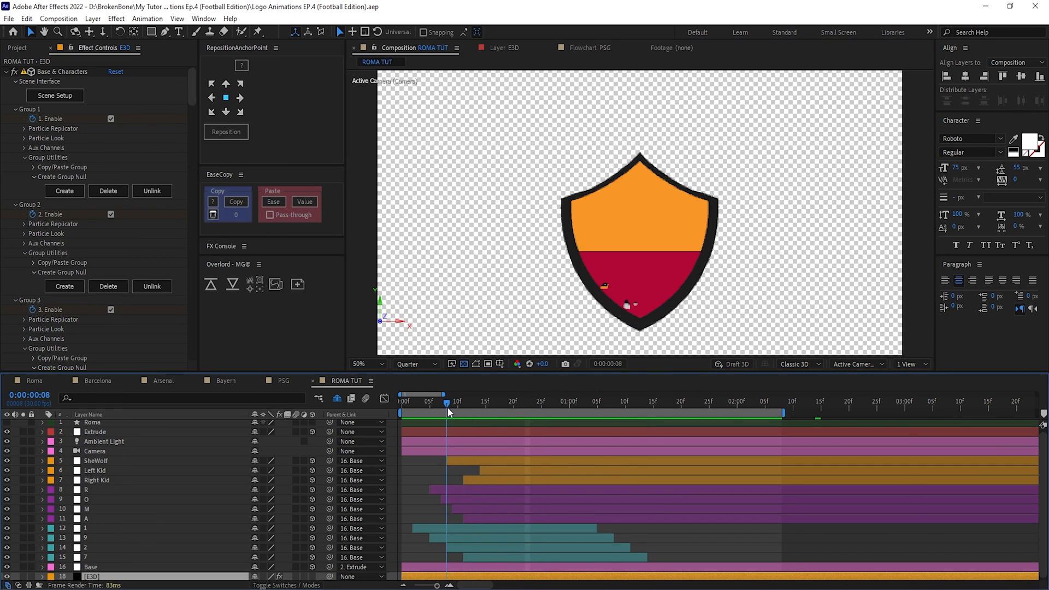
left_click_drag(631, 428, 462, 425)
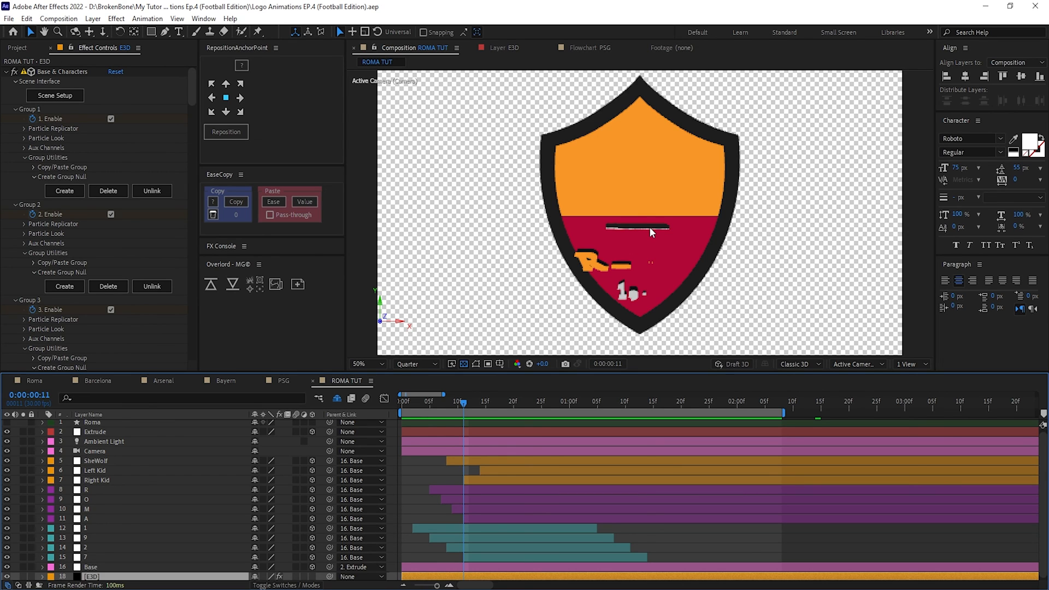
mouse_move(468, 411)
left_mouse_down()
mouse_move(456, 414)
mouse_move(474, 414)
left_mouse_up()
scroll(188, 328, "down", 15)
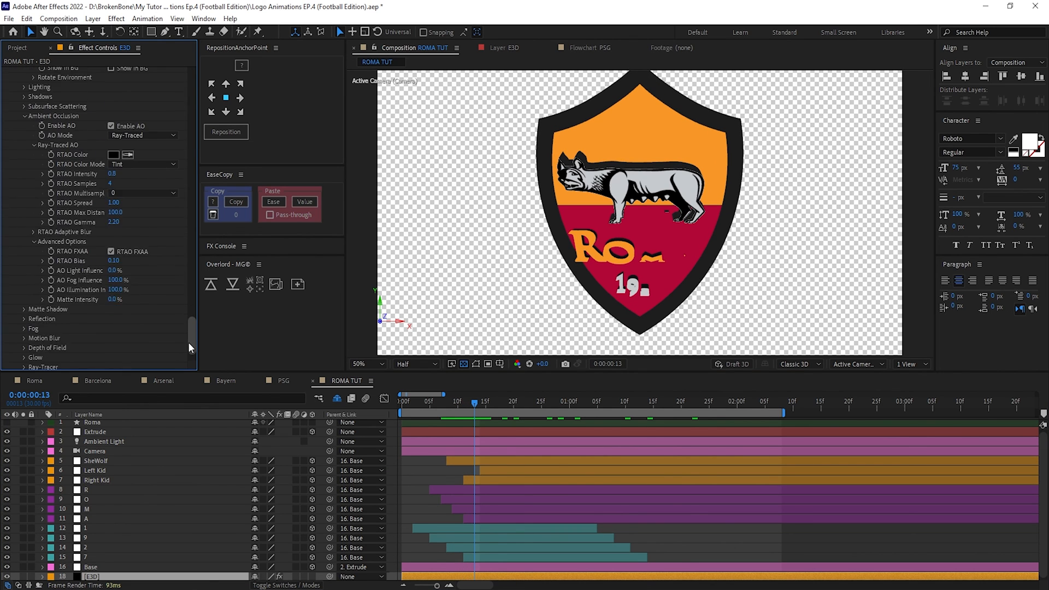
scroll(194, 344, "down", 4)
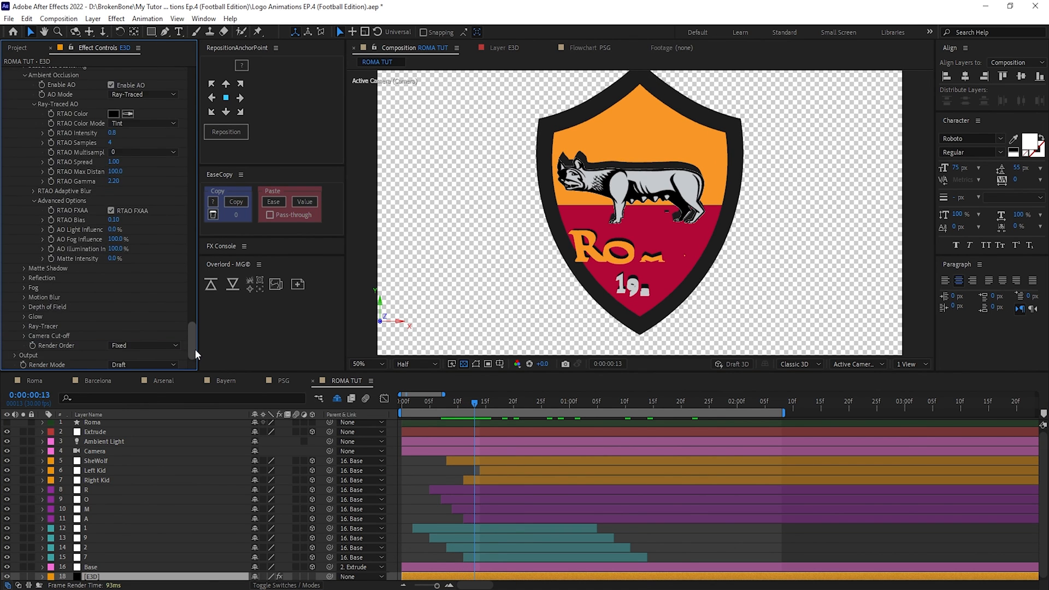
left_click(146, 365)
left_click(131, 388)
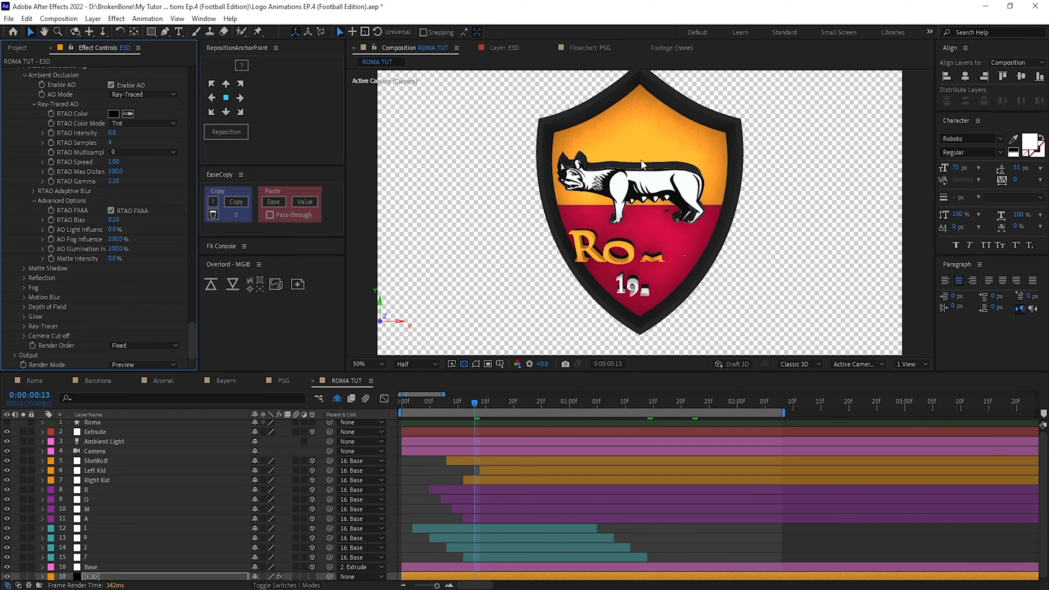
key("ctrl+s")
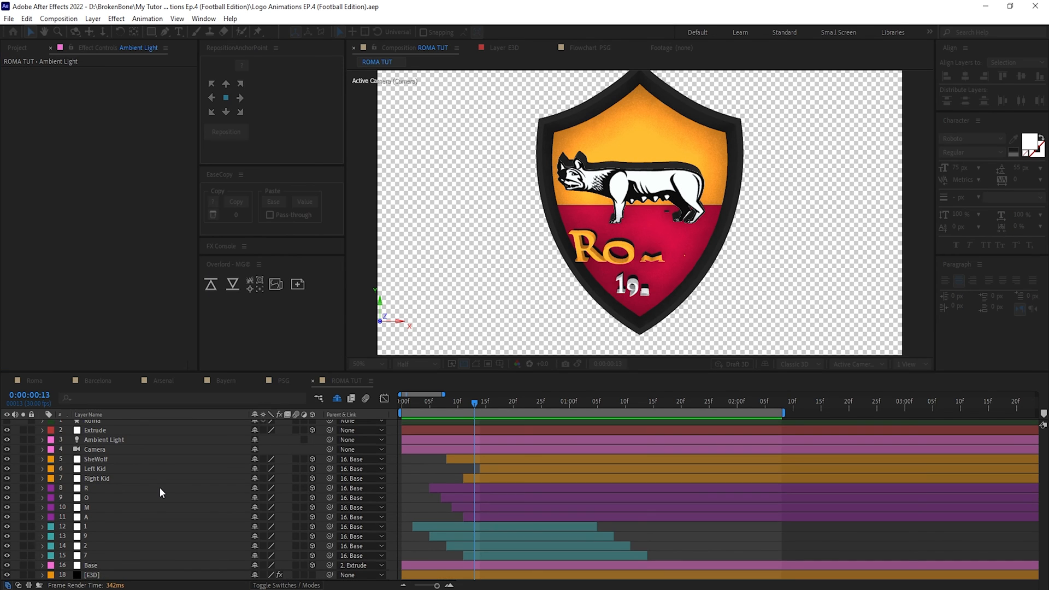
Keyframe the Ambient Light's Intensity at 0:00:00:13 and set it to 100% at 0:00:02:00.
left_click(104, 439)
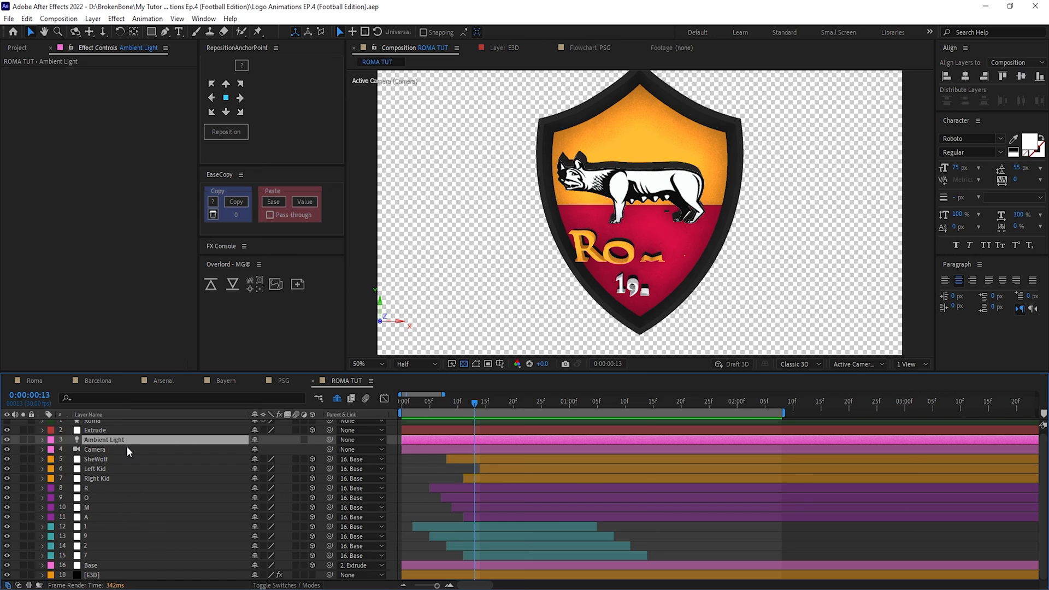
key("ctrl+grave")
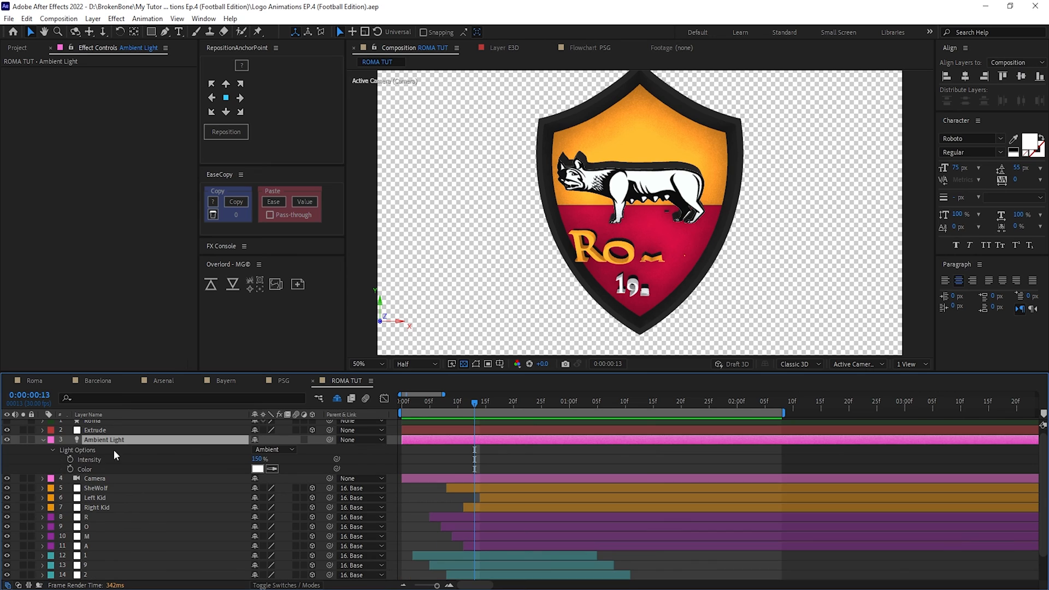
left_click(70, 460)
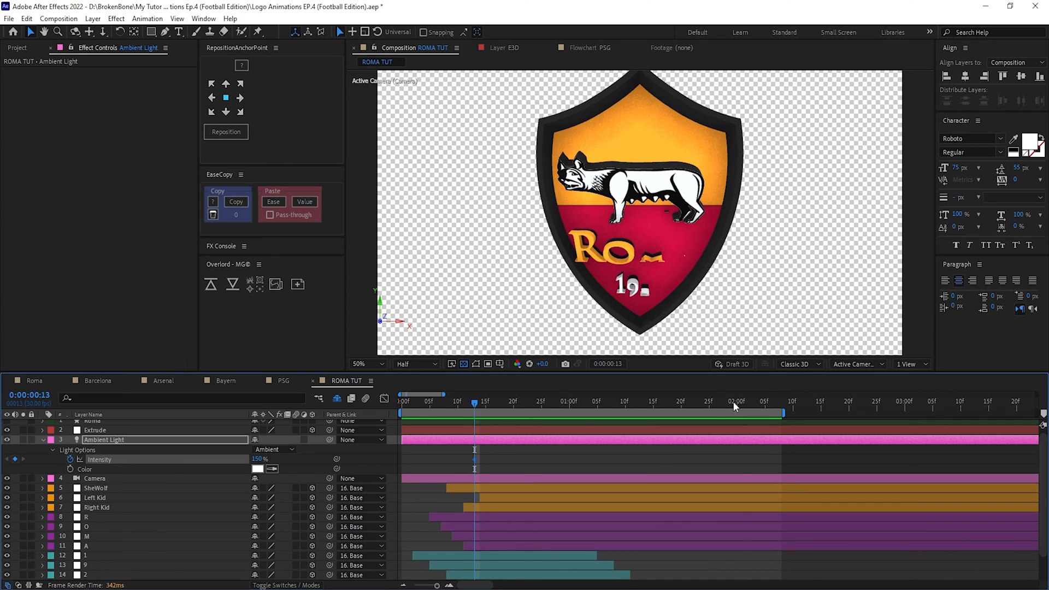
left_click_drag(733, 401, 737, 406)
left_click(258, 459)
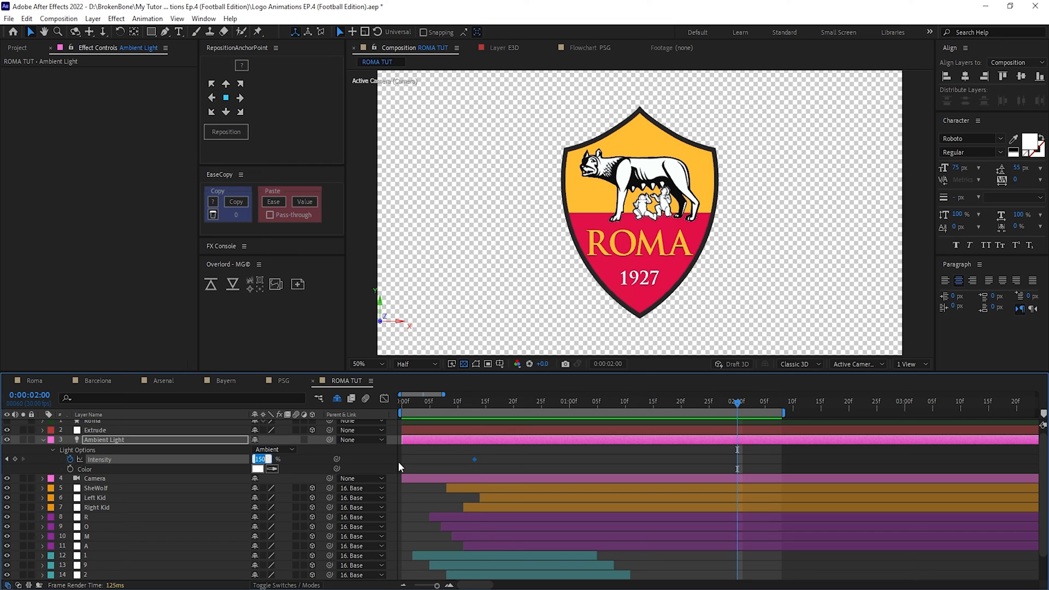
left_click(615, 458)
left_click(612, 479)
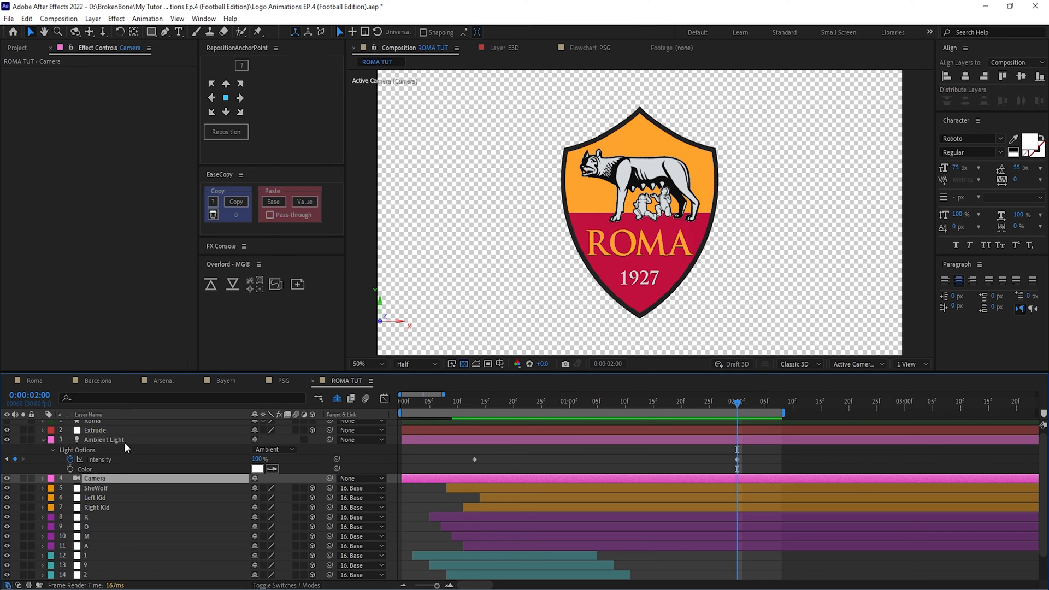
Align the Ambient Light's Intensity keyframes with the Extrude null's Scale keyframes at 0:00:00:15 and 0:00:01:20, and easy-ease them.
left_click(94, 430)
key("u")
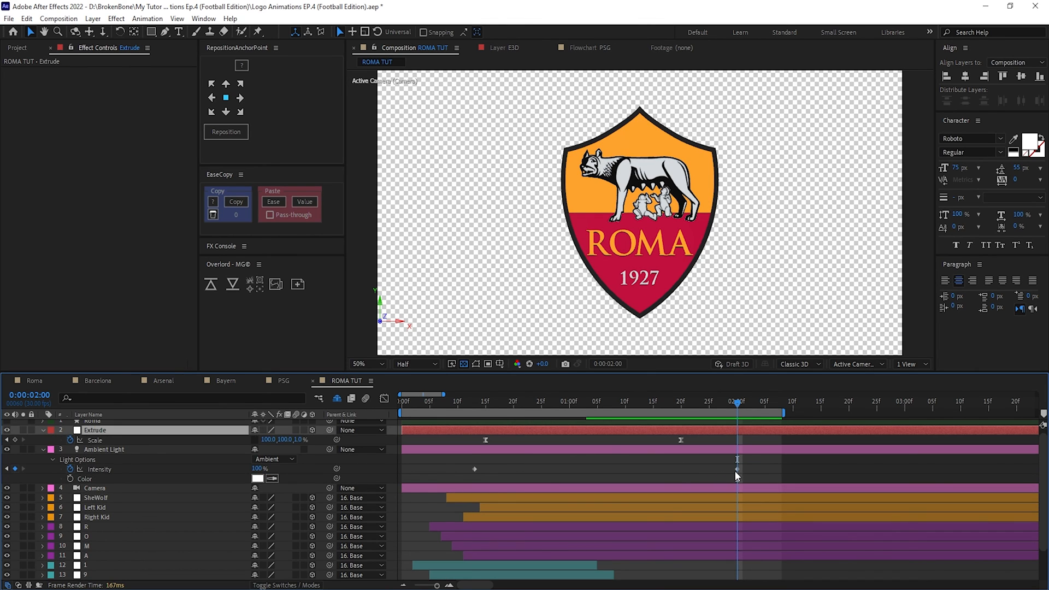
left_click_drag(737, 470, 681, 468)
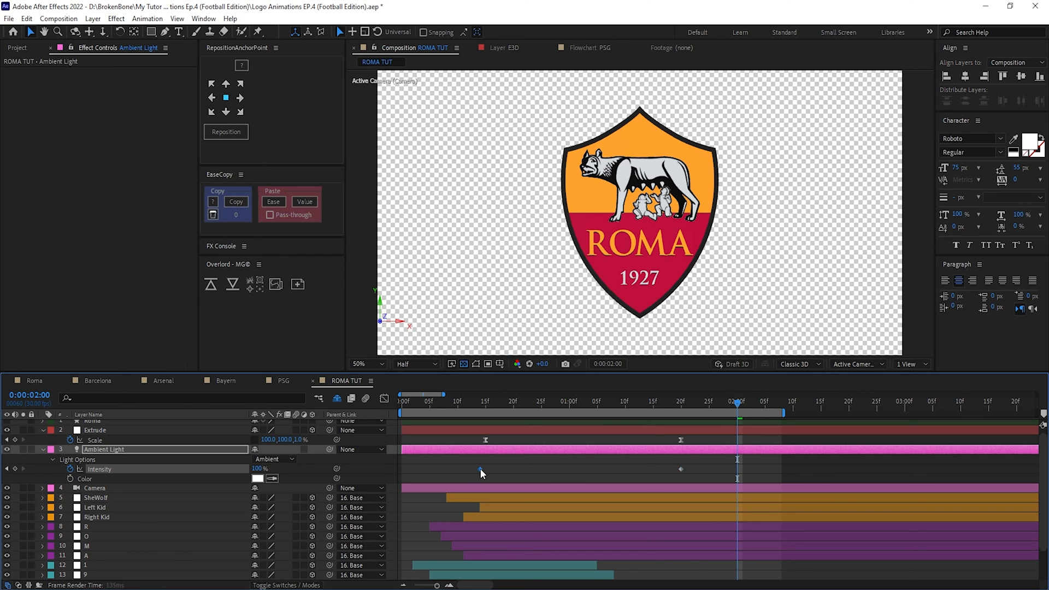
key("F9")
left_click(680, 467)
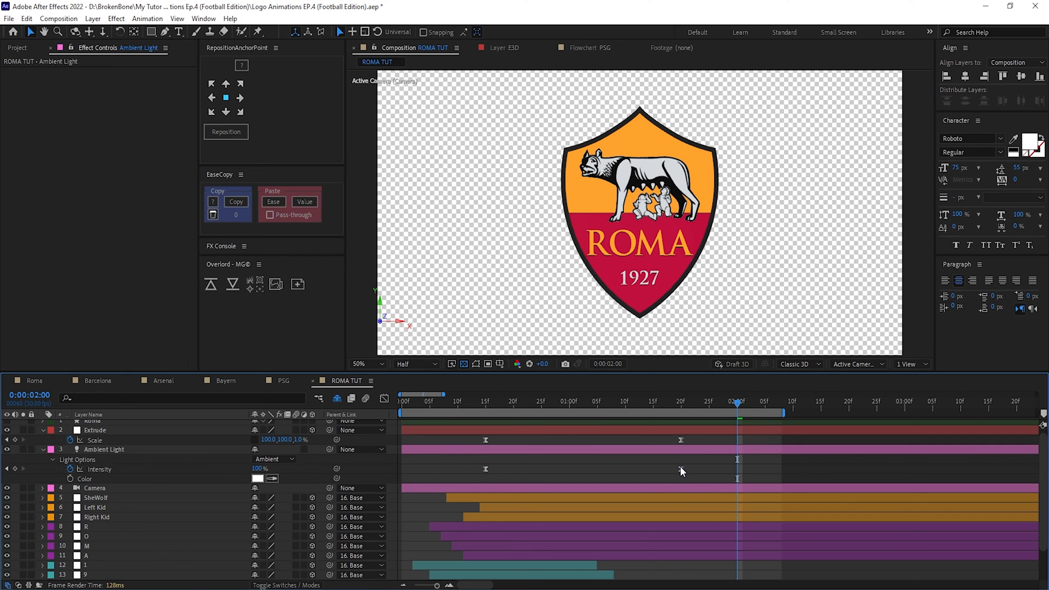
Set the incoming velocity influence of the last Intensity keyframe to 75% and preview the animation.
left_click(681, 469)
key("ctrl+shift+k")
type("75")
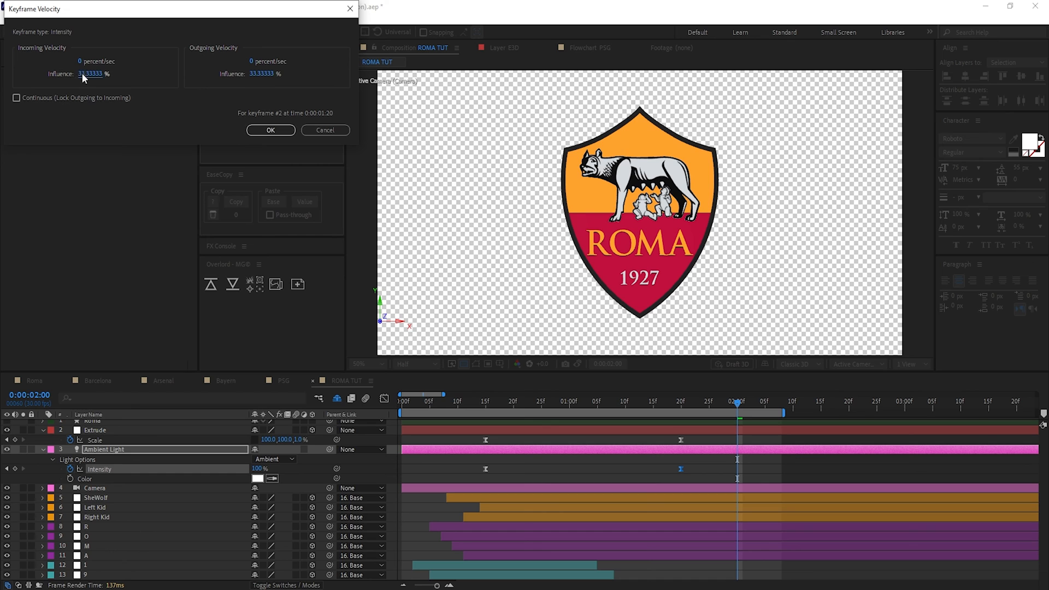
left_click(270, 130)
key("space")
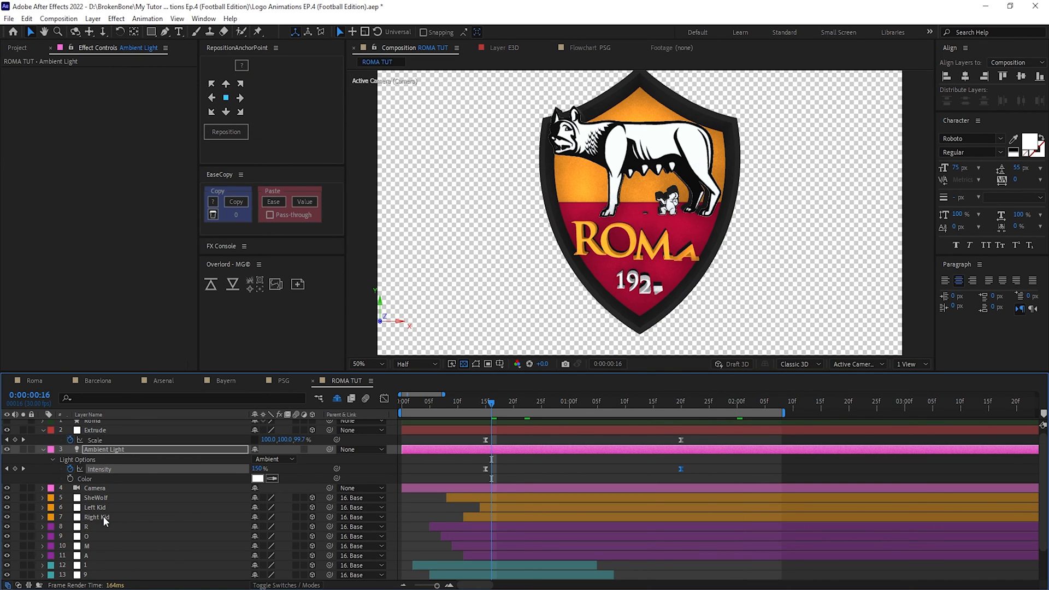
Inspect the extruded wolf and ROMA letters up close, and set the E3D layer's Render Mode to Full Render.
scroll(106, 522, "down", 2)
left_click(91, 574)
right_click(92, 575)
left_click(92, 579)
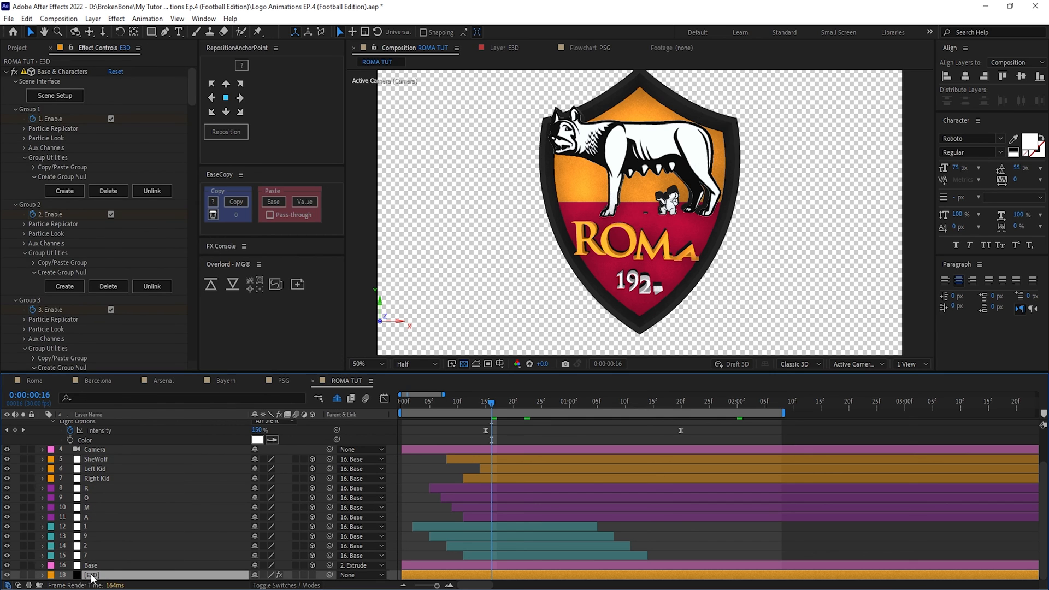
scroll(666, 159, "up", 2)
left_click_drag(666, 158, 667, 224)
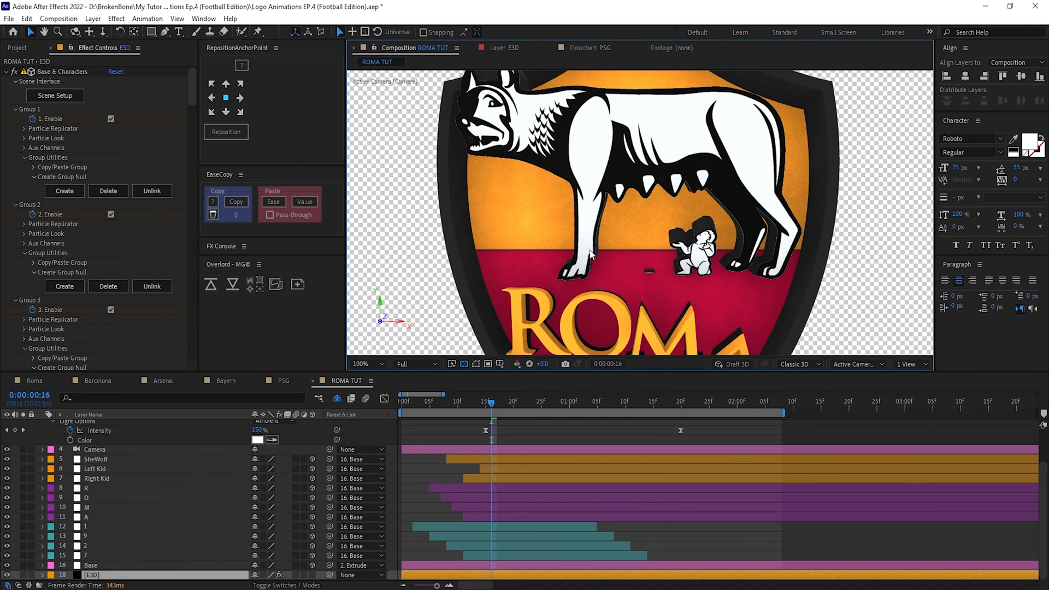
scroll(590, 253, "up", 2)
scroll(601, 202, "down", 6)
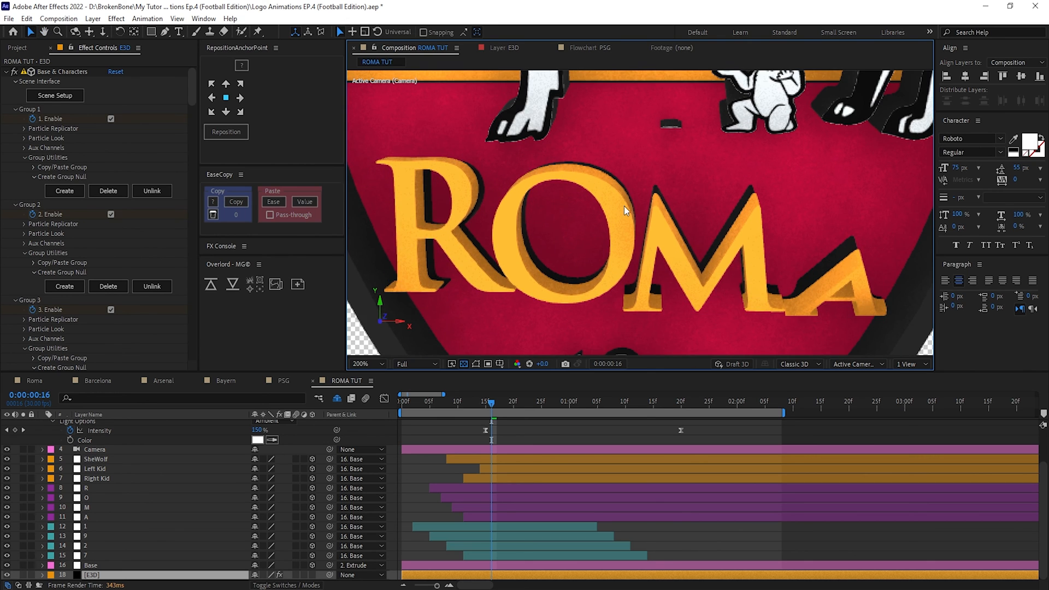
scroll(575, 195, "down", 1)
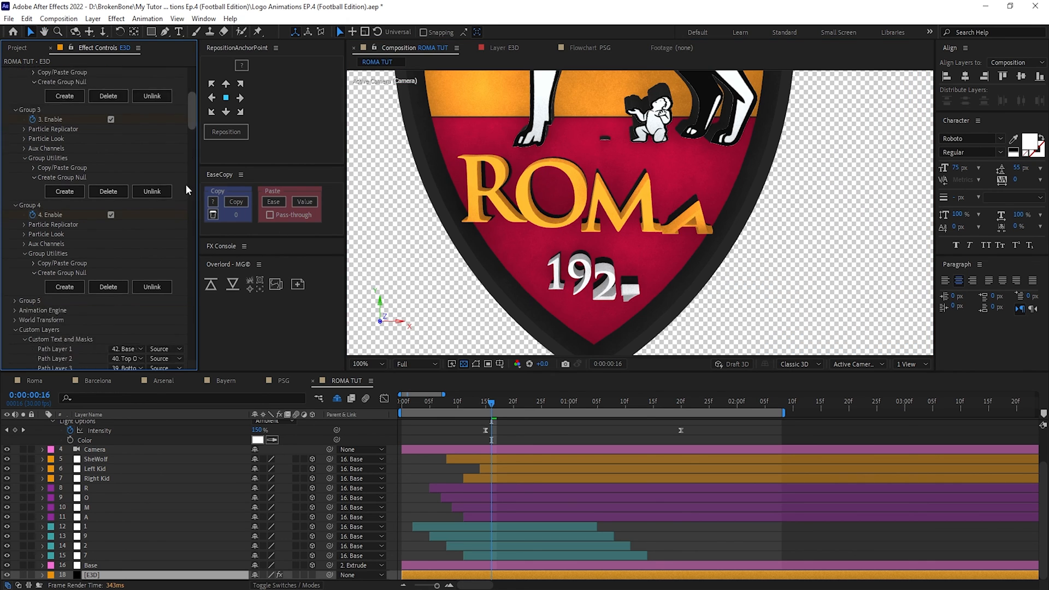
left_click_drag(186, 185, 186, 350)
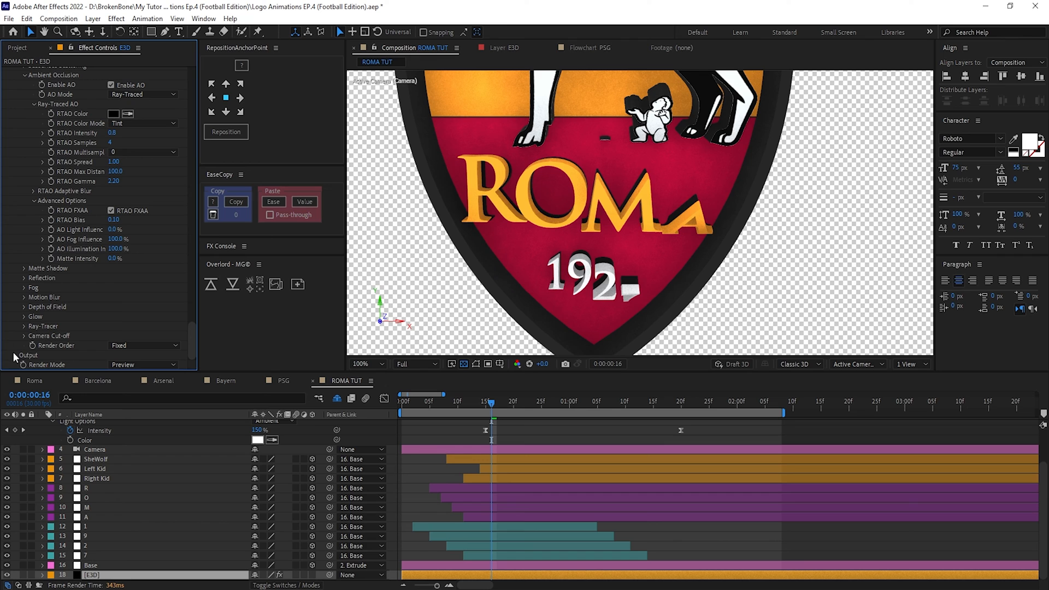
left_click(139, 364)
left_click(143, 378)
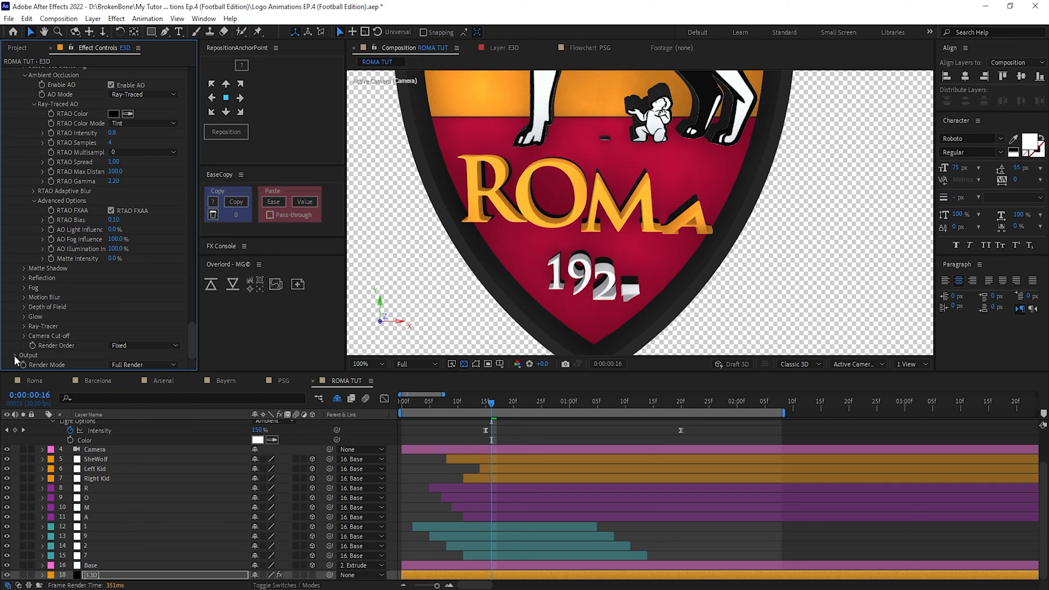
Set the E3D effect's output Multisampling to 16 and Supersampling to 4.
left_click(15, 356)
scroll(55, 300, "down", 5)
left_click(127, 221)
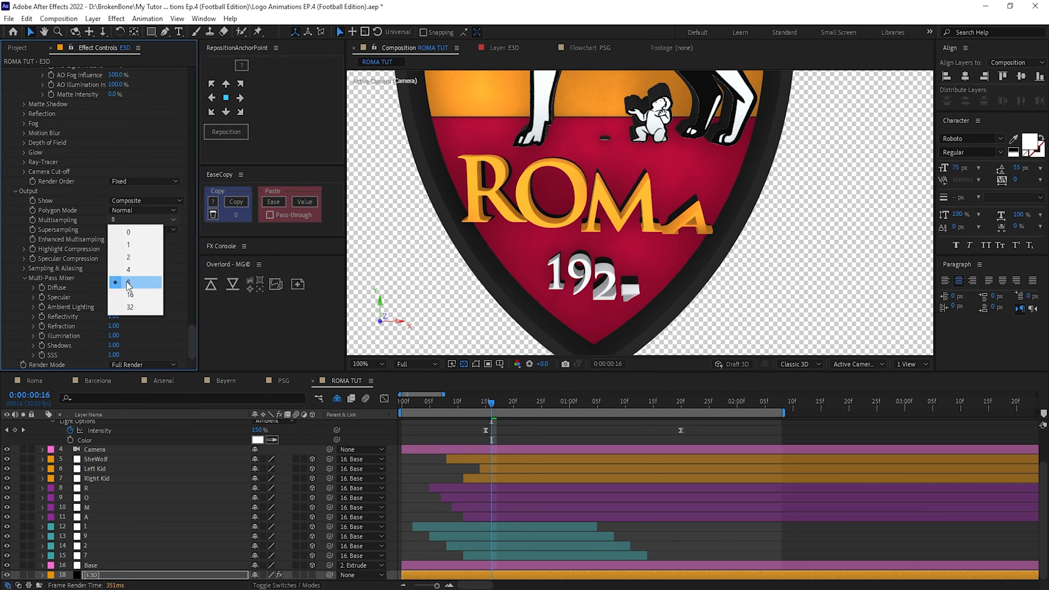
left_click(130, 294)
left_click(133, 227)
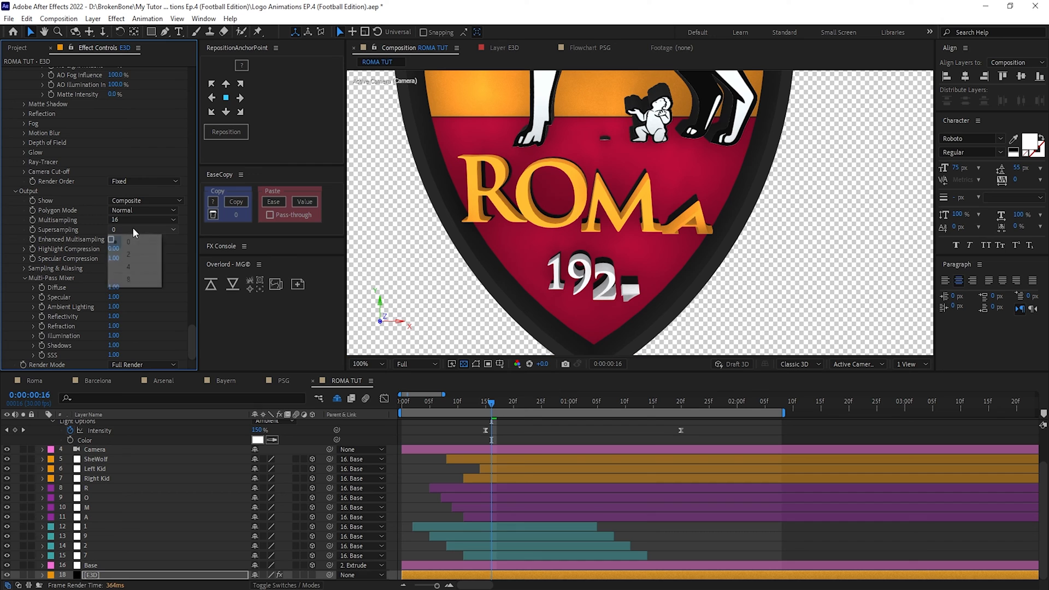
left_click(130, 264)
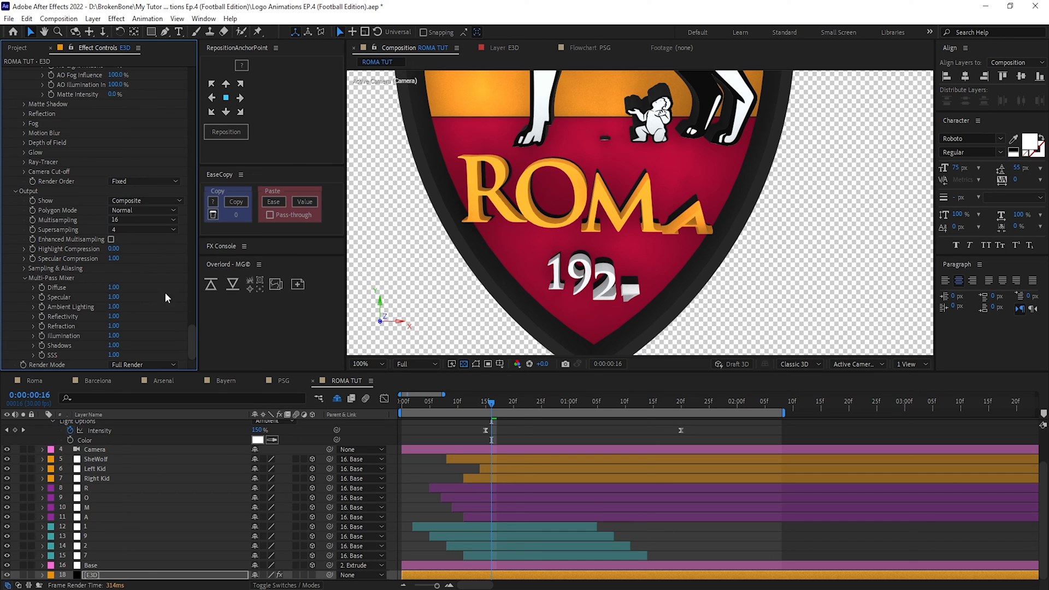
Set the E3D effect's ray-traced ambient occlusion to 8 RTAO Samples and RTAO Multisampling 2.
scroll(189, 306, "up", 3)
scroll(190, 300, "up", 5)
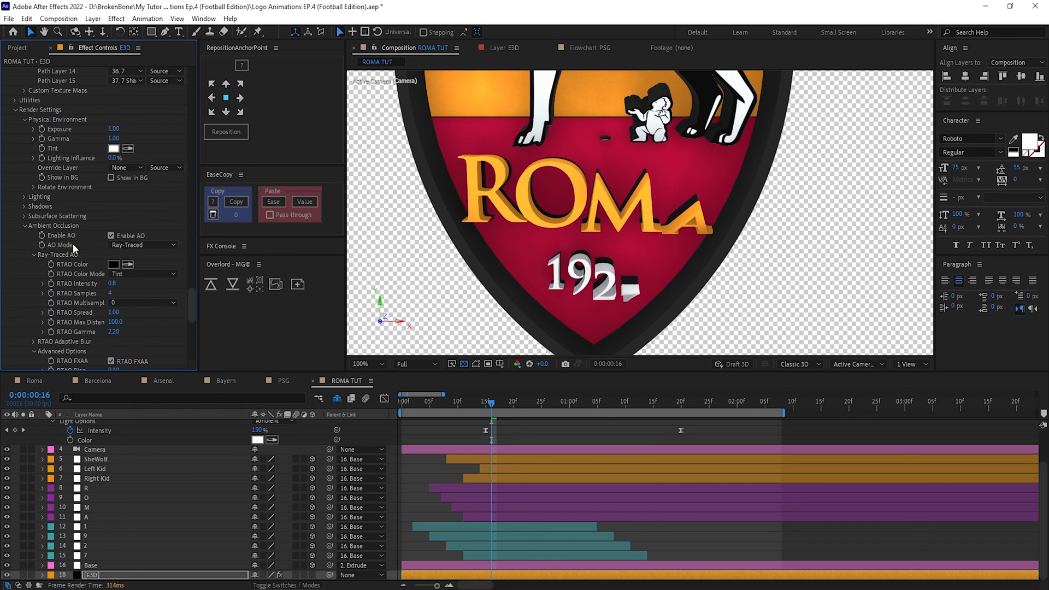
left_click(111, 293)
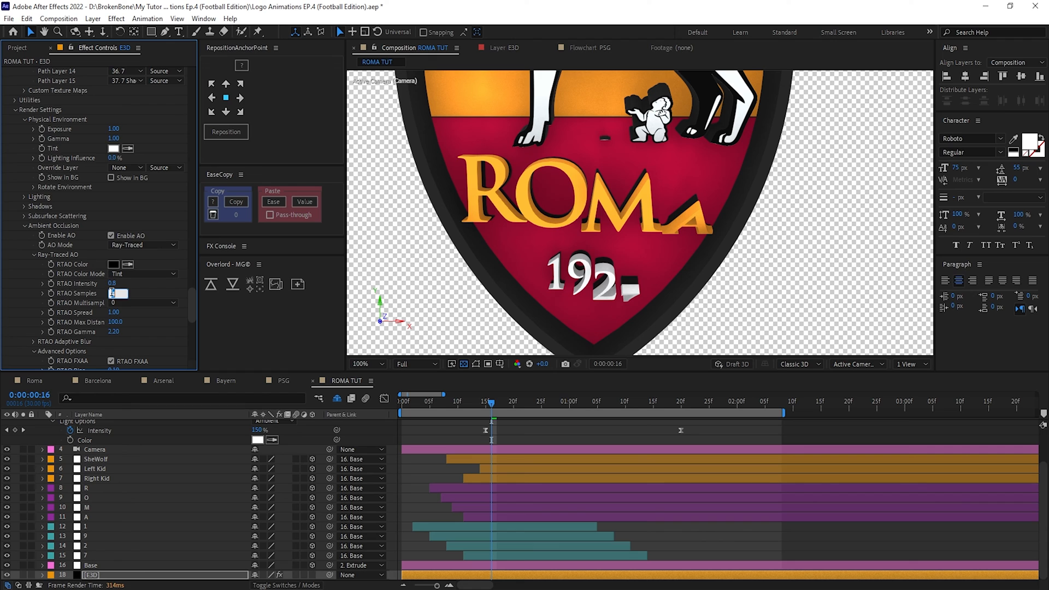
left_click(139, 302)
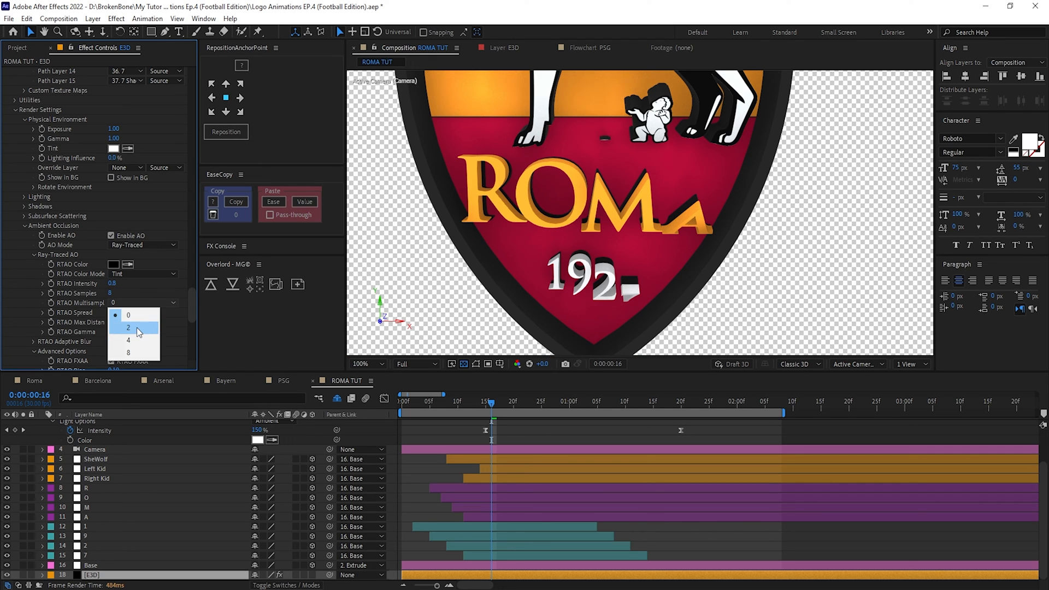
left_click(128, 327)
Inspect the shading around the wolf and ROMA letters up close, and review the animation in an enlarged composition view.
left_click_drag(612, 129, 614, 281)
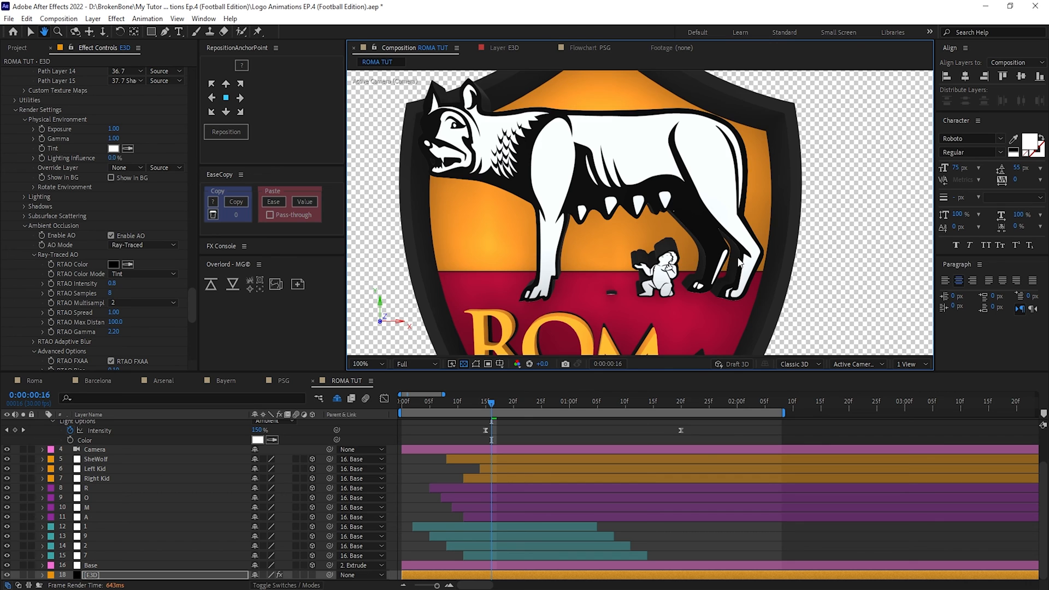
scroll(738, 263, "up", 1)
left_click_drag(662, 242, 628, 179)
scroll(653, 270, "down", 1)
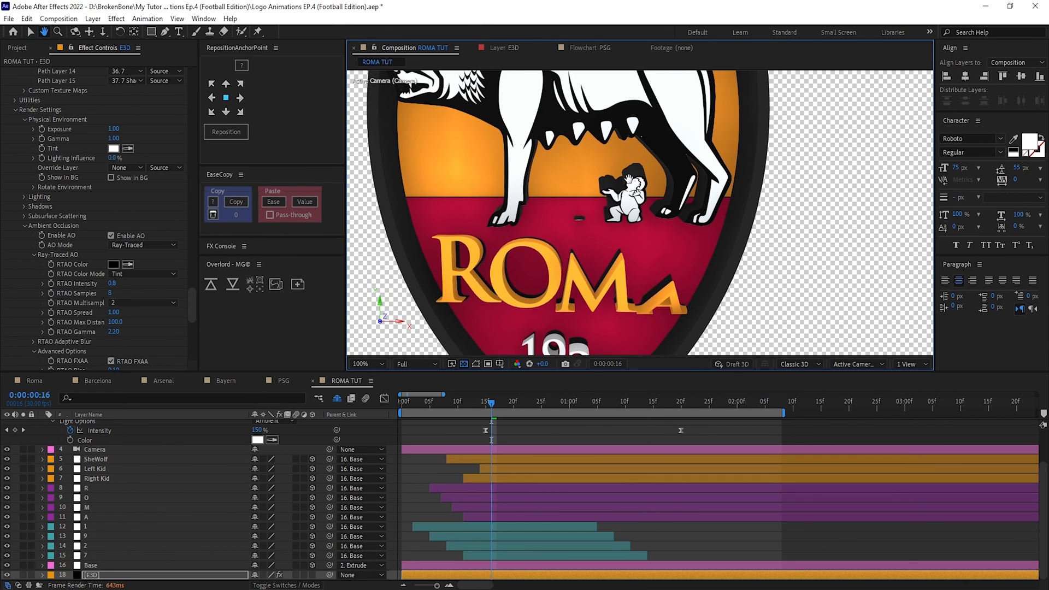
key("v")
left_click_drag(465, 170, 566, 241)
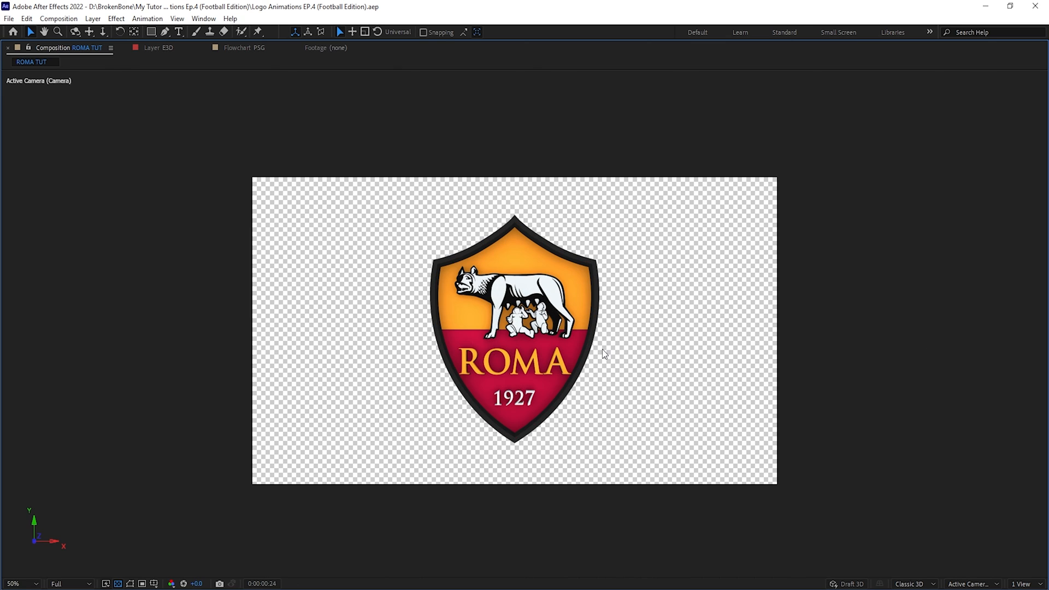
key("grave")
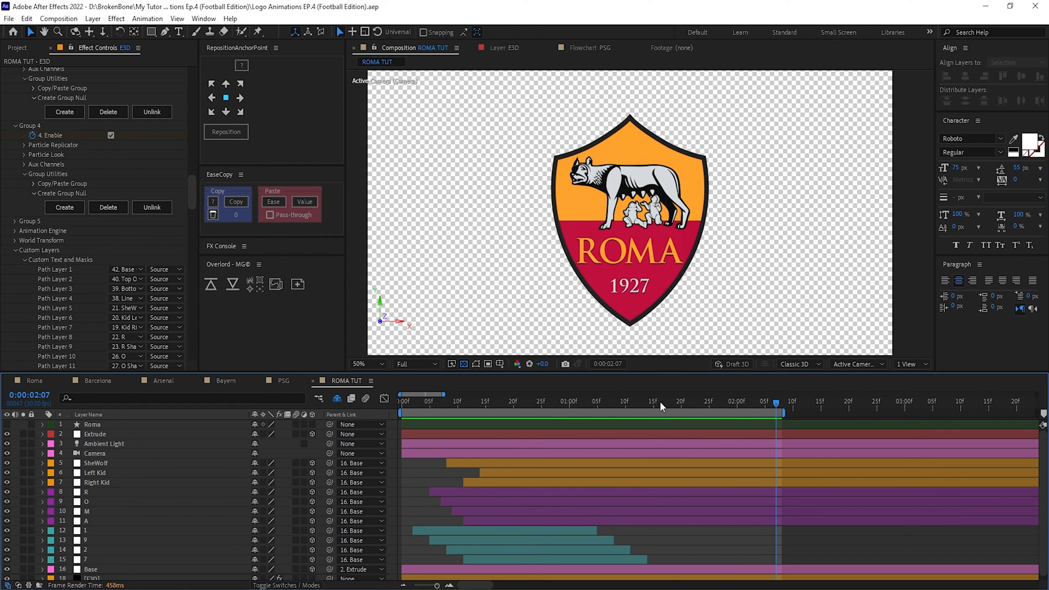
Compare the flattened logo at 0:00:02:07 with ambient occlusion off and on, leaving Enable AO checked.
left_click_drag(190, 211, 198, 313)
key("period")
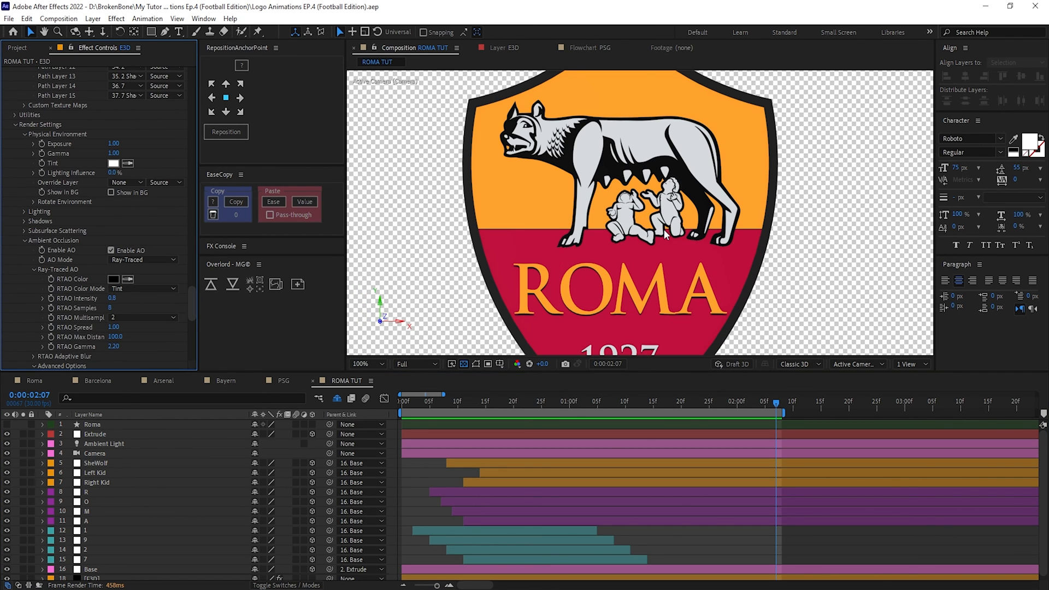
left_click(112, 249)
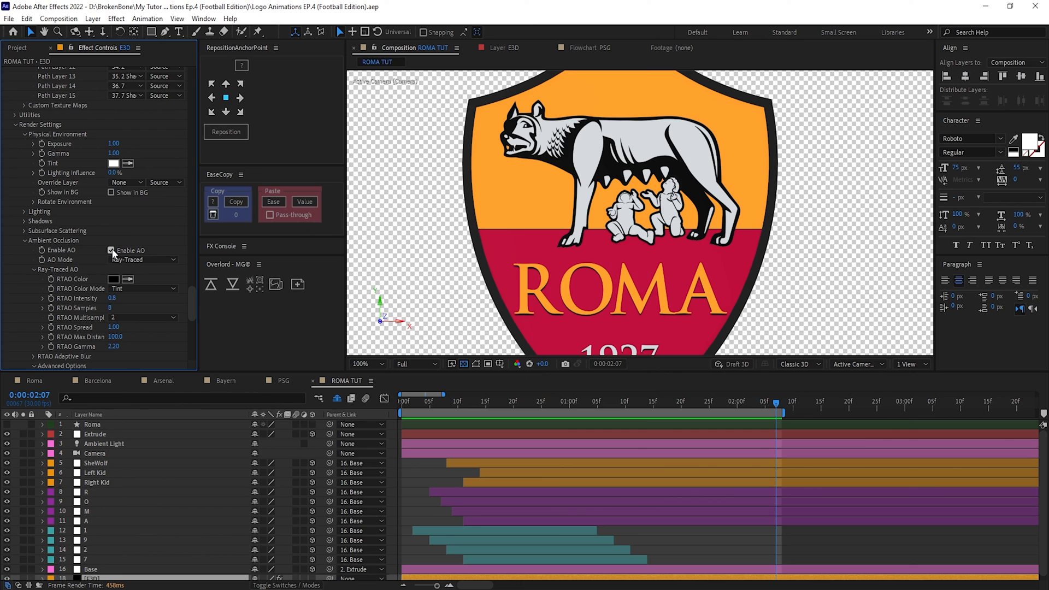
left_click(112, 250)
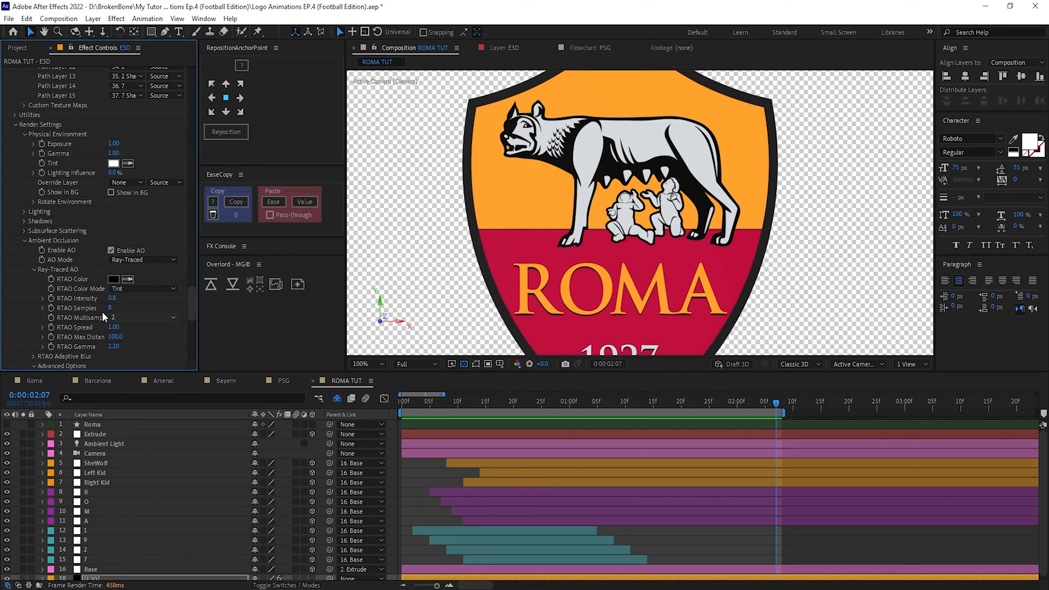
Keyframe the E3D effect's RTAO Intensity at 0.8 at 0:00:01:00 and 0 at 0:00:02:09, and reveal the layer's keyframes.
left_click(51, 299)
left_click(530, 406)
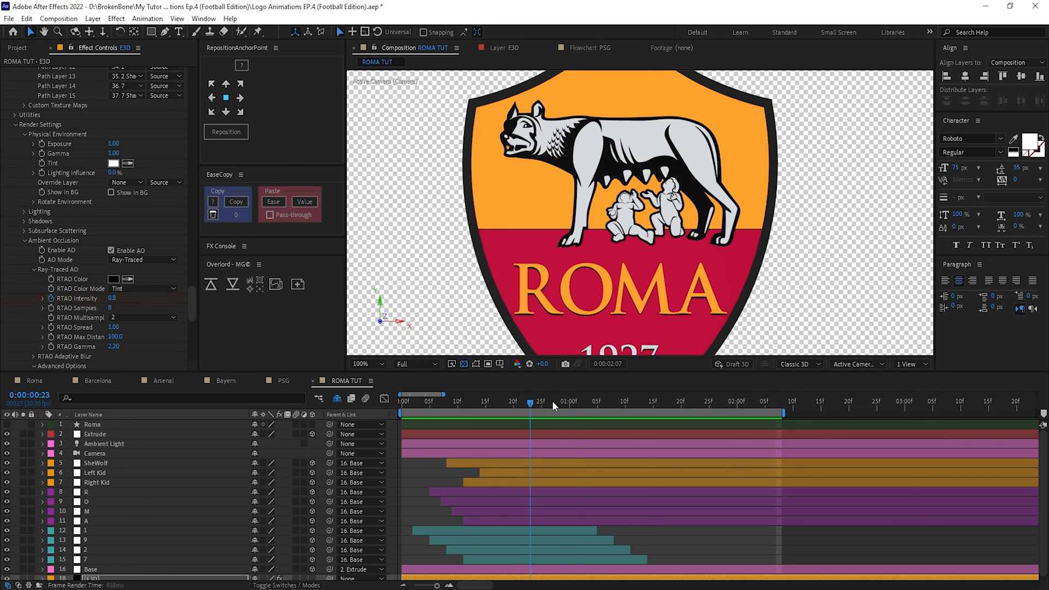
left_click(570, 405)
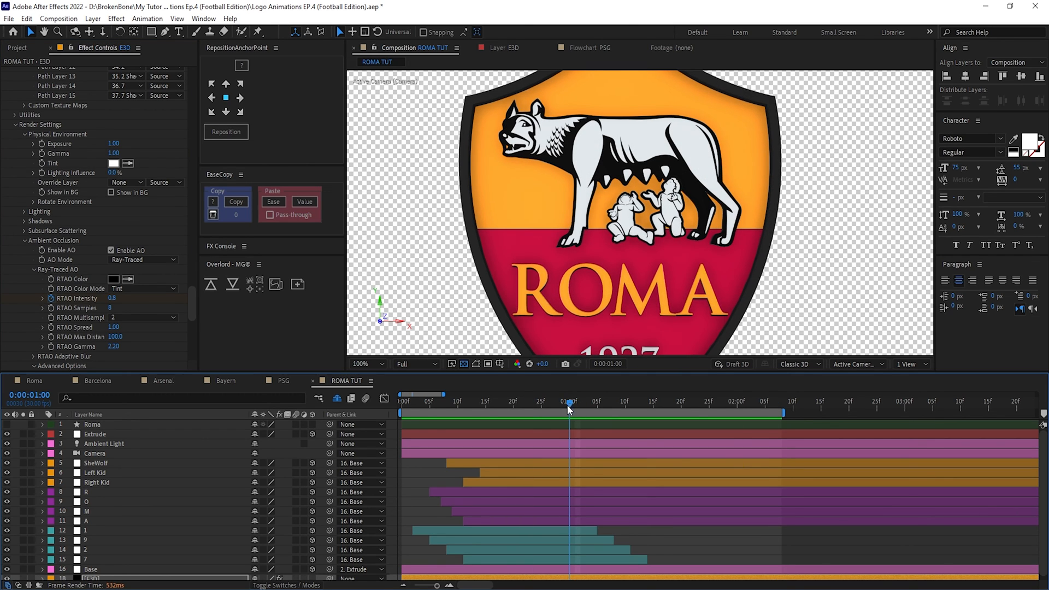
left_click(53, 302)
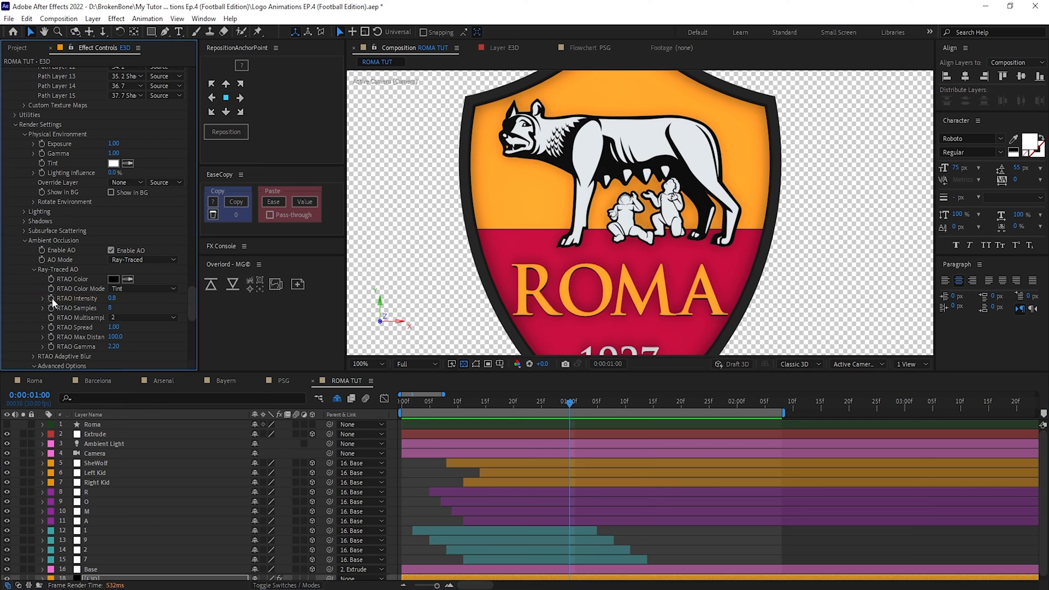
left_click(787, 406)
left_click(112, 298)
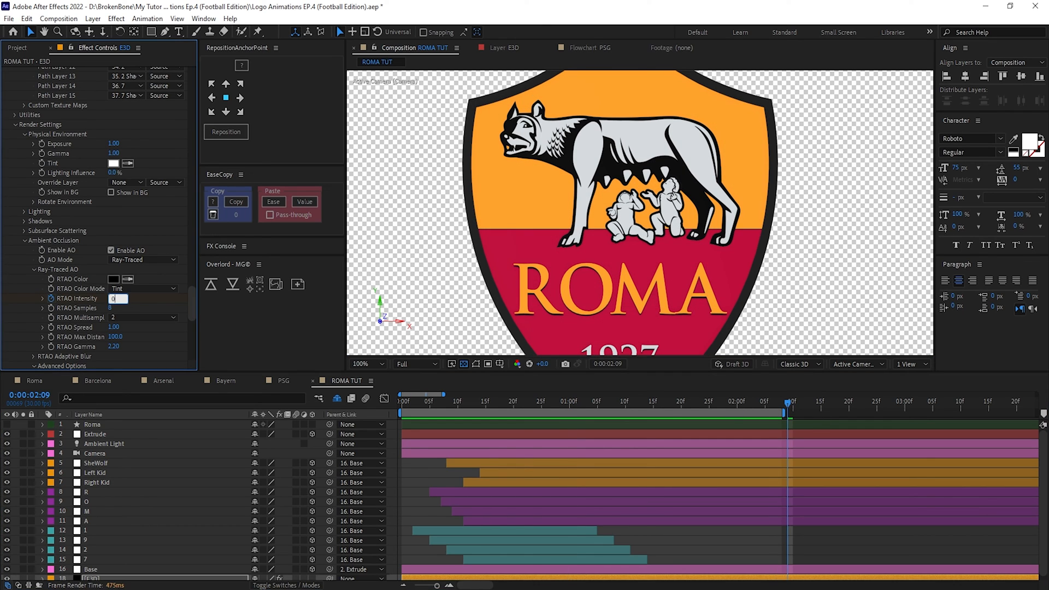
type("0")
key("Return")
key("u")
Enable motion blur on the E3D layer and examine the blurred kid figures up close at 0:00:00:16.
left_click(557, 582)
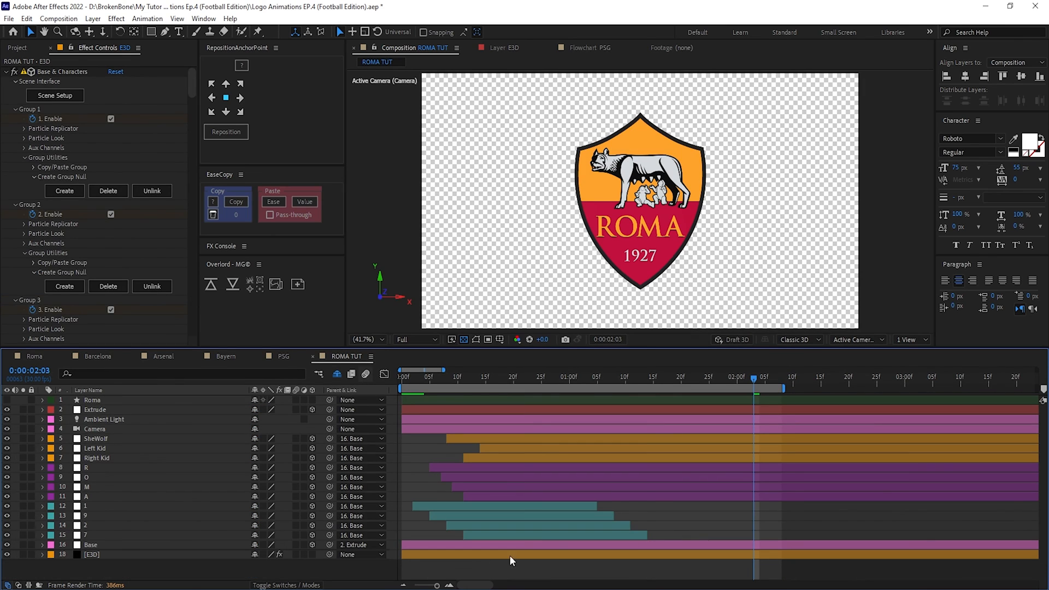
left_click(766, 525)
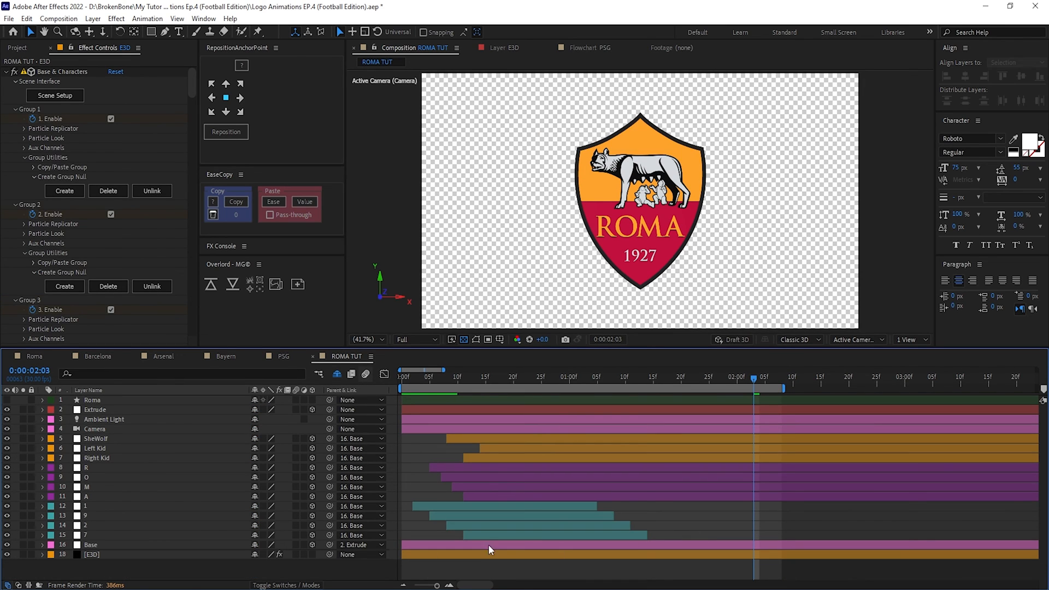
left_click(296, 554)
left_click(492, 378)
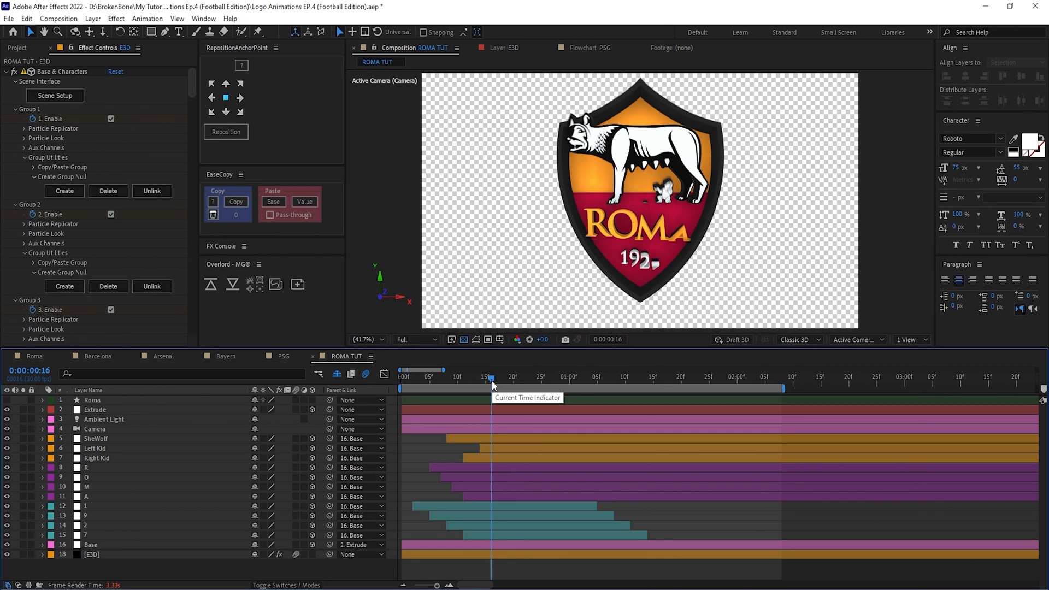
scroll(658, 227, "up", 1)
scroll(658, 226, "up", 2)
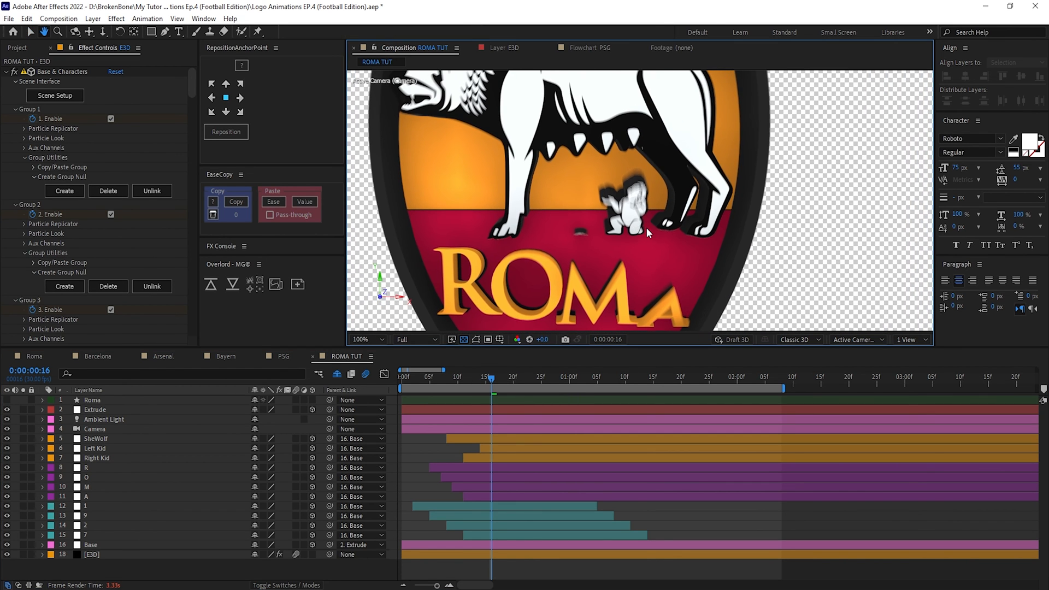
scroll(628, 208, "up", 2)
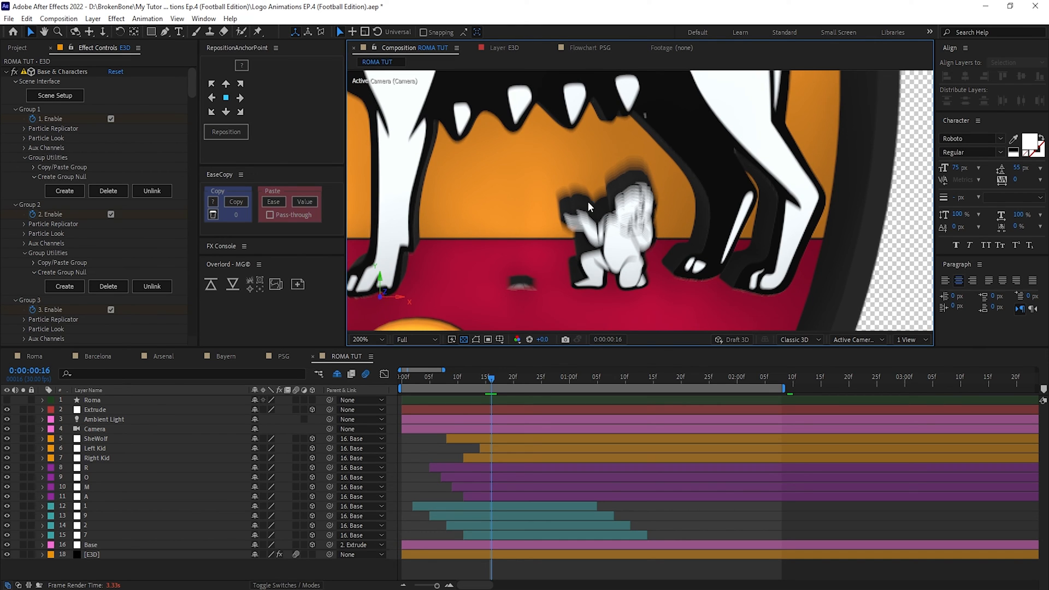
Set the E3D effect's Motion Blur Samples to 18.
left_click_drag(189, 101, 191, 324)
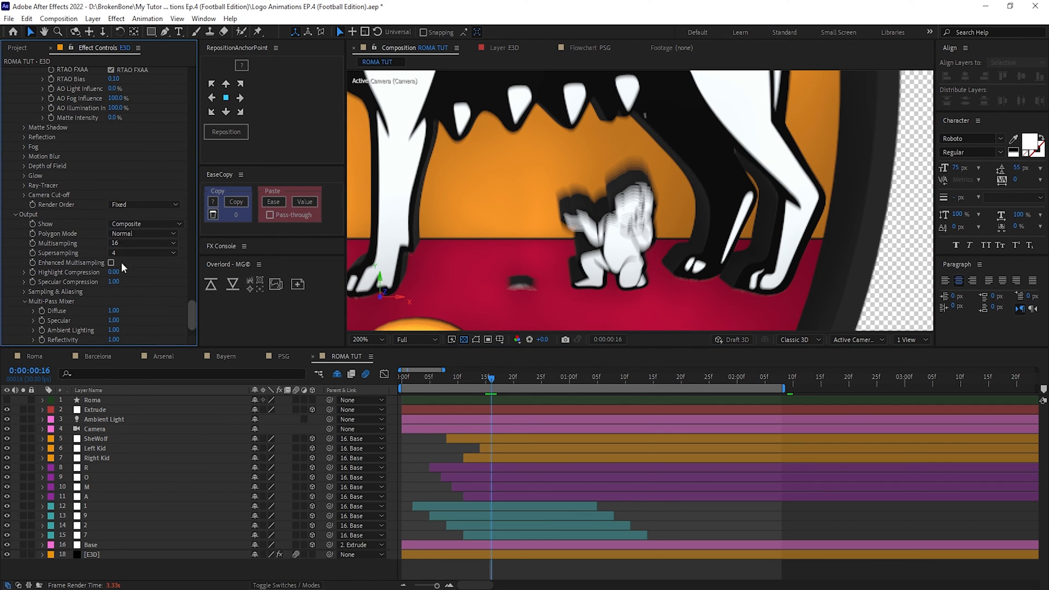
left_click(23, 157)
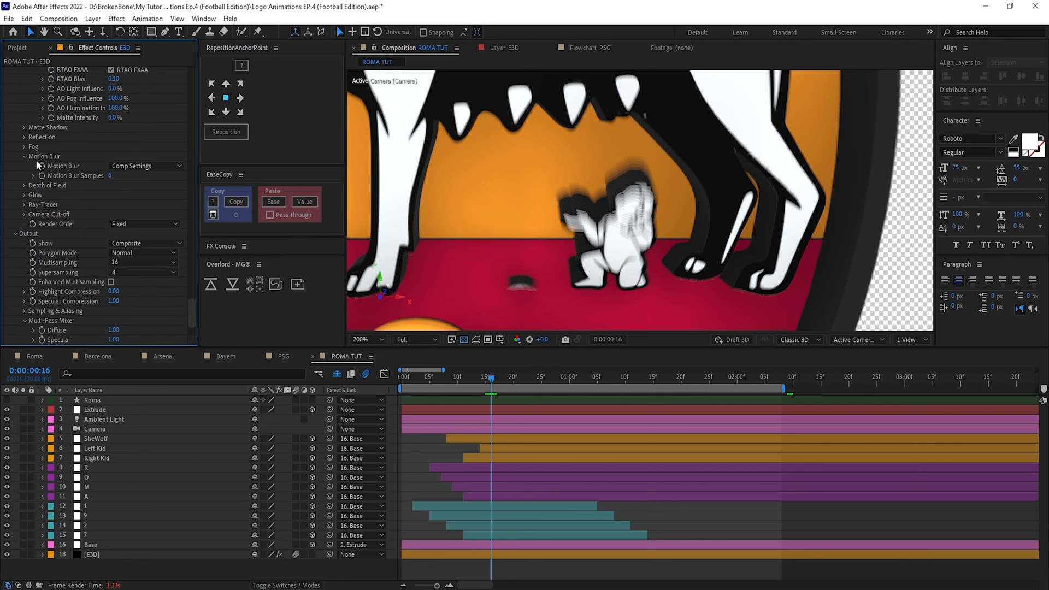
left_click(109, 175)
type("18")
key("Return")
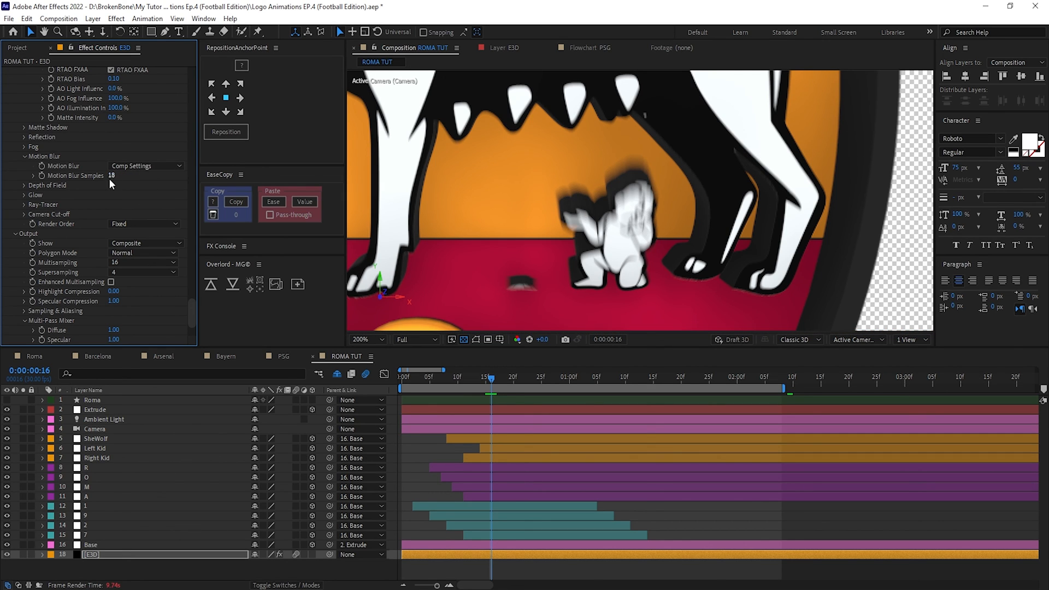
Set the ROMA TUT composition's motion blur Shutter Angle to 360° and check the stronger blur.
right_click(349, 355)
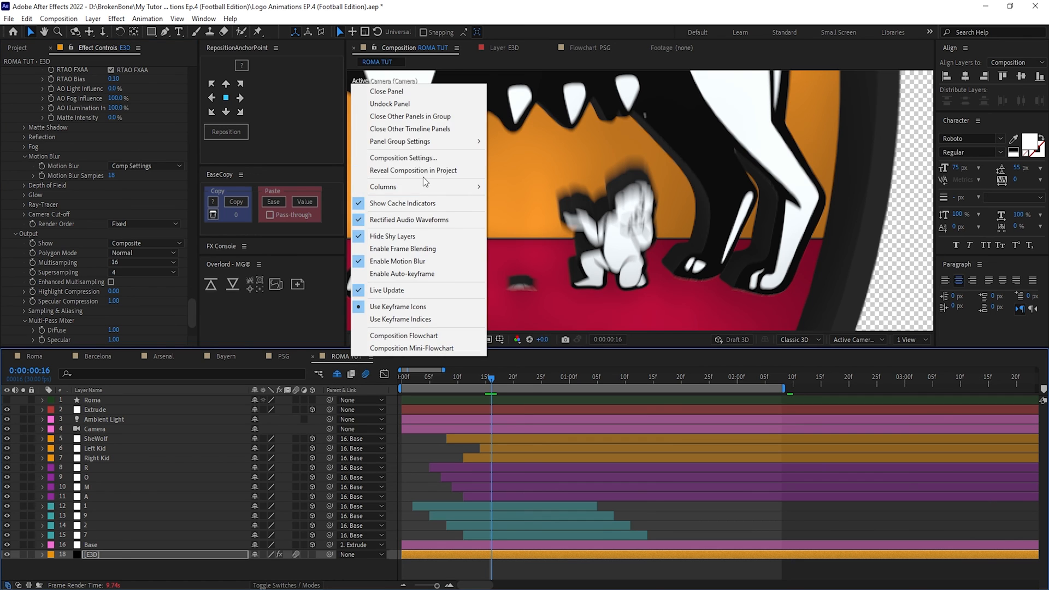
left_click(428, 159)
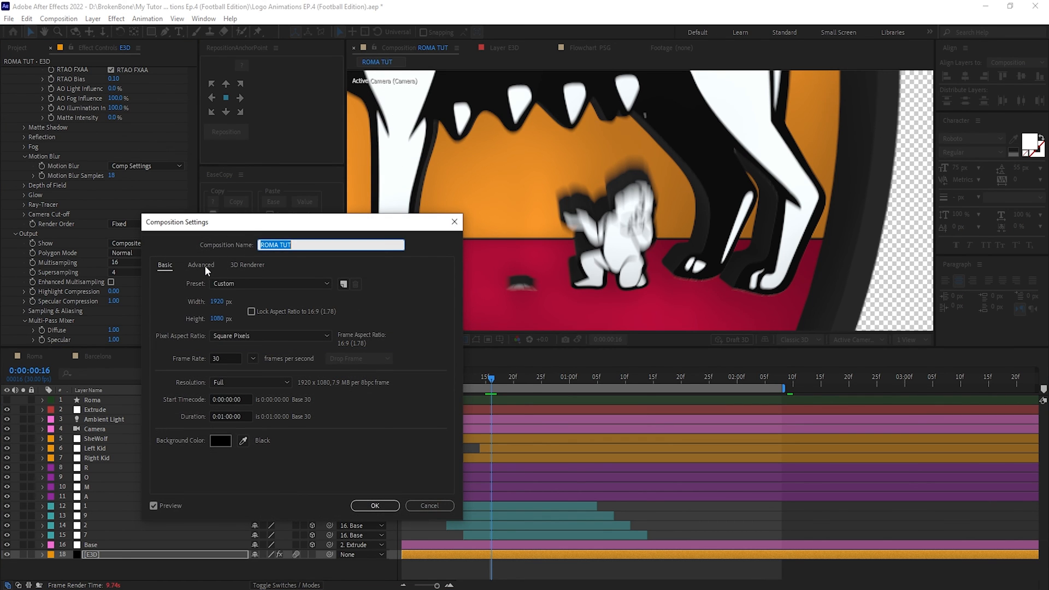
left_click(203, 266)
left_click_drag(307, 223, 774, 260)
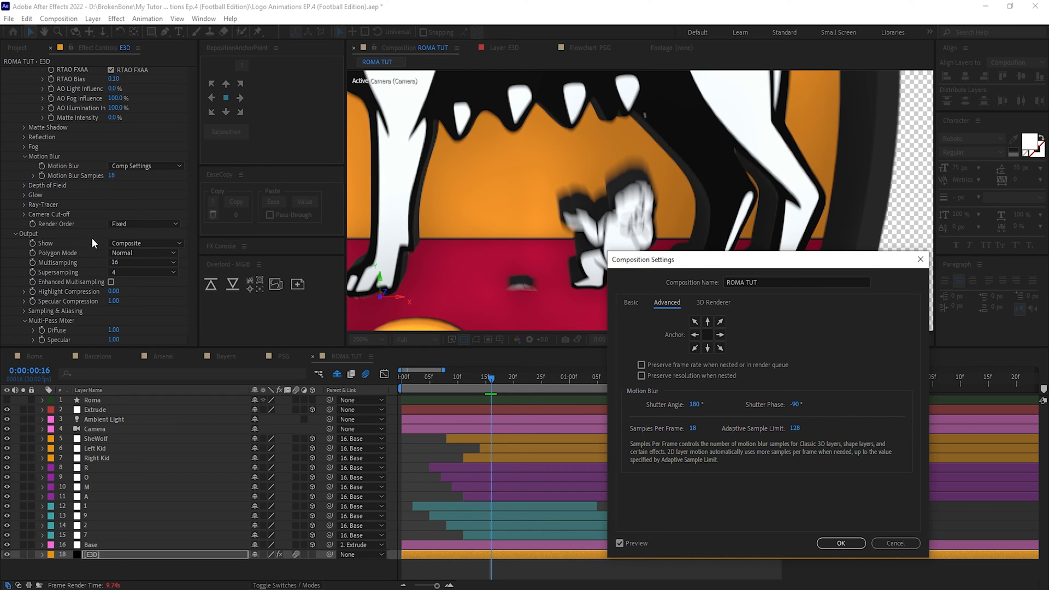
left_click(694, 404)
type("360")
left_click(835, 544)
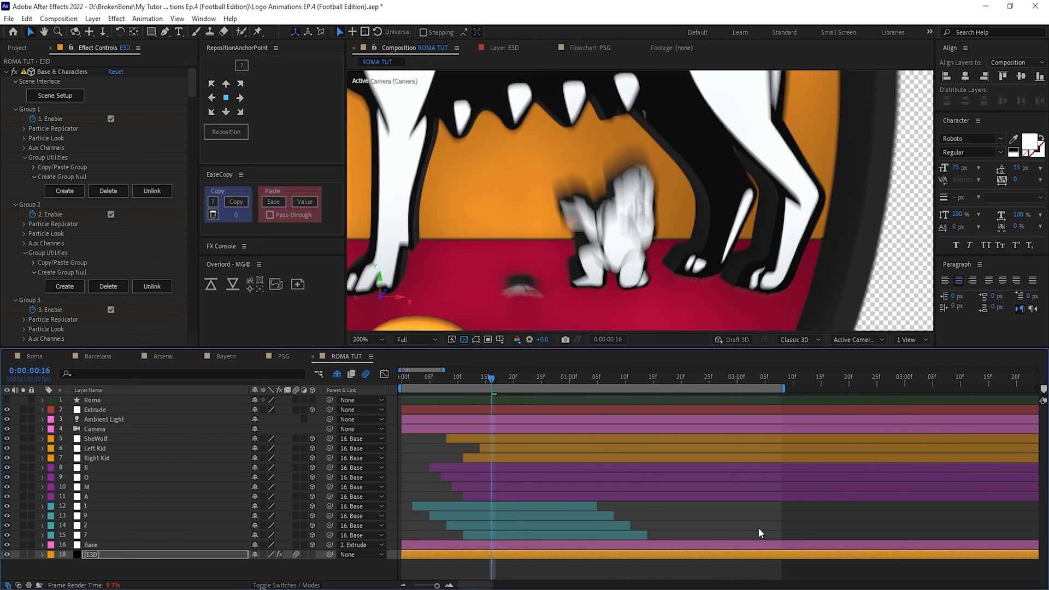
scroll(667, 231, "down", 1)
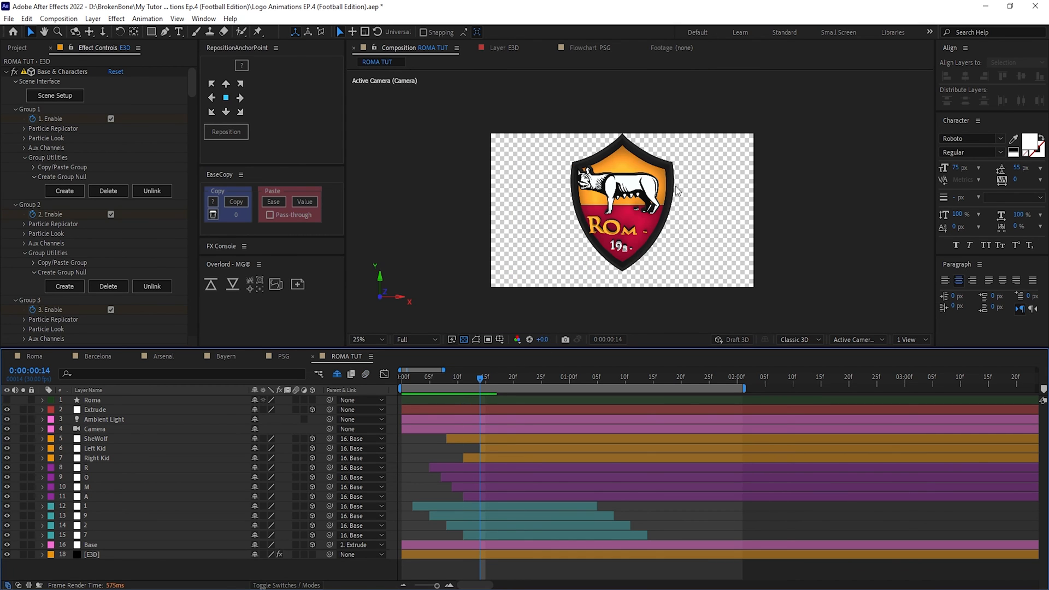
Try different Z values for the Camera's Position at 0:00:00:14 while viewing the top of the shield.
scroll(677, 164, "up", 3)
left_click_drag(644, 79, 654, 289)
key("v")
mouse_move(492, 378)
left_mouse_down()
mouse_move(472, 392)
mouse_move(483, 393)
left_mouse_up()
left_click(109, 430)
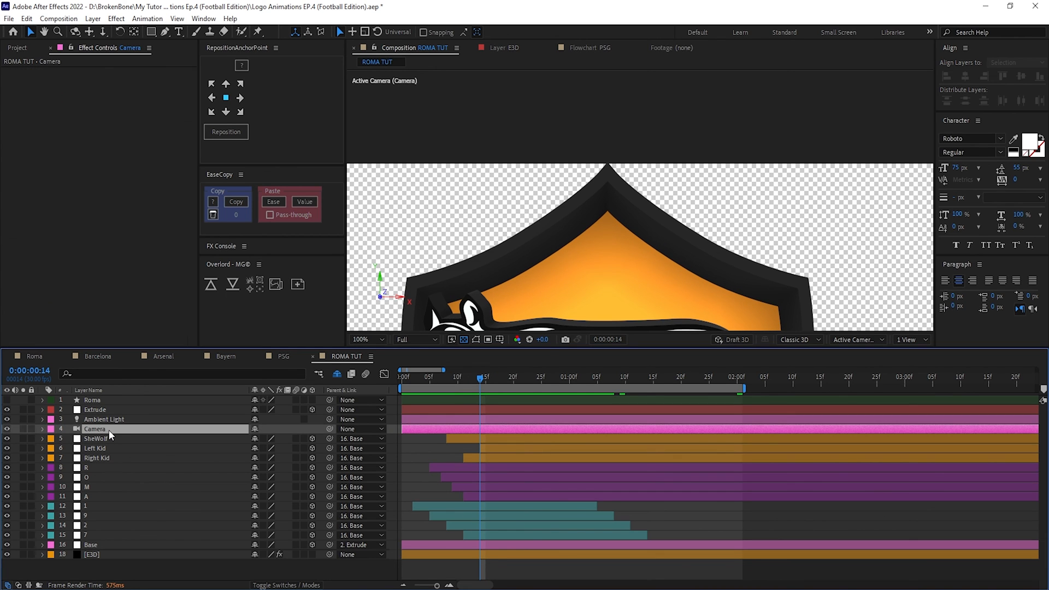
key("p")
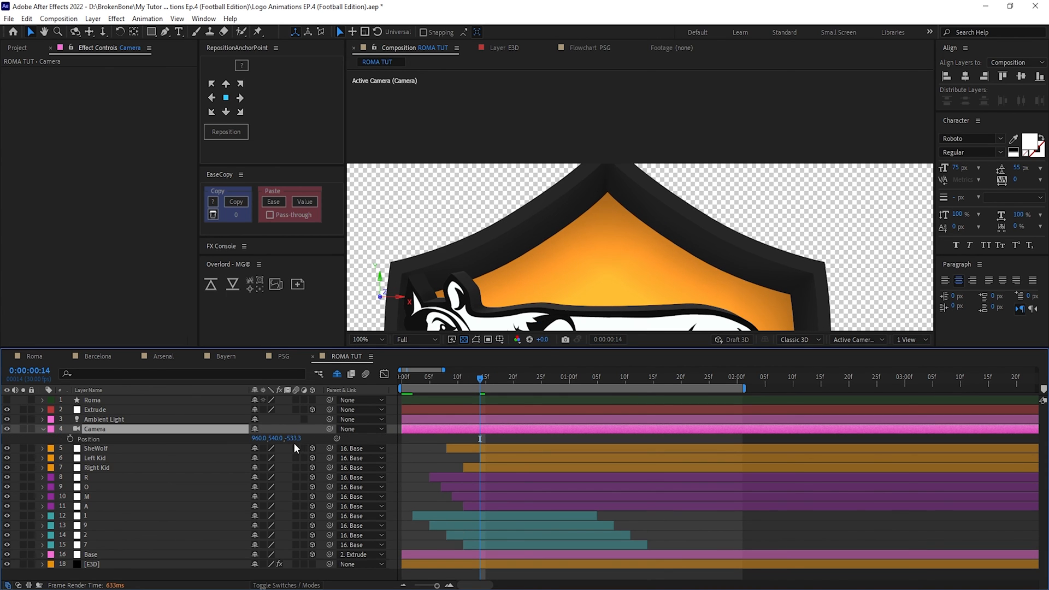
left_click_drag(293, 439, 306, 439)
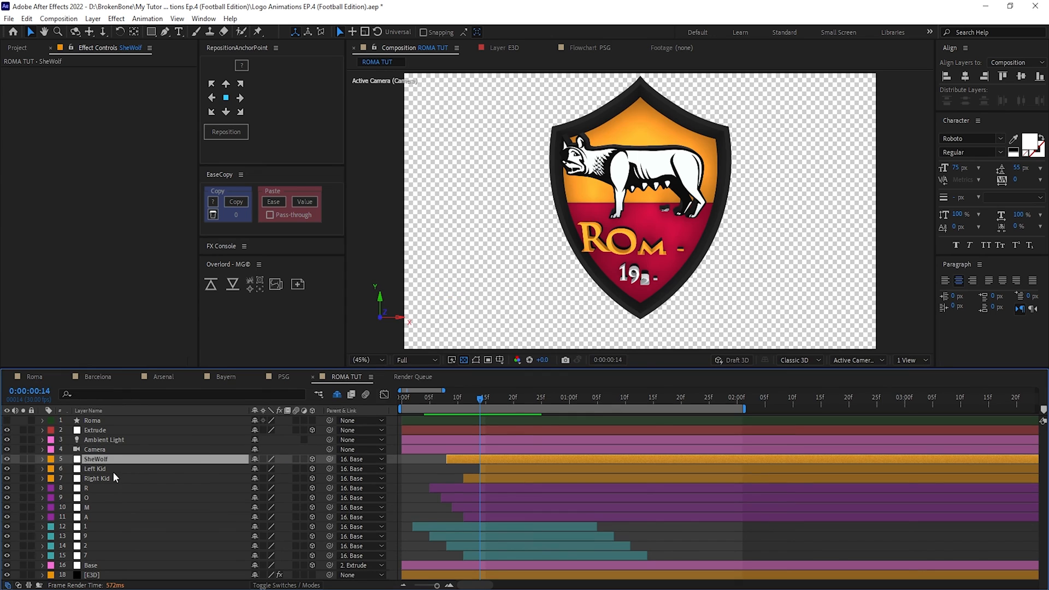
Add the ROMA TUT composition to the render queue and set its output module to QuickTime format with RGB + Alpha channels.
left_click(127, 463, "ctrl")
left_click(116, 460)
key("ctrl+m")
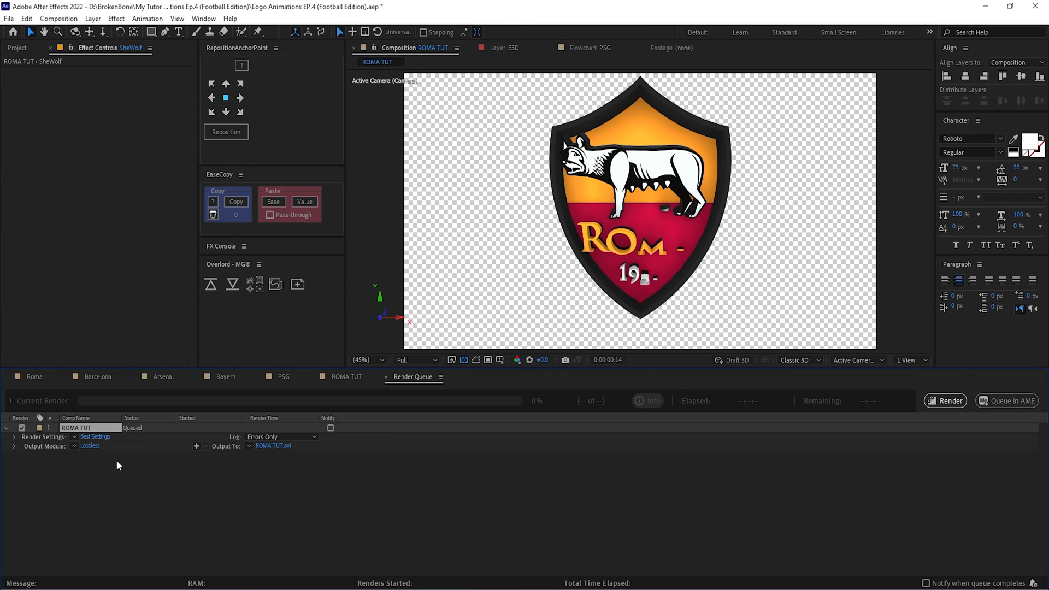
left_click(88, 447)
left_click(486, 214)
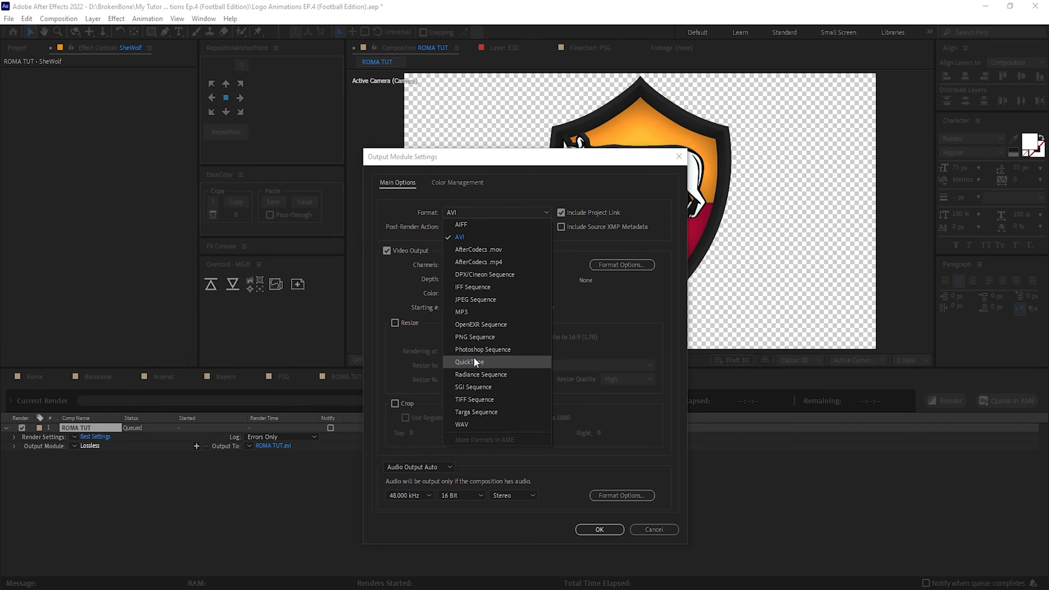
left_click(473, 356)
left_click(467, 263)
left_click(467, 301)
left_click(599, 526)
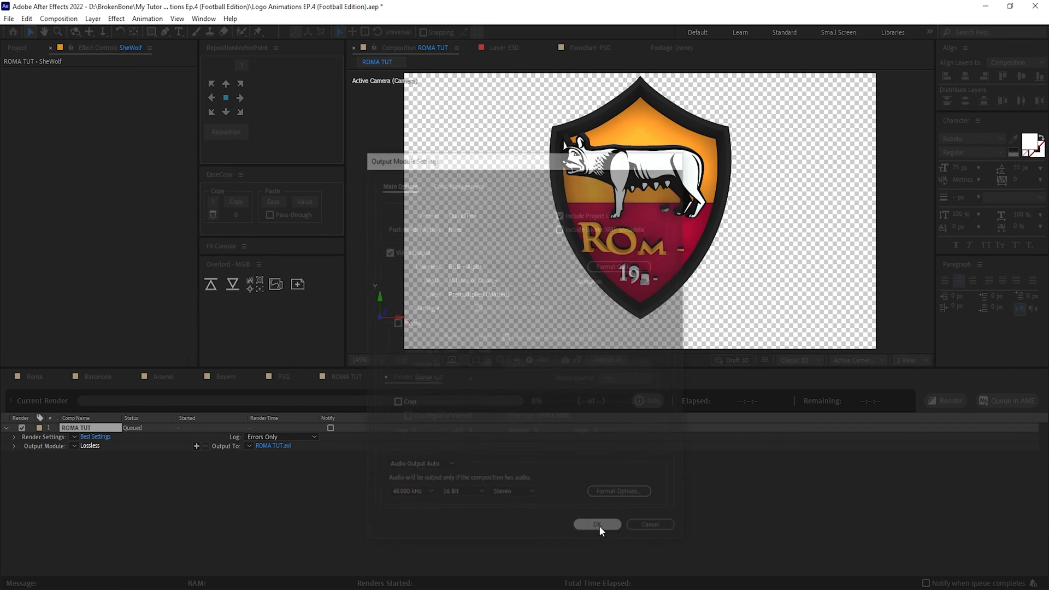
key("comma")
key("comma")
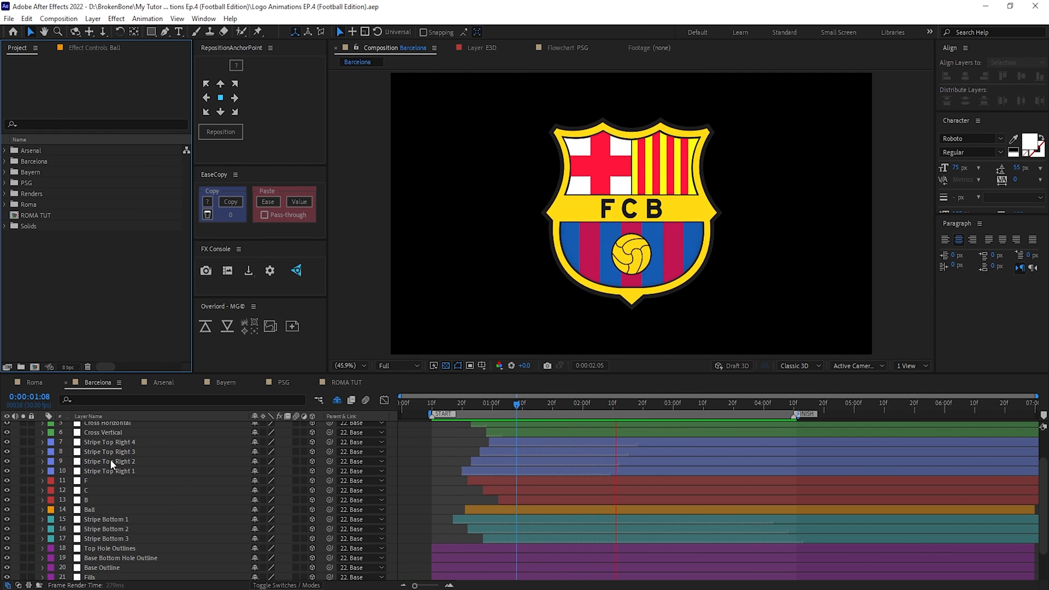
Look through the Barcelona composition's layers while its logo animation plays.
scroll(110, 459, "down", 2)
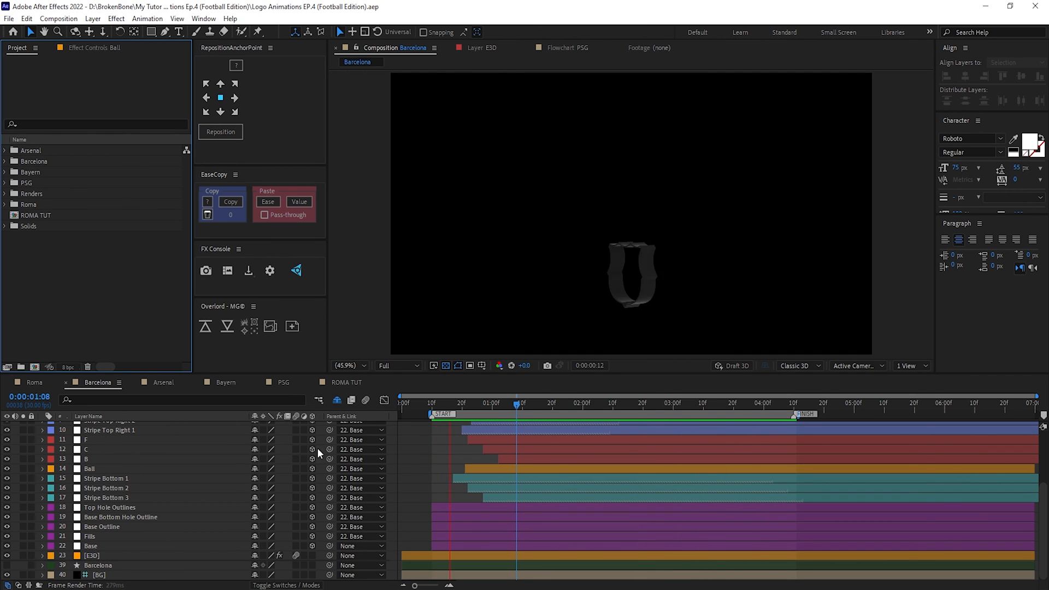
Reveal the Barcelona composition's shy layers and look through its source layers down to the Barcelona shape layer.
left_click(336, 401)
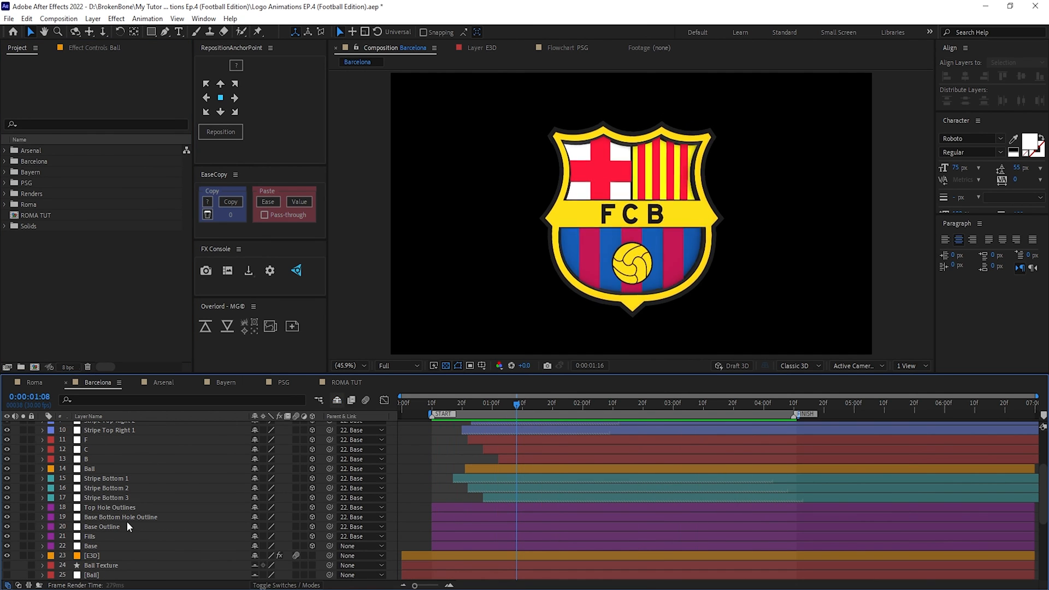
scroll(127, 521, "down", 5)
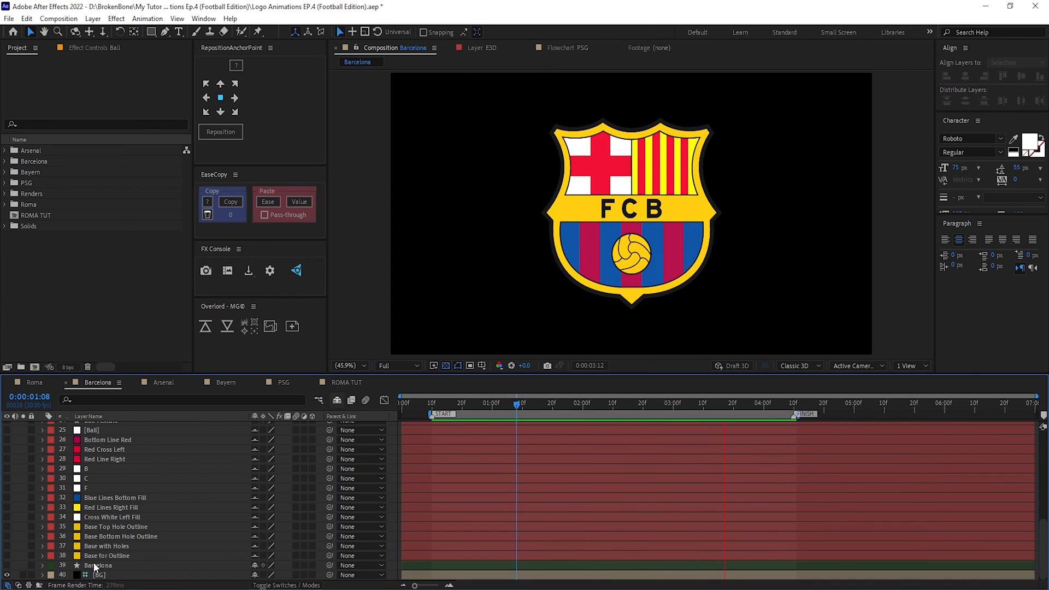
left_click(141, 555)
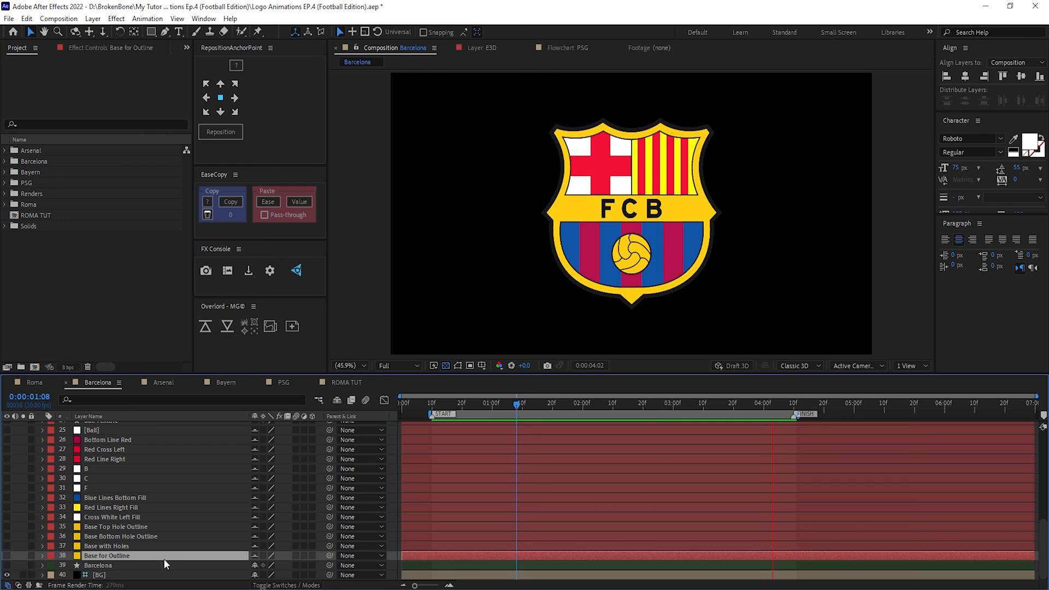
left_click(103, 566)
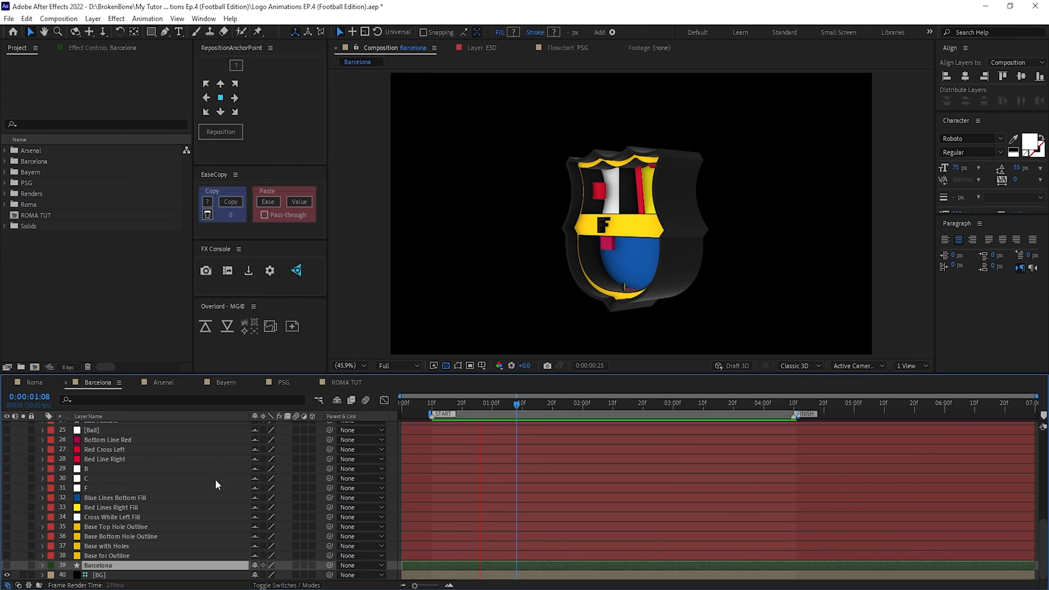
scroll(125, 487, "up", 4)
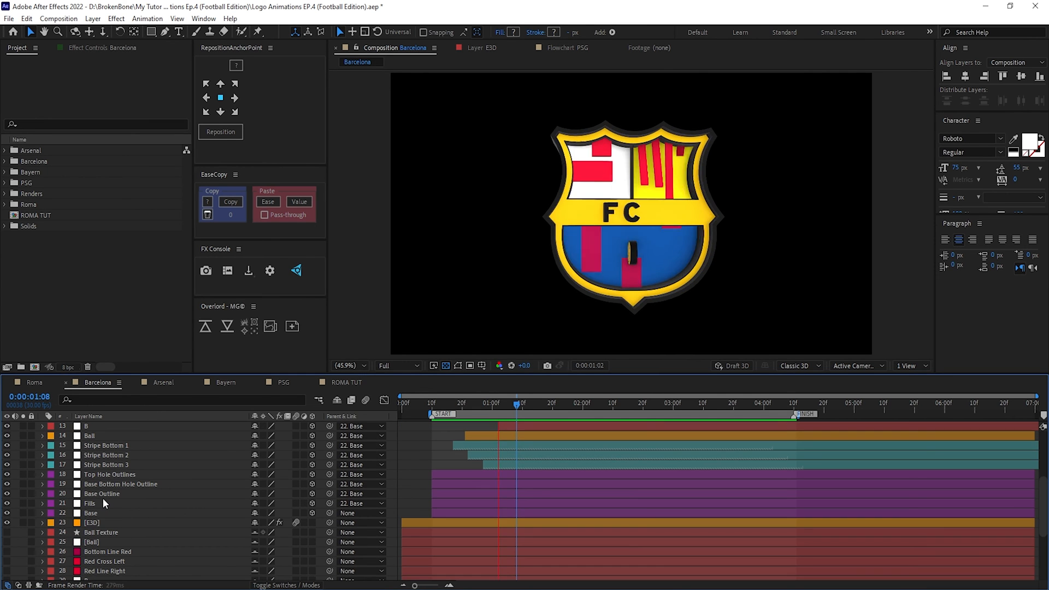
Examine the path layers assigned under Custom Text and Masks in an Element effect on the E3D layer.
left_click(92, 522)
left_click(100, 50)
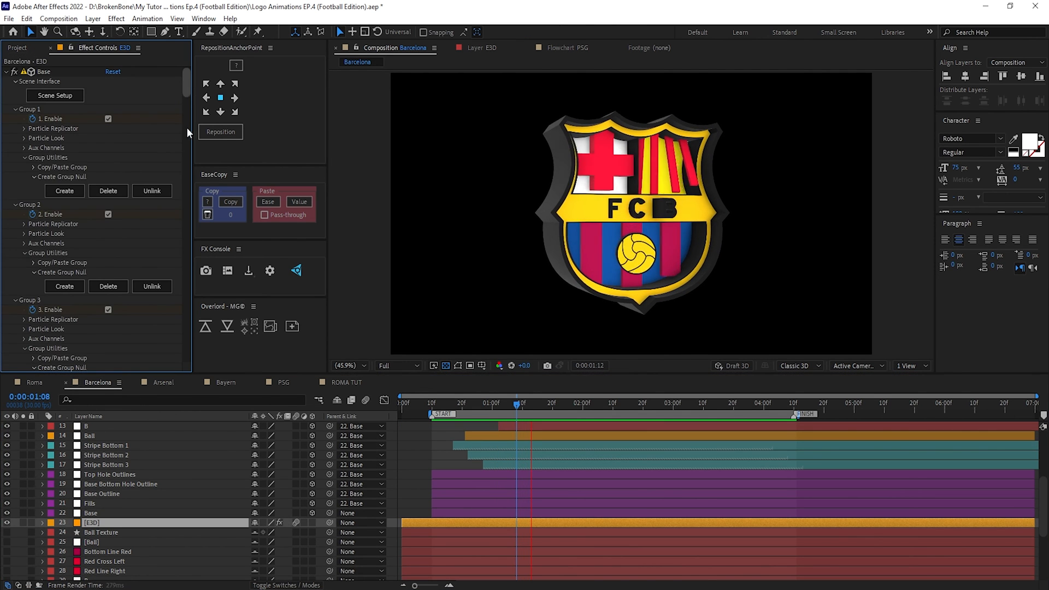
scroll(187, 131, "down", 10)
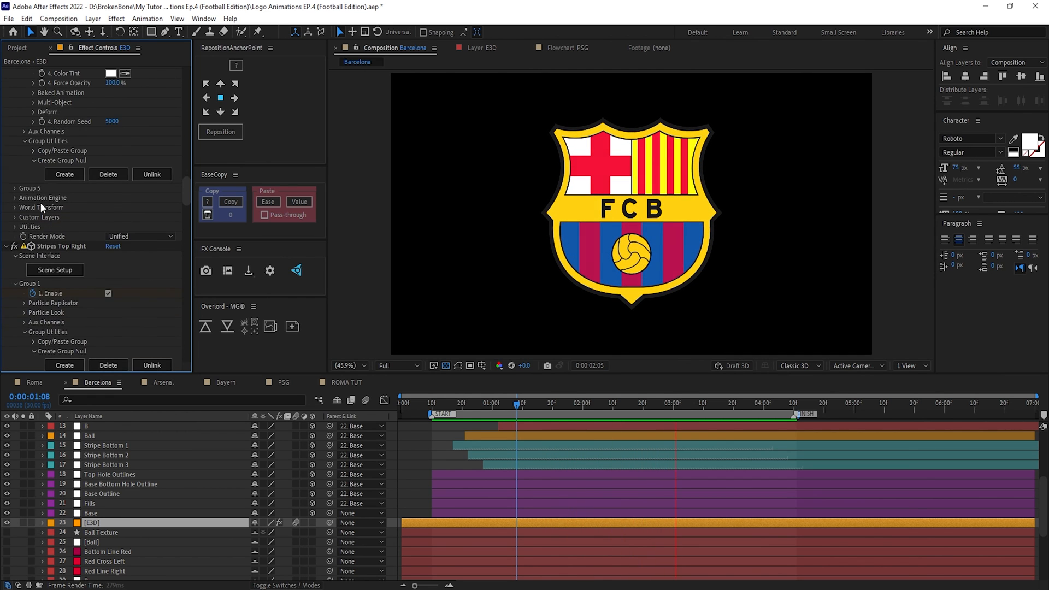
scroll(41, 206, "up", 2)
left_click(15, 268)
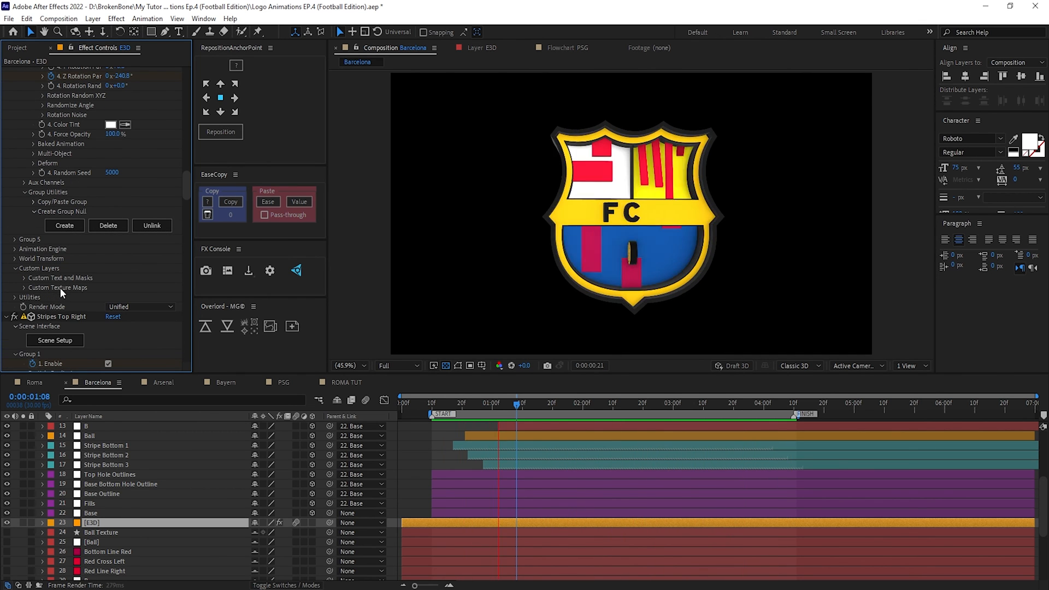
scroll(90, 296, "down", 2)
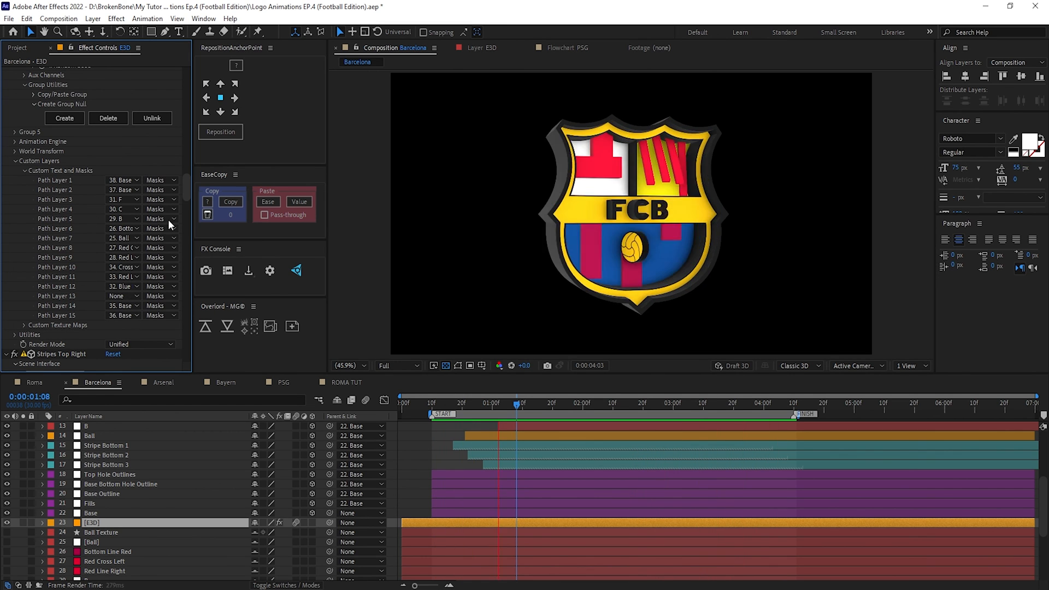
Stop the preview and look through the groups of the Base effect on the E3D layer.
key("space")
scroll(185, 146, "up", 12)
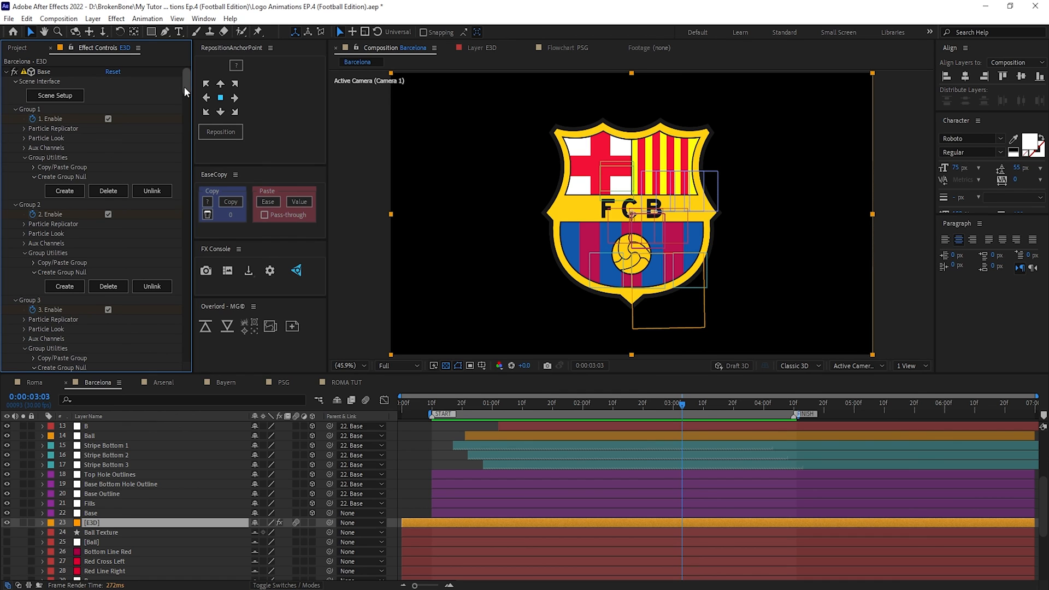
scroll(184, 87, "down", 8)
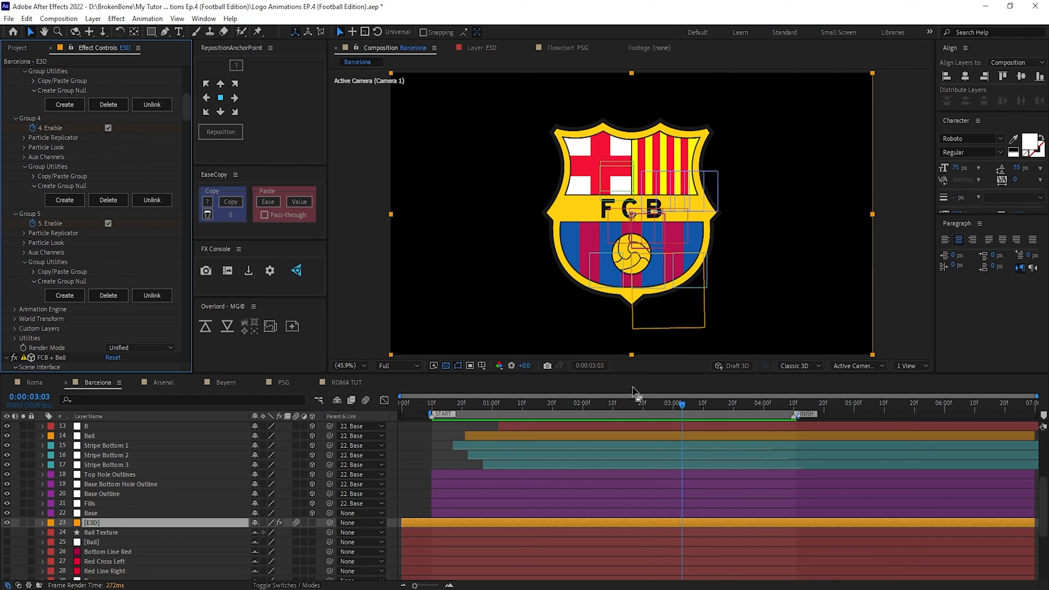
Inspect the ball's rotation at 100% zoom while scrubbing from 0:00:01:06 to 0:00:03:17, with the whole logo fitted back into view.
left_click(558, 286)
left_click(546, 404)
left_click_drag(477, 405, 599, 418)
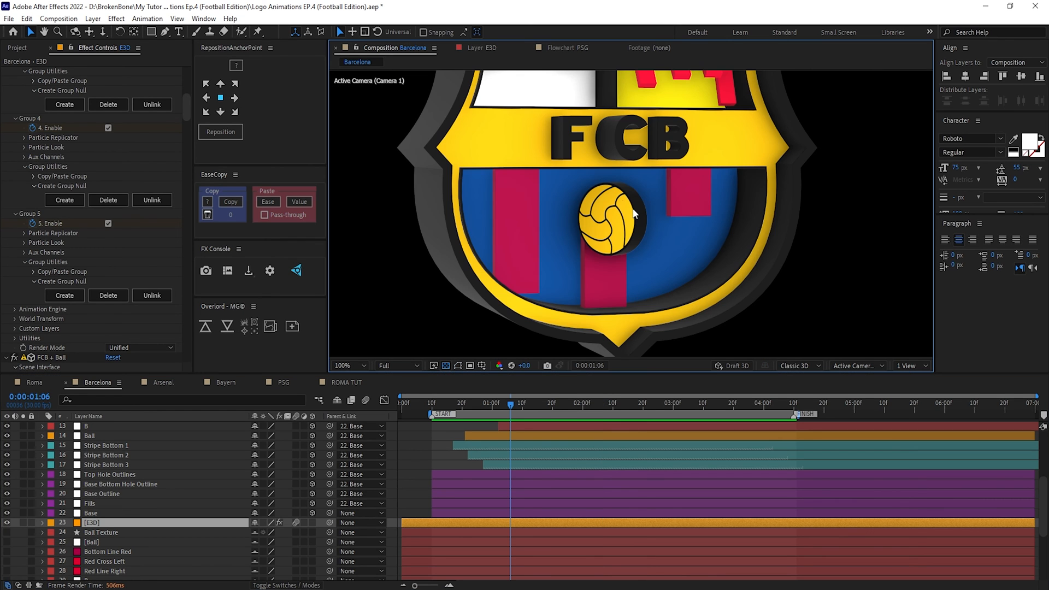
left_click_drag(602, 403, 725, 404)
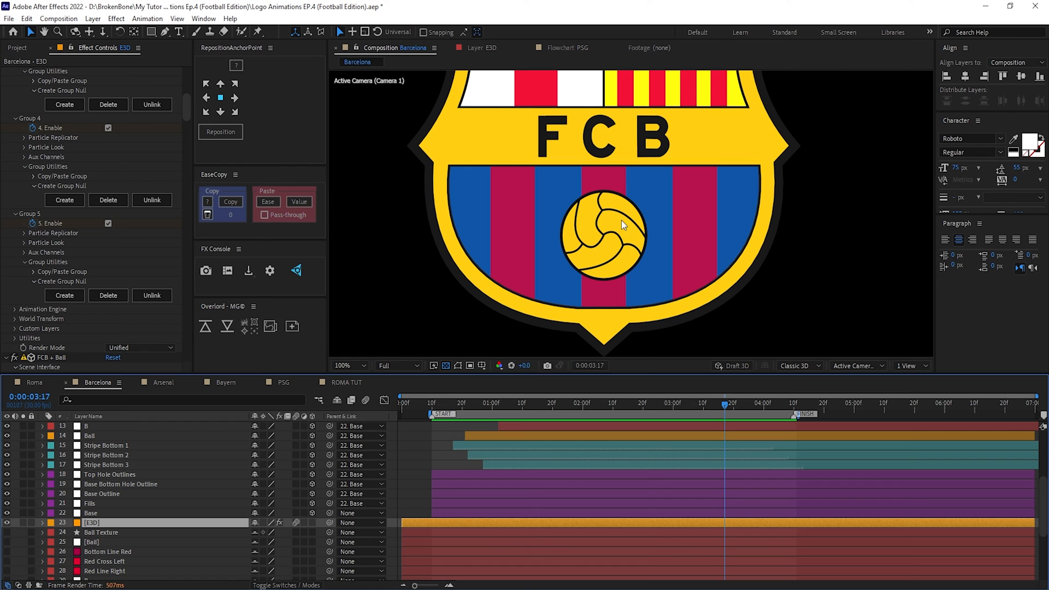
key("shift+slash")
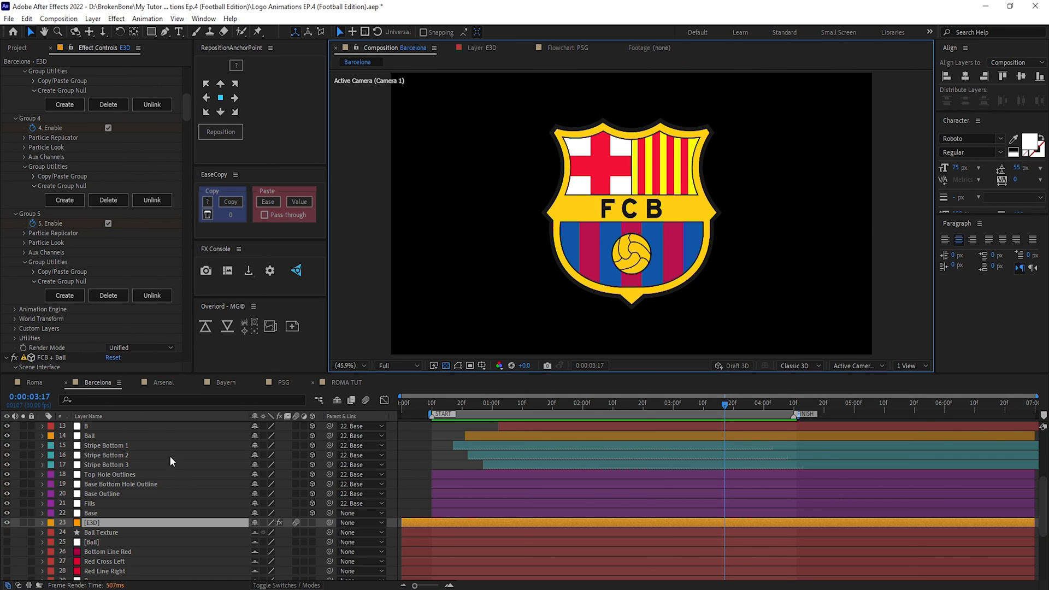
Examine the Camera Orbit layer's Y Rotation keyframes at 0:00:02:10 and its parented Camera 1 layer.
scroll(128, 452, "up", 5)
left_click_drag(709, 396, 613, 415)
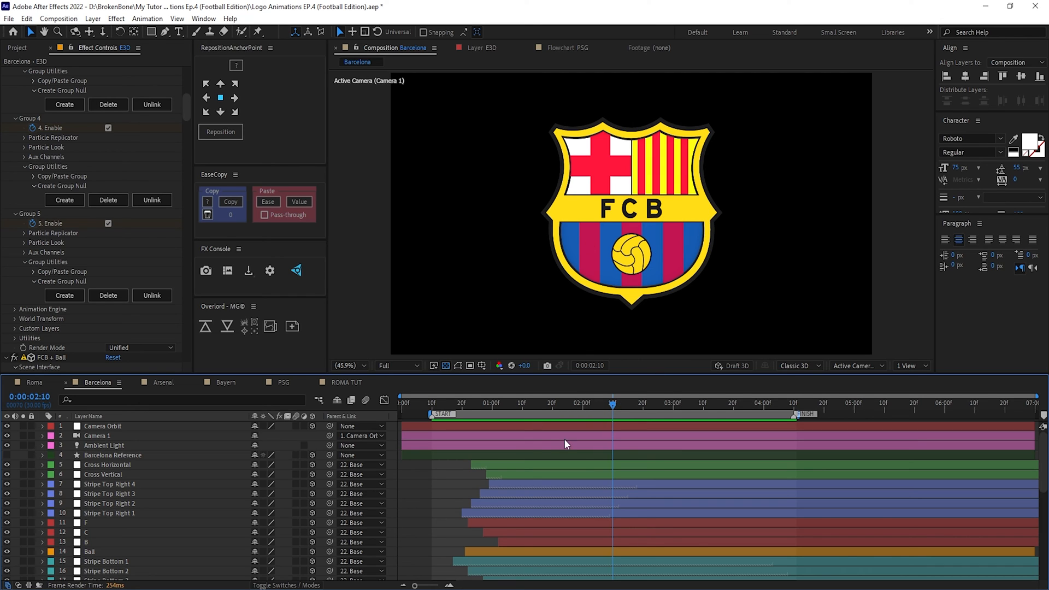
left_click(103, 427)
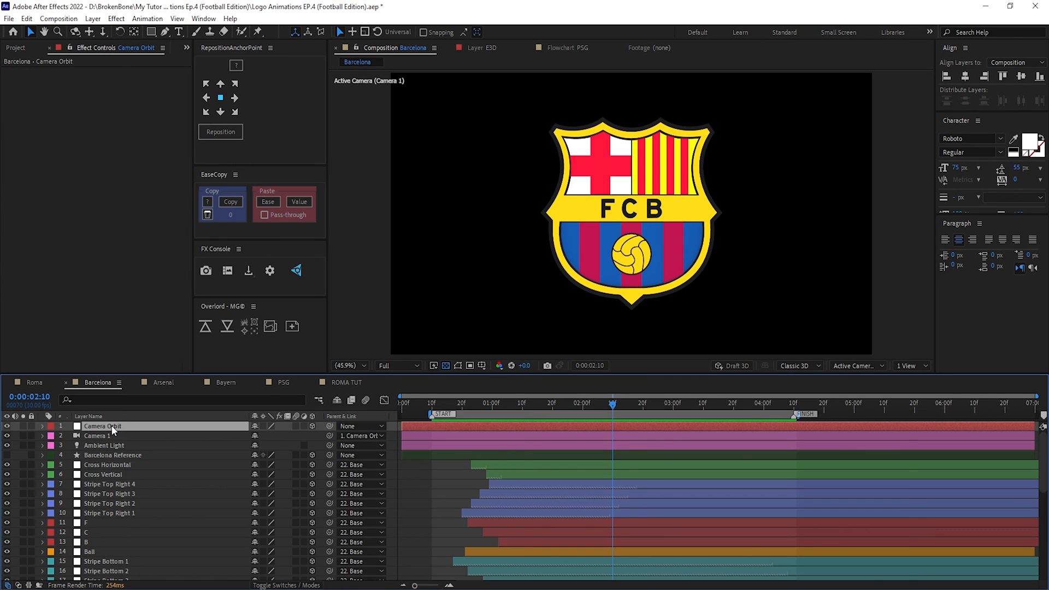
key("u")
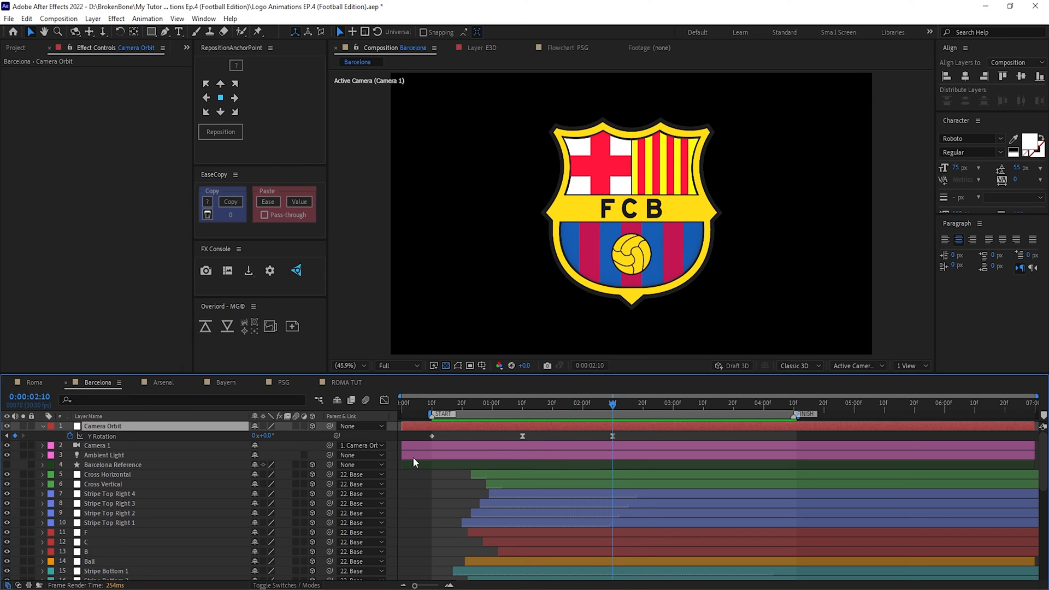
left_click(96, 446)
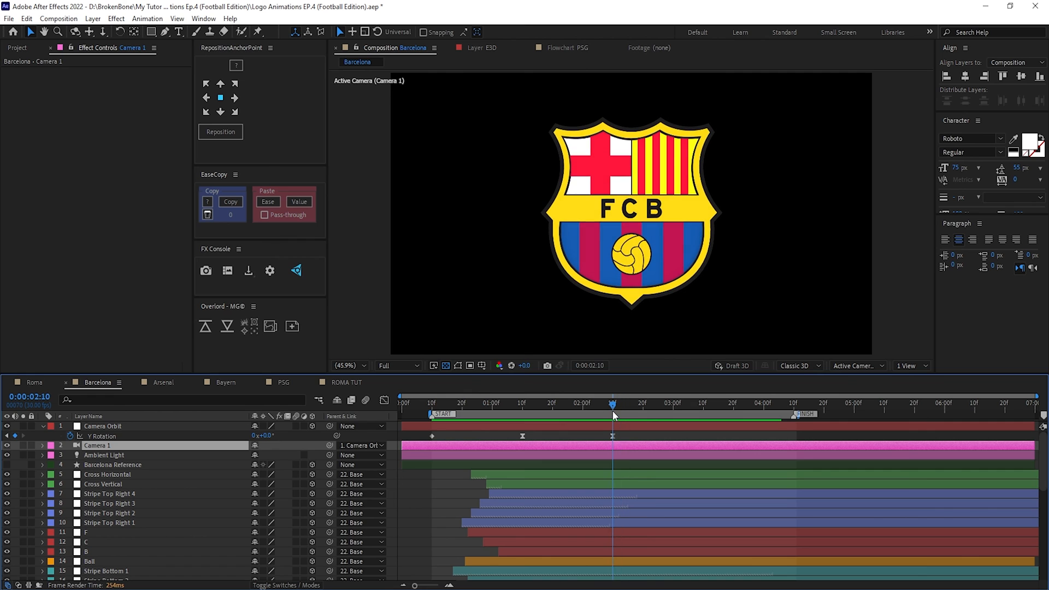
Try a Camera Orbit Y Rotation of 56° and show the scene in two views with the second set to Top.
left_click_drag(265, 436, 282, 438)
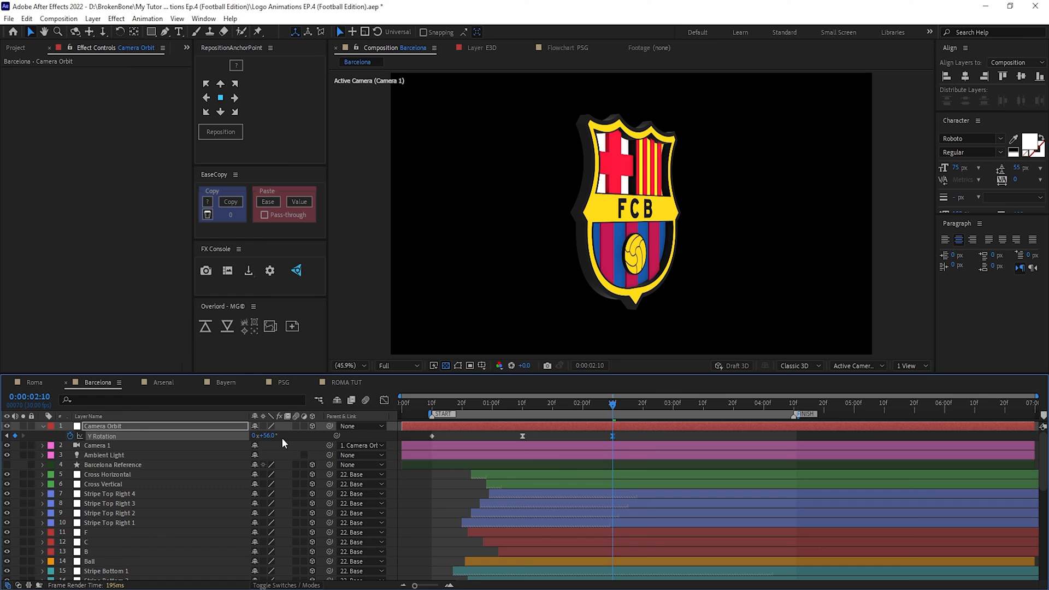
left_click(918, 364)
left_click(920, 389)
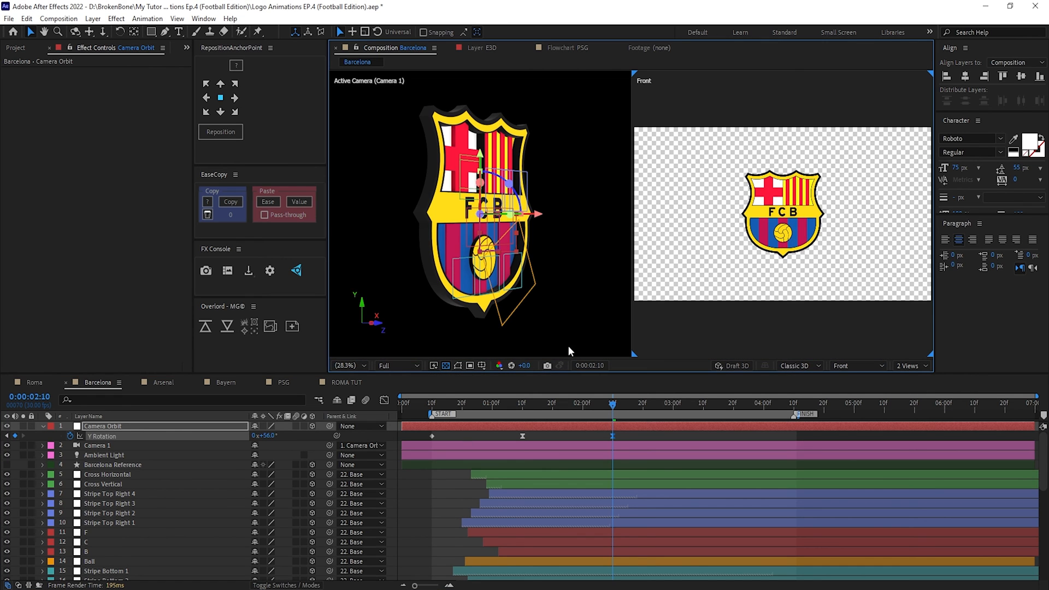
left_click(877, 339)
left_click(855, 365)
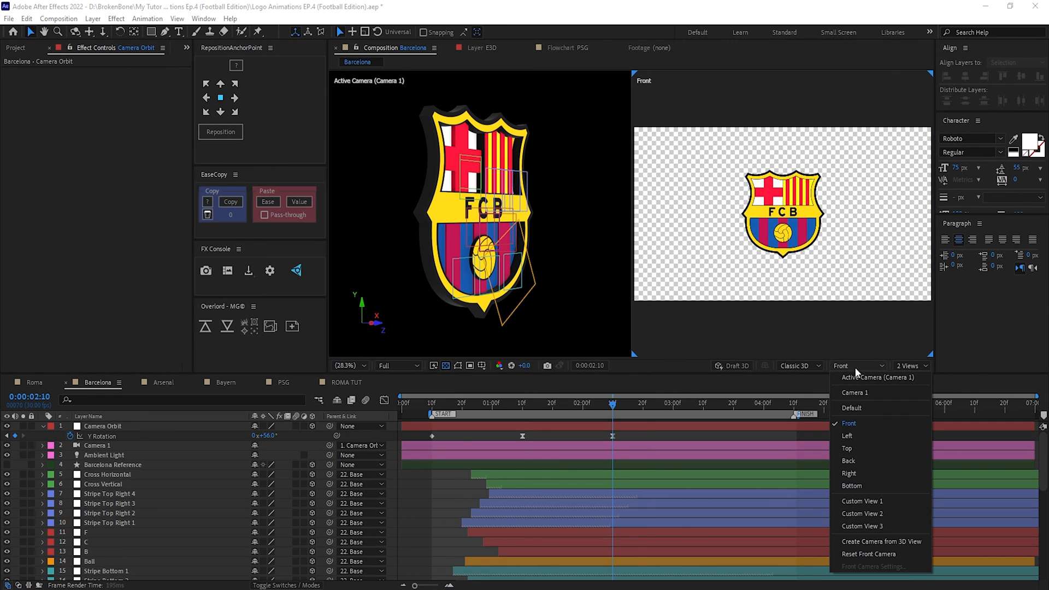
left_click(864, 445)
scroll(808, 296, "down", 3)
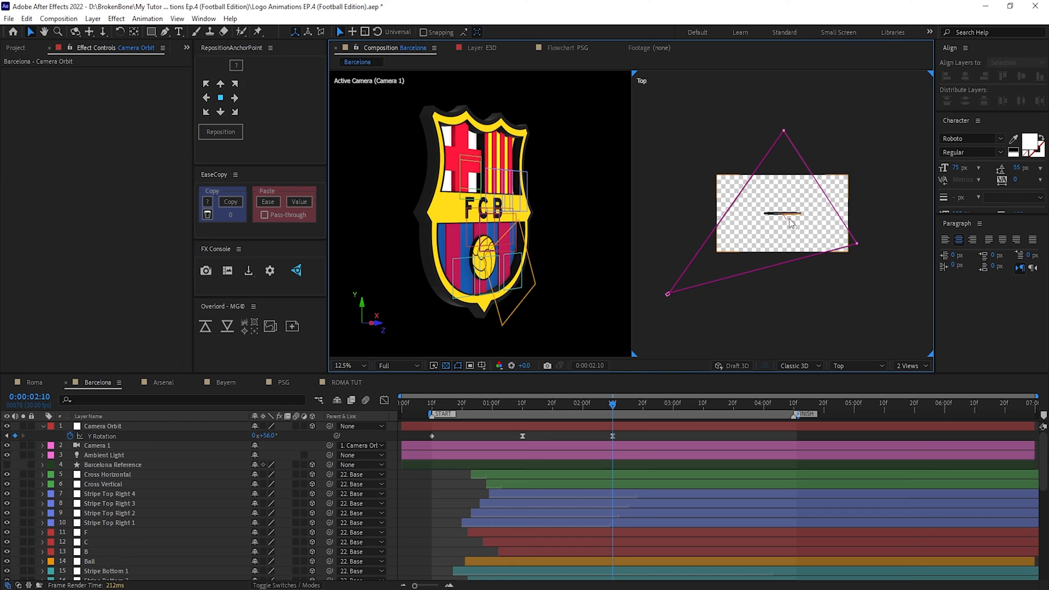
Set Camera Orbit's Y Rotation back to 0° and try another rotation while watching the camera from the Top view.
left_click(117, 428)
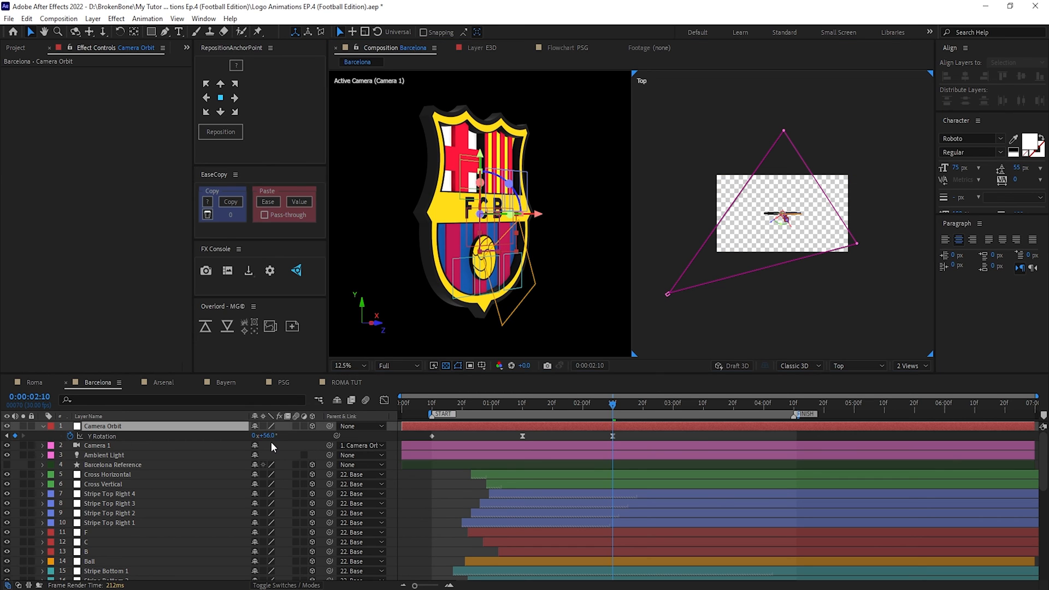
left_click(269, 436)
type("0")
key("Return")
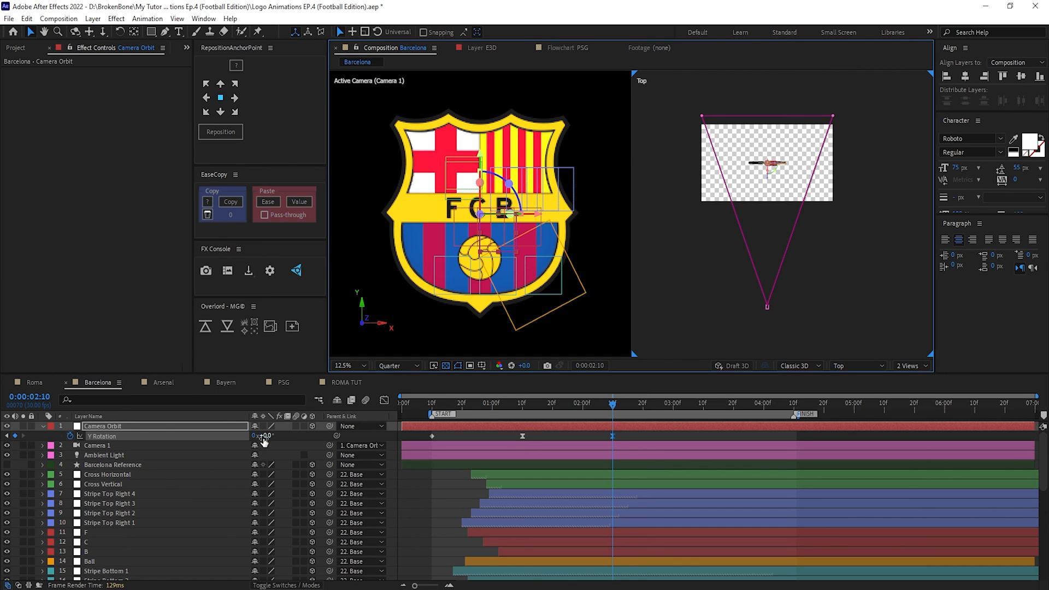
mouse_move(266, 436)
left_mouse_down()
mouse_move(289, 435)
mouse_move(276, 435)
left_mouse_up()
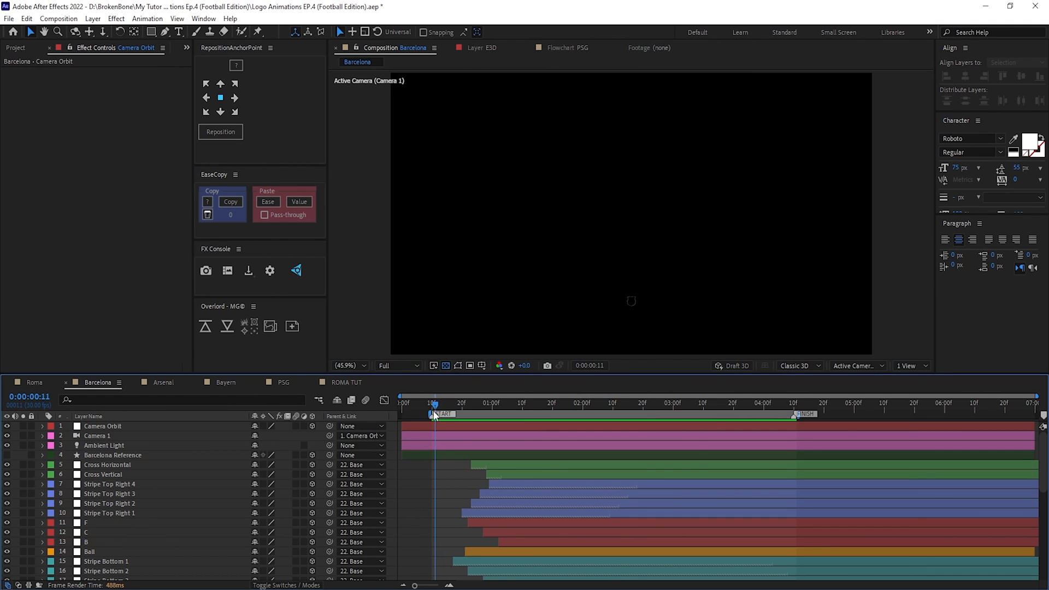
Scrub the logo's opening to 0:00:00:29 and reveal the keyframed properties of the E3D layer.
left_click_drag(434, 411, 477, 414)
left_click(491, 407)
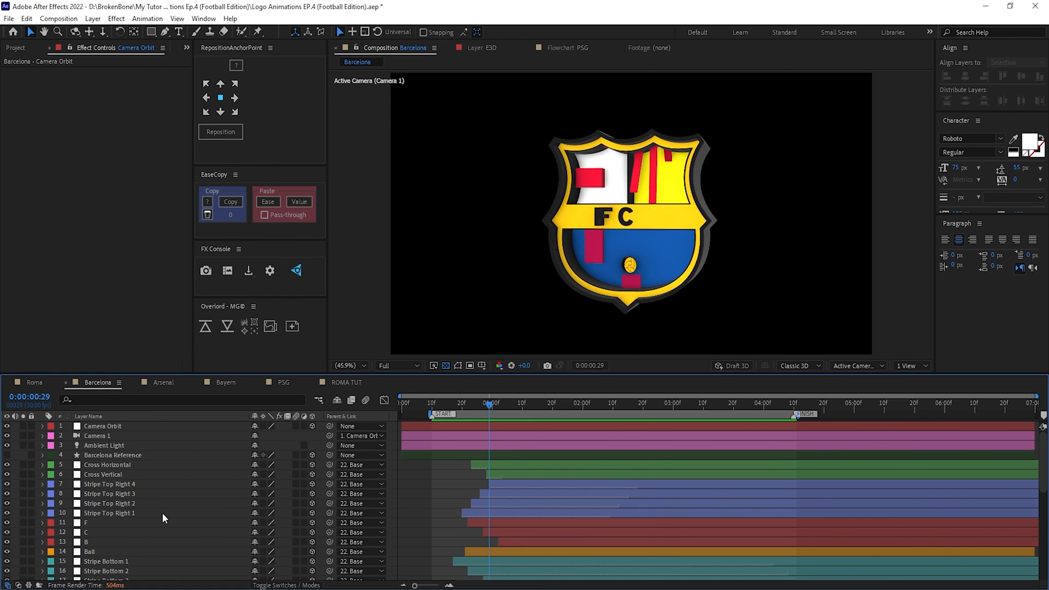
scroll(162, 512, "down", 8)
scroll(95, 484, "up", 4)
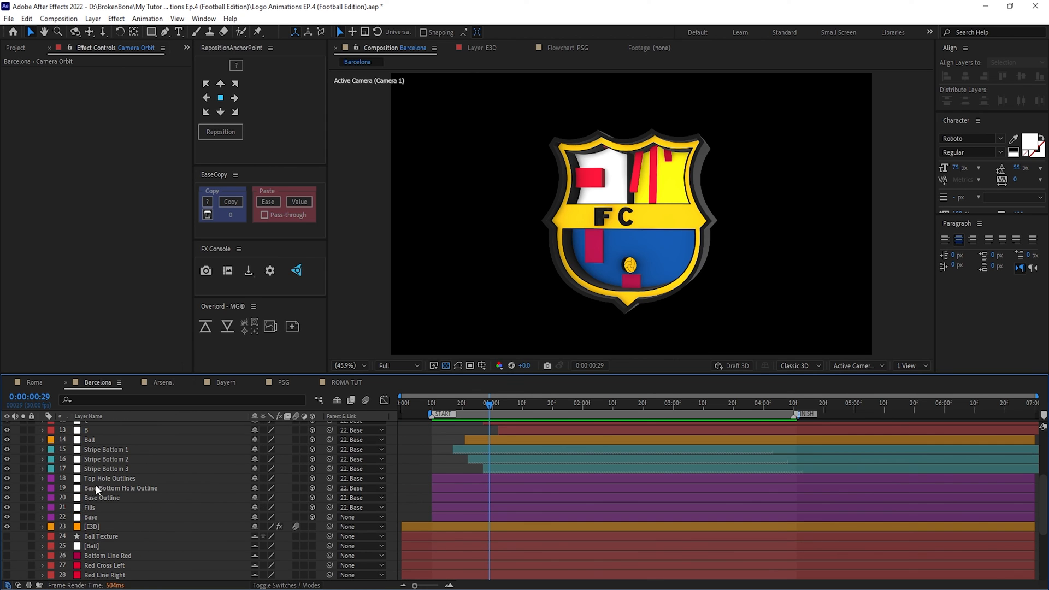
left_click(89, 527)
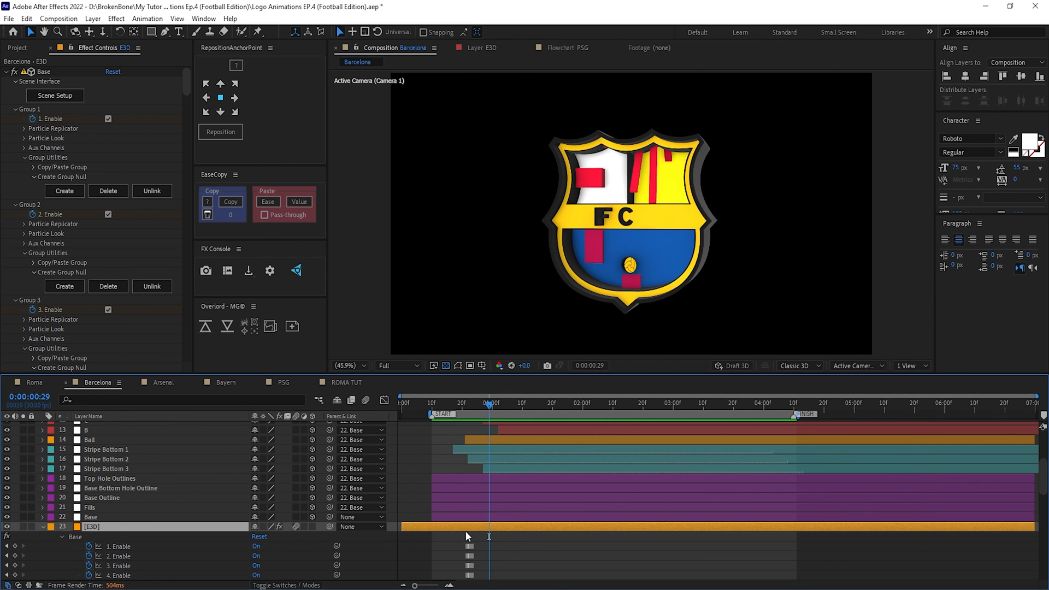
key("u")
Examine the Enable keyframes of the E3D effects and scrub through the ball's Z Rotation Particle animation.
left_click_drag(490, 428, 438, 521)
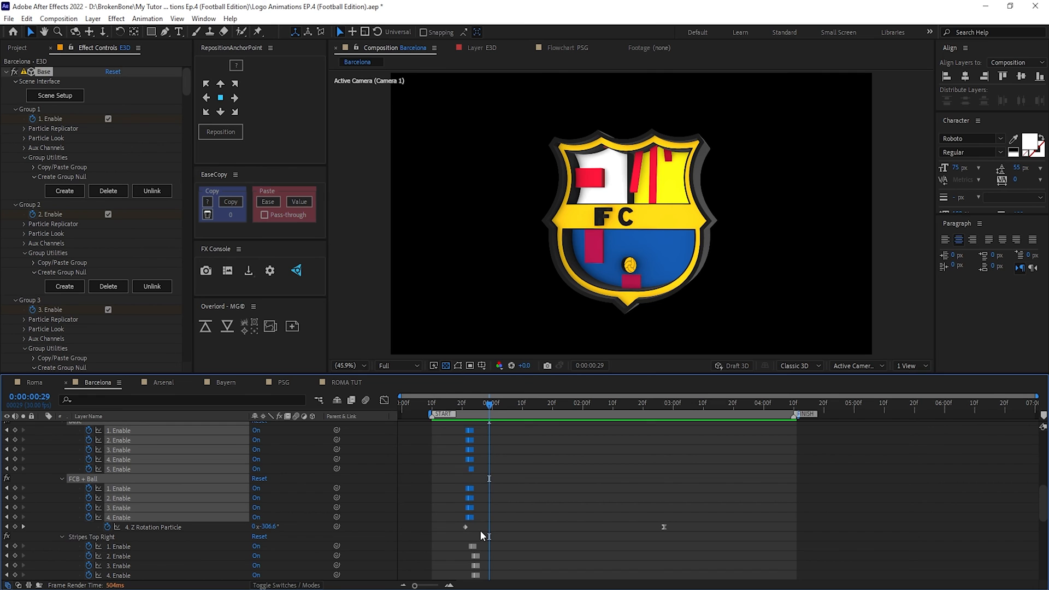
scroll(485, 525, "down", 2)
left_click_drag(494, 495, 450, 546)
left_click(499, 491)
left_click_drag(504, 405, 572, 412)
key("u")
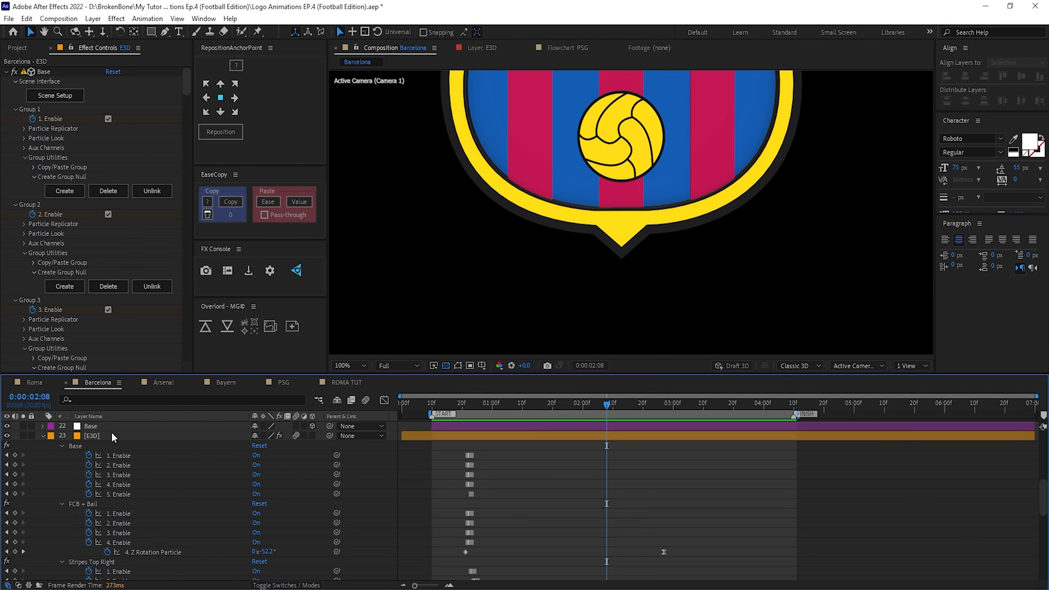
Reveal only the E3D layer's Position keyframes and scrub through that movement to 0:00:03:15.
left_click(110, 433)
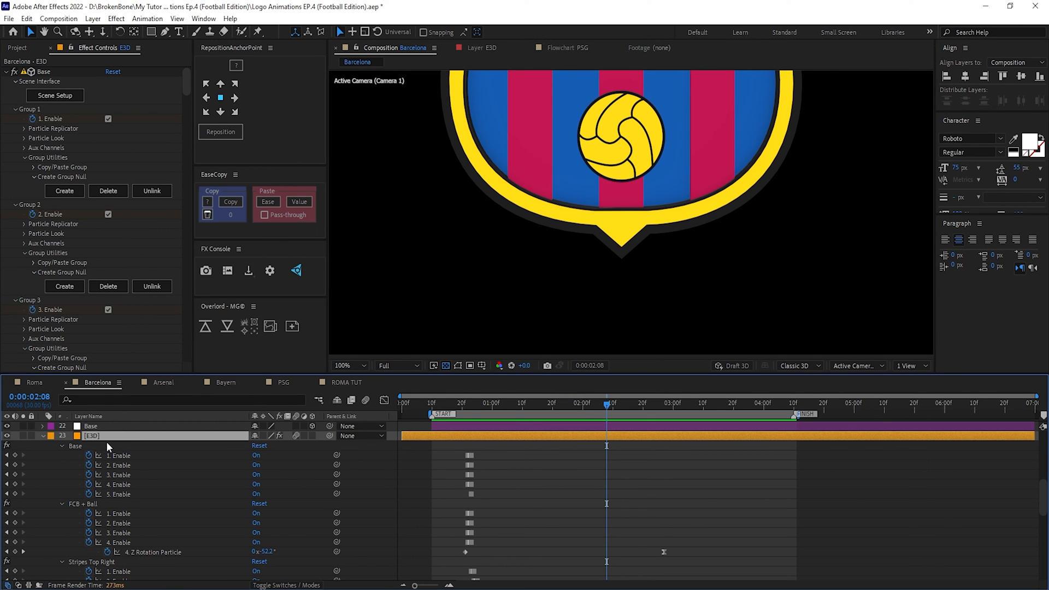
key("p")
scroll(559, 475, "up", 2)
left_click(111, 447)
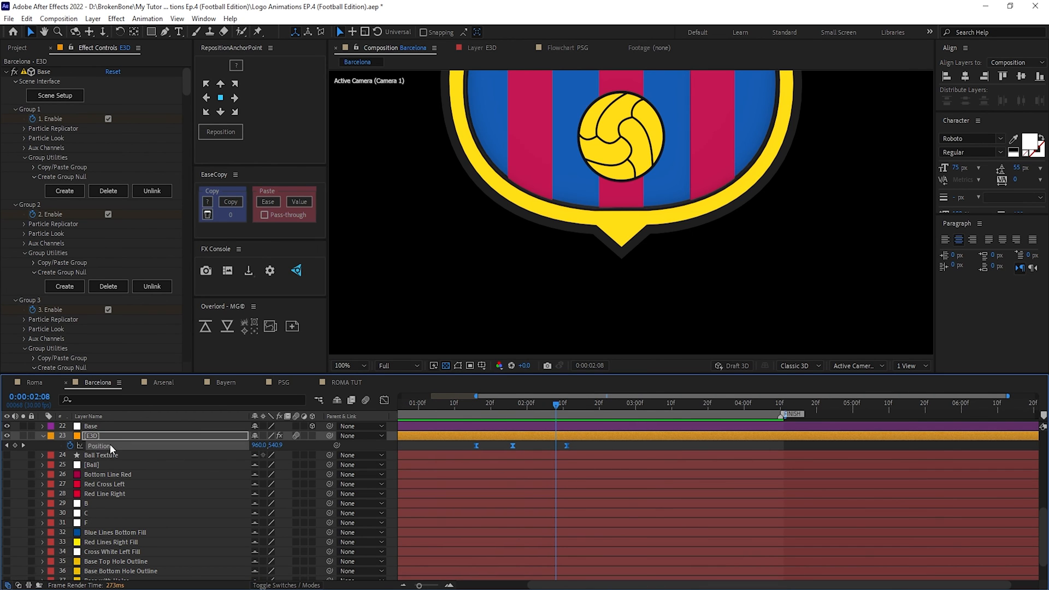
scroll(701, 260, "down", 2)
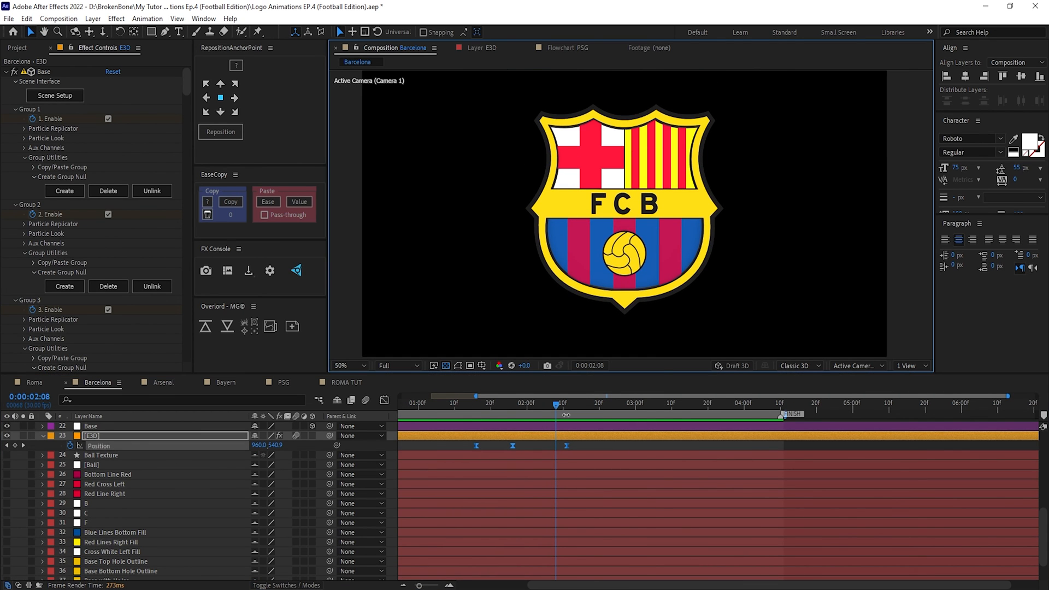
left_click_drag(556, 407, 689, 419)
Switch to the Arsenal composition and preview its logo animation.
left_click(521, 270)
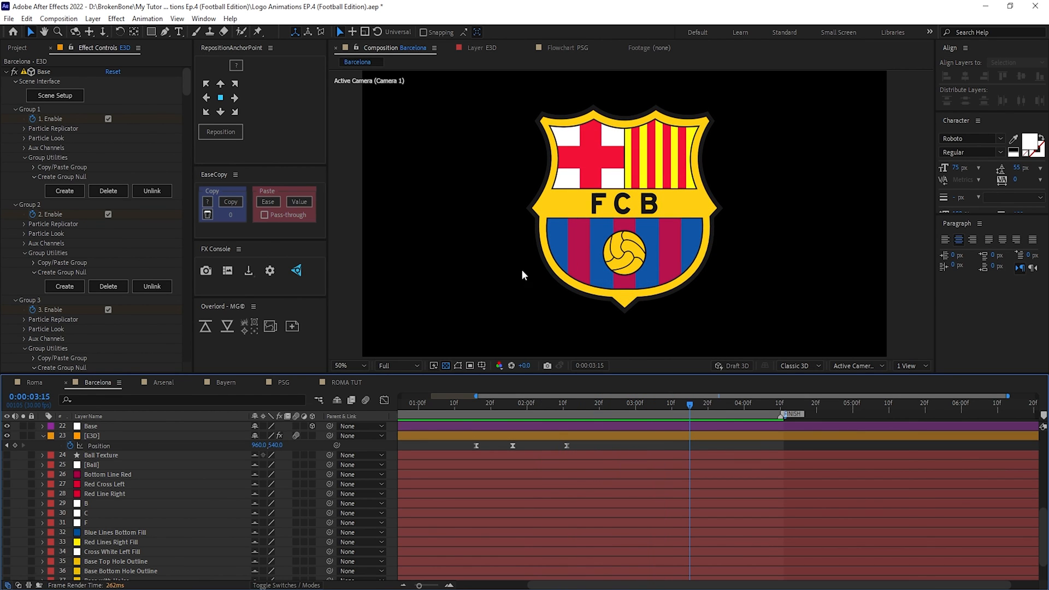
key("shift+period")
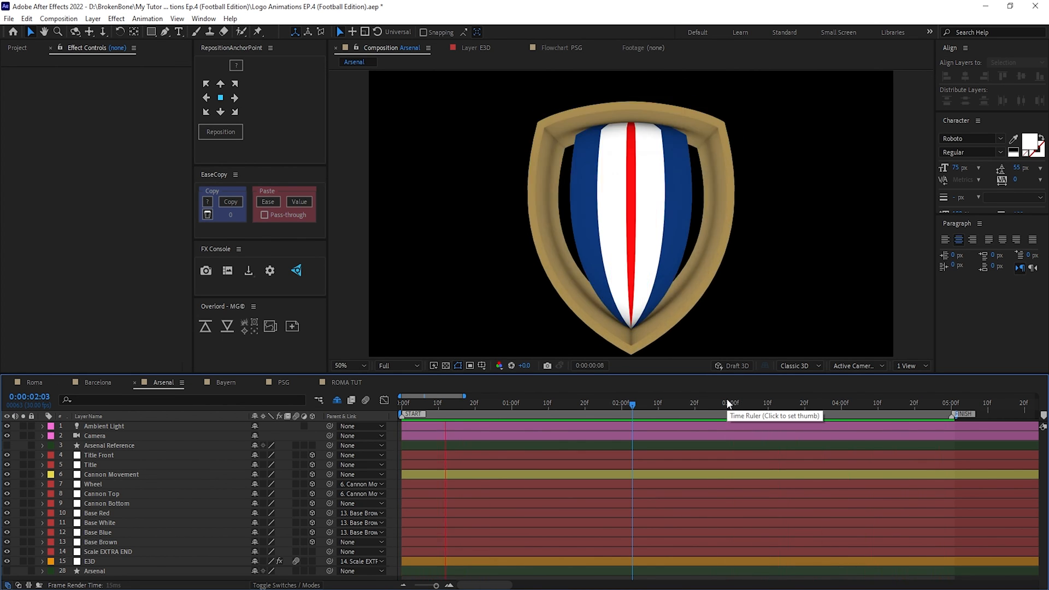
Scrub the Arsenal animation to 0:00:02:25 and reveal the E3D layer's Position and Rotation keyframes.
left_click_drag(410, 407, 530, 418)
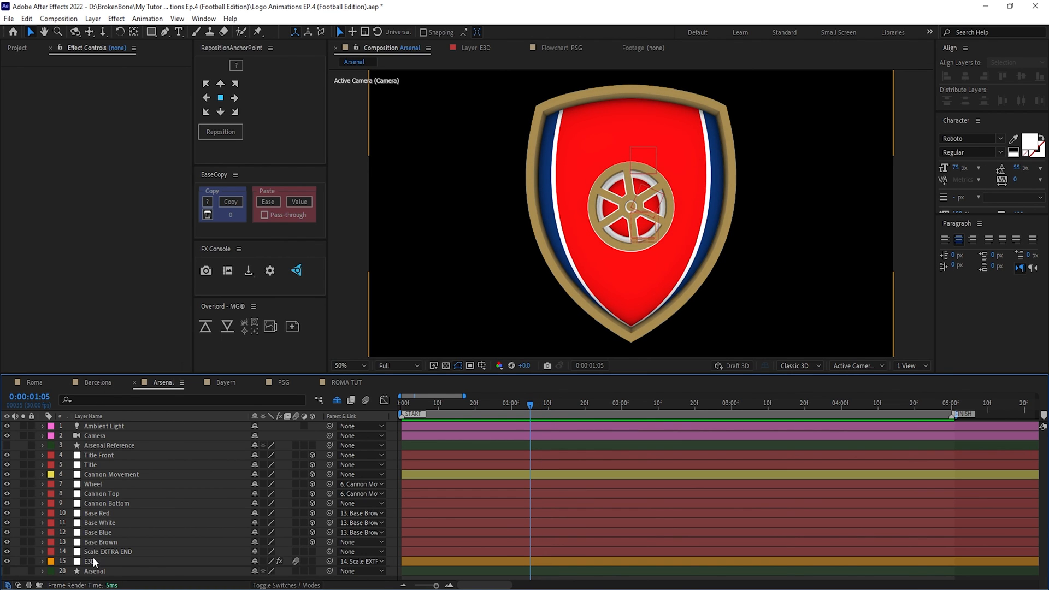
left_click_drag(526, 406, 713, 414)
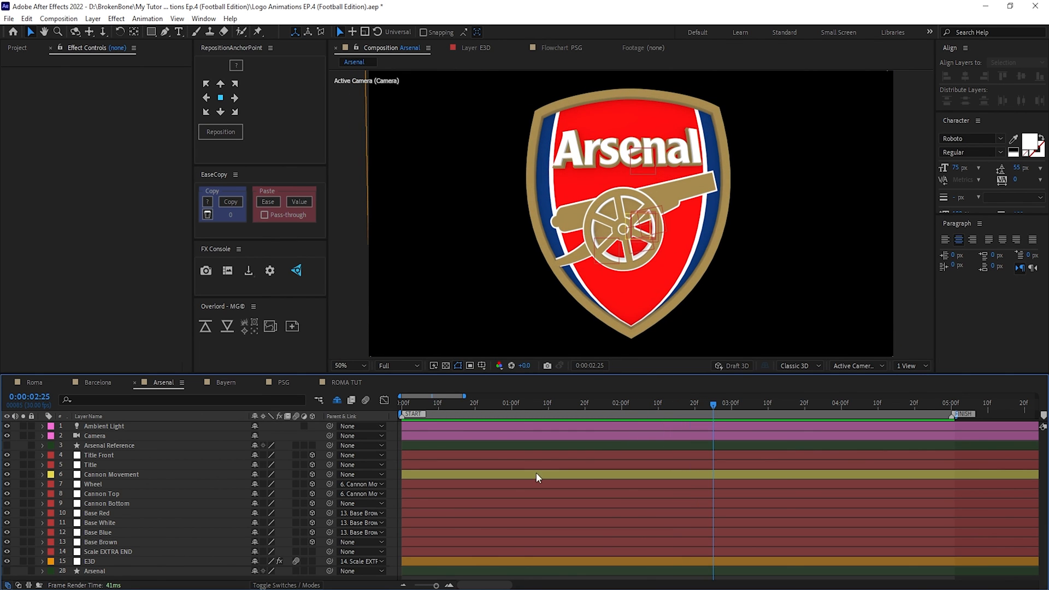
left_click(131, 560)
key("u")
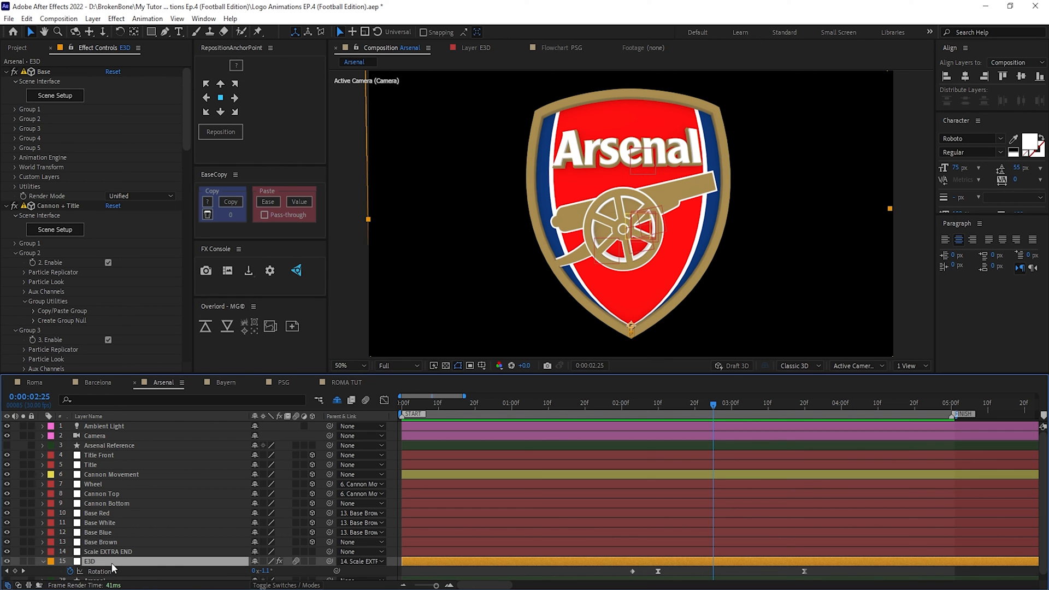
key("shift+p")
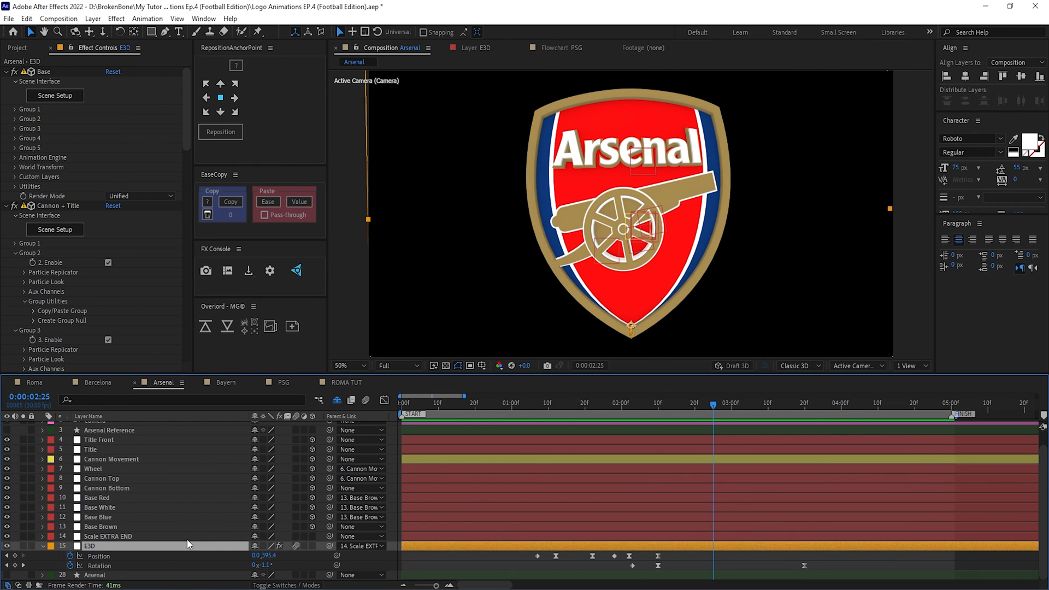
left_click_drag(825, 557, 434, 574)
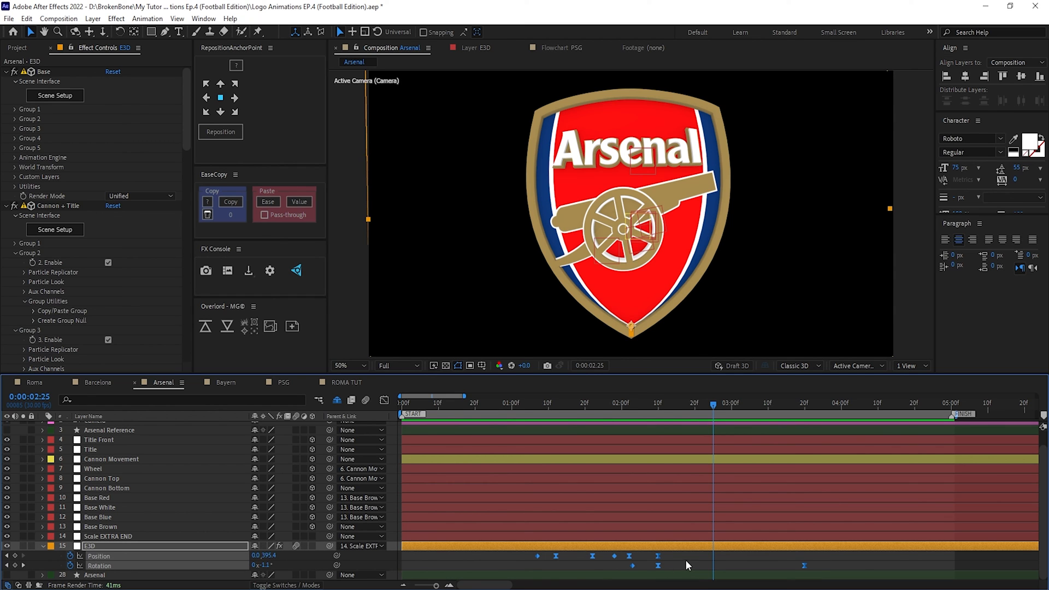
Inspect the shield up close and scrub the E3D layer's position and rotation movement from 0:00:02:02 to 0:00:03:02.
scroll(718, 300, "up", 2)
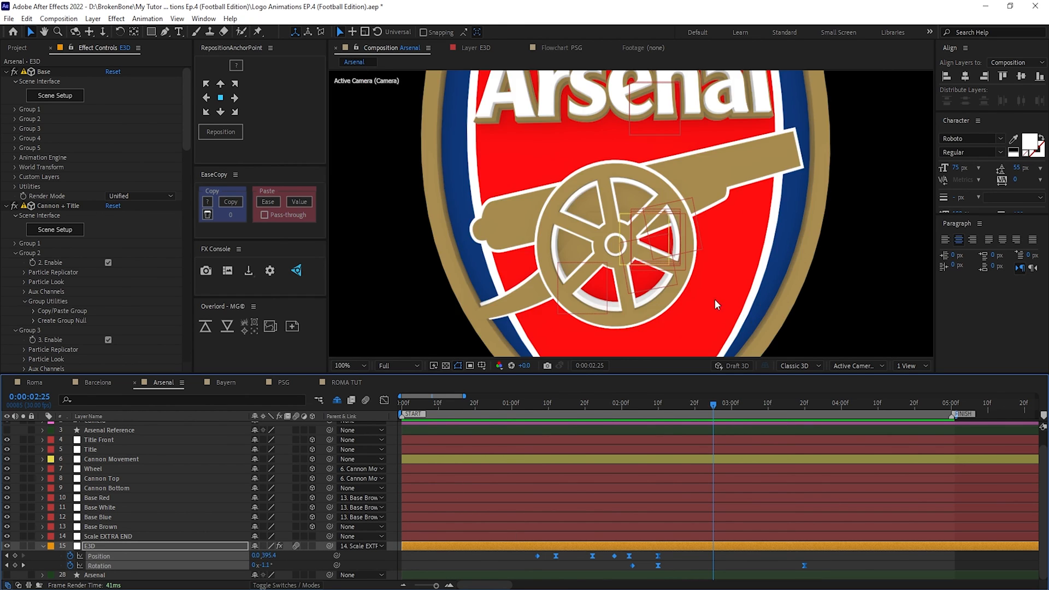
left_click_drag(601, 349, 624, 289)
scroll(630, 299, "down", 4)
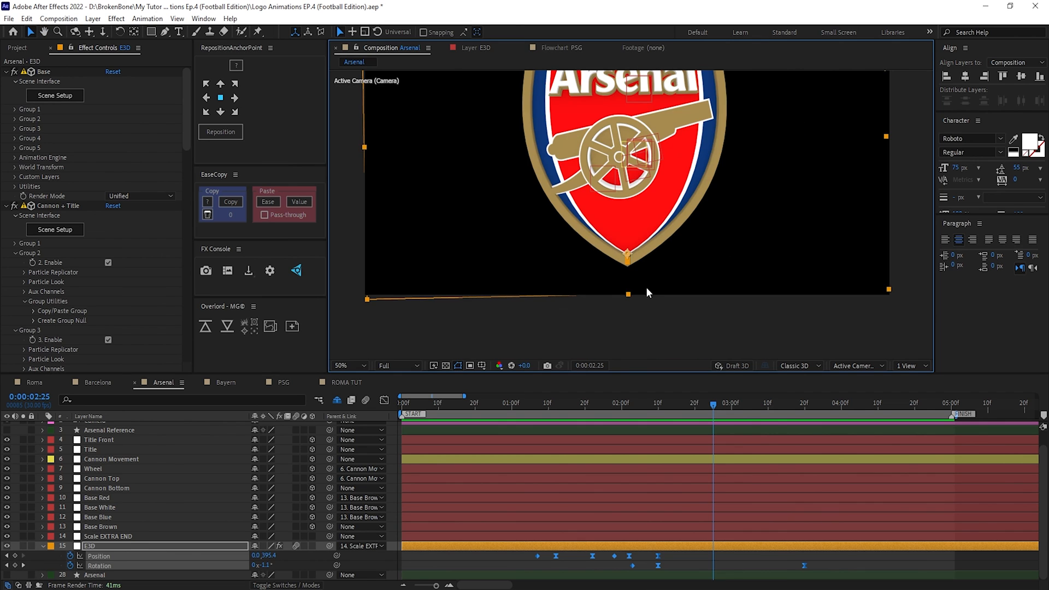
key("v")
scroll(661, 319, "up", 4)
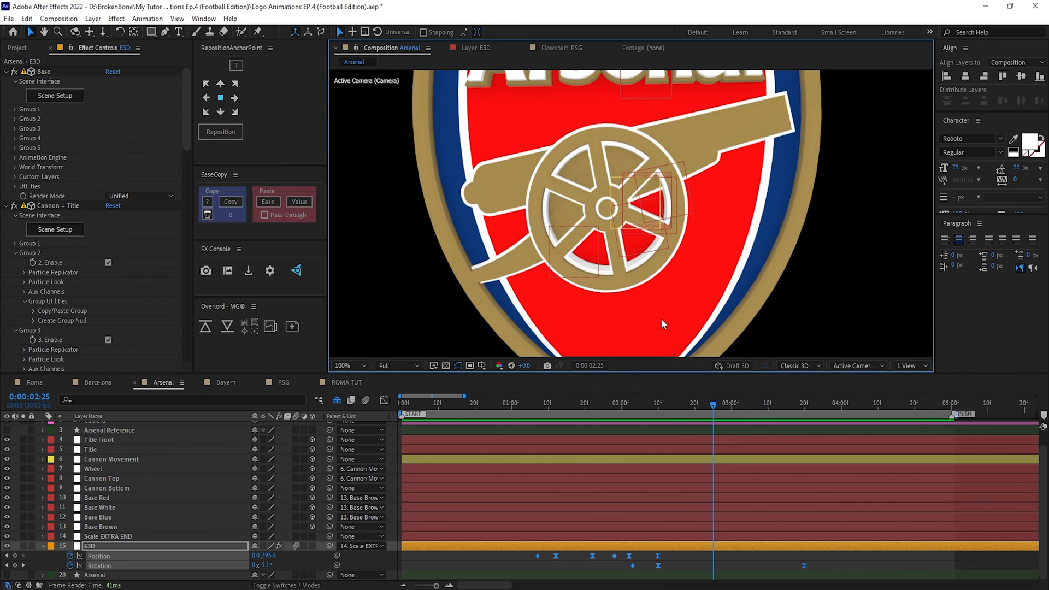
scroll(631, 319, "down", 2)
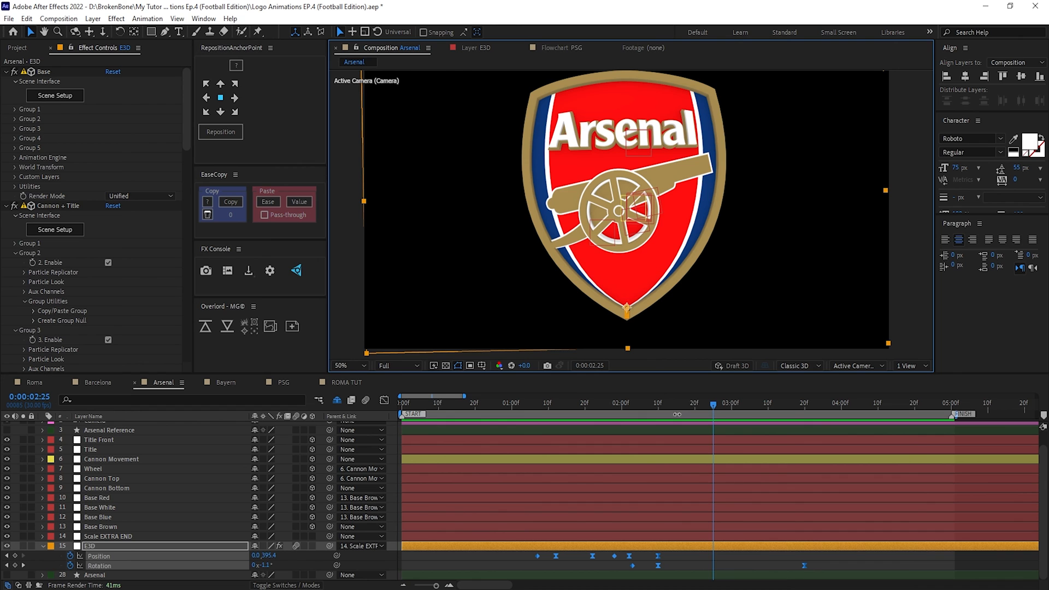
left_click(844, 552)
left_click_drag(792, 404, 625, 426)
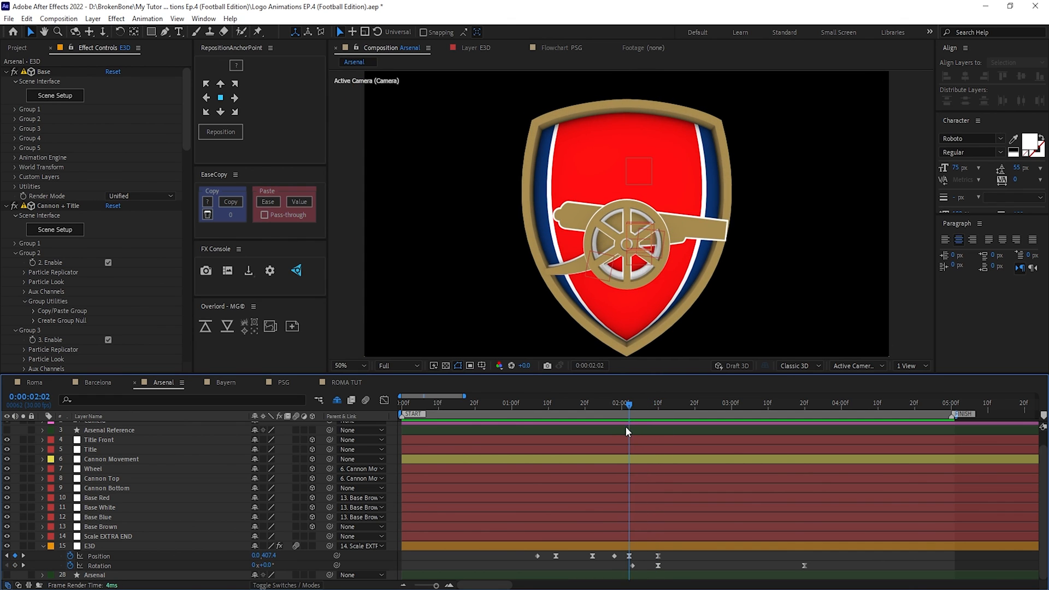
left_click(154, 547)
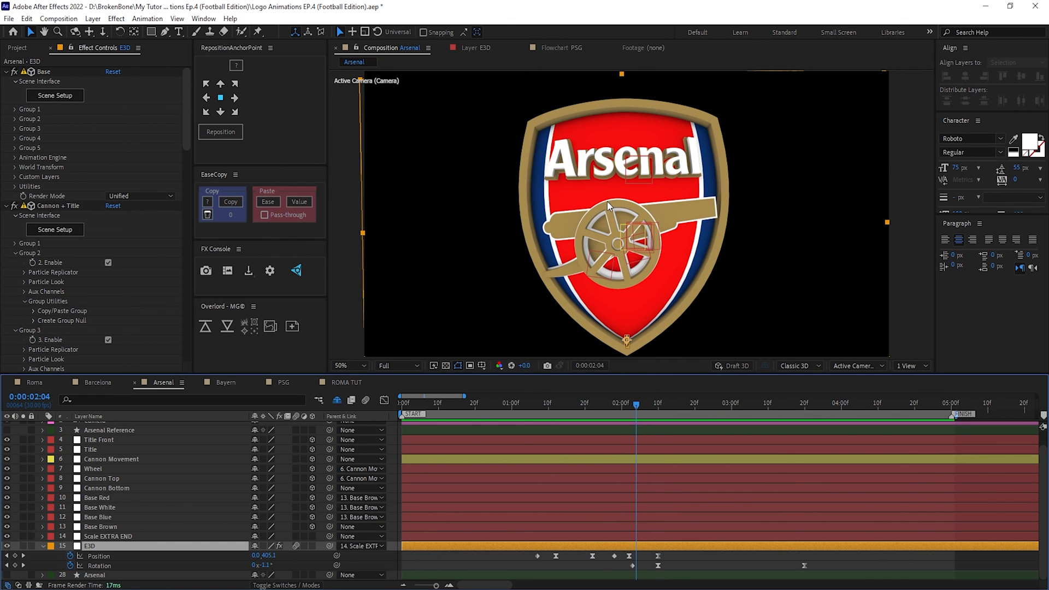
left_click_drag(637, 406, 739, 425)
Reveal the Scale keyframes of the Scale EXTRA END layer and scrub through the scaling from 0:00:02:10.
scroll(107, 445, "up", 2)
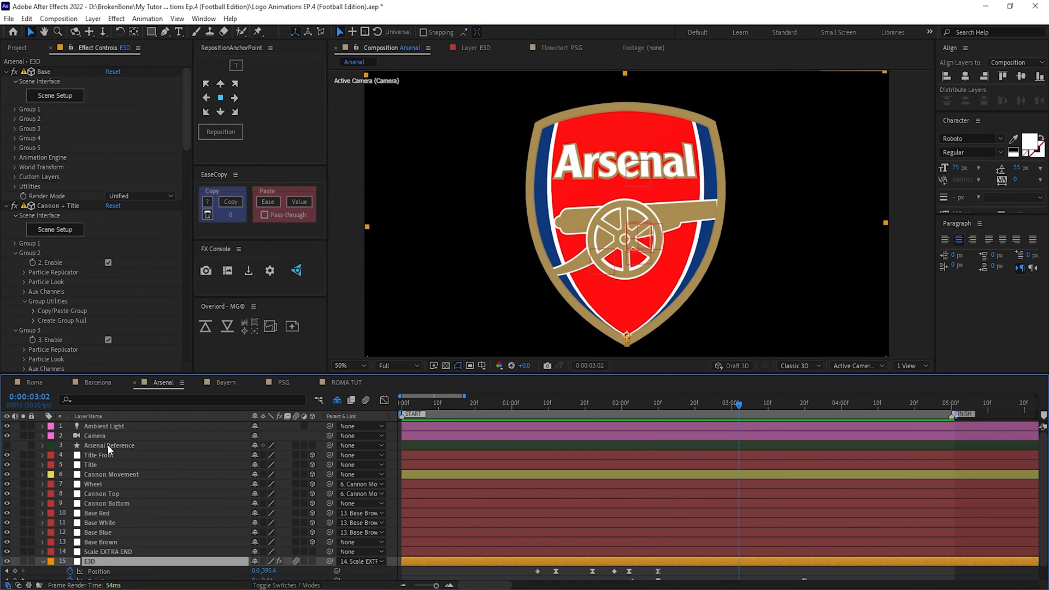
left_click(112, 552)
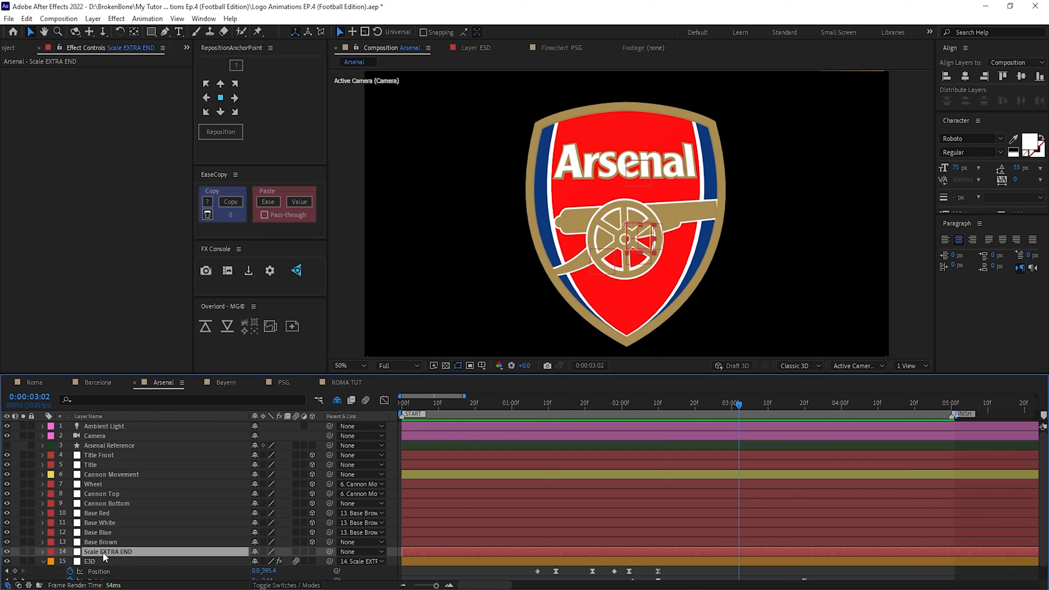
key("s")
scroll(218, 559, "down", 2)
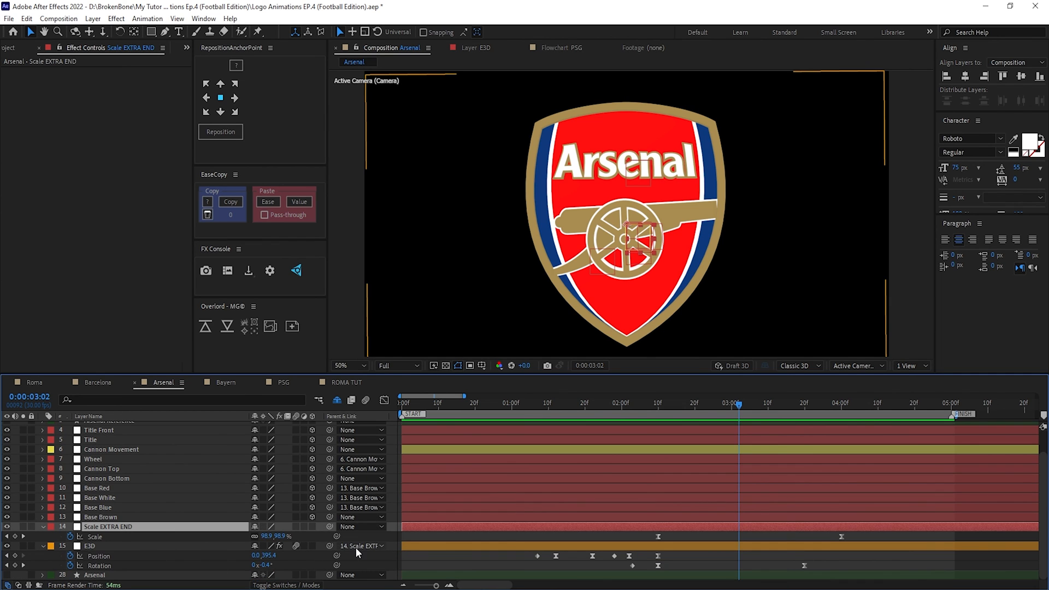
left_click(143, 546)
left_click(654, 414)
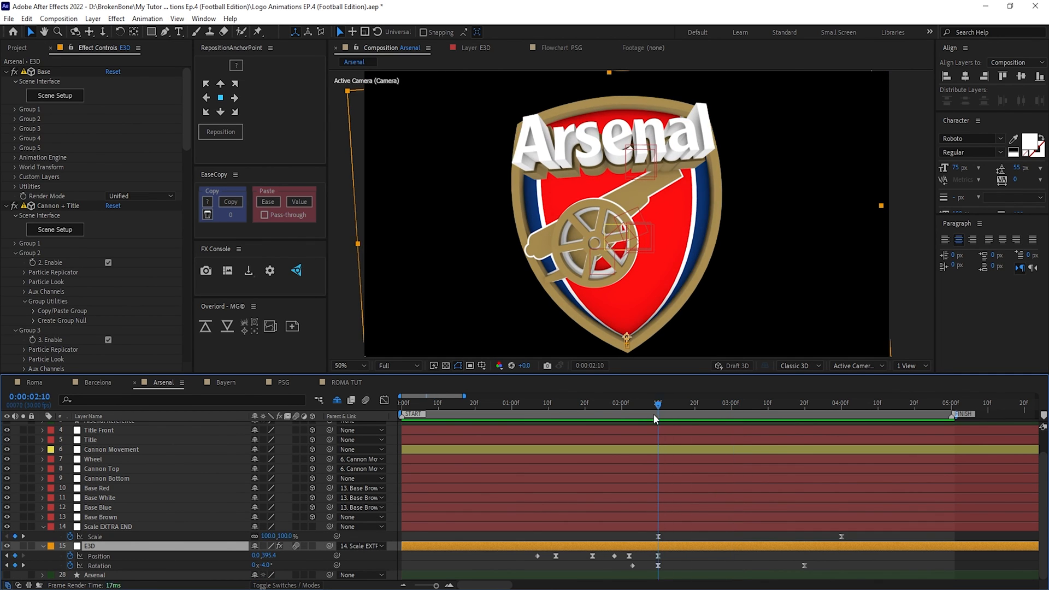
left_click_drag(654, 414, 838, 464)
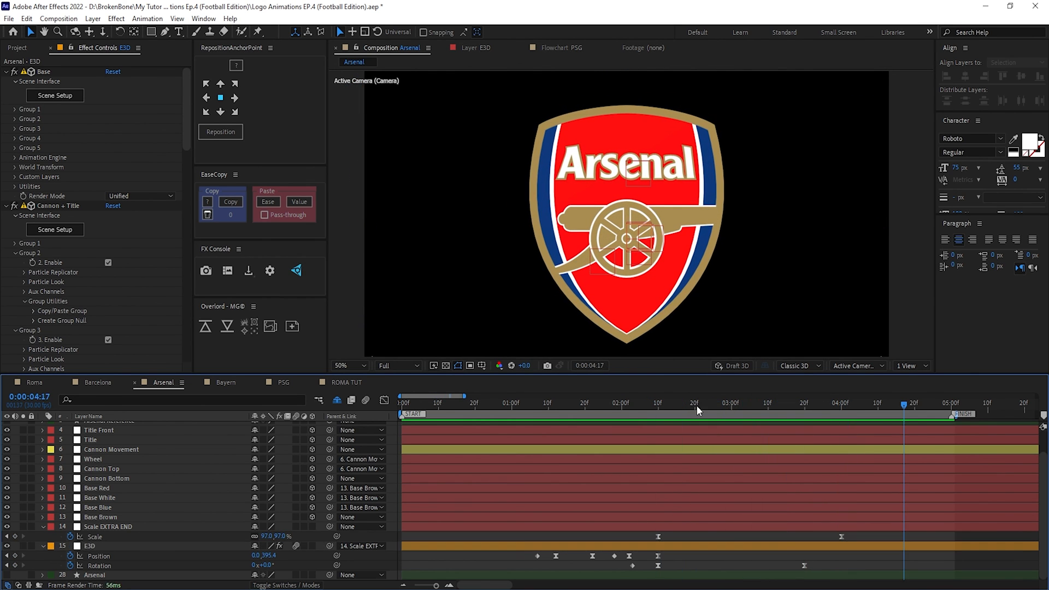
Reveal the Scale keyframes of Base Red, Base White and Base Blue at 0:00:00:23 and scrub through to 0:00:02:09.
left_click_drag(696, 405, 486, 403)
left_click(110, 488)
left_click(108, 498, "ctrl")
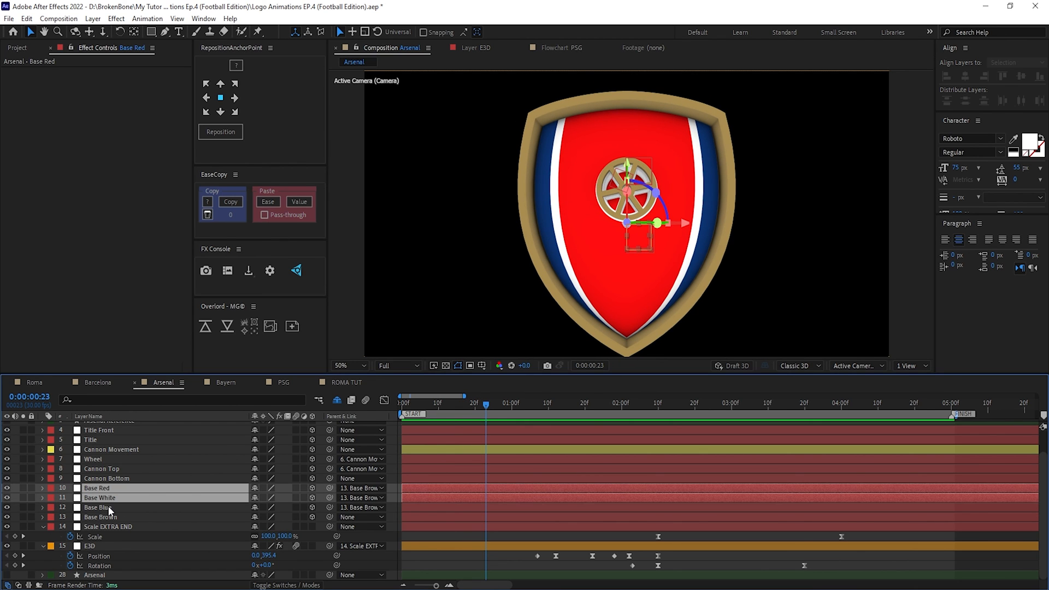
left_click(108, 507, "ctrl")
key("s")
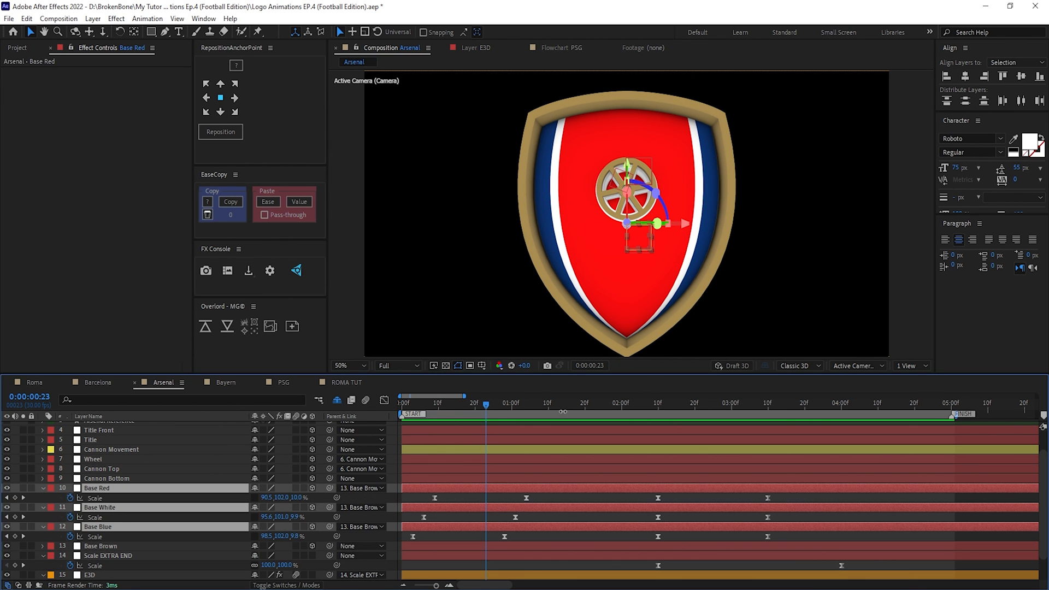
left_click_drag(535, 500, 399, 543)
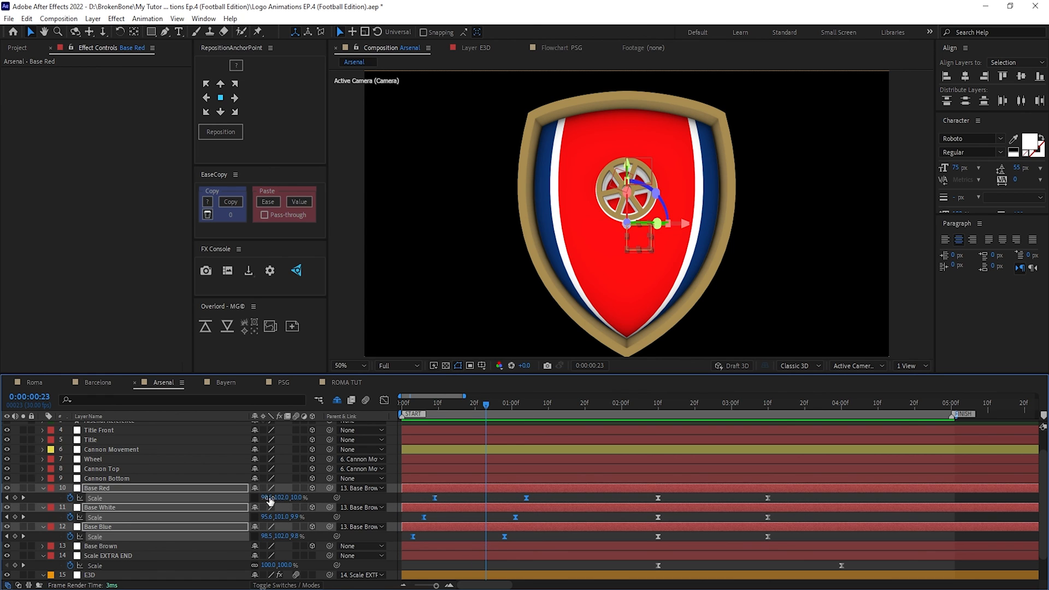
left_click_drag(485, 405, 656, 407)
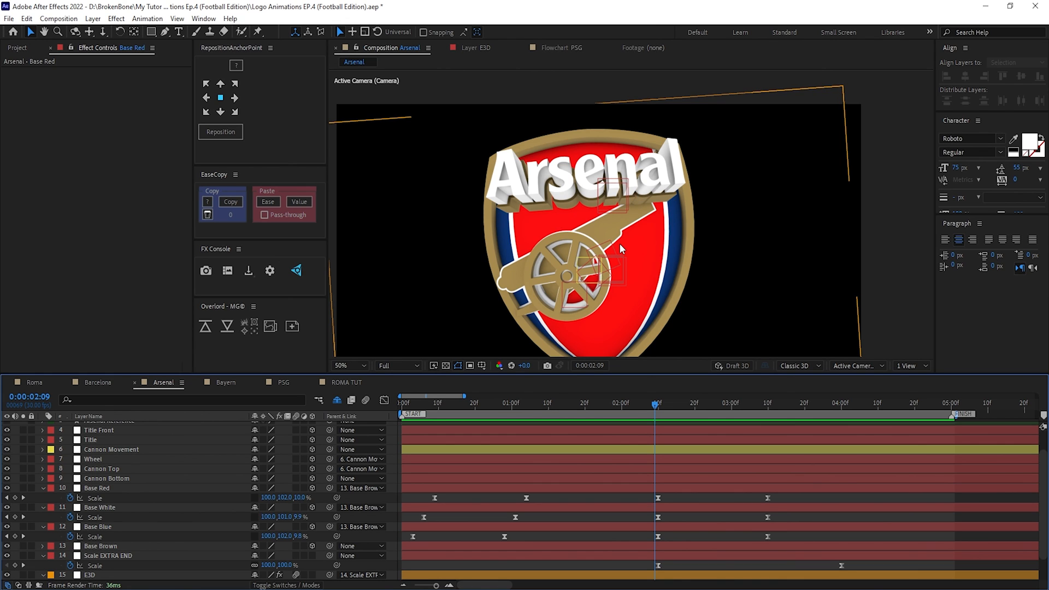
Reveal the Scale keyframes of the Title Front and Title layers and examine the text extrusion at 0:00:02:13.
left_click(109, 431)
left_click(103, 440, "shift")
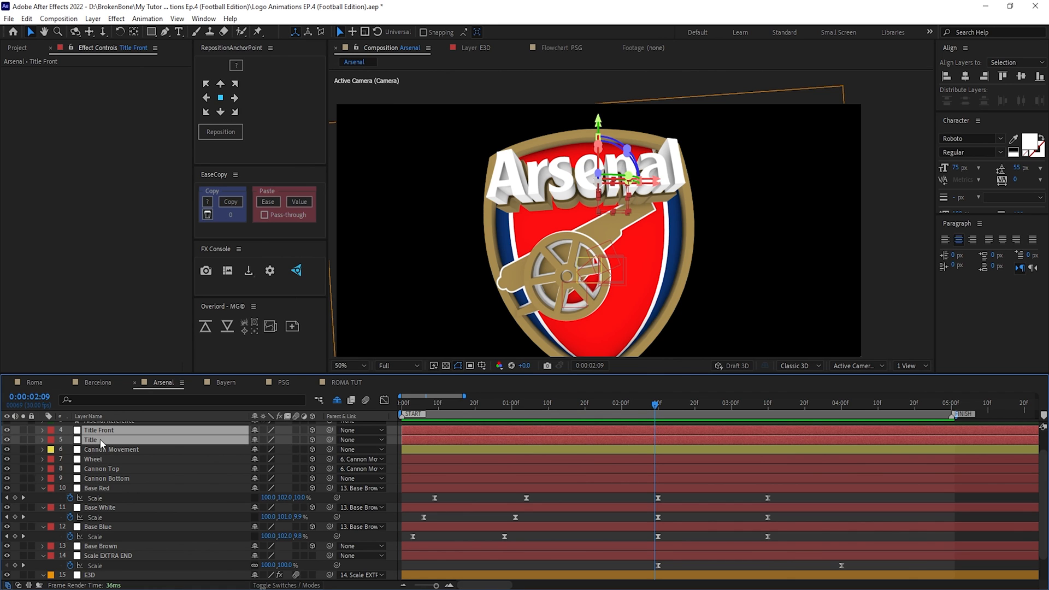
key("s")
left_click_drag(652, 405, 669, 404)
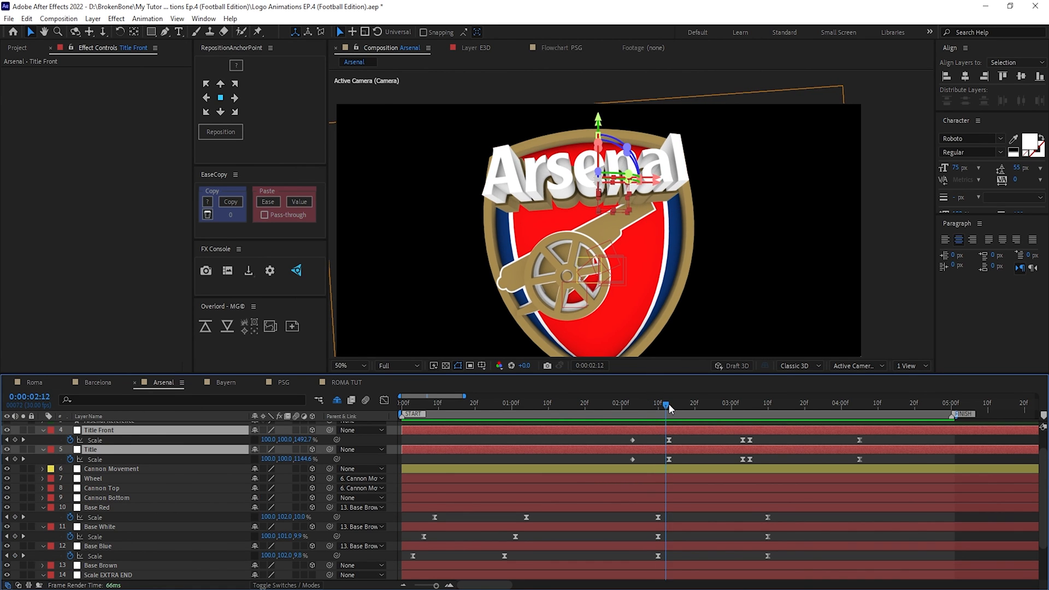
left_click(680, 437)
left_click(682, 448)
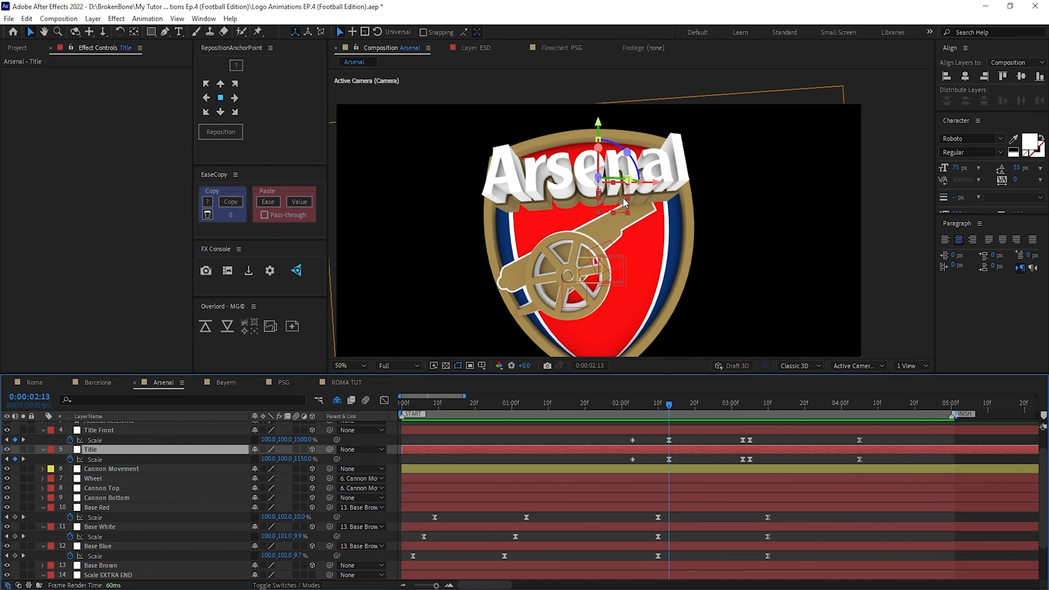
left_click_drag(303, 440, 618, 307)
left_click_drag(303, 439, 723, 428)
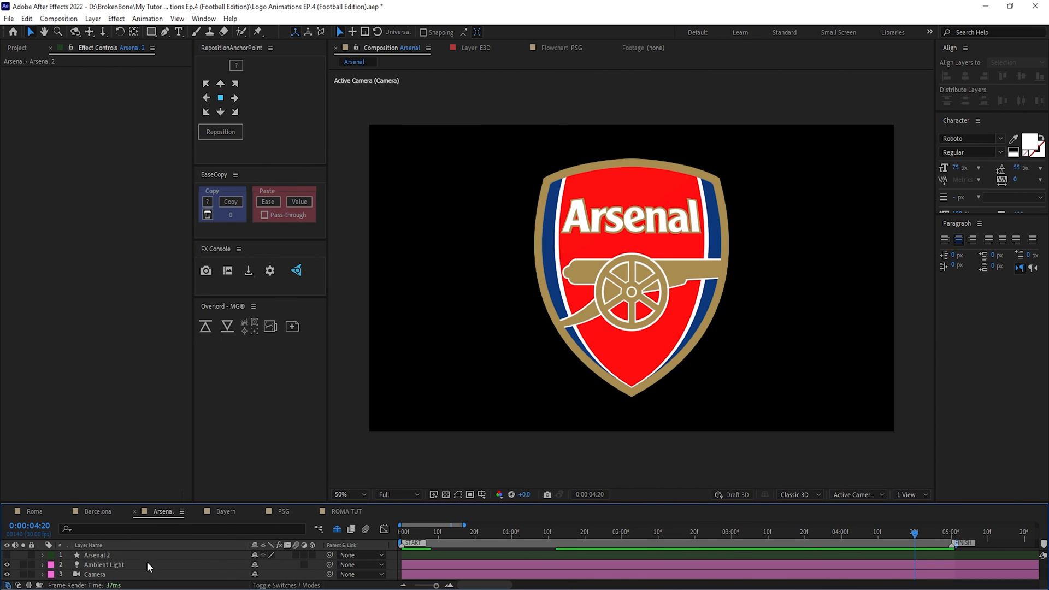
Compare the 3D Arsenal logo with the flat Arsenal 2 artwork at 0:00:04:20 by toggling that layer's visibility.
left_click(87, 556)
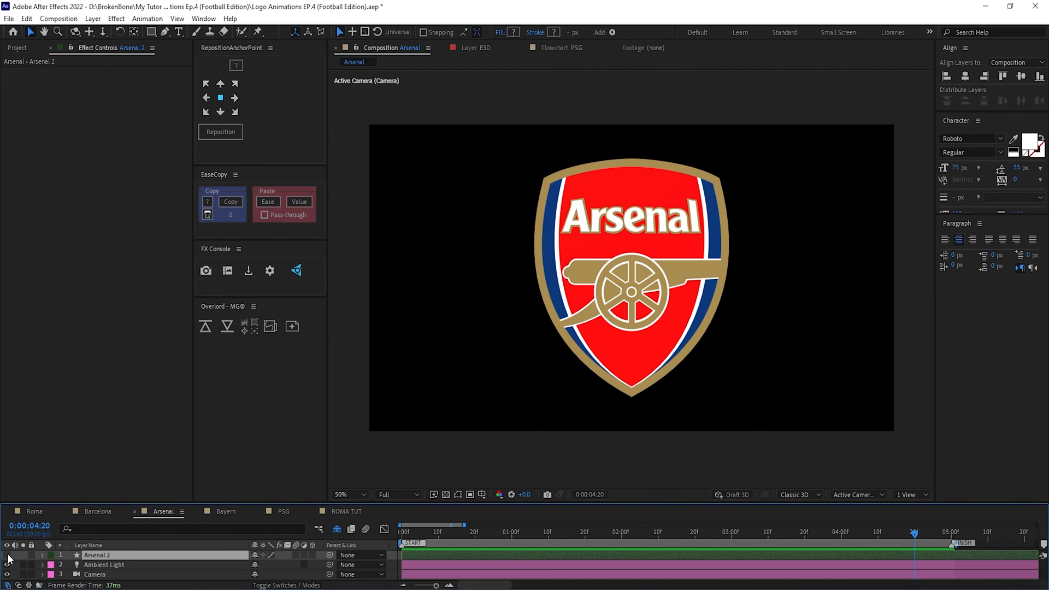
scroll(601, 202, "up", 3)
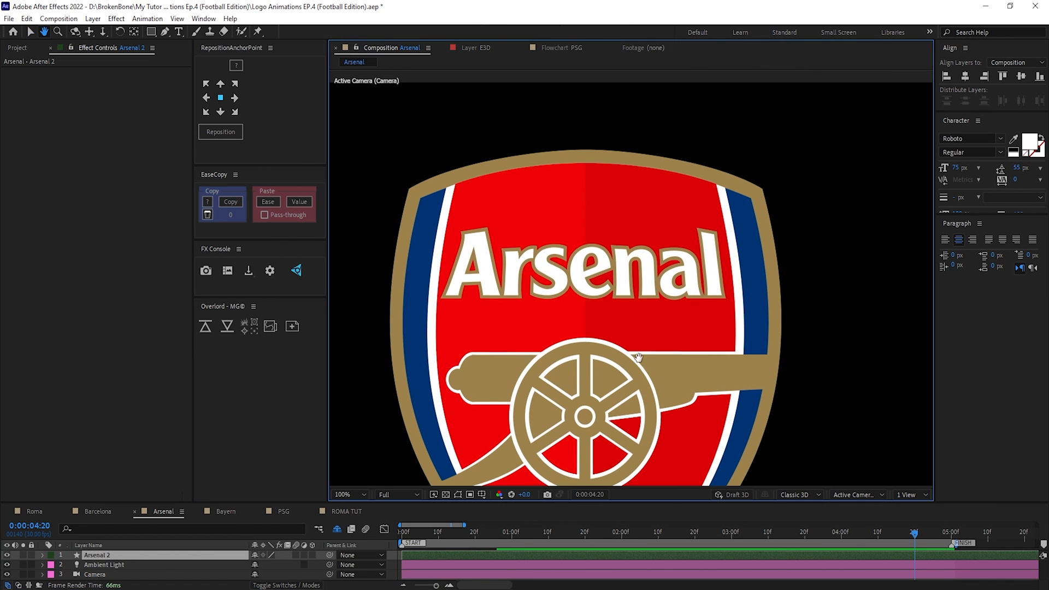
left_click_drag(628, 218, 599, 199)
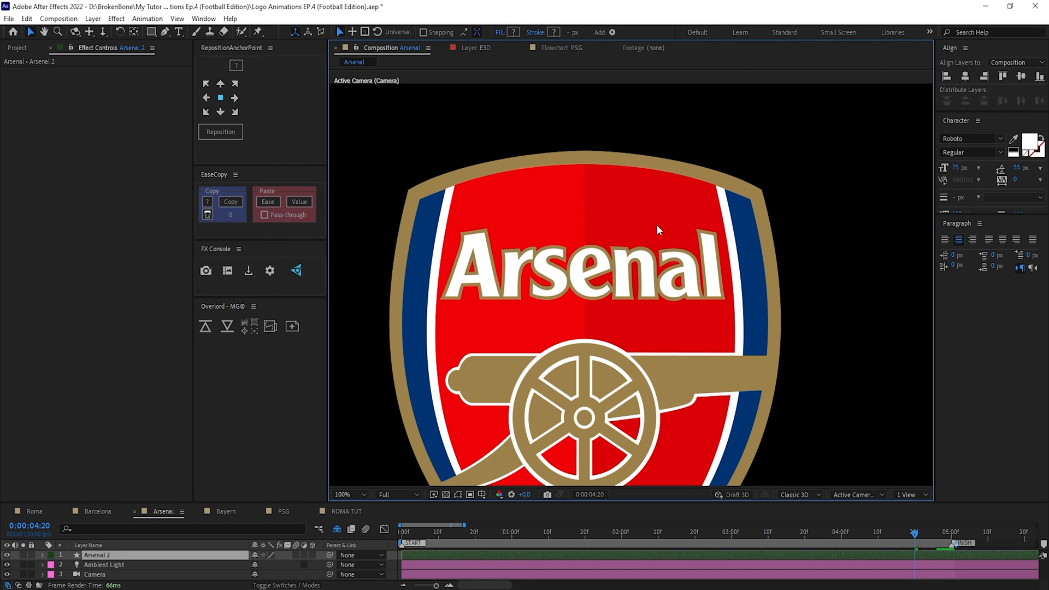
scroll(690, 217, "down", 3)
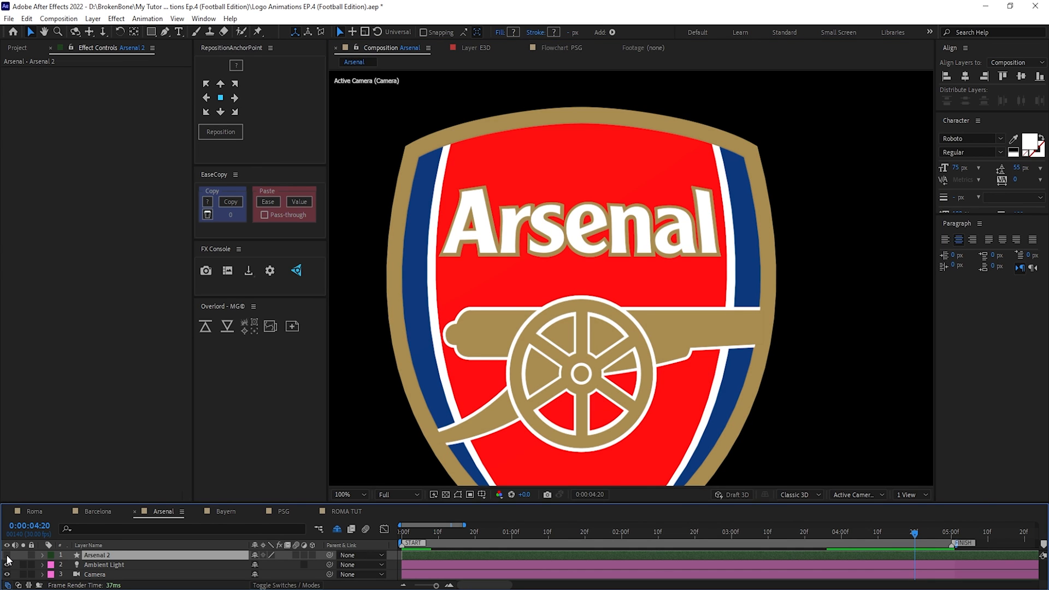
left_click_drag(624, 312, 619, 241)
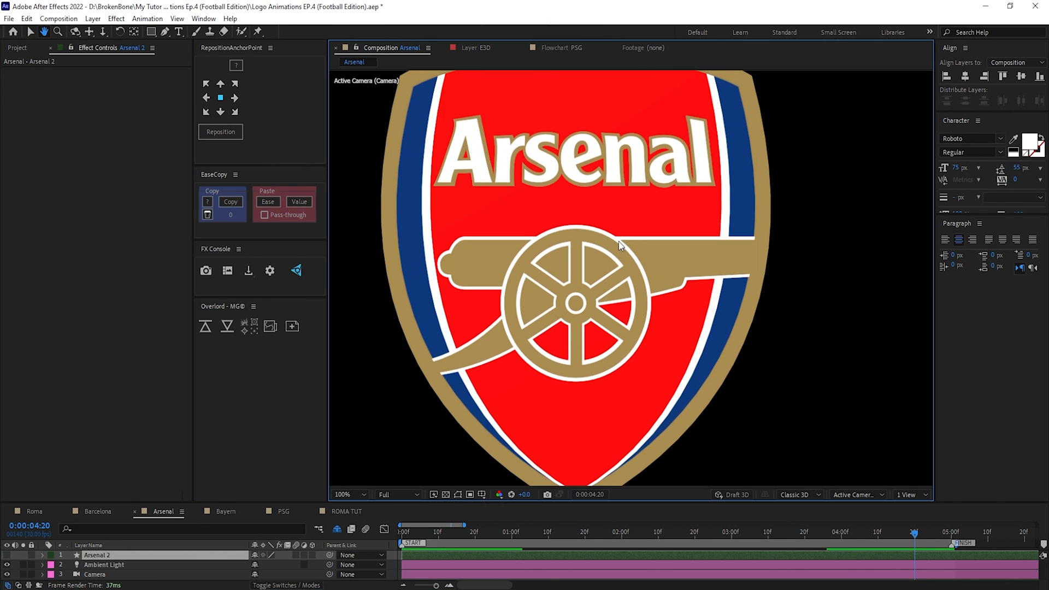
scroll(620, 243, "down", 1)
key("v")
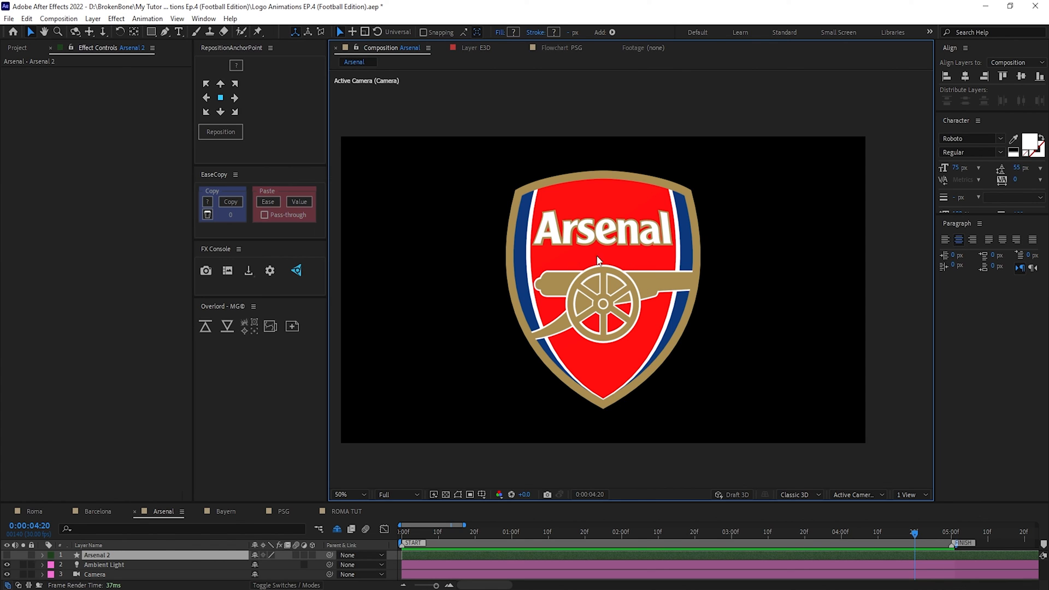
left_click(7, 556)
left_click(7, 555)
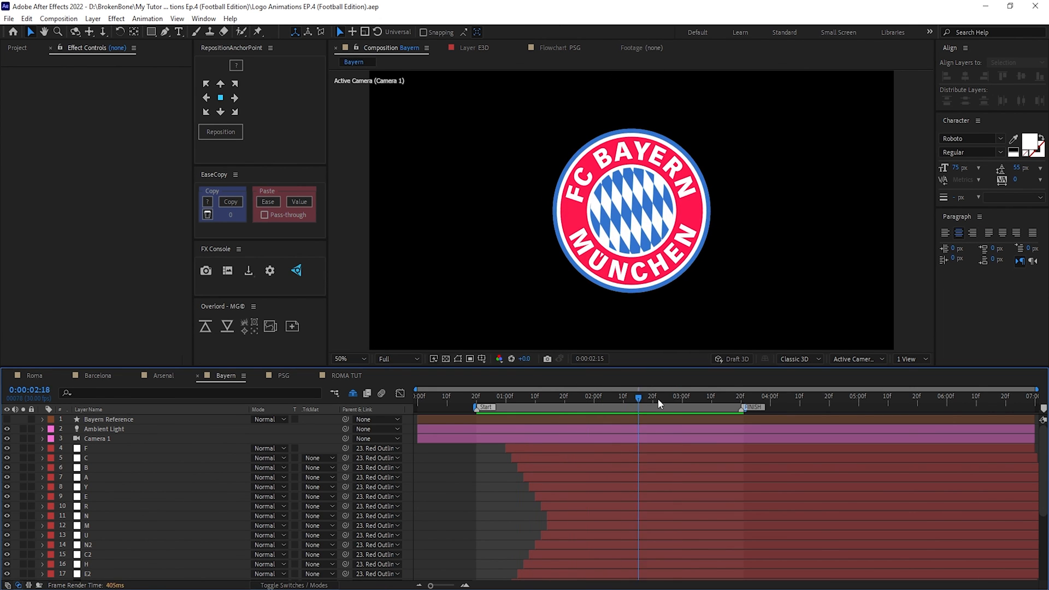
Go to 0:00:03:16 in the Bayern composition and compare the 3D logo with the Bayern Reference layer shown and hidden.
left_click(730, 398)
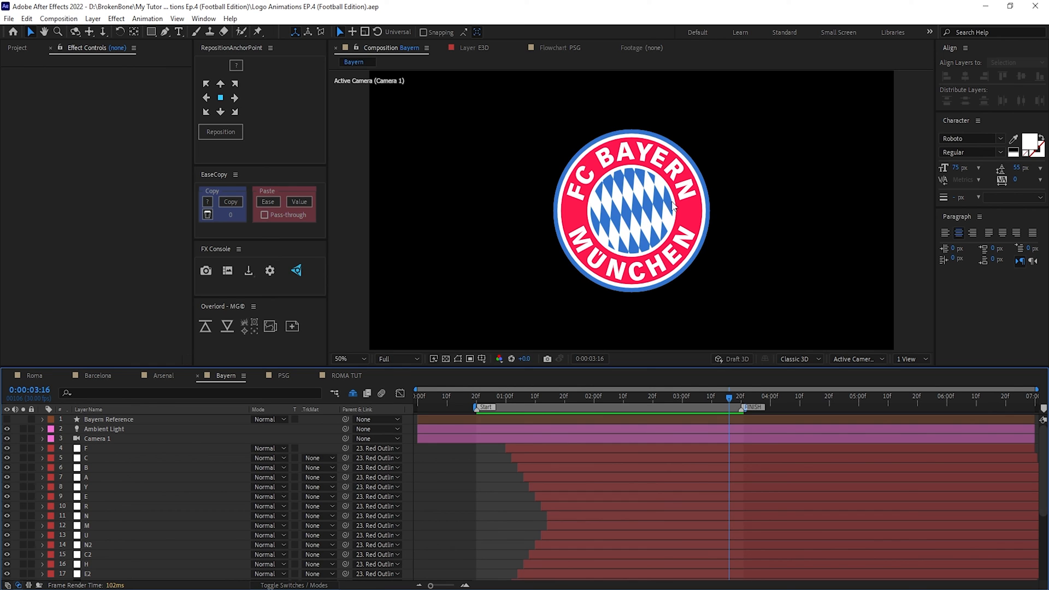
scroll(641, 241, "up", 2)
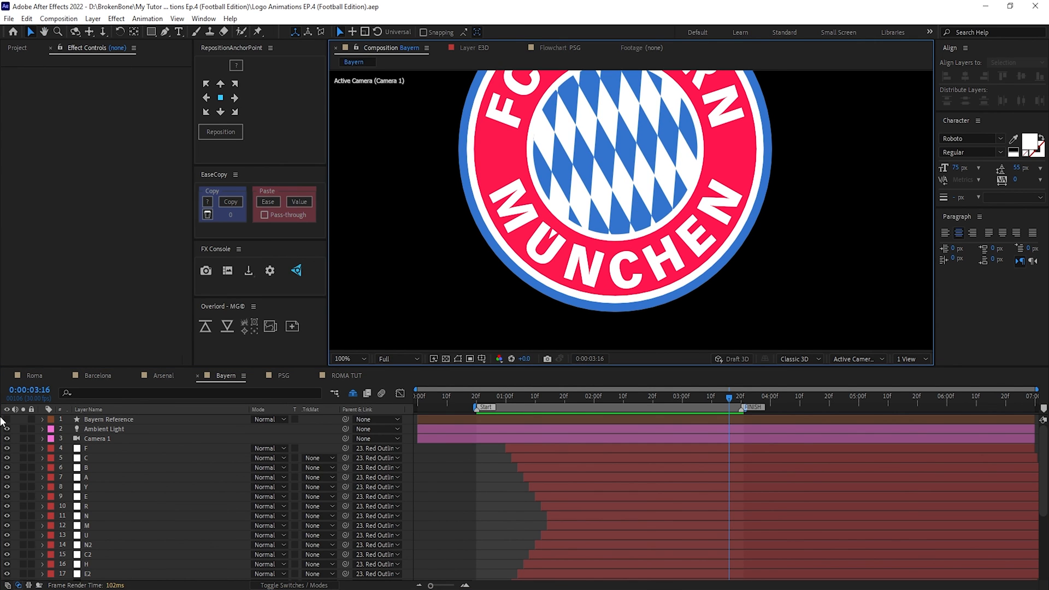
left_click(6, 419)
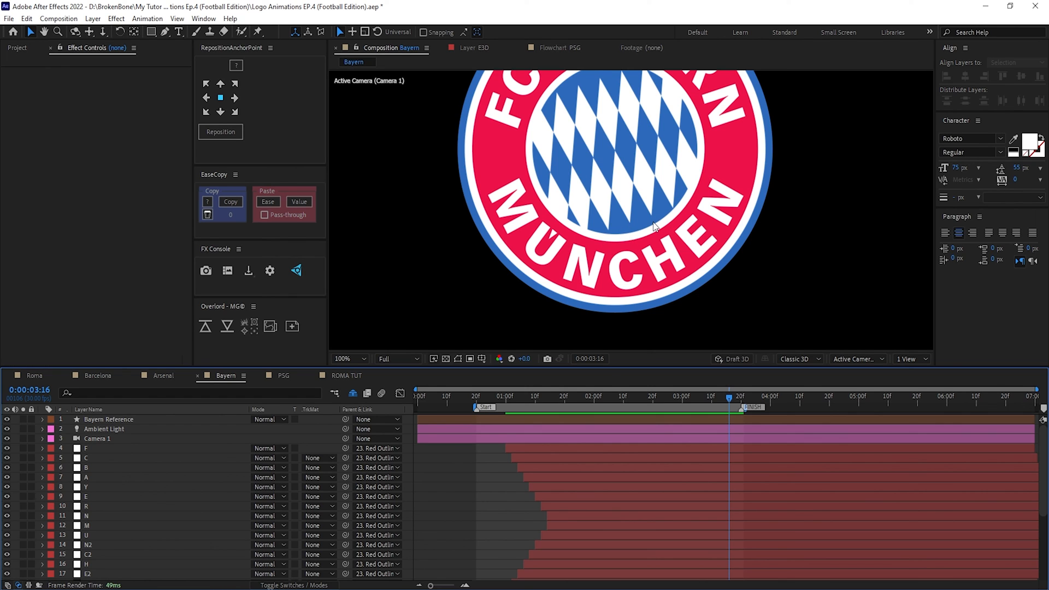
left_click(7, 420)
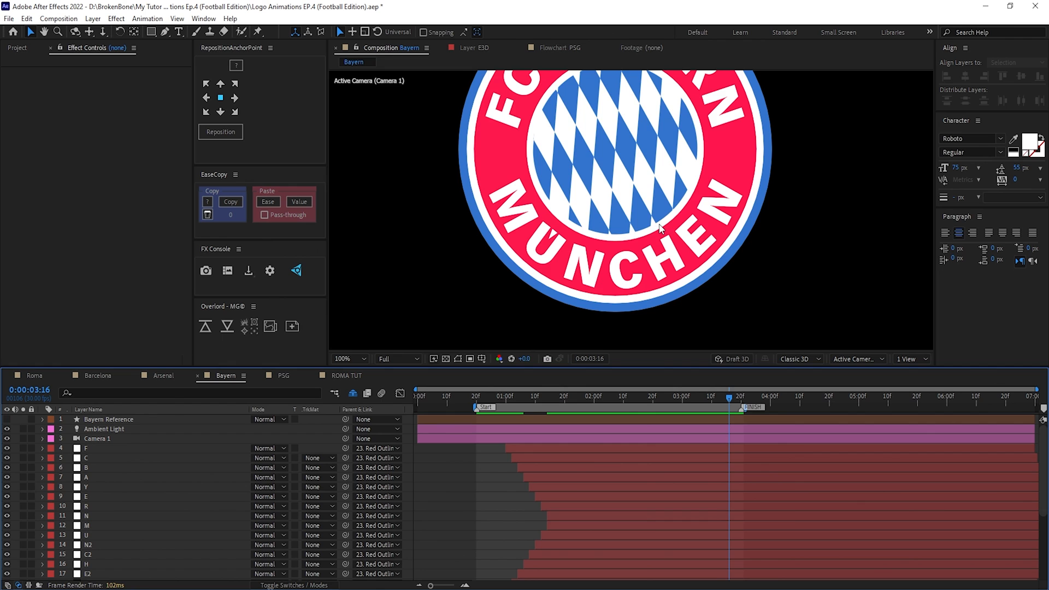
Preview the Bayern logo animation with the Bayern Reference layer hidden.
left_click_drag(653, 194, 644, 241)
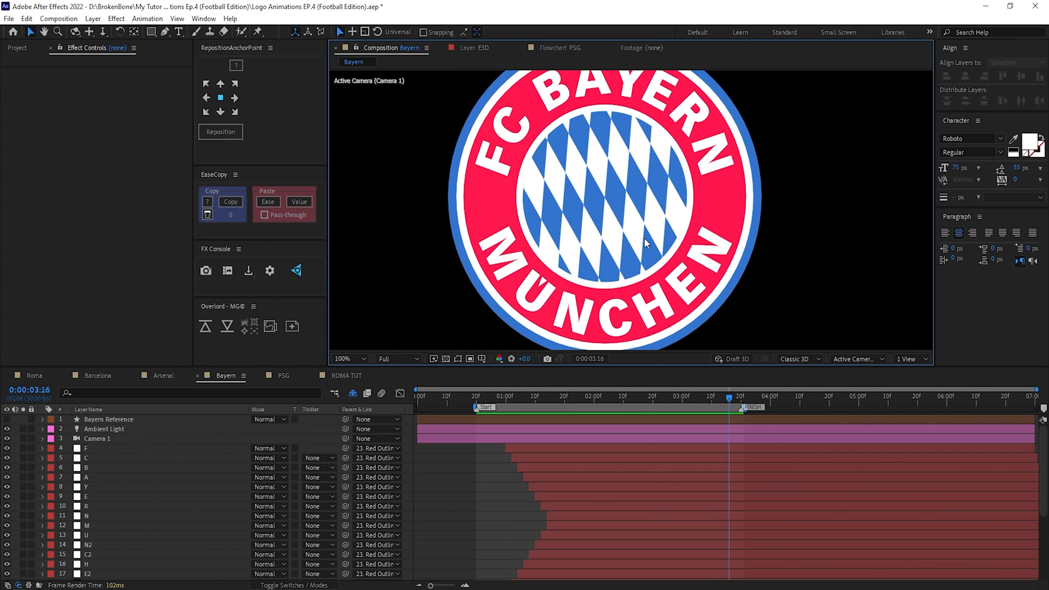
left_click(7, 419)
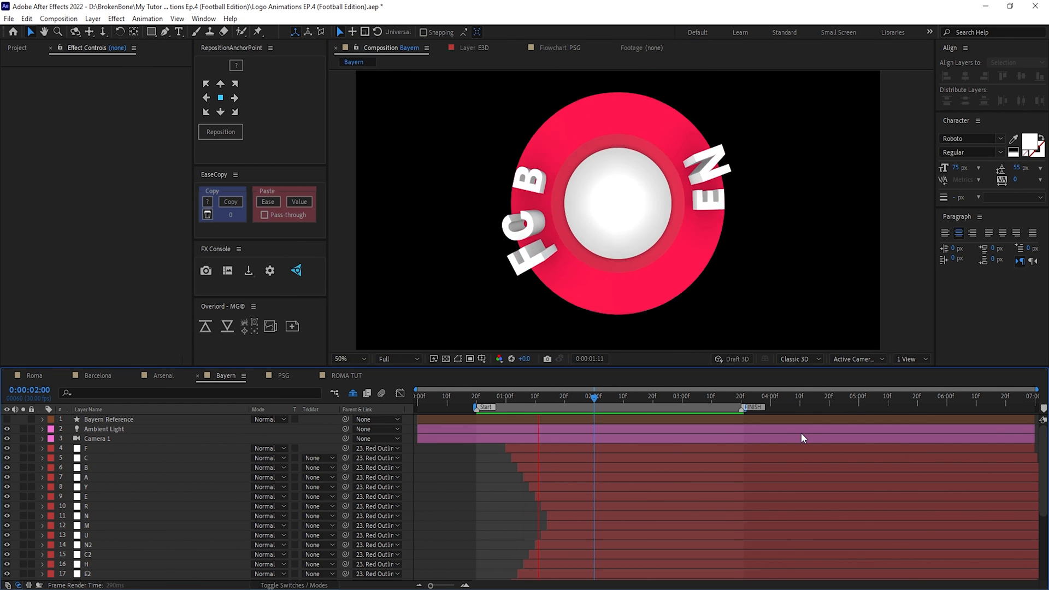
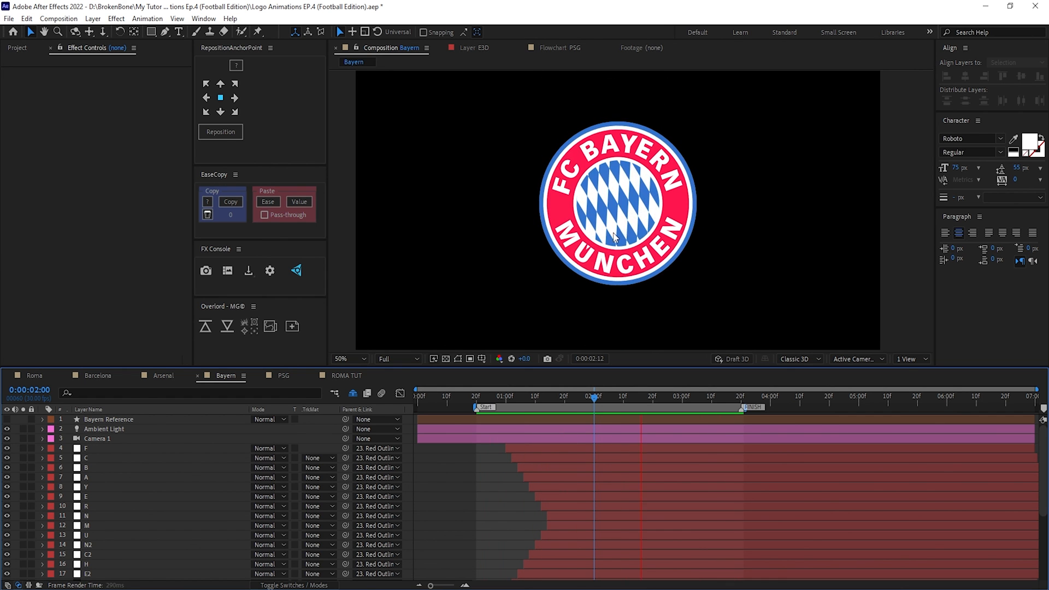
key("space")
Examine the effects on the Circle & Characters, Diamonds and Diamonds Inner Circle Matte layers.
scroll(183, 515, "down", 4)
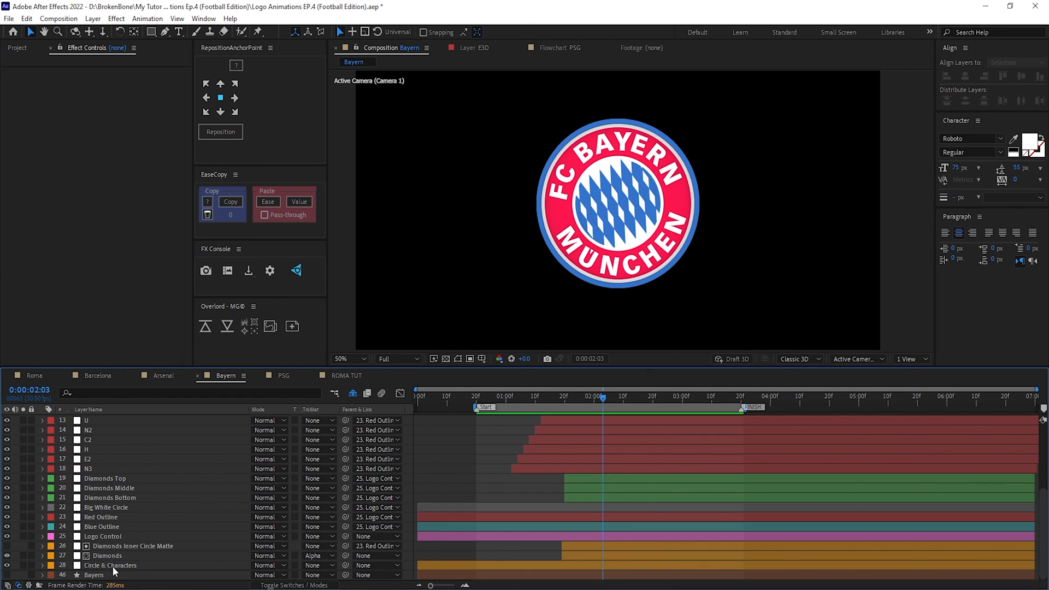
left_click(116, 566)
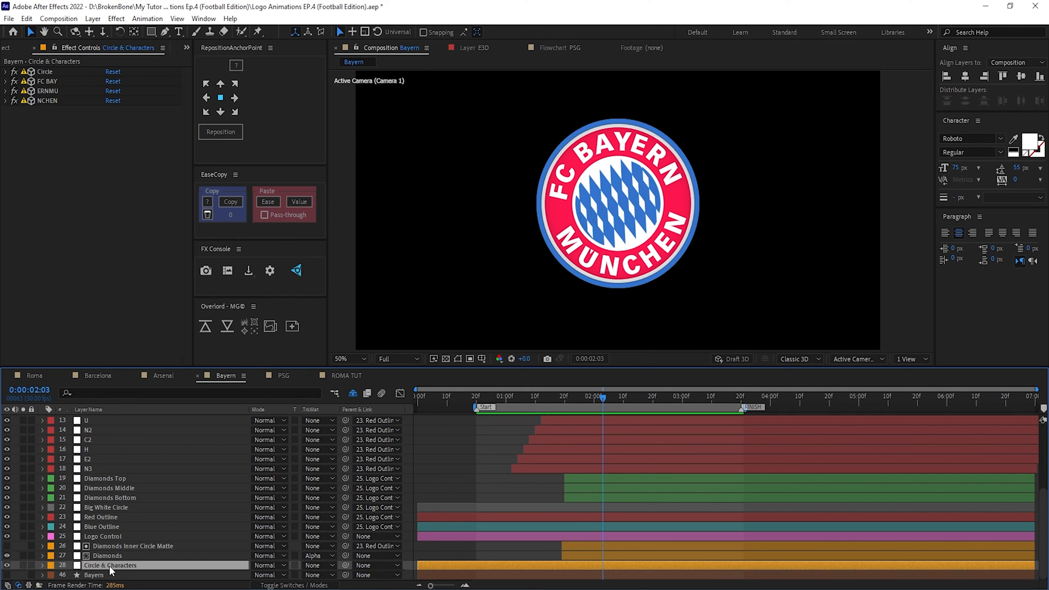
left_click(135, 557)
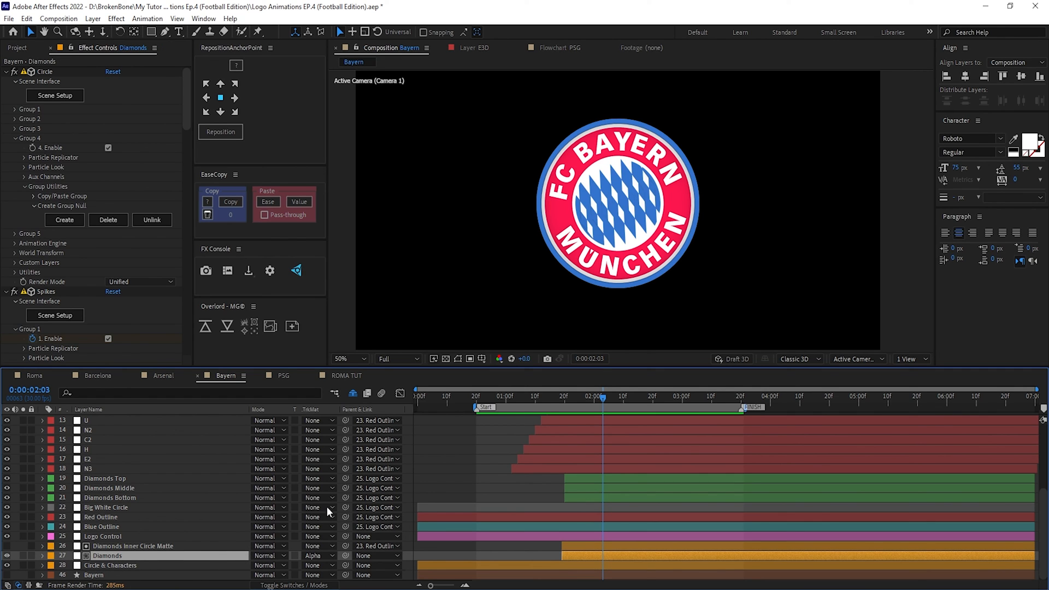
left_click(132, 547)
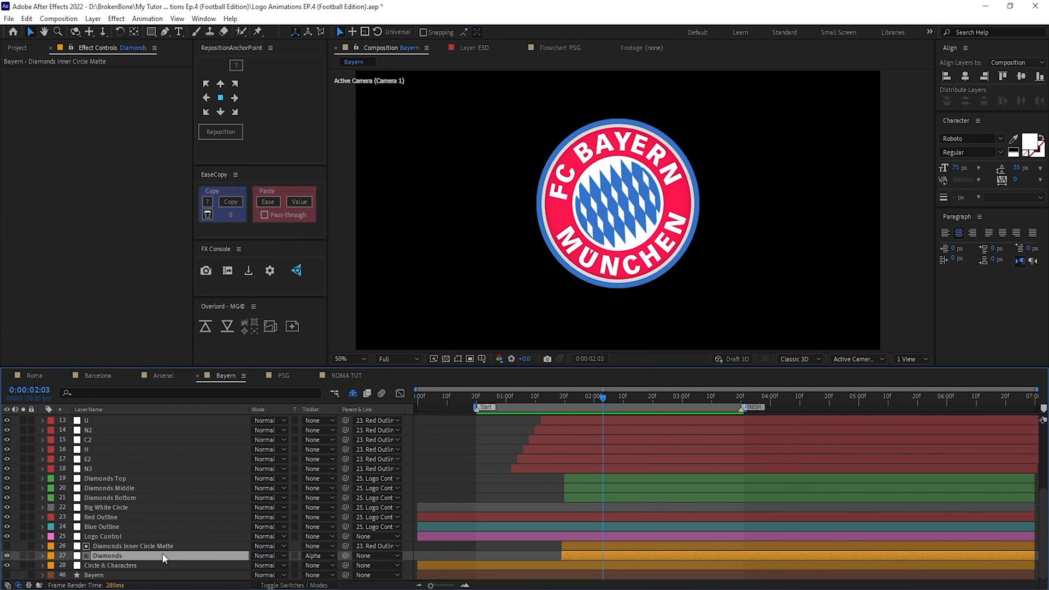
Remove the Diamonds layer's track matte, show Diamonds Inner Circle Matte and check its layer switches, scrubbing to 0:00:02:15.
left_click(104, 556)
left_click(316, 555)
left_click(333, 517)
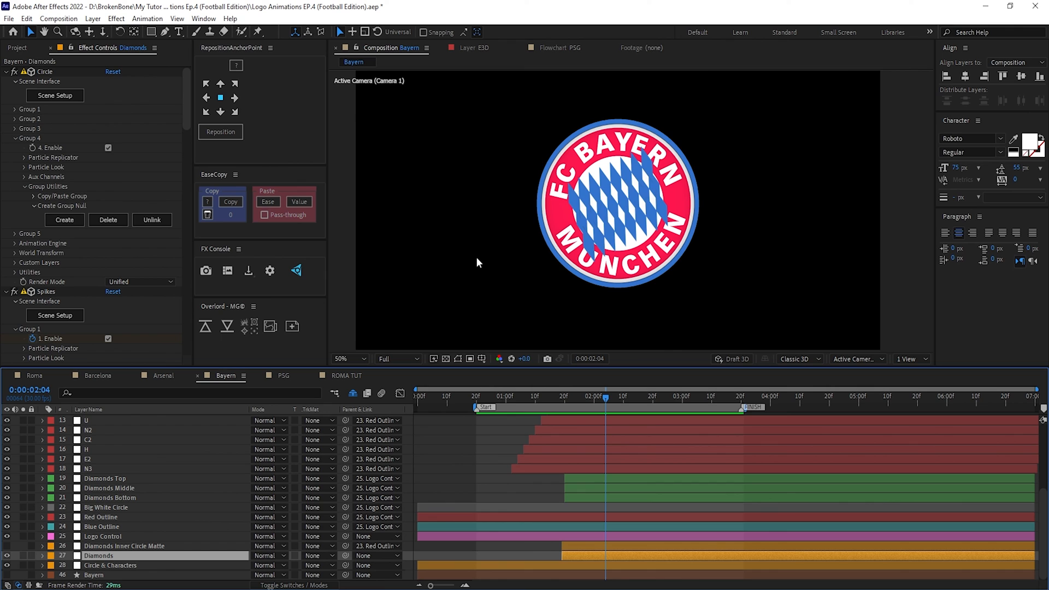
left_click(133, 546)
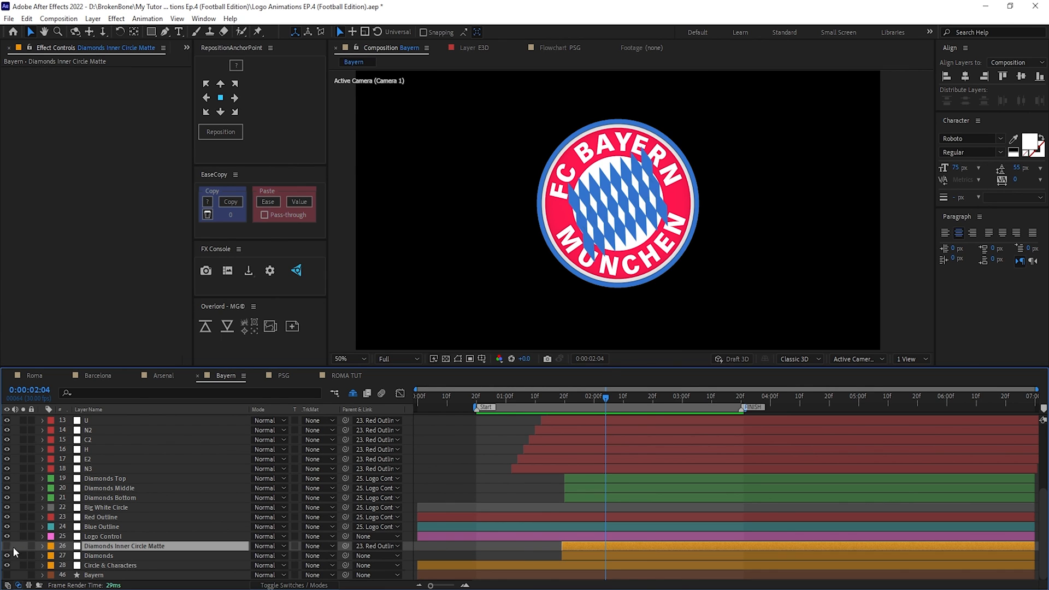
left_click(7, 546)
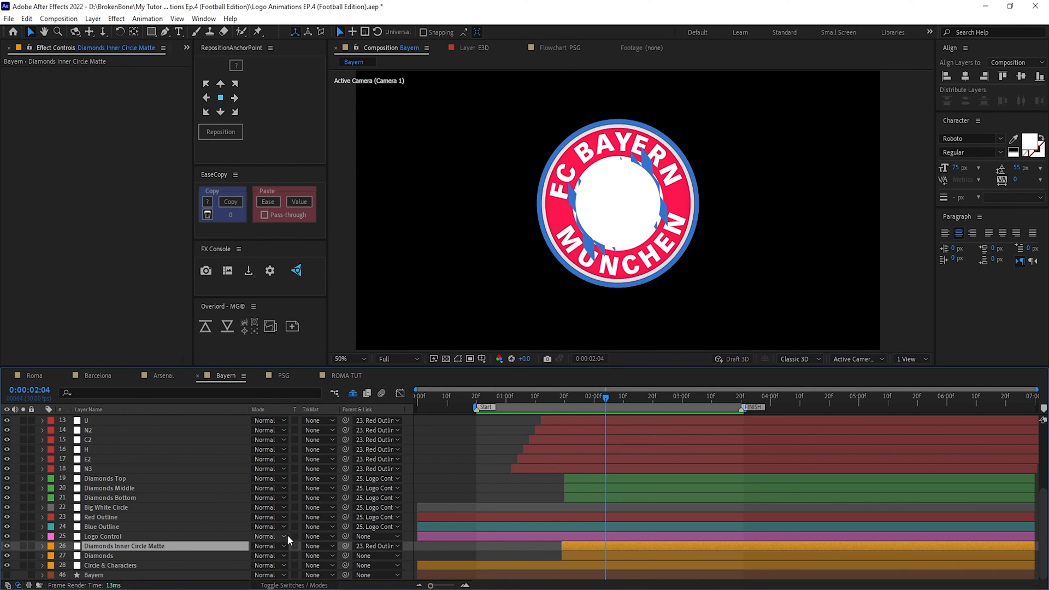
key("F4")
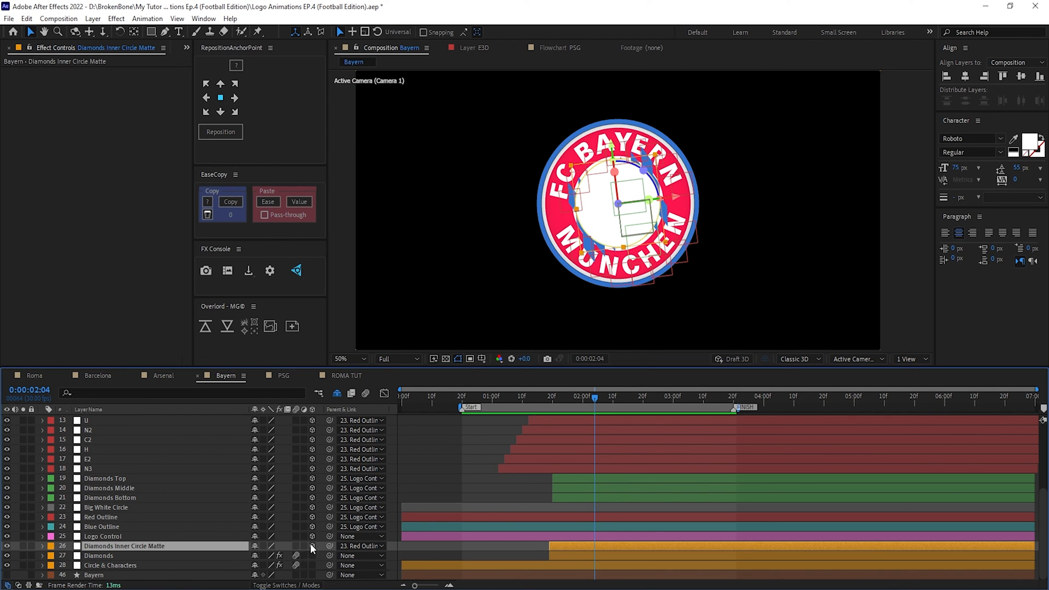
left_click_drag(588, 398, 628, 397)
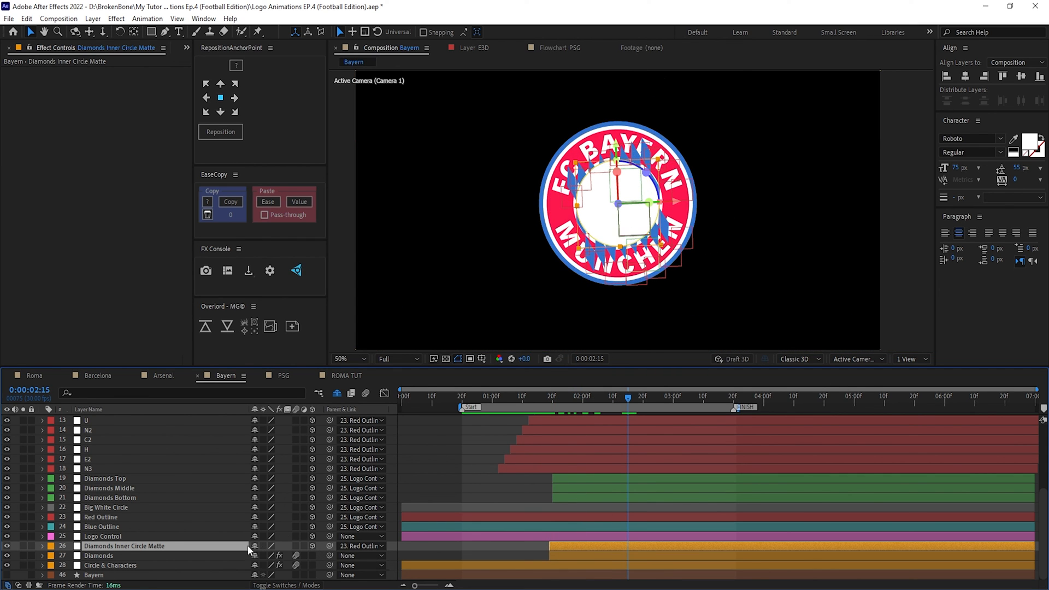
Set the Diamonds layer's track matte back to Alpha Matte "Diamonds Inner Circle Matte".
key("F4")
left_click(321, 554)
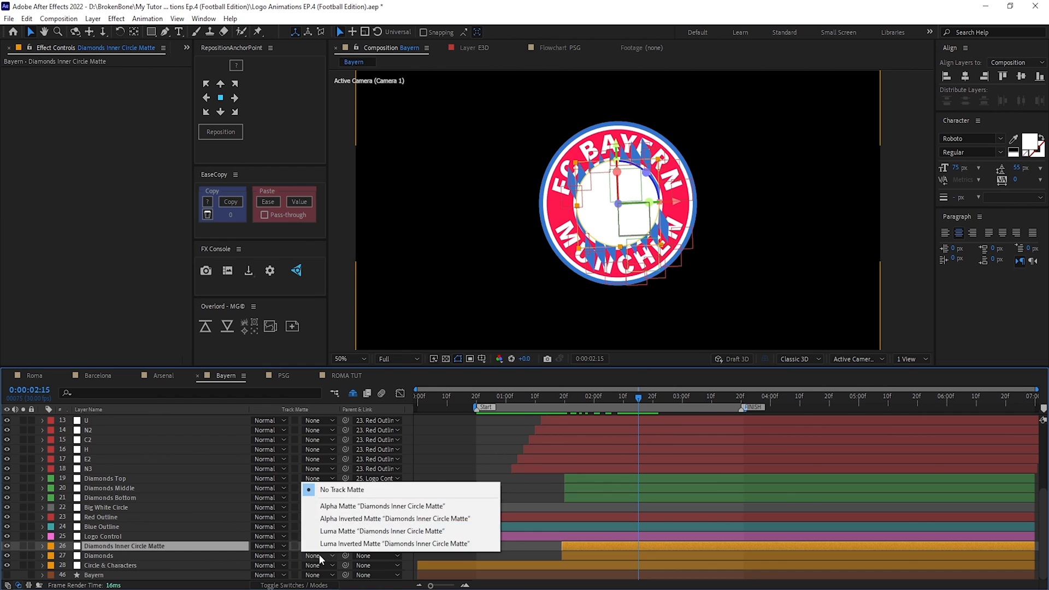
left_click(328, 502)
scroll(633, 210, "up", 2)
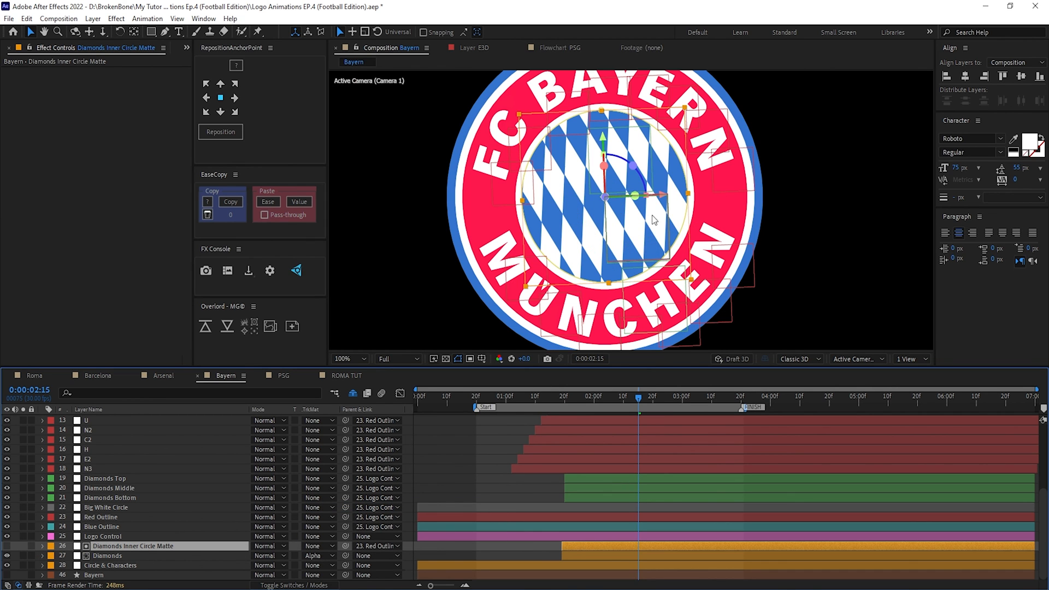
Show the Bayern Reference layer over the 3D logo at 0:00:01:25 and examine its diamond shapes.
left_click_drag(694, 398, 579, 414)
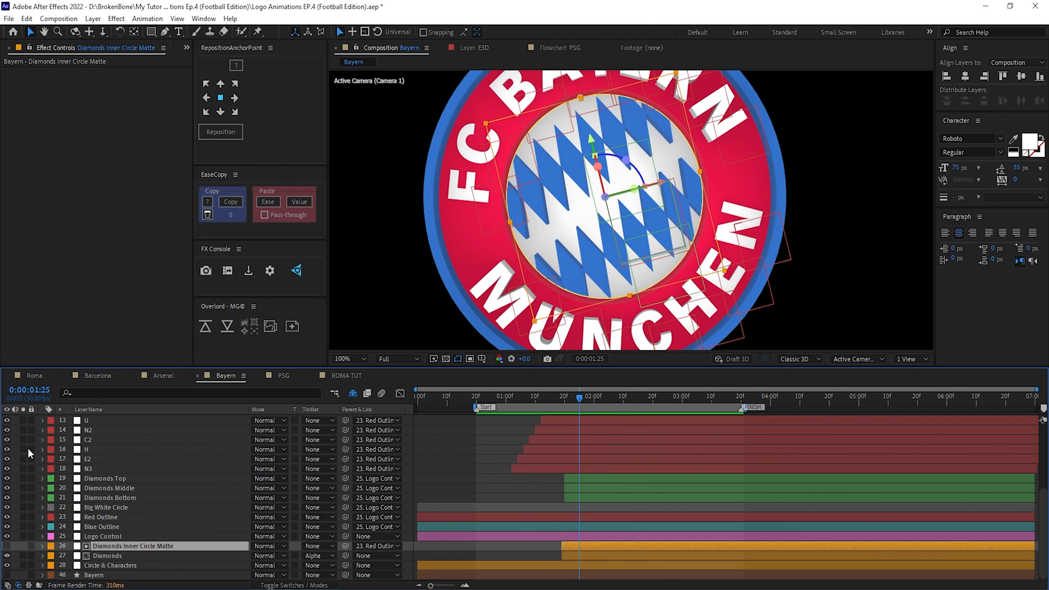
scroll(23, 441, "up", 4)
left_click(6, 419)
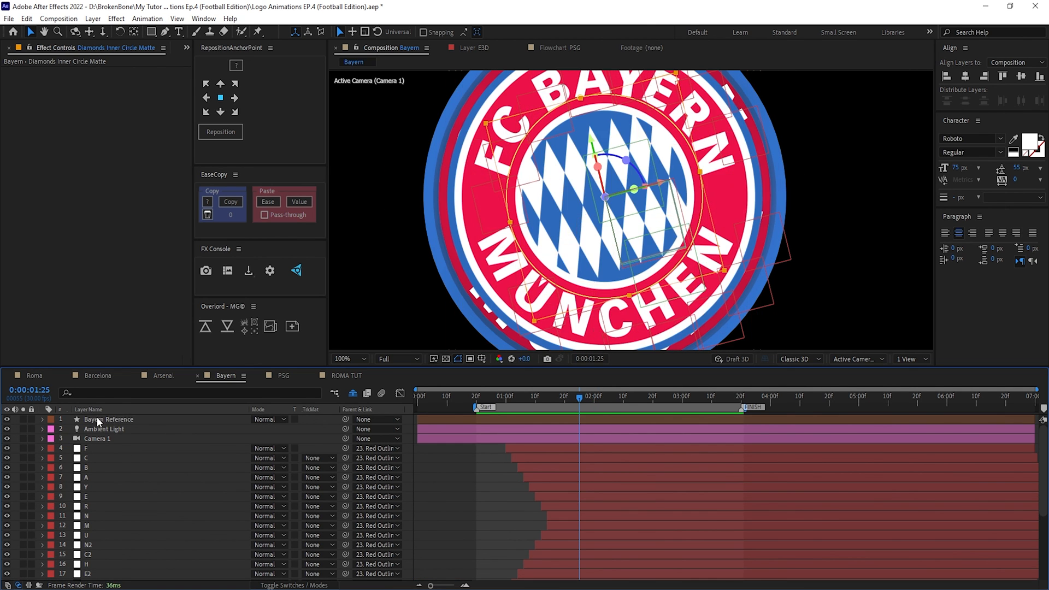
left_click(97, 419)
scroll(591, 199, "up", 2)
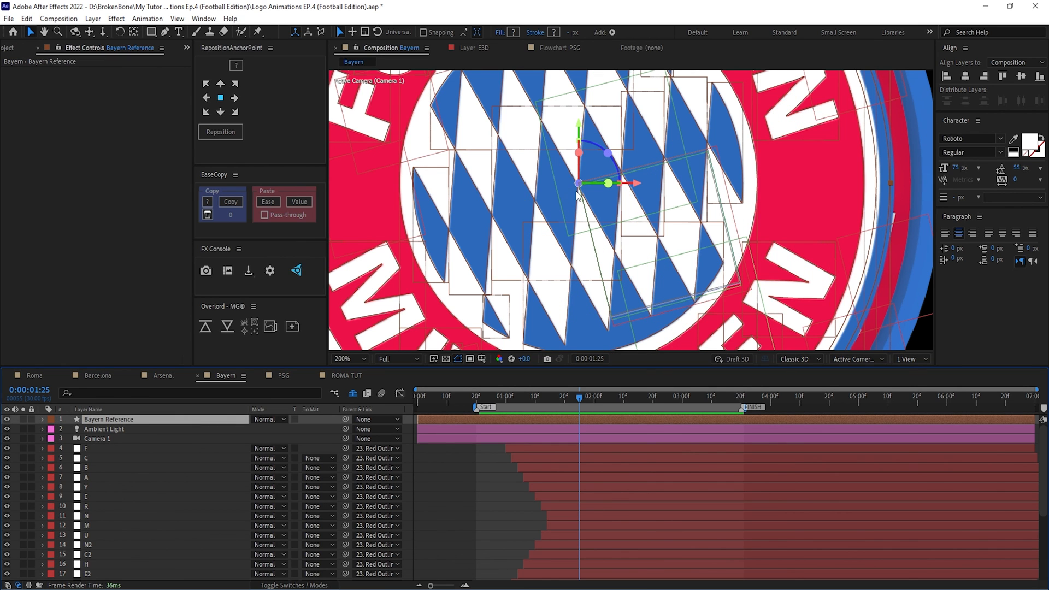
scroll(533, 236, "down", 2)
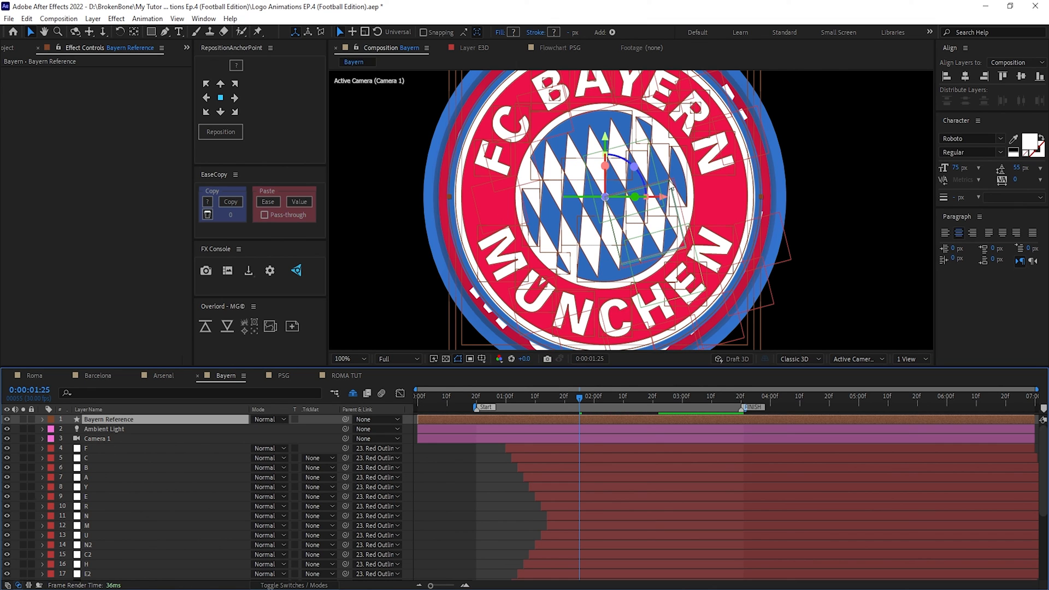
left_click(667, 151)
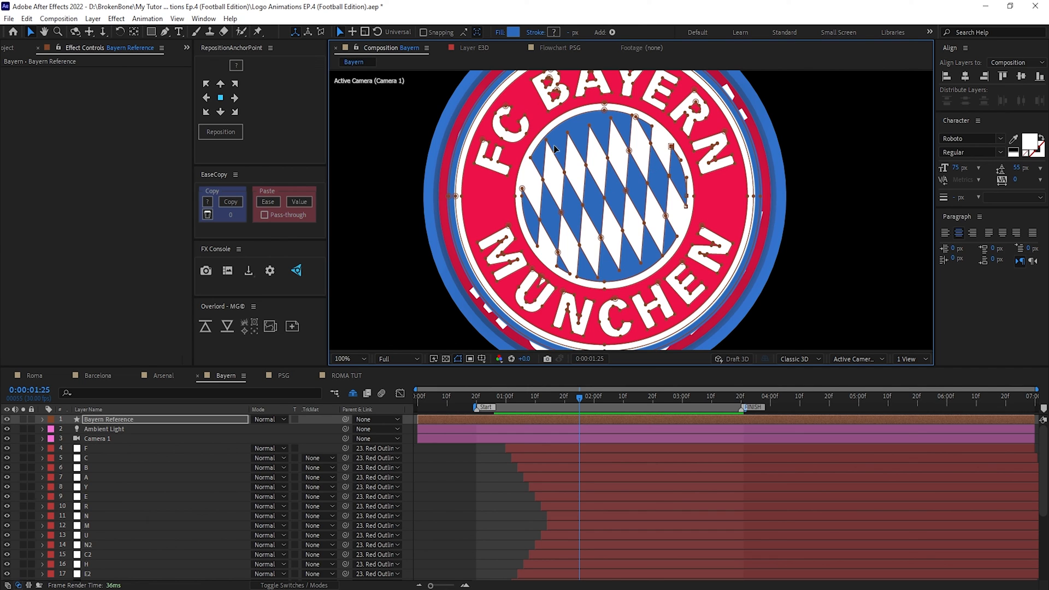
Hide the Bayern Reference layer and scrub through the diamonds' animation to 0:00:02:07.
left_click_drag(567, 403, 589, 408)
left_click(7, 419)
left_click(673, 264)
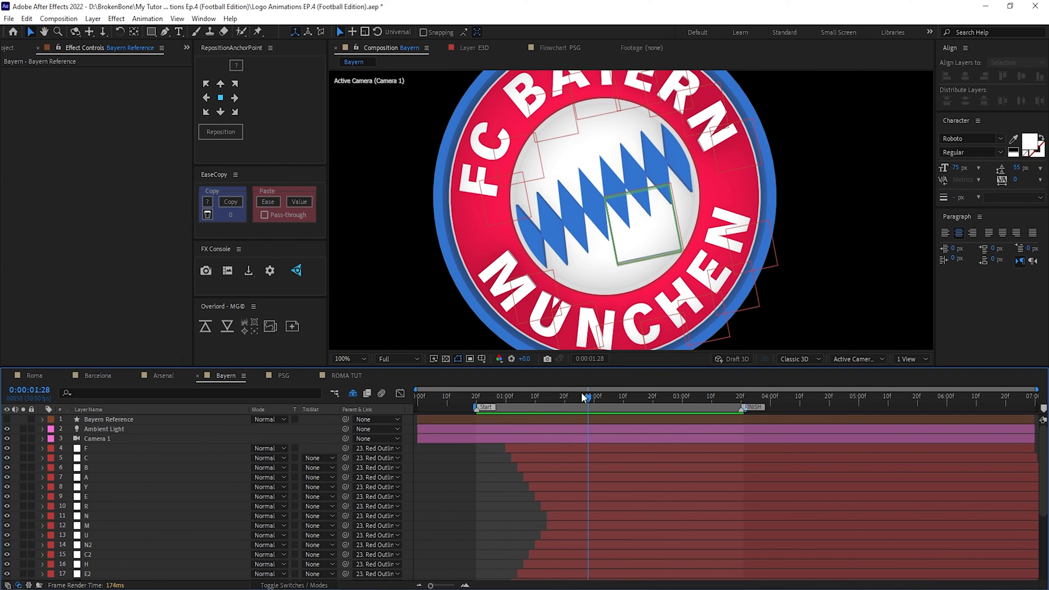
left_click_drag(587, 400, 615, 402)
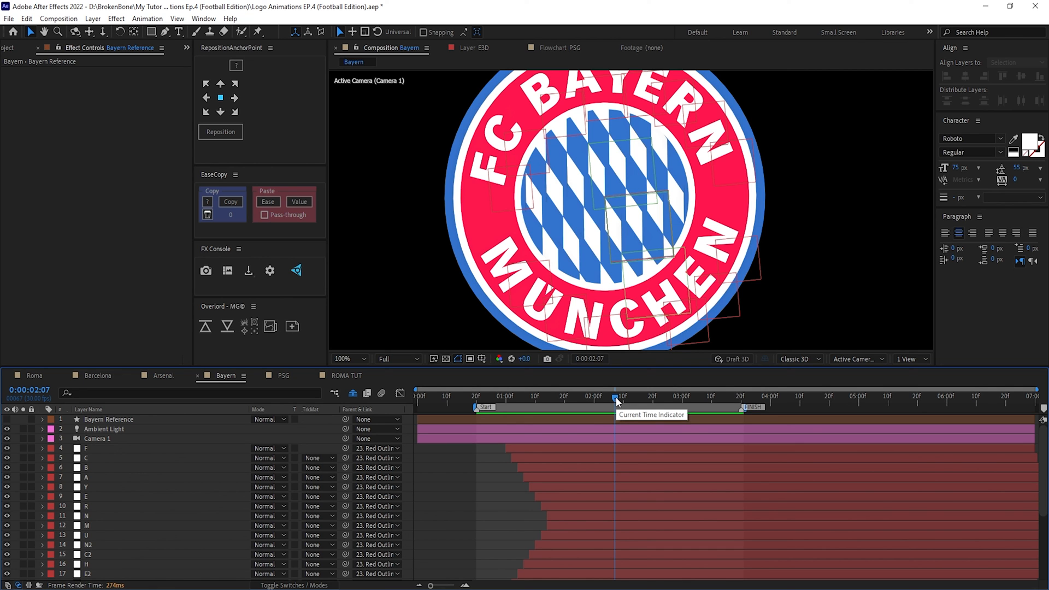
Go to 0:00:01:23 and set the Diamonds layer to No Track Matte.
left_click_drag(616, 401, 573, 407)
scroll(119, 549, "down", 4)
left_click(119, 556)
left_click(319, 556)
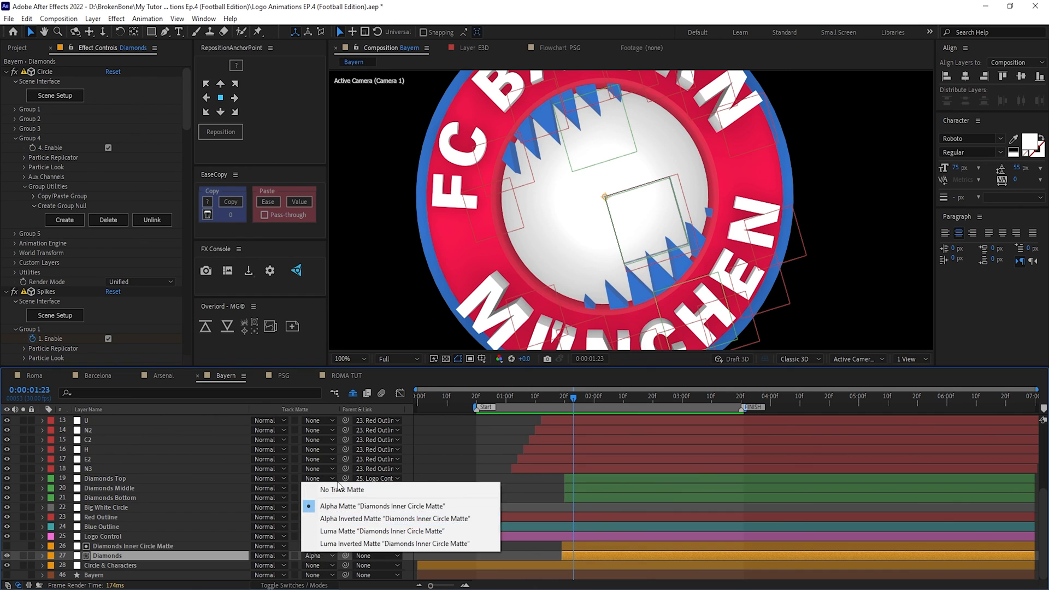
left_click(338, 489)
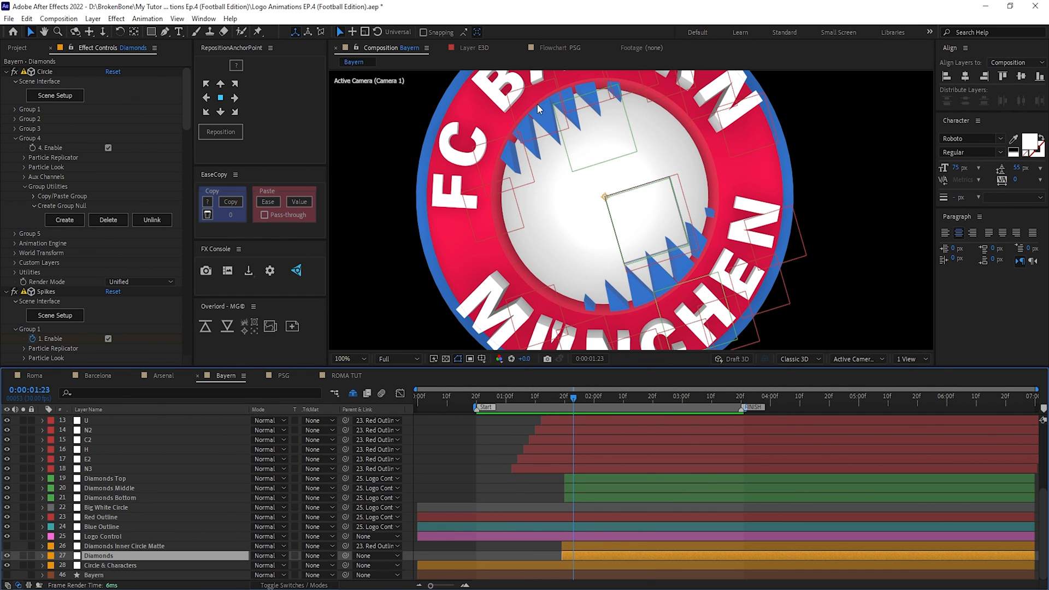
left_click_drag(691, 216, 695, 179)
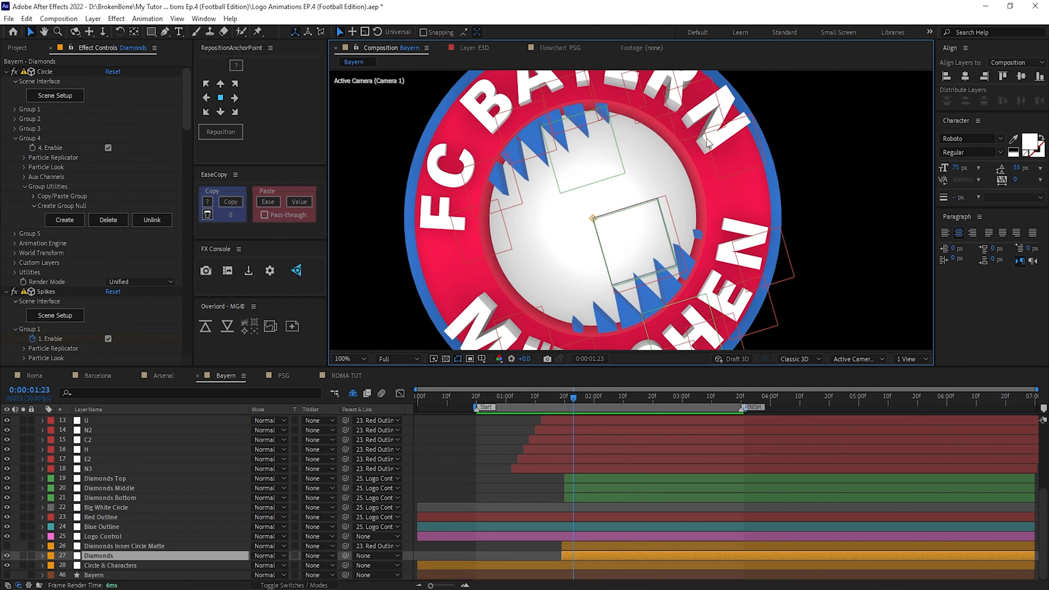
key("comma")
key("comma")
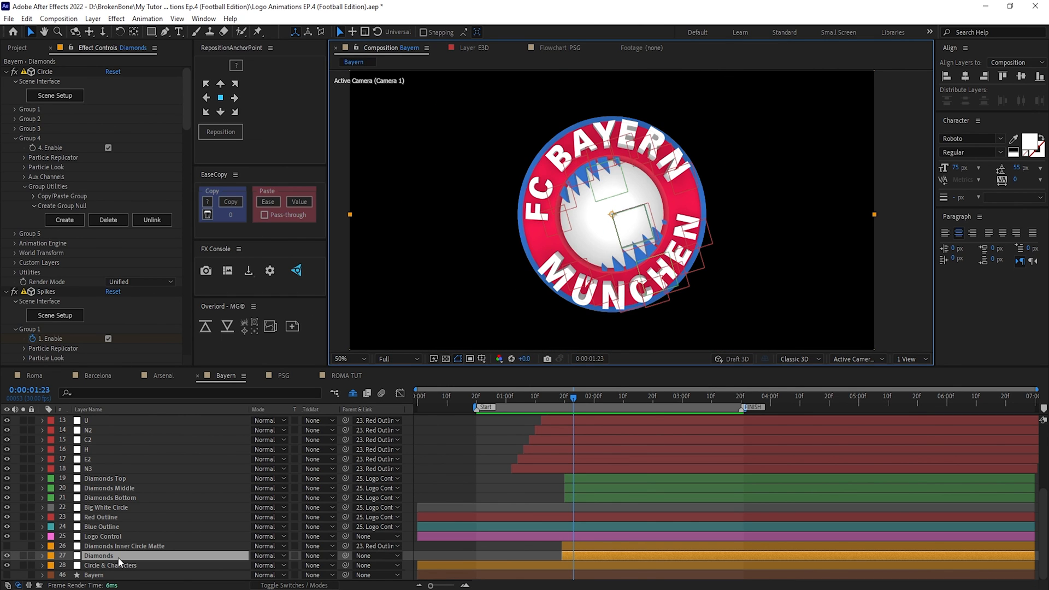
In the Circle effect's Scene Setup, compare the White Circle material with Matte Shadow off and on.
left_click(46, 70)
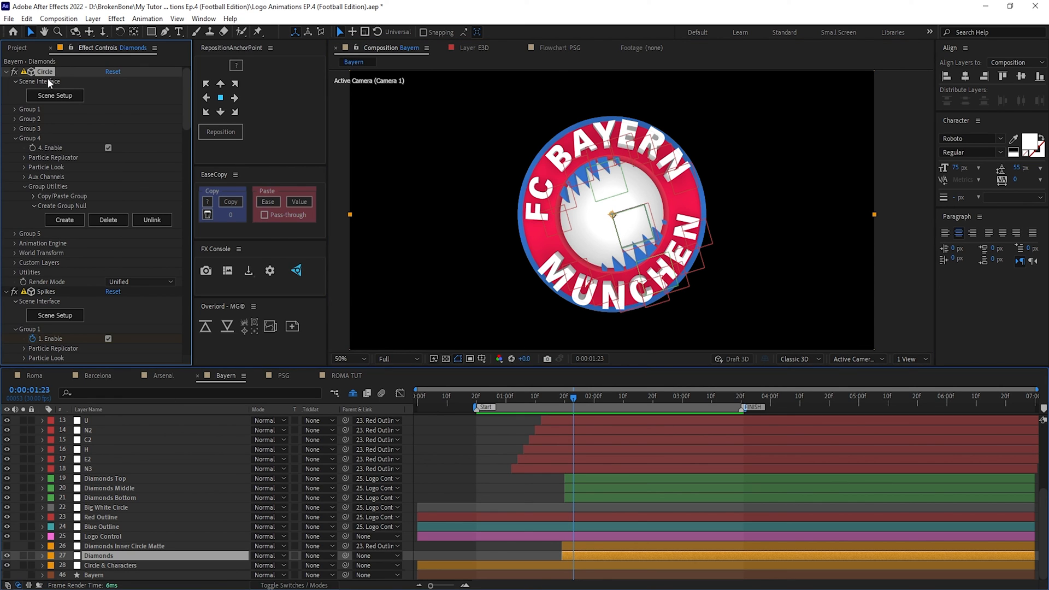
left_click(47, 292)
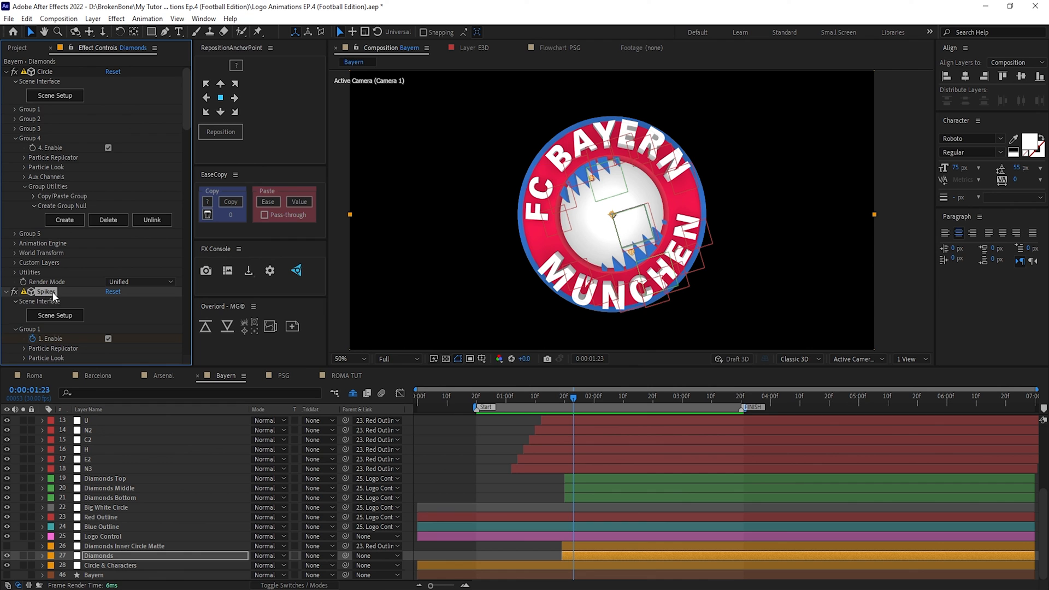
left_click(55, 96)
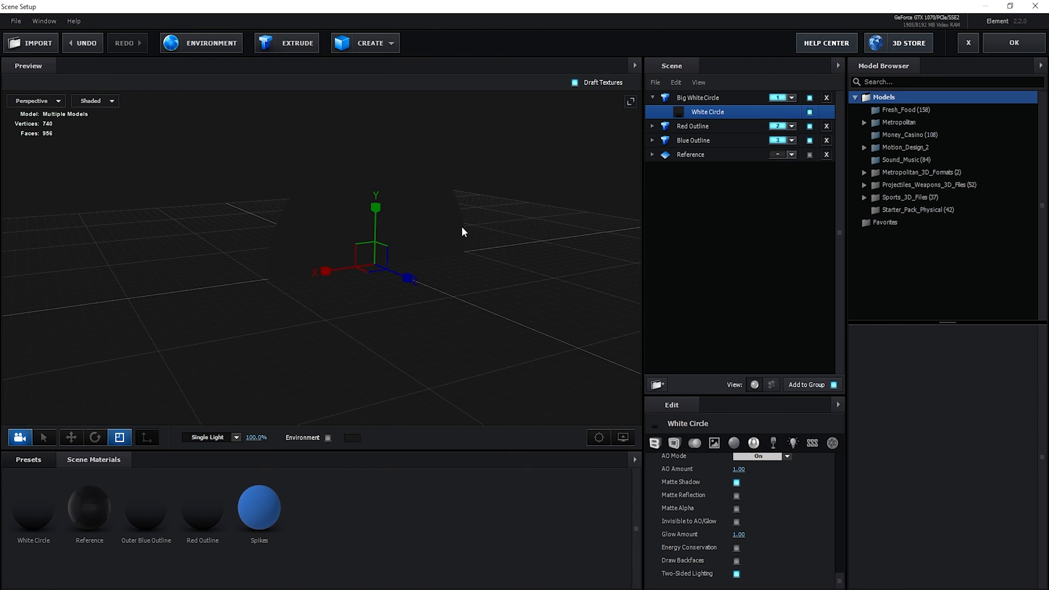
left_click_drag(462, 227, 392, 254)
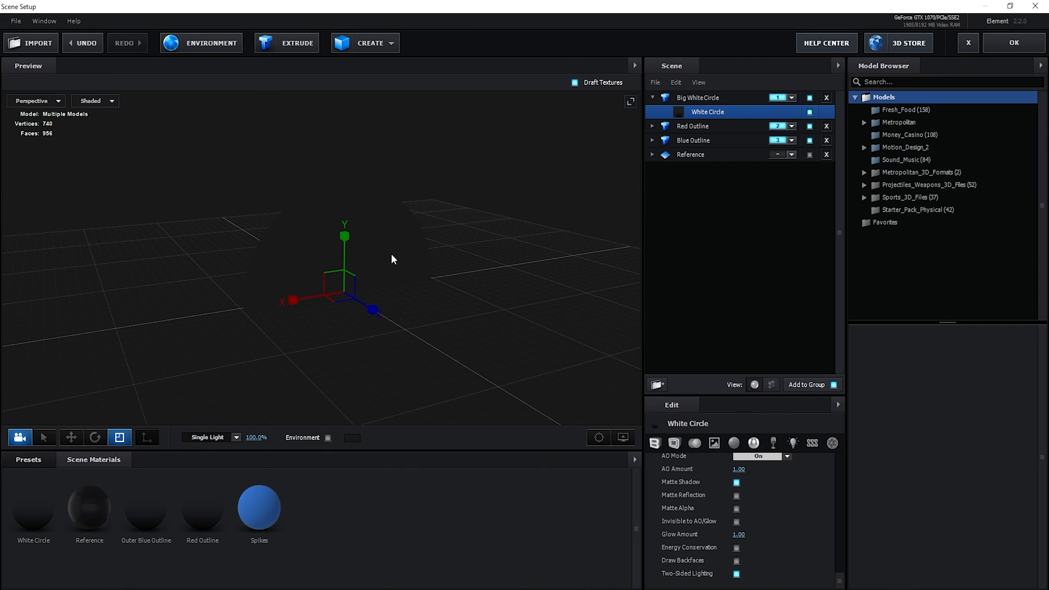
left_click(736, 483)
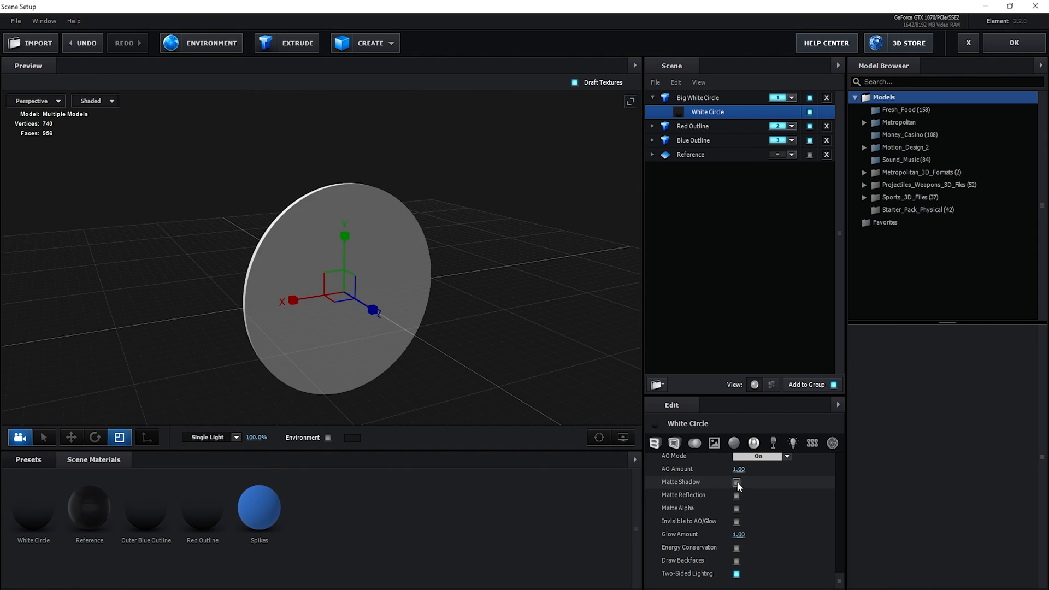
left_click(736, 482)
left_click_drag(416, 300, 465, 248)
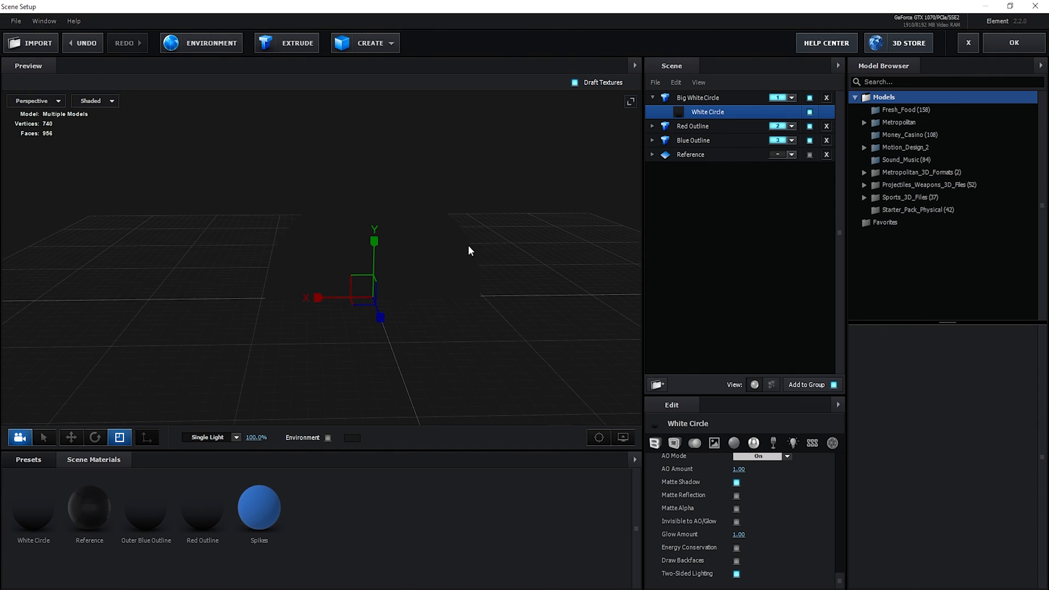
left_click(1016, 45)
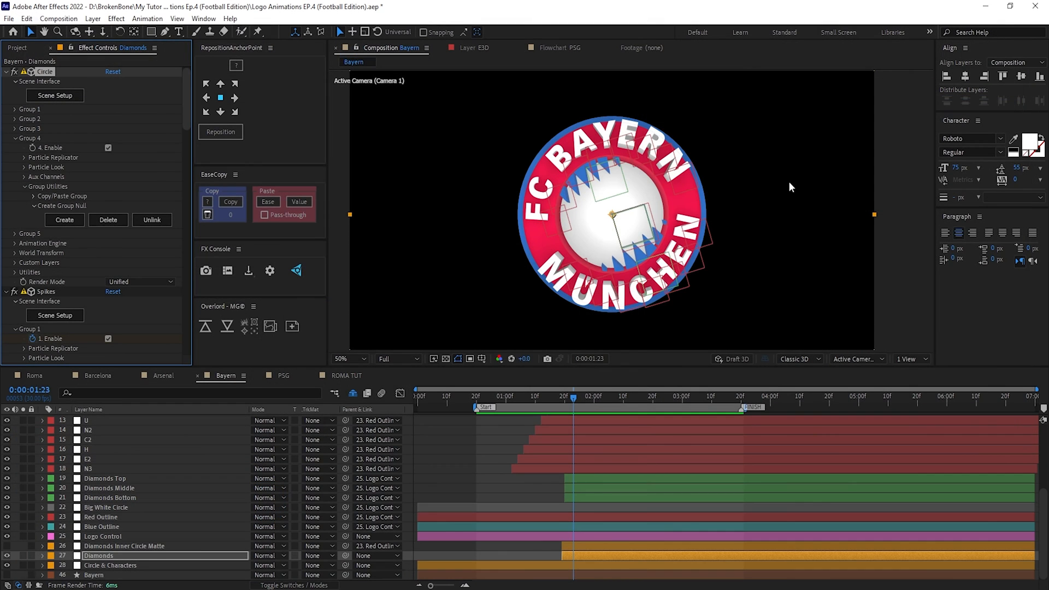
Compare the diamonds with the Diamonds layer's Circle effect disabled and enabled.
scroll(602, 157, "up", 1)
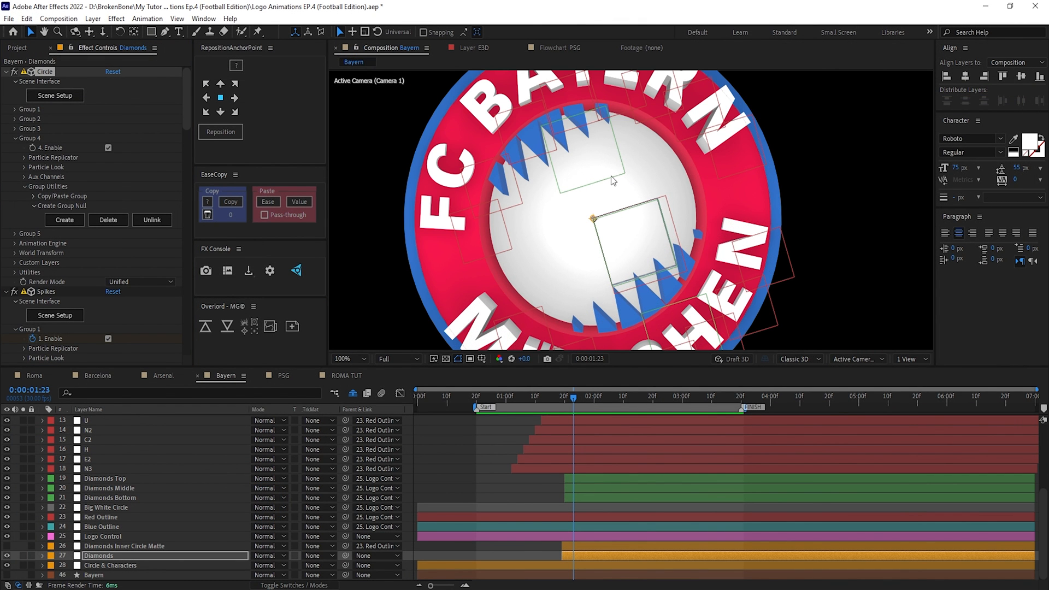
left_click(15, 73)
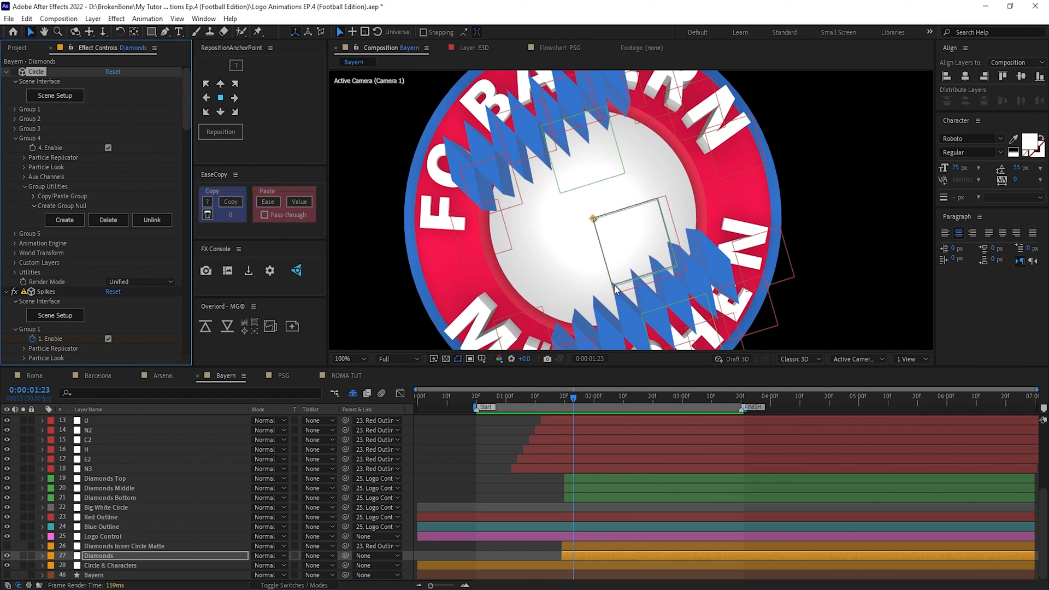
left_click_drag(633, 278, 616, 236)
left_click(15, 72)
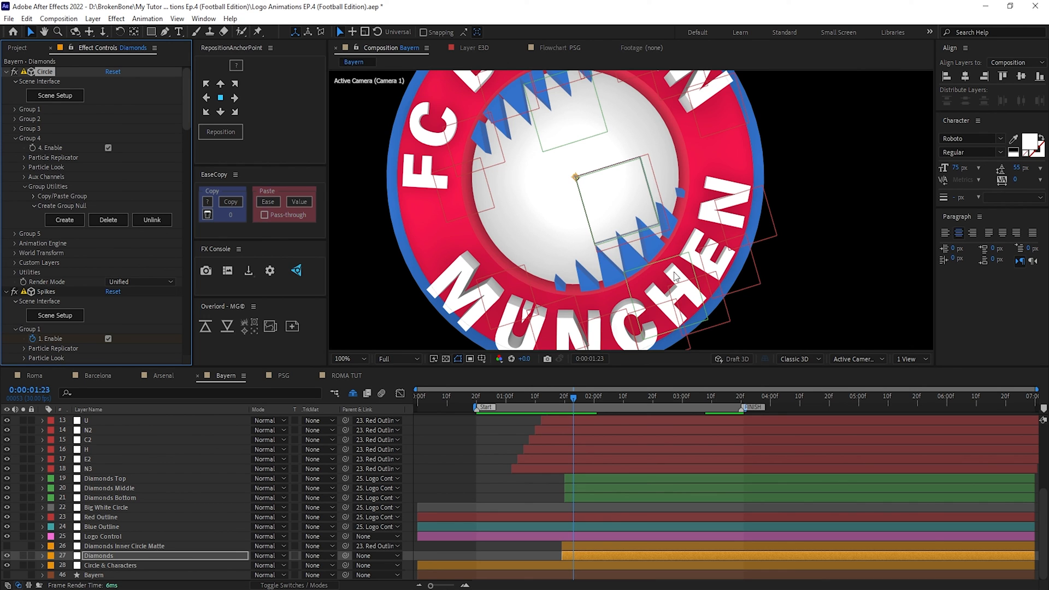
Set the Diamonds layer's track matte to Alpha Matte "Diamonds Inner Circle Matte" and scrub through the rest of the animation.
left_click(314, 555)
left_click(350, 506)
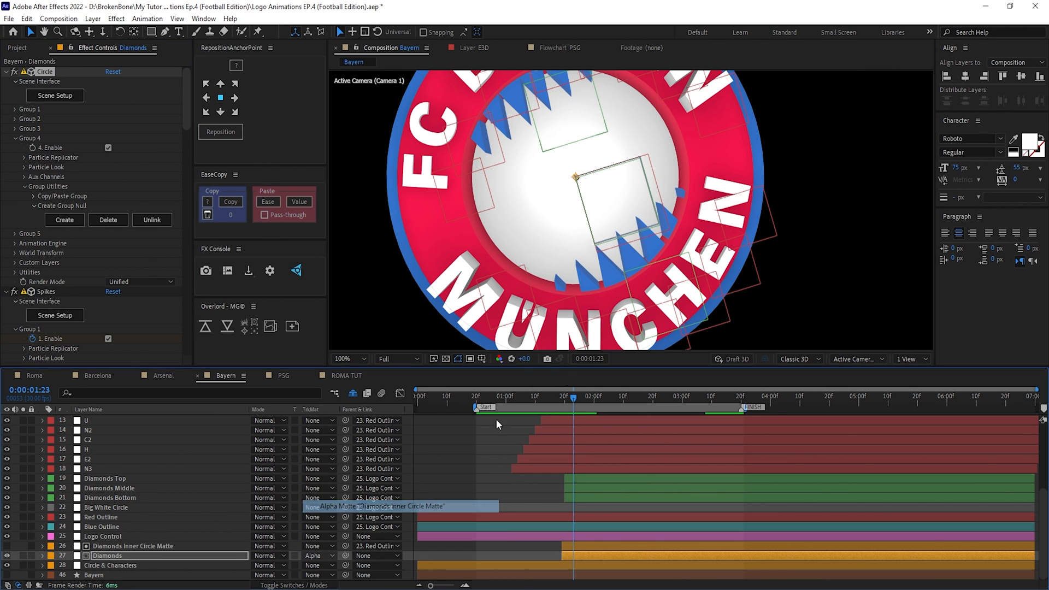
left_click_drag(568, 399, 730, 402)
key("shift+slash")
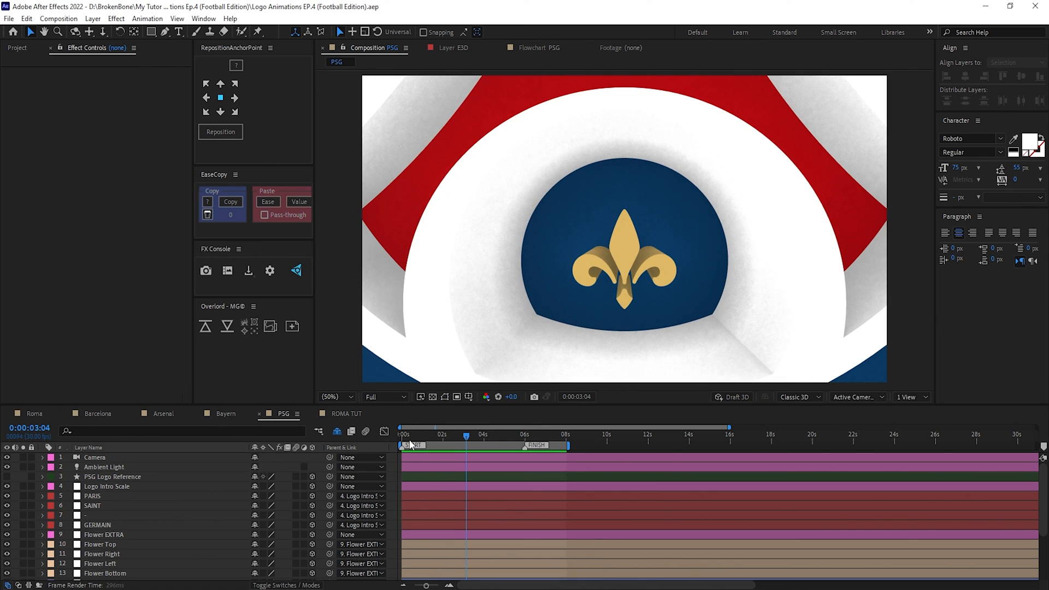
In the PSG composition, scrub the flower's opening to 0:00:01:27 and inspect the anchor points of the Flower Top, Bottom, Right and Left layers.
left_click_drag(409, 440, 436, 439)
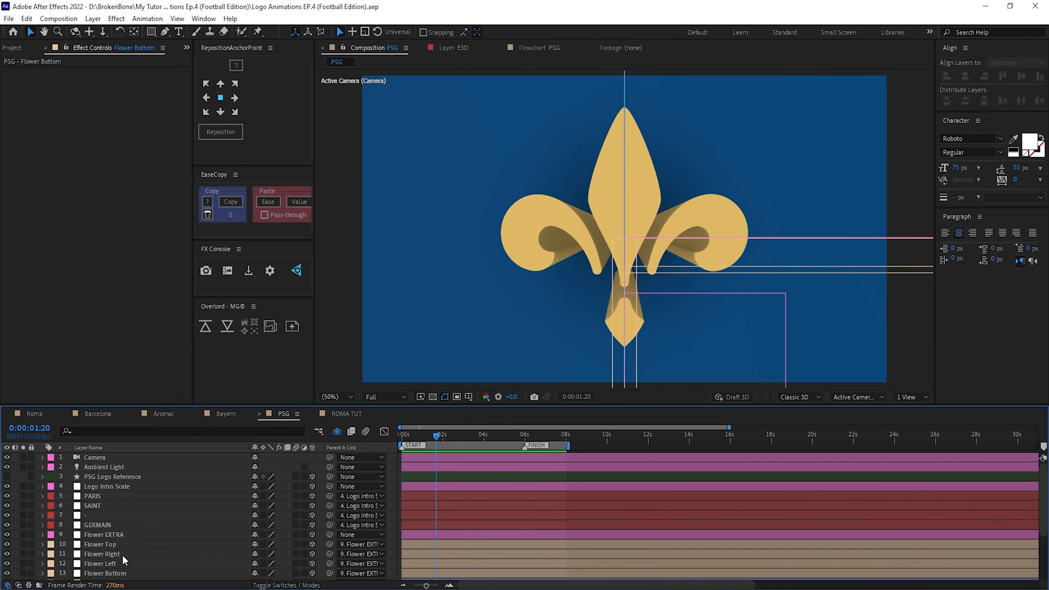
left_click(106, 545)
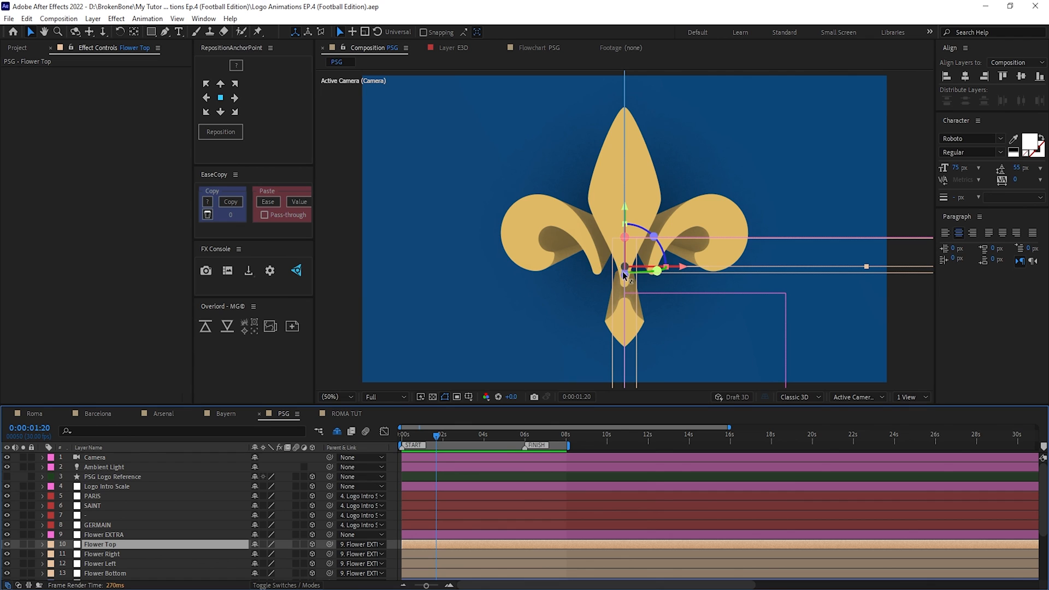
left_click(424, 437)
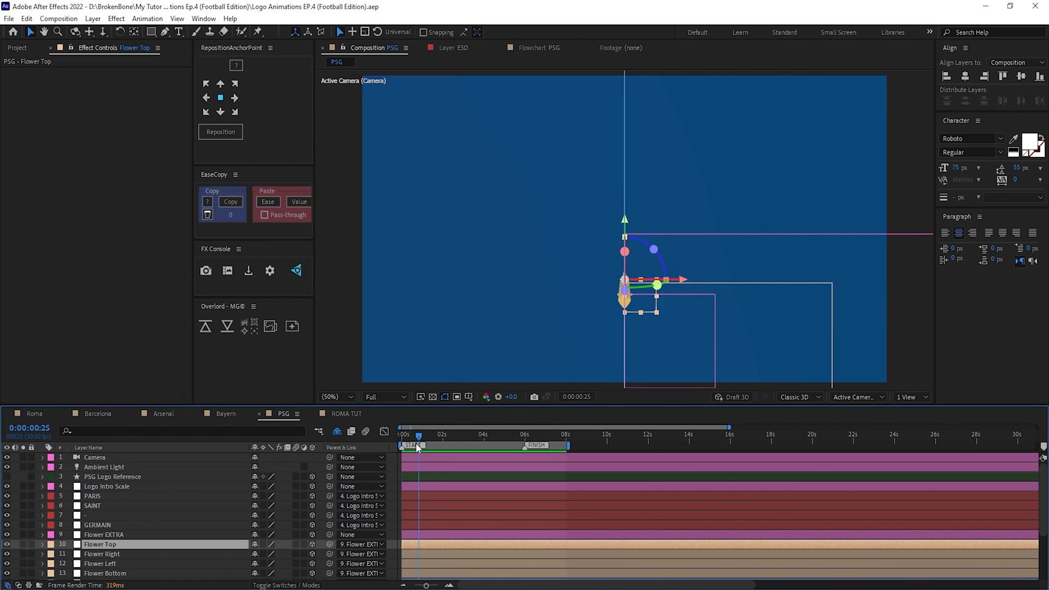
left_click(441, 442)
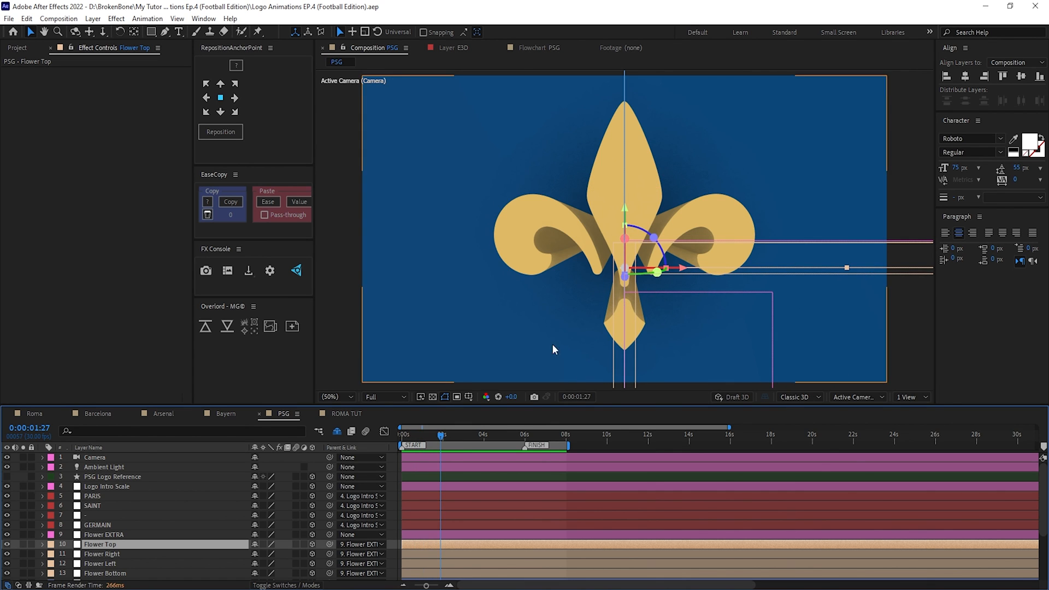
left_click(642, 332)
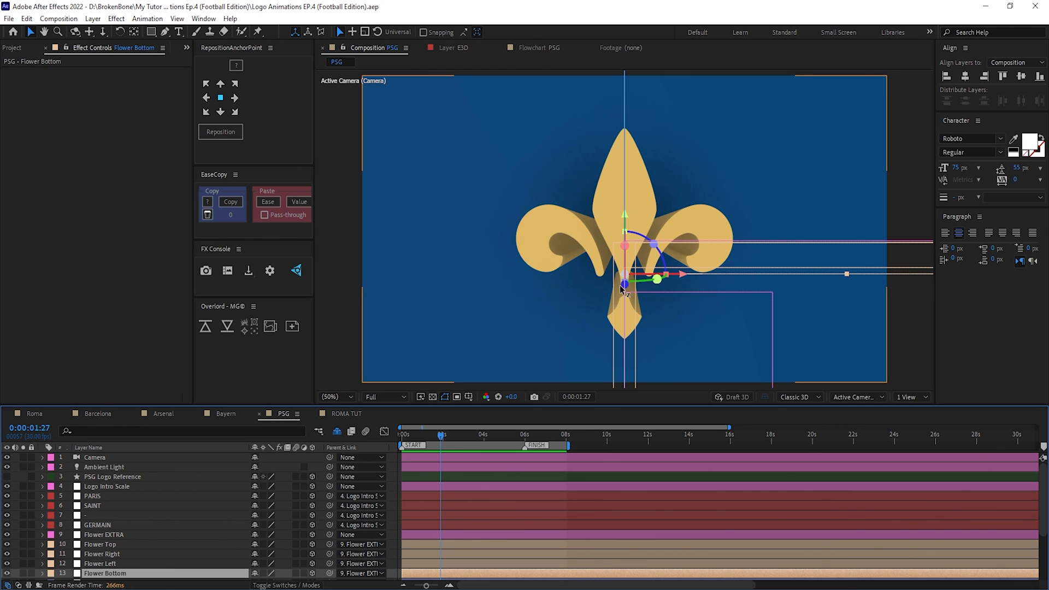
left_click(116, 553)
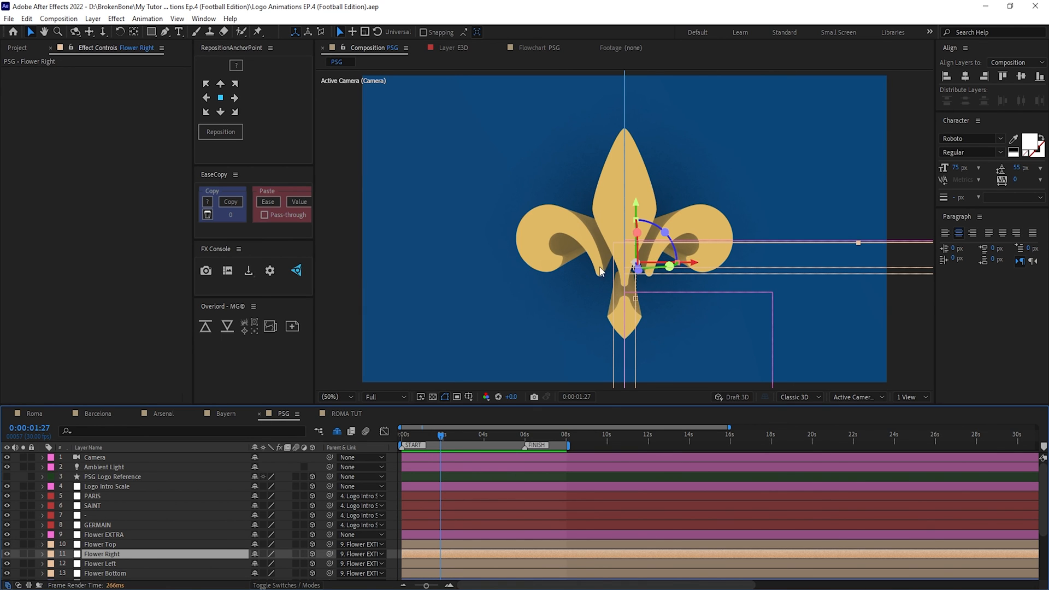
left_click(118, 565)
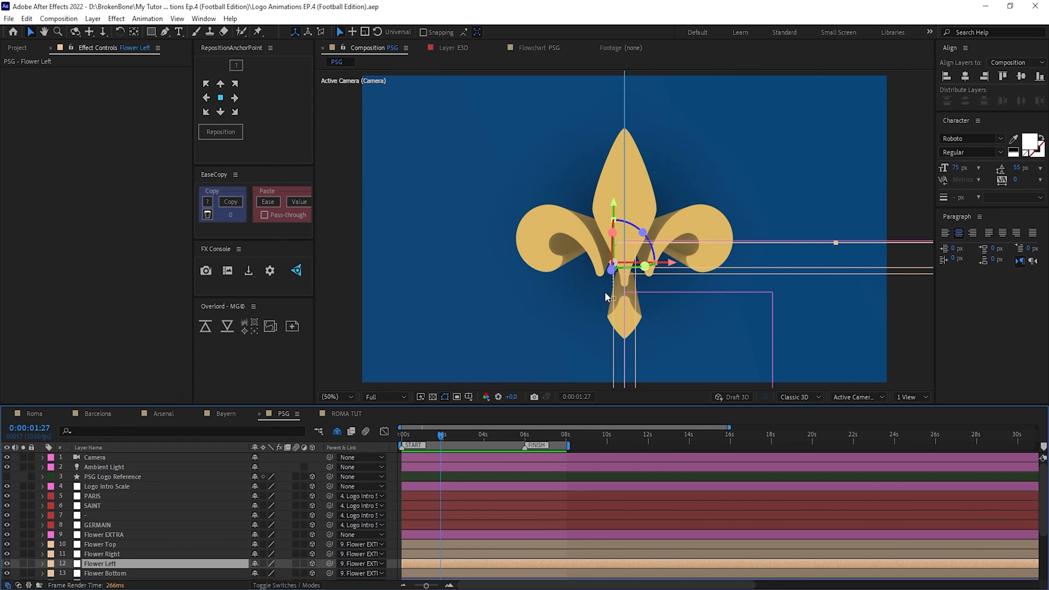
Reveal the keyframes of the Flower Top through Flower Bottom layers and scrub through their animation to 0:00:02:01.
left_click(120, 545)
left_click(116, 573, "shift")
key("u")
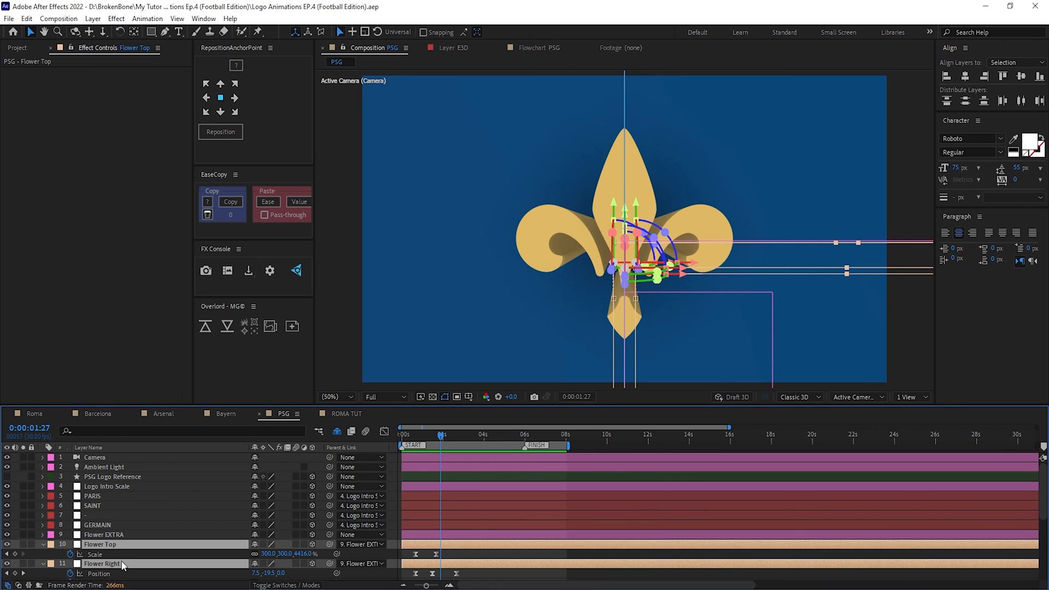
scroll(112, 535, "down", 3)
key("equal")
key("equal")
left_click(110, 501)
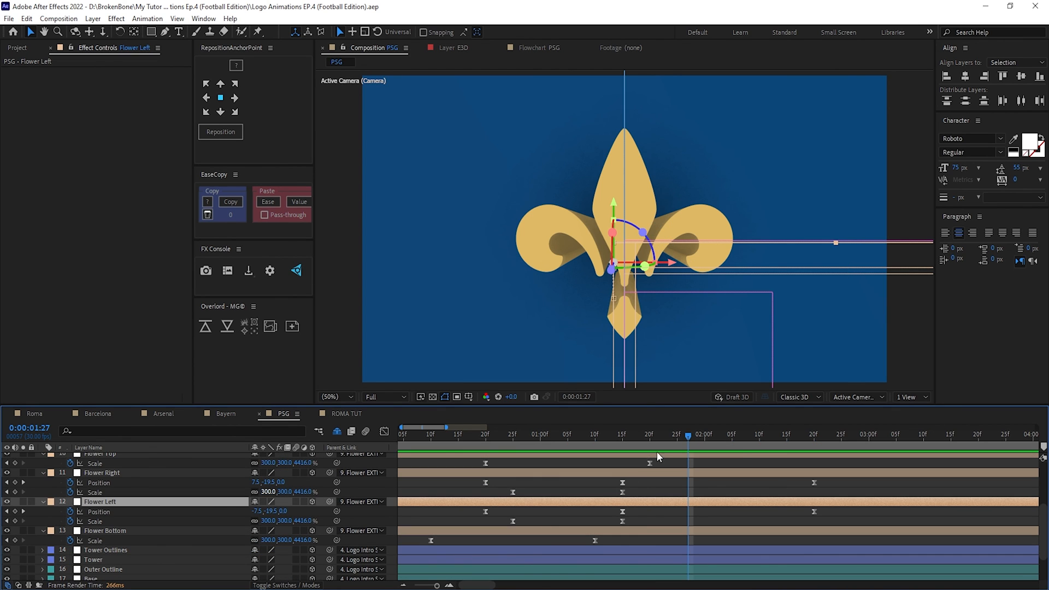
left_click(644, 437)
left_click_drag(532, 438, 709, 440)
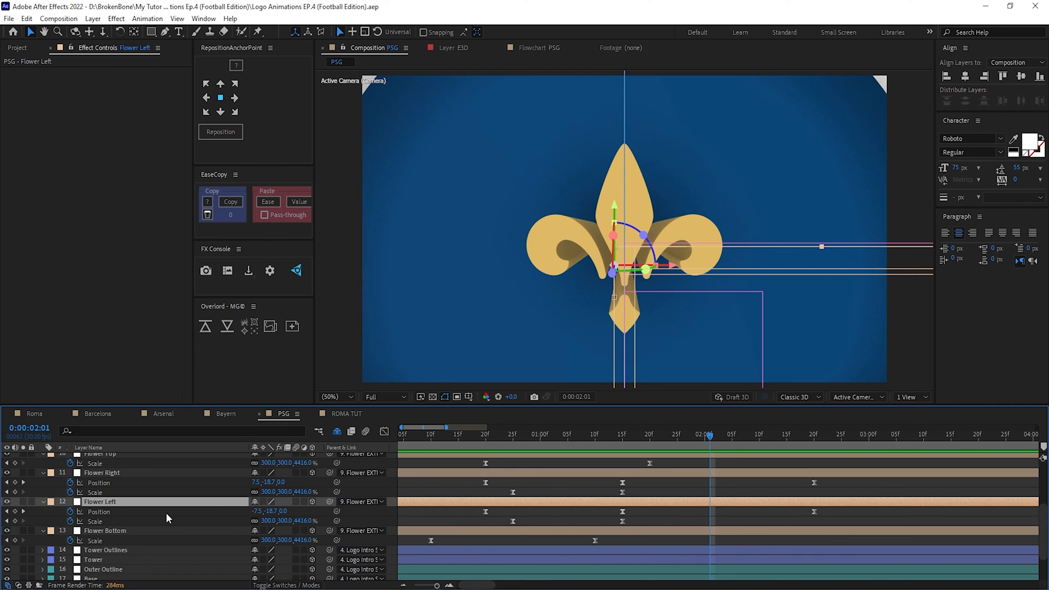
Try a 35° Y Rotation on the Flower Left layer, and undo it.
key("shift+r")
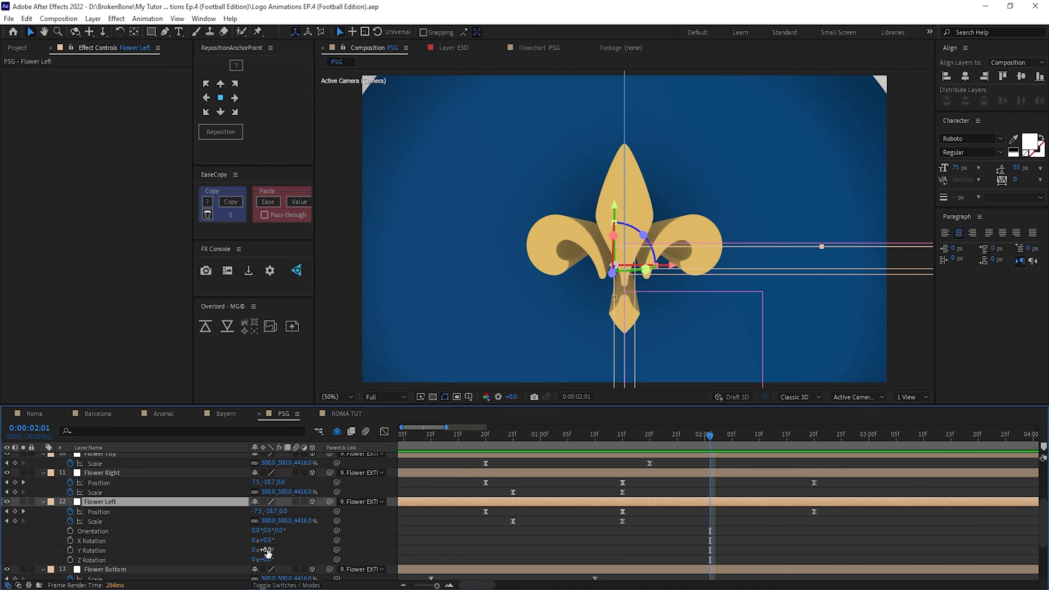
left_click_drag(264, 550, 287, 549)
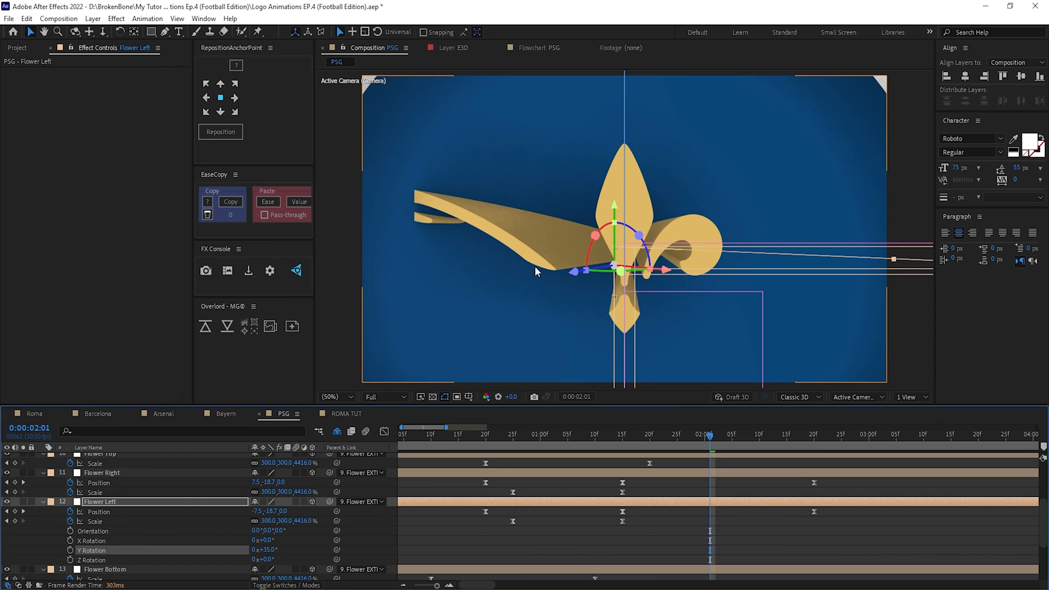
key("ctrl+z")
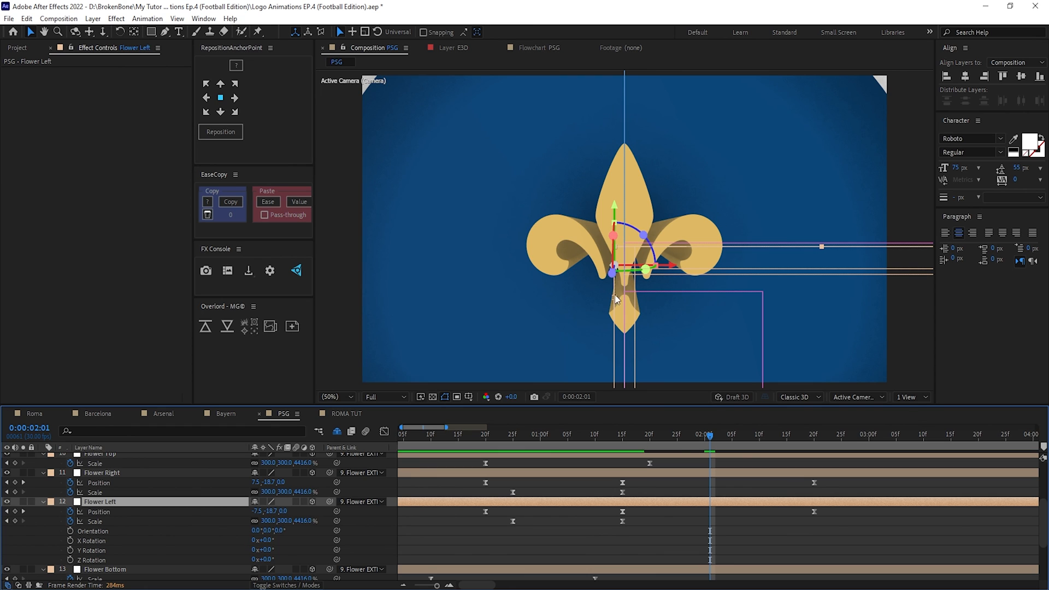
Examine Group 1's Particle Look and Particle Replicator settings in the E3D layer's Flower effect.
scroll(147, 533, "down", 3)
left_click(164, 556)
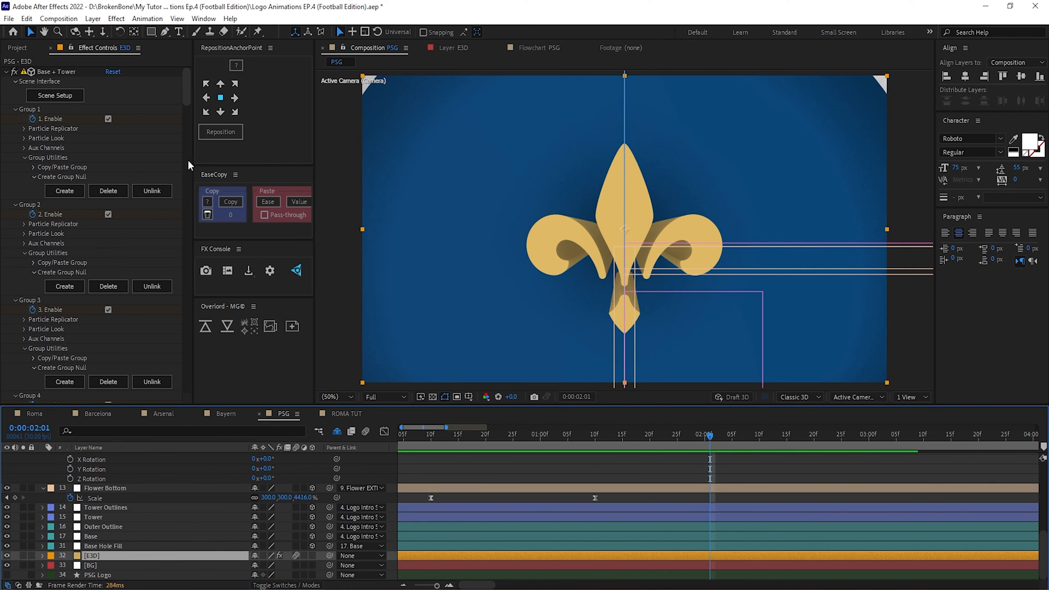
left_click_drag(188, 100, 184, 165)
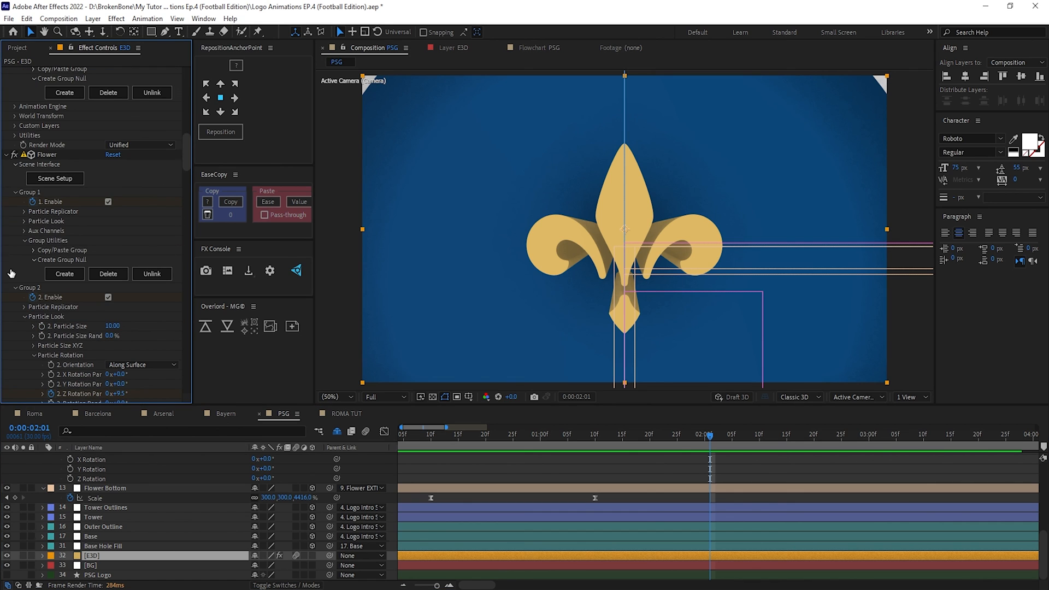
scroll(18, 261, "down", 2)
scroll(18, 260, "up", 2)
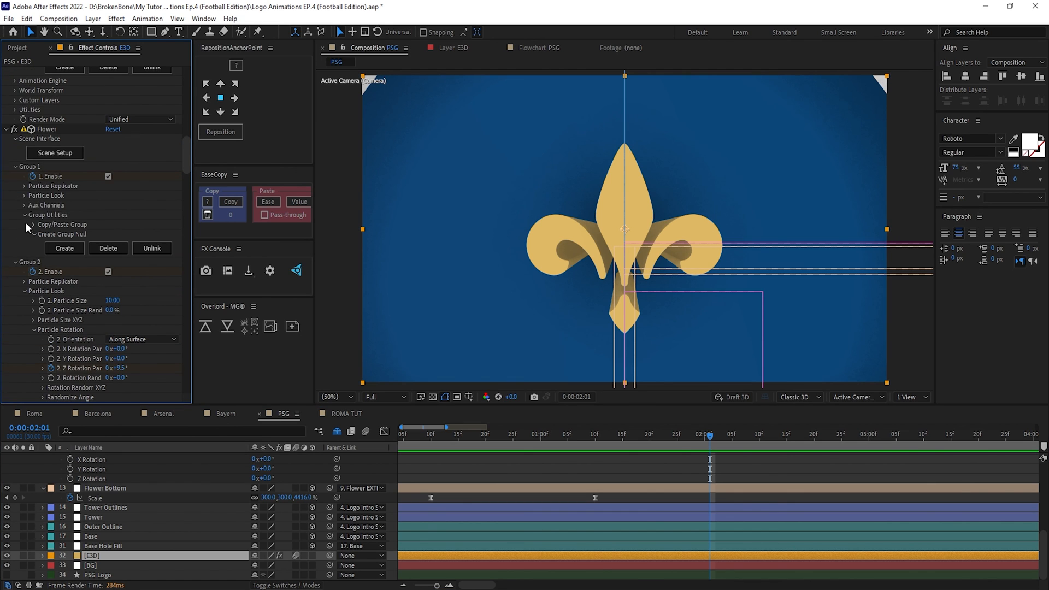
left_click(25, 195)
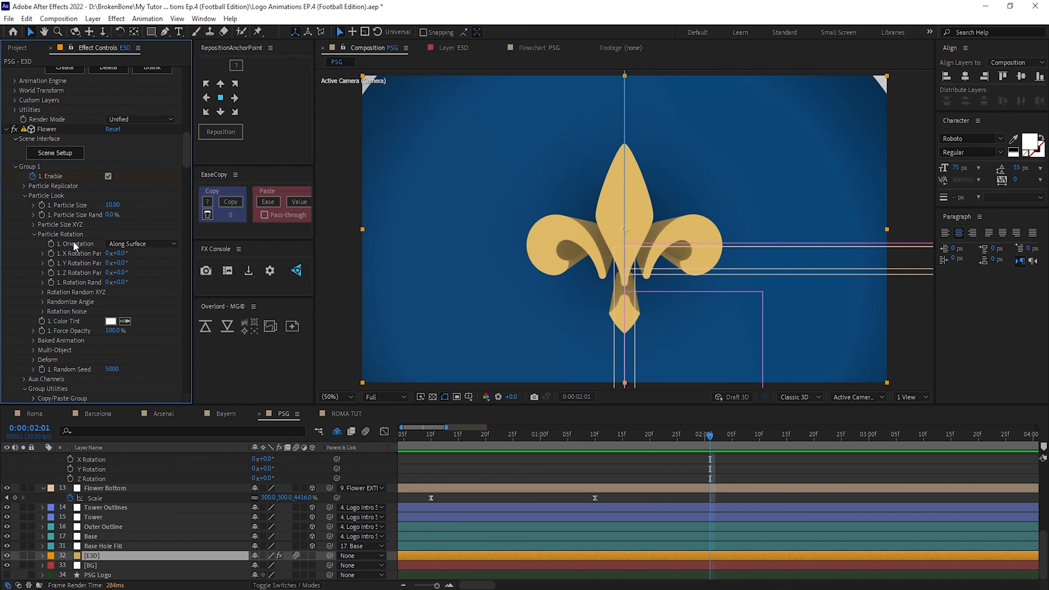
left_click(24, 187)
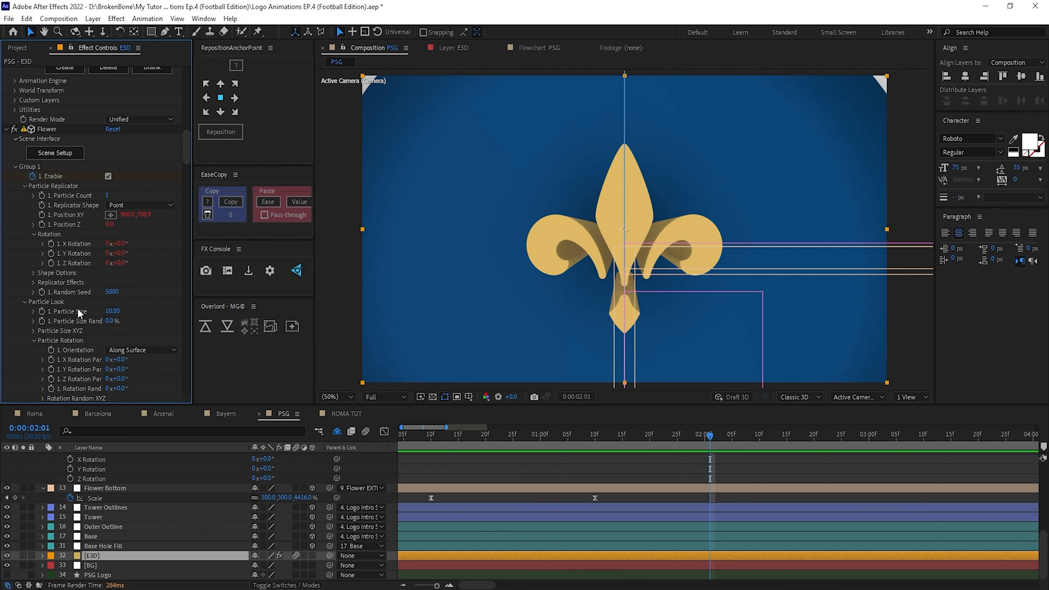
In the Flower effect's Group 2 Particle Rotation, try varying the Z rotation and a Y rotation of 32°.
scroll(80, 313, "down", 10)
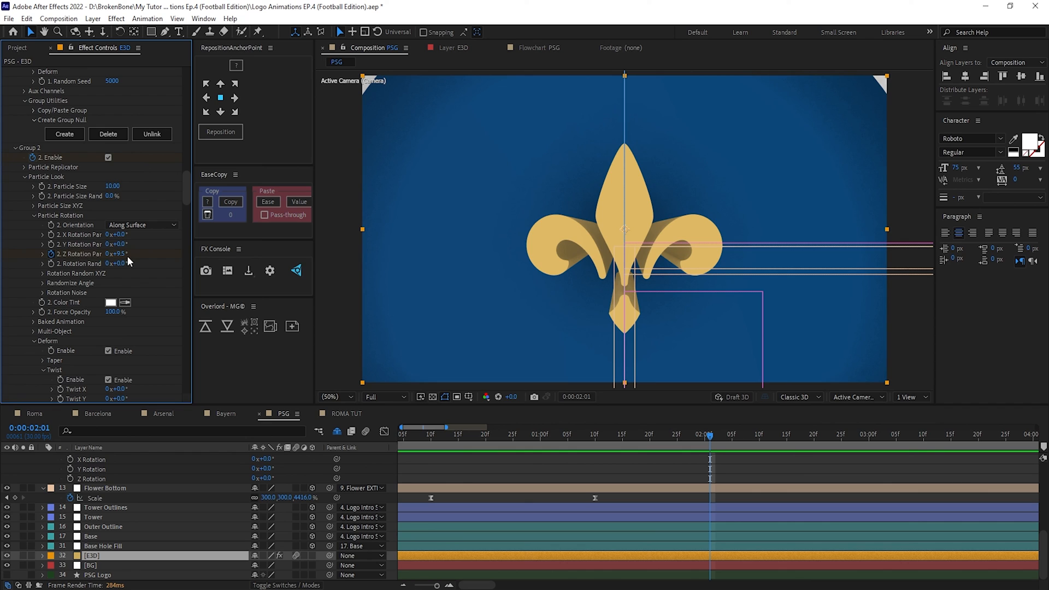
left_click_drag(121, 253, 342, 256)
left_click_drag(122, 244, 143, 249)
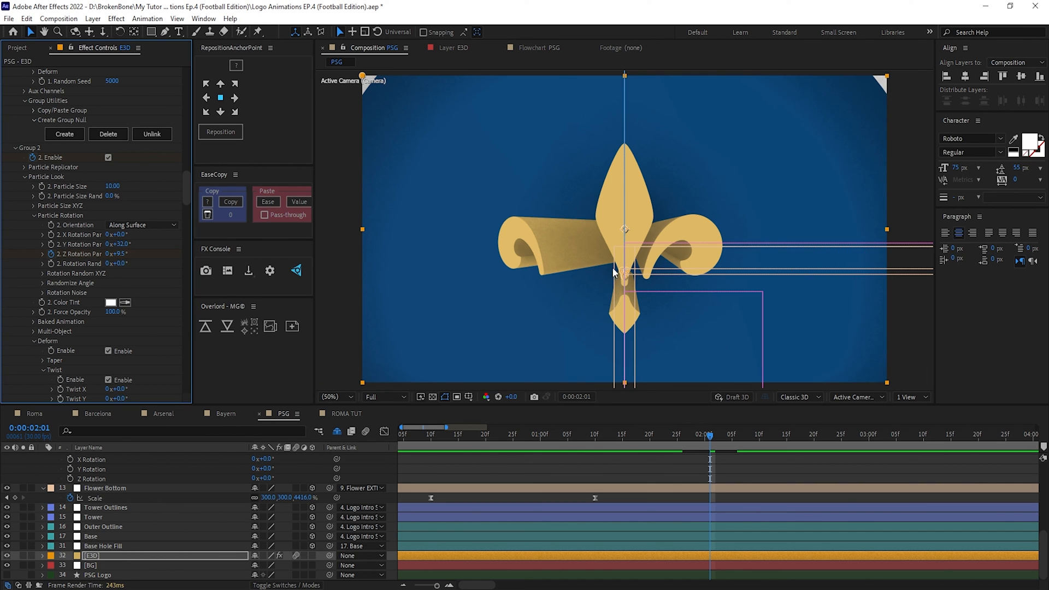
Collapse the revealed properties of all PSG layers and select only the Tower Outlines layer.
left_click(106, 489)
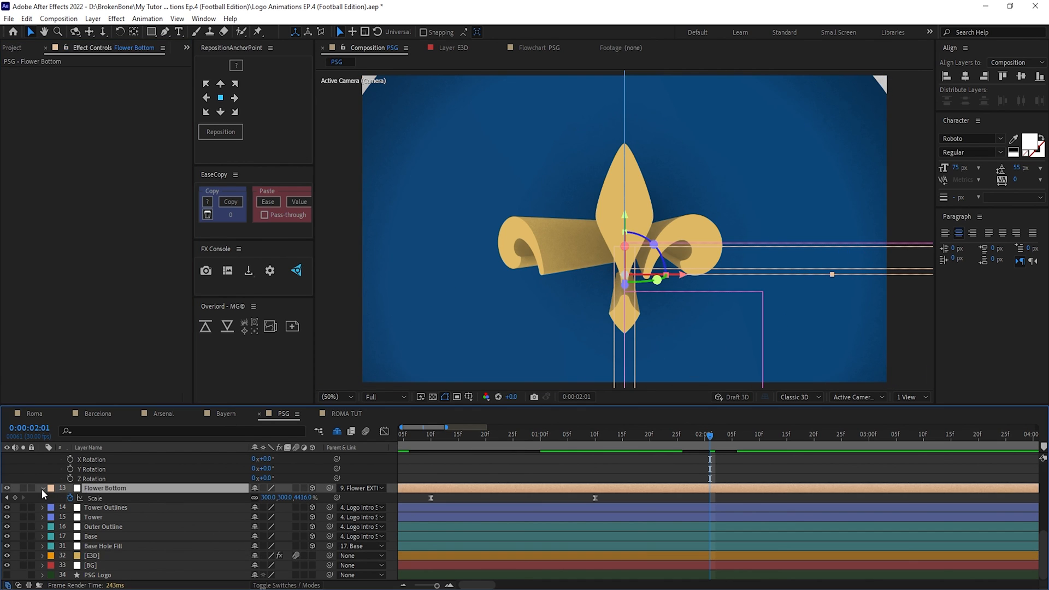
key("ctrl+a")
key("u")
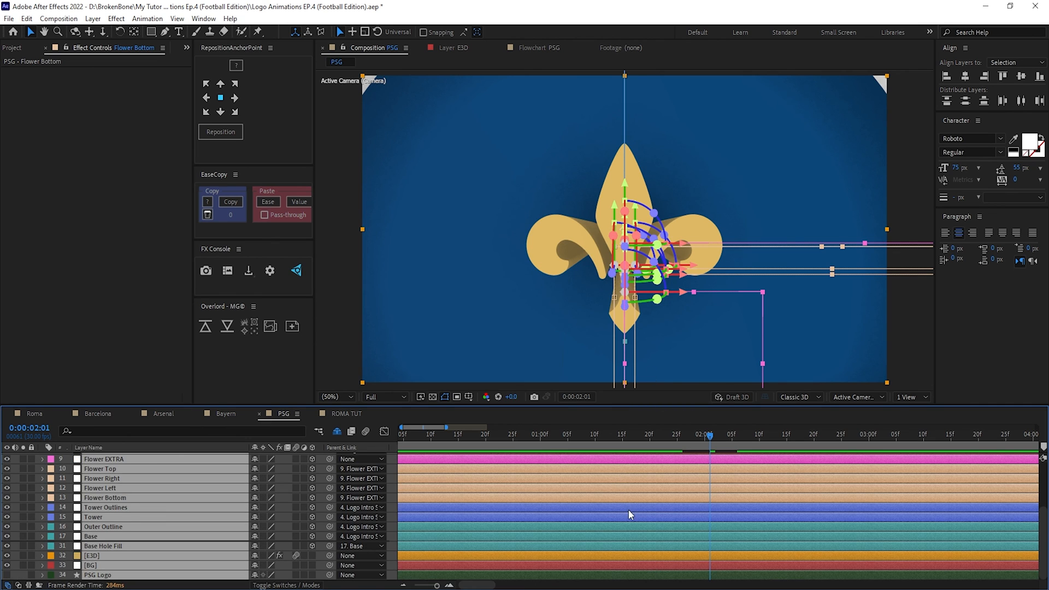
left_click(652, 510)
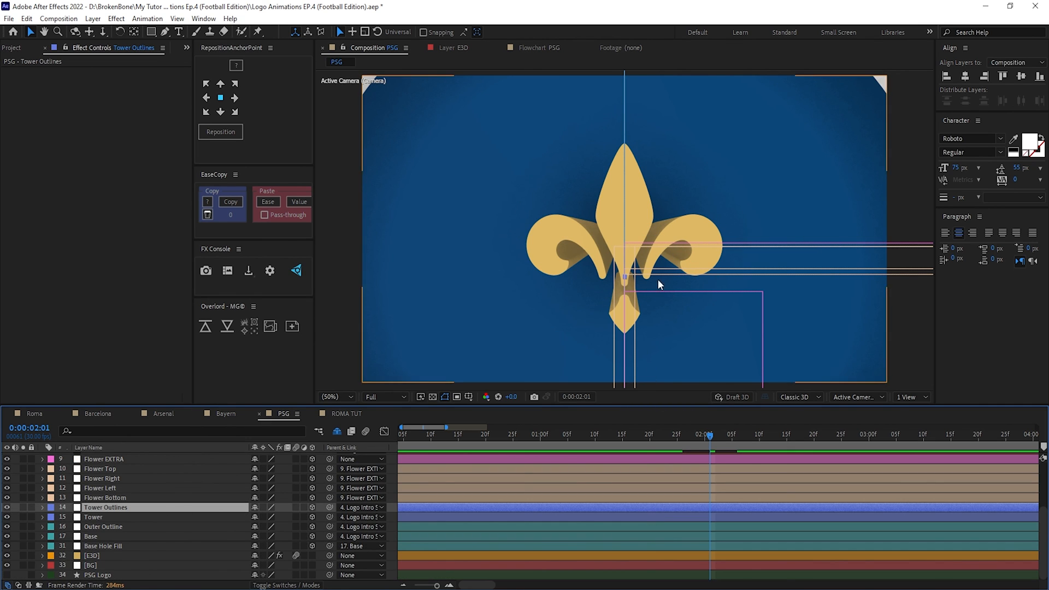